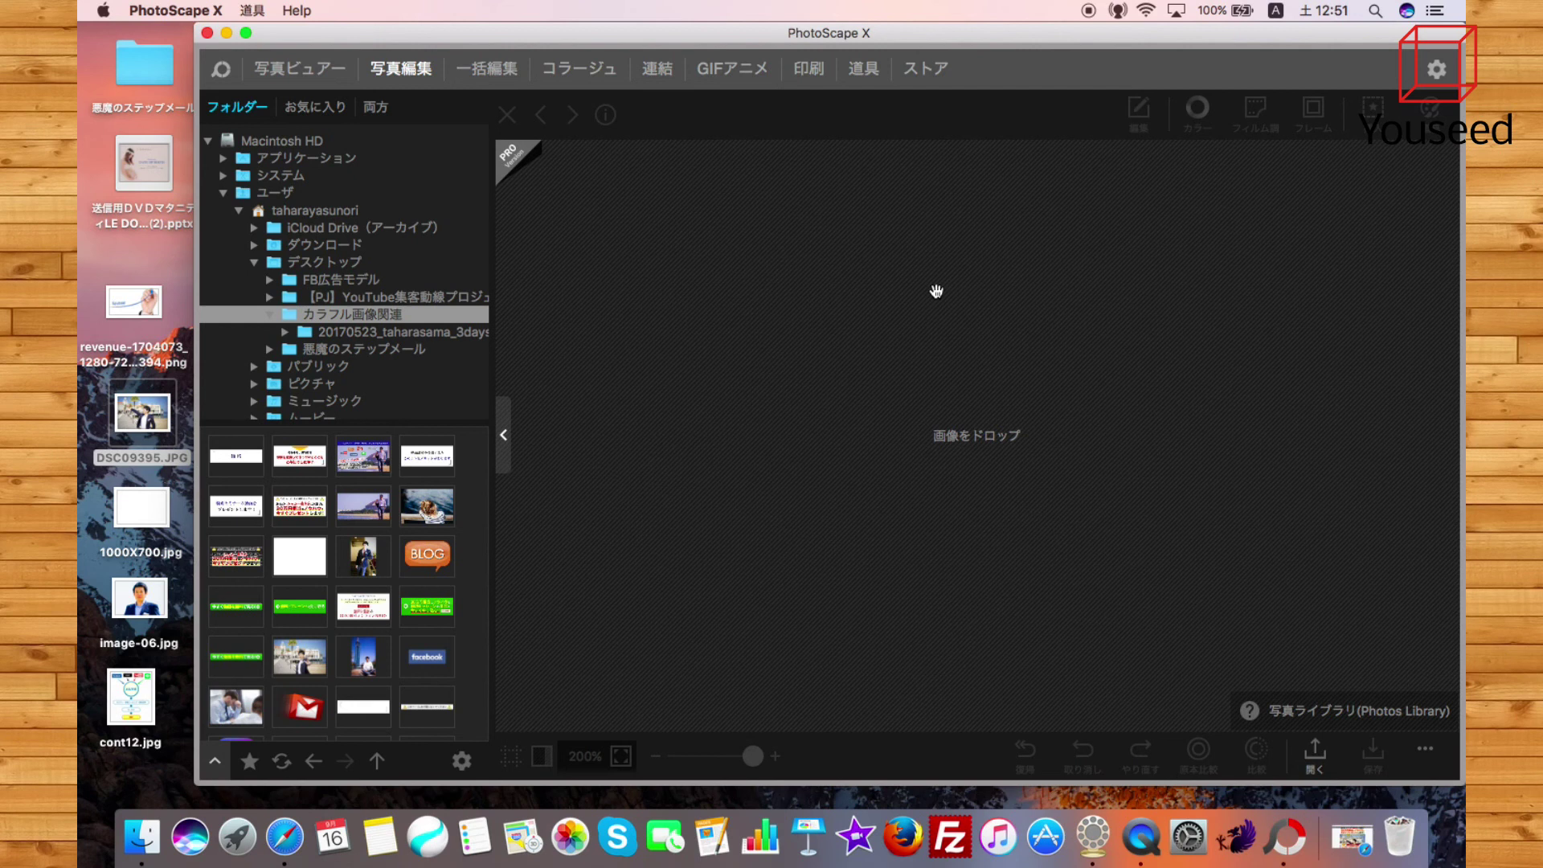
Switch to Safari, examine the captioned header image on the promotional page, and return to PhotoScape X
{"action": "left_click", "coordinate": [290, 838]}
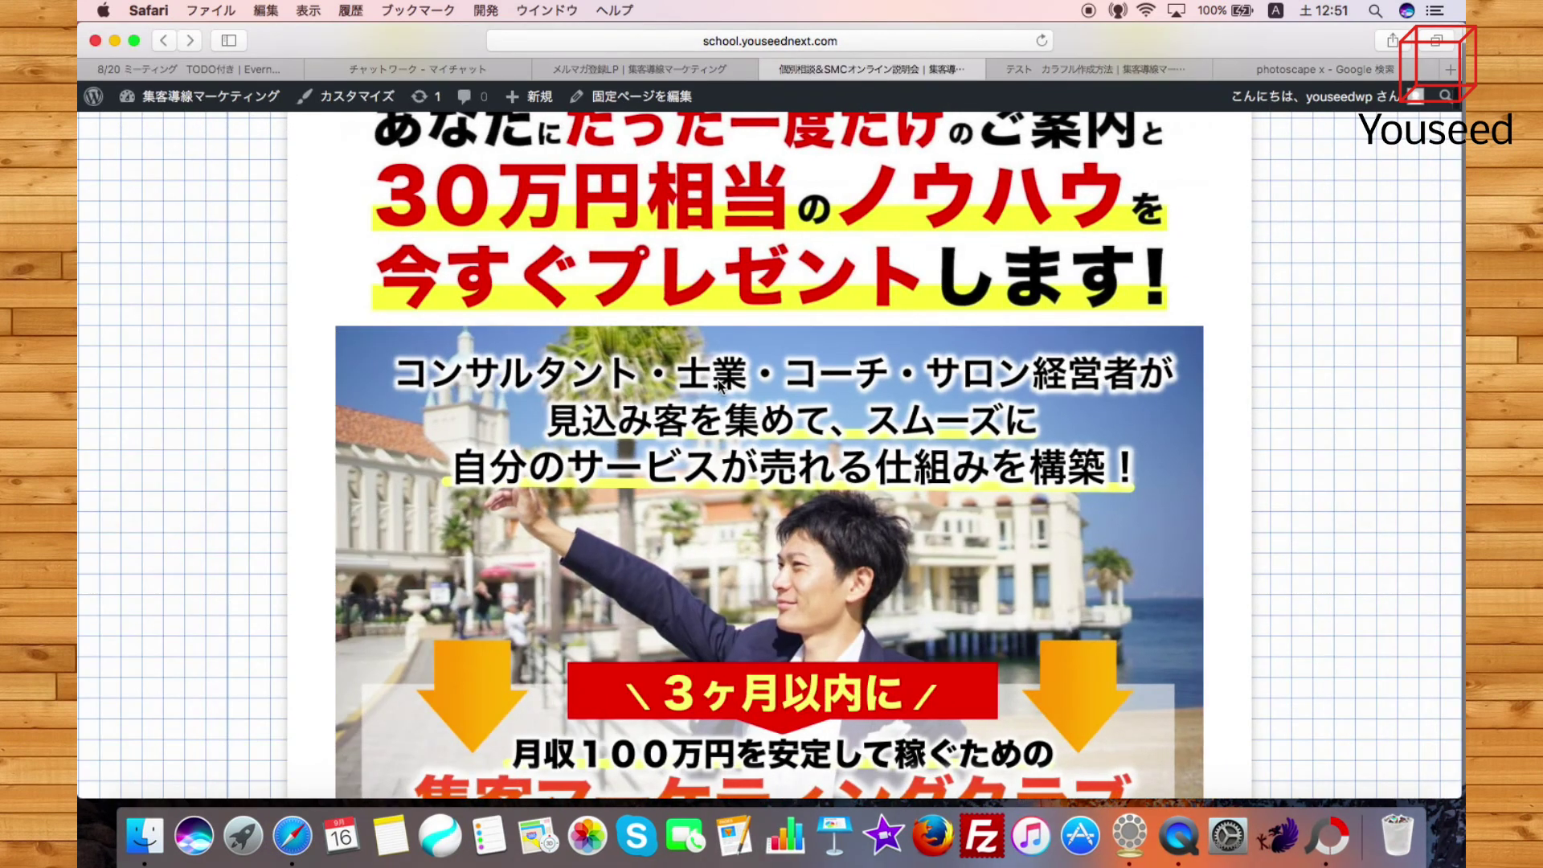
{"action": "scroll", "coordinate": [717, 384], "scroll_direction": "up", "scroll_amount": 1}
{"action": "scroll", "coordinate": [717, 384], "scroll_direction": "down", "scroll_amount": 2}
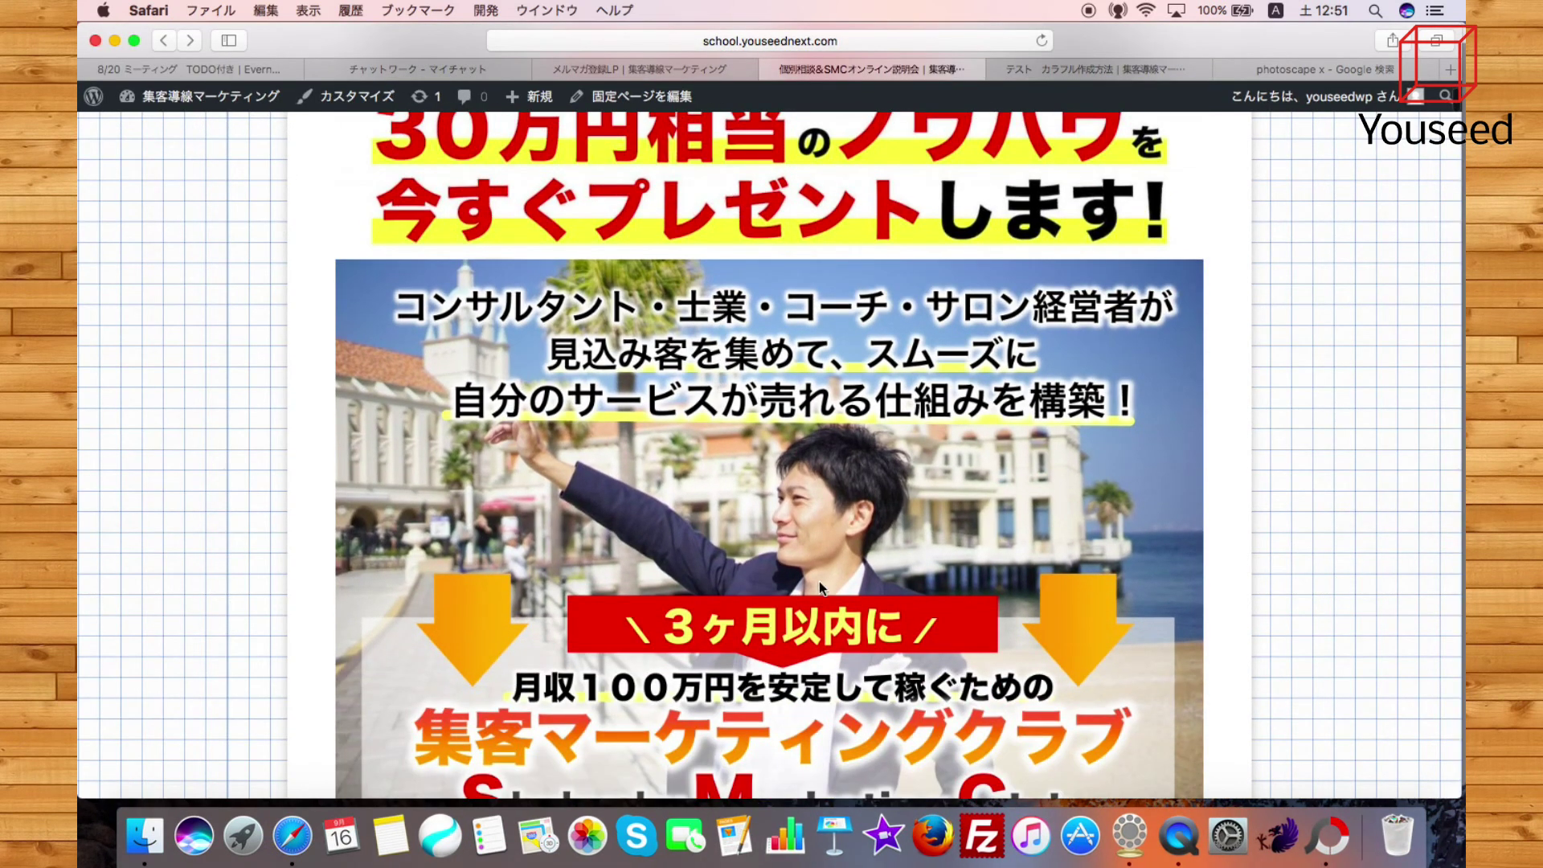
{"action": "scroll", "coordinate": [948, 366], "scroll_direction": "down", "scroll_amount": 2}
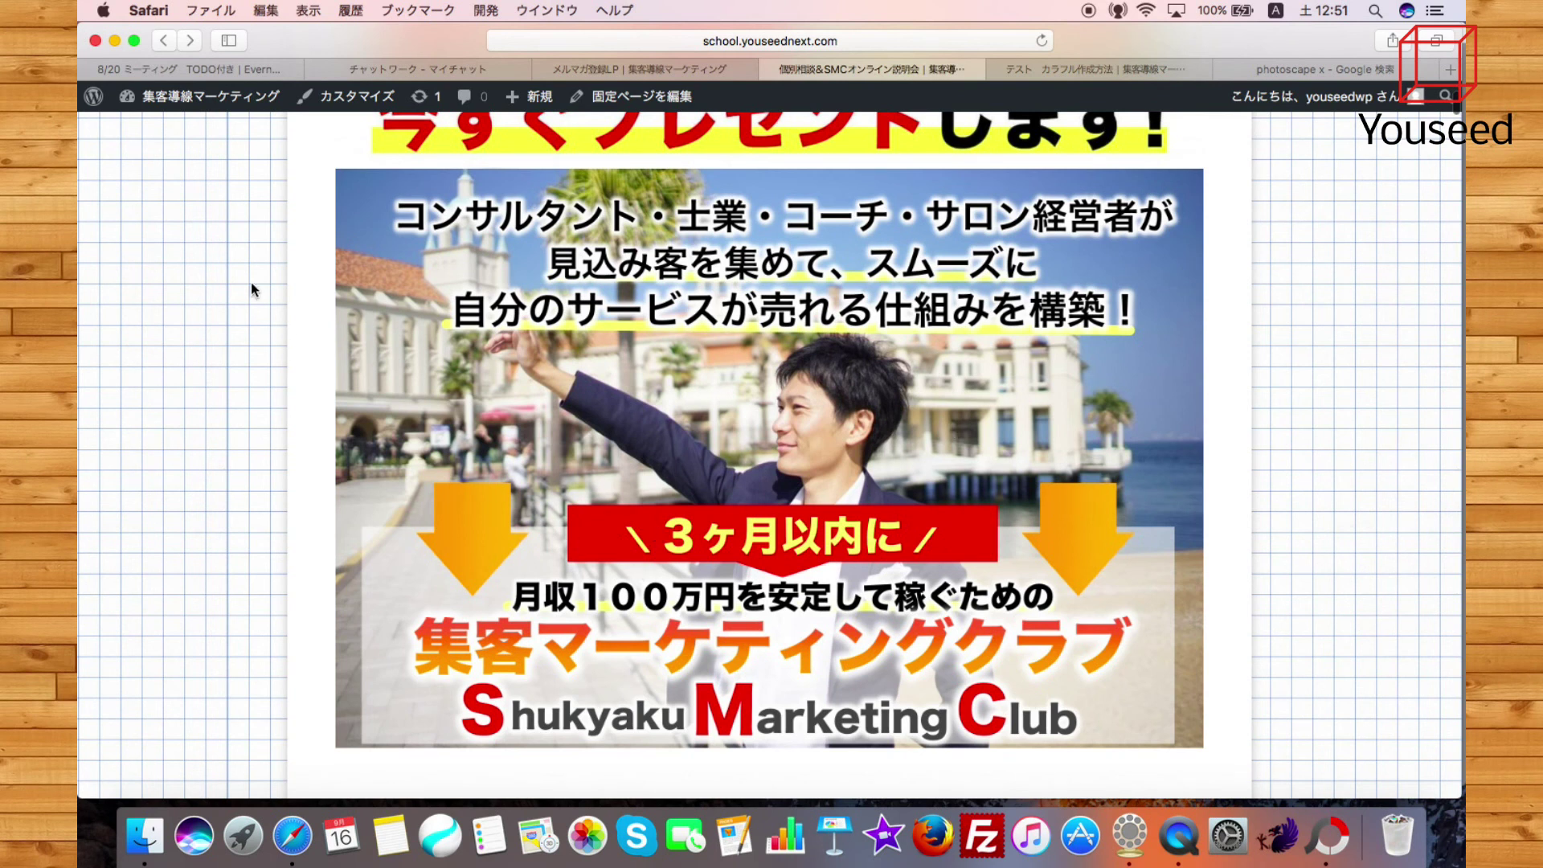
{"action": "left_click", "coordinate": [114, 41]}
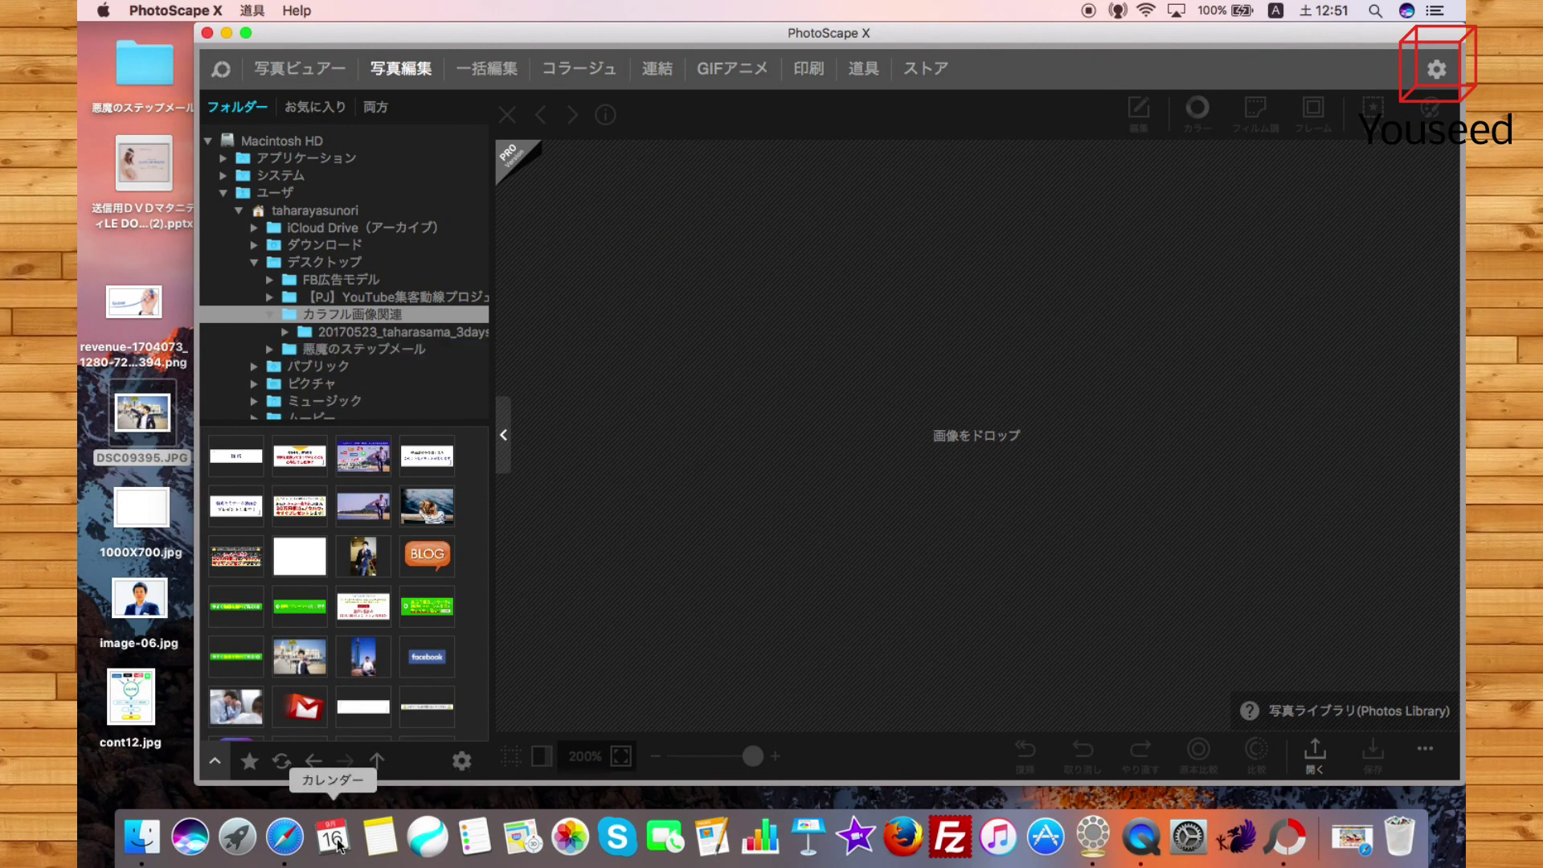
{"action": "left_click", "coordinate": [283, 839]}
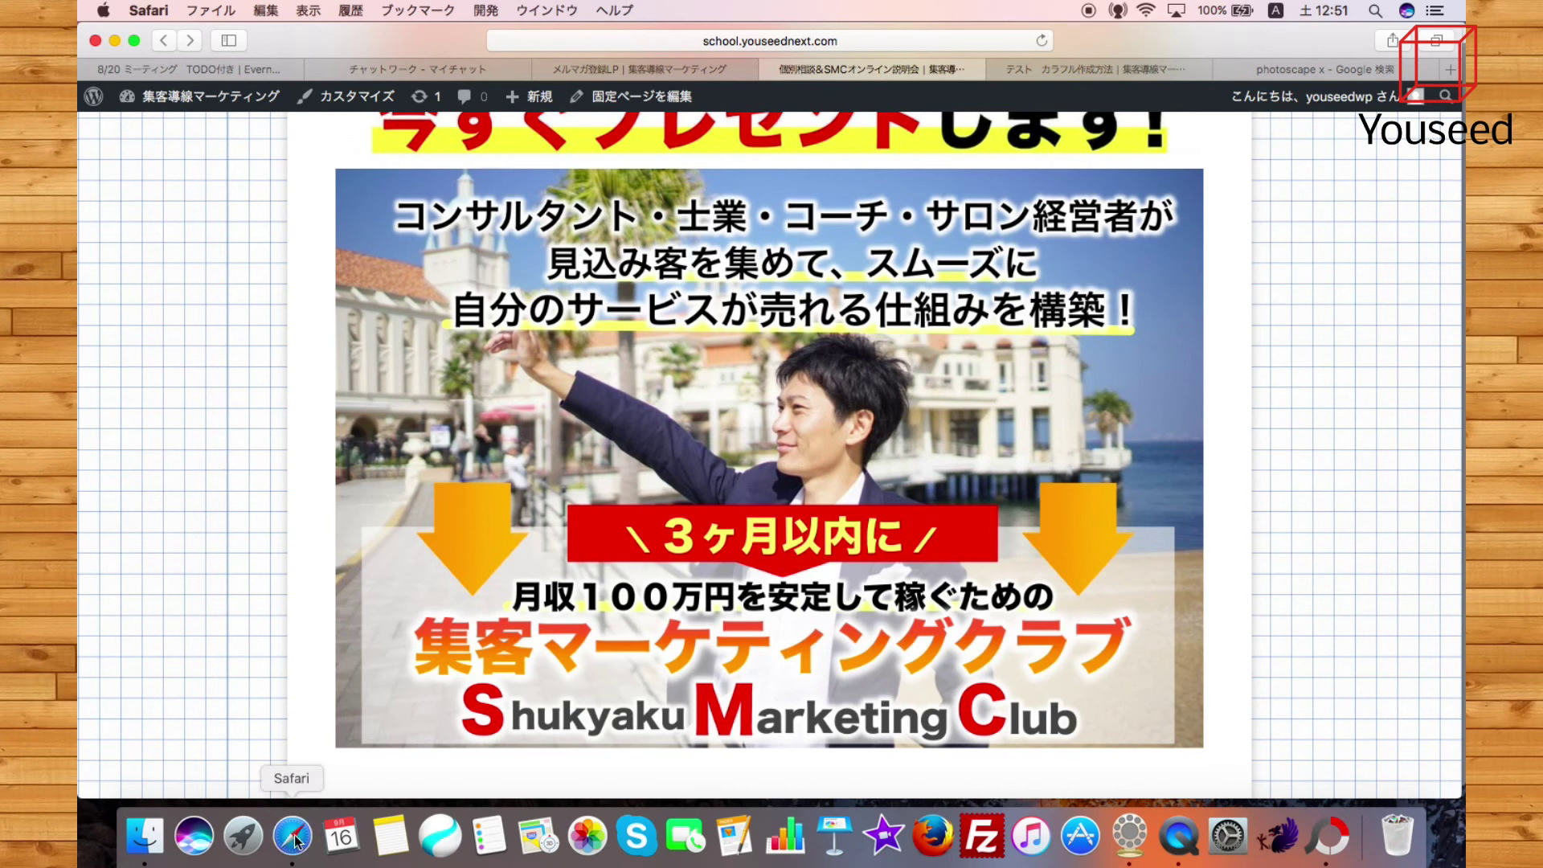
{"action": "left_click", "coordinate": [118, 42]}
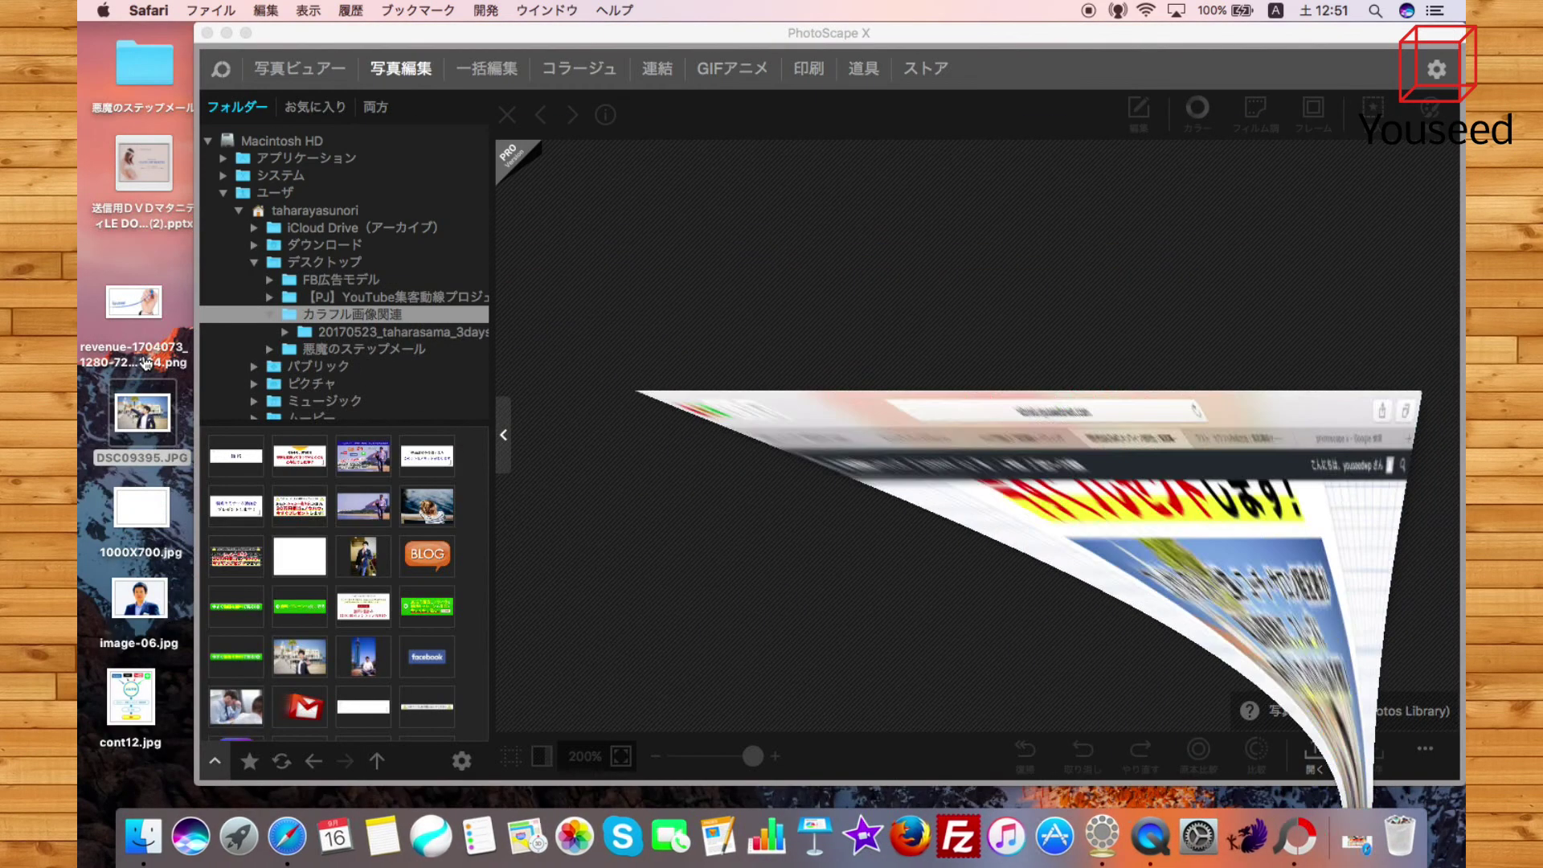
Open DSC09395.JPG from the desktop in the PhotoScape X photo editor and compare it with the finished header in Safari
{"action": "left_click_drag", "start_coordinate": [134, 425], "coordinate": [885, 354]}
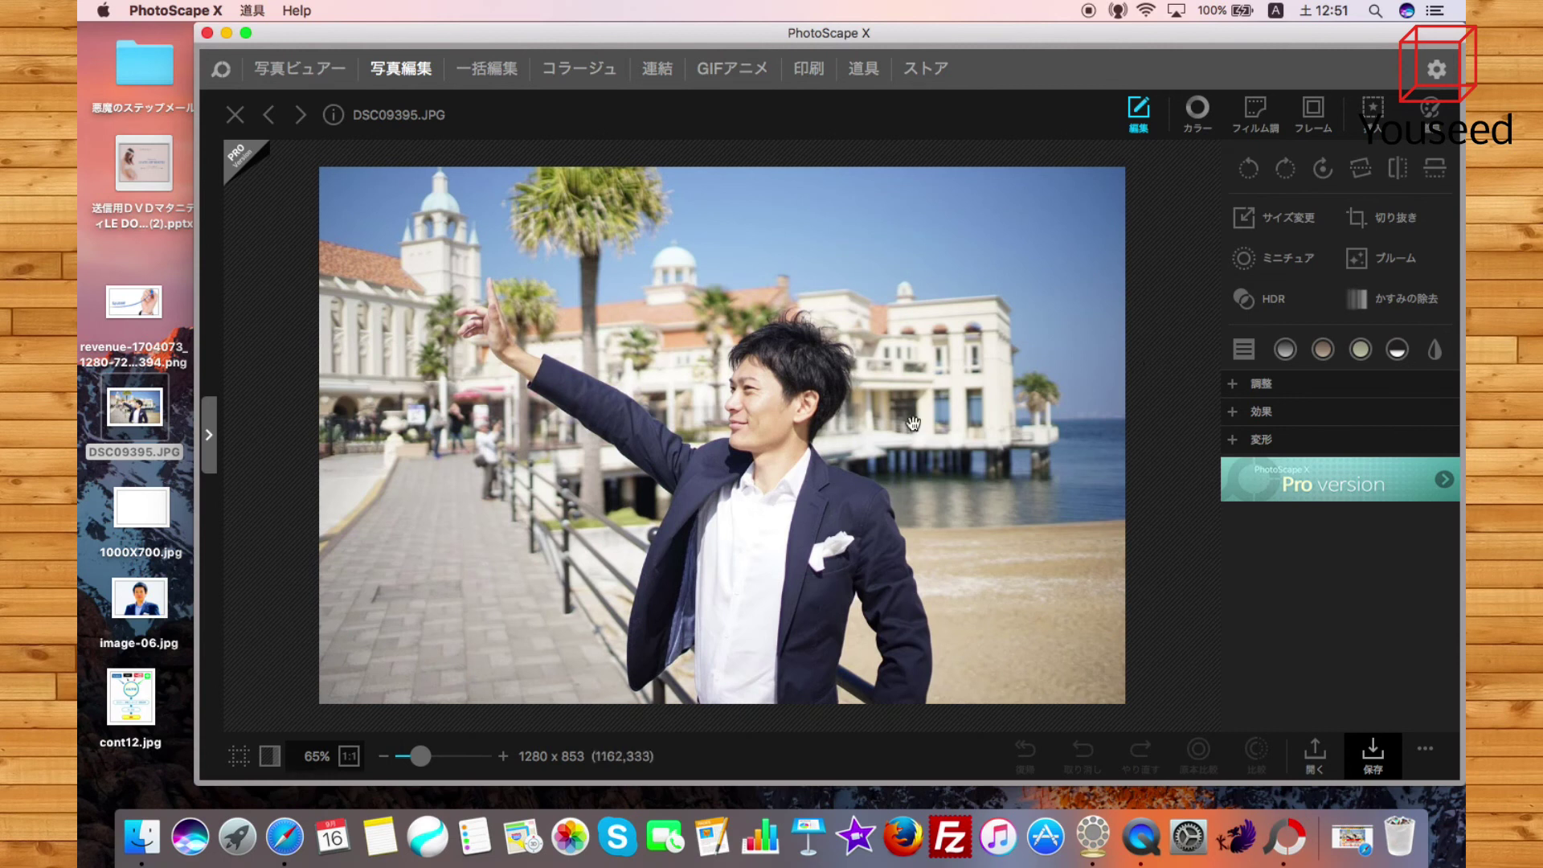
{"action": "left_click", "coordinate": [285, 835]}
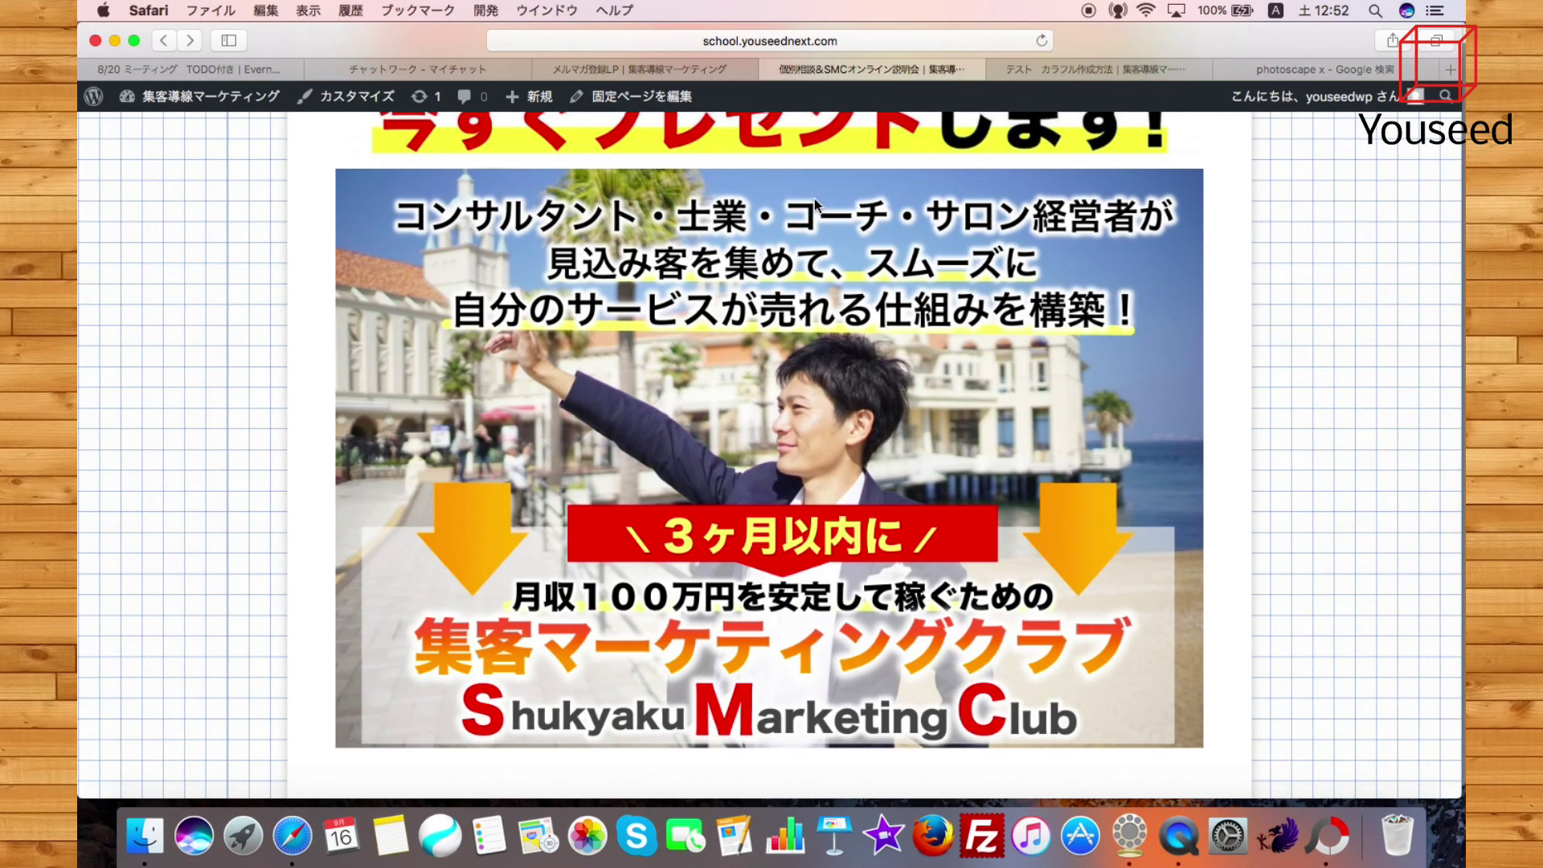
{"action": "left_click", "coordinate": [118, 42]}
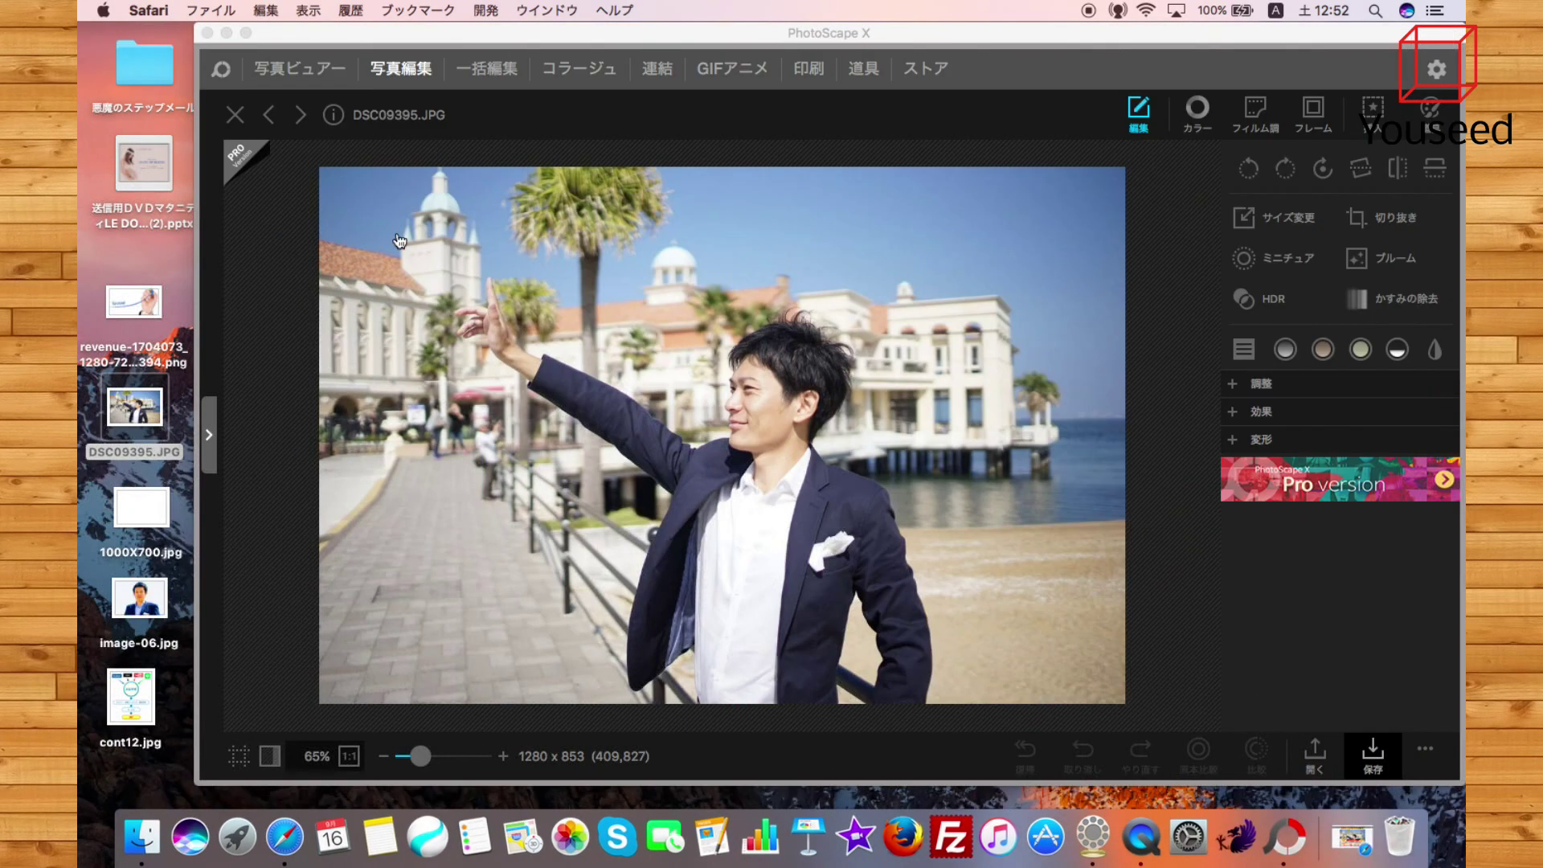
{"action": "left_click", "coordinate": [1179, 282]}
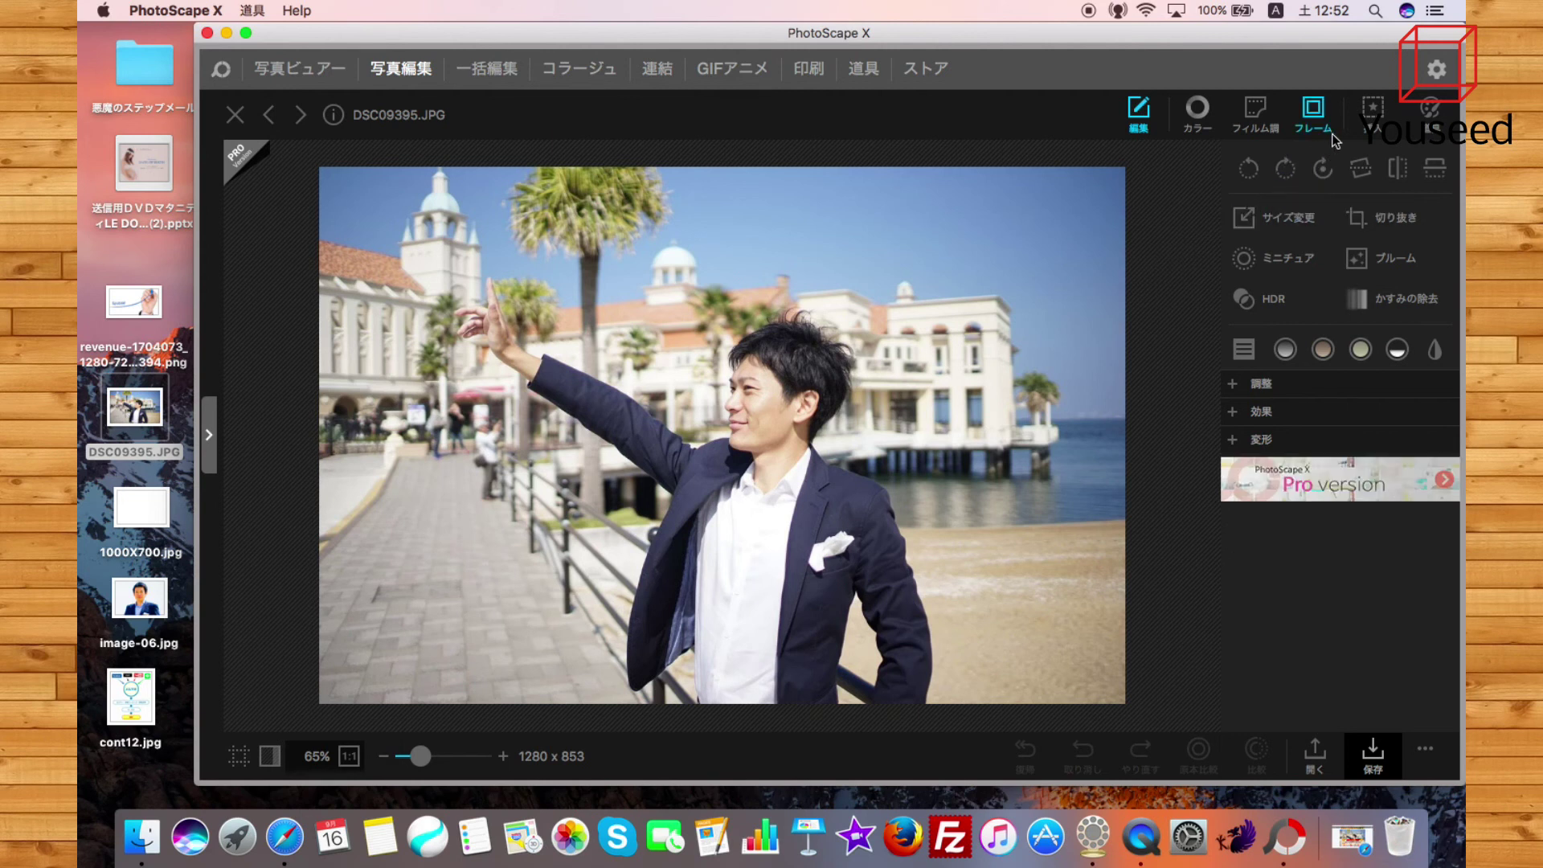
Add a text object to the photo and turn off its shadow and outline
{"action": "left_click", "coordinate": [1372, 116]}
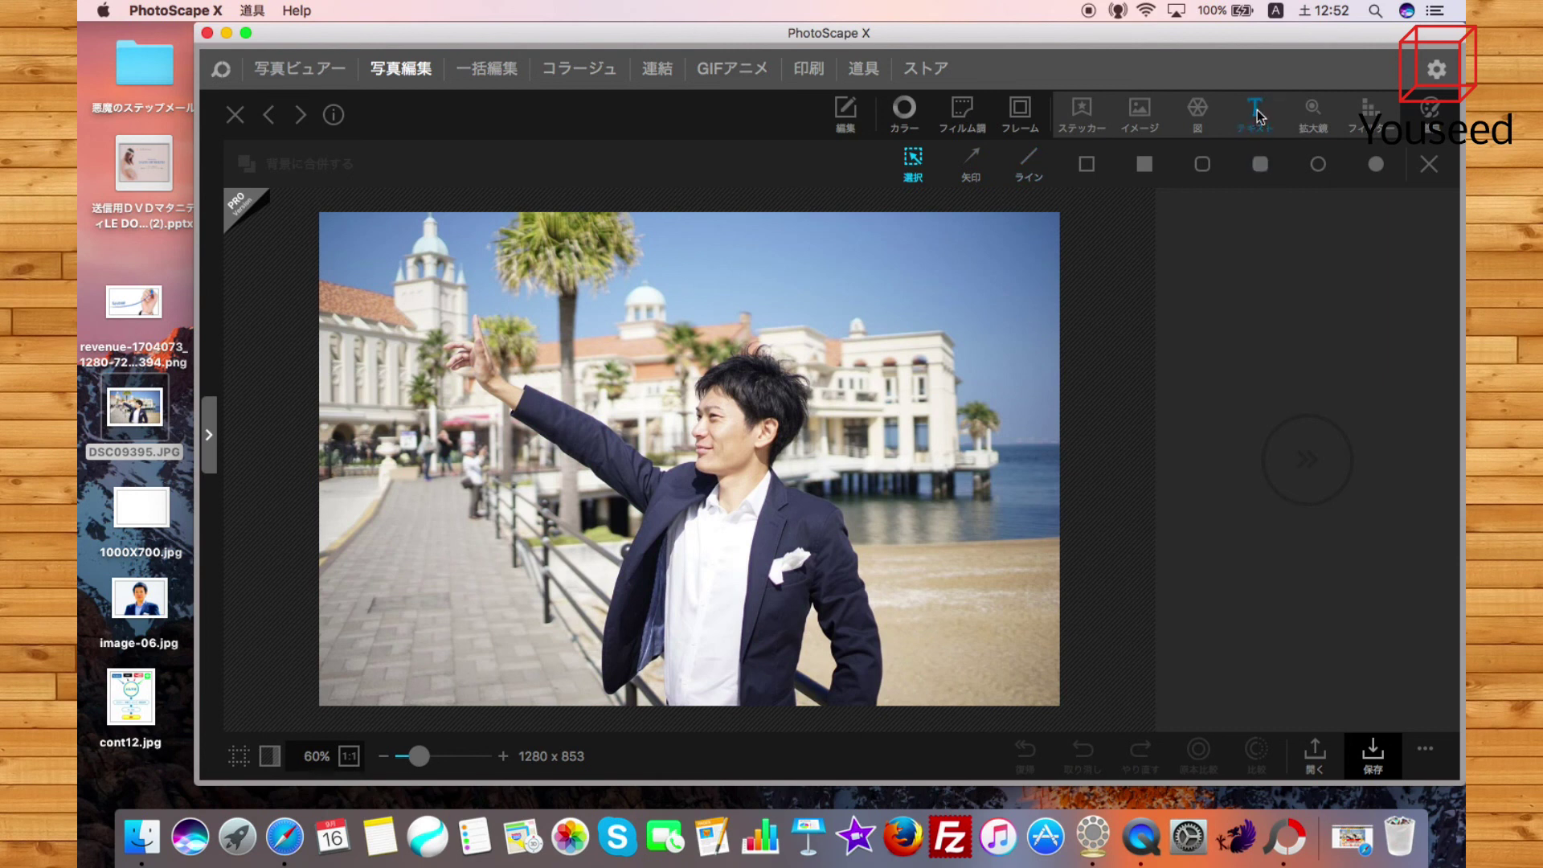
{"action": "left_click", "coordinate": [1257, 109]}
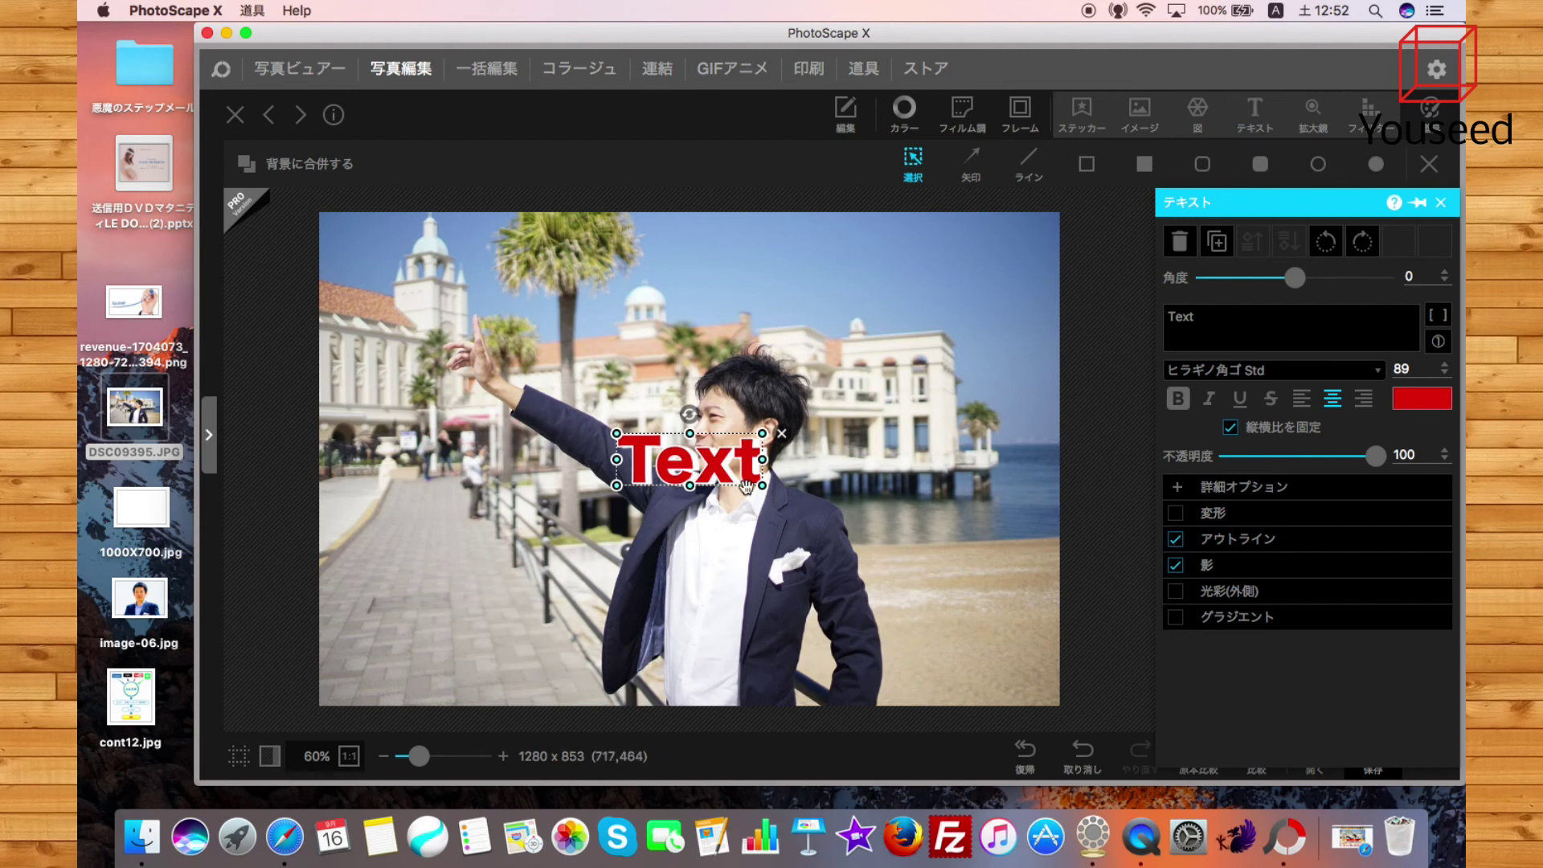
{"action": "left_click", "coordinate": [1175, 566]}
{"action": "left_click", "coordinate": [1175, 538]}
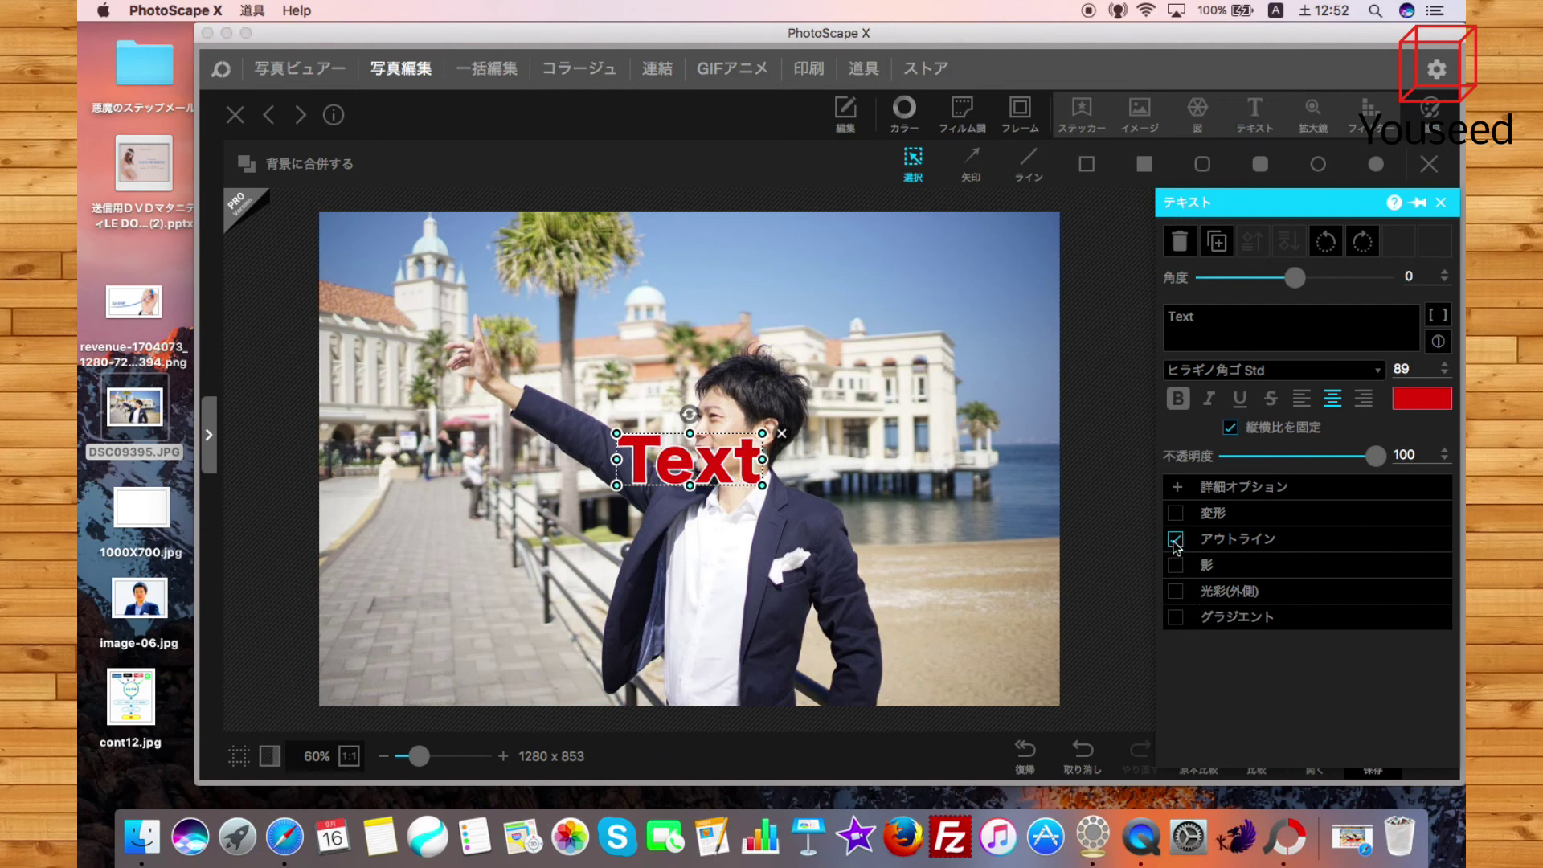
Move the text to the upper left of the photo and colour it black
{"action": "left_click_drag", "start_coordinate": [725, 458], "coordinate": [542, 304]}
{"action": "left_click", "coordinate": [1429, 404]}
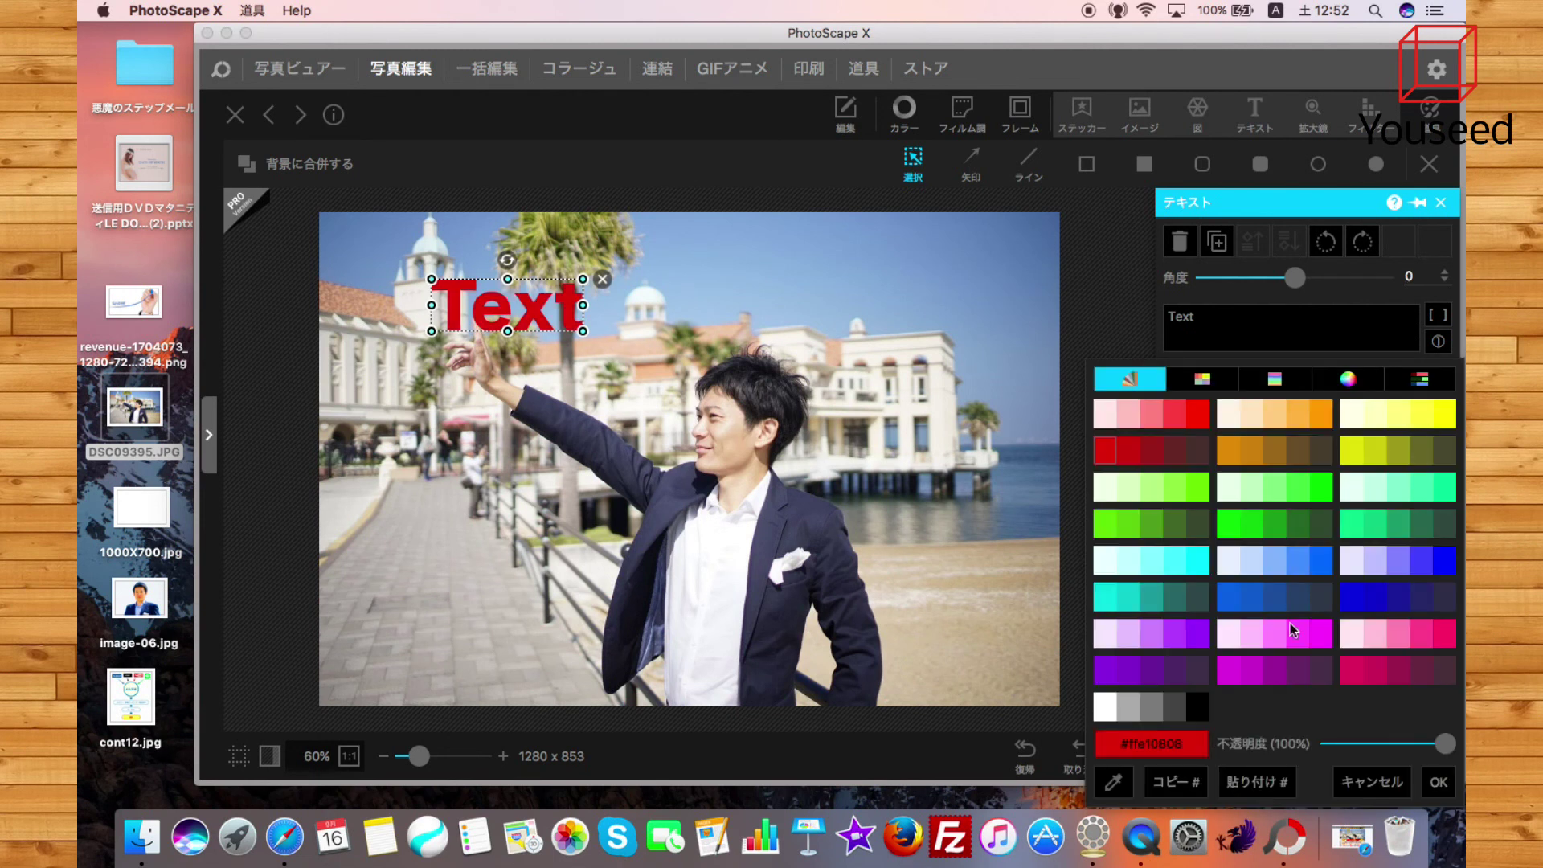
{"action": "left_click", "coordinate": [1197, 710]}
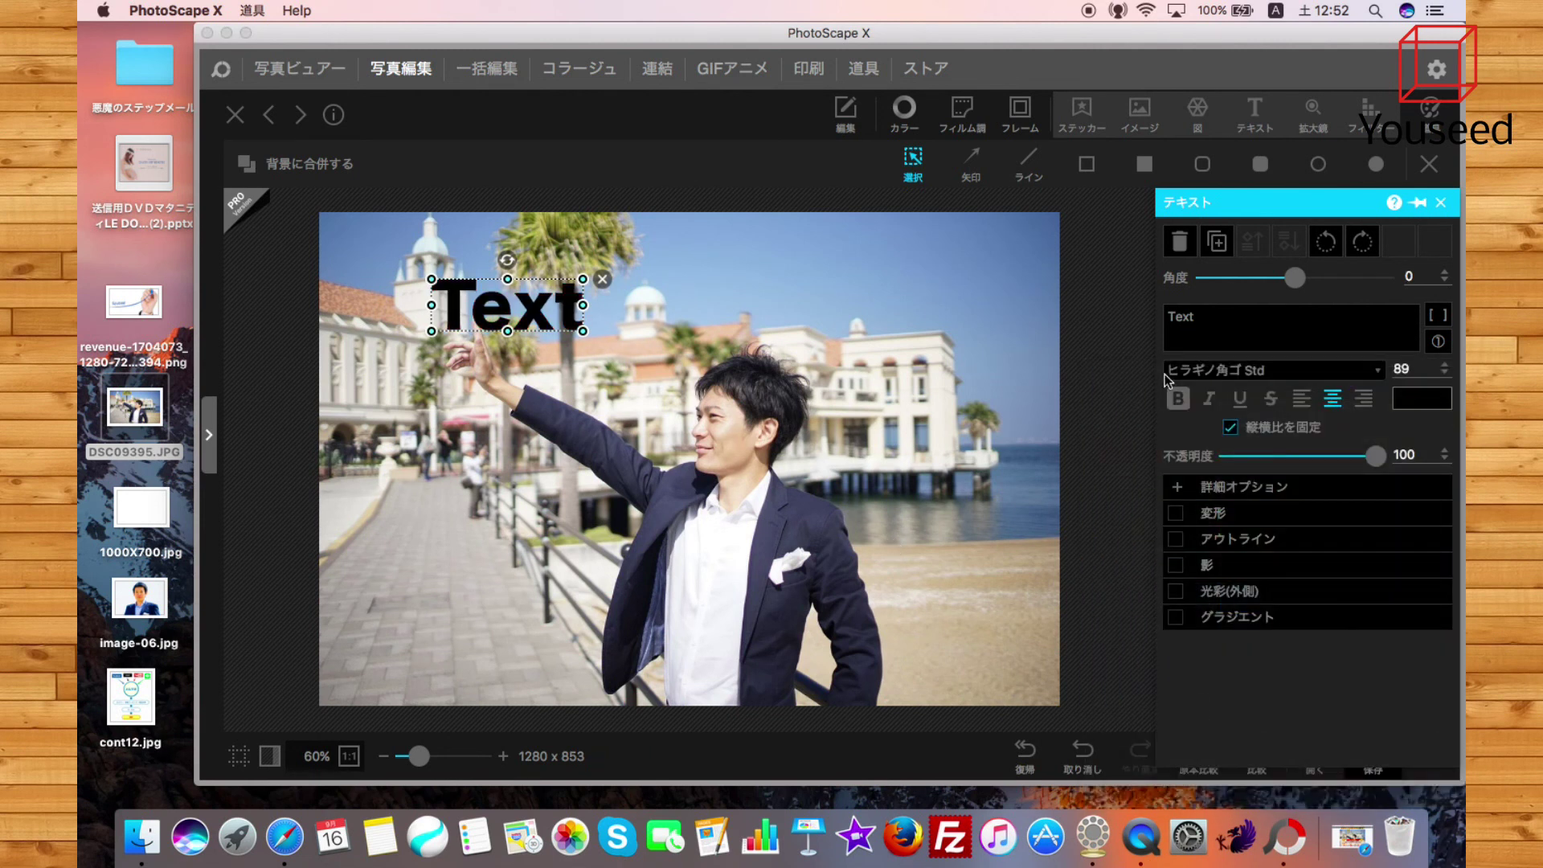
Replace the placeholder text with "コンサルタント・士業・コーチ・サロン経営者が"
{"action": "left_click_drag", "start_coordinate": [1198, 318], "coordinate": [1121, 315]}
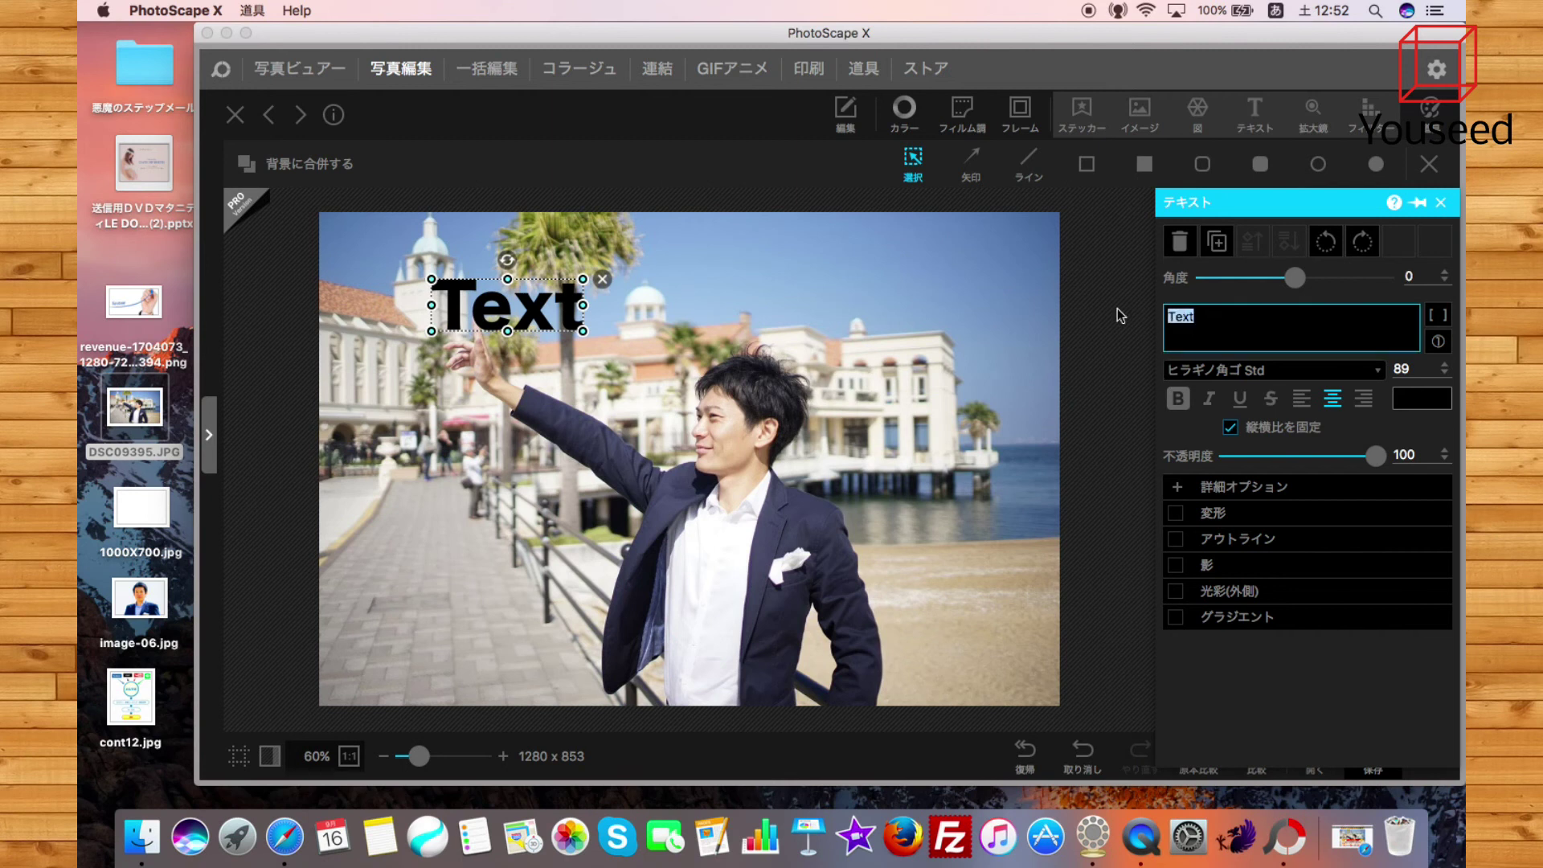
{"action": "type", "text": "konnnichiha"}
{"action": "key", "text": "BackSpace"}
{"action": "key", "text": "BackSpace"}
{"action": "key", "text": "BackSpace"}
{"action": "type", "text": "sarutn"}
{"action": "key", "text": "BackSpace"}
{"action": "type", "text": "tannto"}
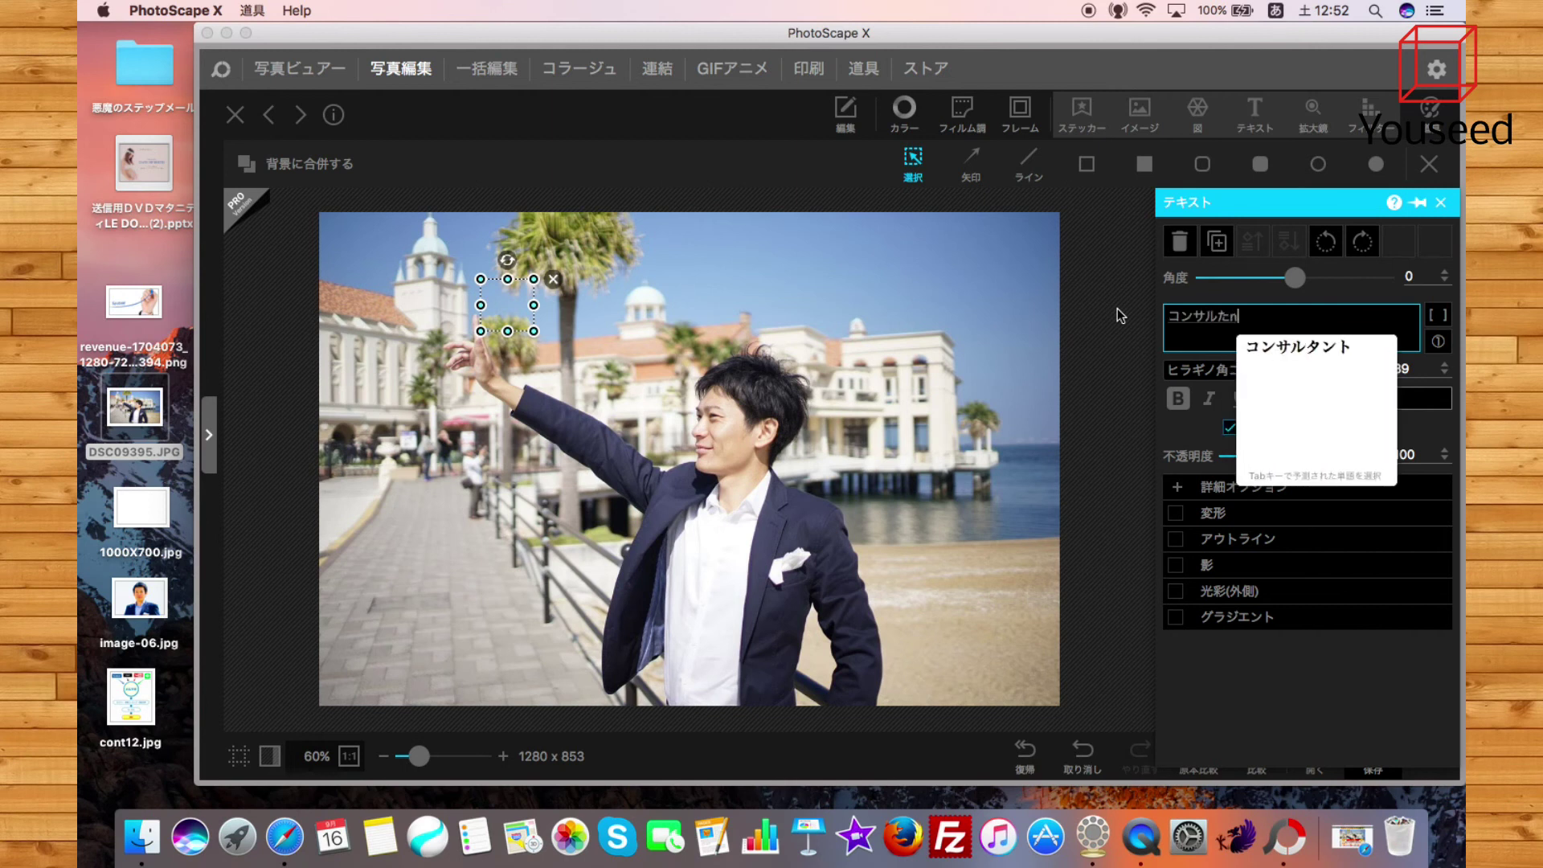
{"action": "key", "text": "Return"}
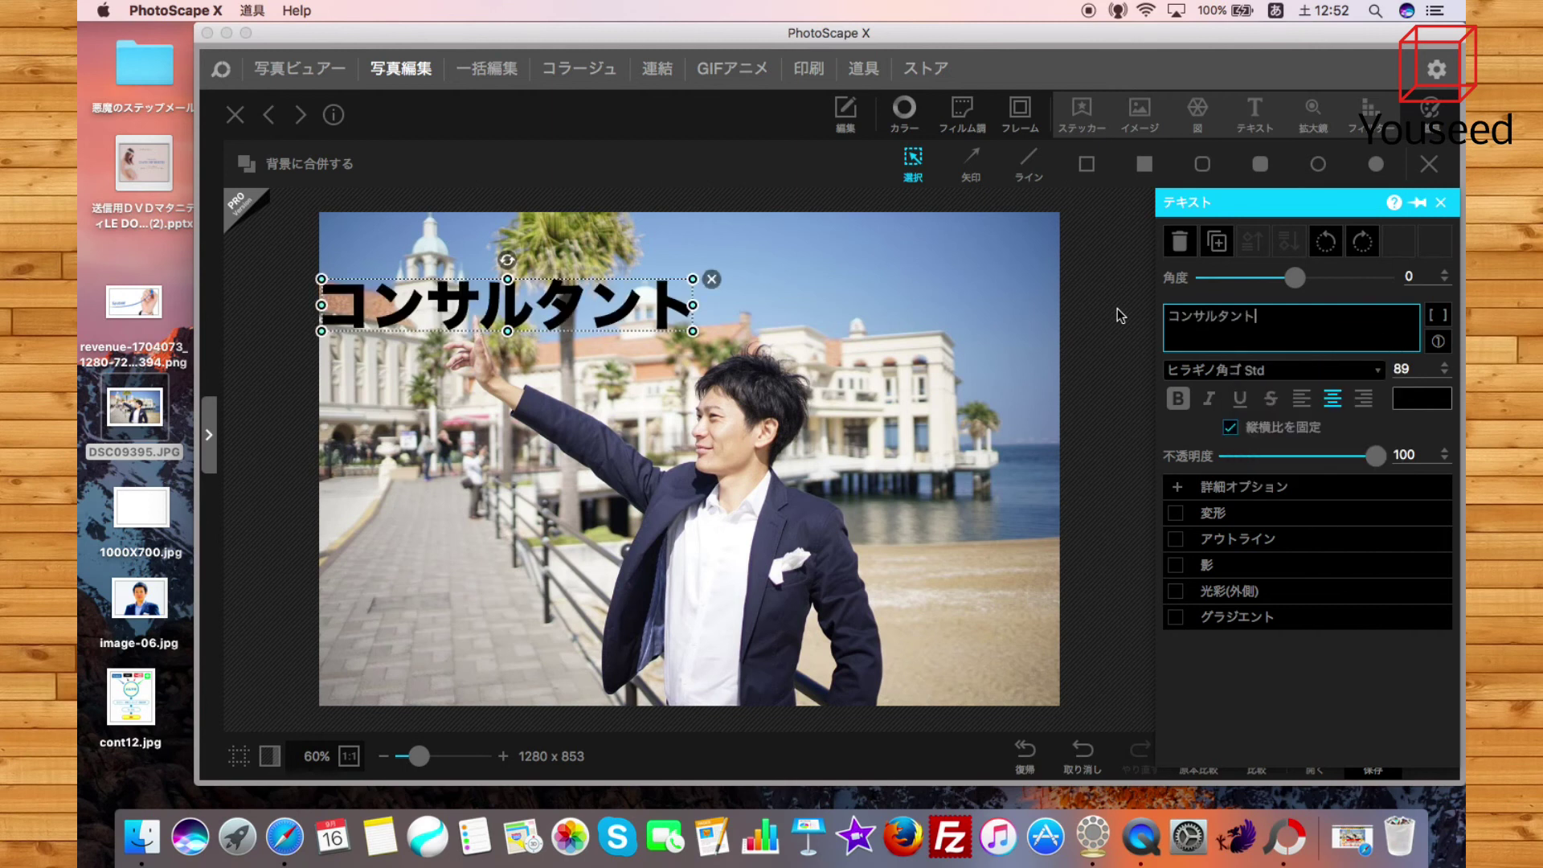
{"action": "type", "text": "/shigyou"}
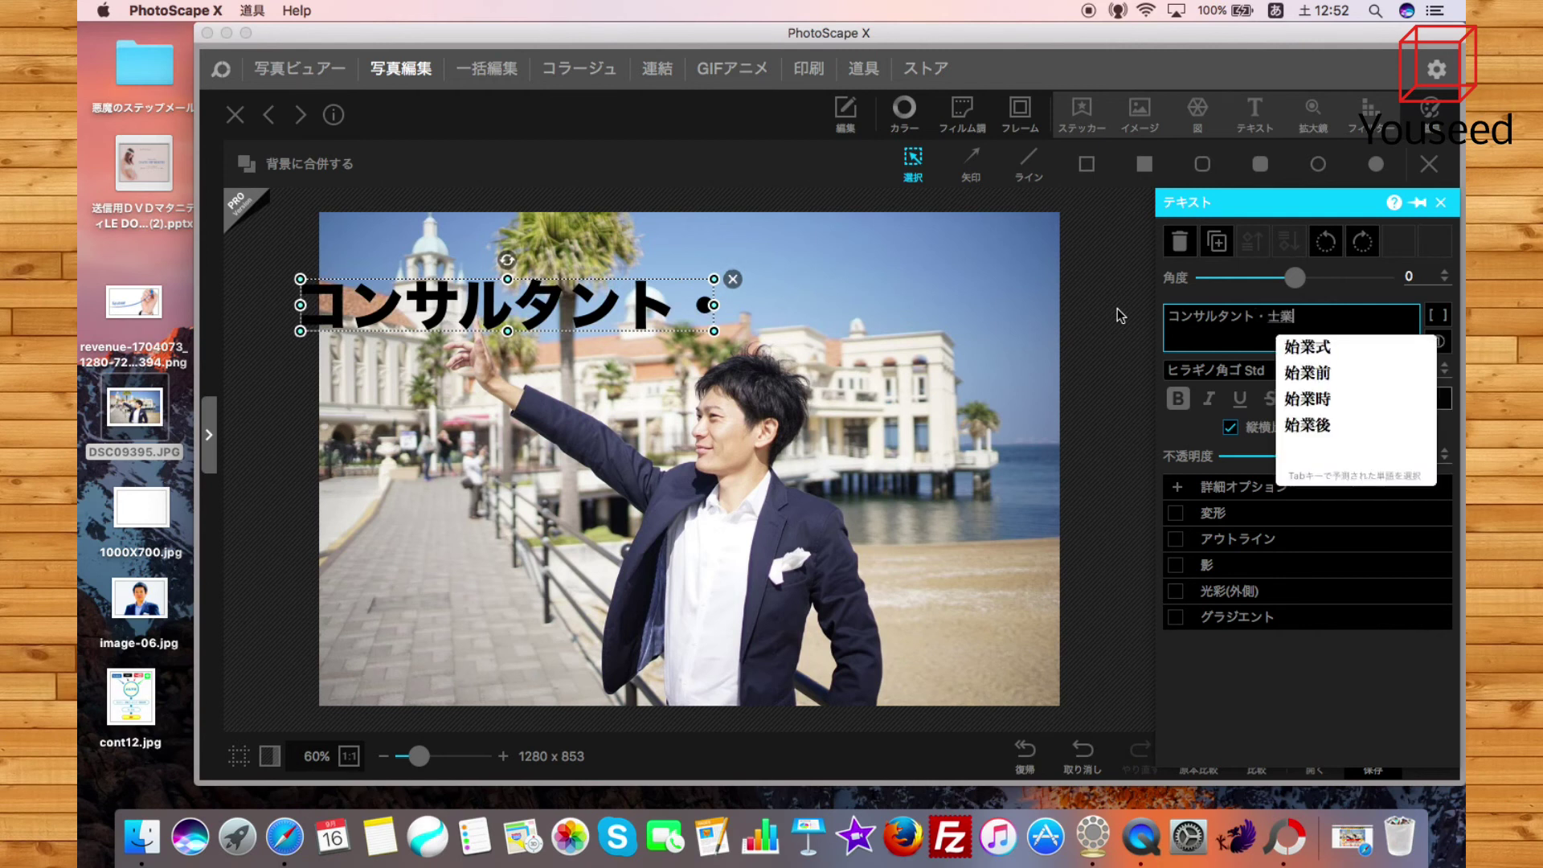
{"action": "key", "text": "Return"}
{"action": "type", "text": "/"}
{"action": "key", "text": "Return"}
{"action": "type", "text": "k"}
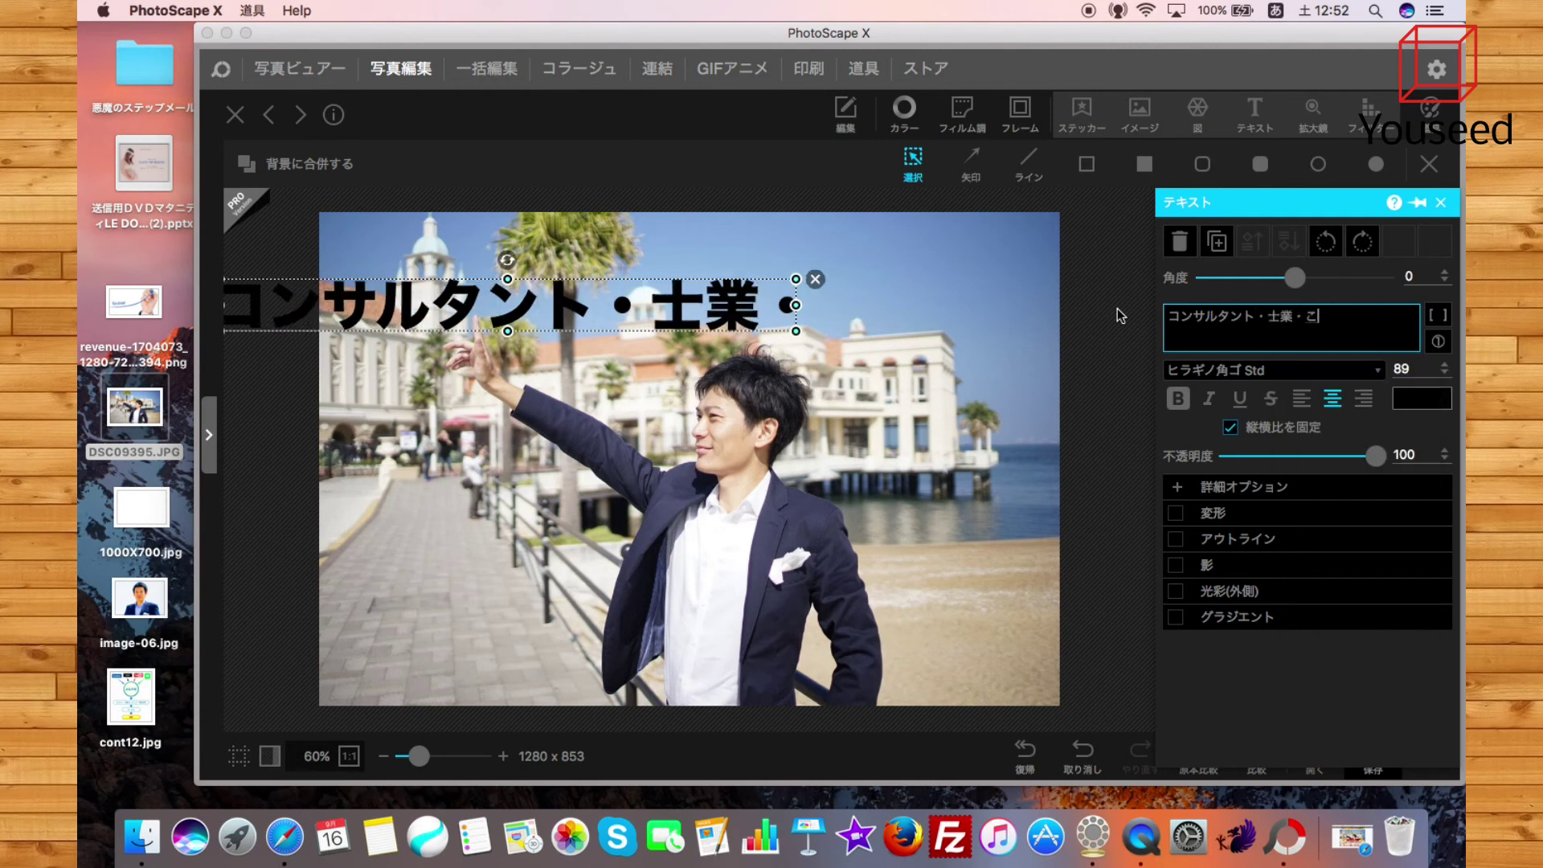
{"action": "type", "text": "o-chi"}
{"action": "key", "text": "Return"}
{"action": "type", "text": "/"}
{"action": "key", "text": "Return"}
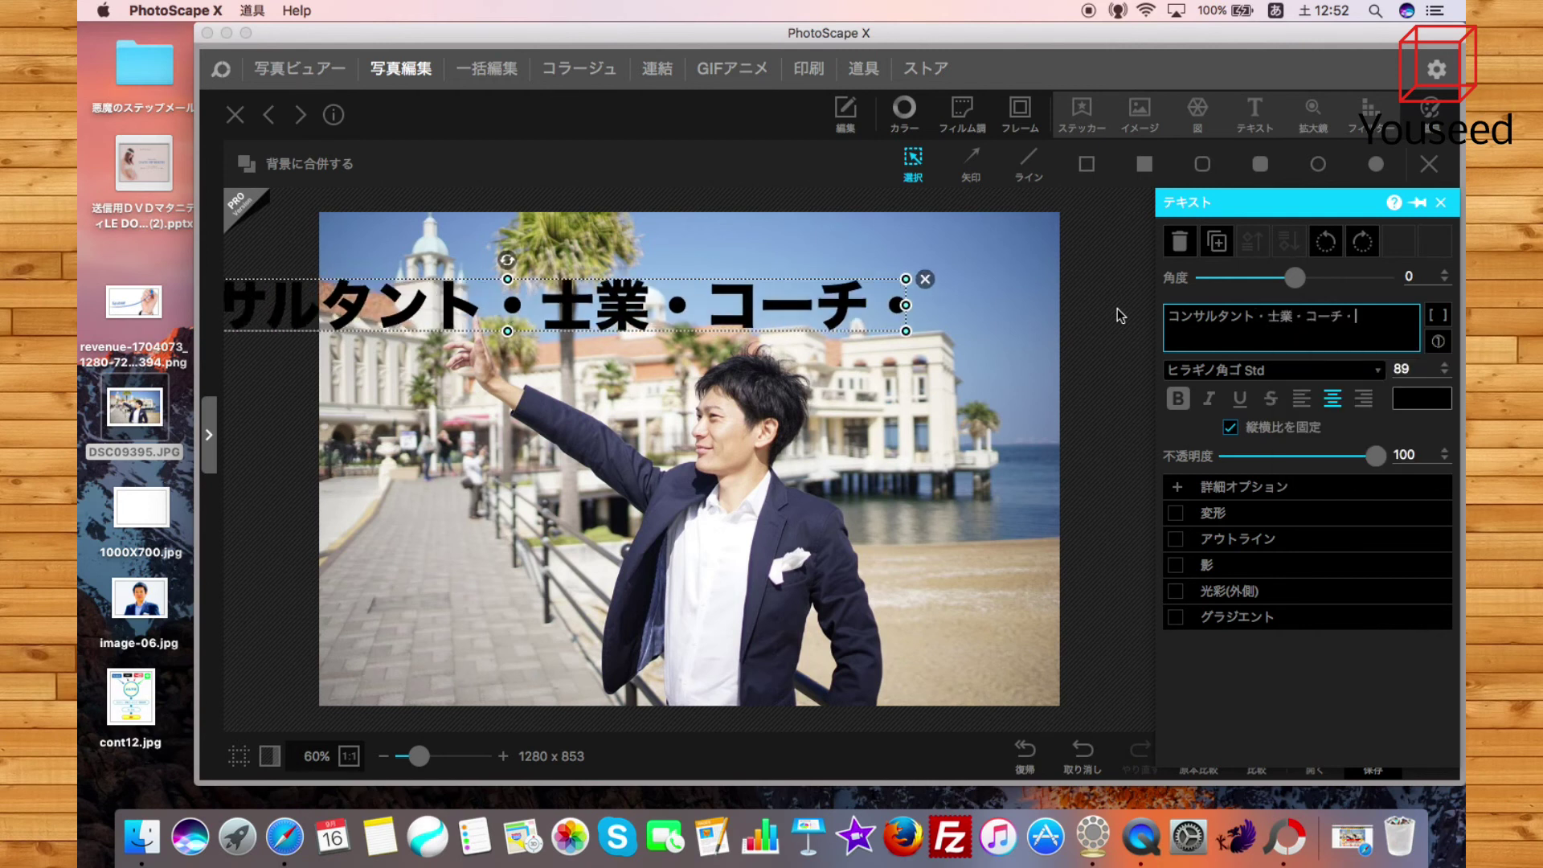
{"action": "type", "text": "saronkeieishaga"}
{"action": "key", "text": "Return"}
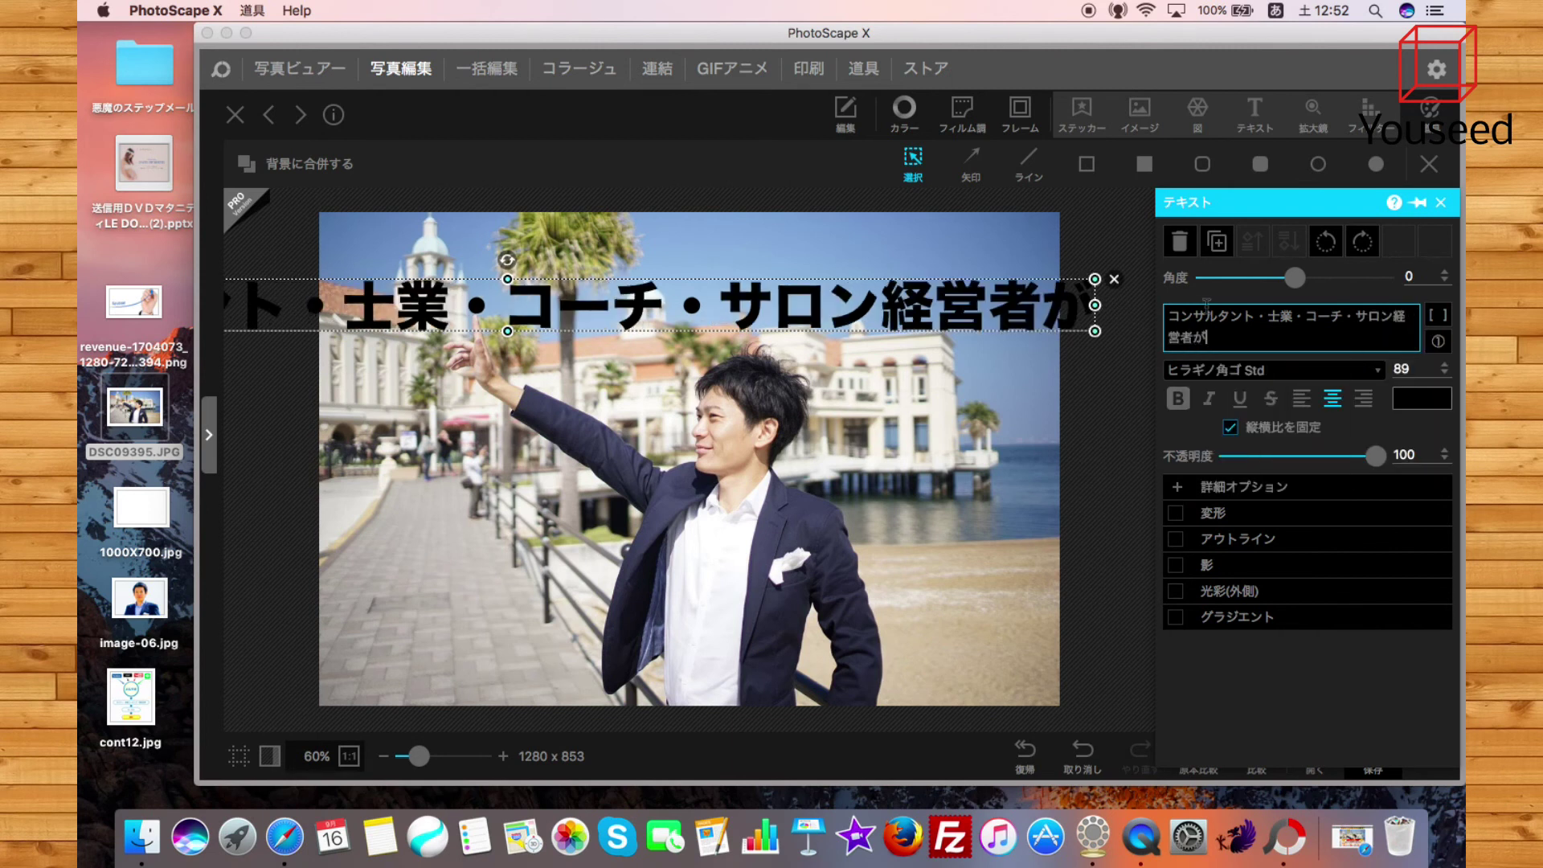
Shrink the heading to font size 54 and place it across the upper edge of the photo
{"action": "left_click", "coordinate": [1043, 417]}
{"action": "left_click", "coordinate": [996, 308]}
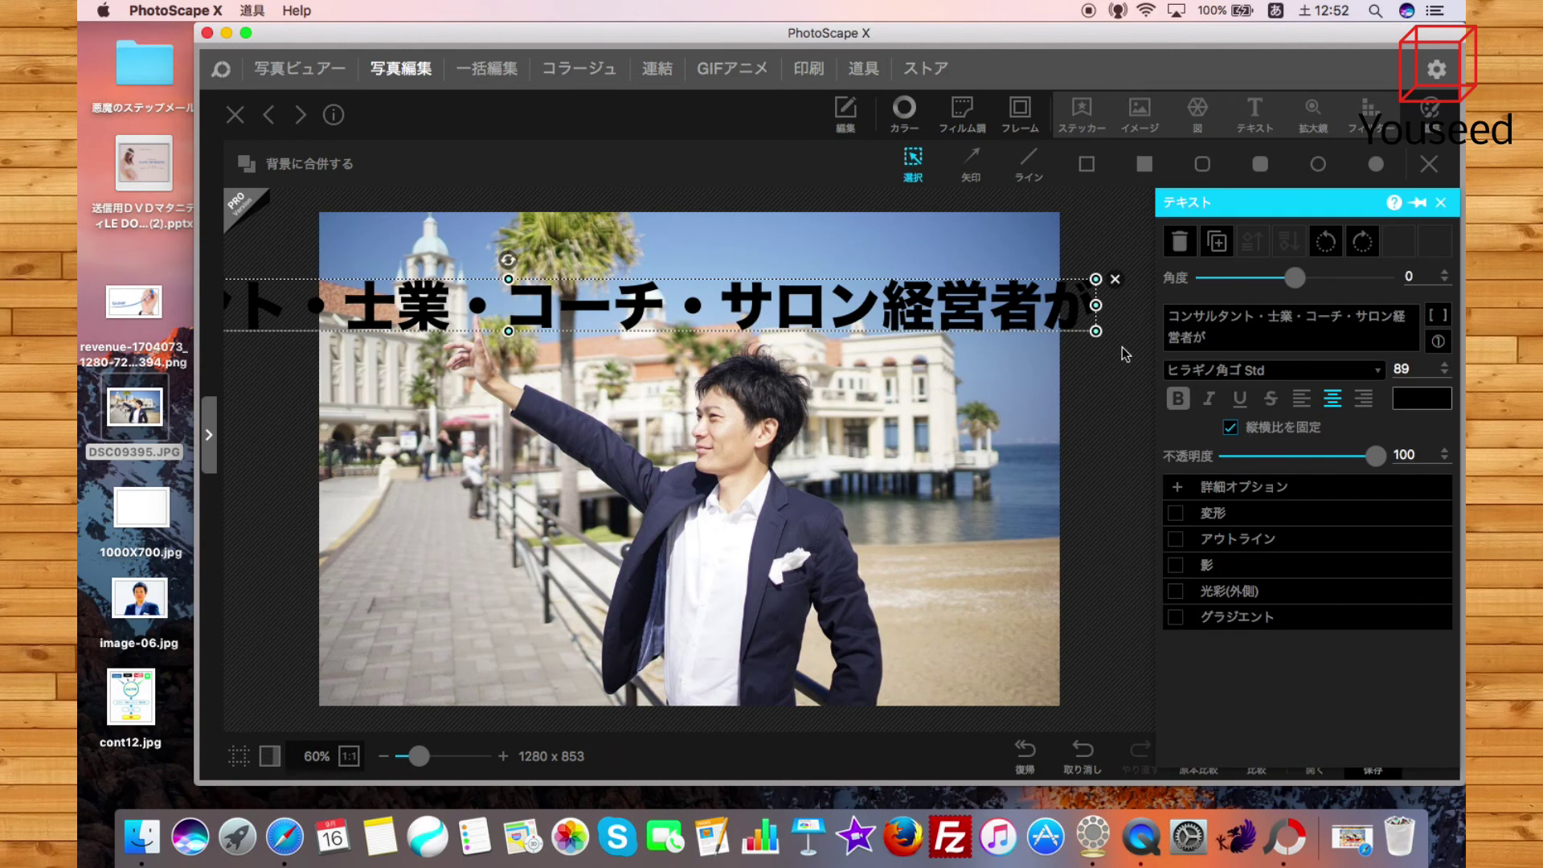
{"action": "left_click_drag", "start_coordinate": [1098, 333], "coordinate": [1027, 287]}
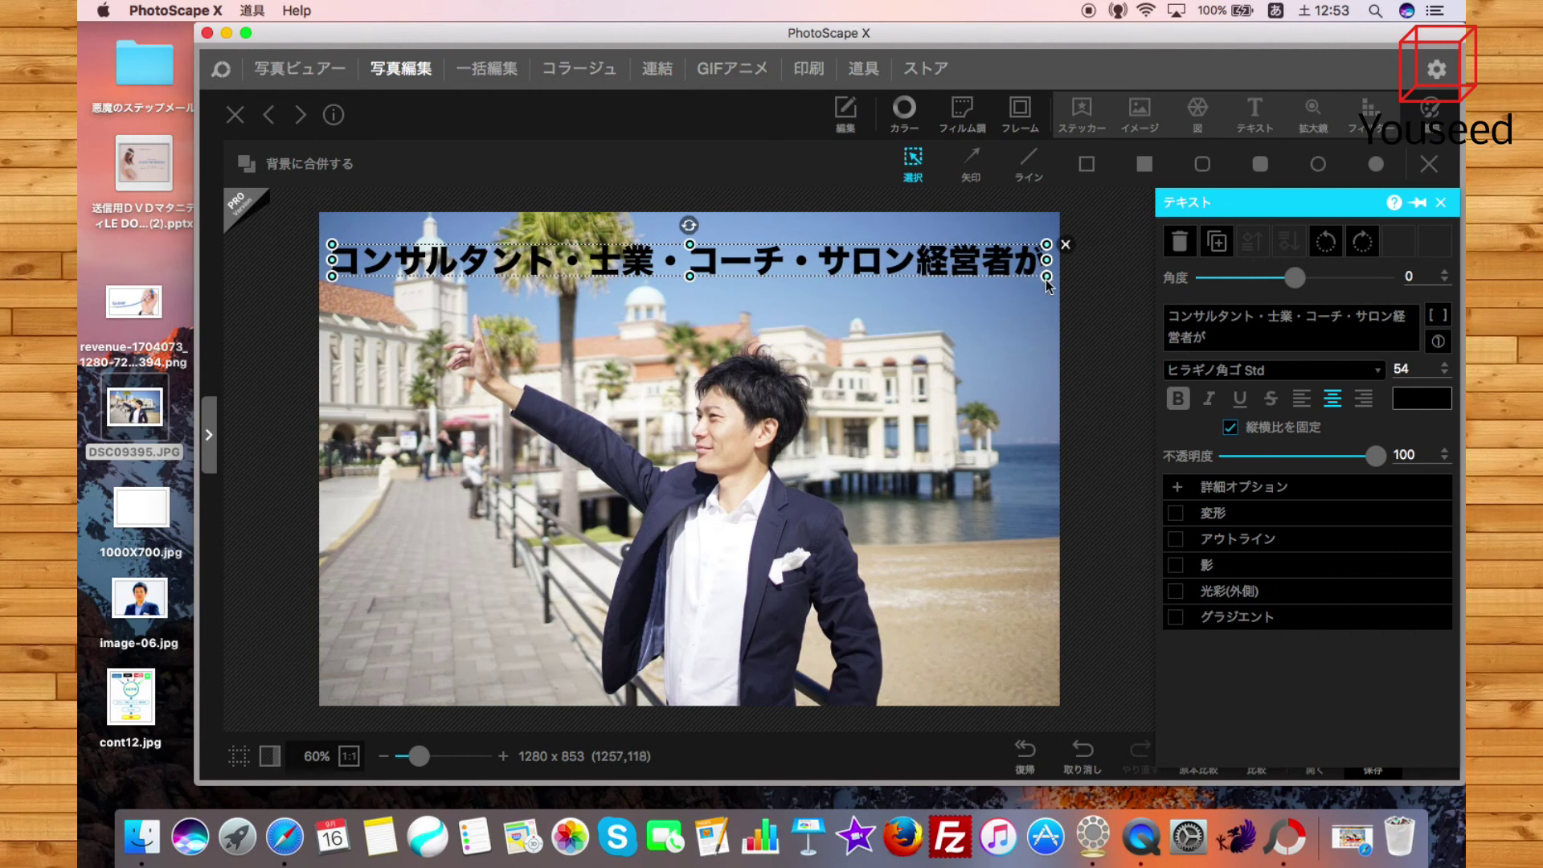
{"action": "left_click", "coordinate": [1020, 348]}
{"action": "left_click_drag", "start_coordinate": [922, 277], "coordinate": [921, 291]}
{"action": "left_click", "coordinate": [920, 367]}
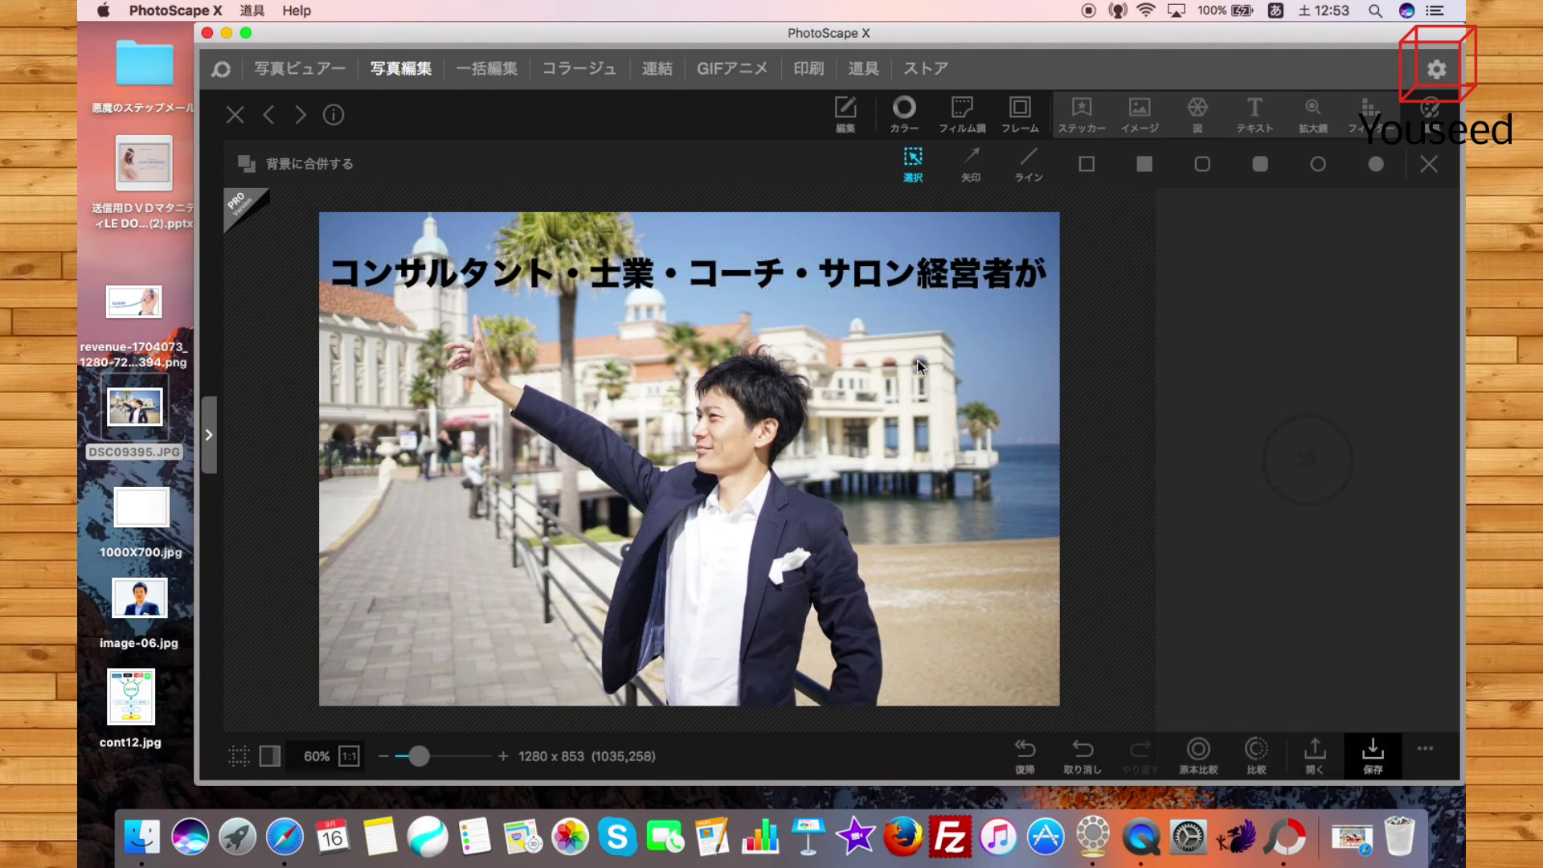
Turn on a white outline for the heading and set its thickness to 88
{"action": "left_click", "coordinate": [934, 278]}
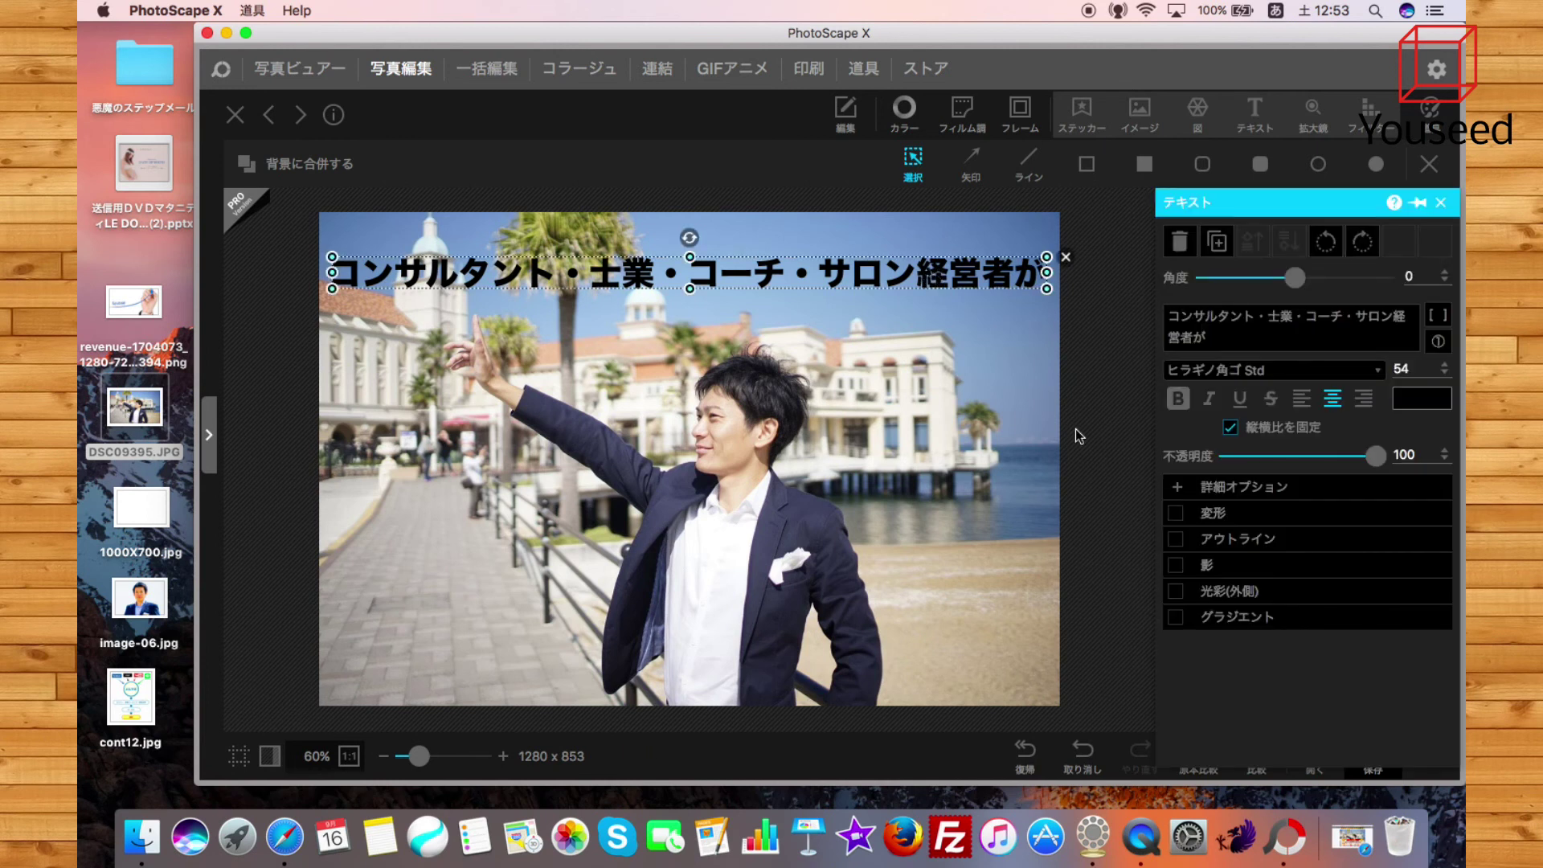
{"action": "left_click", "coordinate": [1174, 539]}
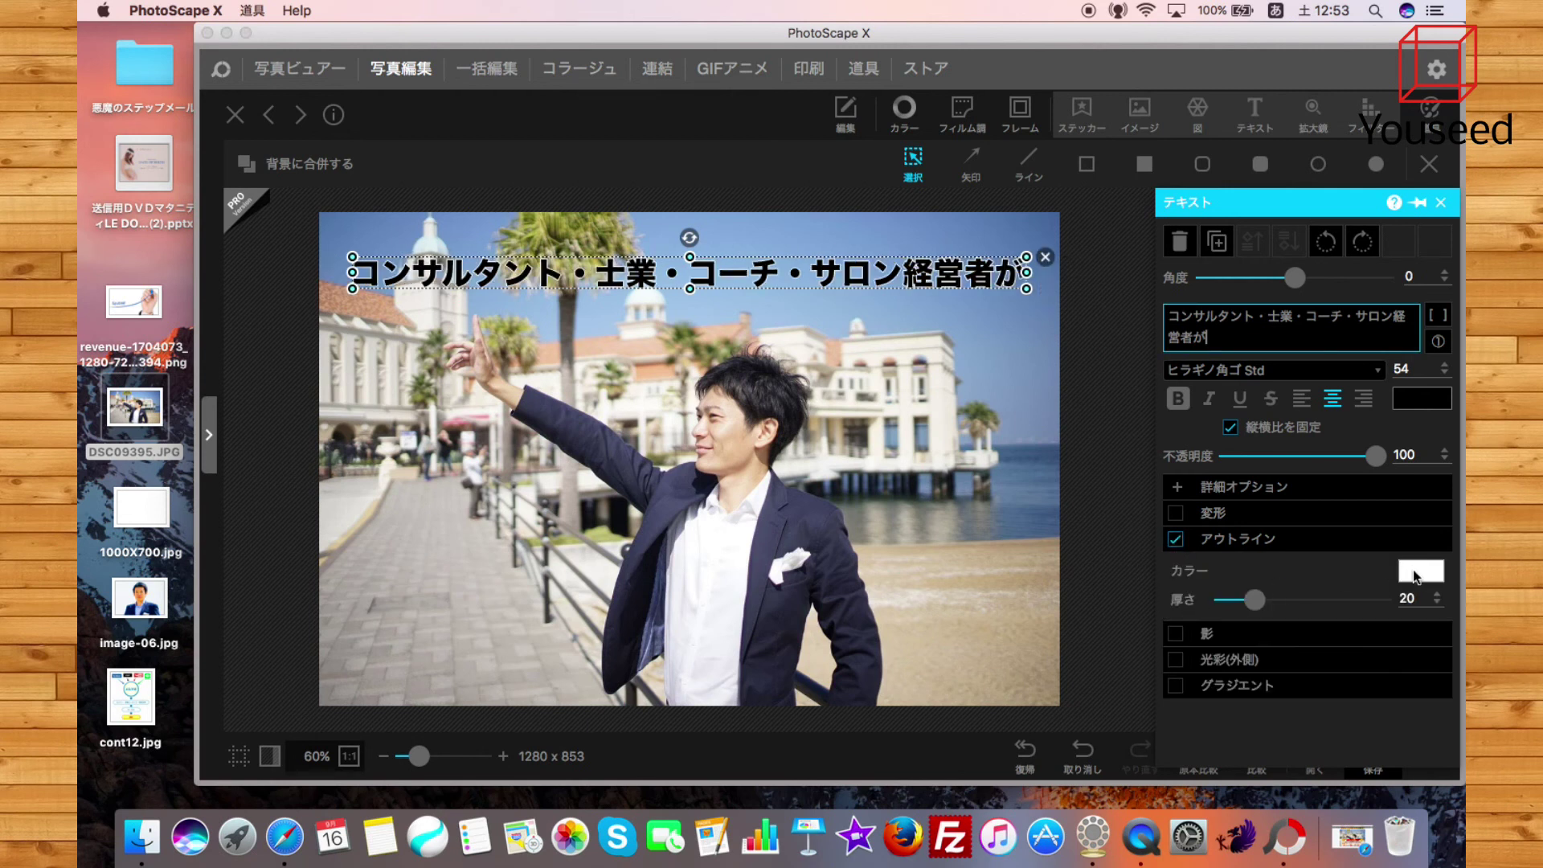
{"action": "left_click_drag", "start_coordinate": [1256, 602], "coordinate": [1369, 611]}
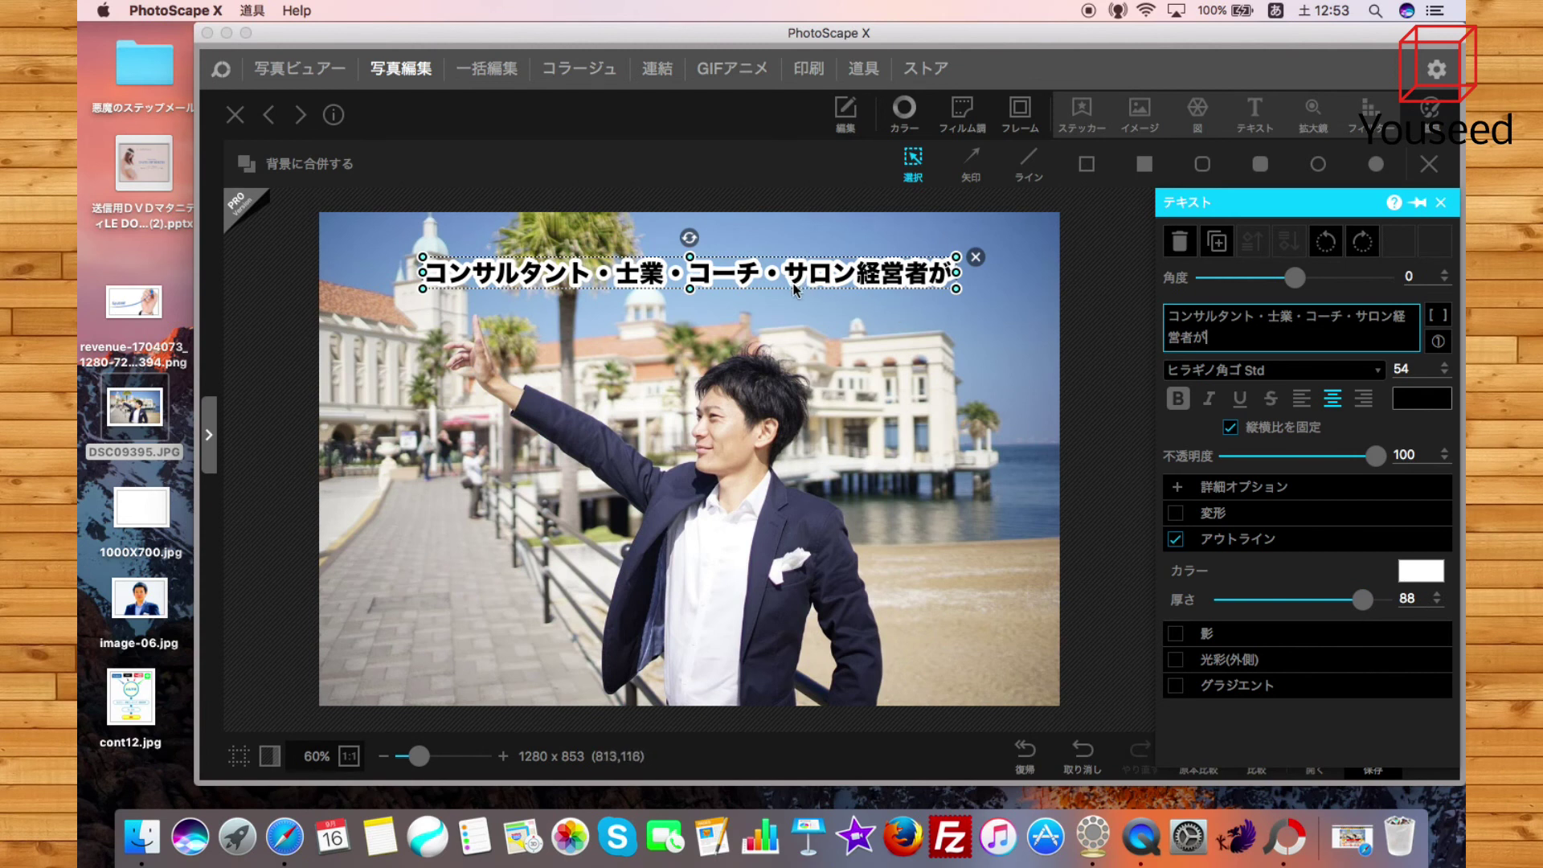
Enlarge the outlined heading to font size 70 and reposition it along the upper part of the photo
{"action": "left_click_drag", "start_coordinate": [956, 289], "coordinate": [886, 258]}
{"action": "left_click_drag", "start_coordinate": [988, 278], "coordinate": [1050, 281]}
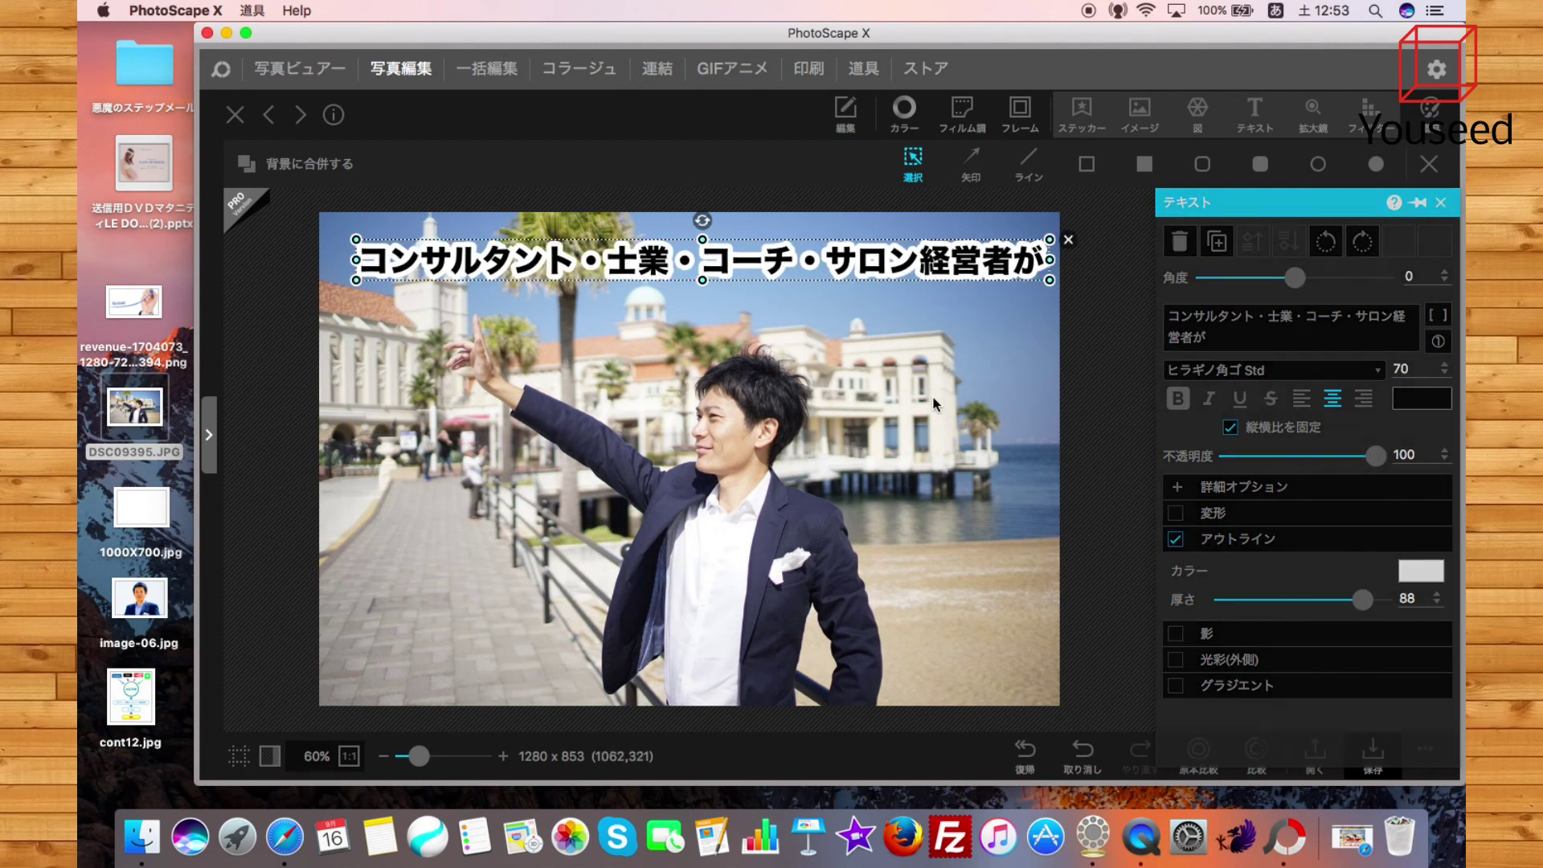
{"action": "left_click_drag", "start_coordinate": [909, 260], "coordinate": [906, 276]}
{"action": "left_click", "coordinate": [942, 423]}
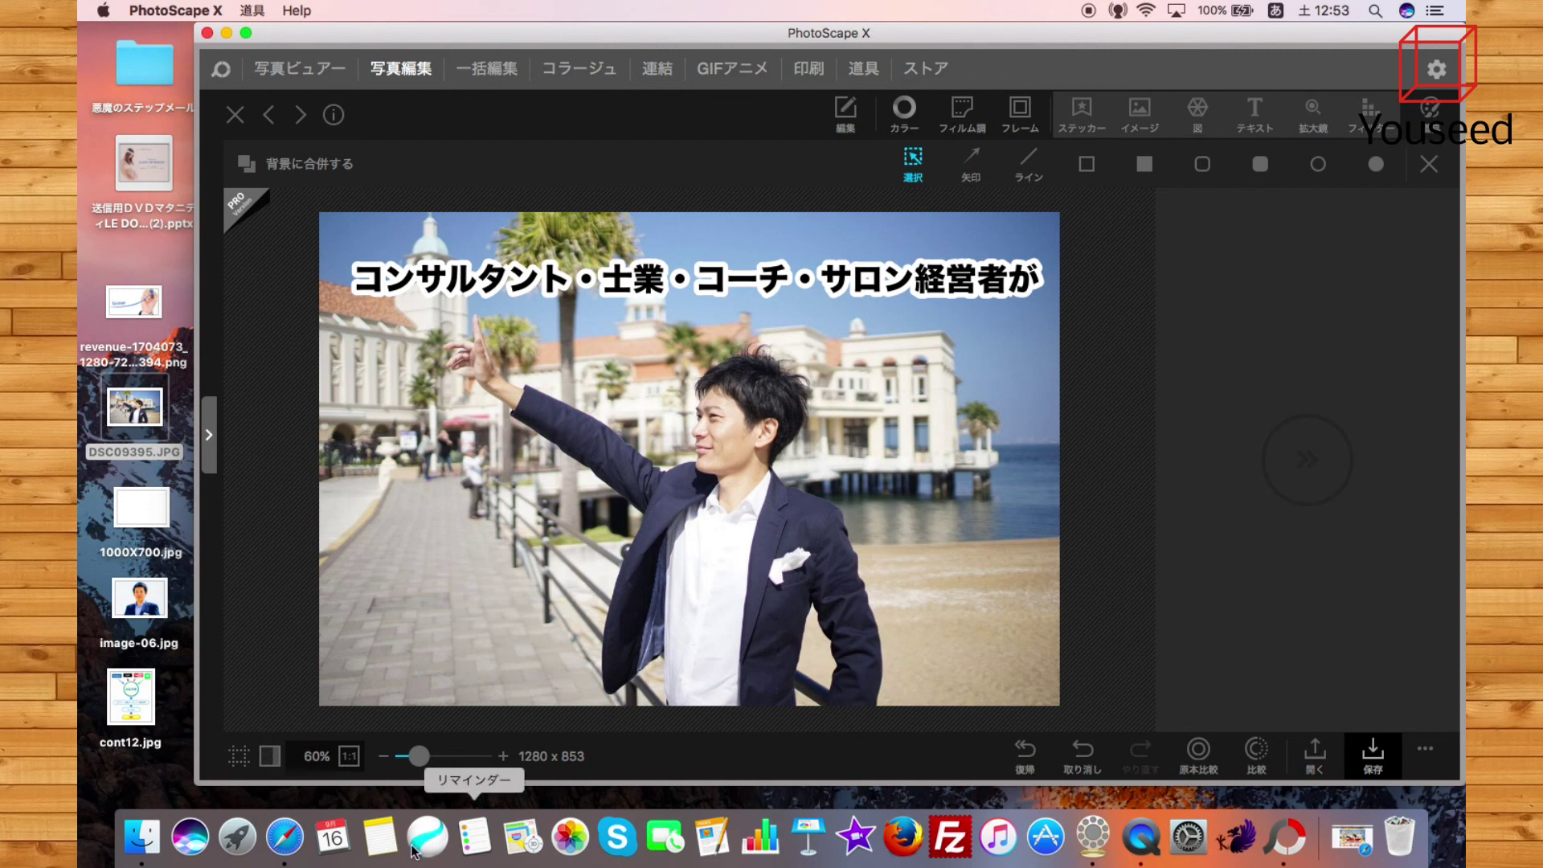
Check the reference header in Safari and reduce the heading's outline thickness to 33 in PhotoScape X
{"action": "left_click", "coordinate": [299, 850]}
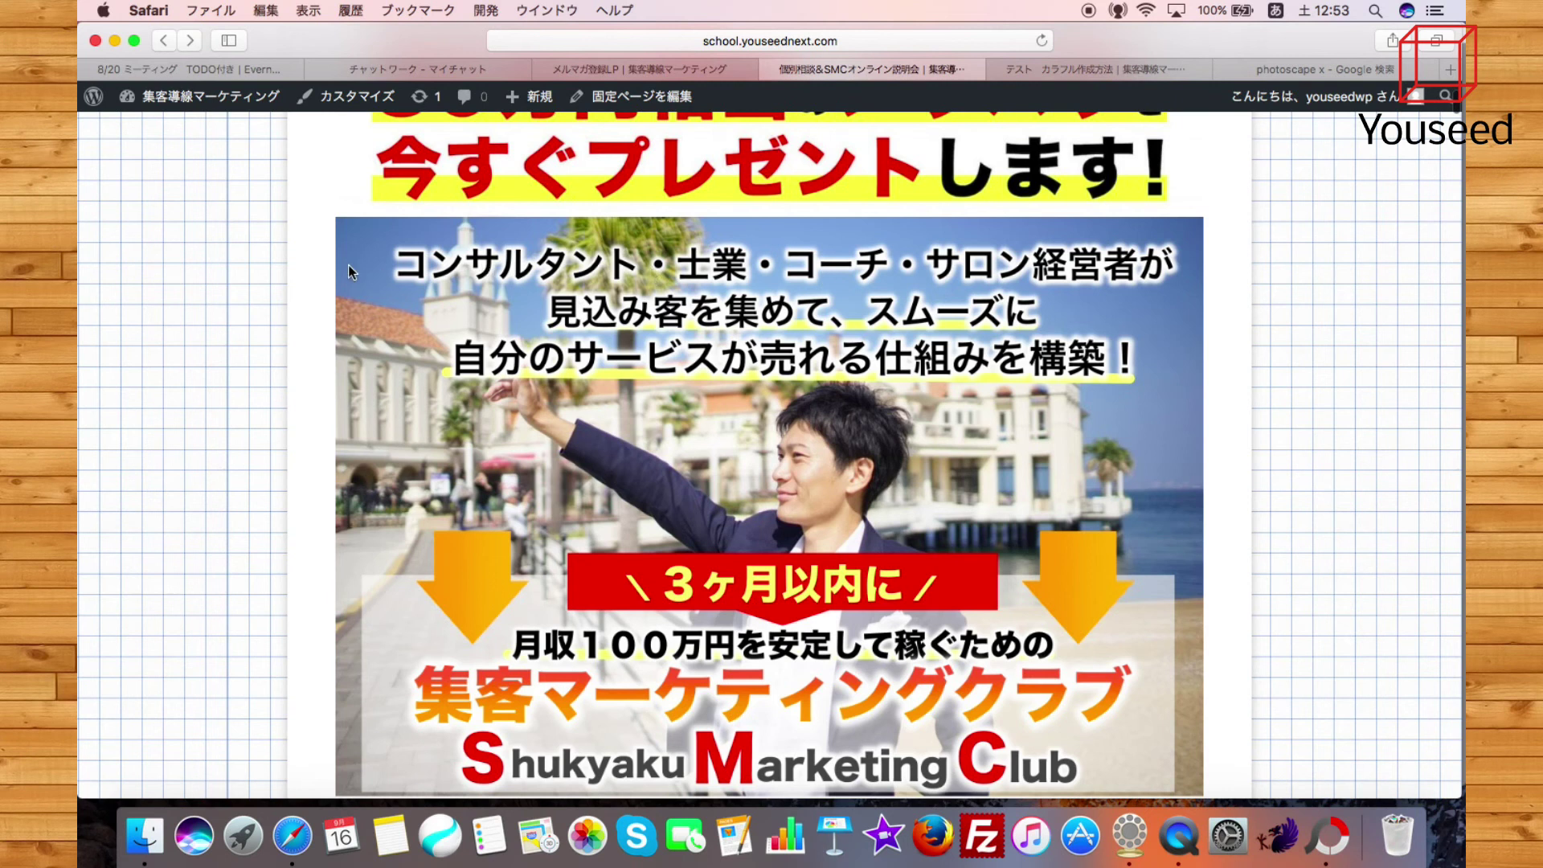
{"action": "left_click", "coordinate": [119, 39]}
{"action": "left_click", "coordinate": [696, 296]}
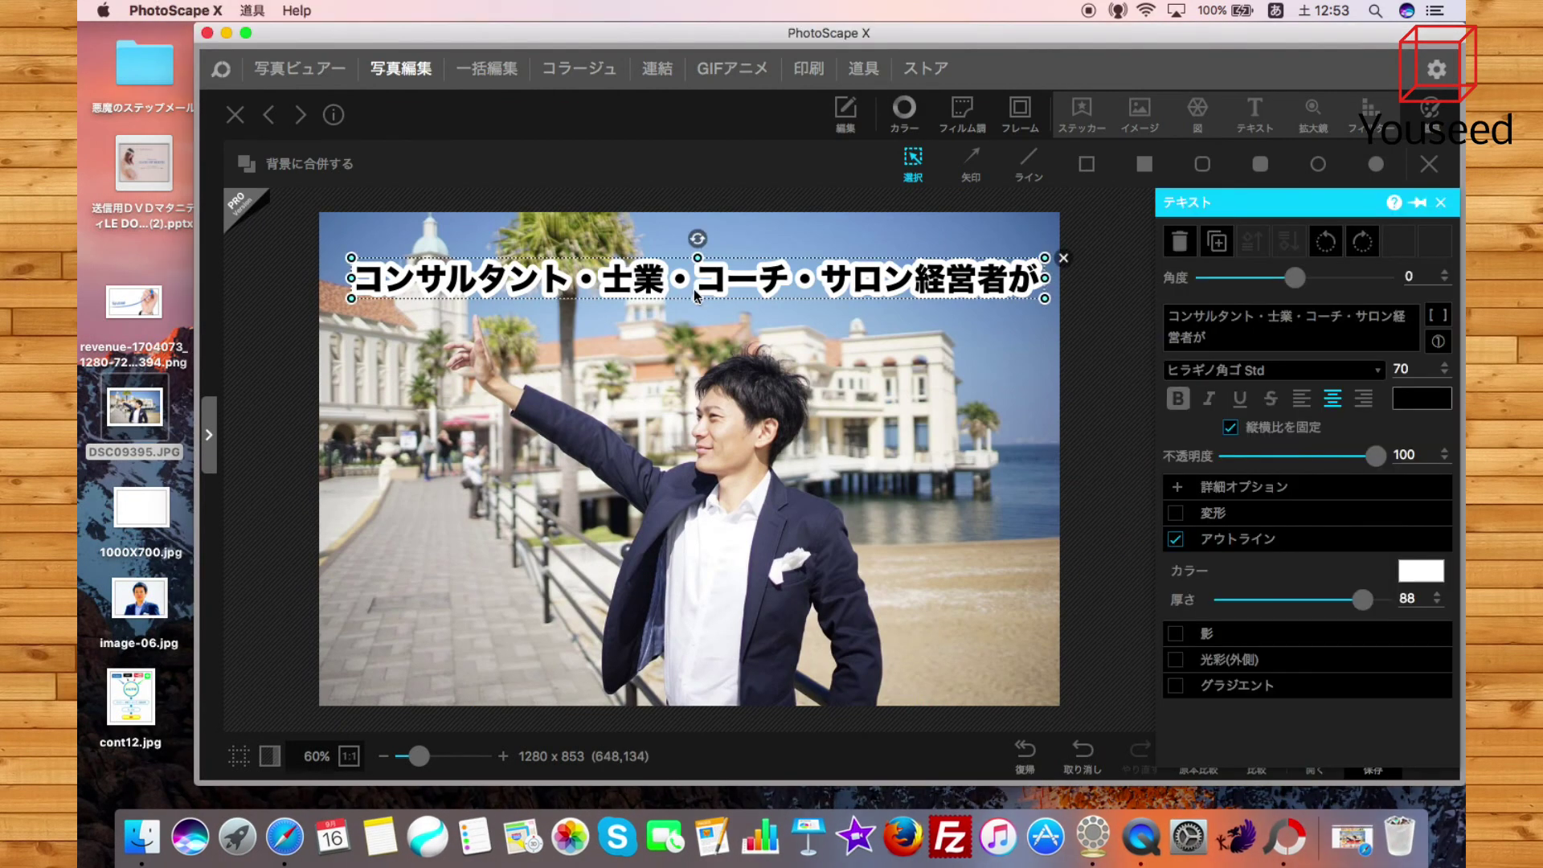
{"action": "left_click", "coordinate": [1108, 402]}
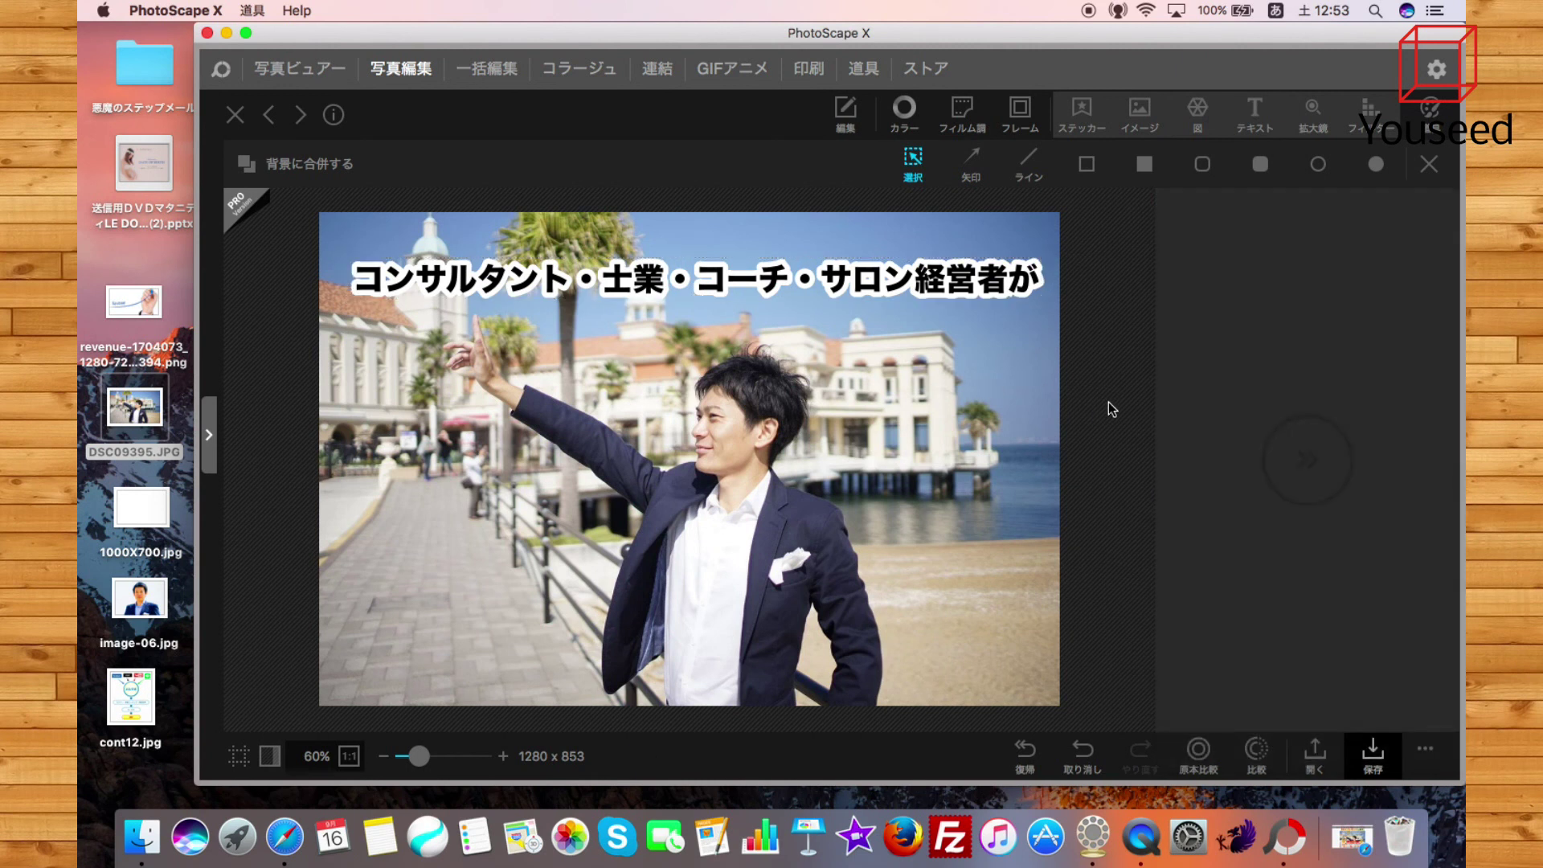
{"action": "left_click", "coordinate": [1004, 278]}
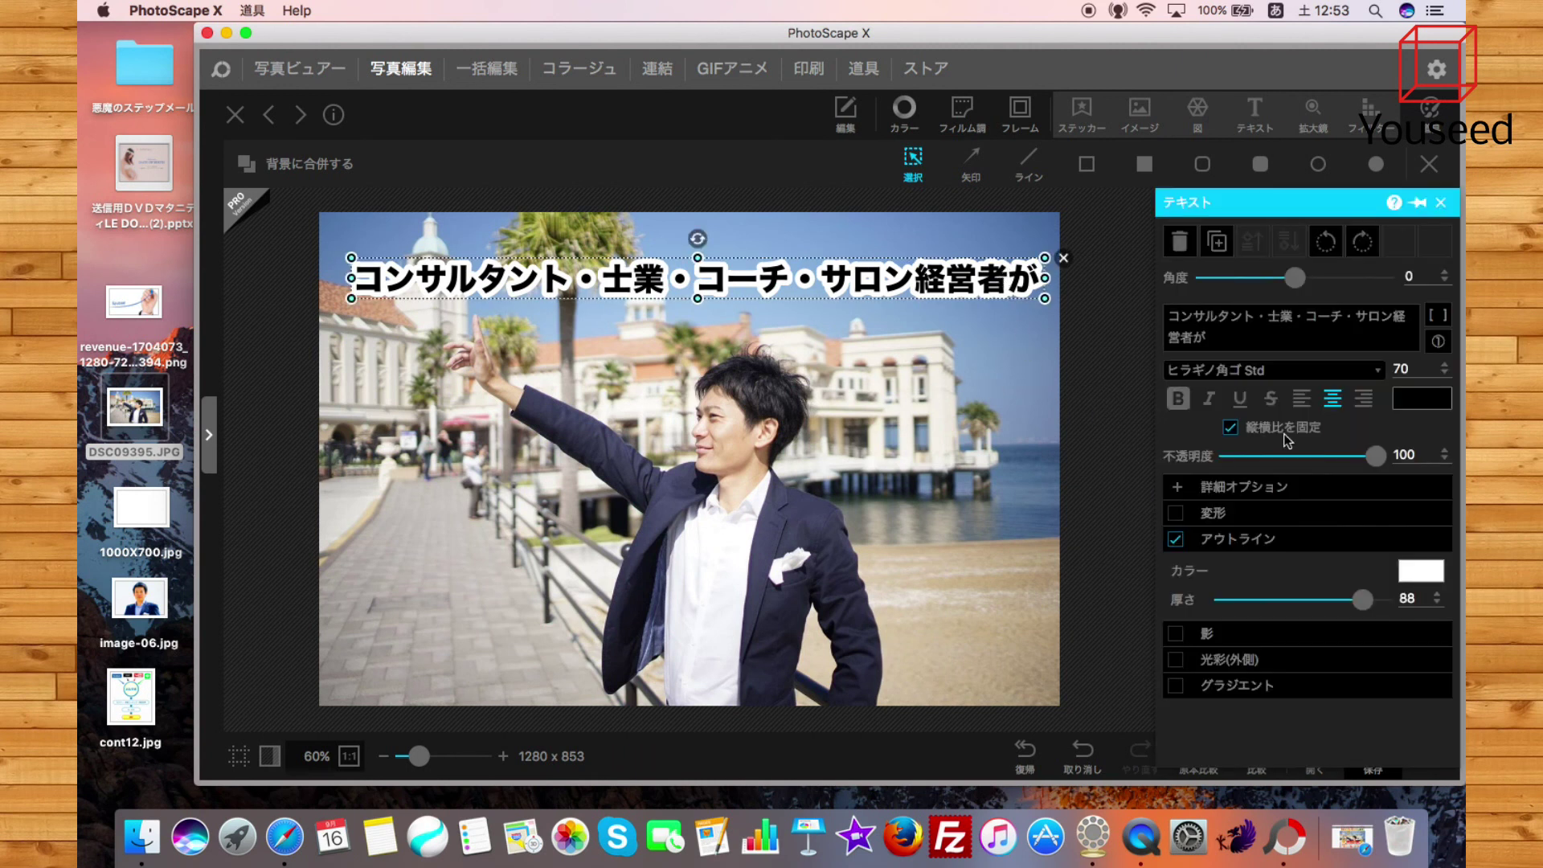
{"action": "left_click_drag", "start_coordinate": [1362, 599], "coordinate": [1275, 601]}
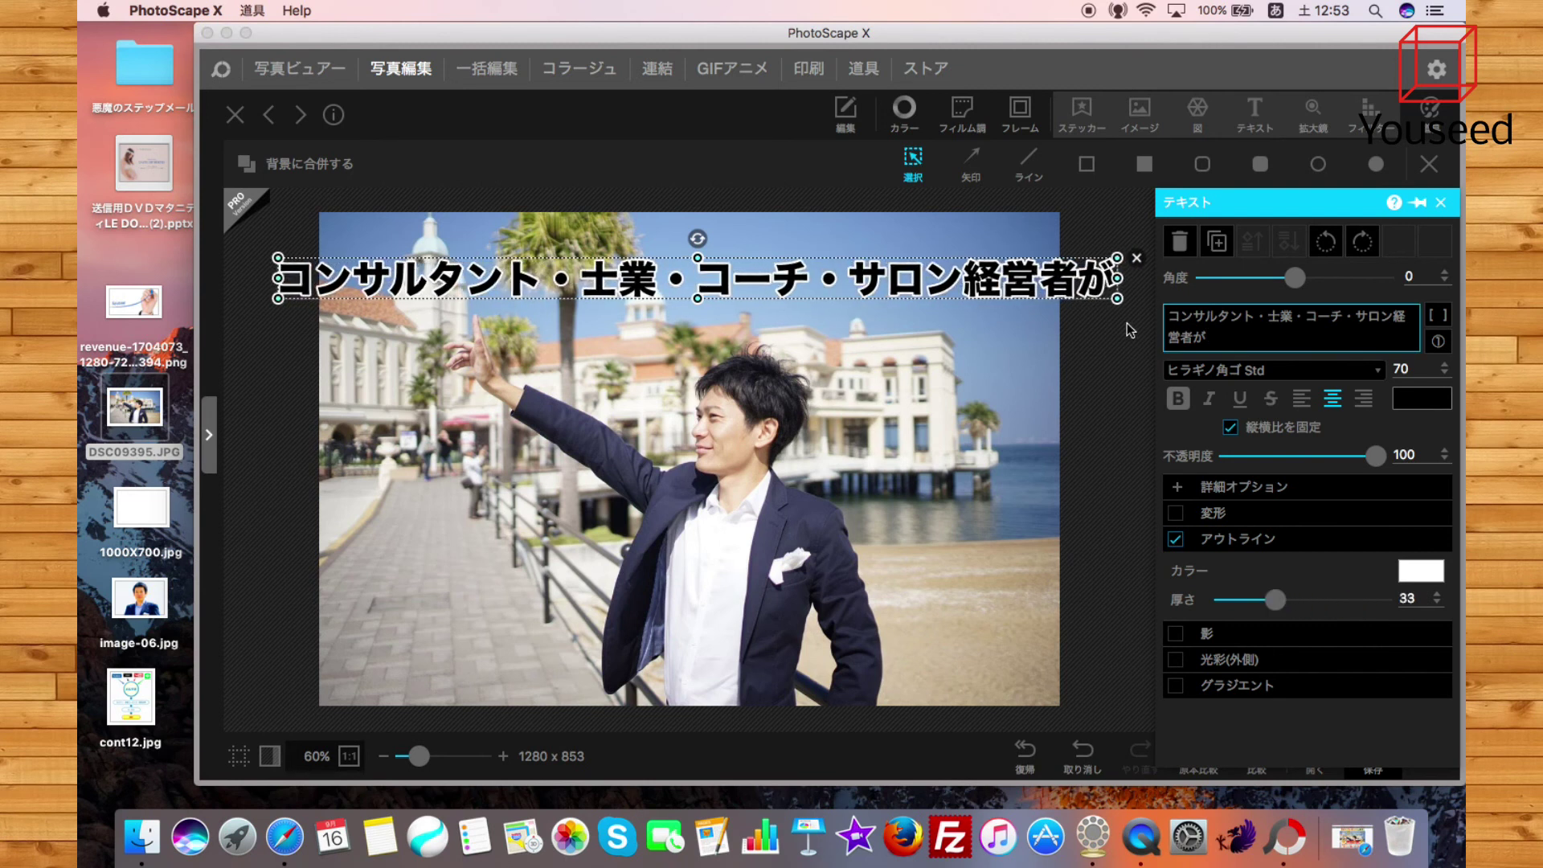
Shrink the heading to font size 55 so it fits within the photo's width
{"action": "left_click_drag", "start_coordinate": [1119, 302], "coordinate": [1015, 283]}
{"action": "left_click", "coordinate": [1080, 345]}
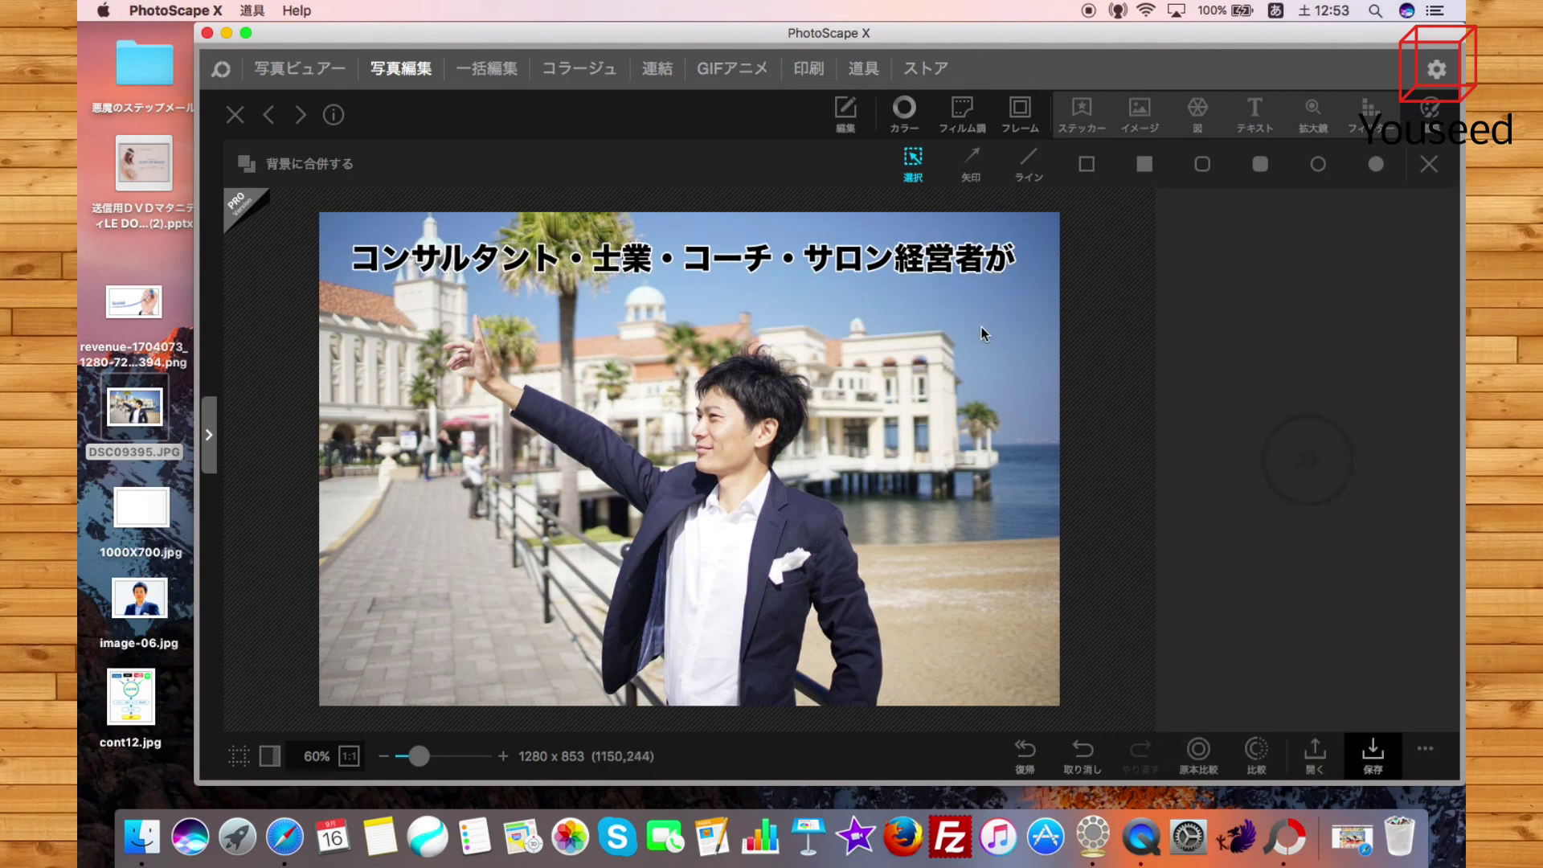
Try a shadow on the heading, previewing it in yellow, and turn the shadow off again
{"action": "left_click", "coordinate": [997, 263]}
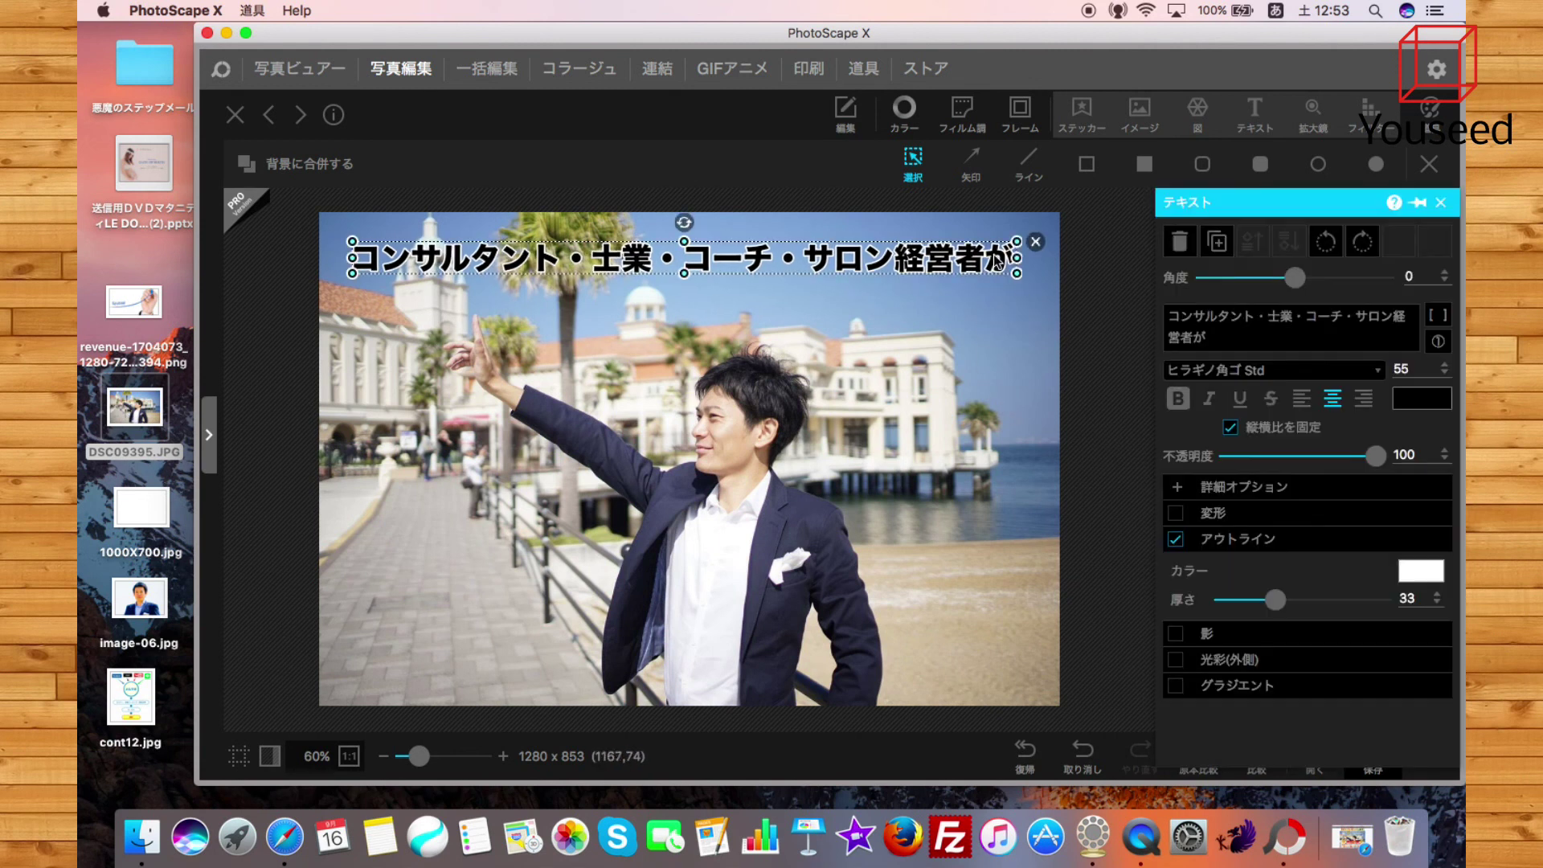
{"action": "left_click", "coordinate": [1176, 634]}
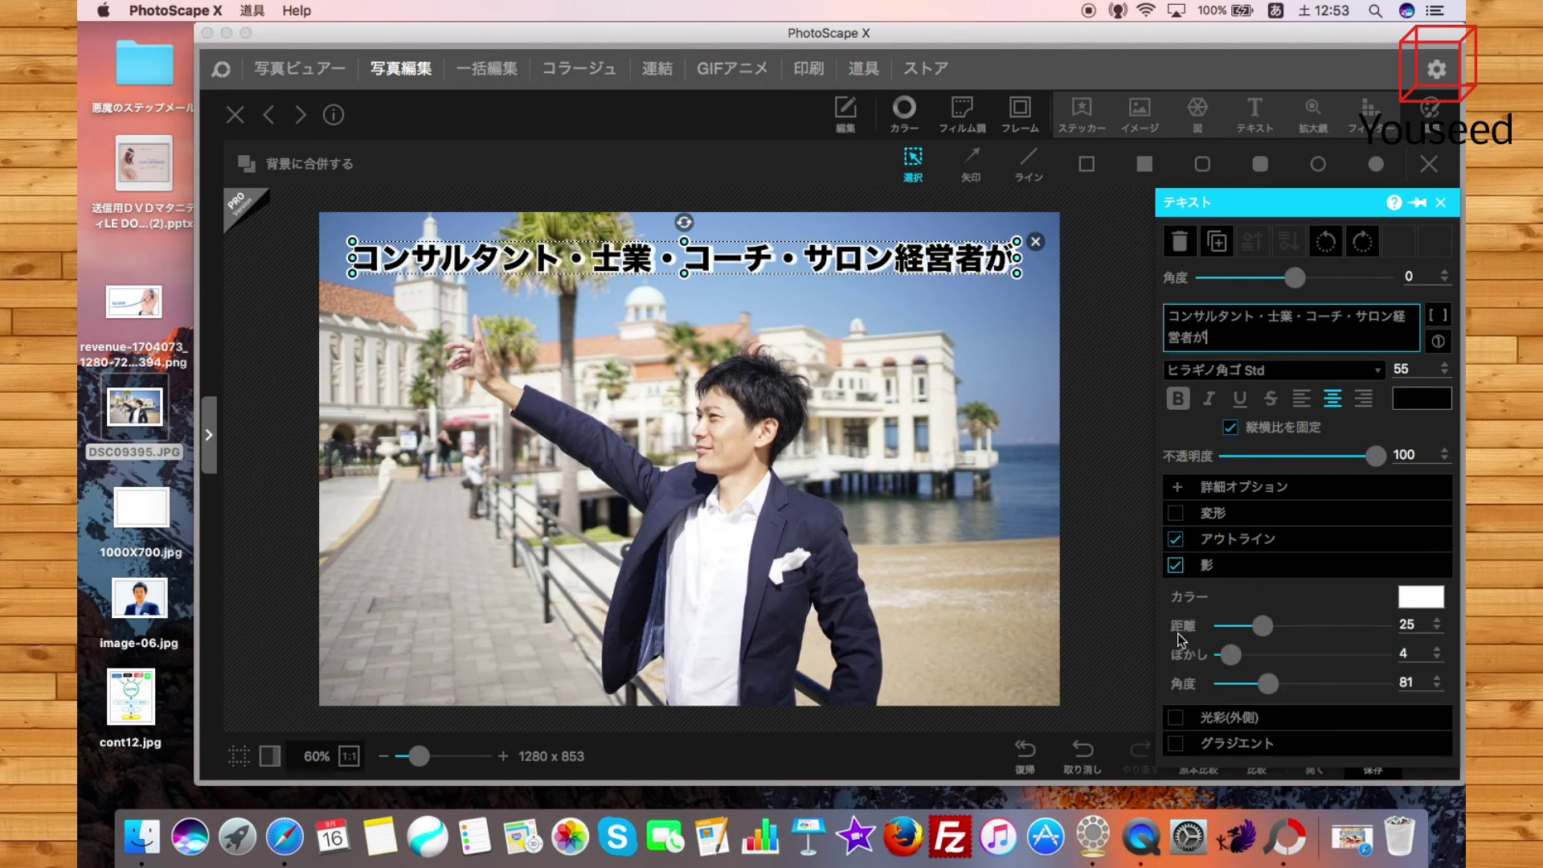
{"action": "left_click", "coordinate": [1178, 573]}
{"action": "left_click", "coordinate": [1178, 572]}
{"action": "left_click", "coordinate": [935, 546]}
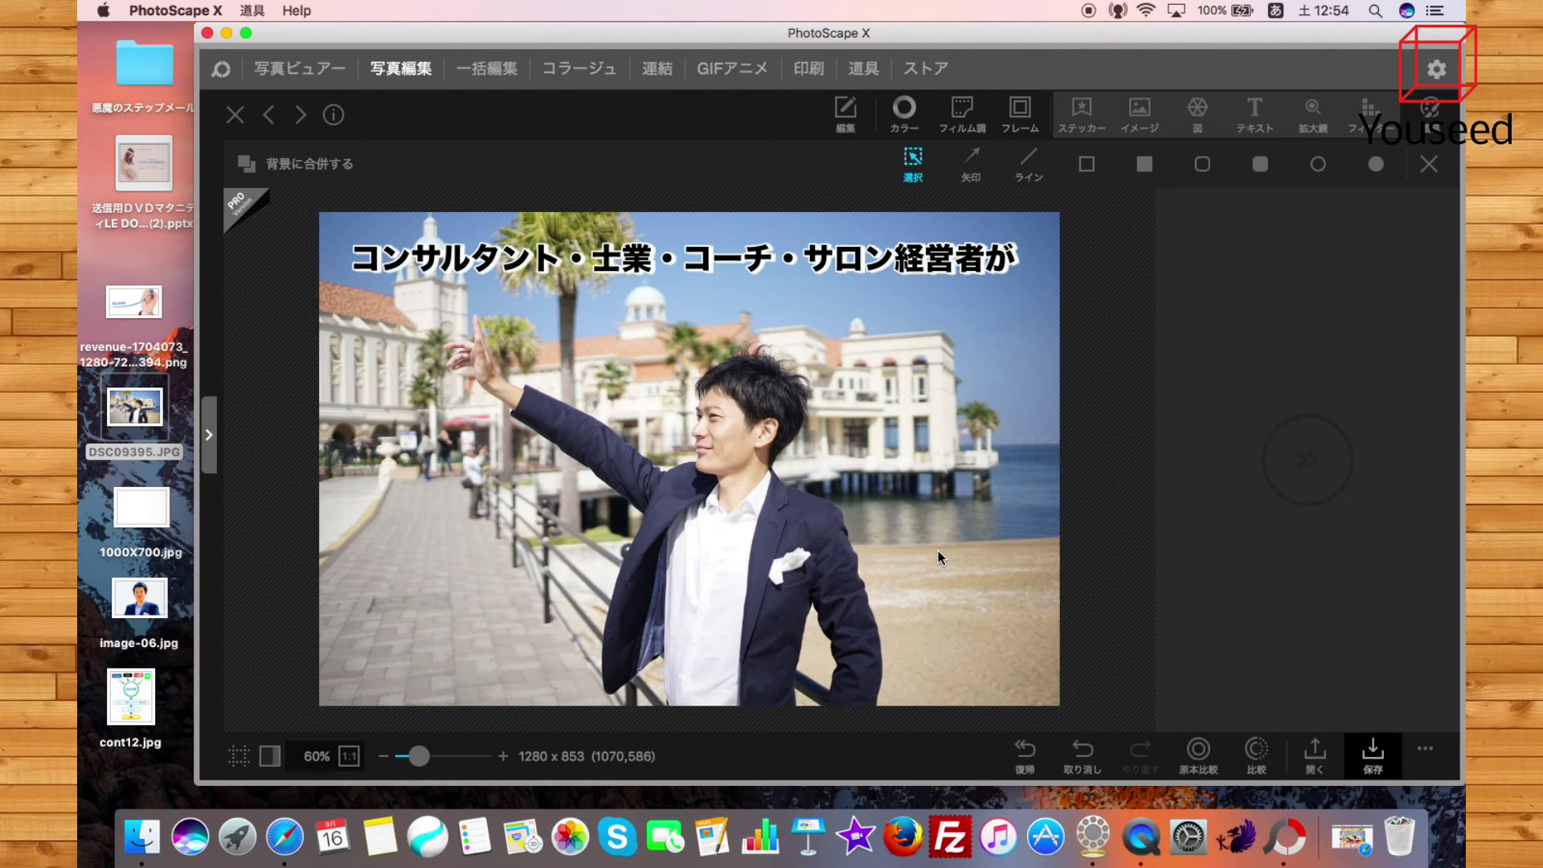
{"action": "left_click", "coordinate": [974, 257]}
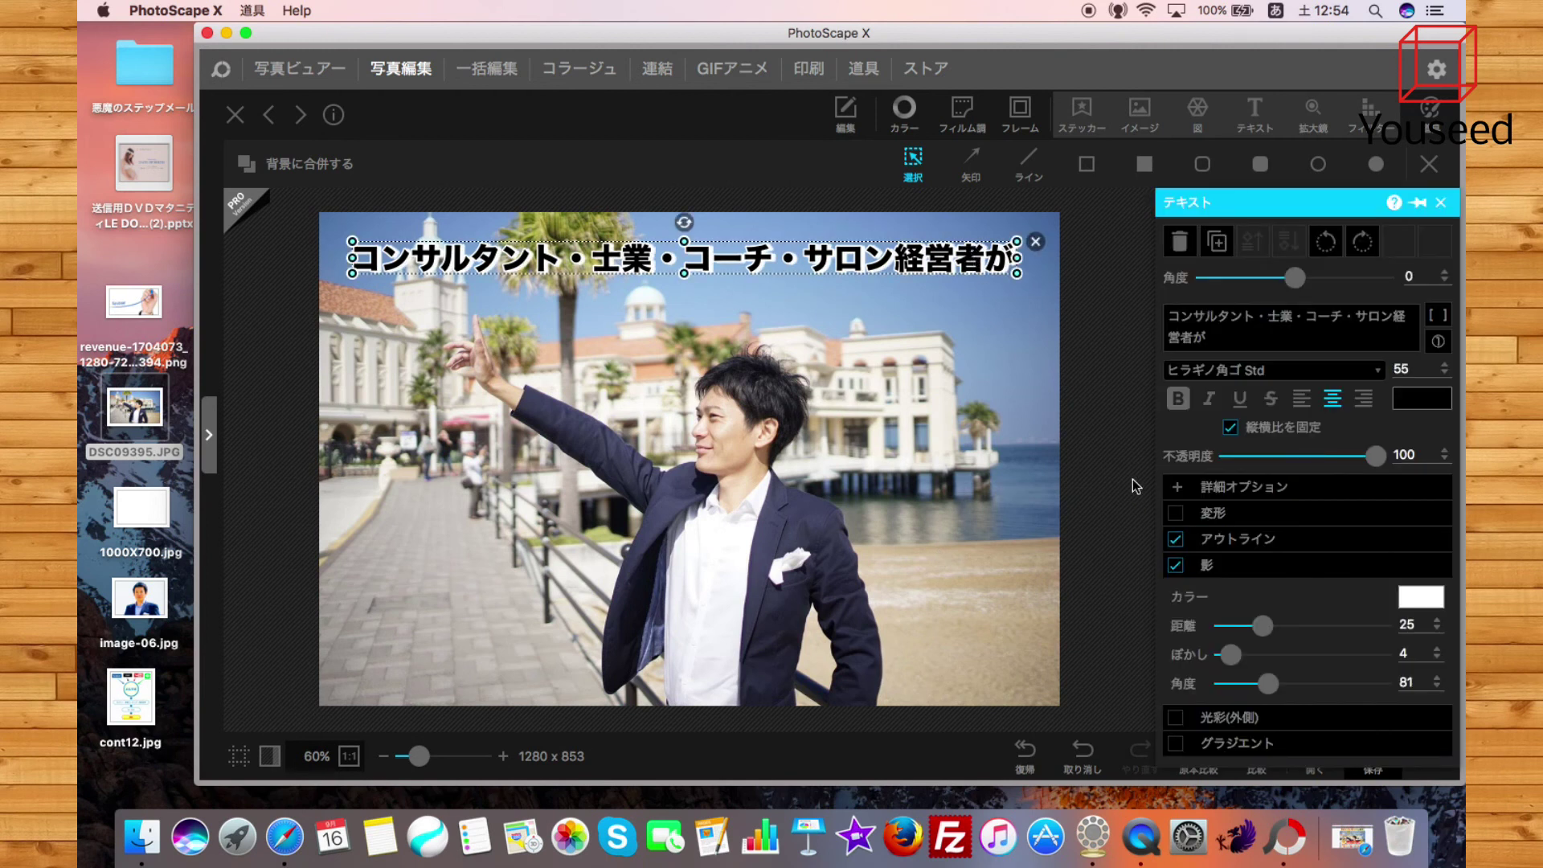
{"action": "left_click", "coordinate": [1420, 597]}
{"action": "left_click", "coordinate": [1108, 225]}
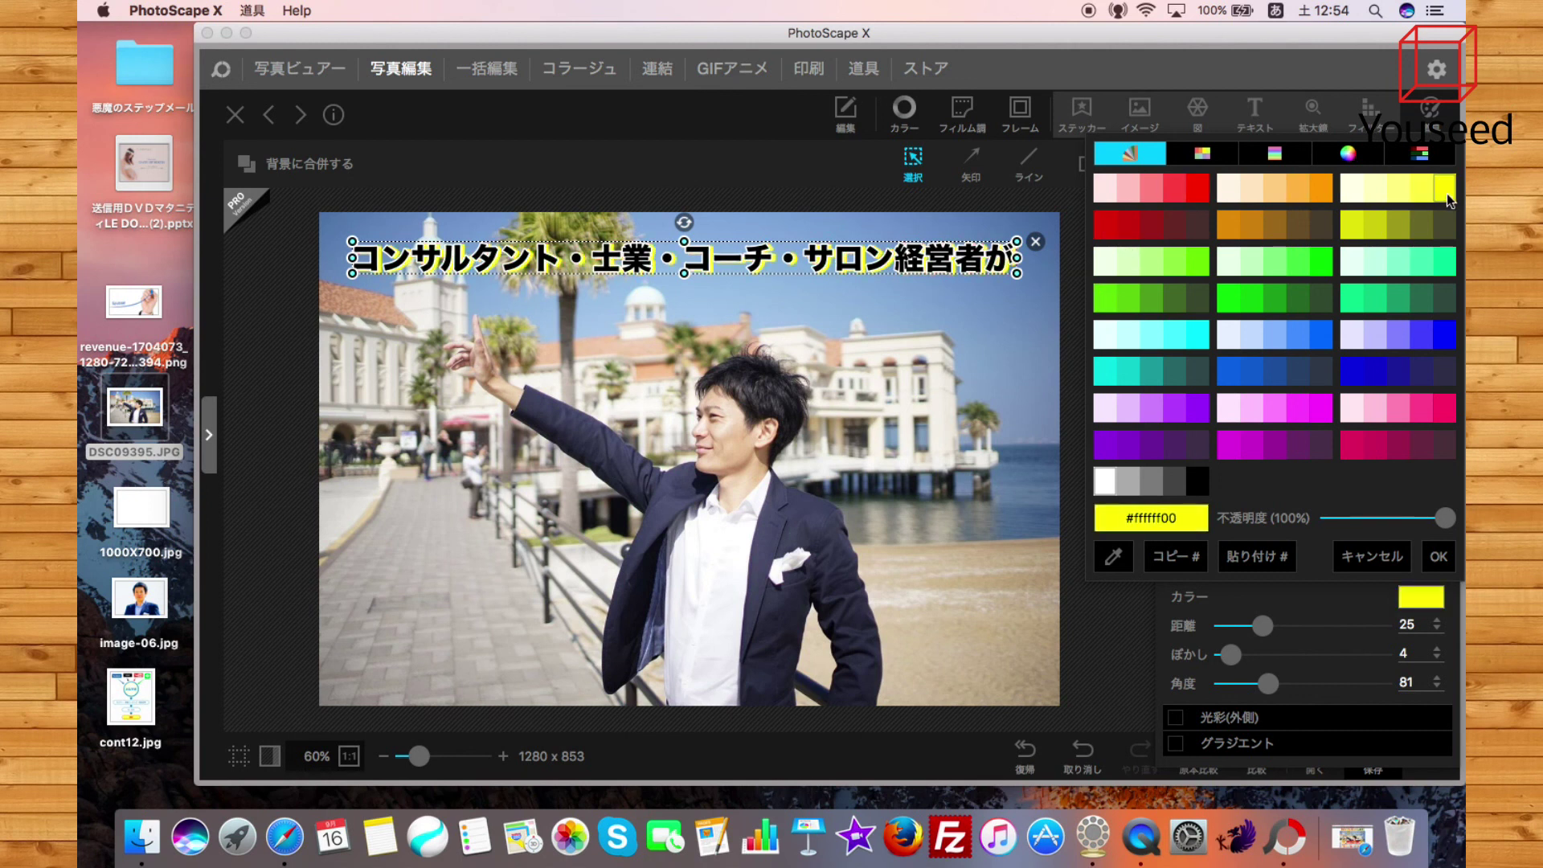
{"action": "left_click", "coordinate": [1123, 628]}
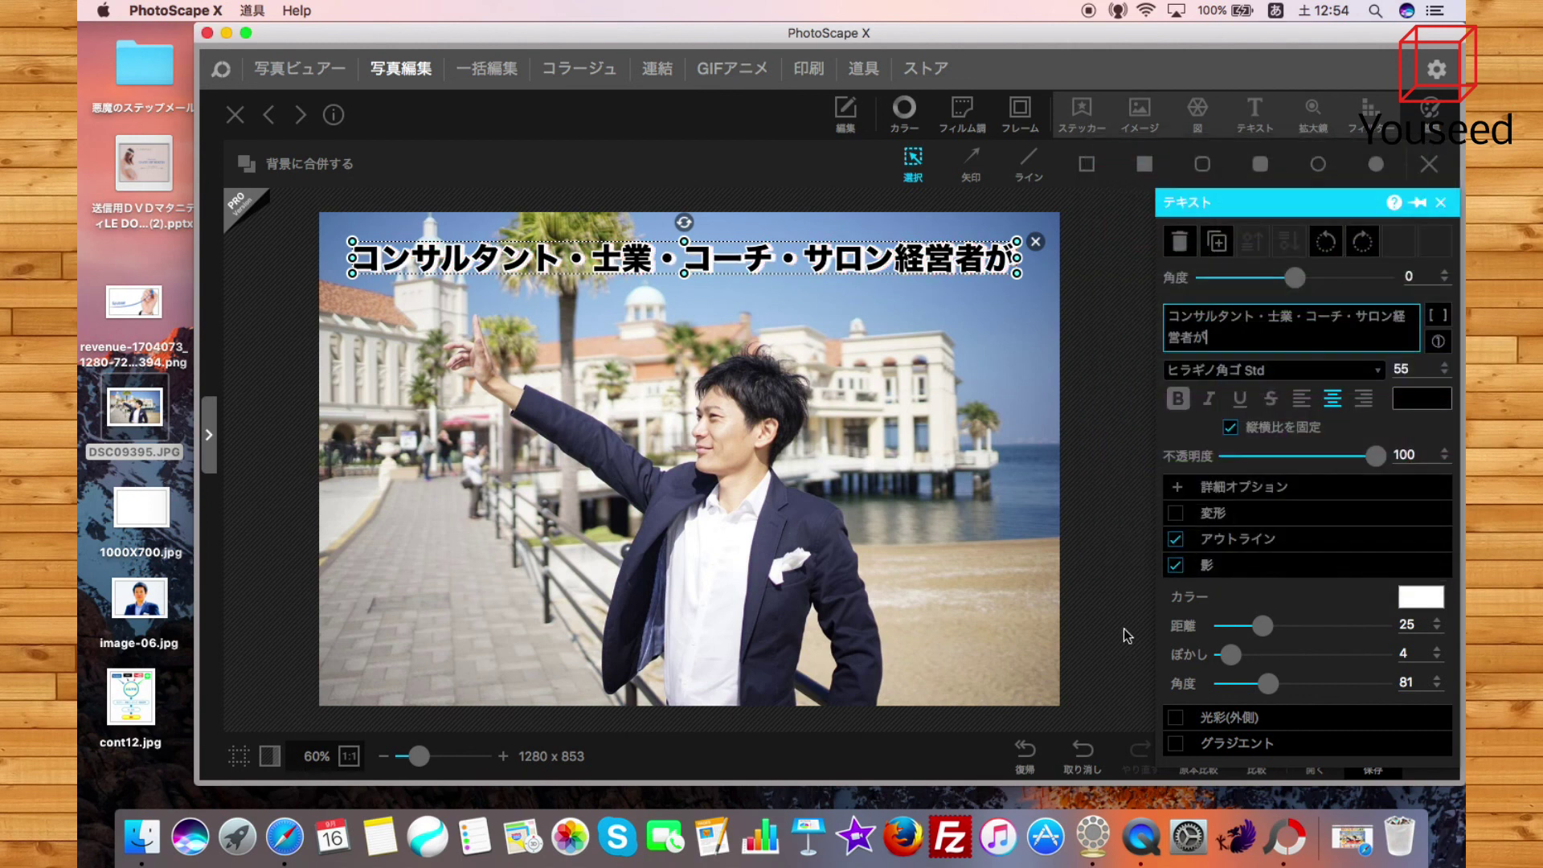
{"action": "left_click", "coordinate": [1175, 567]}
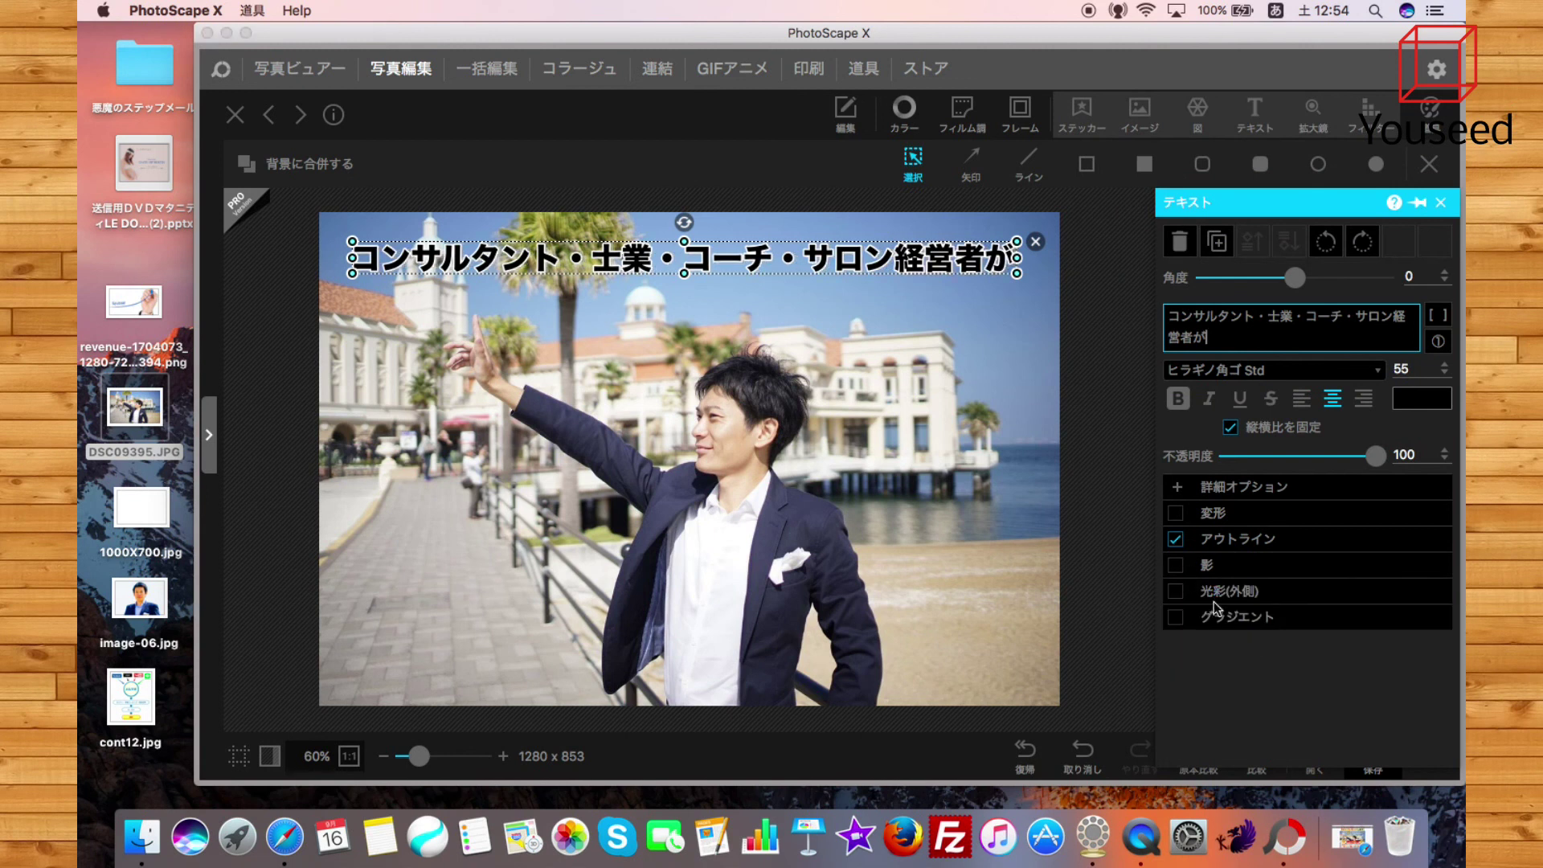
Add a white outer glow to the heading with thickness 27 and blur 32
{"action": "left_click", "coordinate": [1176, 592]}
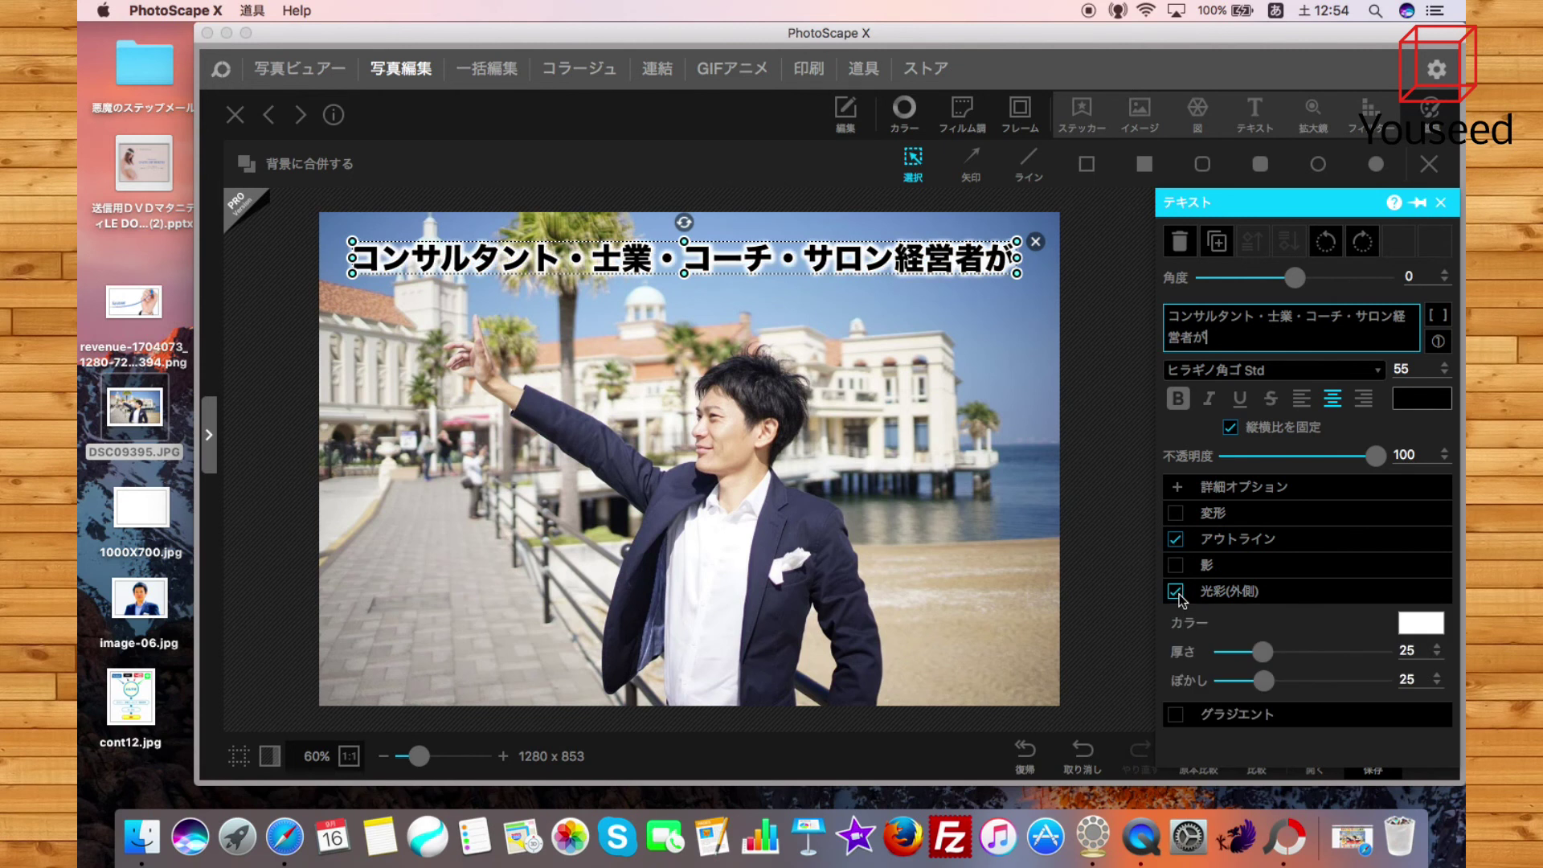
{"action": "left_click", "coordinate": [909, 322]}
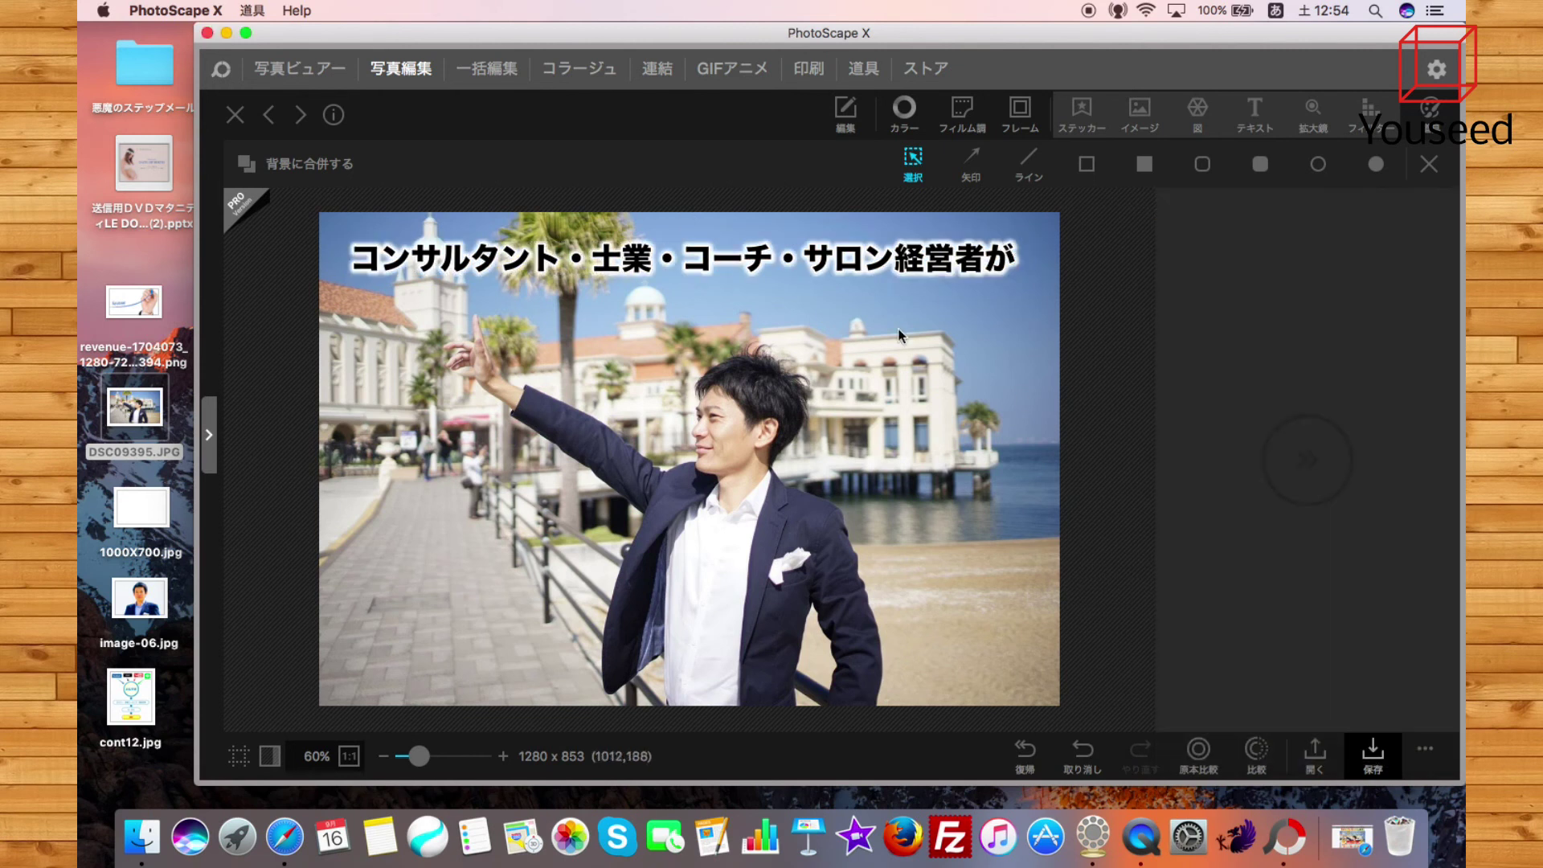
{"action": "left_click", "coordinate": [987, 272]}
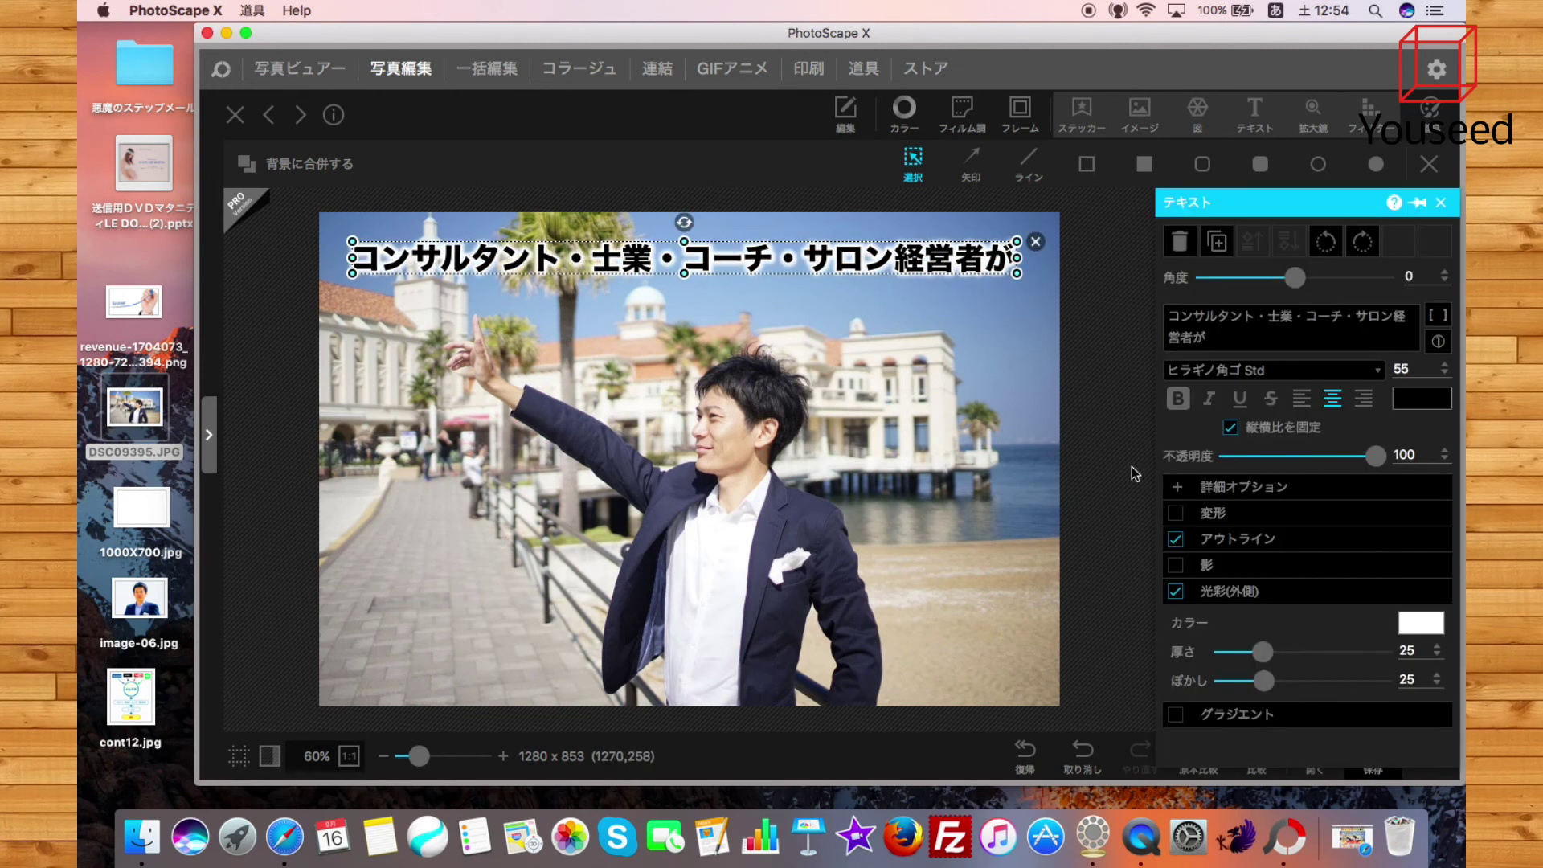
{"action": "left_click_drag", "start_coordinate": [1263, 667], "coordinate": [1384, 683]}
{"action": "left_click", "coordinate": [1116, 658]}
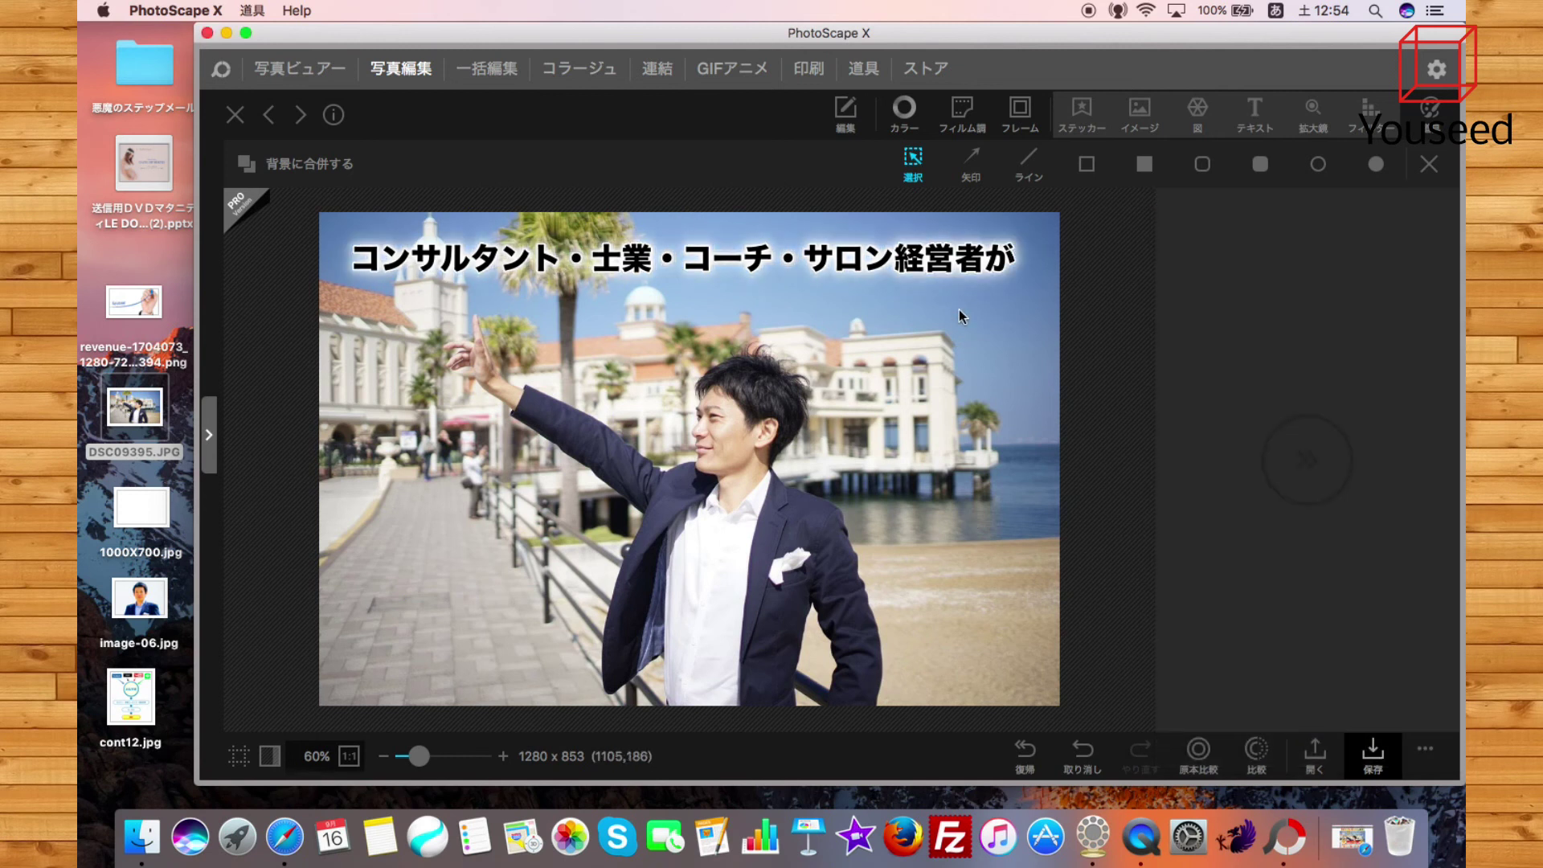
{"action": "left_click", "coordinate": [966, 264]}
{"action": "left_click_drag", "start_coordinate": [1381, 682], "coordinate": [1278, 683]}
{"action": "left_click", "coordinate": [1030, 586]}
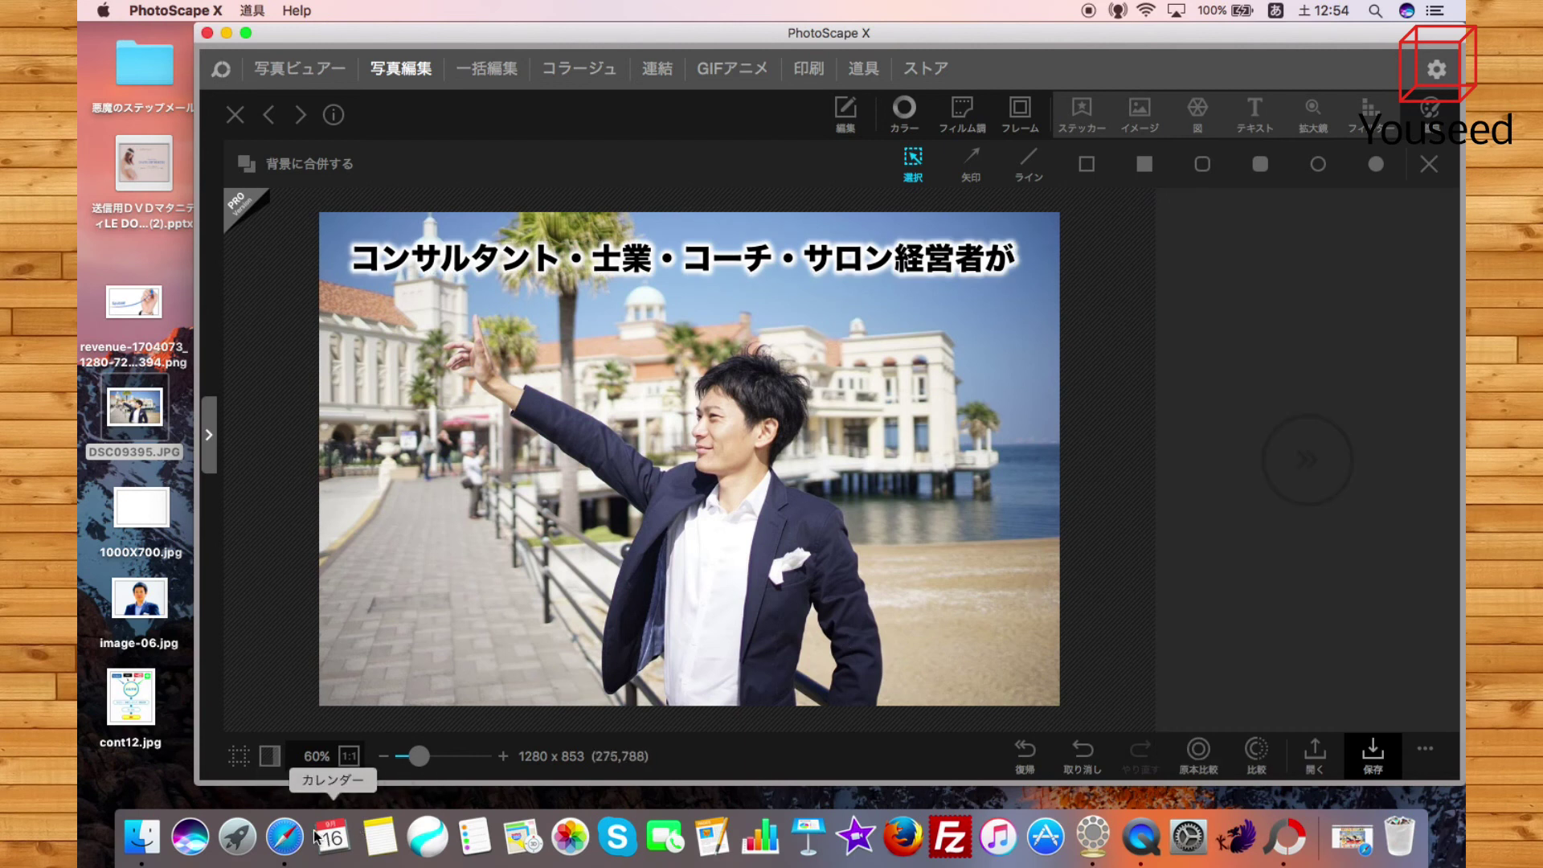
Check the reference header in Safari and change the heading's font to ヒラギノ角ゴ Pro in PhotoScape X
{"action": "left_click", "coordinate": [286, 836]}
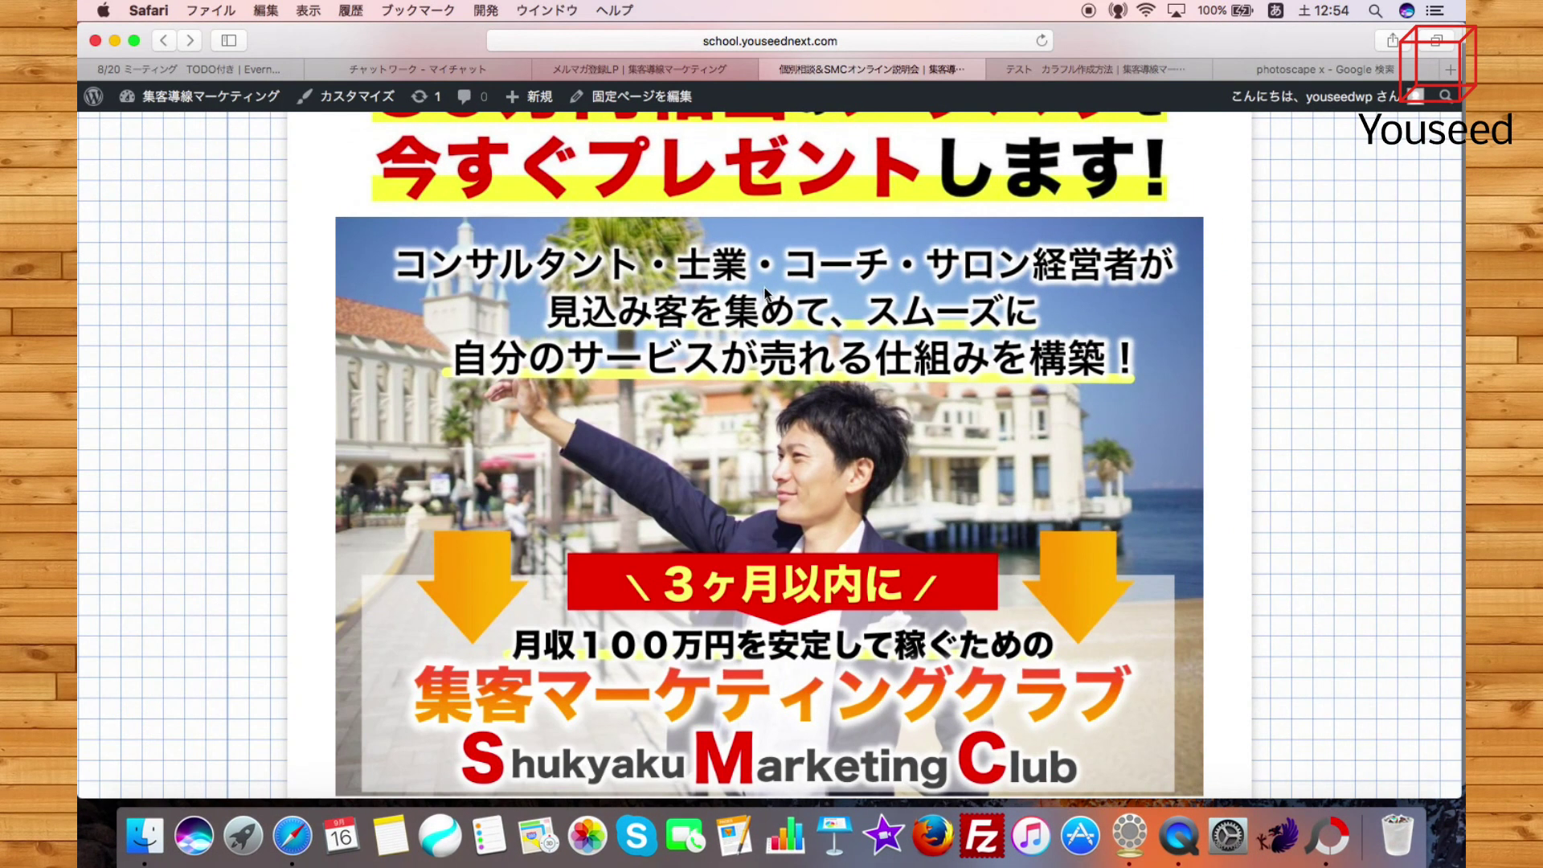
{"action": "left_click", "coordinate": [114, 42]}
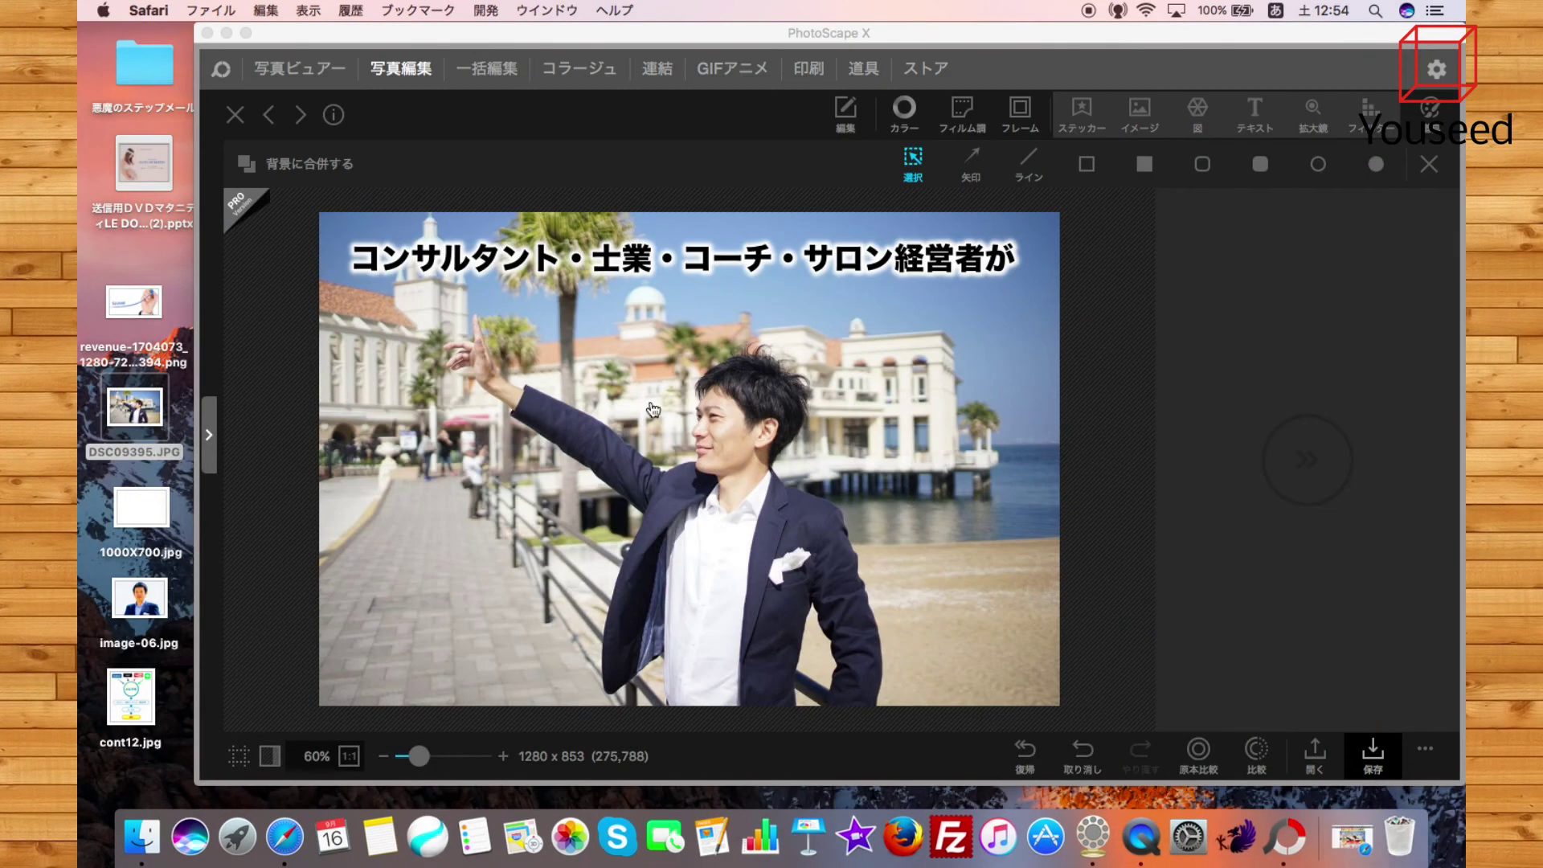
{"action": "left_click", "coordinate": [756, 274]}
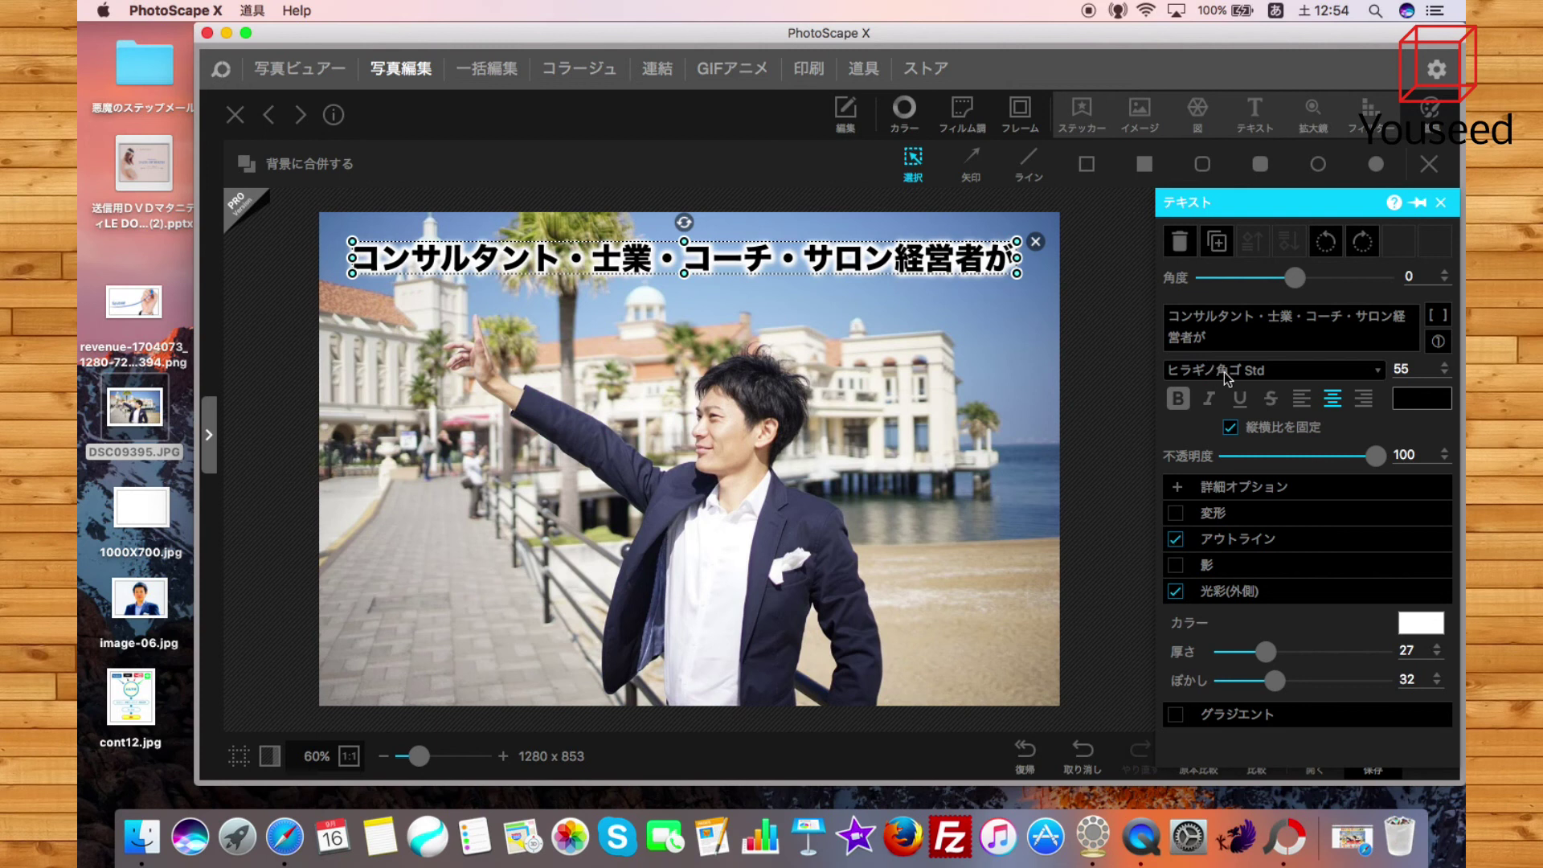
{"action": "left_click", "coordinate": [1264, 376]}
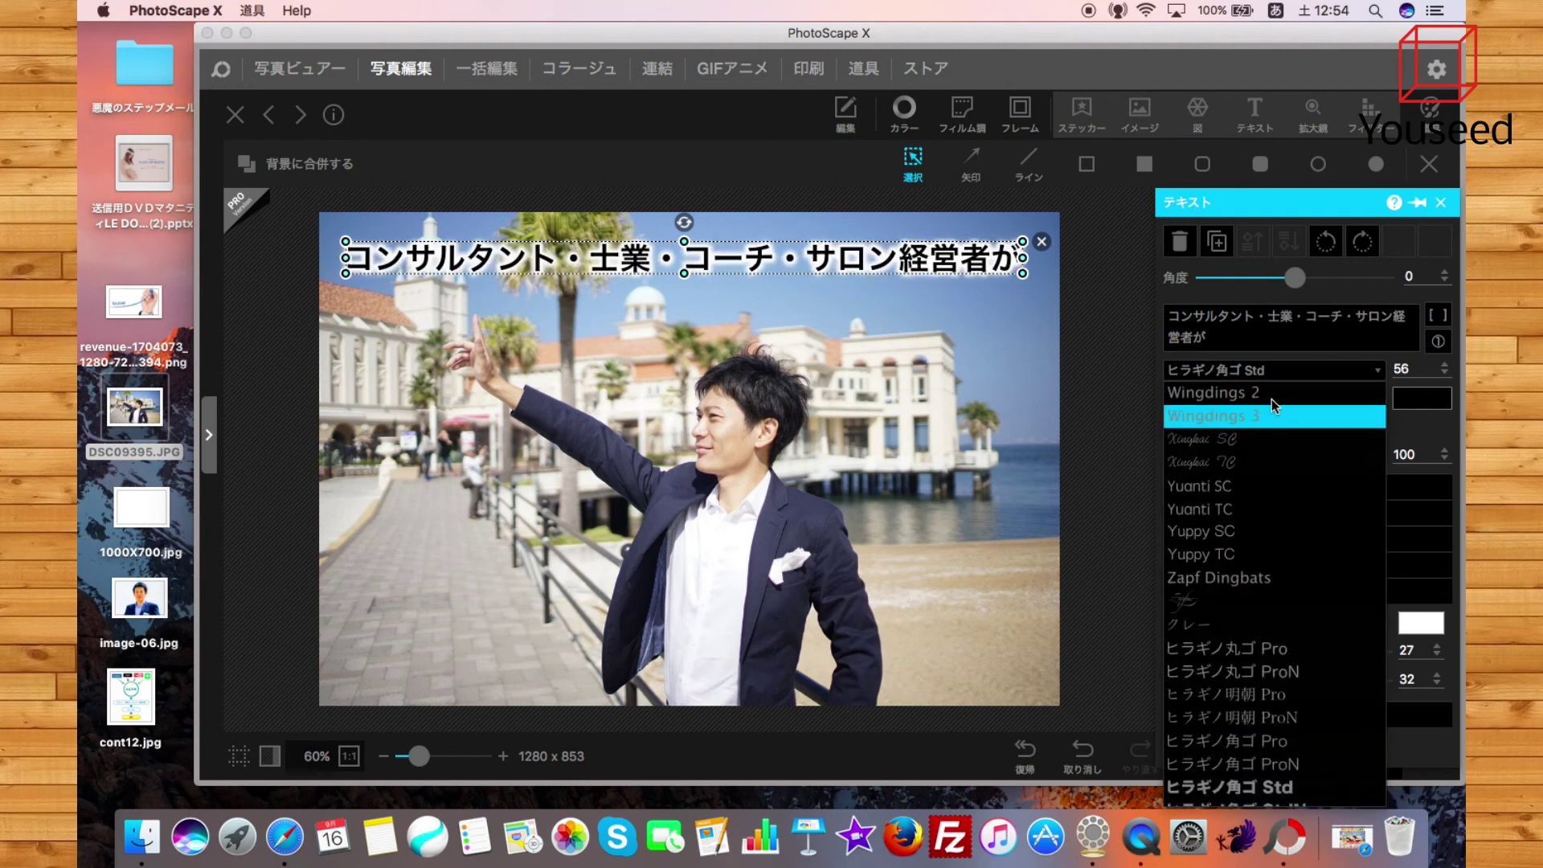
{"action": "left_click", "coordinate": [1268, 741]}
{"action": "left_click", "coordinate": [1093, 566]}
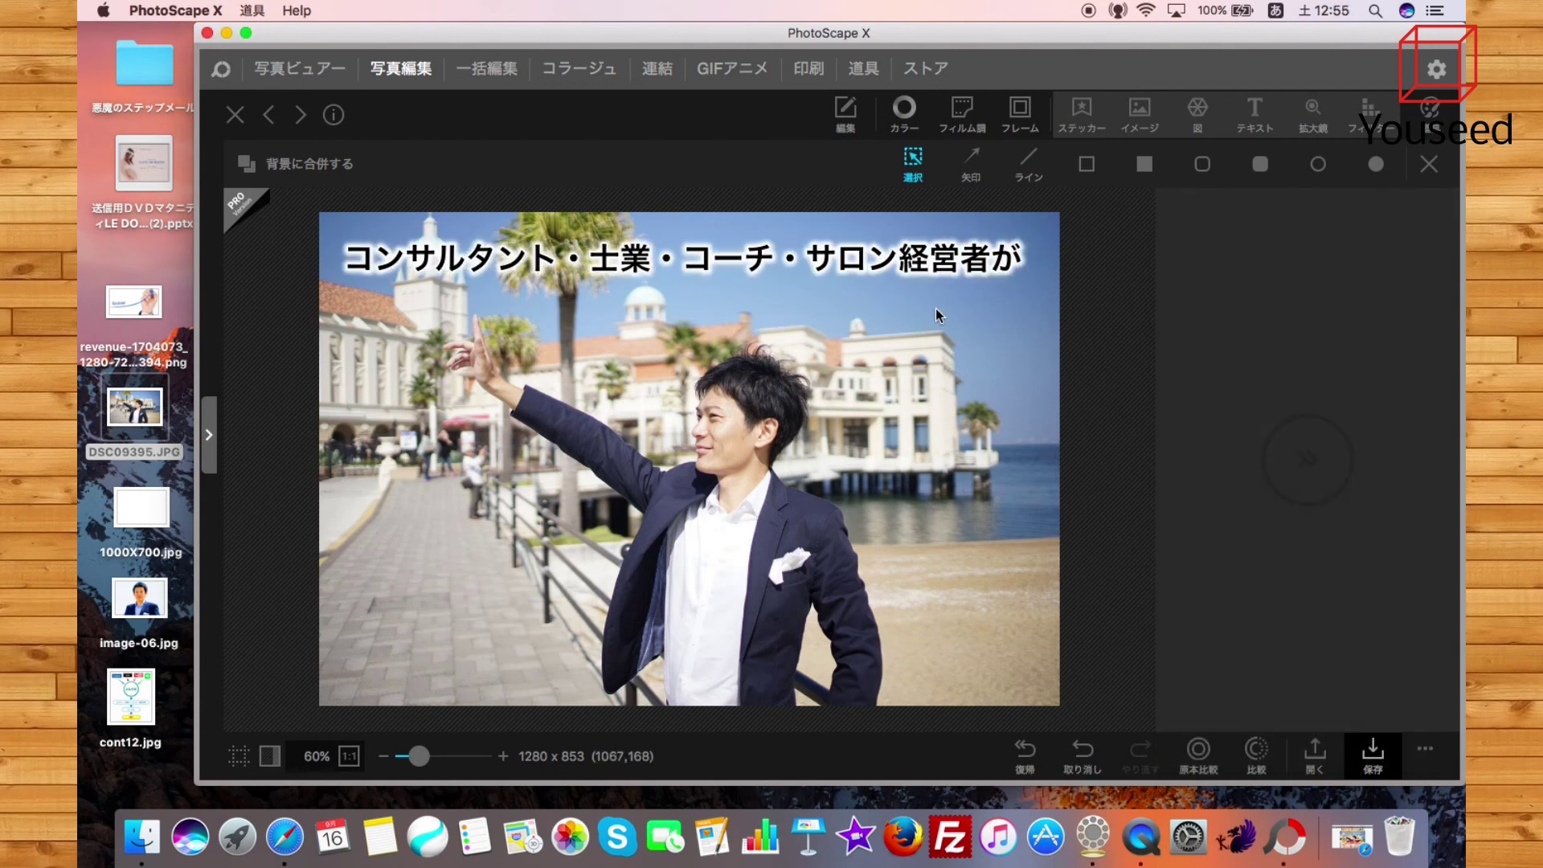
Move the heading slightly lower on the photo
{"action": "left_click_drag", "start_coordinate": [938, 268], "coordinate": [938, 282]}
{"action": "left_click", "coordinate": [1093, 350]}
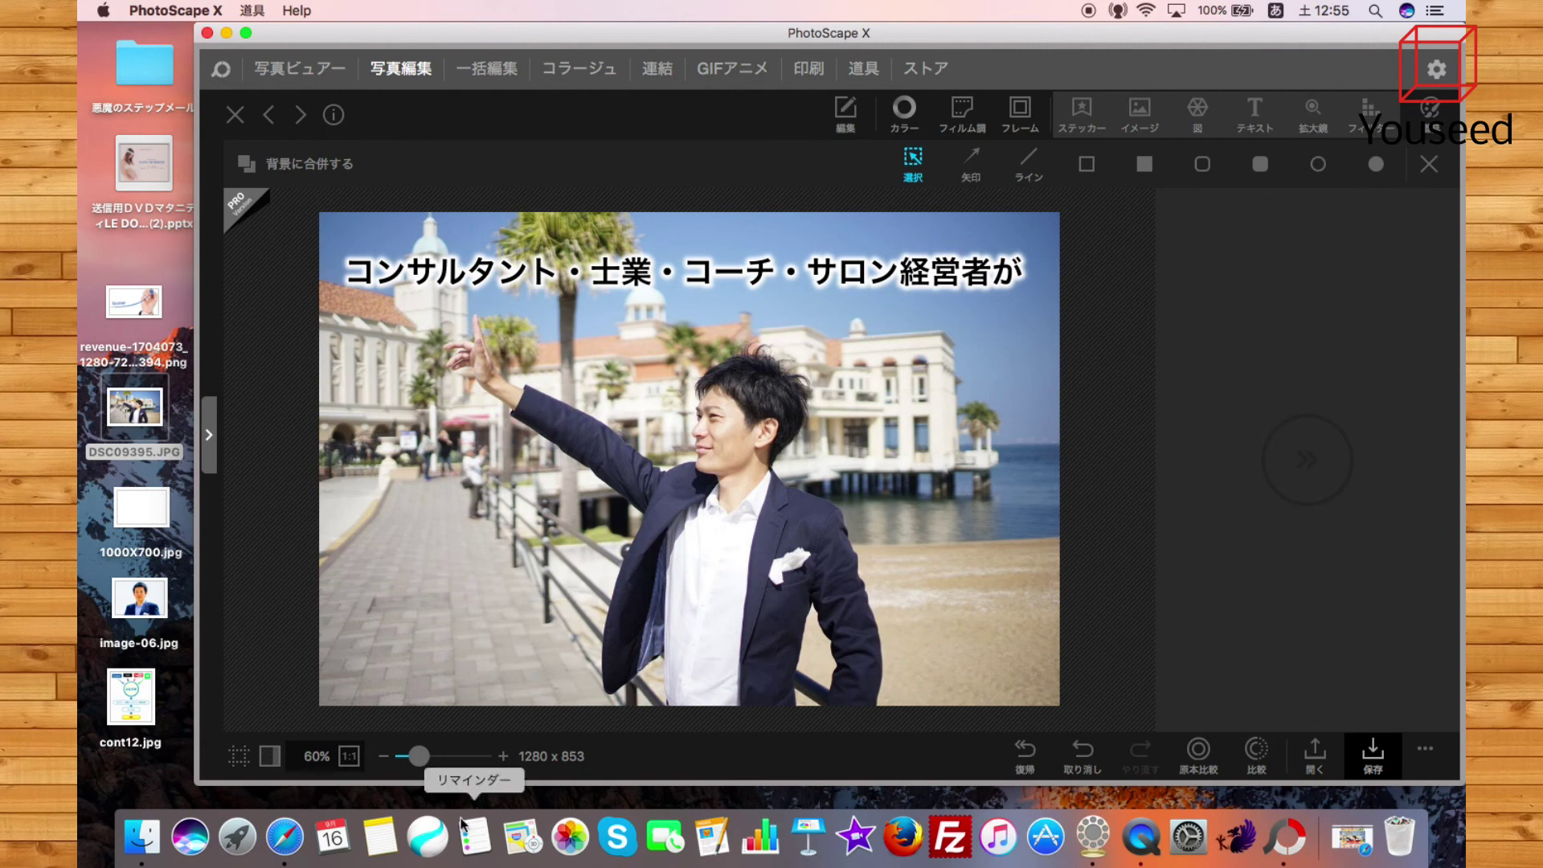
Check the reference header's second line in Safari and add it in PhotoScape X as new text reading 見込み客を集めて、スムーズに
{"action": "left_click", "coordinate": [286, 839]}
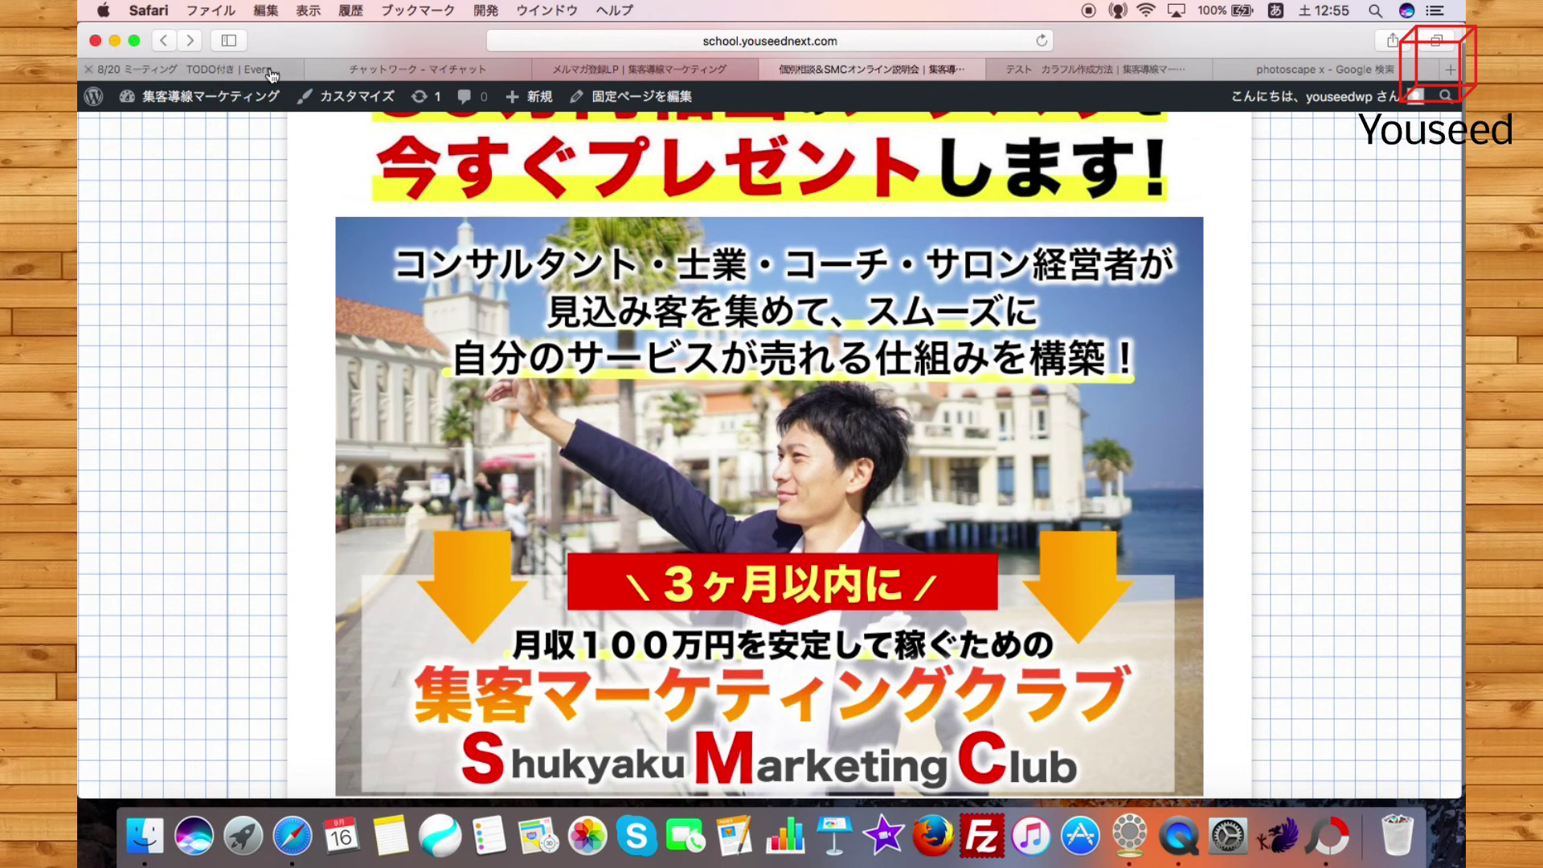
{"action": "left_click", "coordinate": [115, 41]}
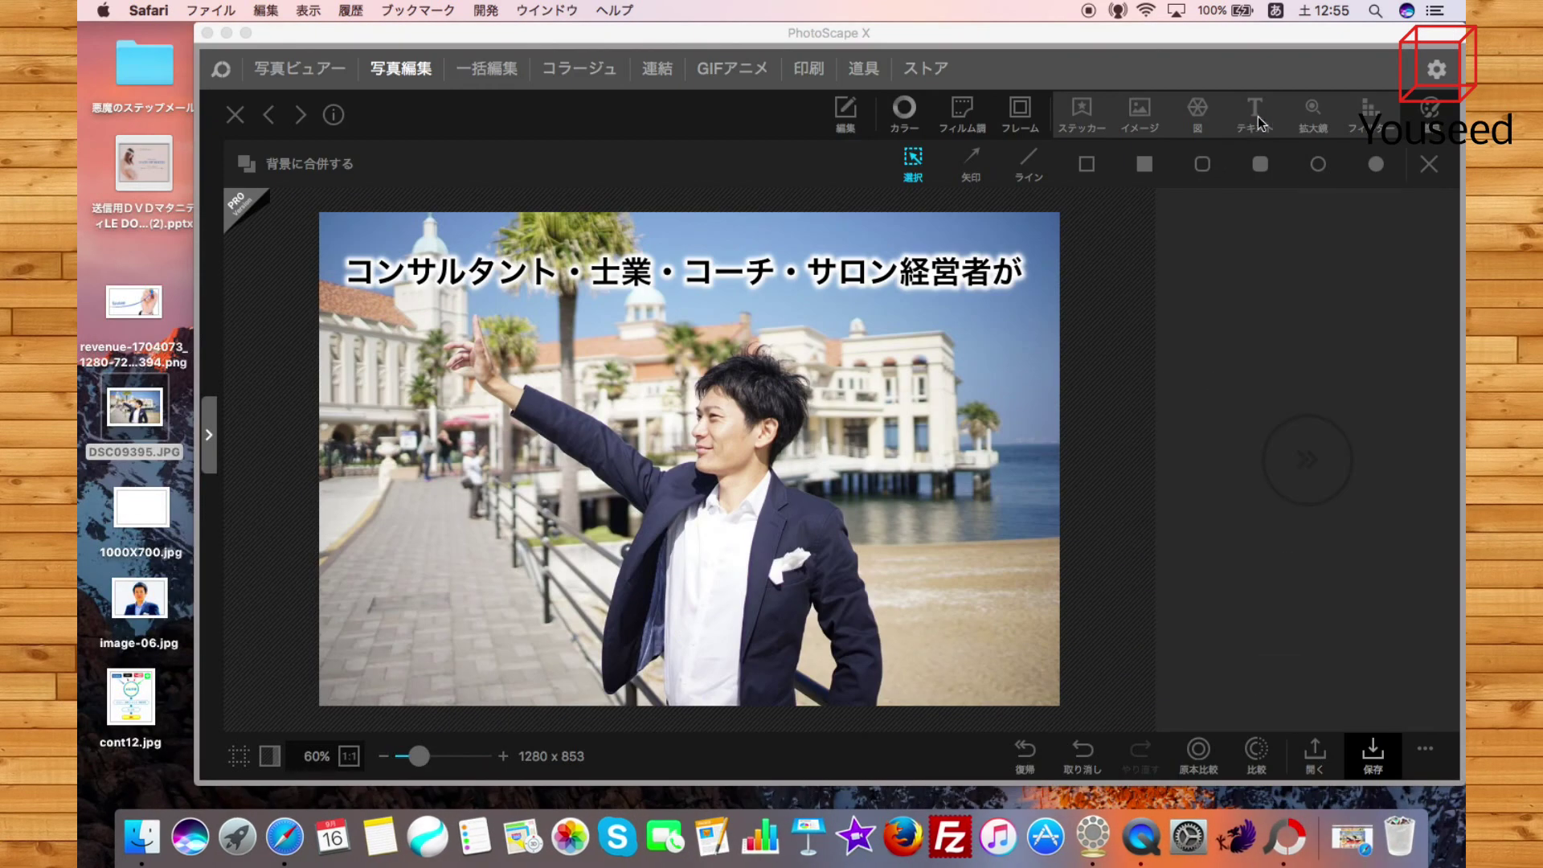
{"action": "left_click", "coordinate": [1255, 117]}
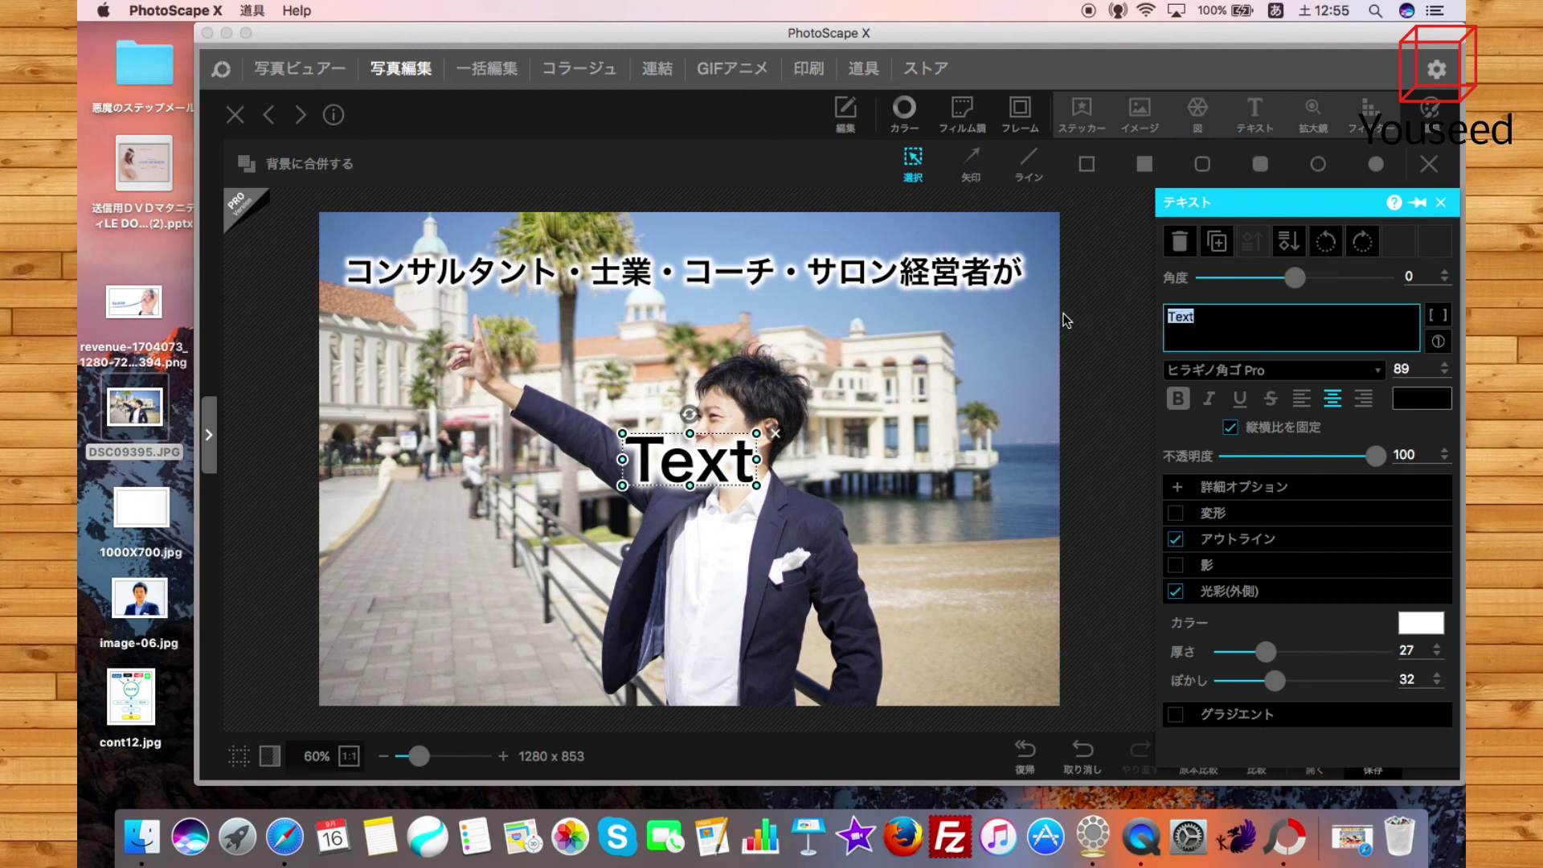
{"action": "type", "text": "mik"}
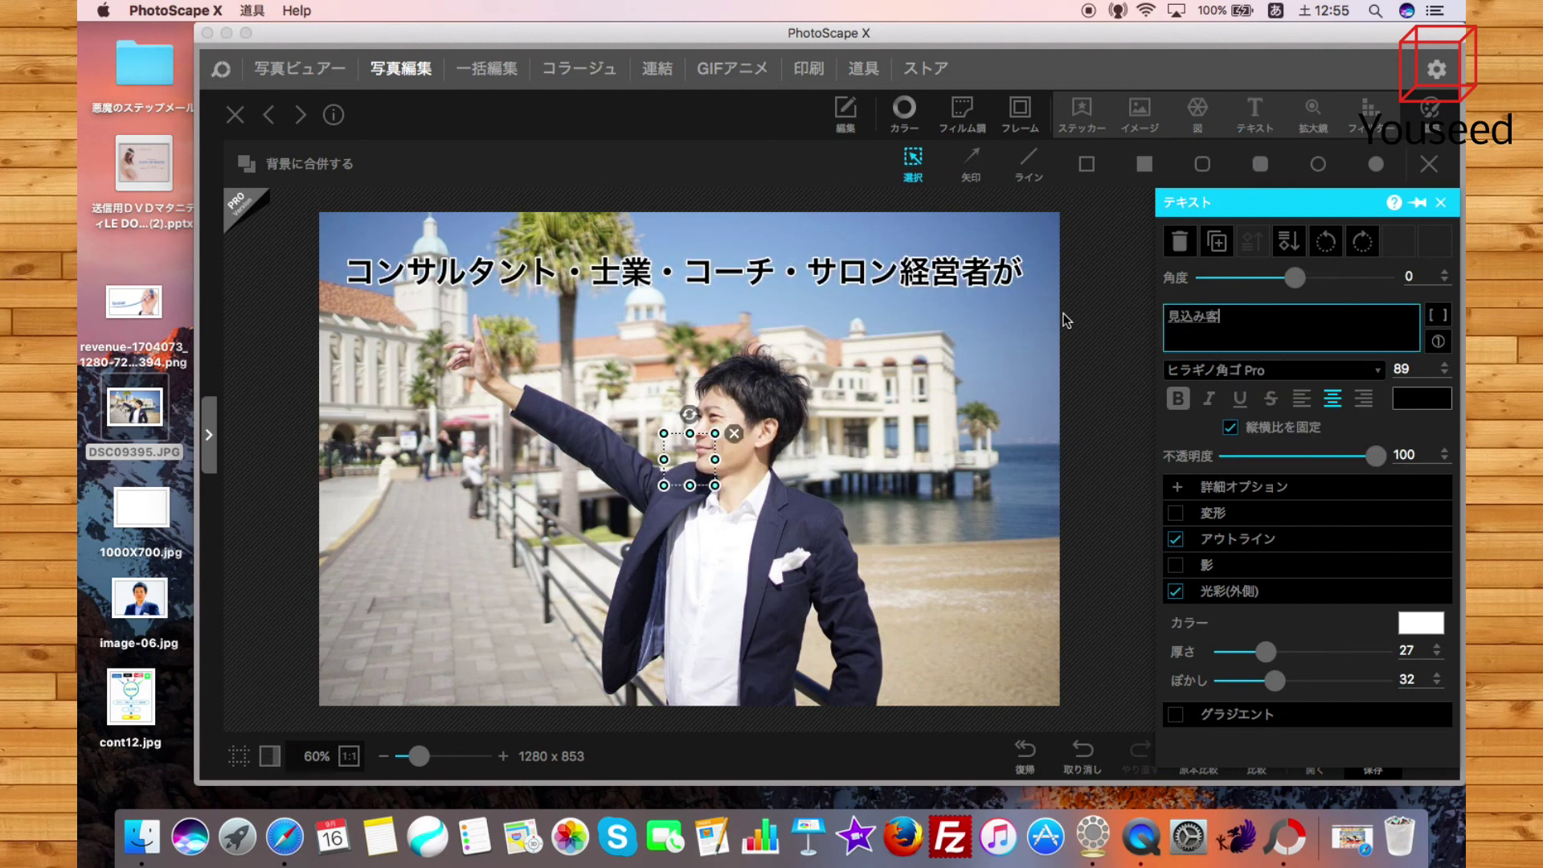
{"action": "type", "text": "wo"}
{"action": "key", "text": "Return"}
{"action": "type", "text": "atumete,"}
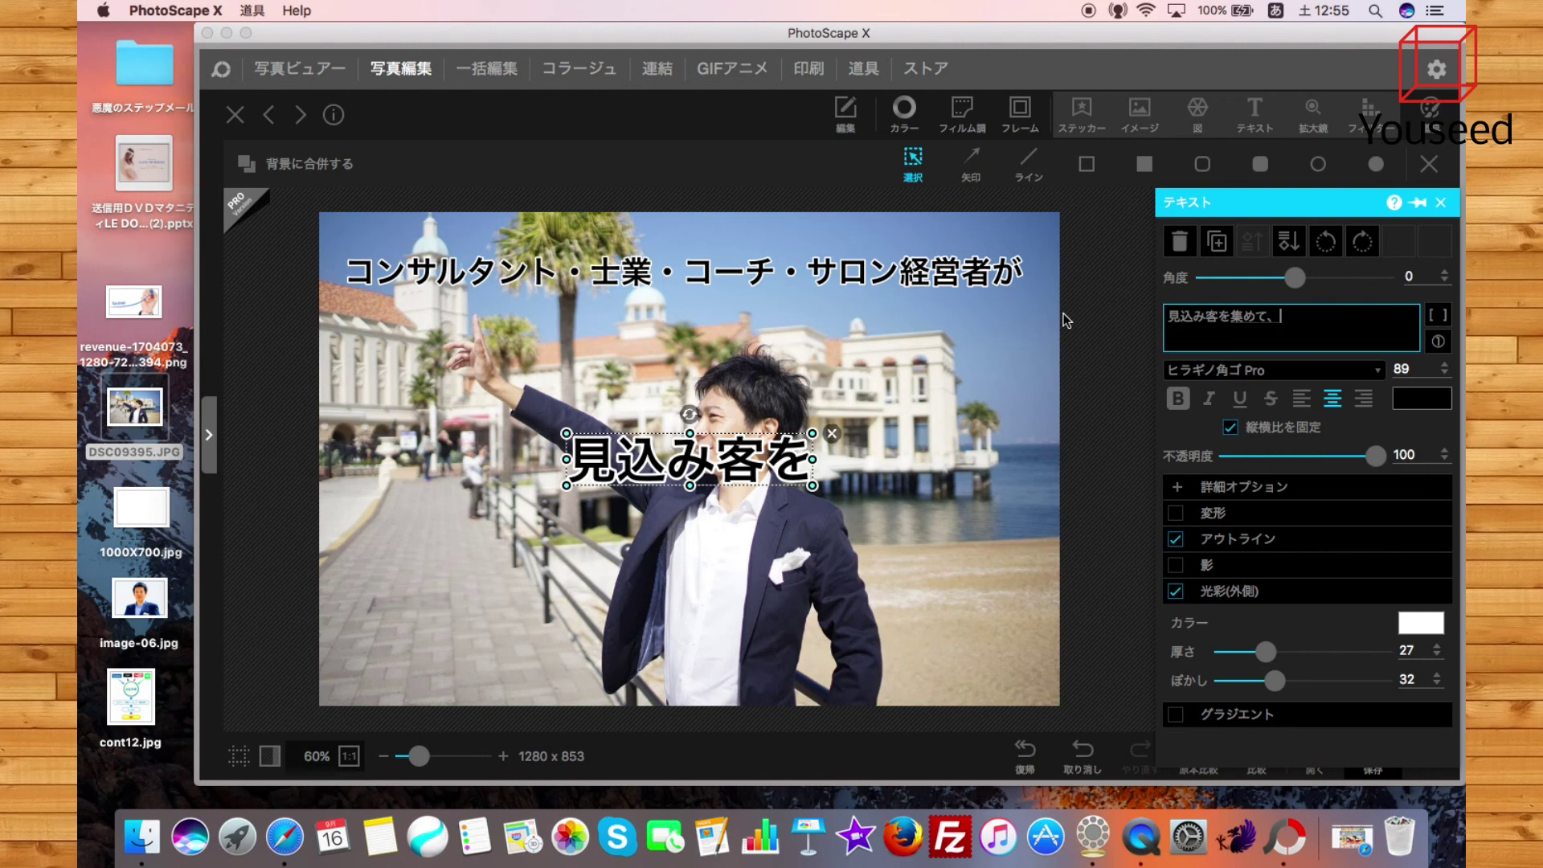
{"action": "key", "text": "Return"}
{"action": "type", "text": "sum-zu"}
{"action": "key", "text": "BackSpace"}
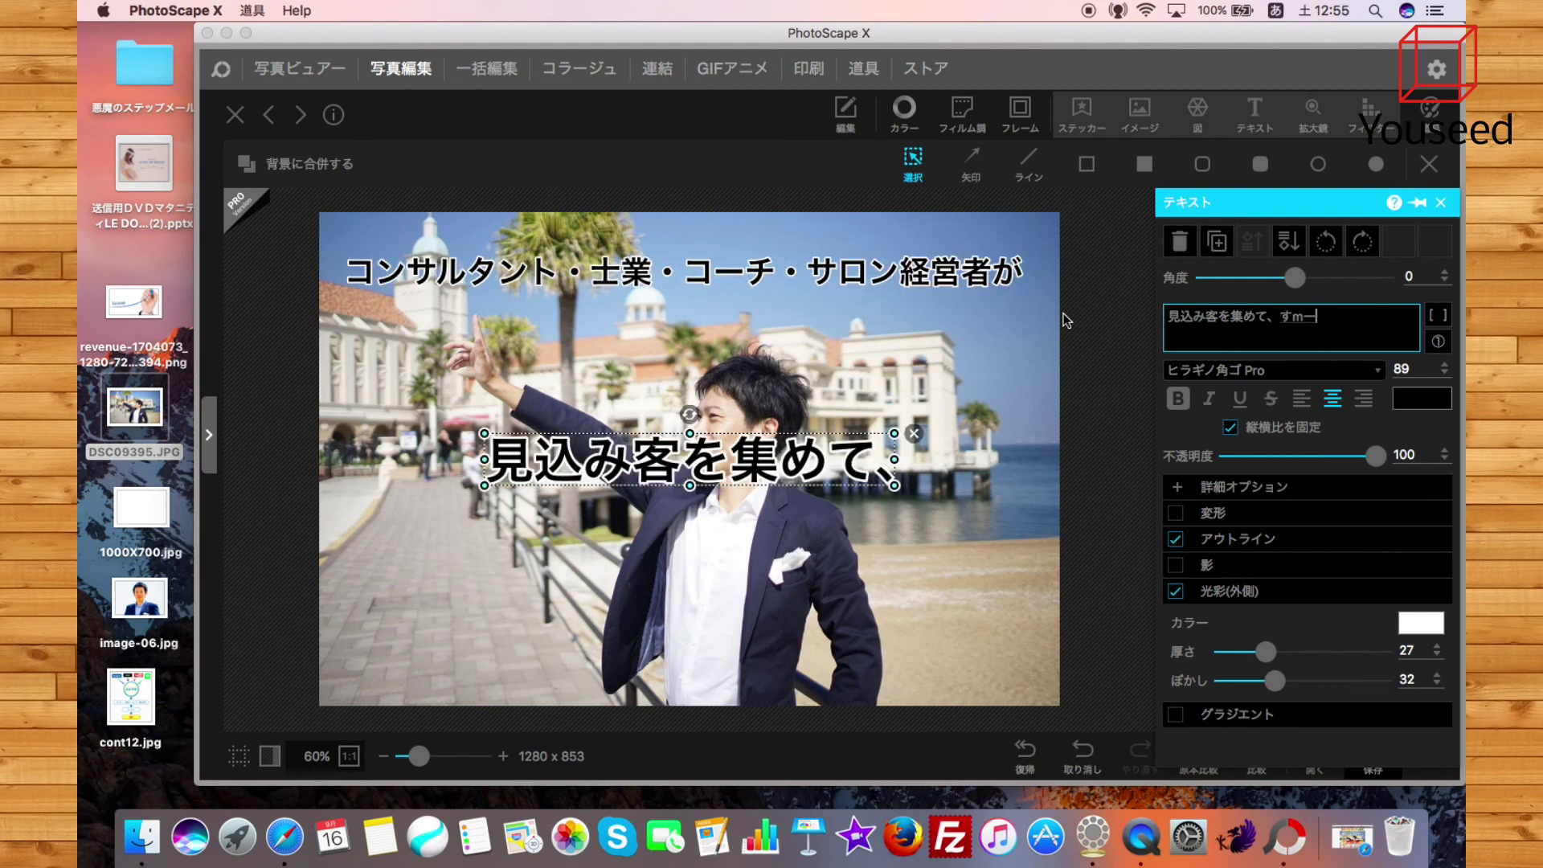
{"action": "type", "text": "u-zuni"}
{"action": "key", "text": "Return"}
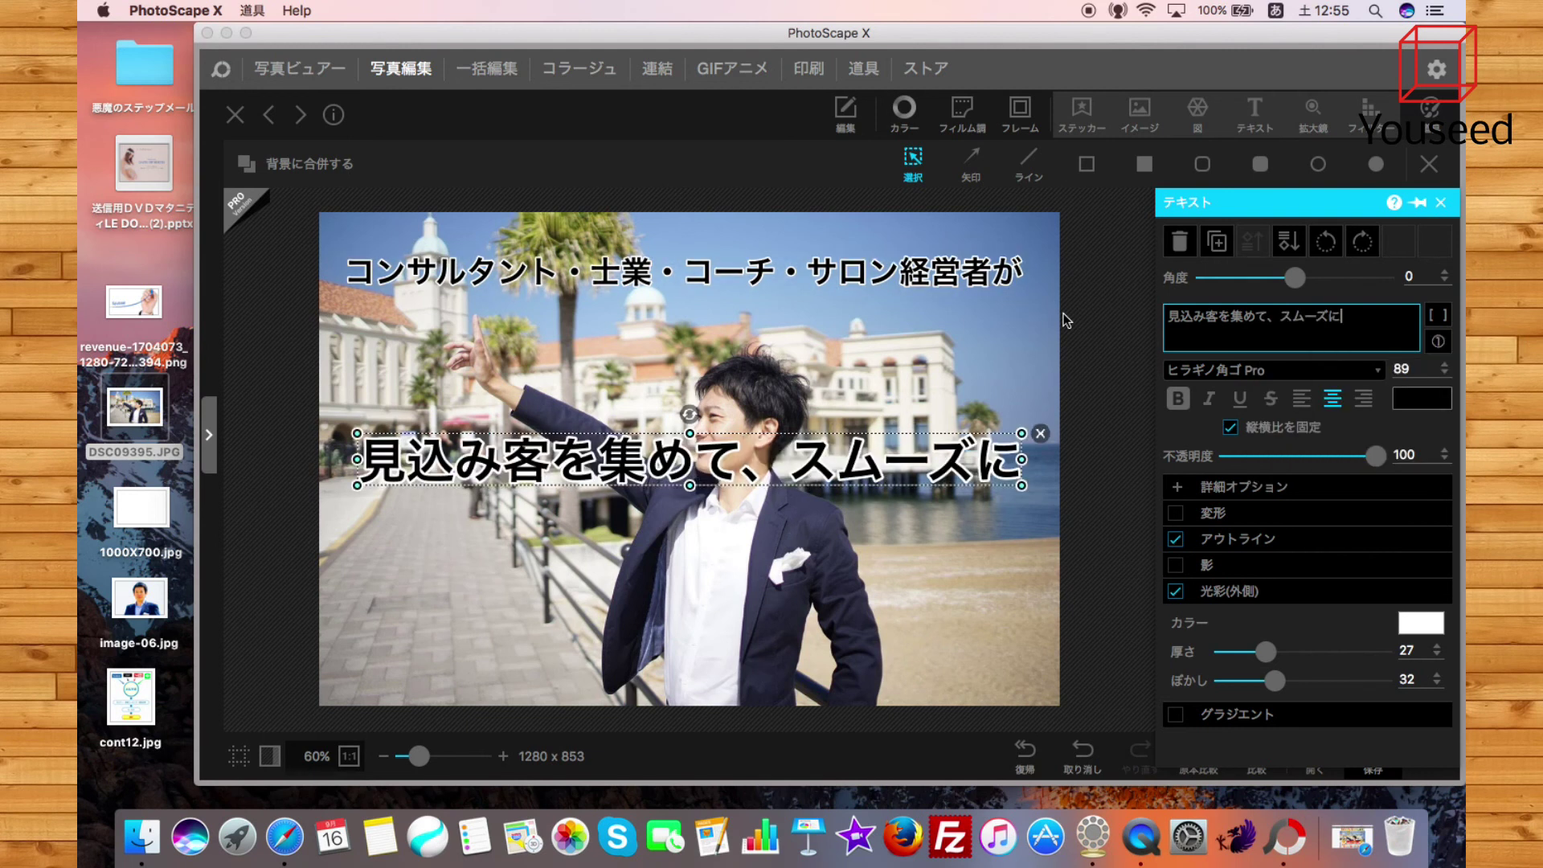
Shrink the second text line to font size 66 and center it just below the heading
{"action": "left_click", "coordinate": [848, 499]}
{"action": "left_click_drag", "start_coordinate": [907, 466], "coordinate": [915, 329]}
{"action": "left_click_drag", "start_coordinate": [1028, 353], "coordinate": [867, 348]}
{"action": "left_click", "coordinate": [755, 413]}
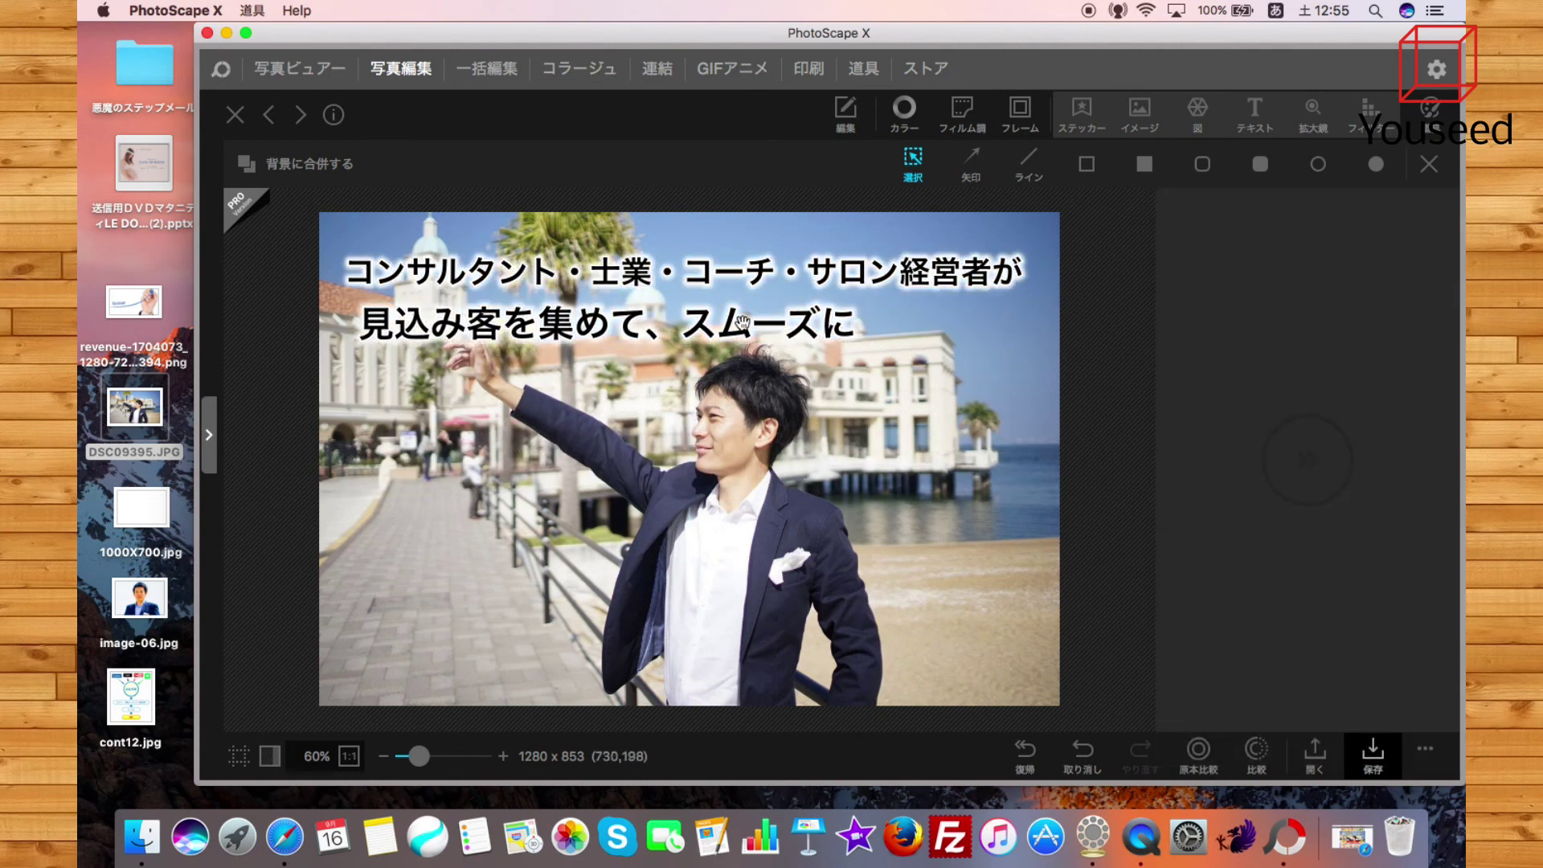
{"action": "left_click_drag", "start_coordinate": [743, 329], "coordinate": [794, 329]}
{"action": "left_click", "coordinate": [868, 413]}
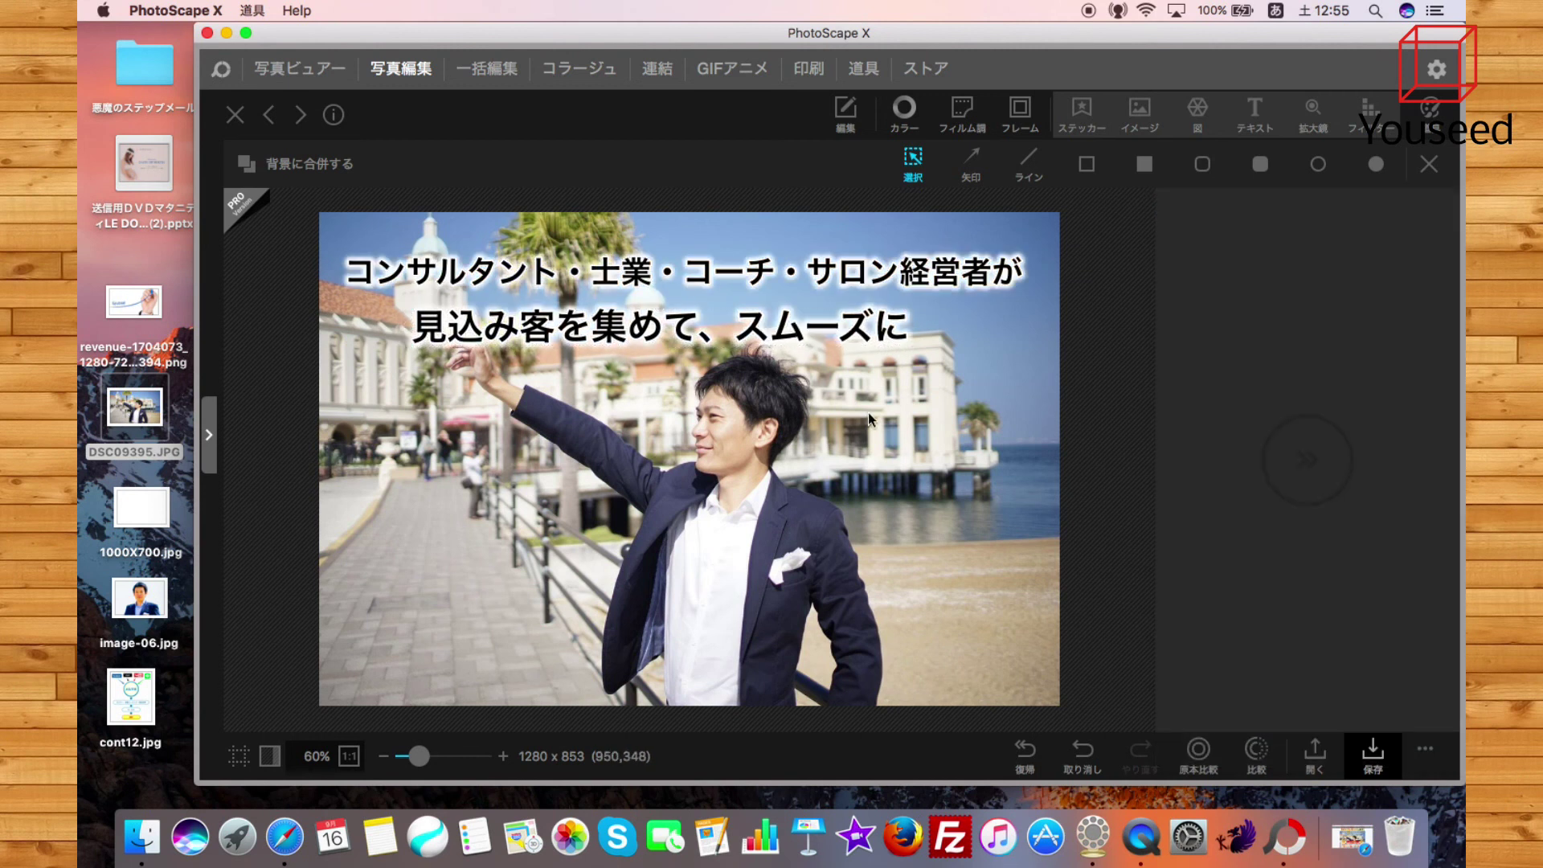
{"action": "left_click_drag", "start_coordinate": [793, 303], "coordinate": [806, 303]}
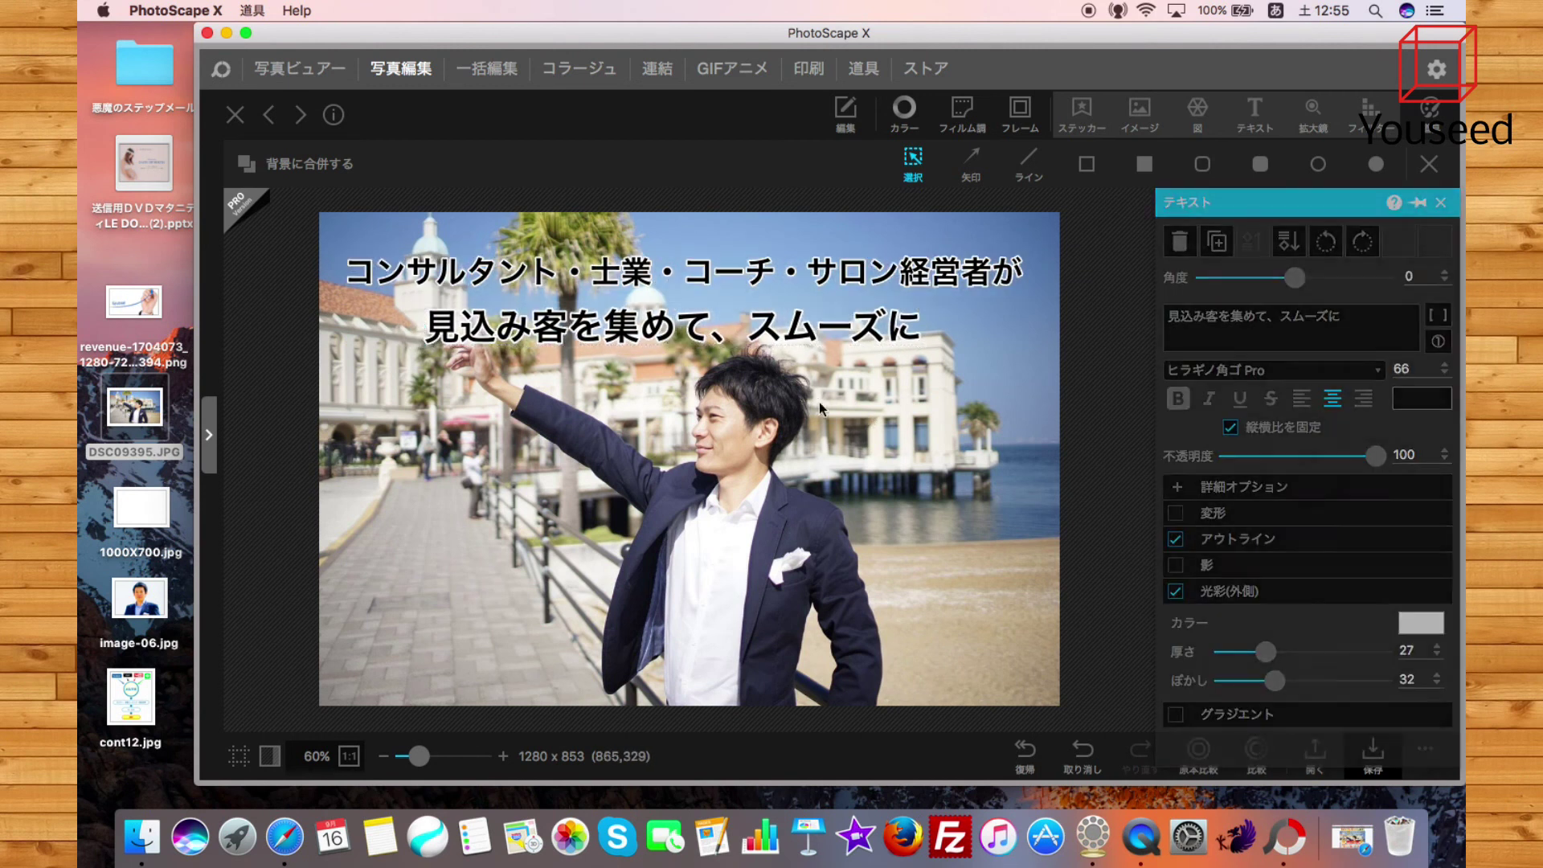
{"action": "left_click", "coordinate": [579, 358]}
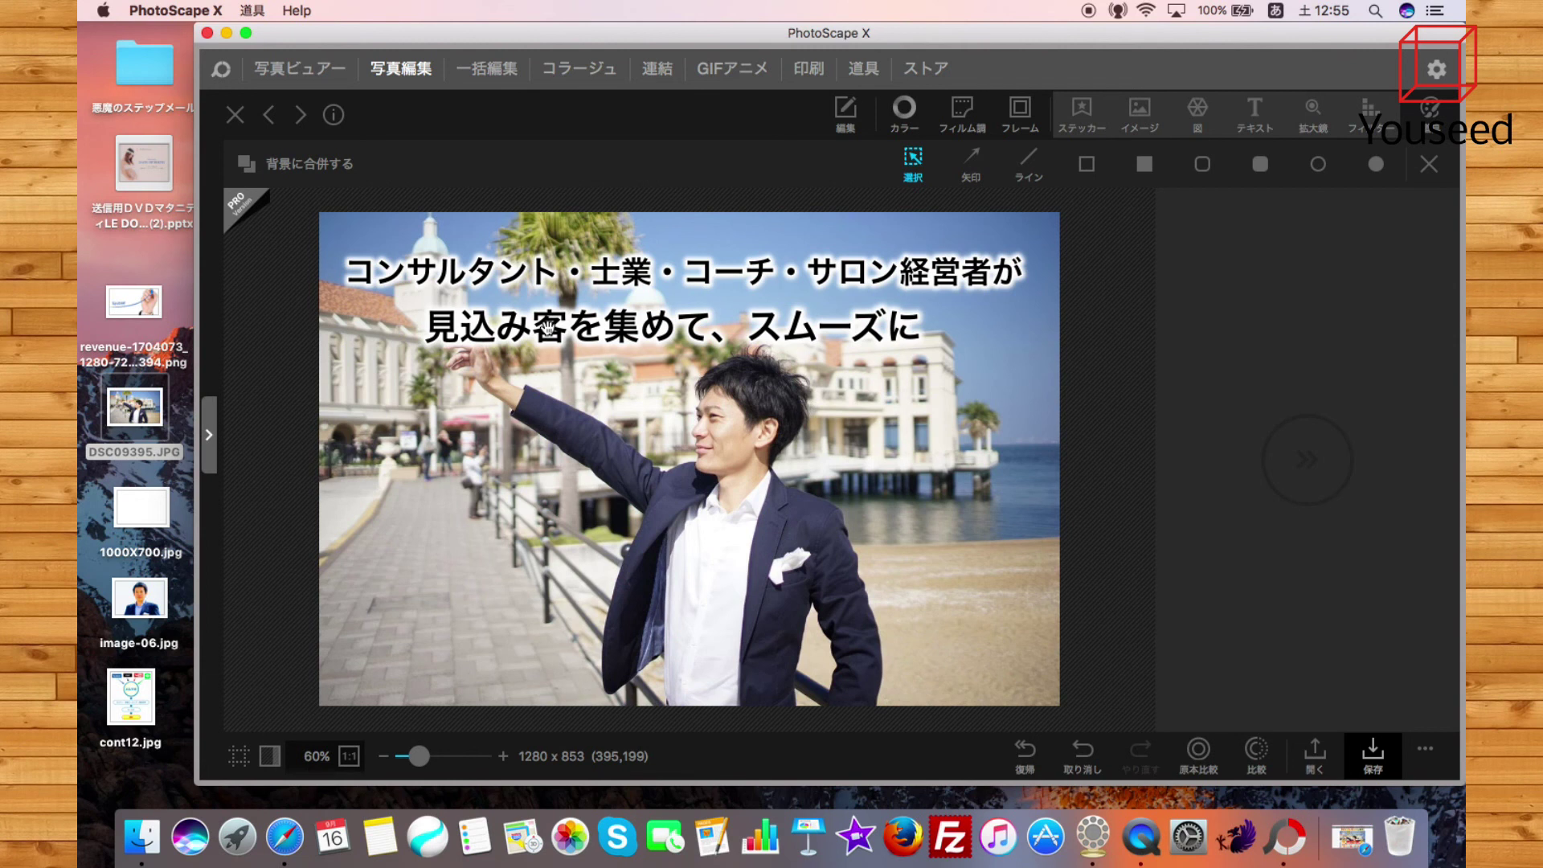
Try coloring only 見込み客 in the second line dark red, and return the text color to black
{"action": "left_click", "coordinate": [548, 325]}
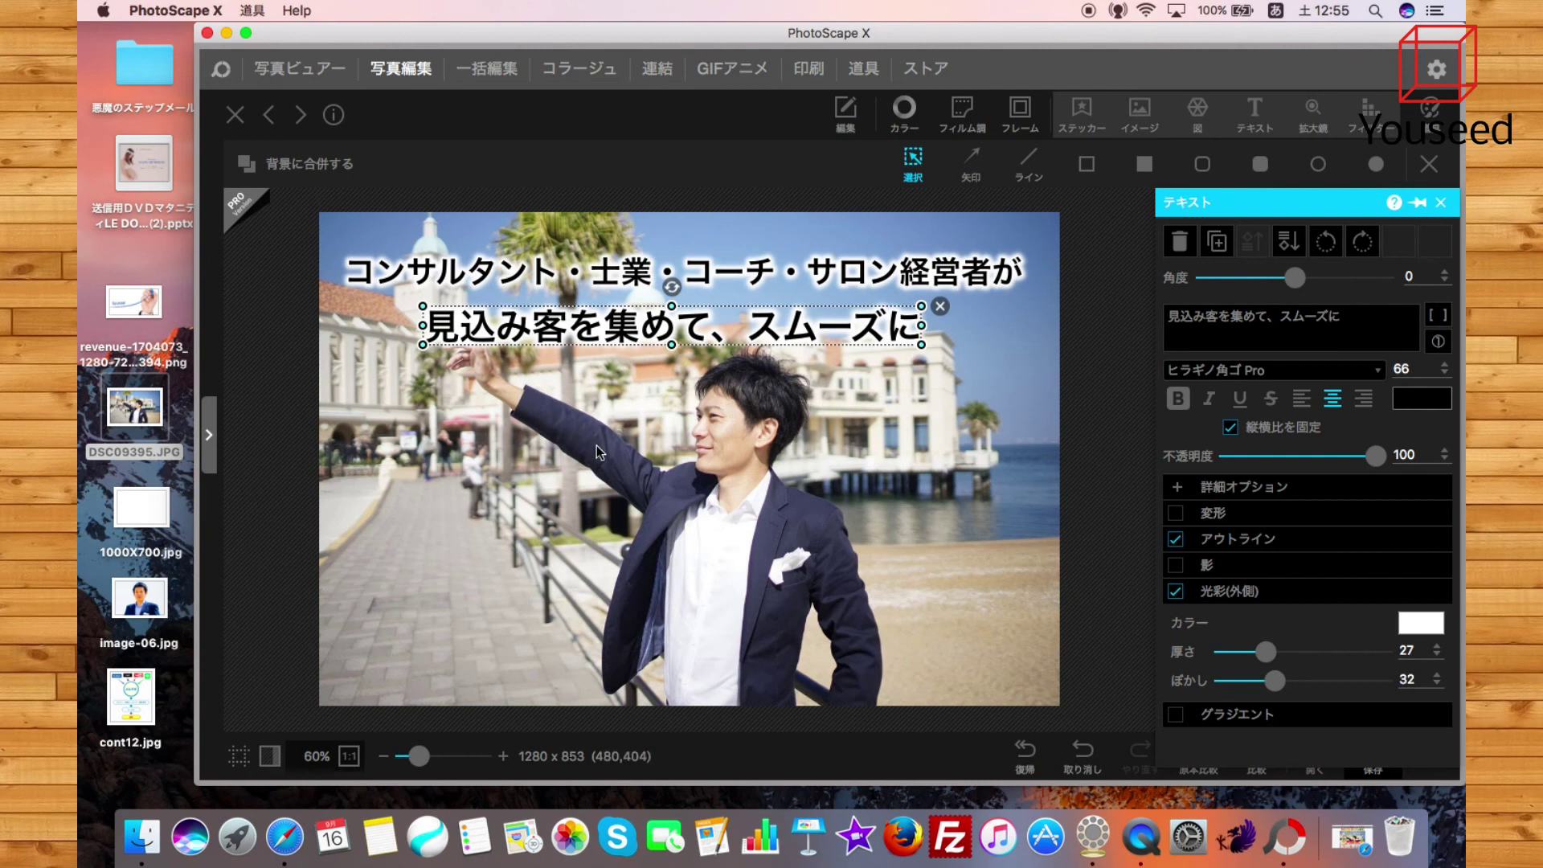
{"action": "left_click_drag", "start_coordinate": [1225, 322], "coordinate": [1165, 320]}
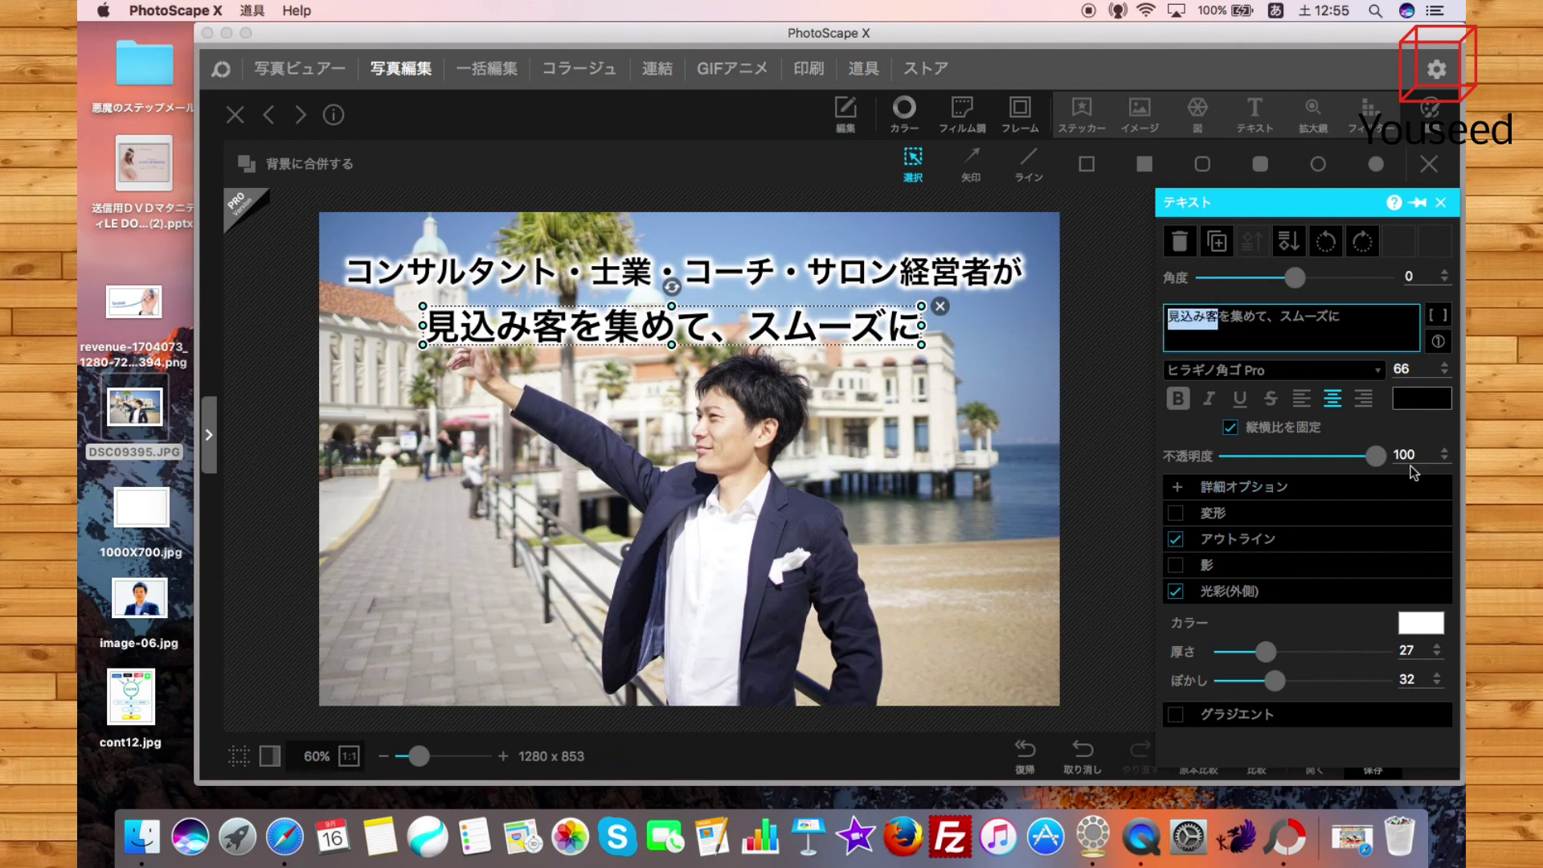
{"action": "left_click", "coordinate": [1420, 400]}
{"action": "left_click", "coordinate": [1106, 454]}
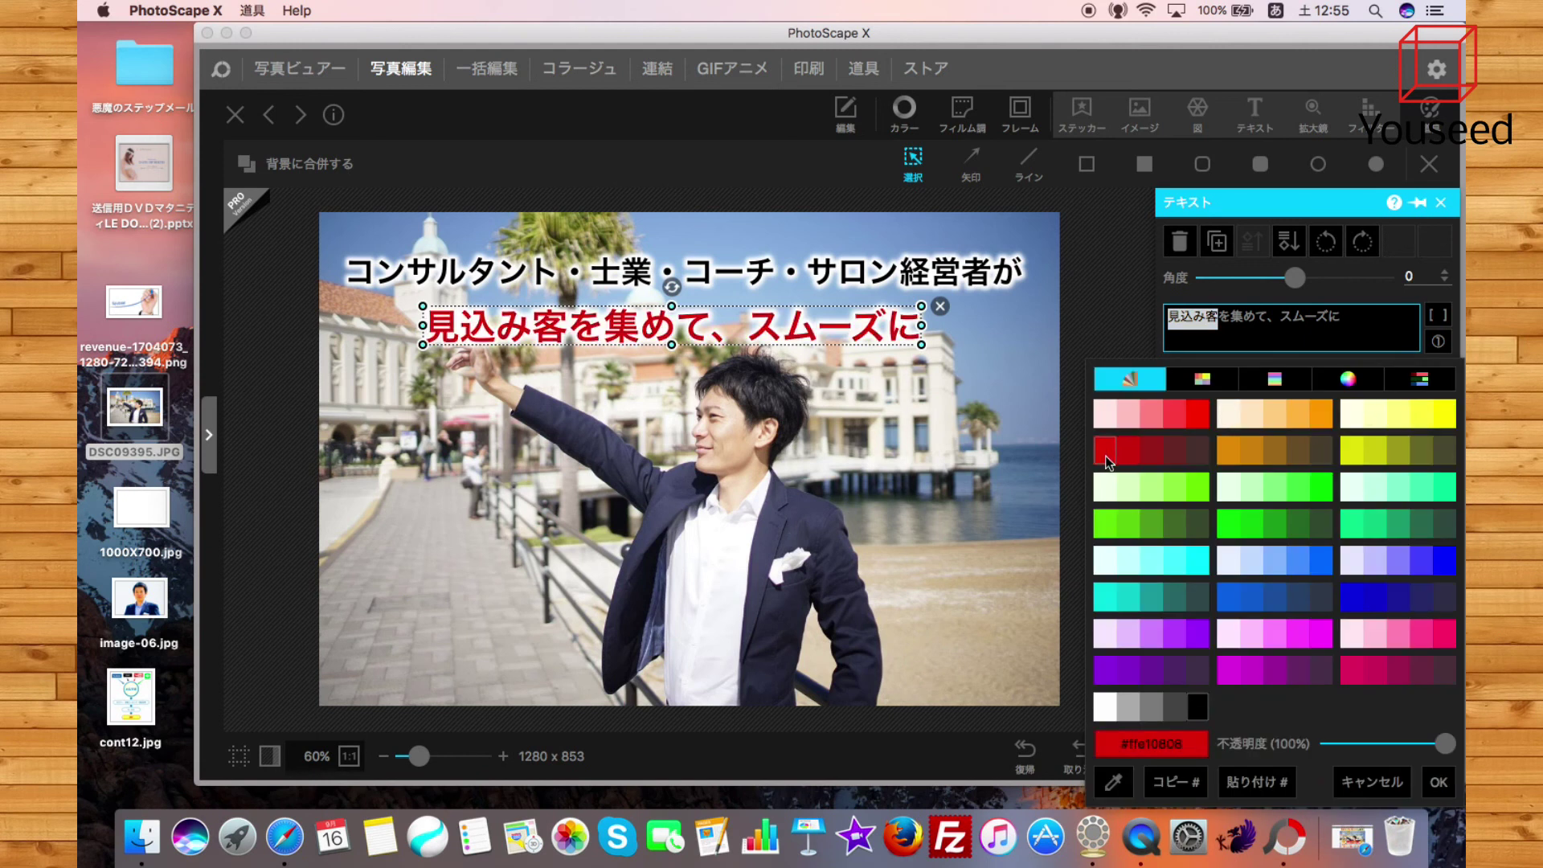
{"action": "left_click", "coordinate": [1203, 707]}
{"action": "left_click", "coordinate": [1257, 717]}
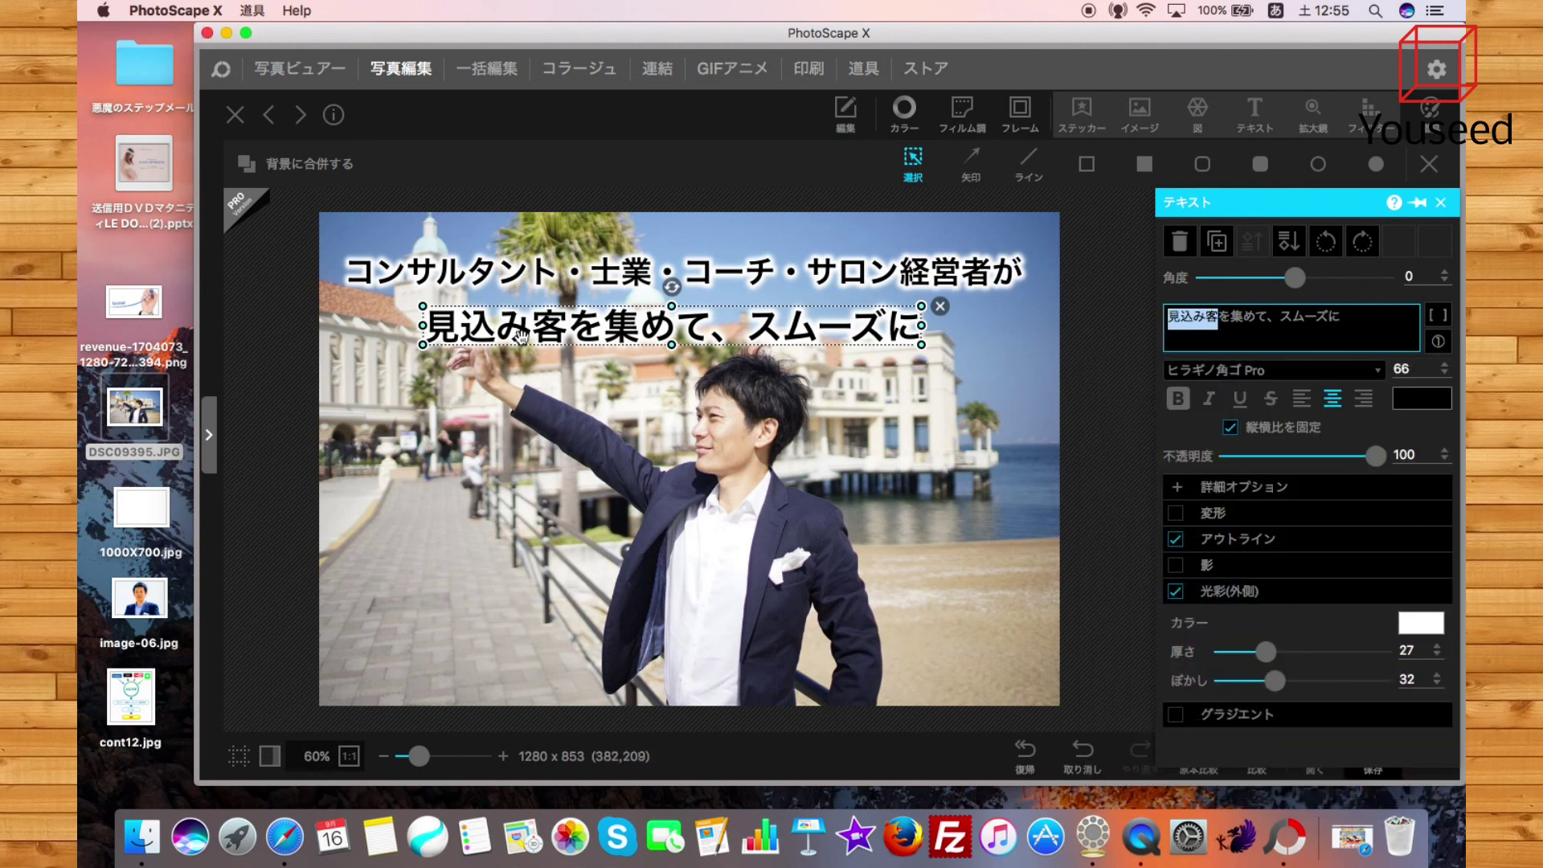
{"action": "left_click", "coordinate": [527, 347]}
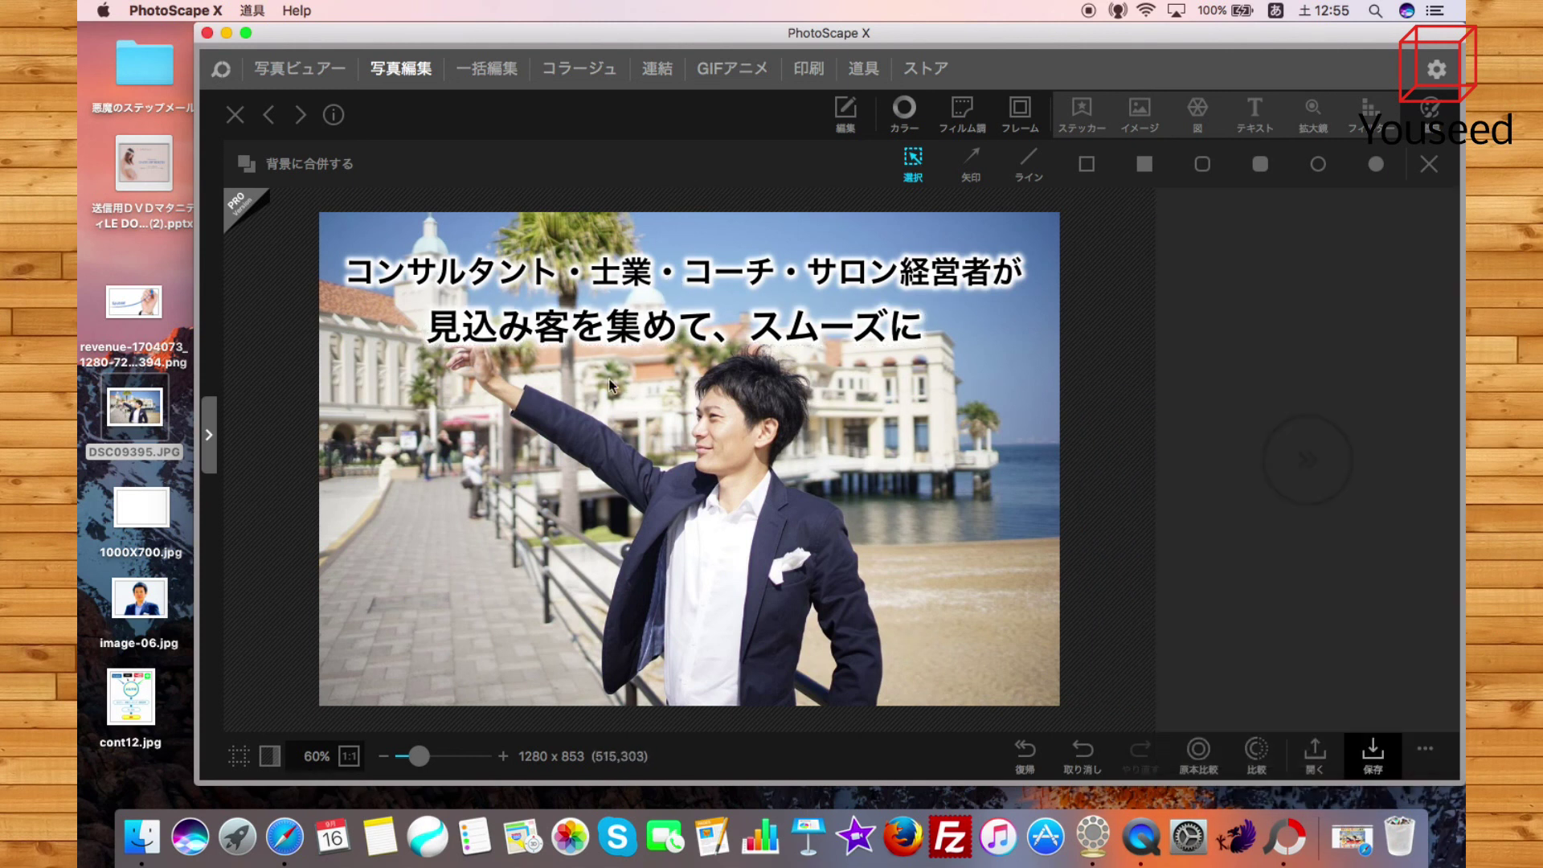
Remove 見込み客 from the second text line and move the remaining を集めて、スムーズに to the right
{"action": "left_click", "coordinate": [577, 321]}
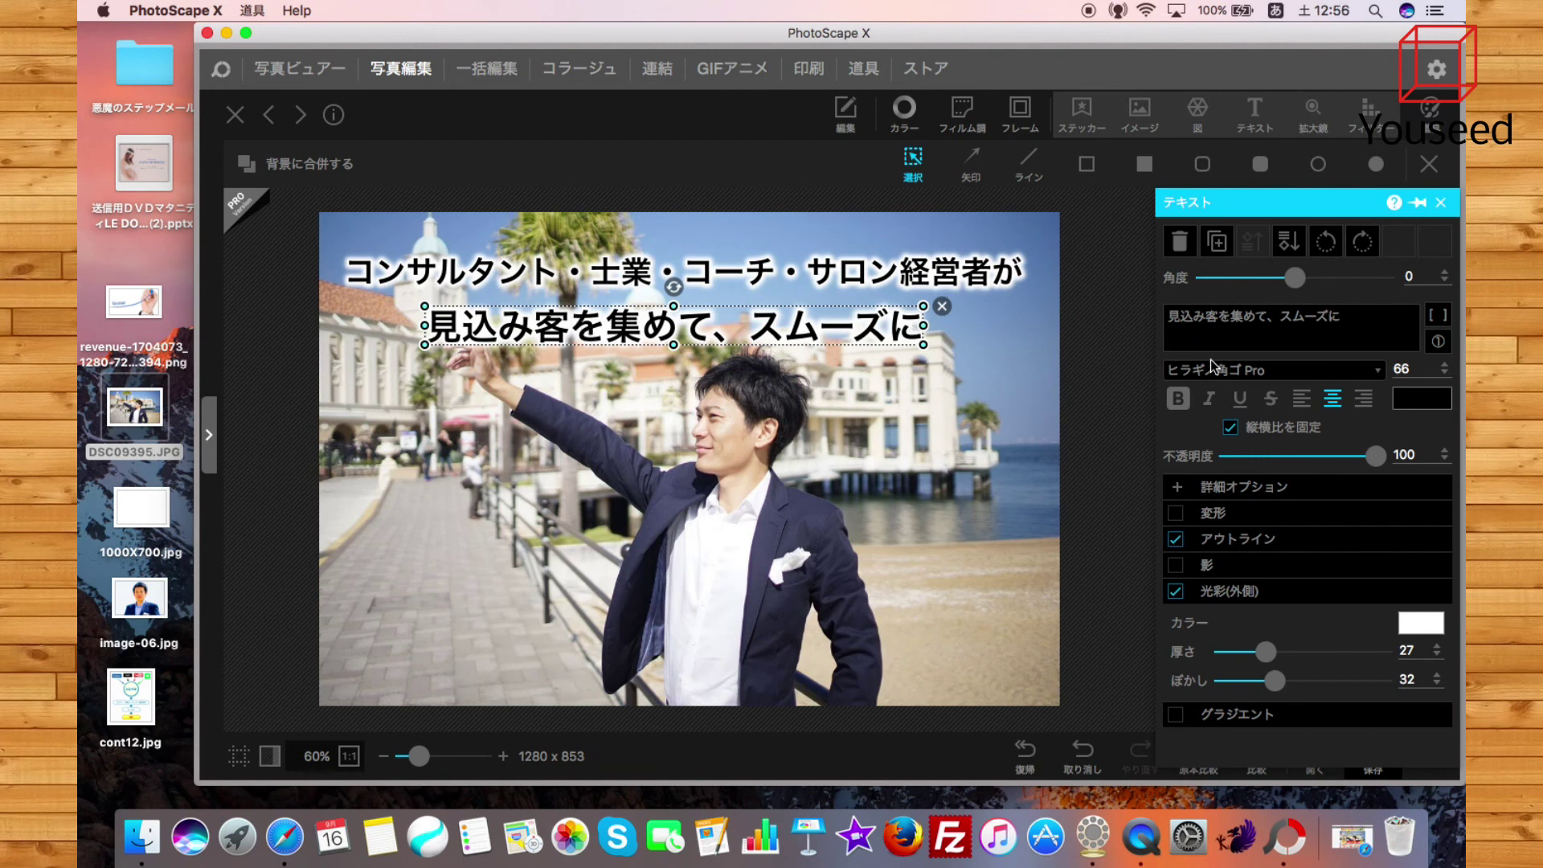
{"action": "left_click_drag", "start_coordinate": [1222, 320], "coordinate": [1147, 319]}
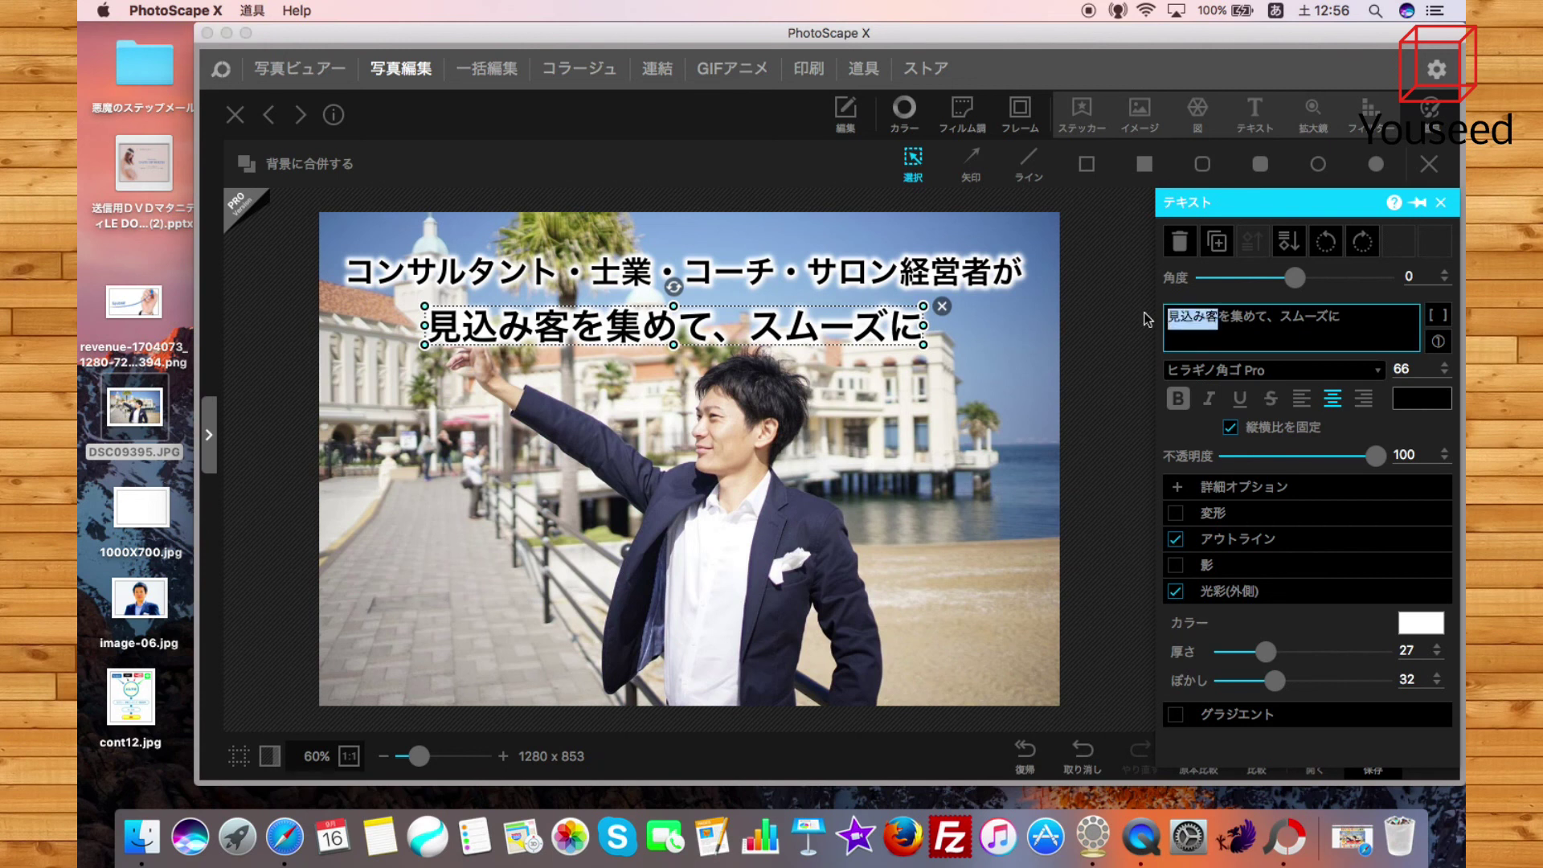
{"action": "key", "text": "BackSpace"}
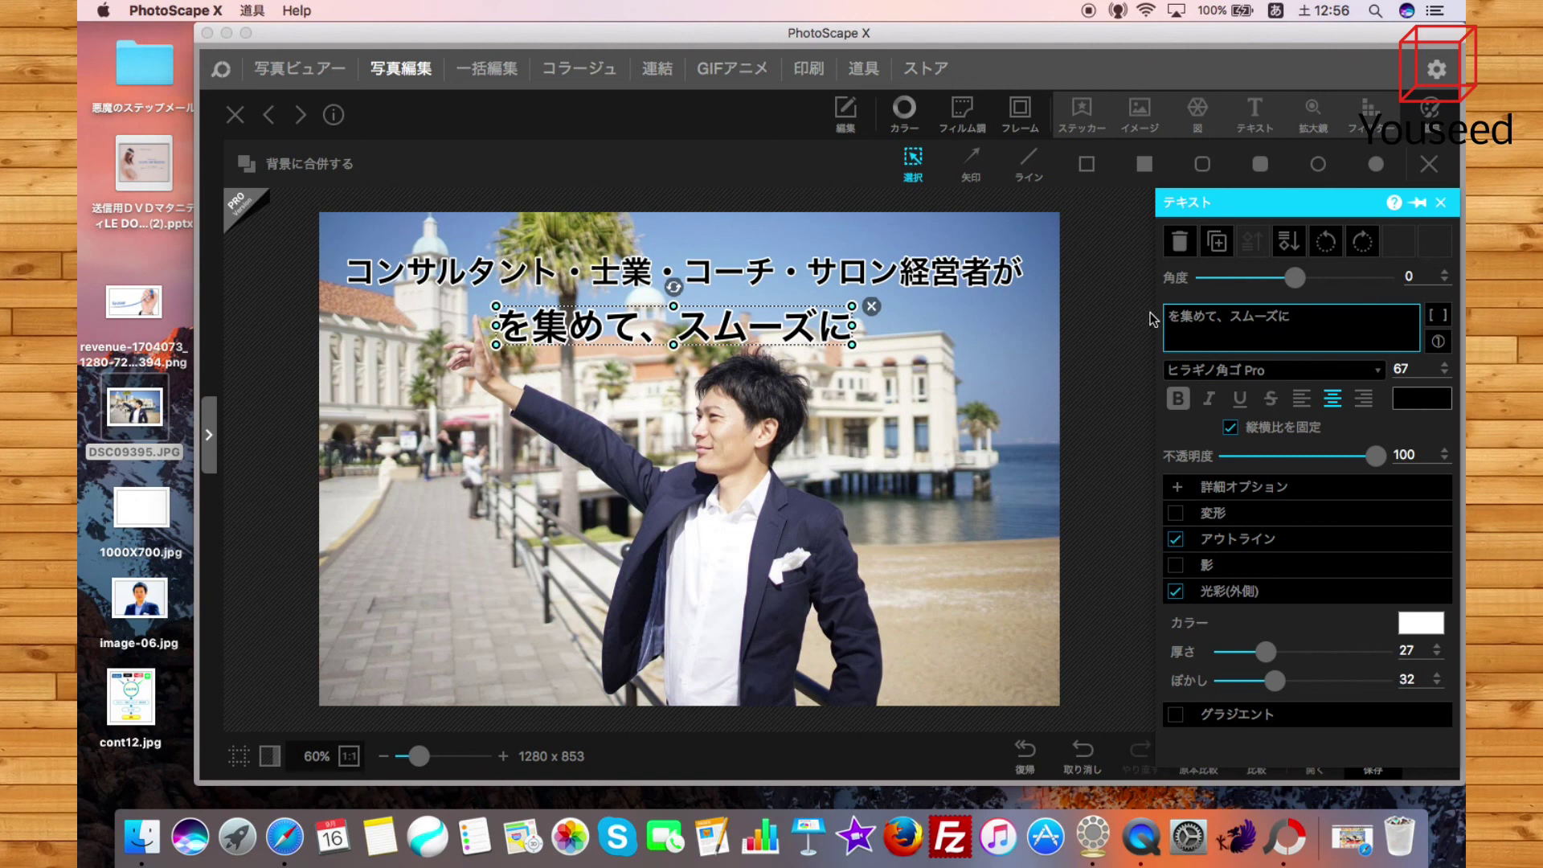
{"action": "left_click", "coordinate": [1088, 474]}
{"action": "left_click", "coordinate": [763, 356]}
{"action": "left_click_drag", "start_coordinate": [764, 356], "coordinate": [891, 364]}
{"action": "left_click", "coordinate": [990, 431]}
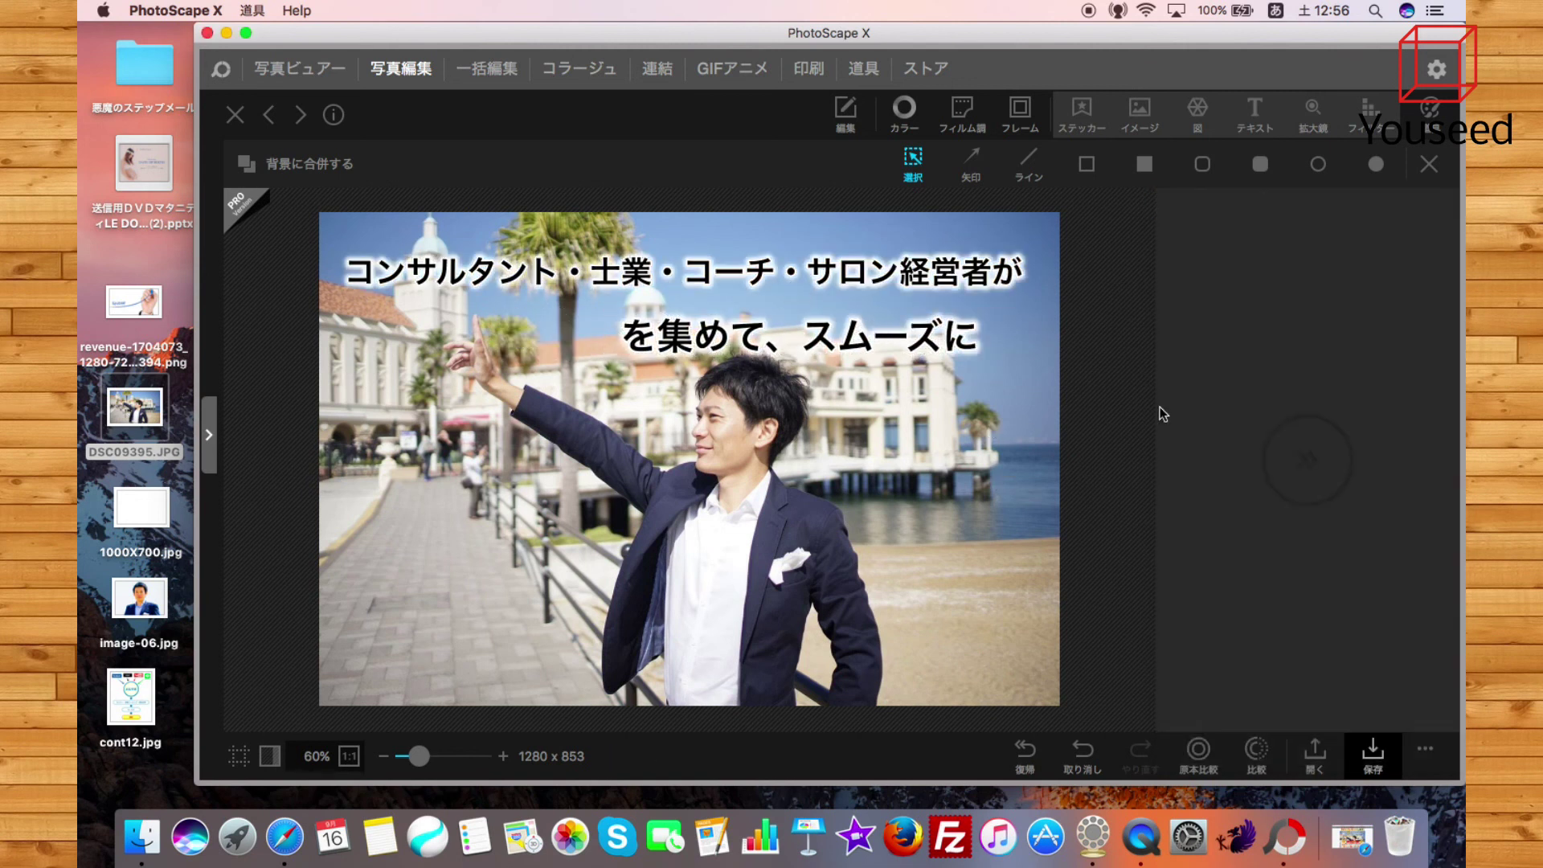
Add a separate text reading 見込み客 and color it bright red
{"action": "left_click", "coordinate": [1256, 113]}
{"action": "double_click", "coordinate": [1254, 330]}
{"action": "type", "text": "見込み客"}
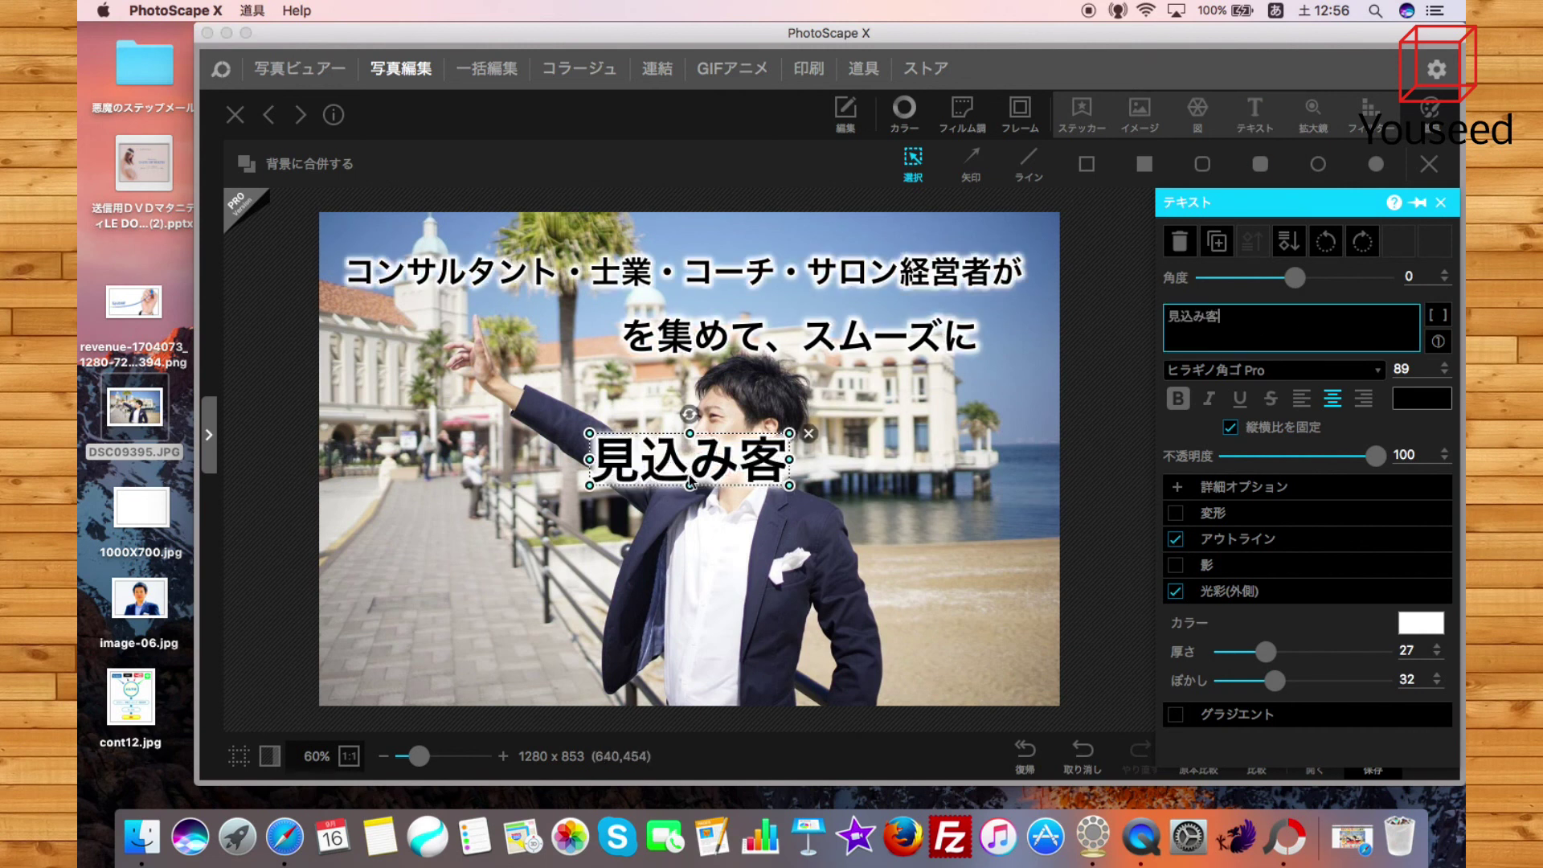
{"action": "left_click_drag", "start_coordinate": [693, 474], "coordinate": [551, 426]}
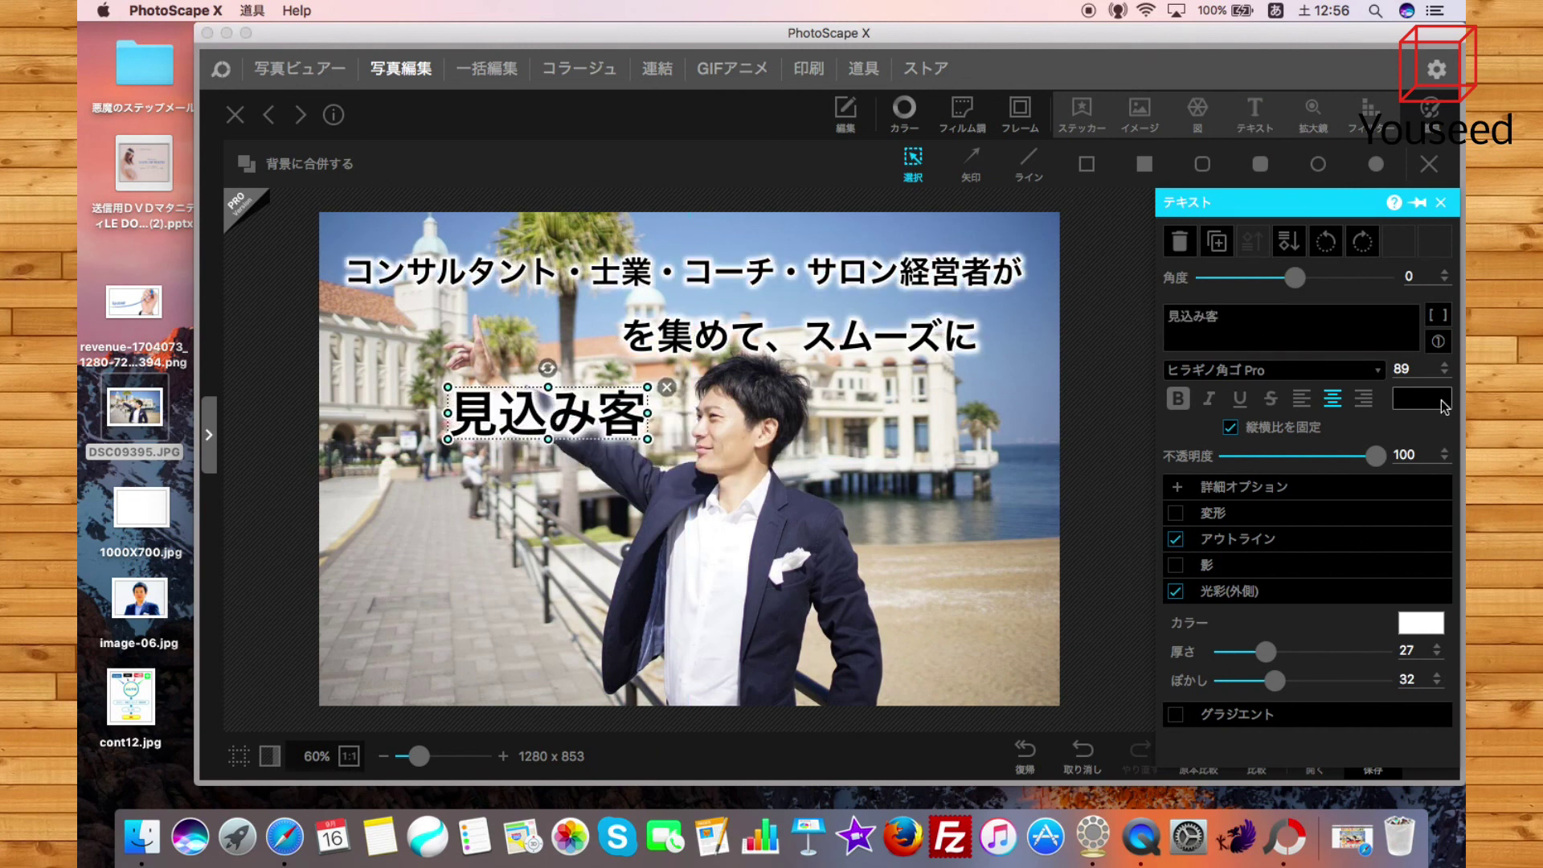
{"action": "left_click", "coordinate": [1443, 406]}
{"action": "left_click", "coordinate": [1136, 440]}
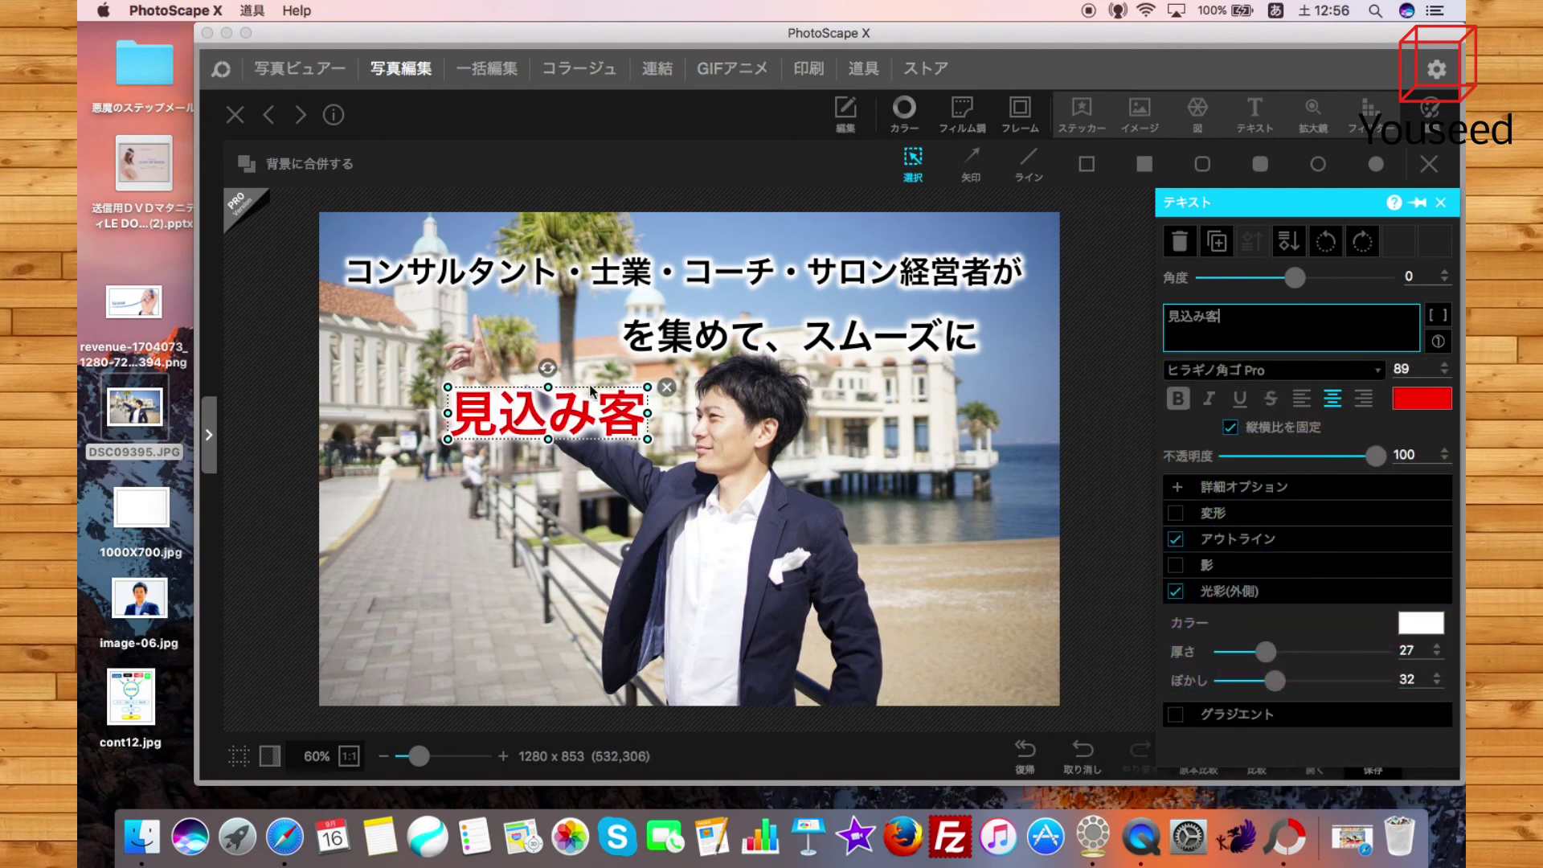
Place the red 見込み客 in front of を集めて, enlarge it to font size 112, and align both pieces slightly lower
{"action": "left_click_drag", "start_coordinate": [560, 407], "coordinate": [484, 311]}
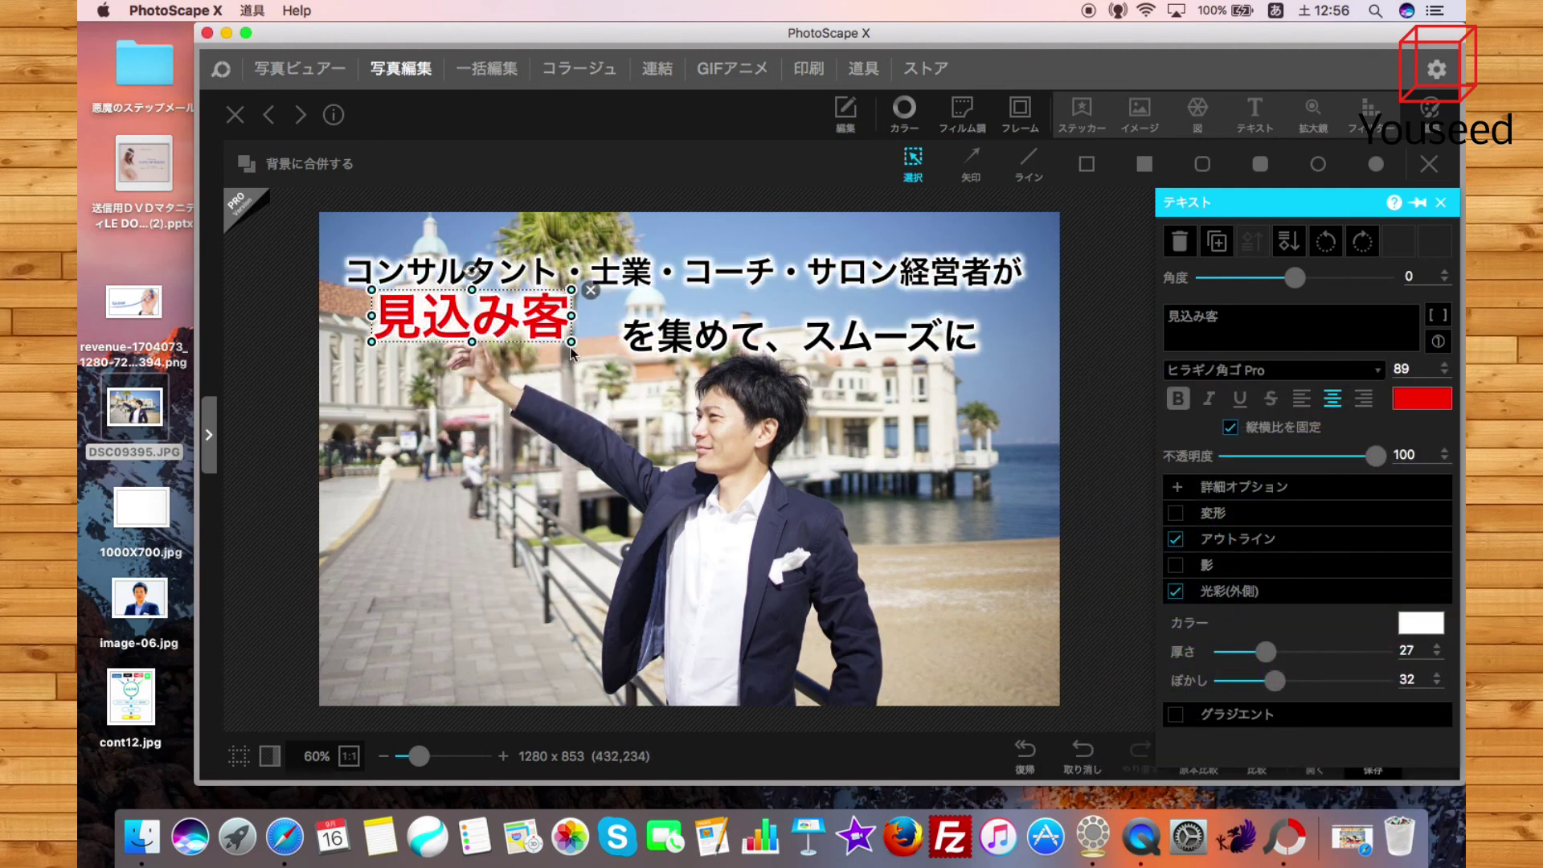
{"action": "left_click_drag", "start_coordinate": [571, 342], "coordinate": [616, 364]}
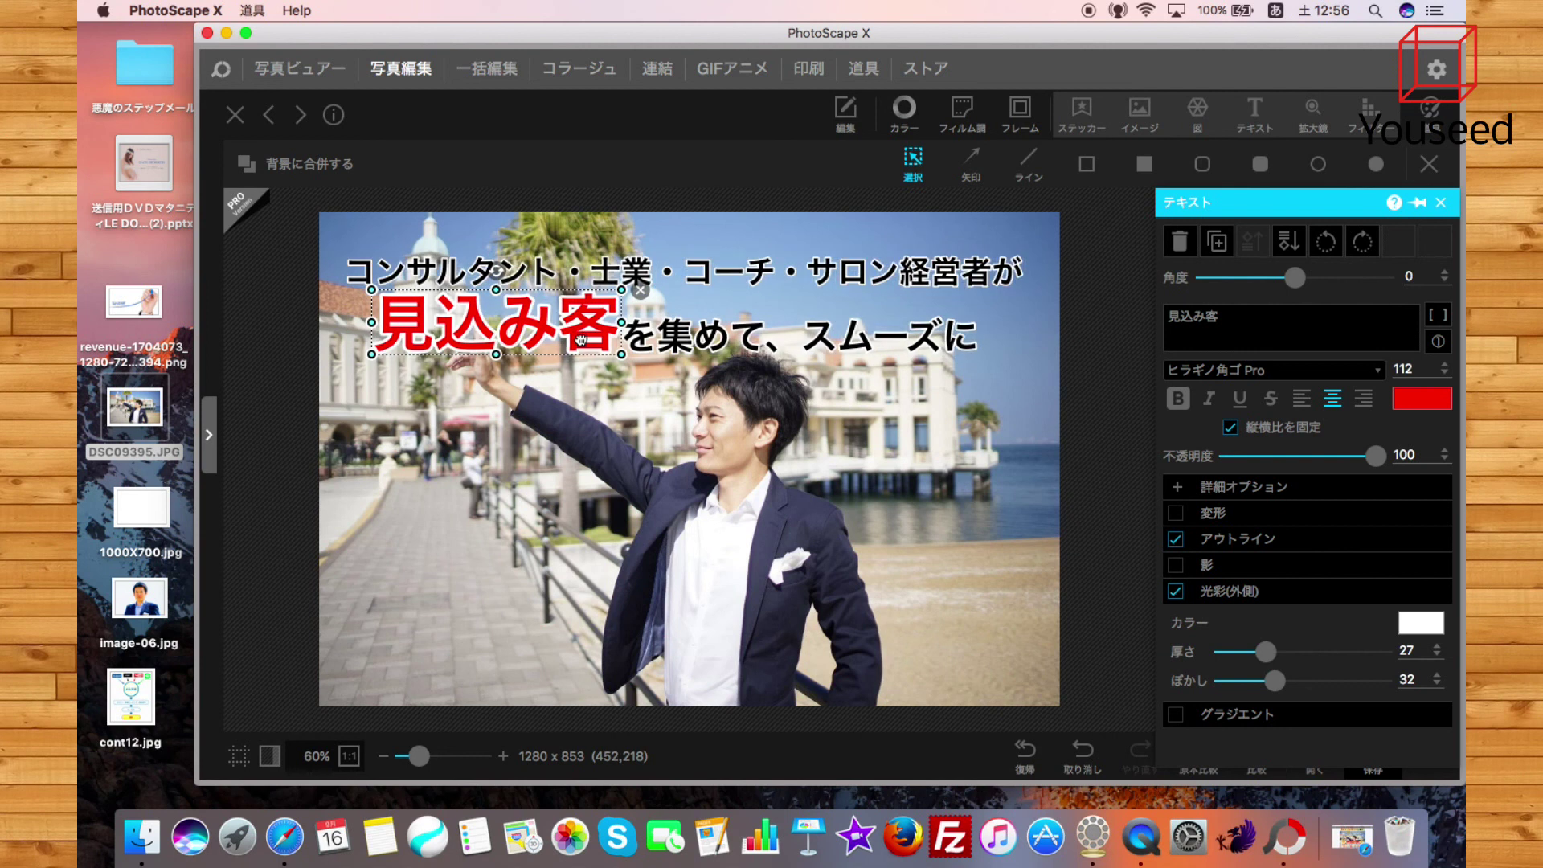
{"action": "left_click", "coordinate": [596, 440]}
{"action": "left_click_drag", "start_coordinate": [682, 342], "coordinate": [677, 355]}
{"action": "left_click", "coordinate": [613, 430]}
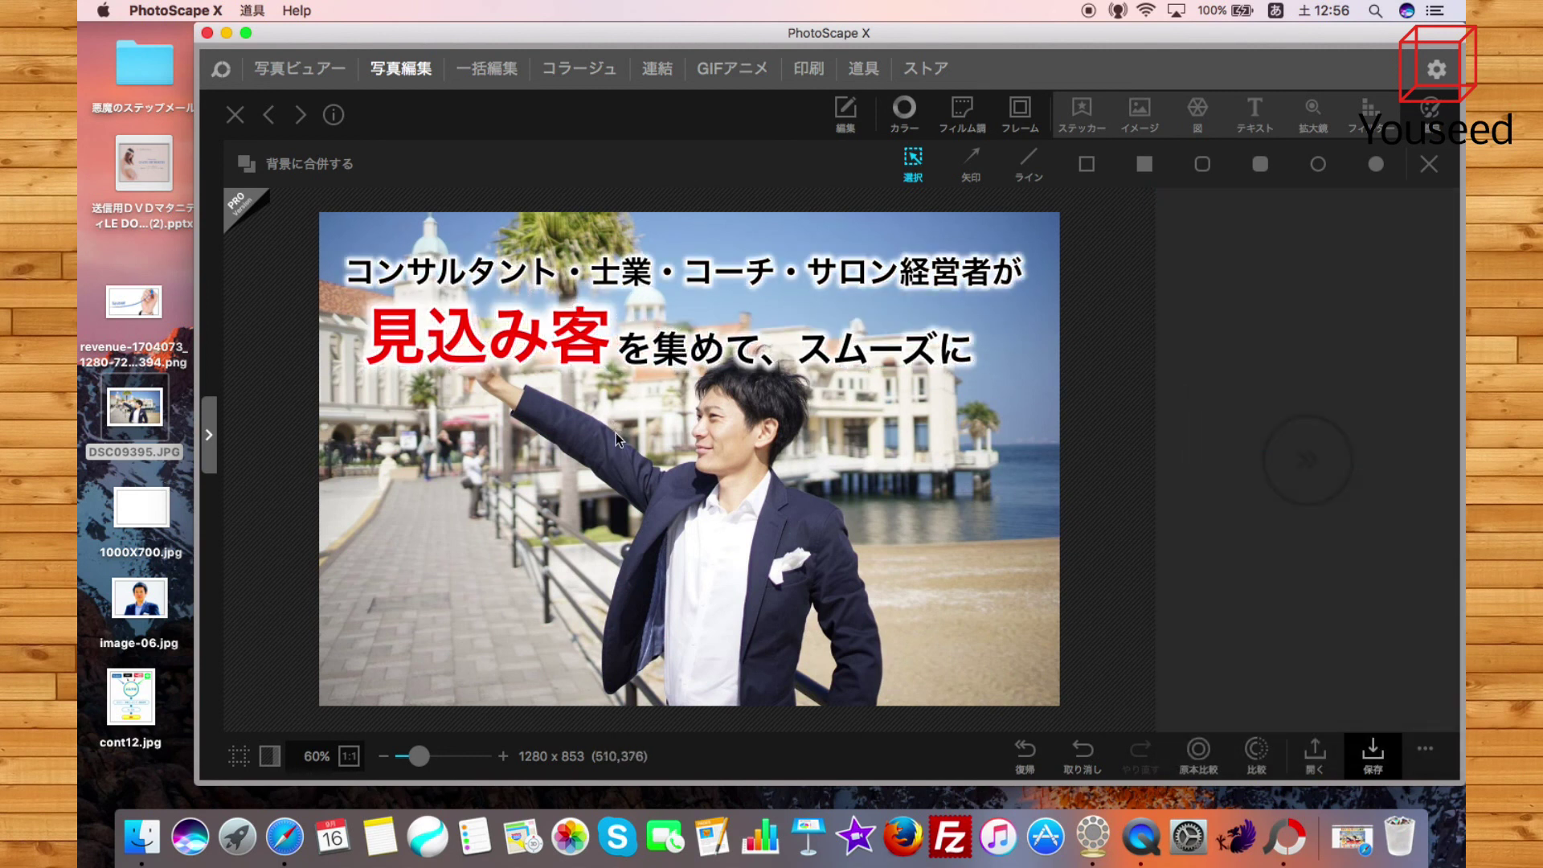
Cut スムーズ out of the black second-line text, leaving a gap before に, and shift the text slightly right
{"action": "left_click", "coordinate": [924, 350]}
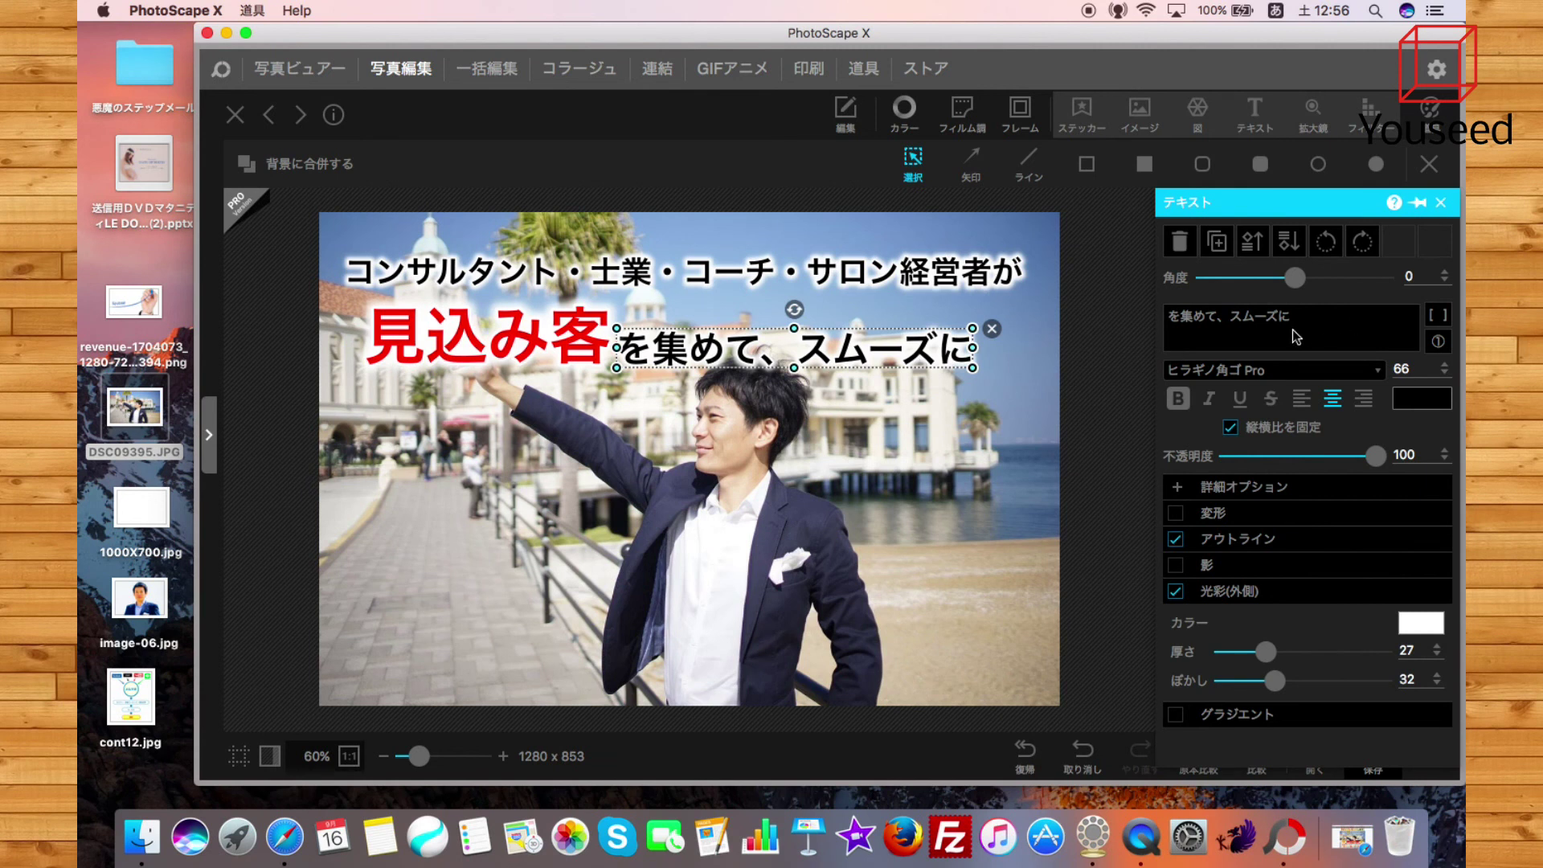
{"action": "left_click_drag", "start_coordinate": [1232, 321], "coordinate": [1277, 318]}
{"action": "key", "text": "super+c"}
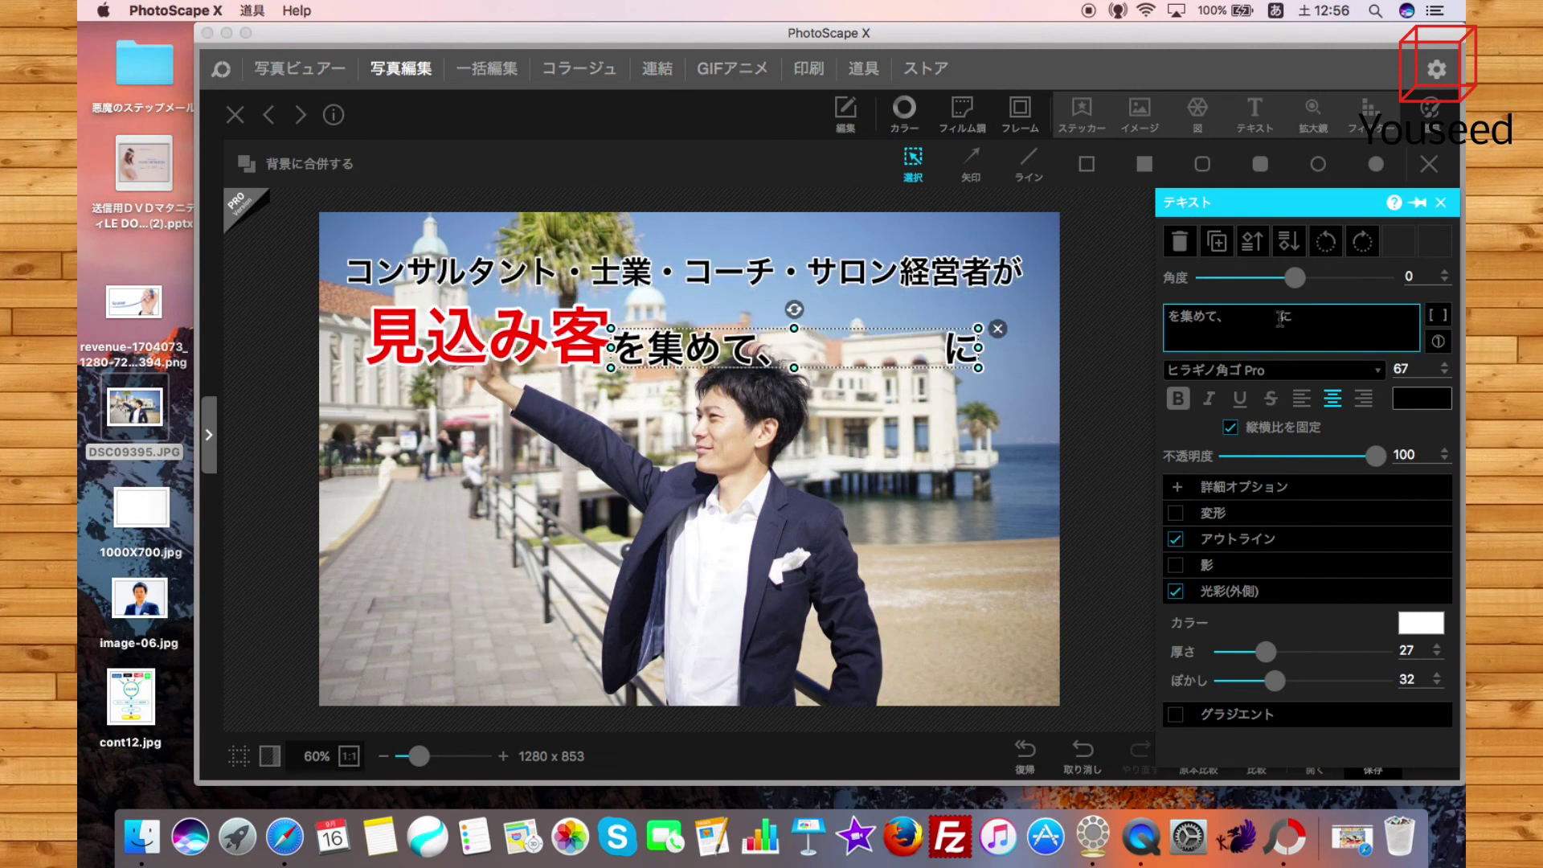
{"action": "left_click", "coordinate": [934, 442]}
{"action": "left_click", "coordinate": [857, 360]}
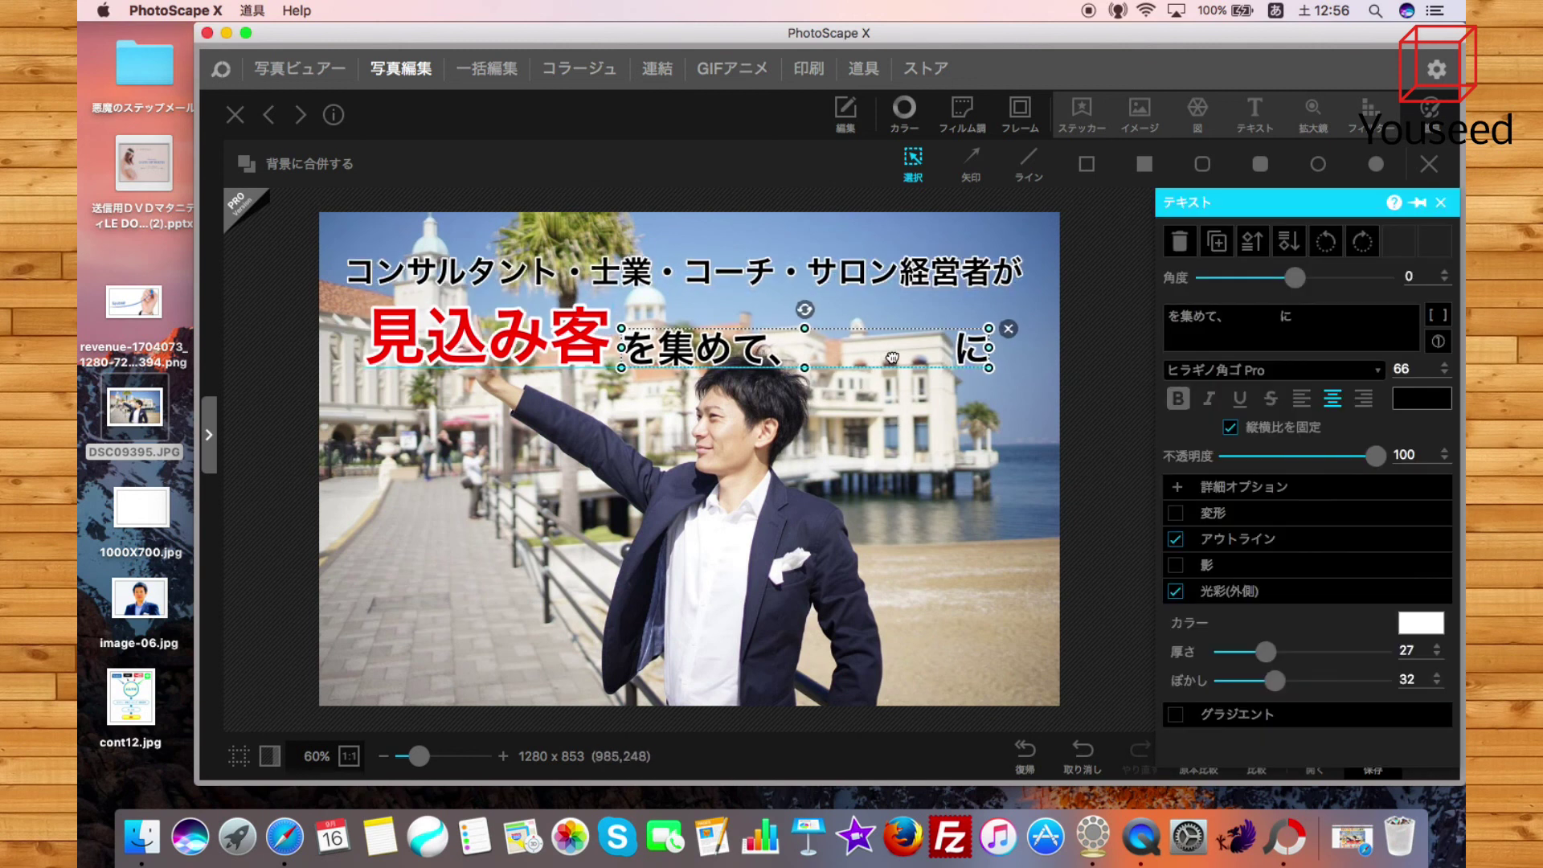
{"action": "left_click", "coordinate": [885, 464]}
Add a separate text reading スムーズに
{"action": "left_click", "coordinate": [1255, 111]}
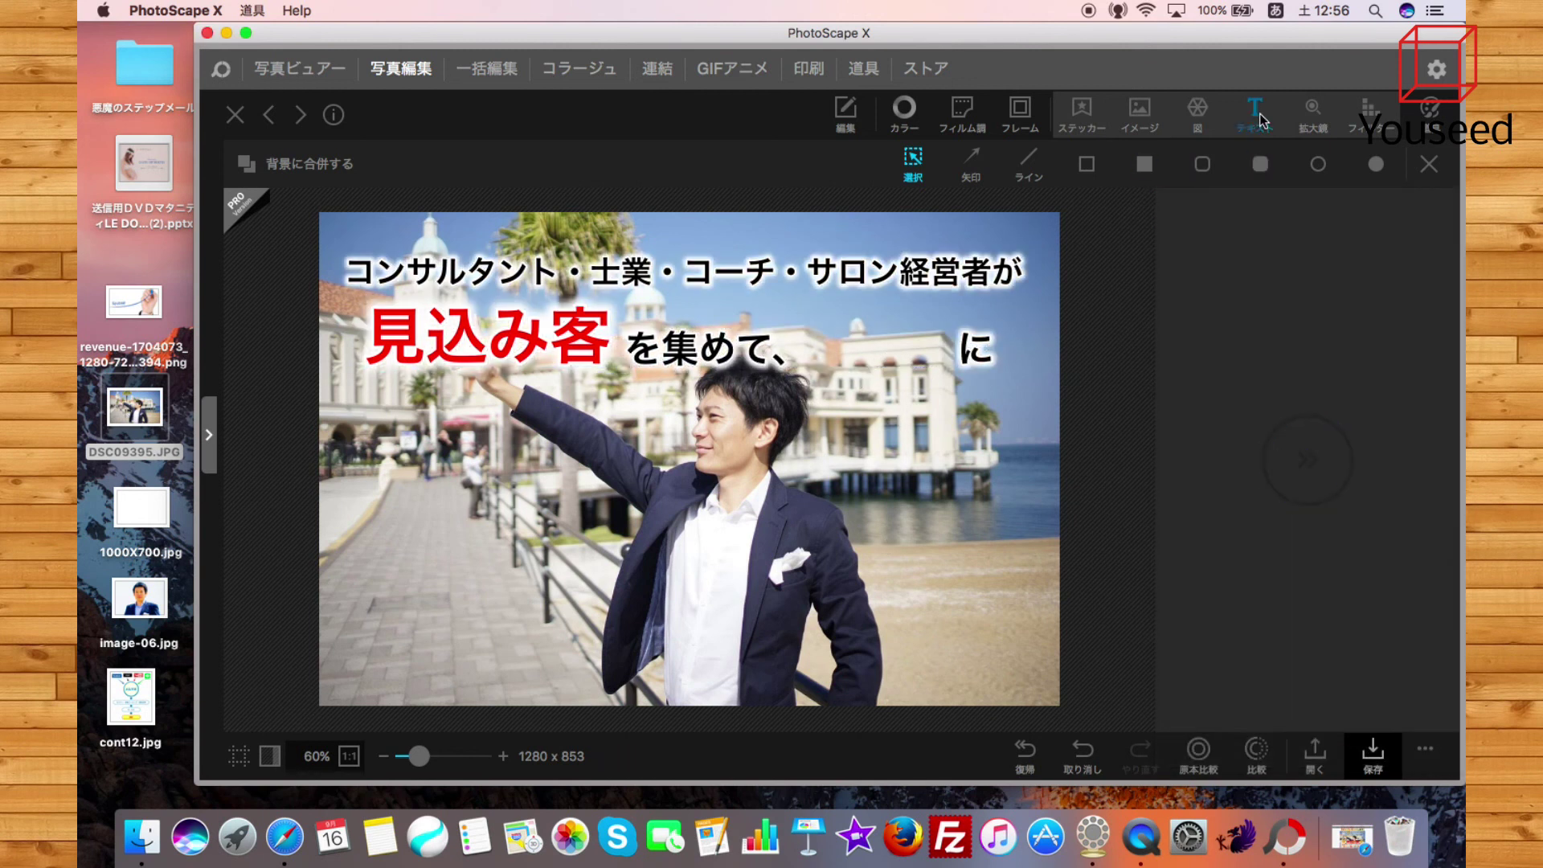
{"action": "left_click", "coordinate": [1216, 341]}
{"action": "key", "text": "super+v"}
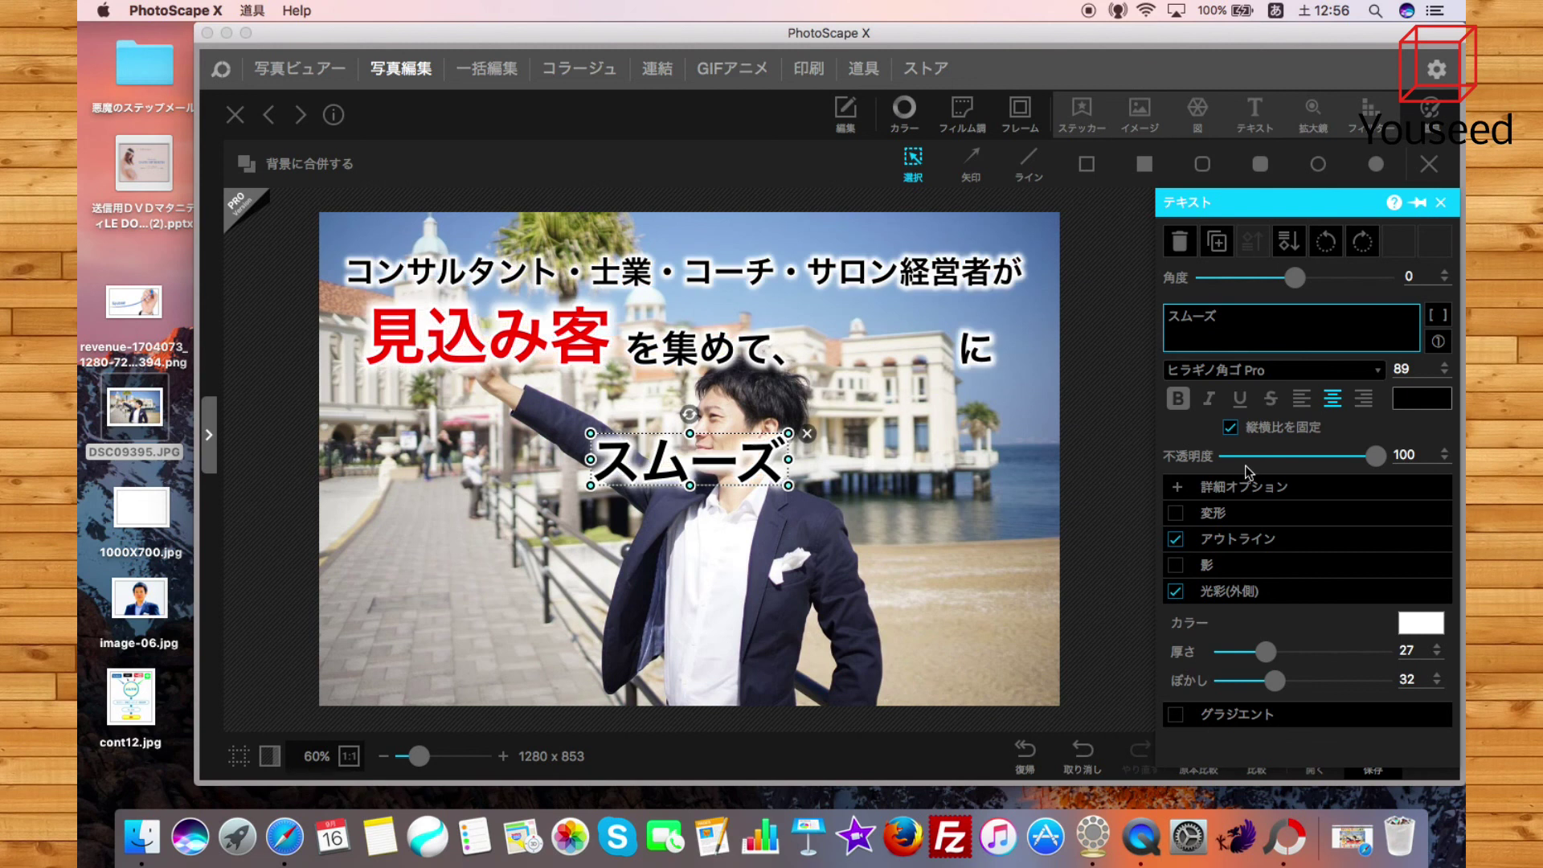
{"action": "left_click", "coordinate": [1230, 427]}
{"action": "type", "text": "に"}
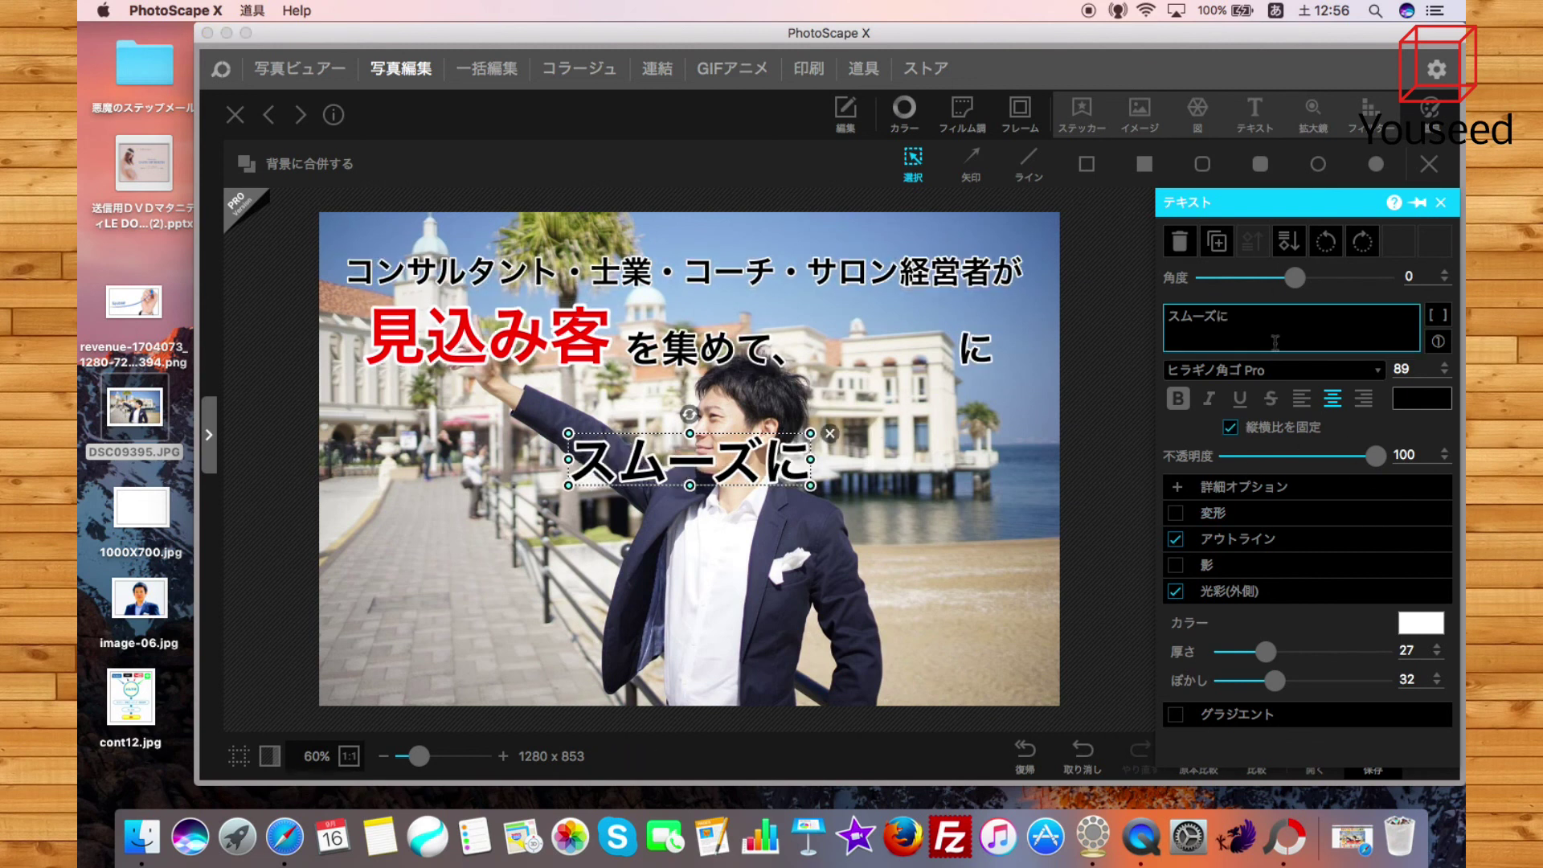
Color スムーズに yellow and give it a bright green outer glow
{"action": "left_click", "coordinate": [1435, 624]}
{"action": "left_click", "coordinate": [1112, 652]}
{"action": "left_click", "coordinate": [1432, 397]}
{"action": "left_click", "coordinate": [1422, 409]}
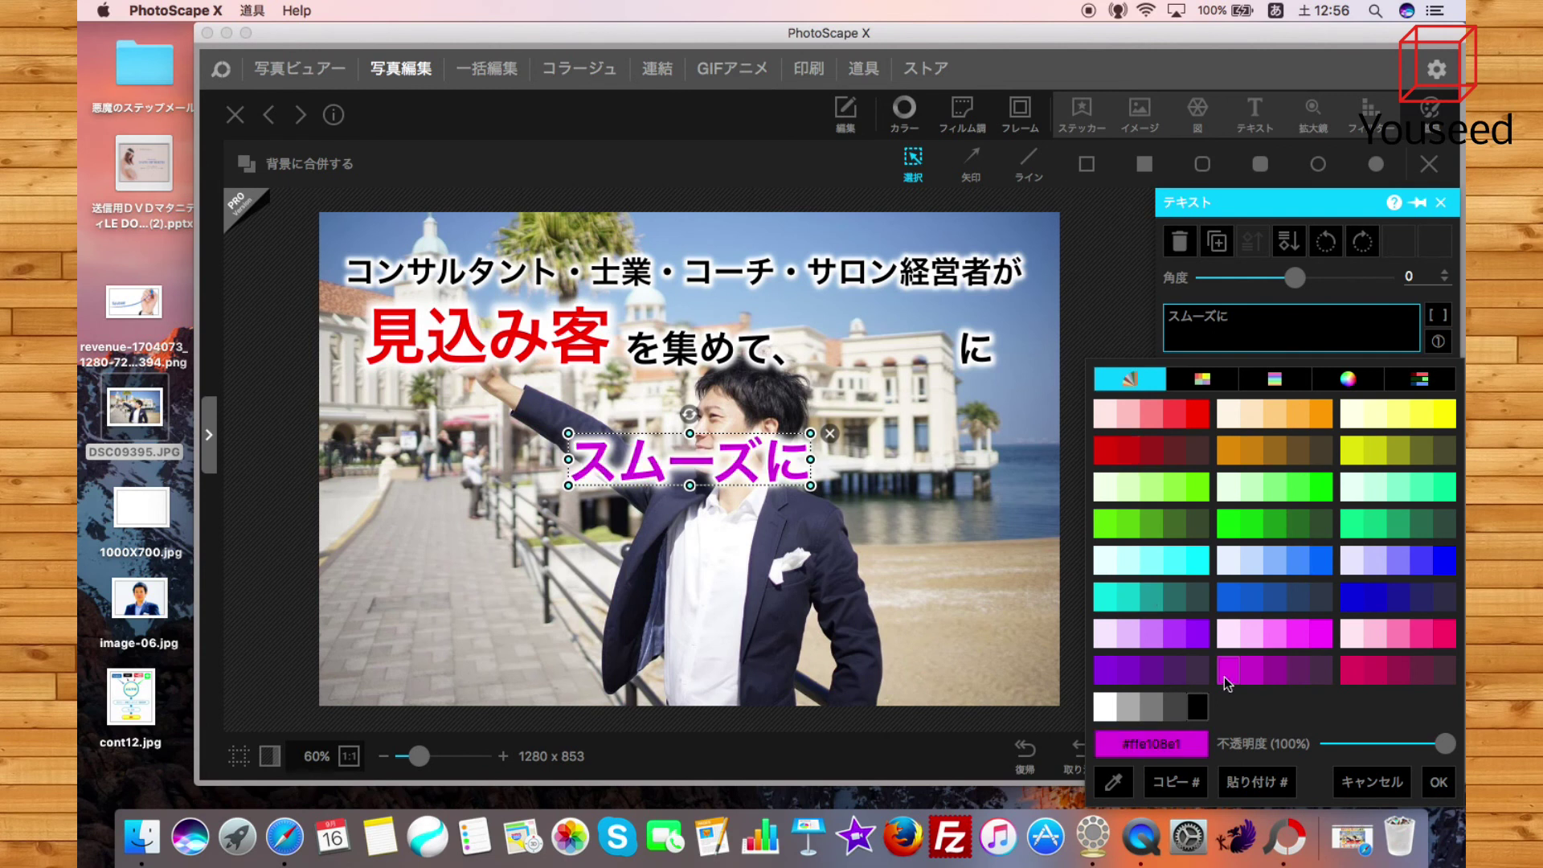
{"action": "left_click", "coordinate": [1441, 416]}
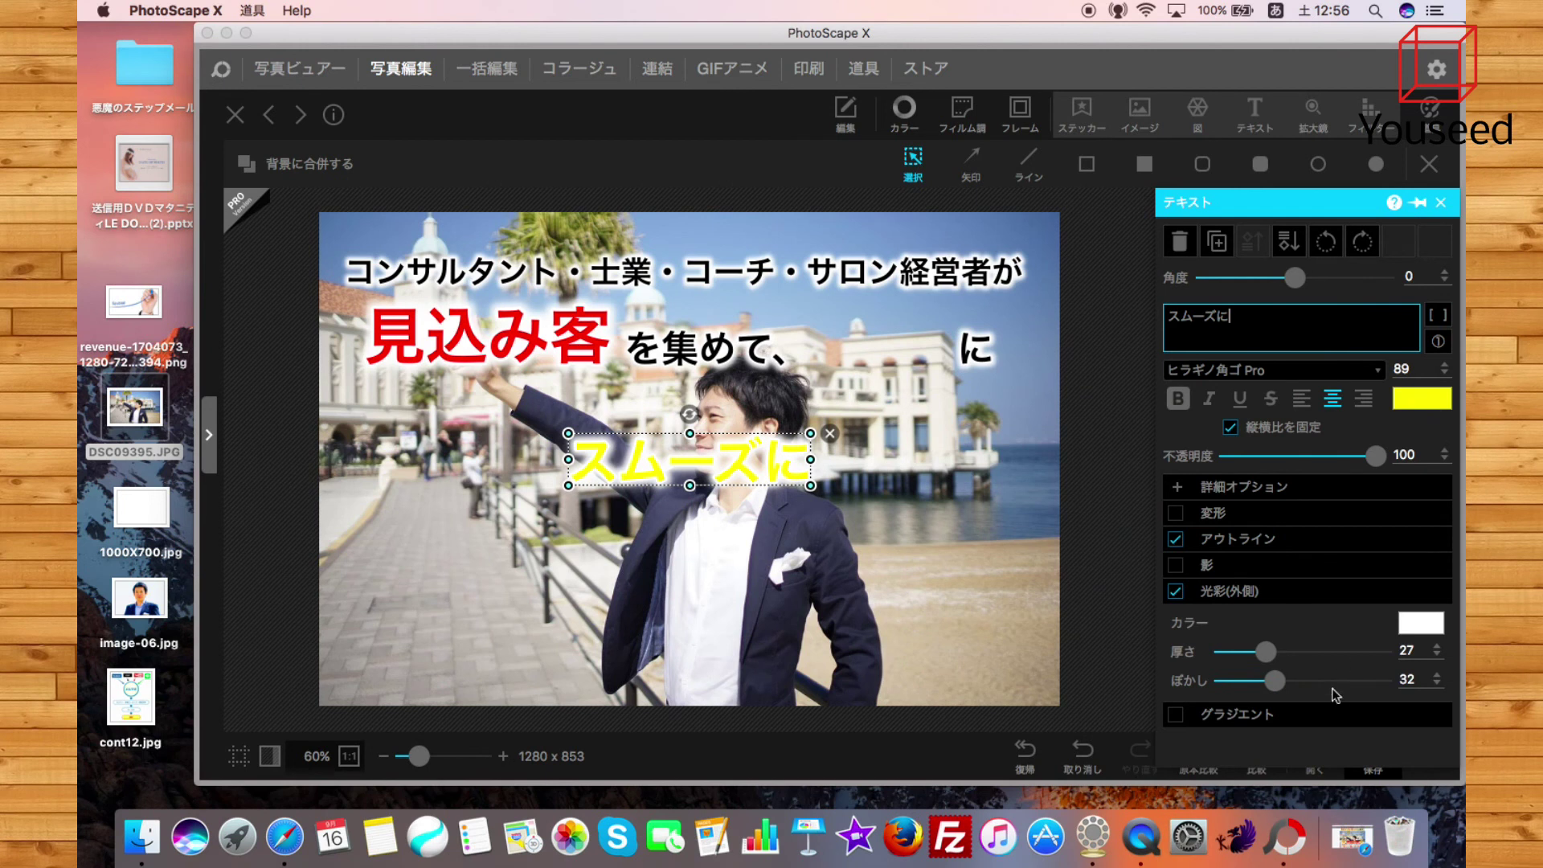
{"action": "left_click", "coordinate": [1422, 623]}
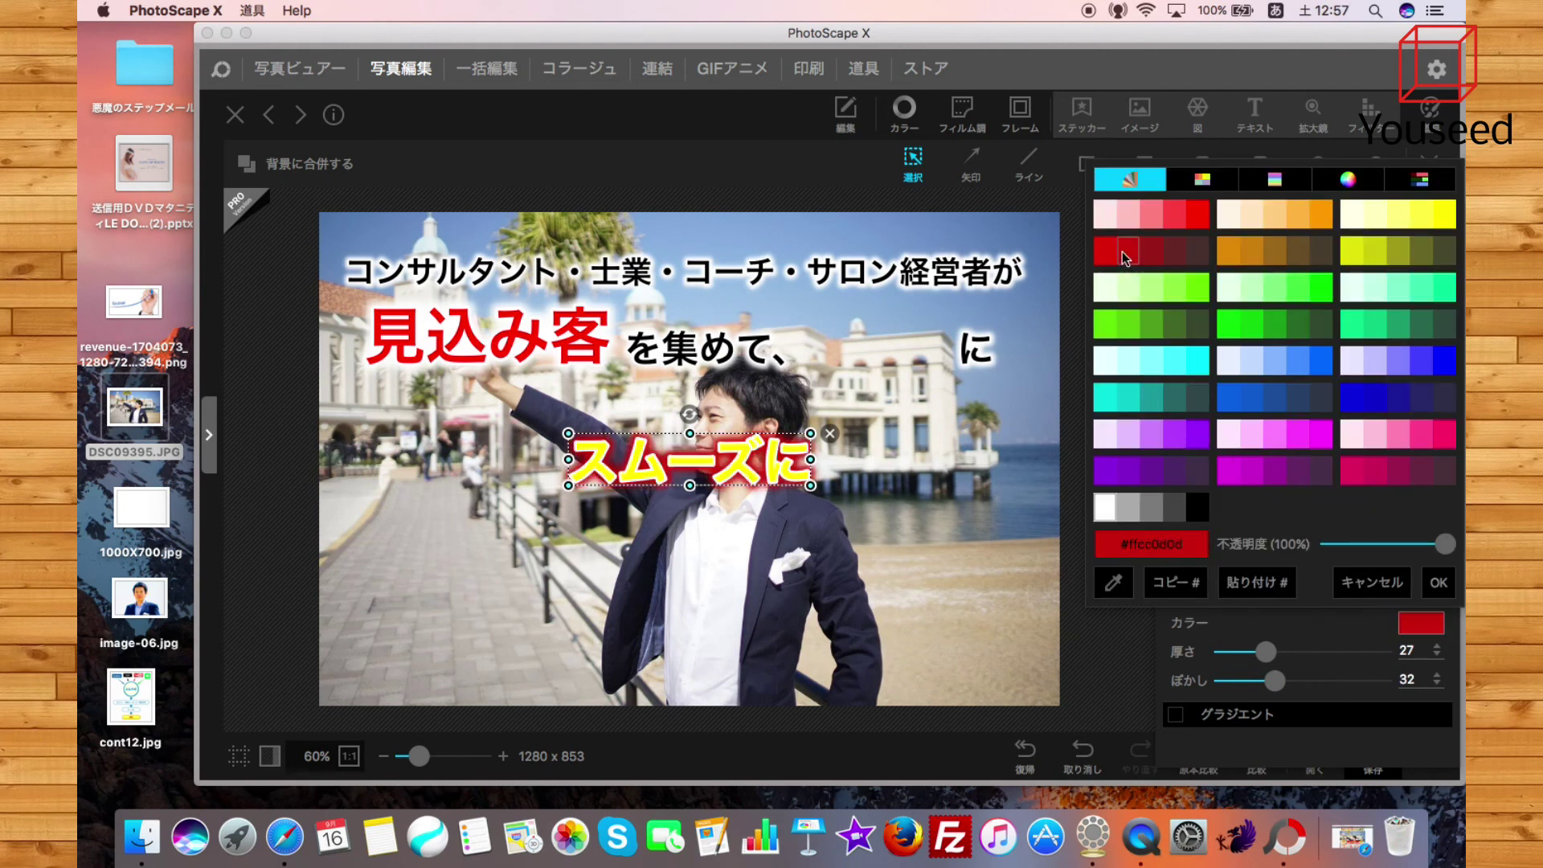
{"action": "left_click", "coordinate": [1248, 322]}
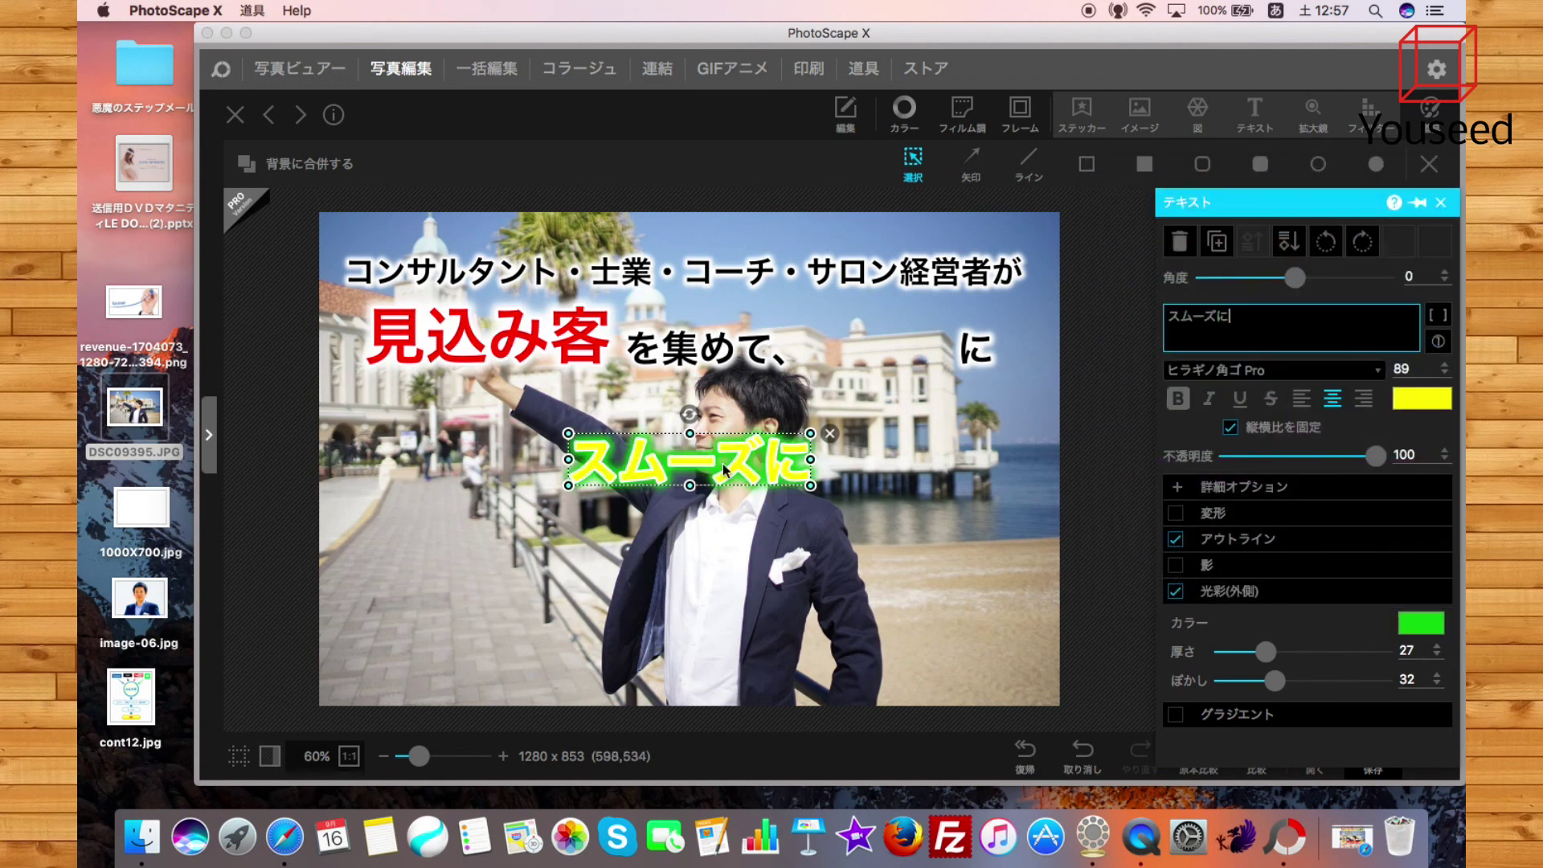
Trim the black second-line text to を集めて、 beside the red word and place the yellow スムーズに right after it
{"action": "left_click", "coordinate": [954, 361]}
{"action": "left_click_drag", "start_coordinate": [1284, 319], "coordinate": [1230, 319]}
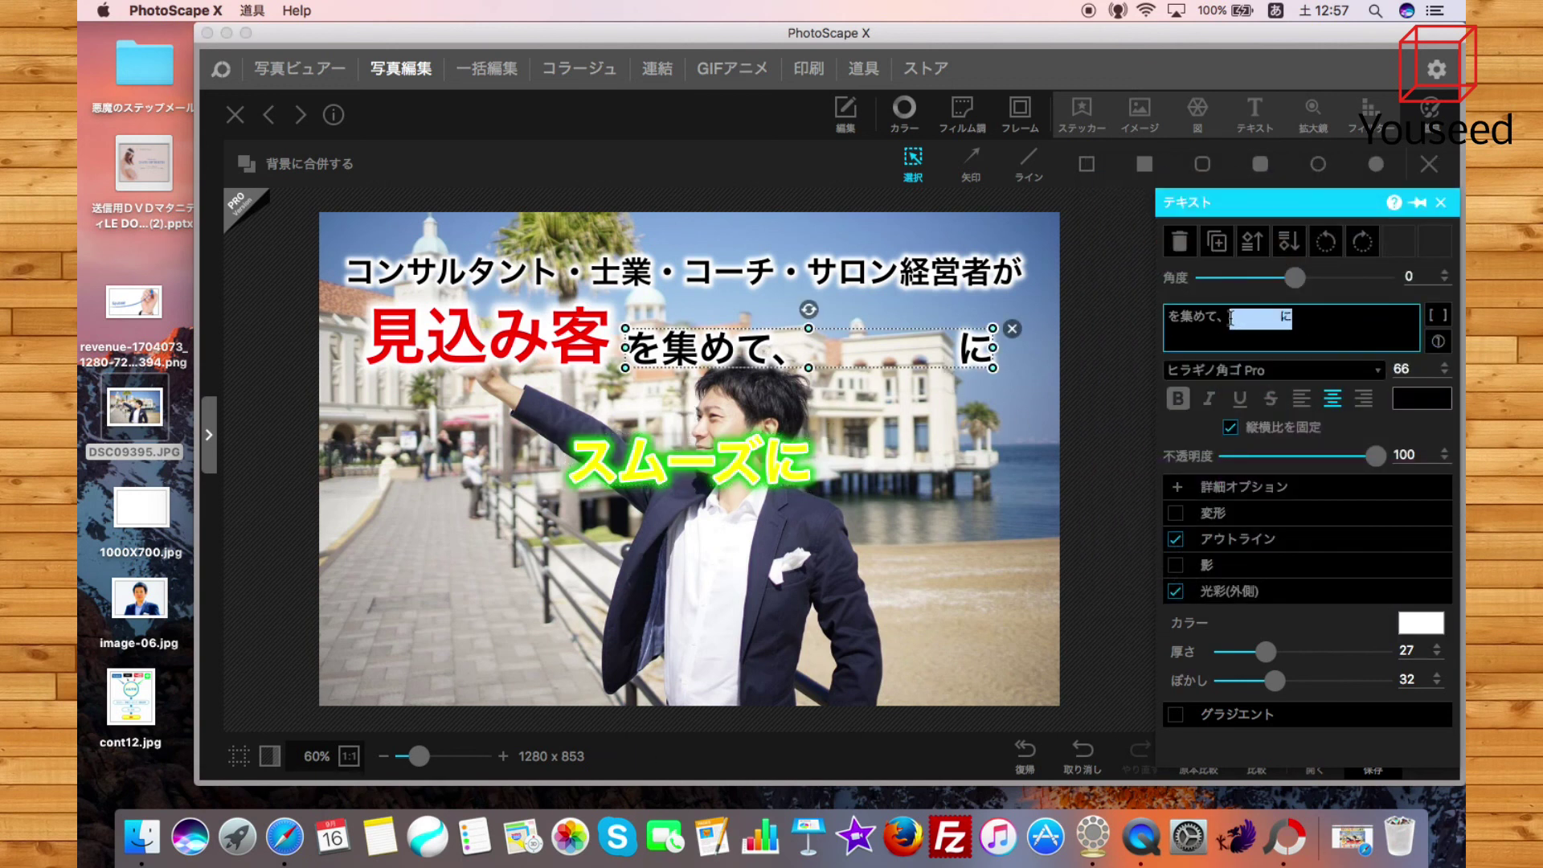
{"action": "key", "text": "BackSpace"}
{"action": "left_click_drag", "start_coordinate": [802, 350], "coordinate": [689, 353]}
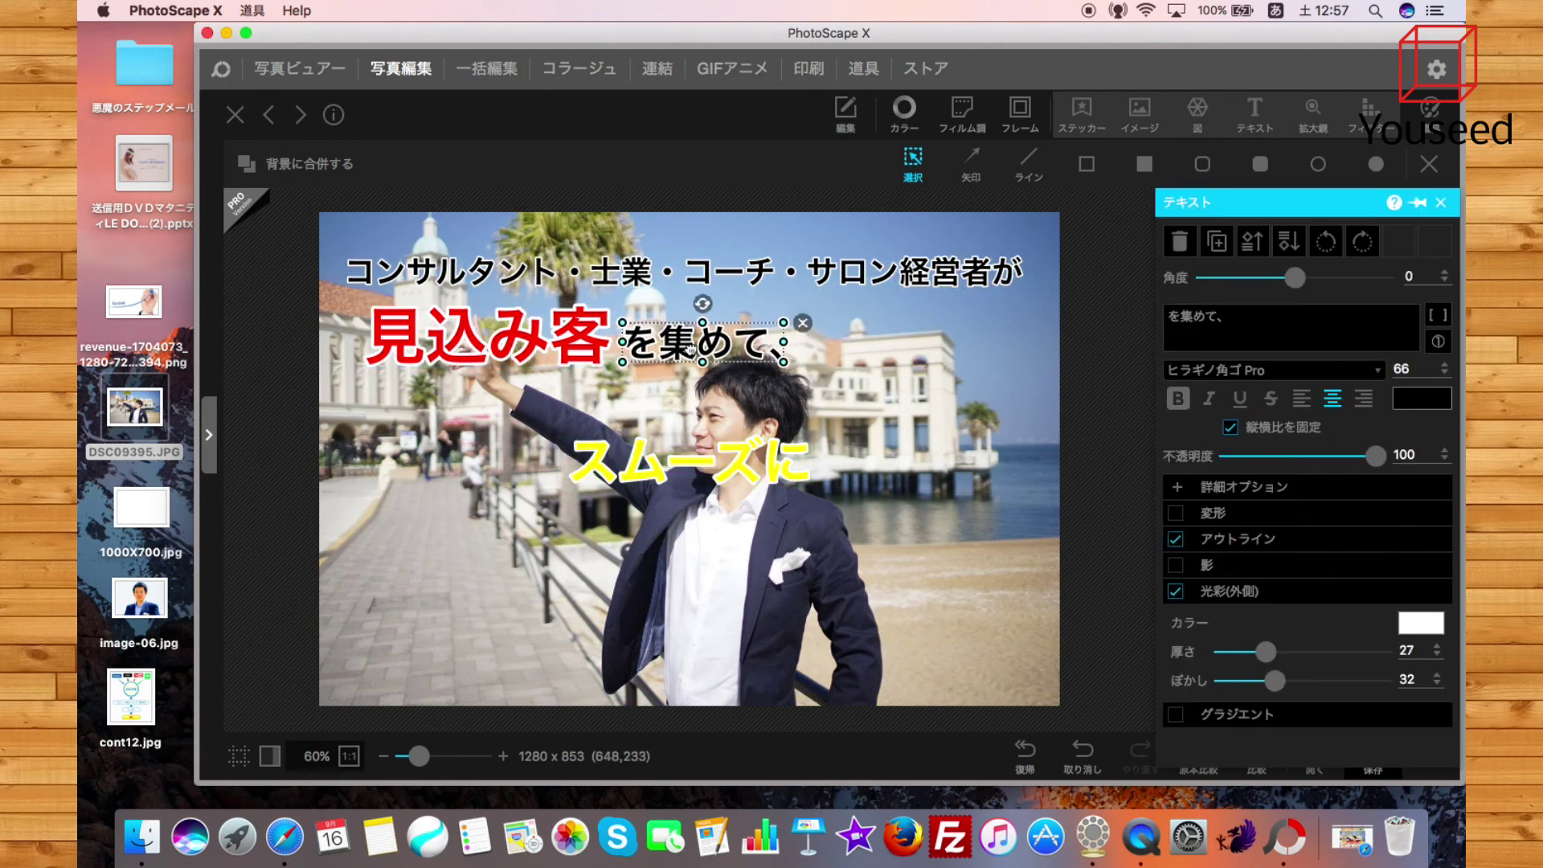
{"action": "left_click_drag", "start_coordinate": [703, 469], "coordinate": [921, 342]}
{"action": "left_click", "coordinate": [894, 510]}
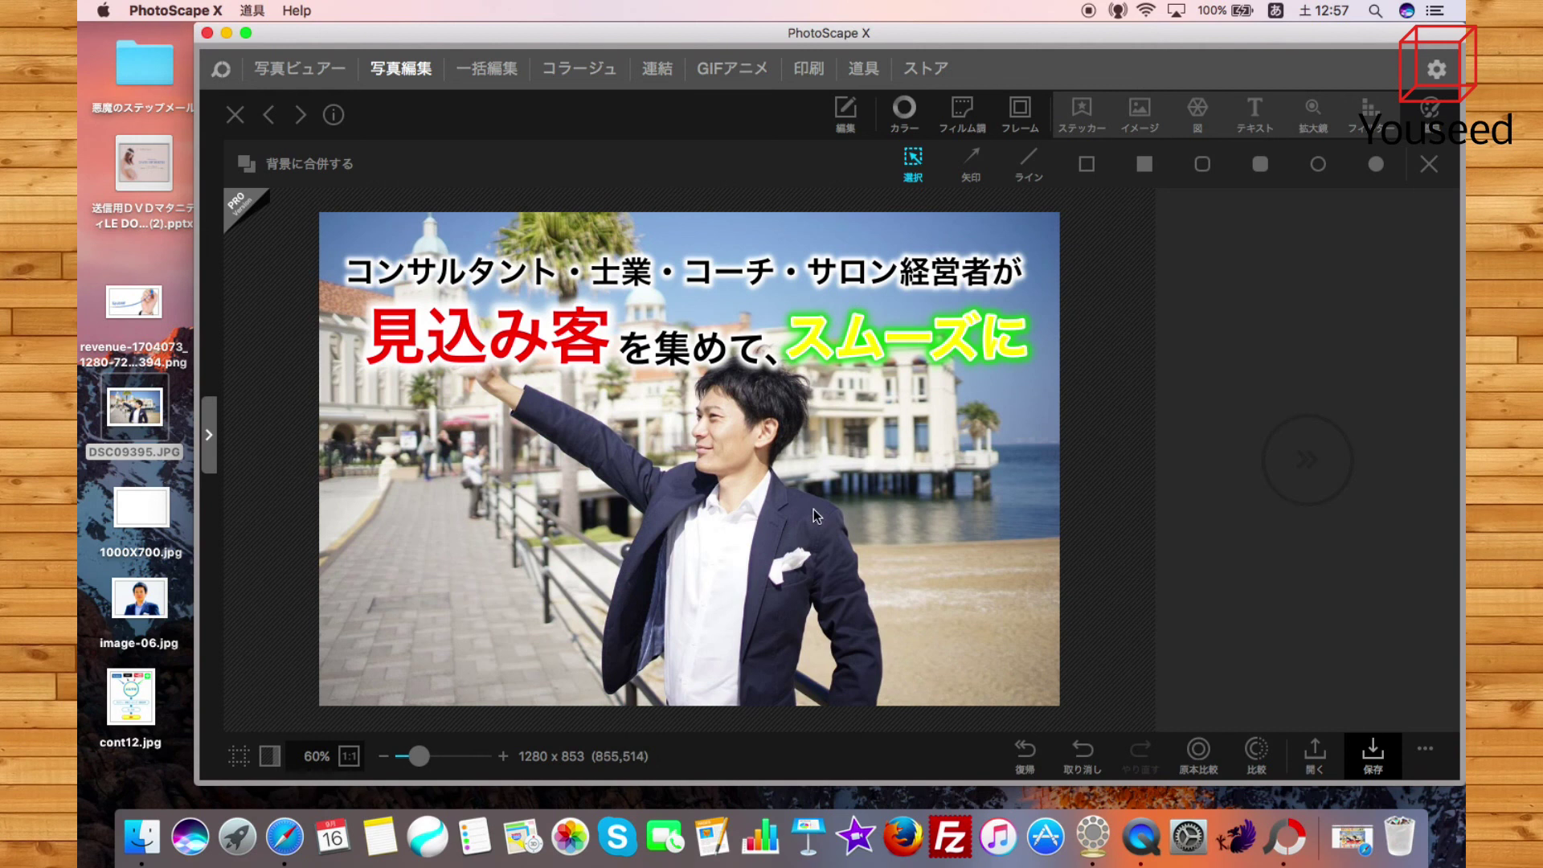
Check the reference header's third line in Safari, then add a new text in PhotoScape X with black fill and white outer glow
{"action": "left_click", "coordinate": [290, 837]}
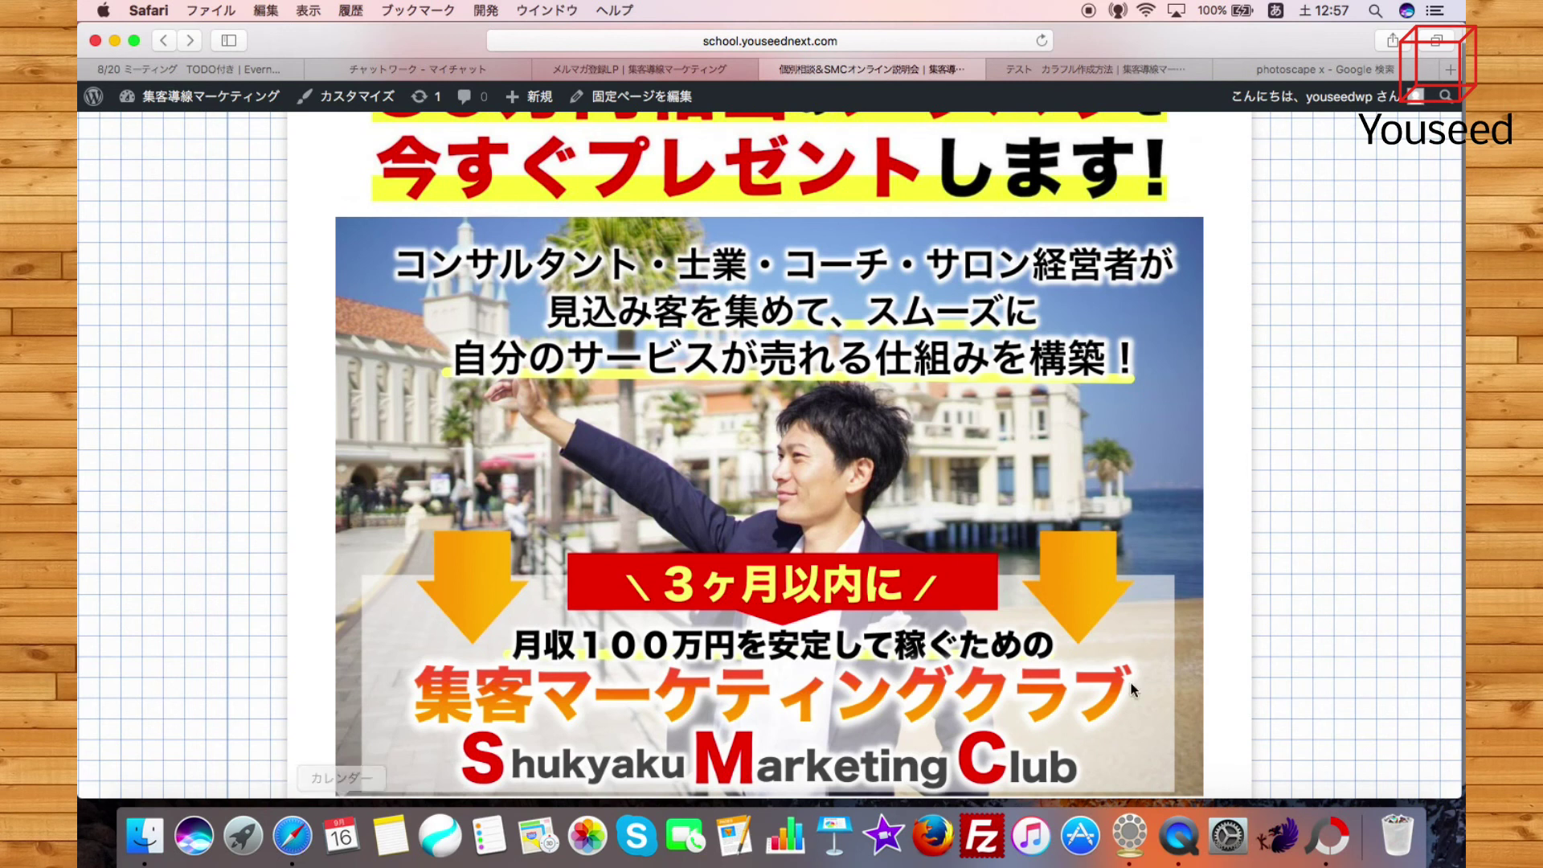
{"action": "left_click", "coordinate": [1328, 840]}
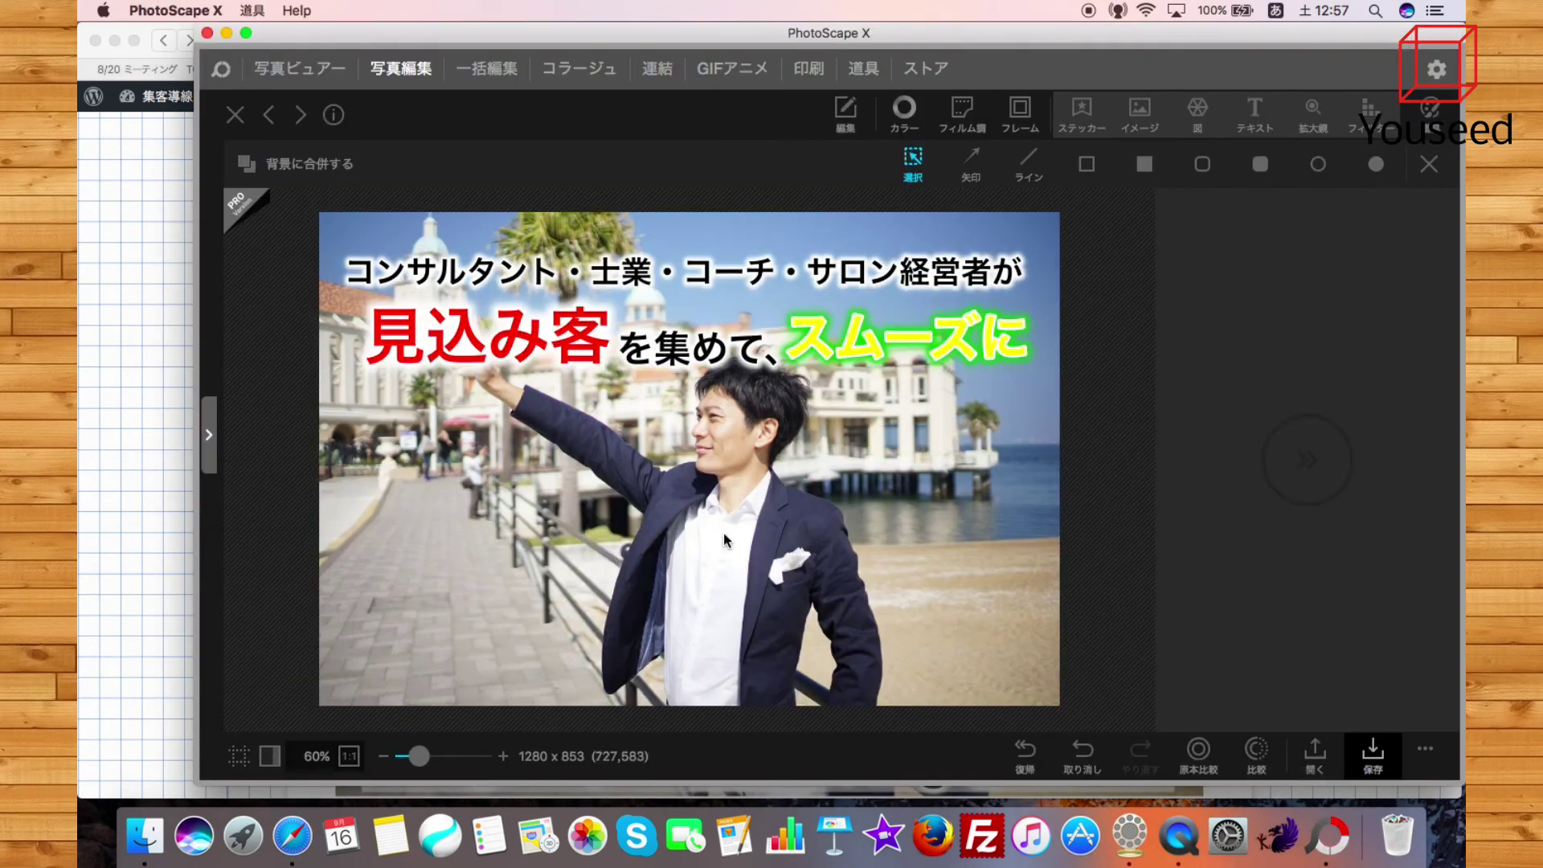
{"action": "left_click", "coordinate": [1256, 114]}
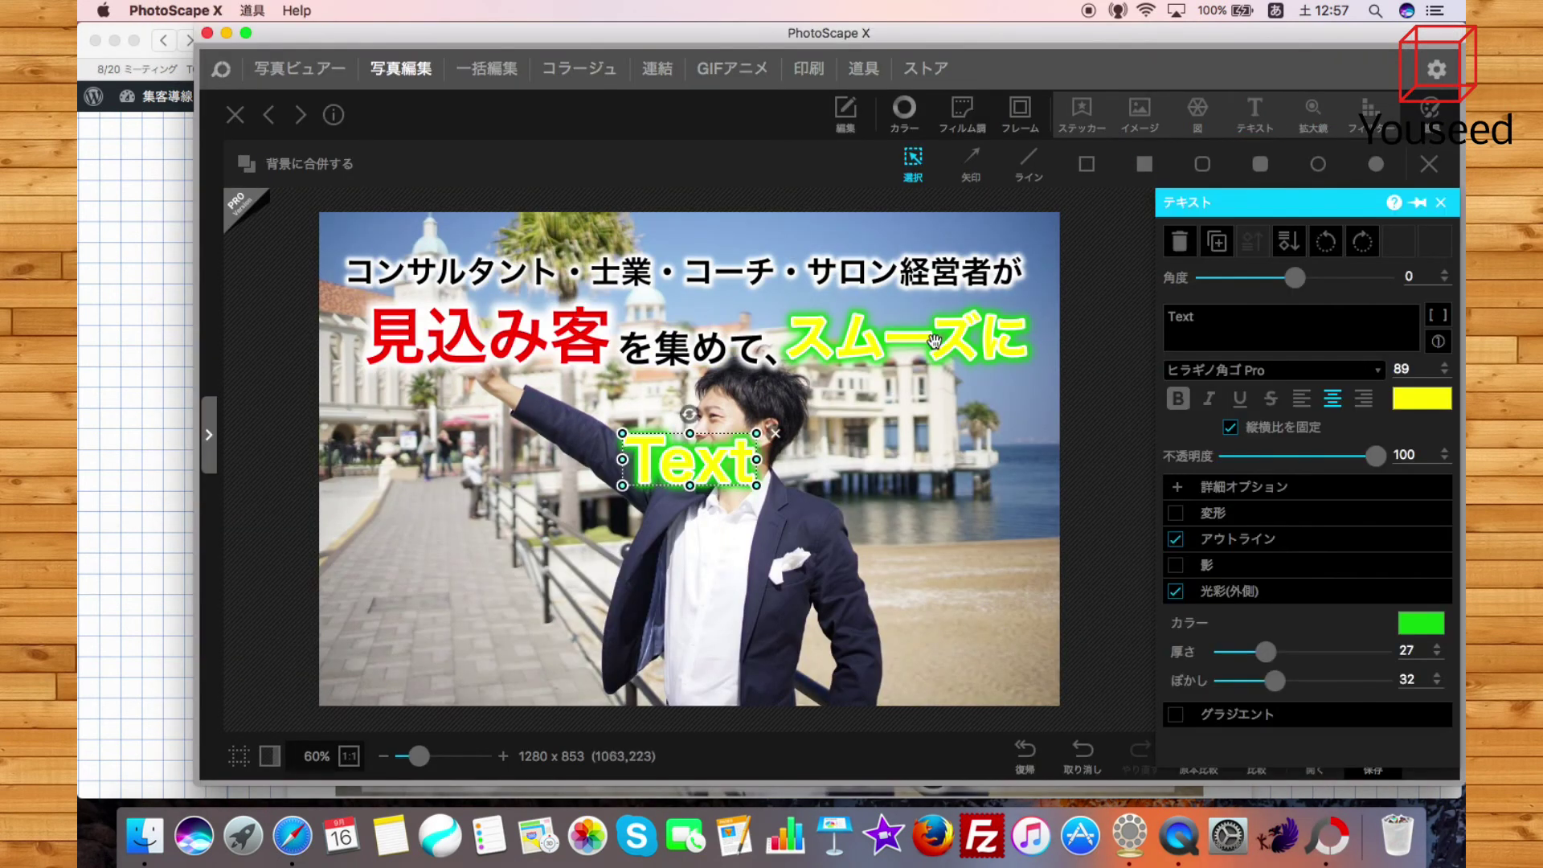
{"action": "left_click", "coordinate": [1411, 401]}
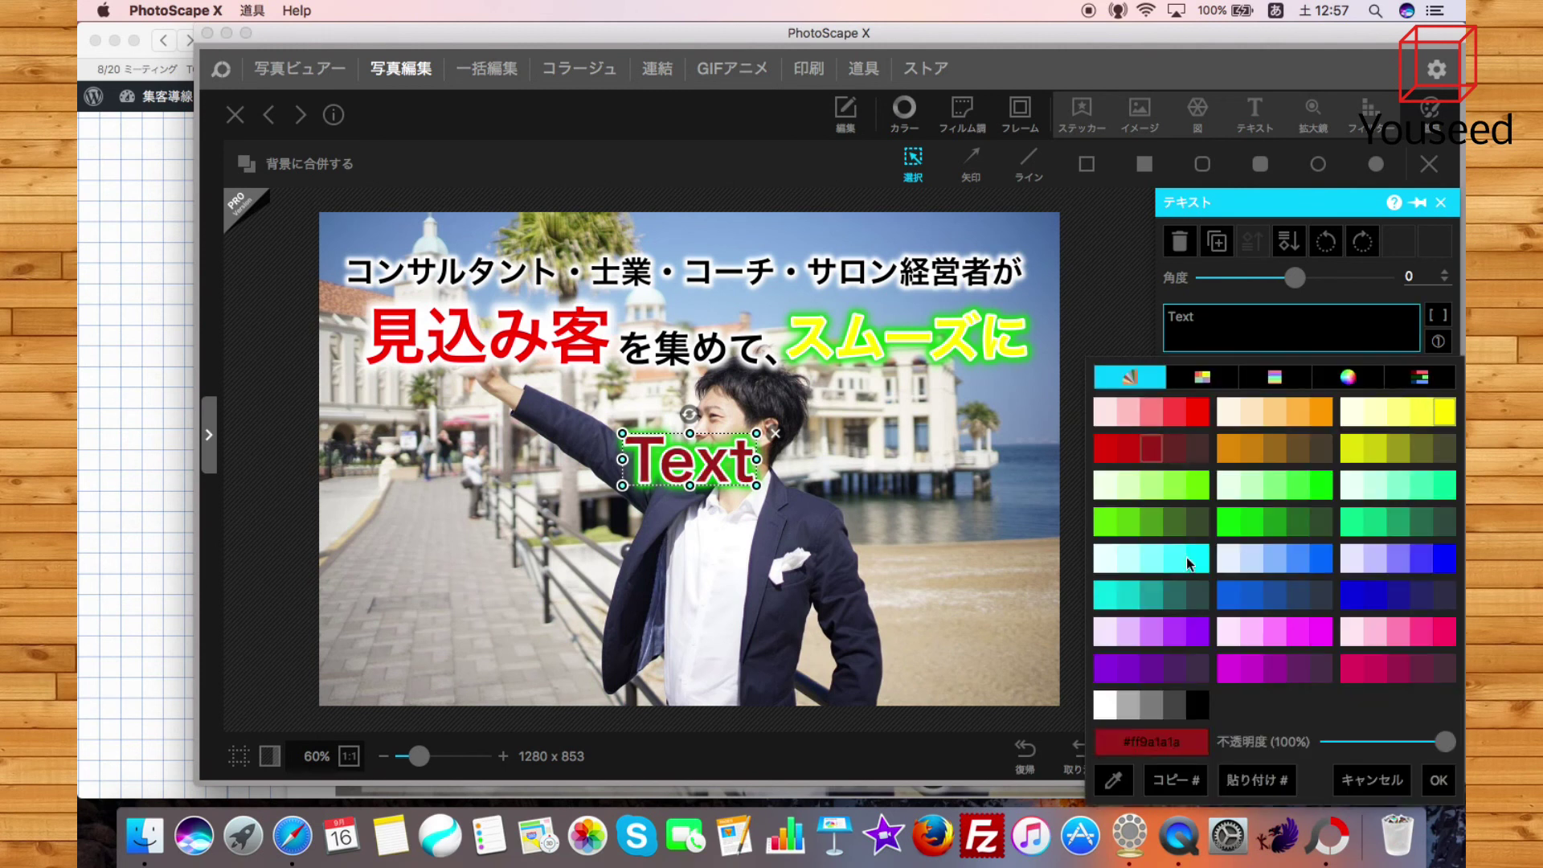
{"action": "left_click", "coordinate": [1205, 706]}
{"action": "left_click", "coordinate": [1429, 629]}
{"action": "left_click", "coordinate": [1141, 494]}
Make the new text read 自分のサービスが売れる仕組みを構築！
{"action": "left_click_drag", "start_coordinate": [1208, 333], "coordinate": [1113, 312]}
{"action": "type", "text": "自分の"}
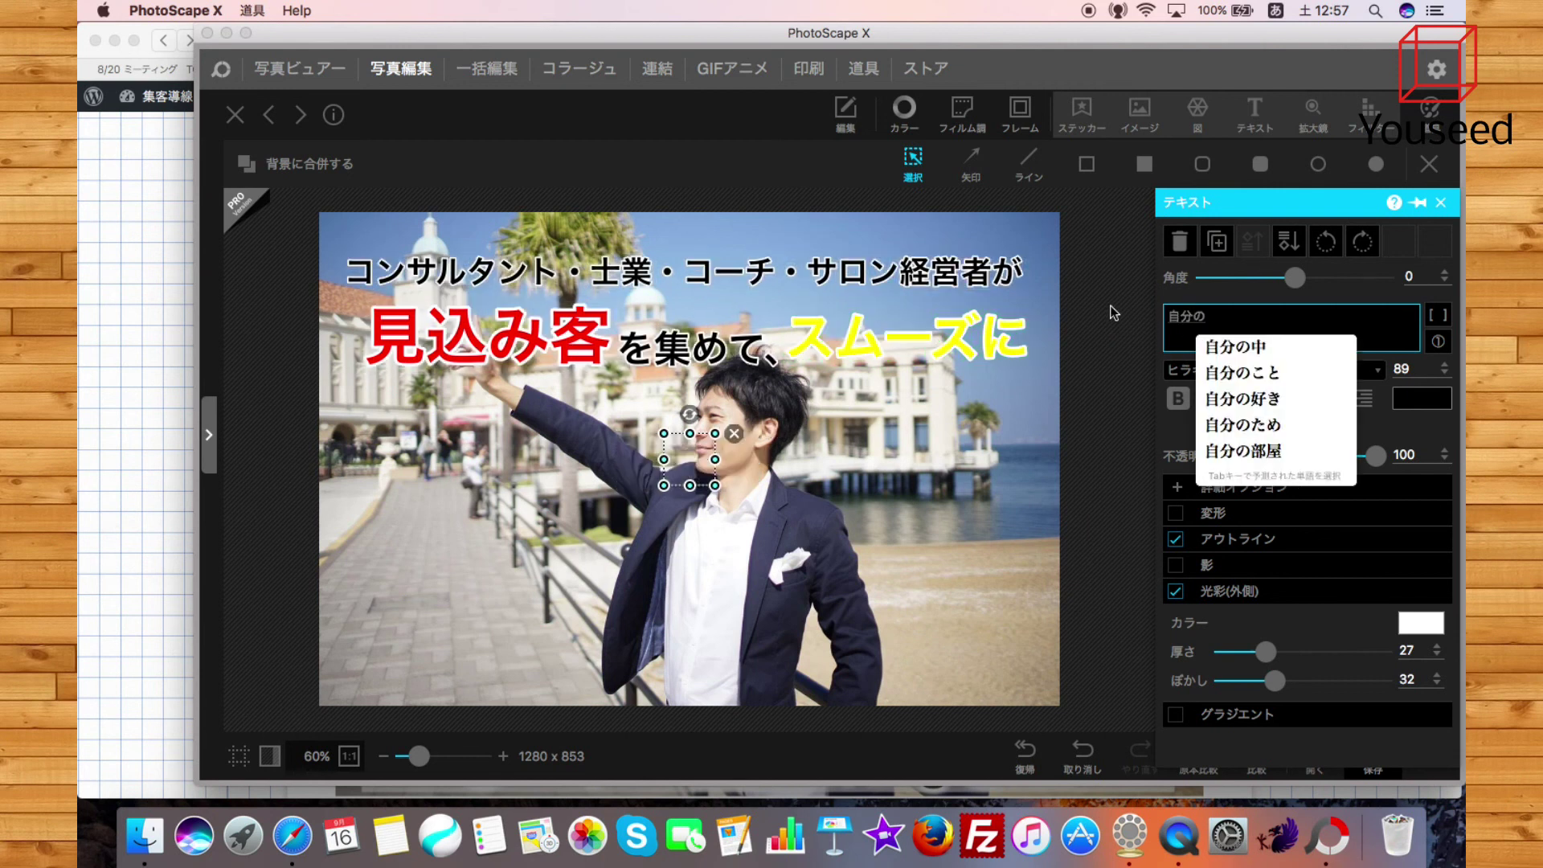
{"action": "key", "text": "Return"}
{"action": "type", "text": "さービスが"}
{"action": "key", "text": "Return"}
{"action": "type", "text": "うれ"}
{"action": "key", "text": "Return"}
{"action": "type", "text": "しk"}
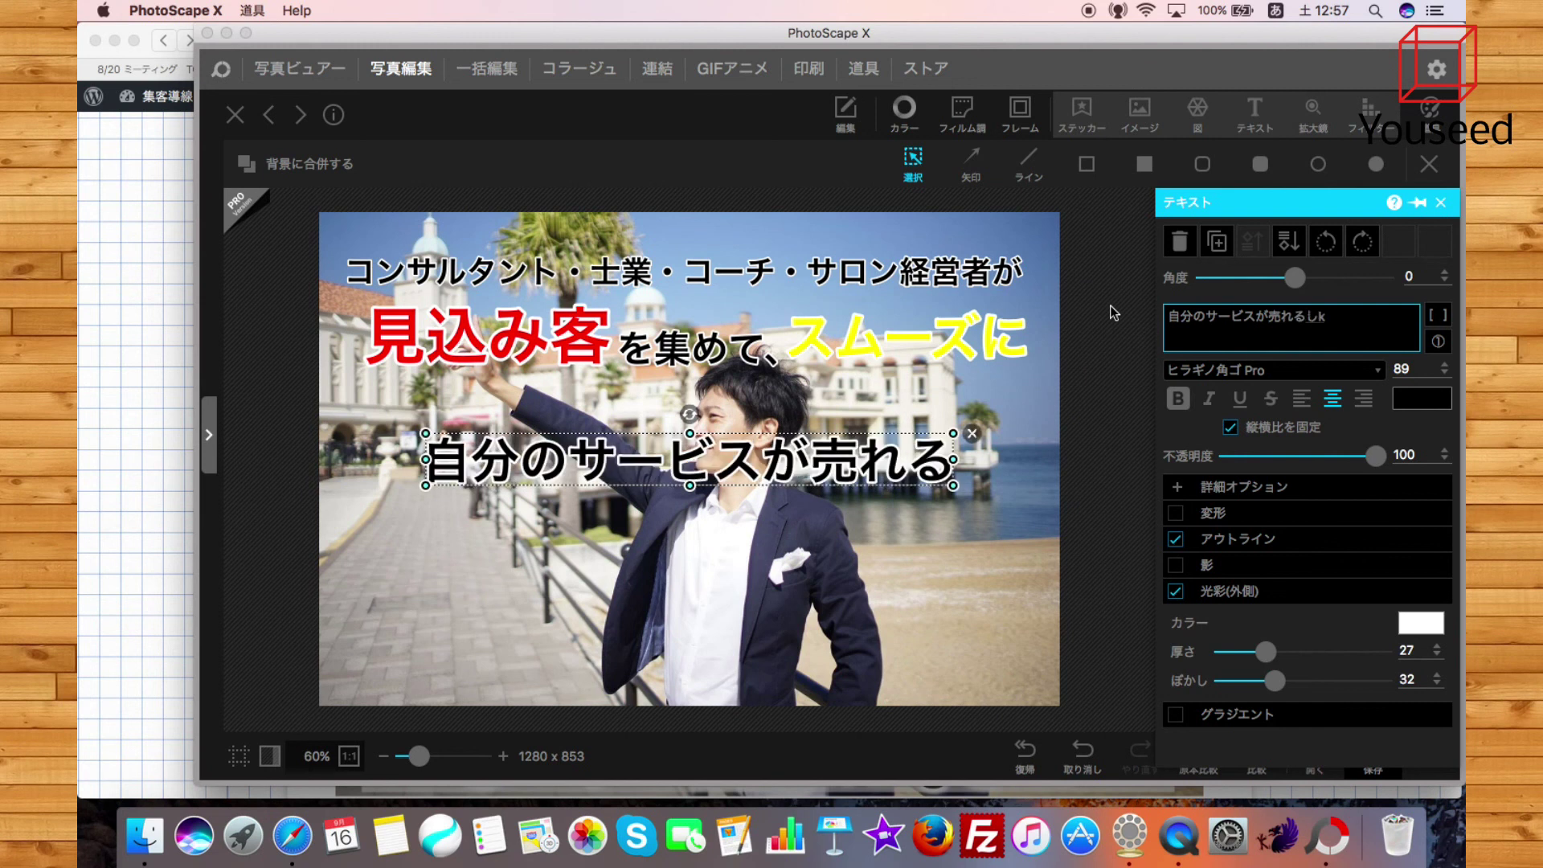
{"action": "key", "text": "BackSpace"}
{"action": "key", "text": "BackSpace"}
{"action": "key", "text": "BackSpace"}
{"action": "key", "text": "BackSpace"}
{"action": "key", "text": "BackSpace"}
{"action": "type", "text": "s"}
{"action": "key", "text": "Return"}
{"action": "type", "text": "こ"}
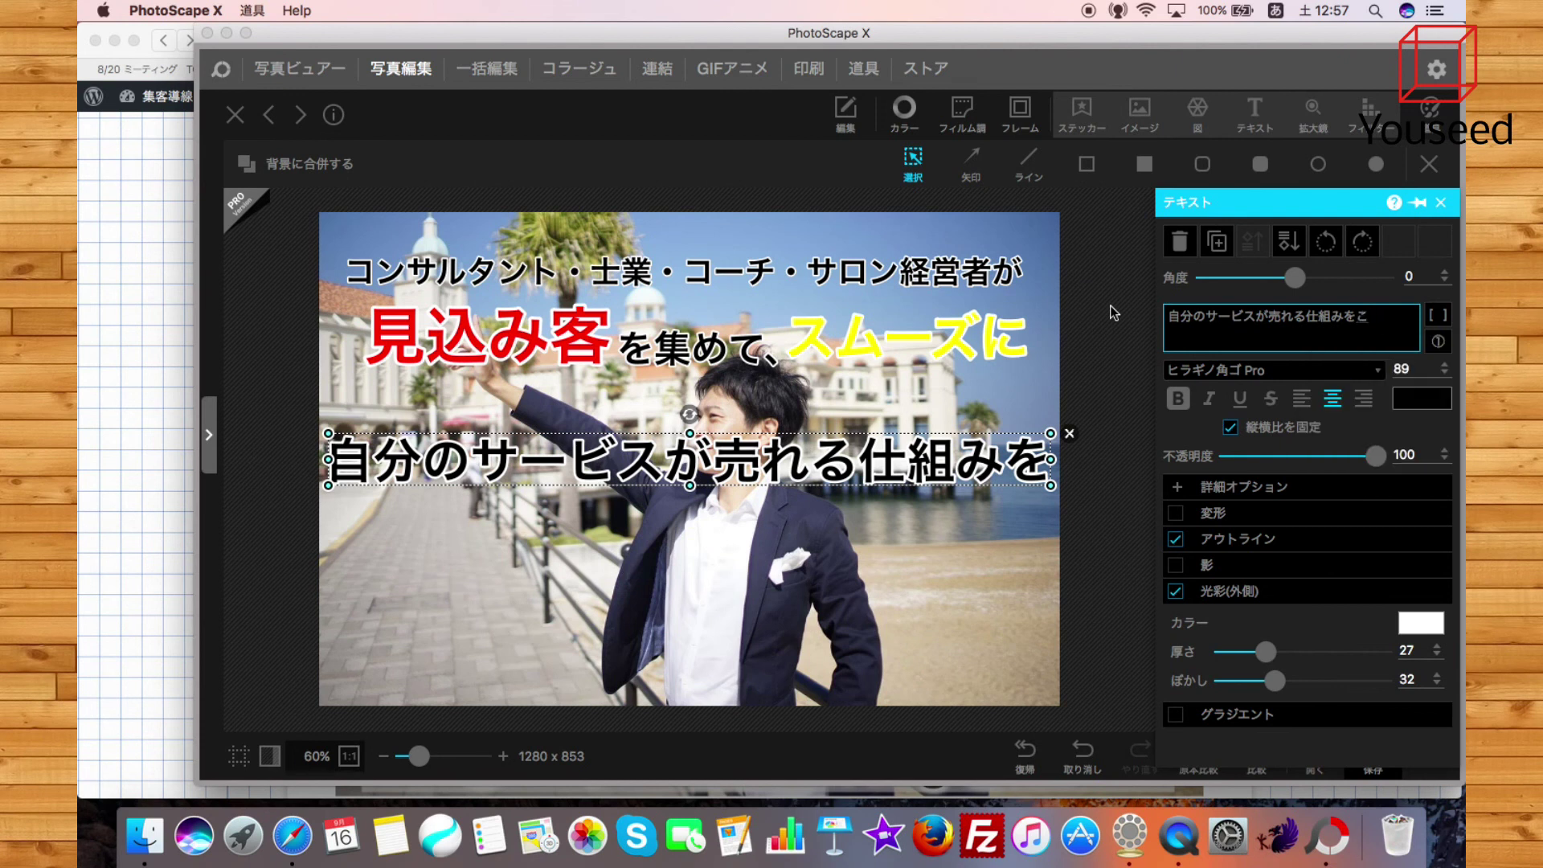
{"action": "type", "text": "うちいうちく"}
{"action": "key", "text": "space"}
{"action": "key", "text": "Return"}
{"action": "type", "text": "!"}
{"action": "key", "text": "Return"}
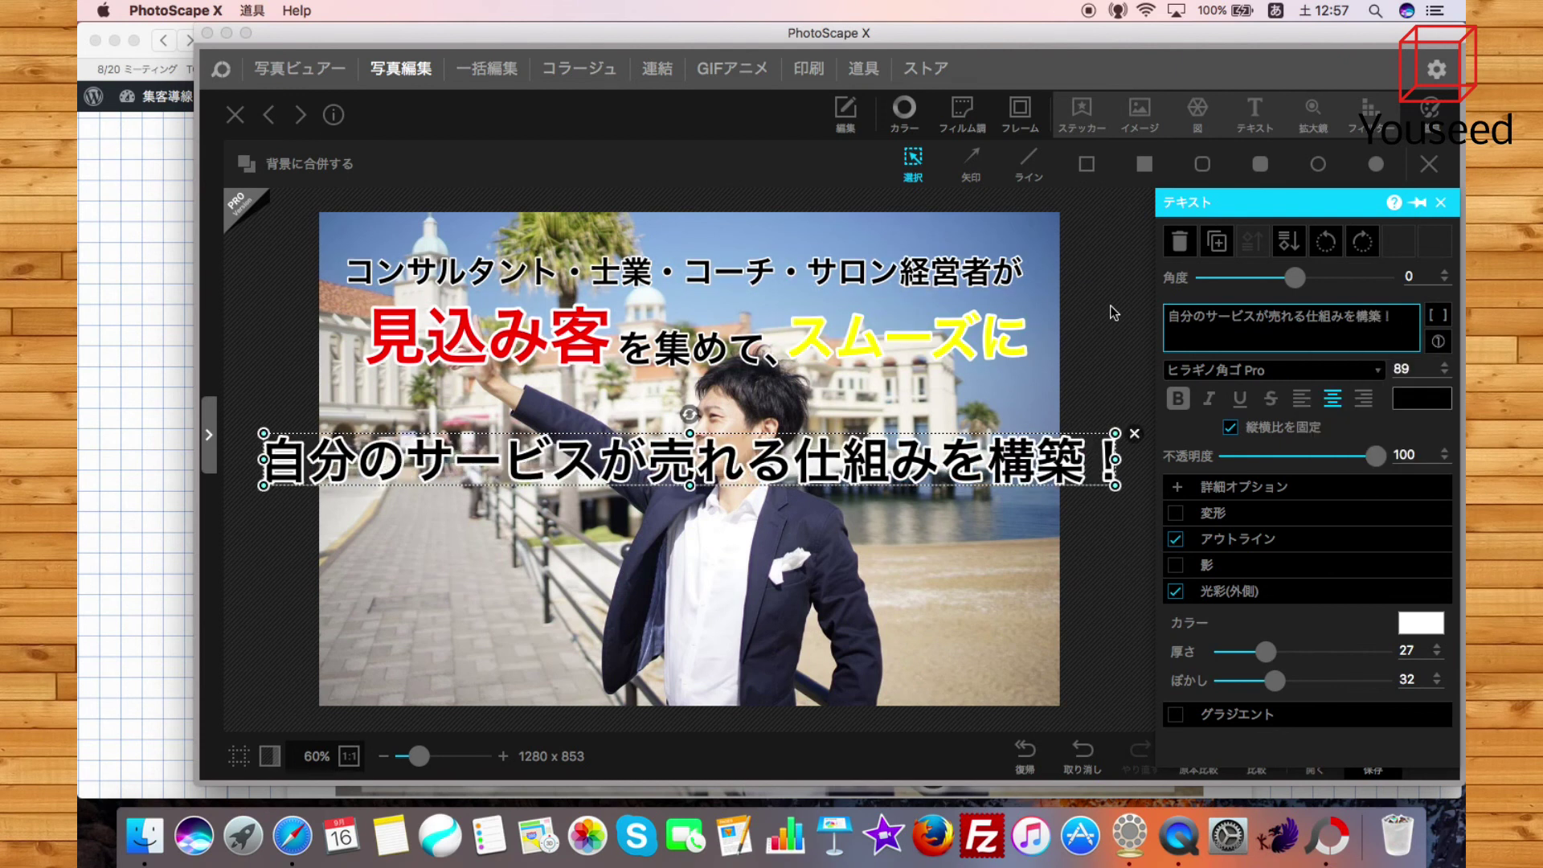
Shrink the third text line to font size 75 and place it below the second line
{"action": "left_click_drag", "start_coordinate": [1121, 492], "coordinate": [987, 477]}
{"action": "left_click_drag", "start_coordinate": [839, 466], "coordinate": [914, 413]}
{"action": "left_click", "coordinate": [858, 528]}
Move the heading up to the photo's upper edge and shift all three second-line pieces up together beneath it
{"action": "left_click_drag", "start_coordinate": [813, 287], "coordinate": [814, 253]}
{"action": "left_click", "coordinate": [706, 347]}
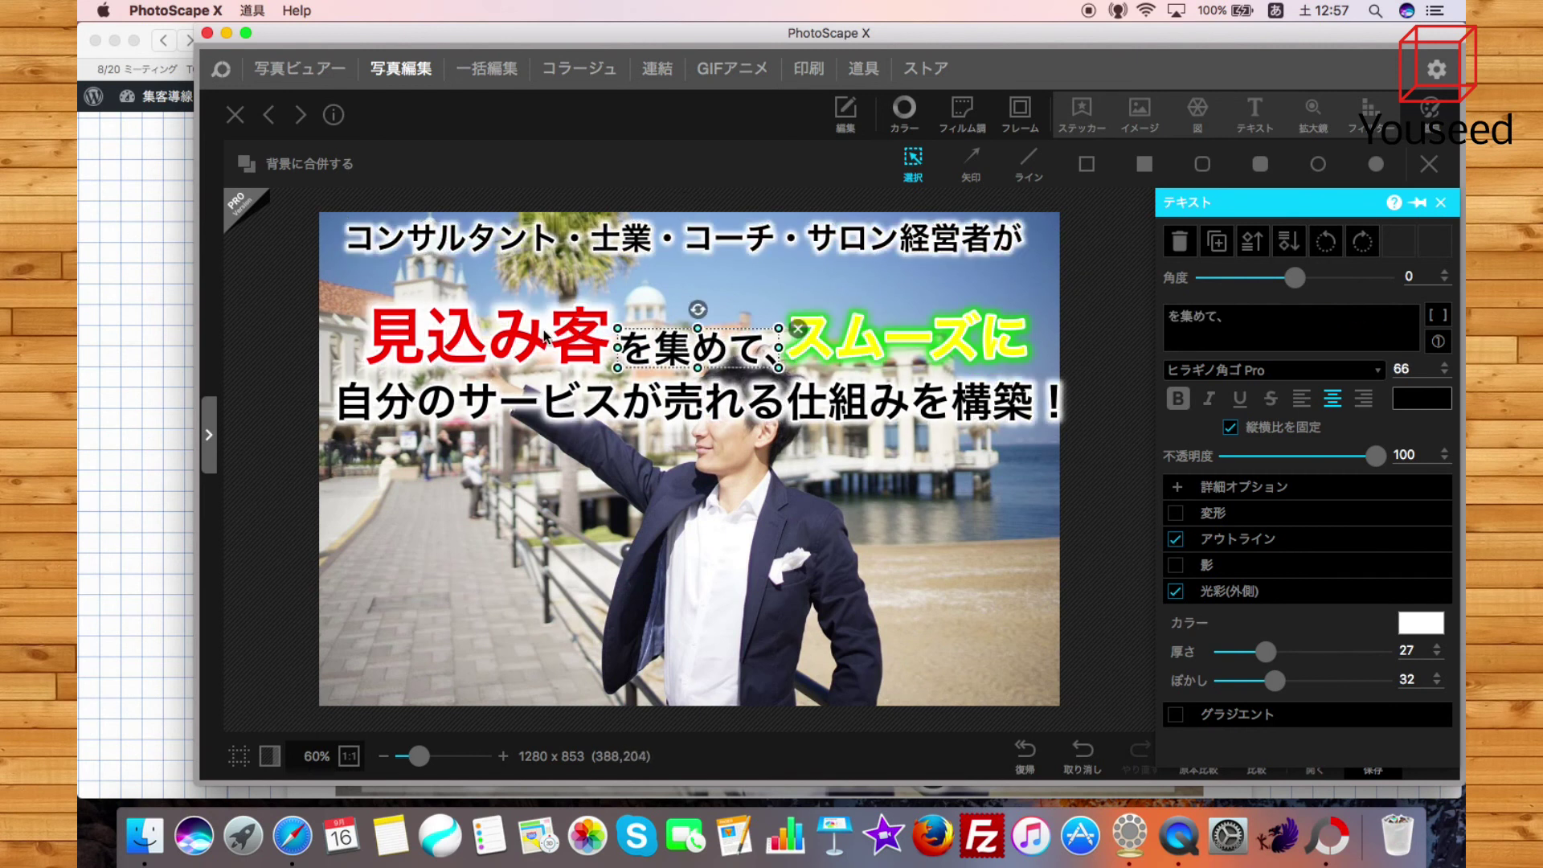
{"action": "left_click", "coordinate": [575, 334], "text": "shift"}
{"action": "left_click", "coordinate": [887, 340], "text": "shift"}
{"action": "left_click_drag", "start_coordinate": [887, 340], "coordinate": [877, 298]}
Move the third text line up beneath the second line, leaving a small gap between them
{"action": "left_click_drag", "start_coordinate": [884, 410], "coordinate": [878, 355]}
{"action": "left_click", "coordinate": [875, 426]}
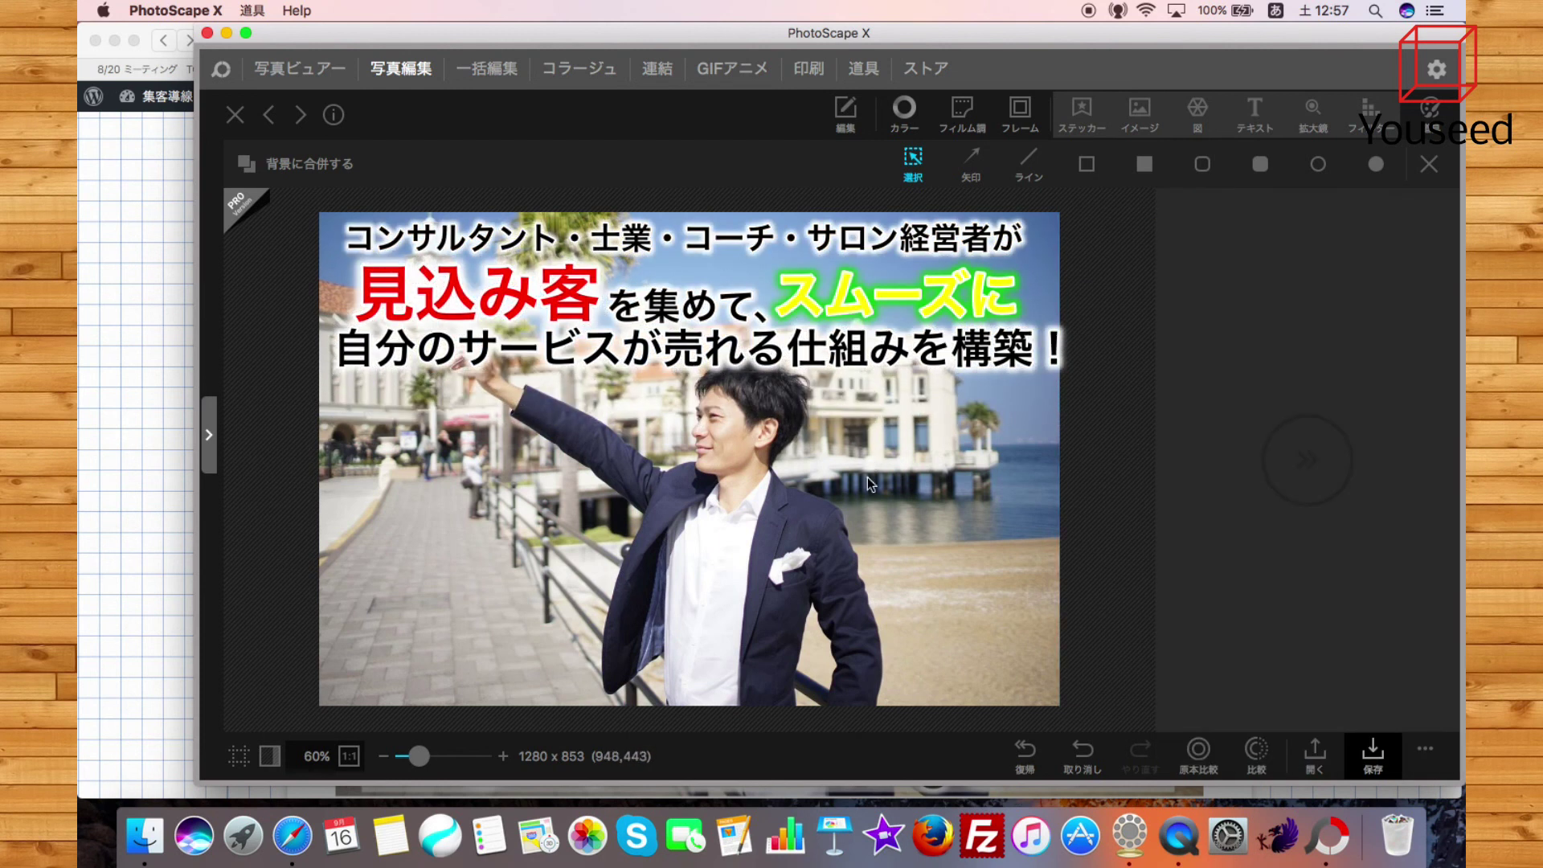
{"action": "left_click", "coordinate": [873, 391]}
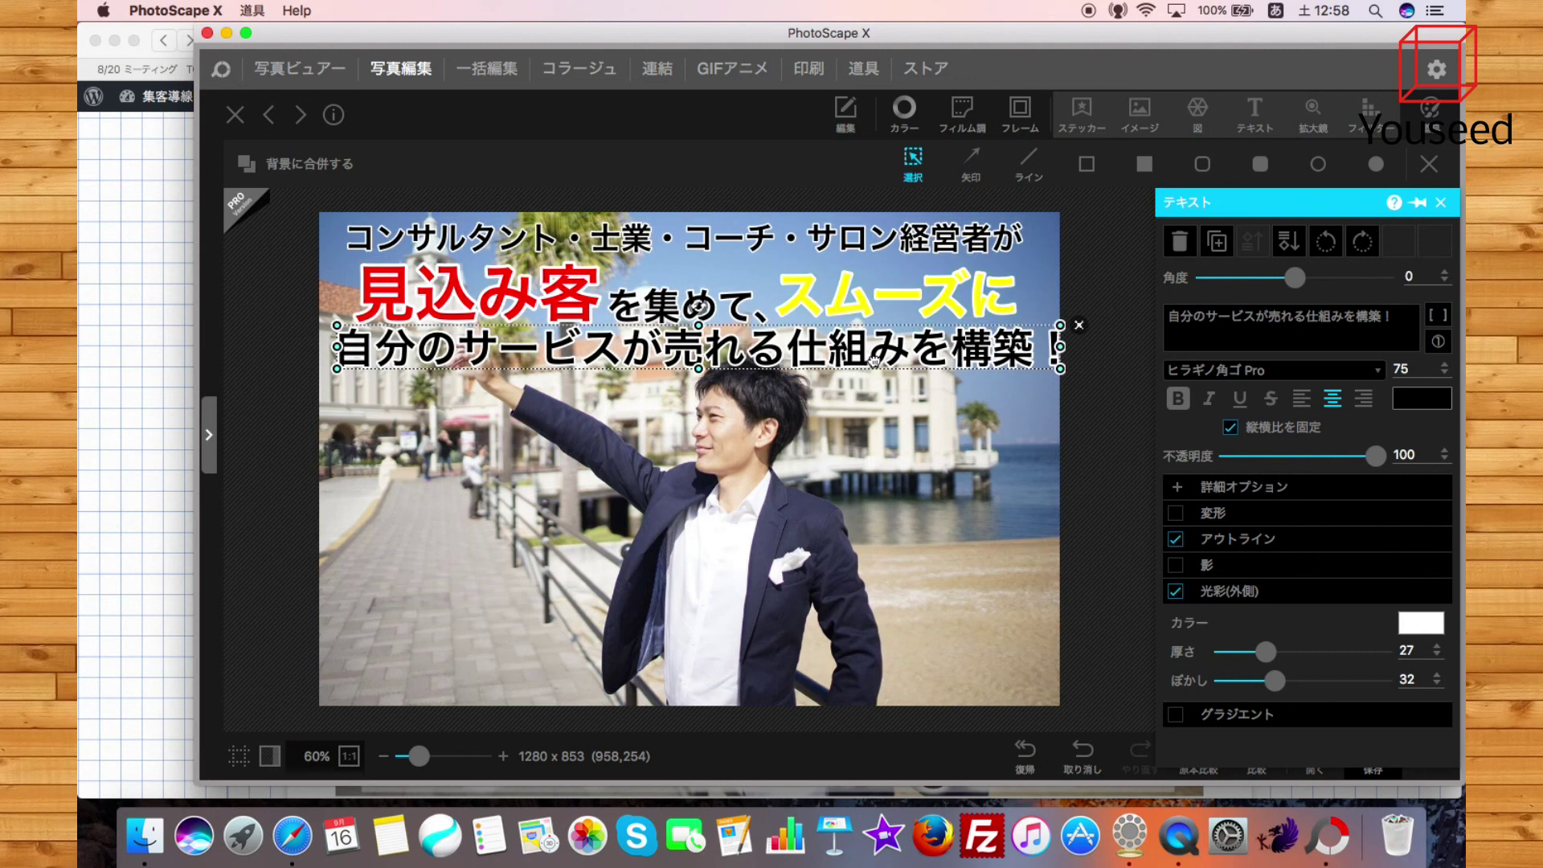
{"action": "left_click", "coordinate": [844, 599]}
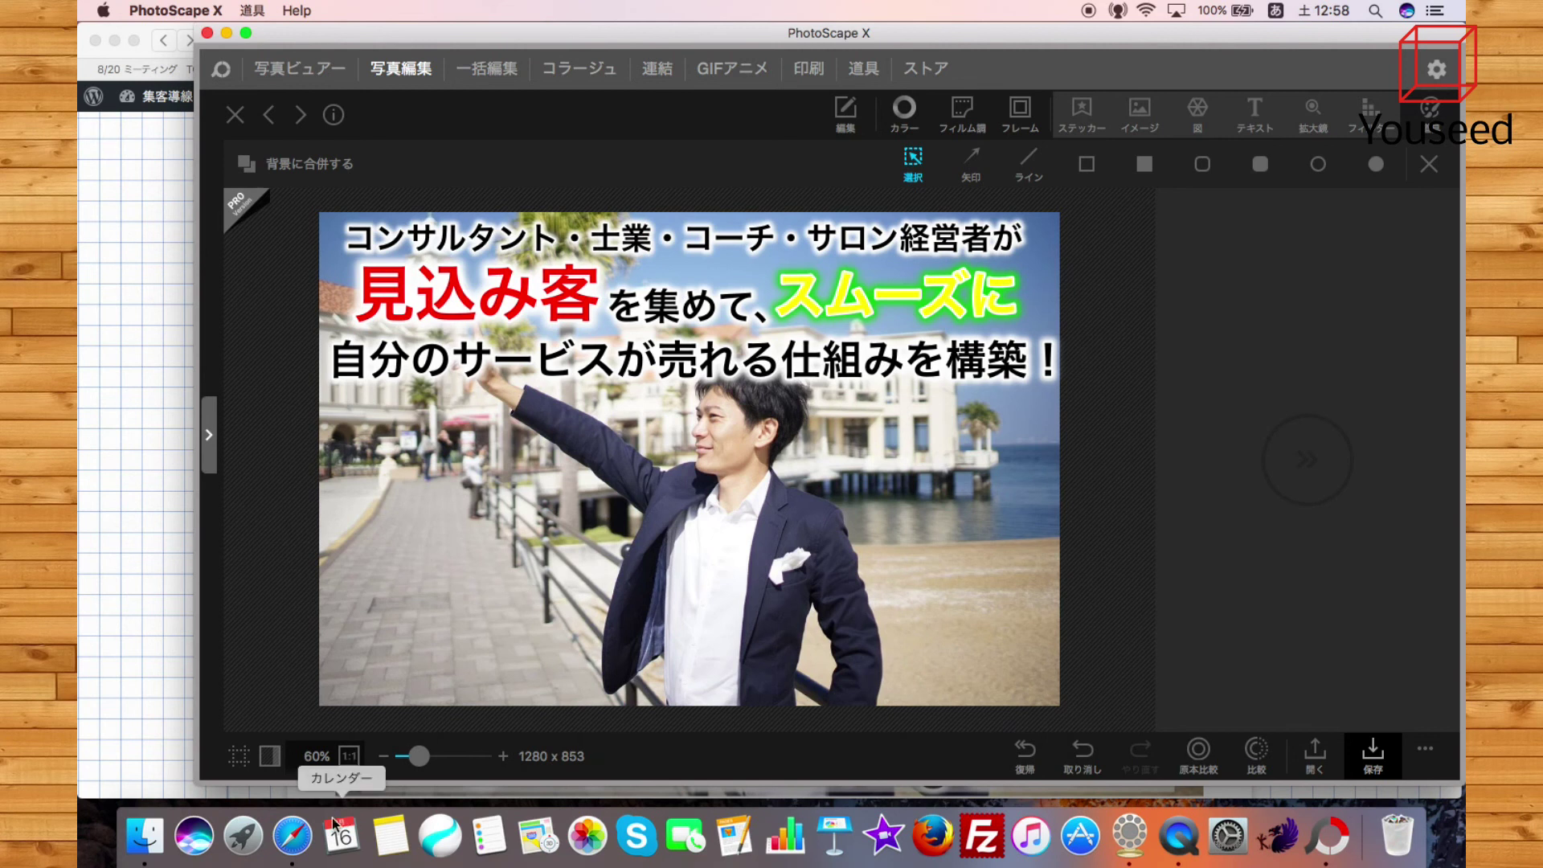
Check the highlight under the reference page's third line and try the underline style on the matching text line
{"action": "left_click", "coordinate": [186, 765]}
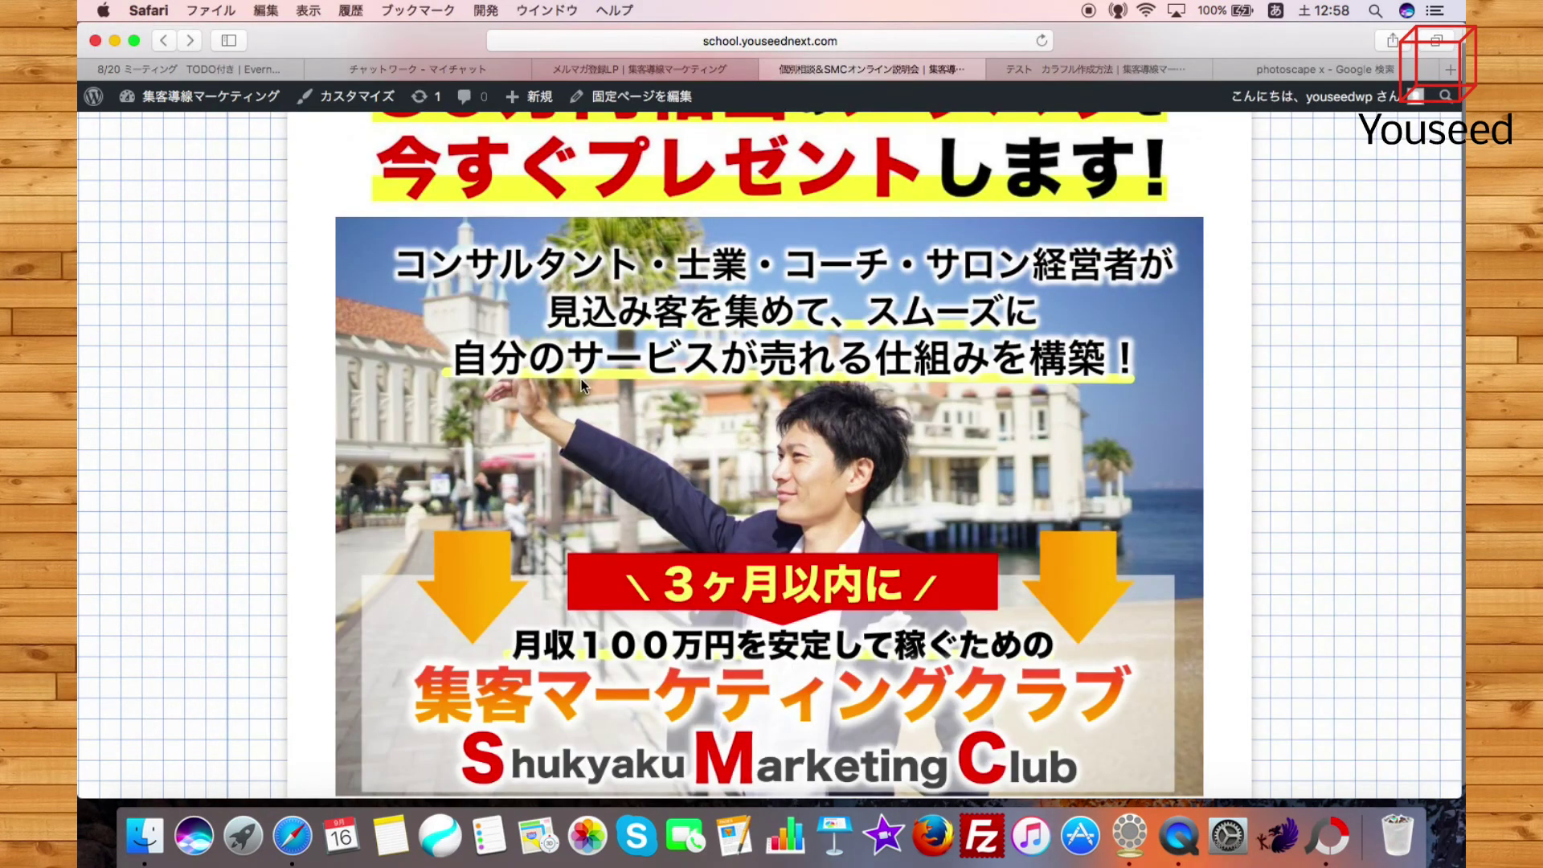
{"action": "scroll", "coordinate": [622, 374], "scroll_direction": "up", "scroll_amount": 3}
{"action": "scroll", "coordinate": [669, 450], "scroll_direction": "down", "scroll_amount": 3}
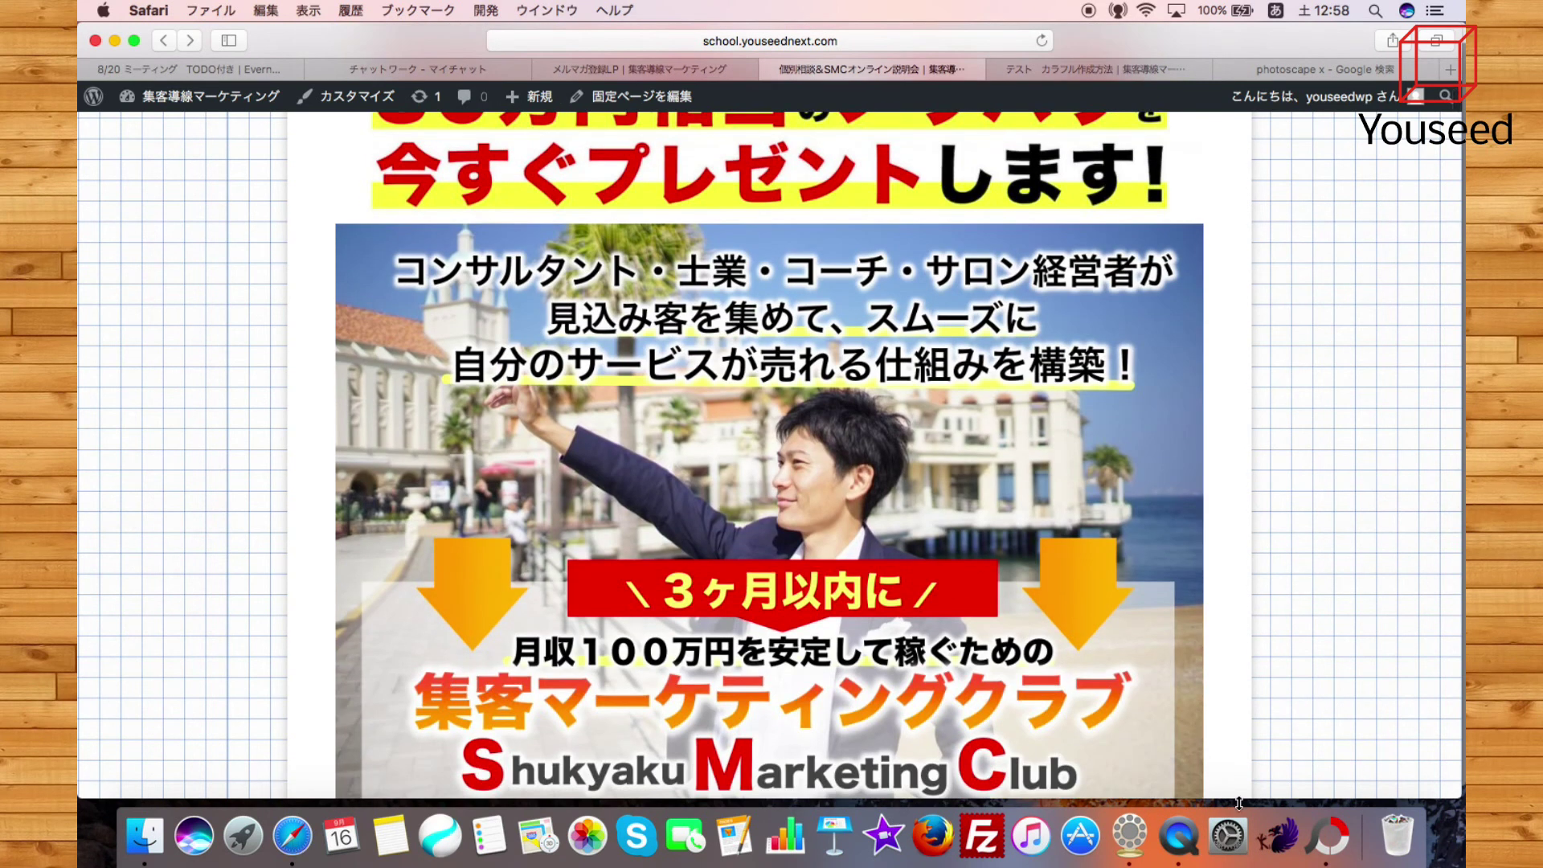
{"action": "left_click", "coordinate": [1330, 836]}
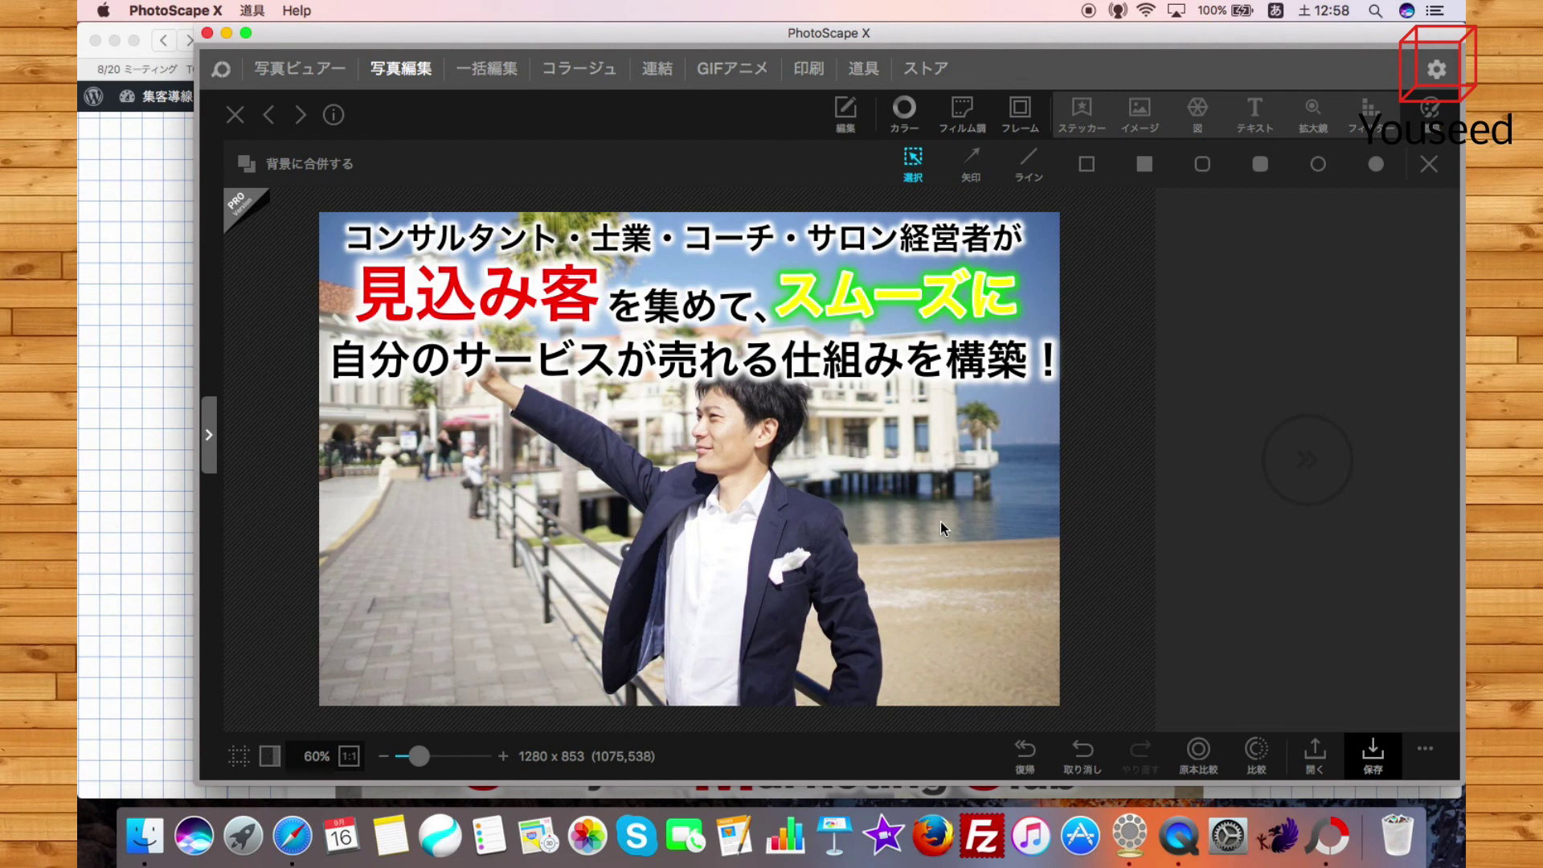
{"action": "left_click", "coordinate": [961, 363]}
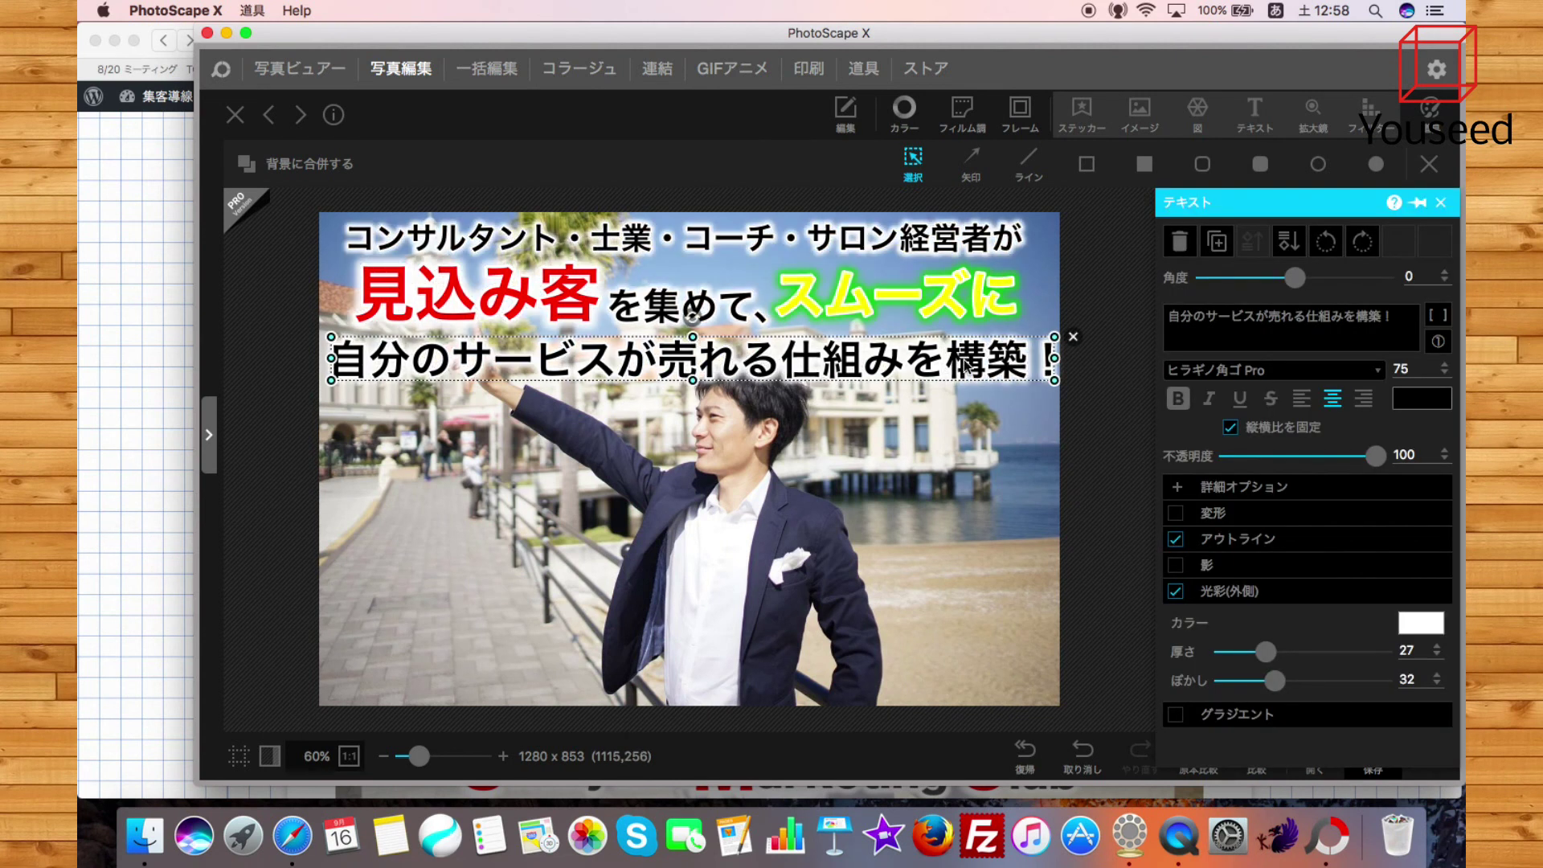
{"action": "left_click", "coordinate": [1240, 398]}
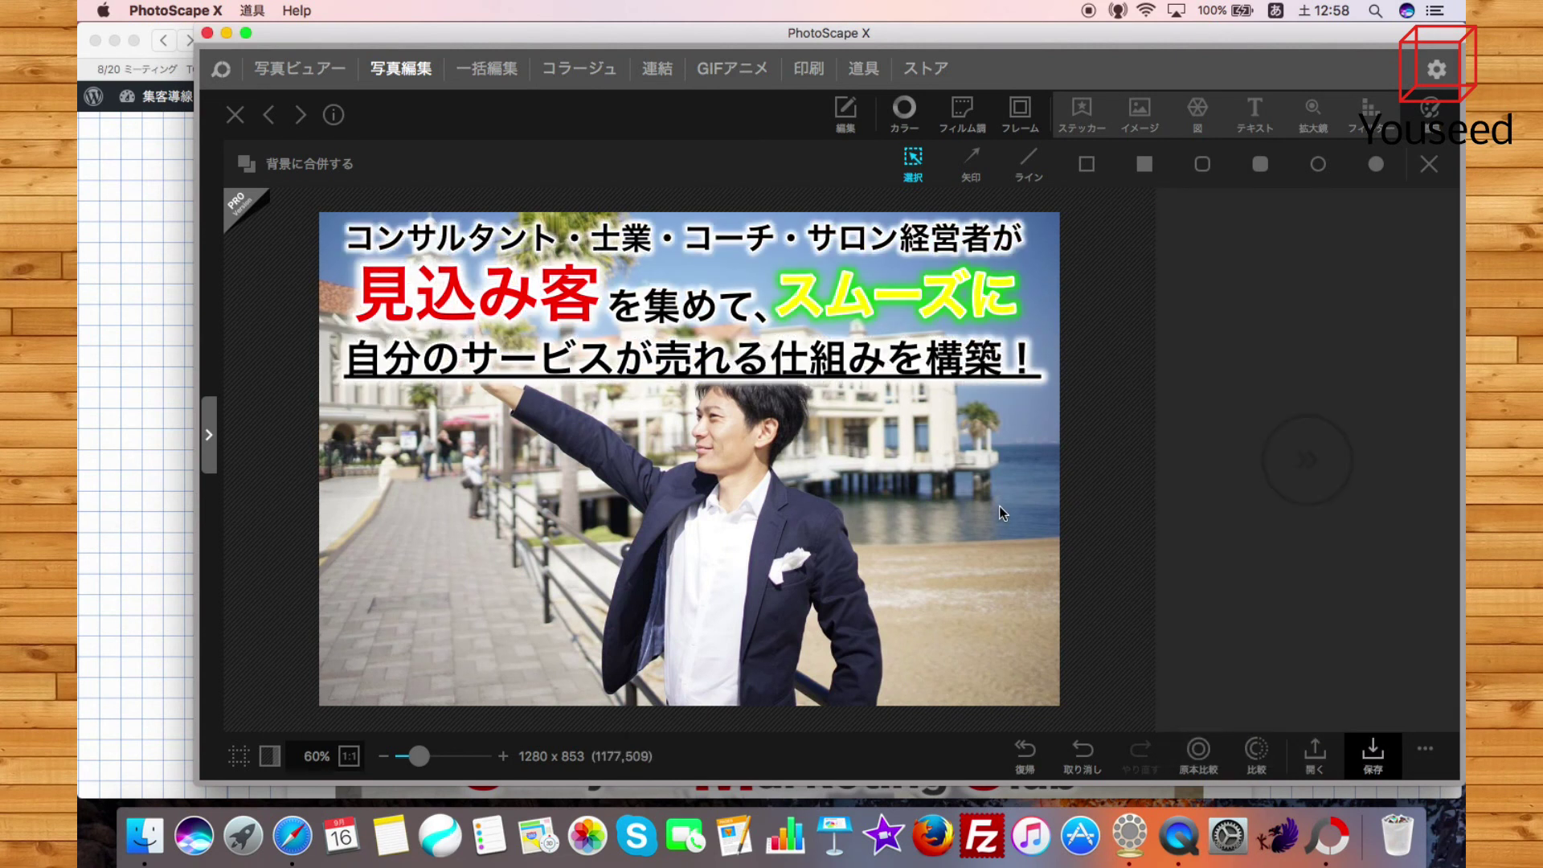
{"action": "left_click", "coordinate": [1240, 398]}
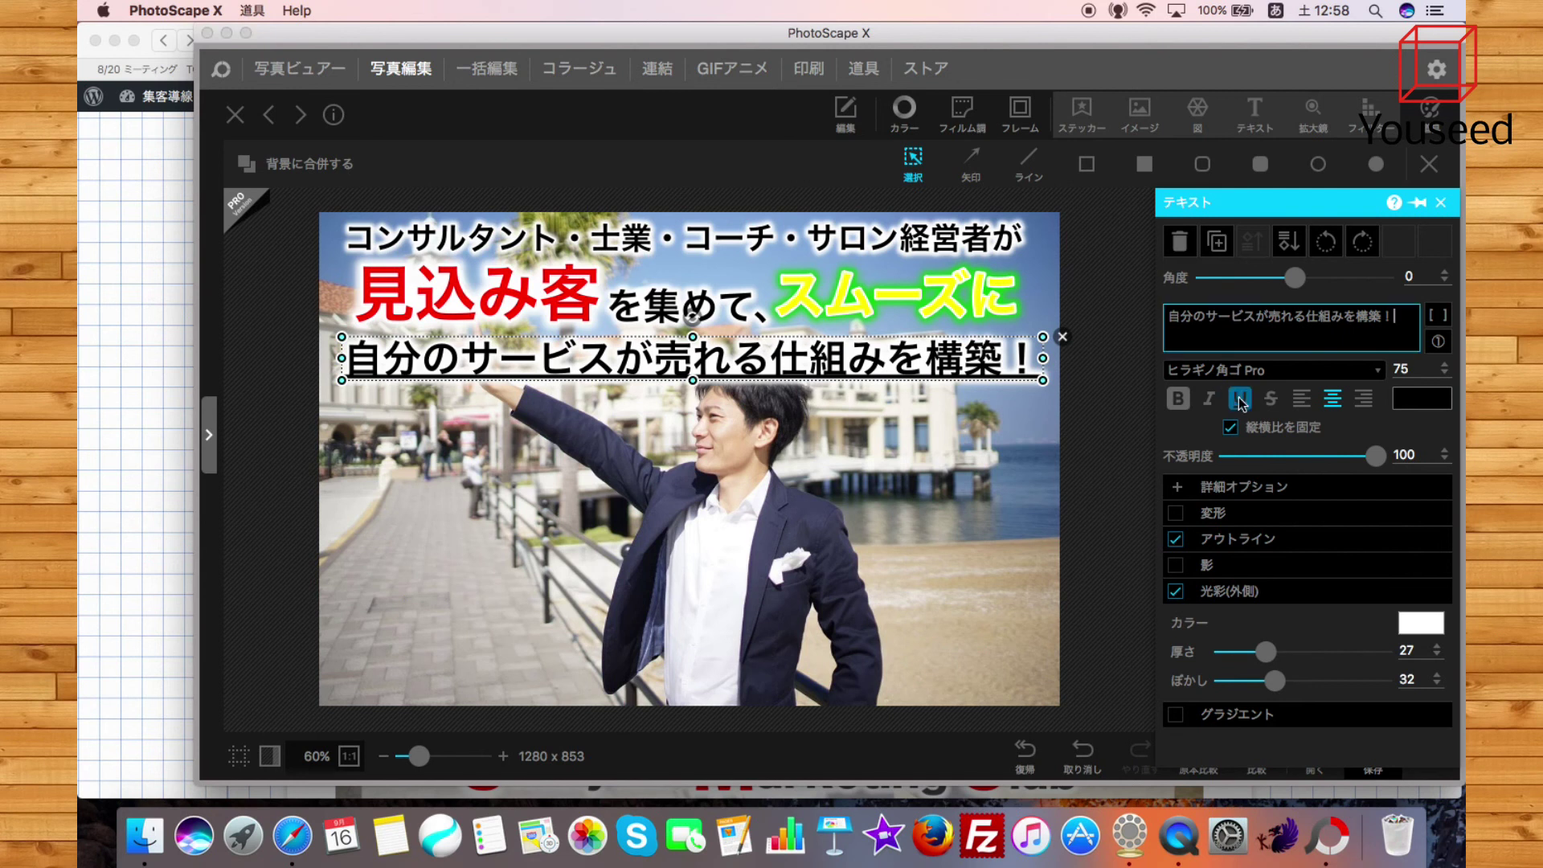
{"action": "left_click", "coordinate": [1123, 446]}
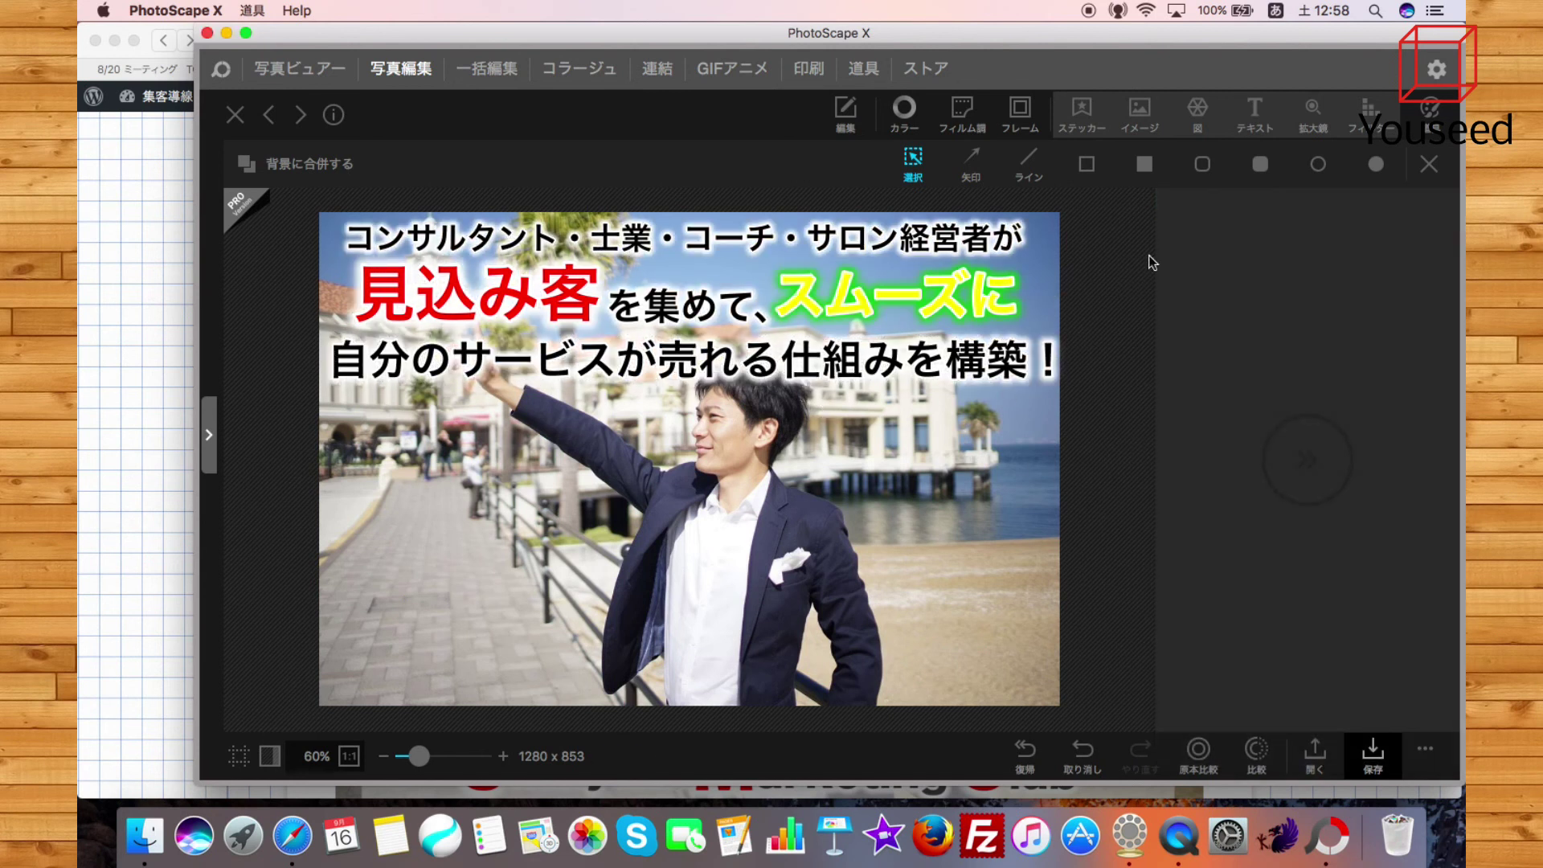
Draw a straight horizontal line across the middle of the photo, spanning most of its width
{"action": "left_click", "coordinate": [1030, 166]}
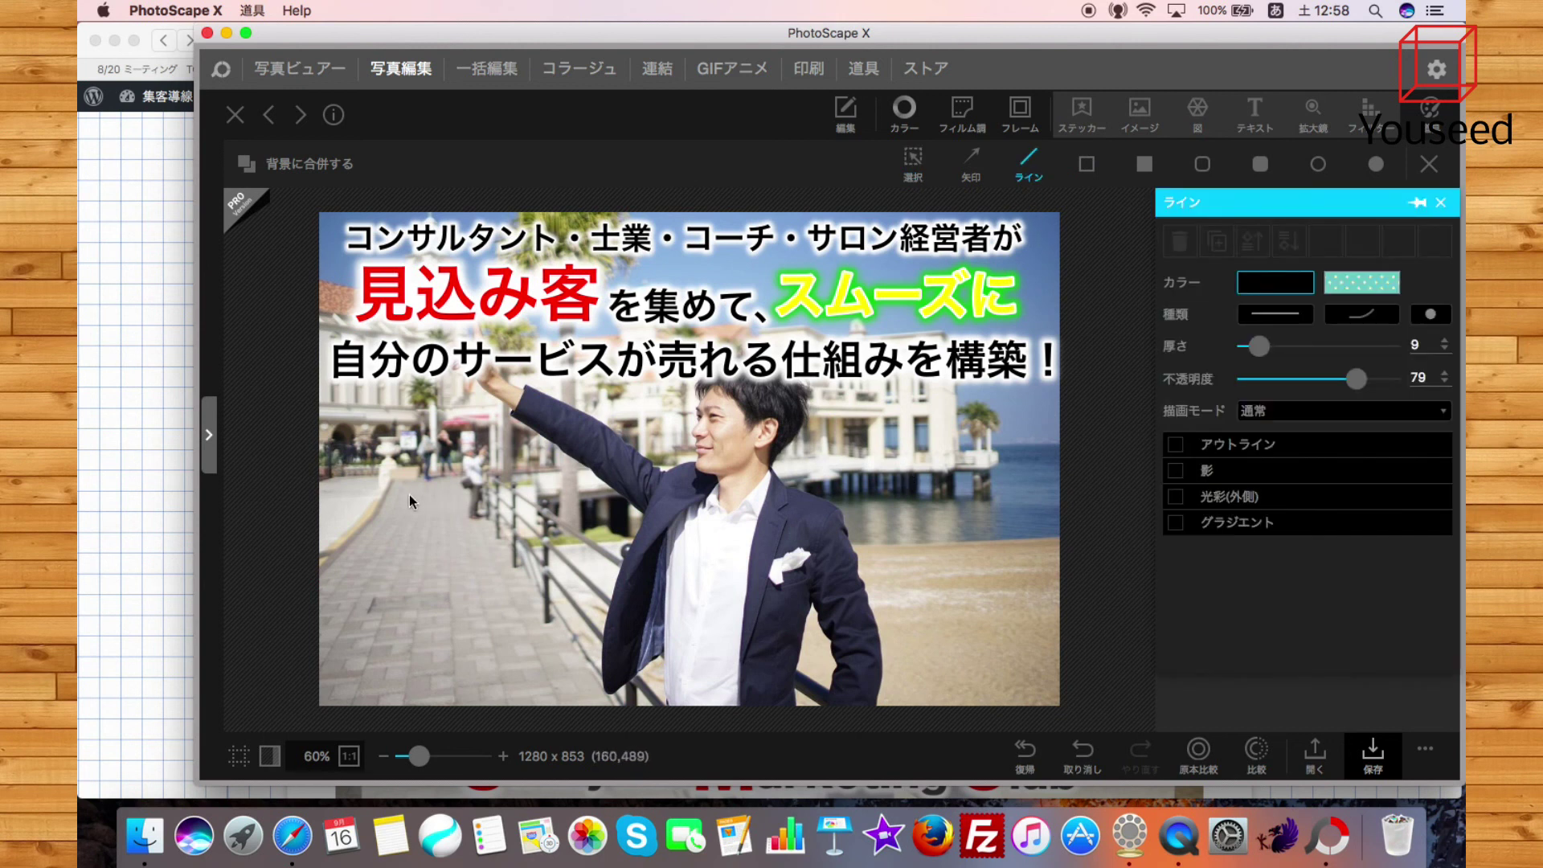
{"action": "mouse_move", "coordinate": [393, 494]}
{"action": "left_mouse_down"}
{"action": "mouse_move", "coordinate": [1041, 497]}
{"action": "mouse_move", "coordinate": [969, 497]}
{"action": "left_mouse_up"}
{"action": "left_click", "coordinate": [988, 529]}
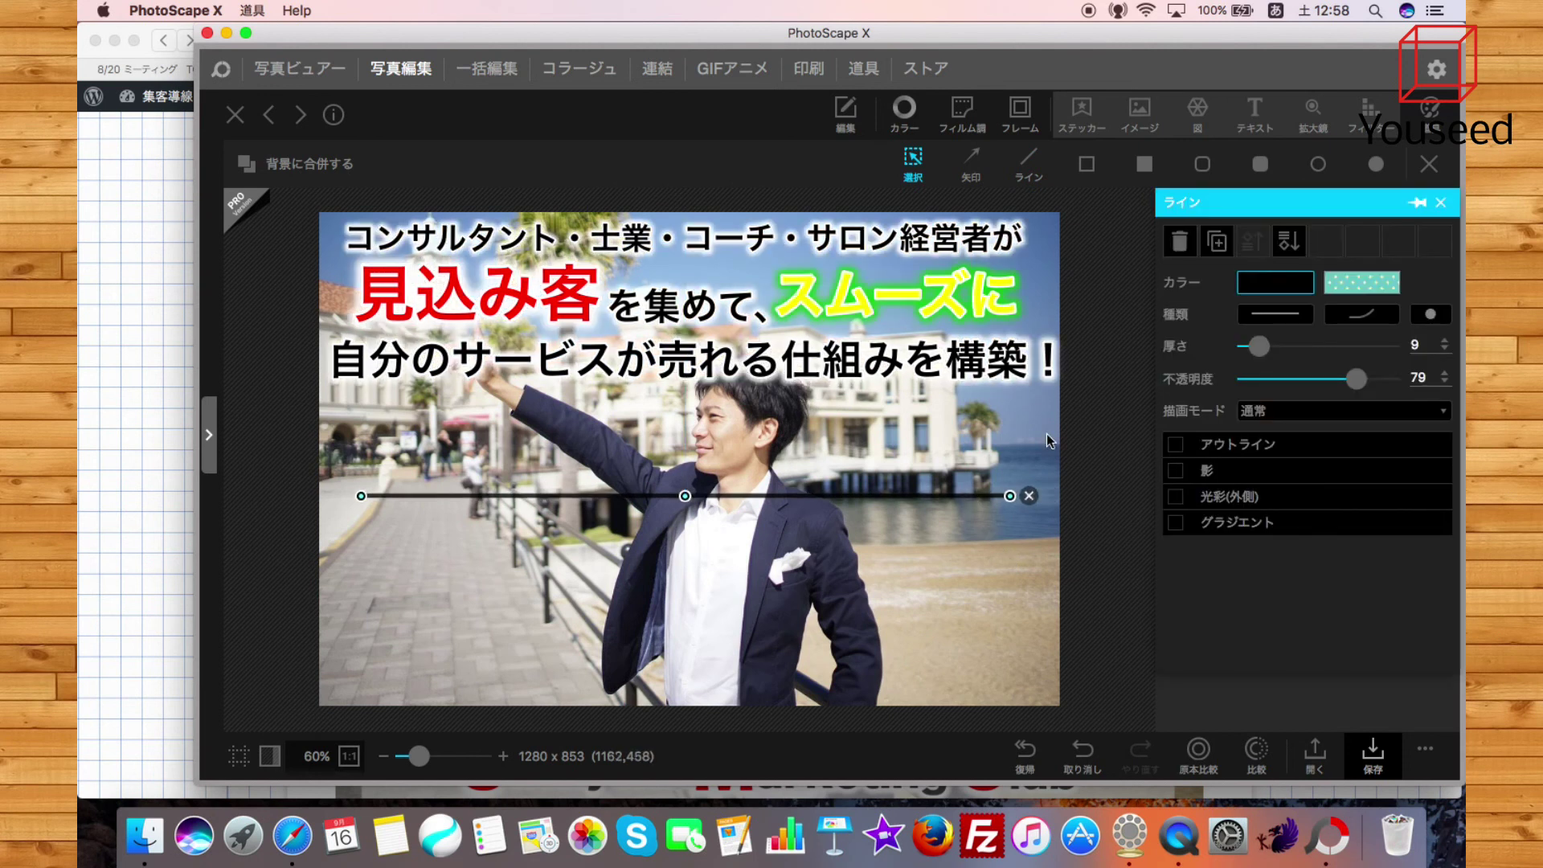
Check the highlight colour on the reference page and recolour the drawn line from black to yellow
{"action": "left_click", "coordinate": [121, 454]}
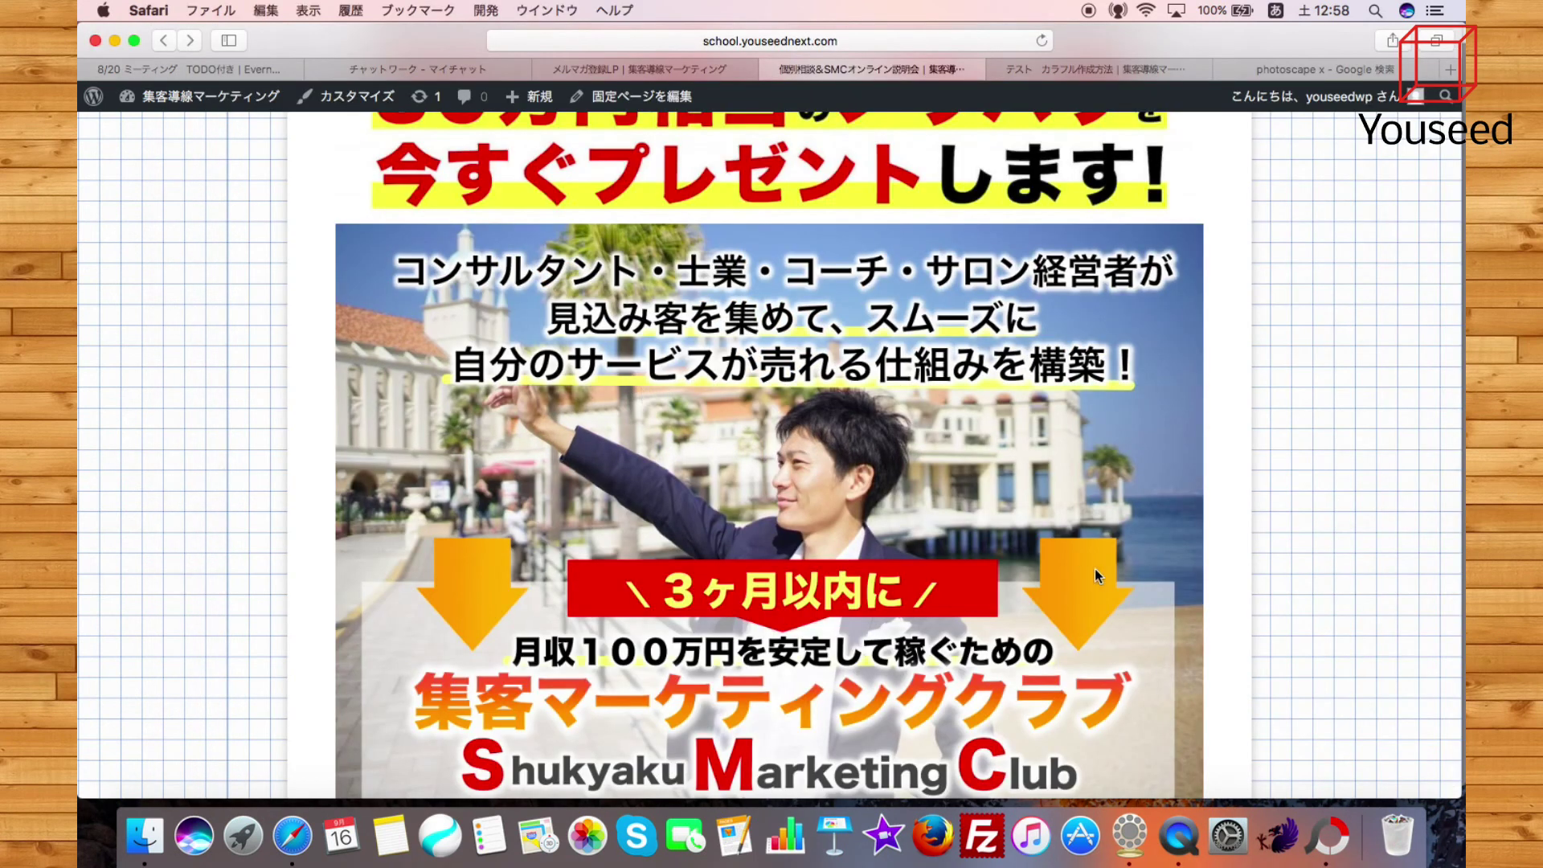
{"action": "left_click", "coordinate": [1328, 836]}
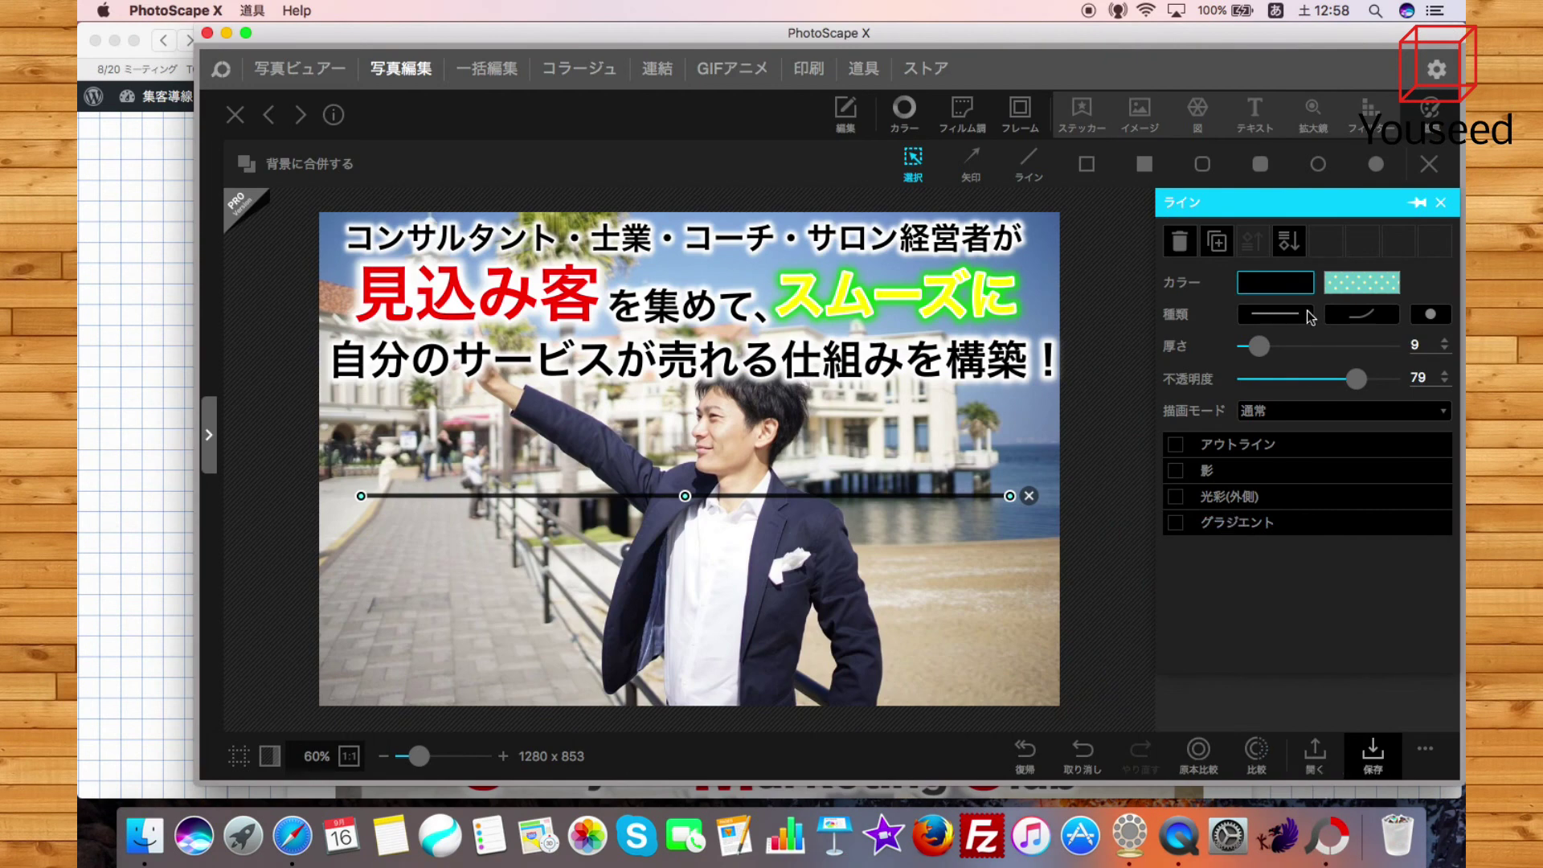
{"action": "left_click", "coordinate": [1297, 287]}
{"action": "left_click", "coordinate": [1371, 342]}
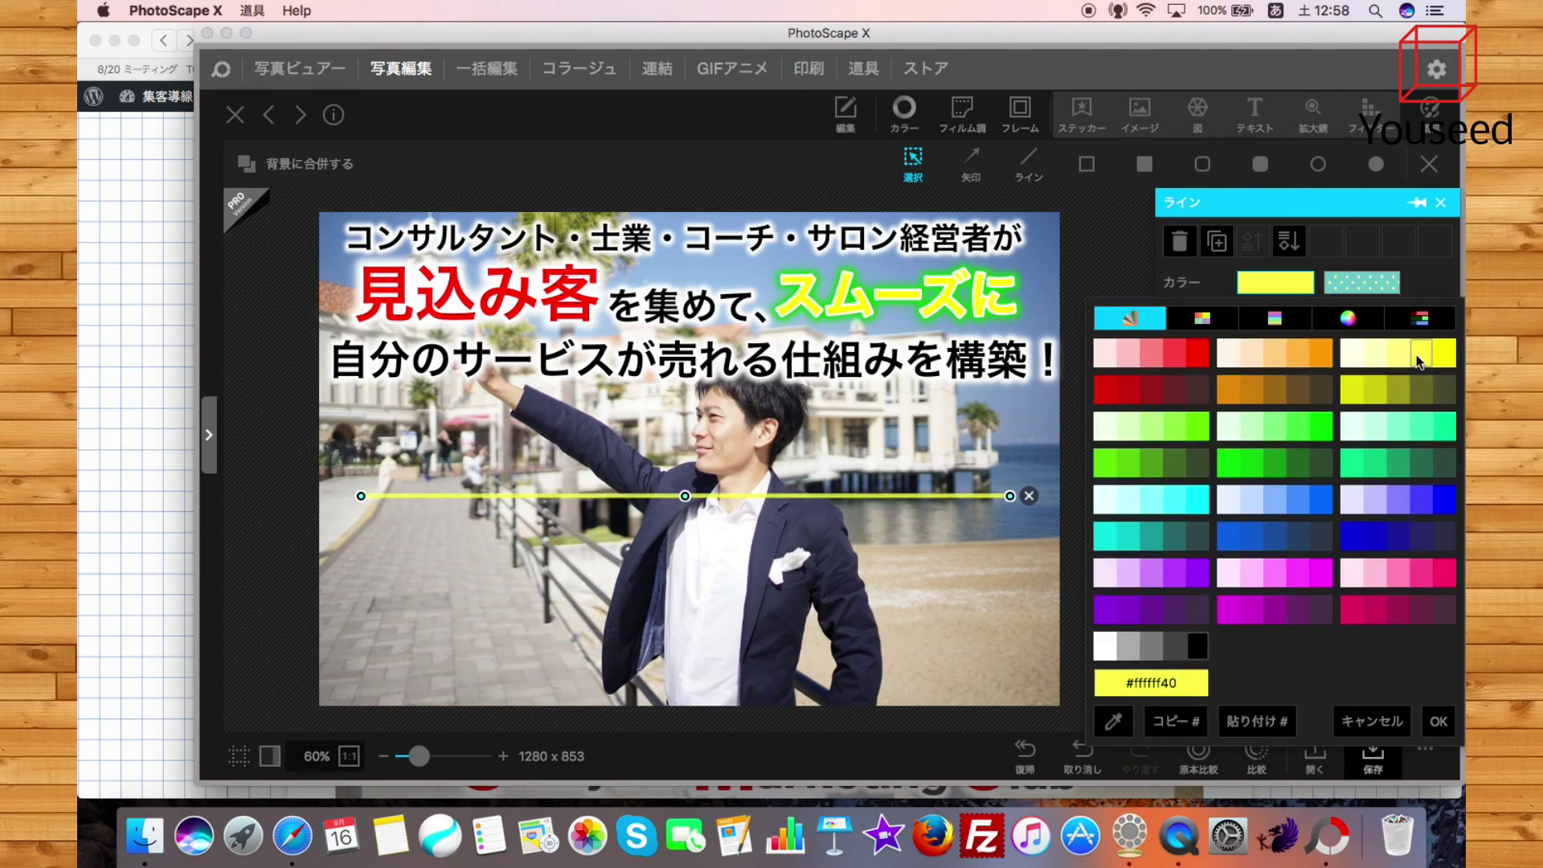
{"action": "left_click", "coordinate": [1425, 360]}
{"action": "left_click", "coordinate": [1069, 498]}
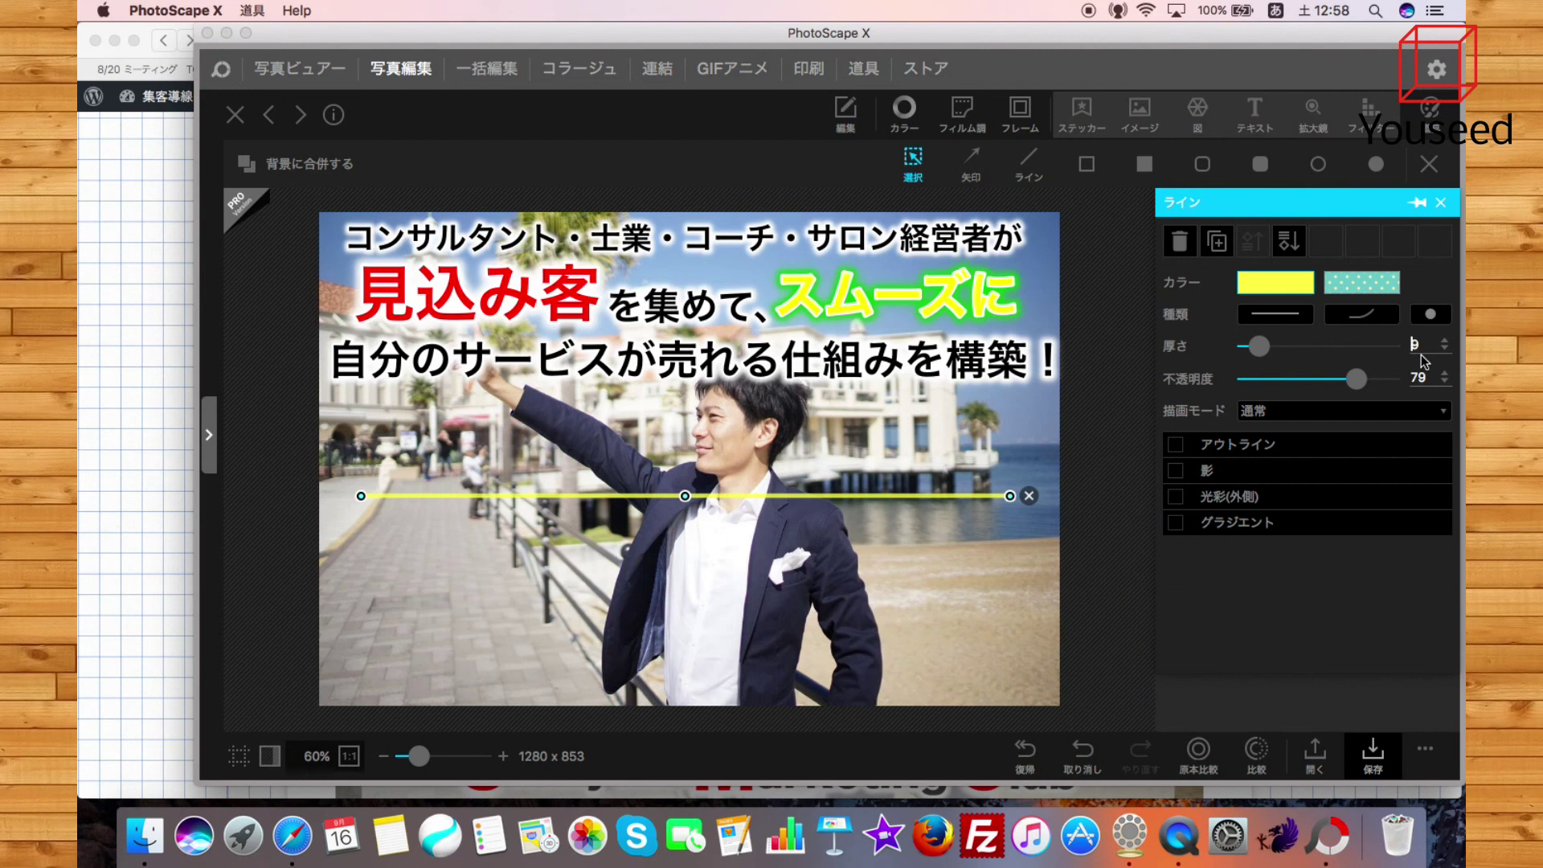
Set the yellow line's thickness to 34 and stretch it across the lower part of the third text line
{"action": "left_click_drag", "start_coordinate": [1257, 364], "coordinate": [1303, 356]}
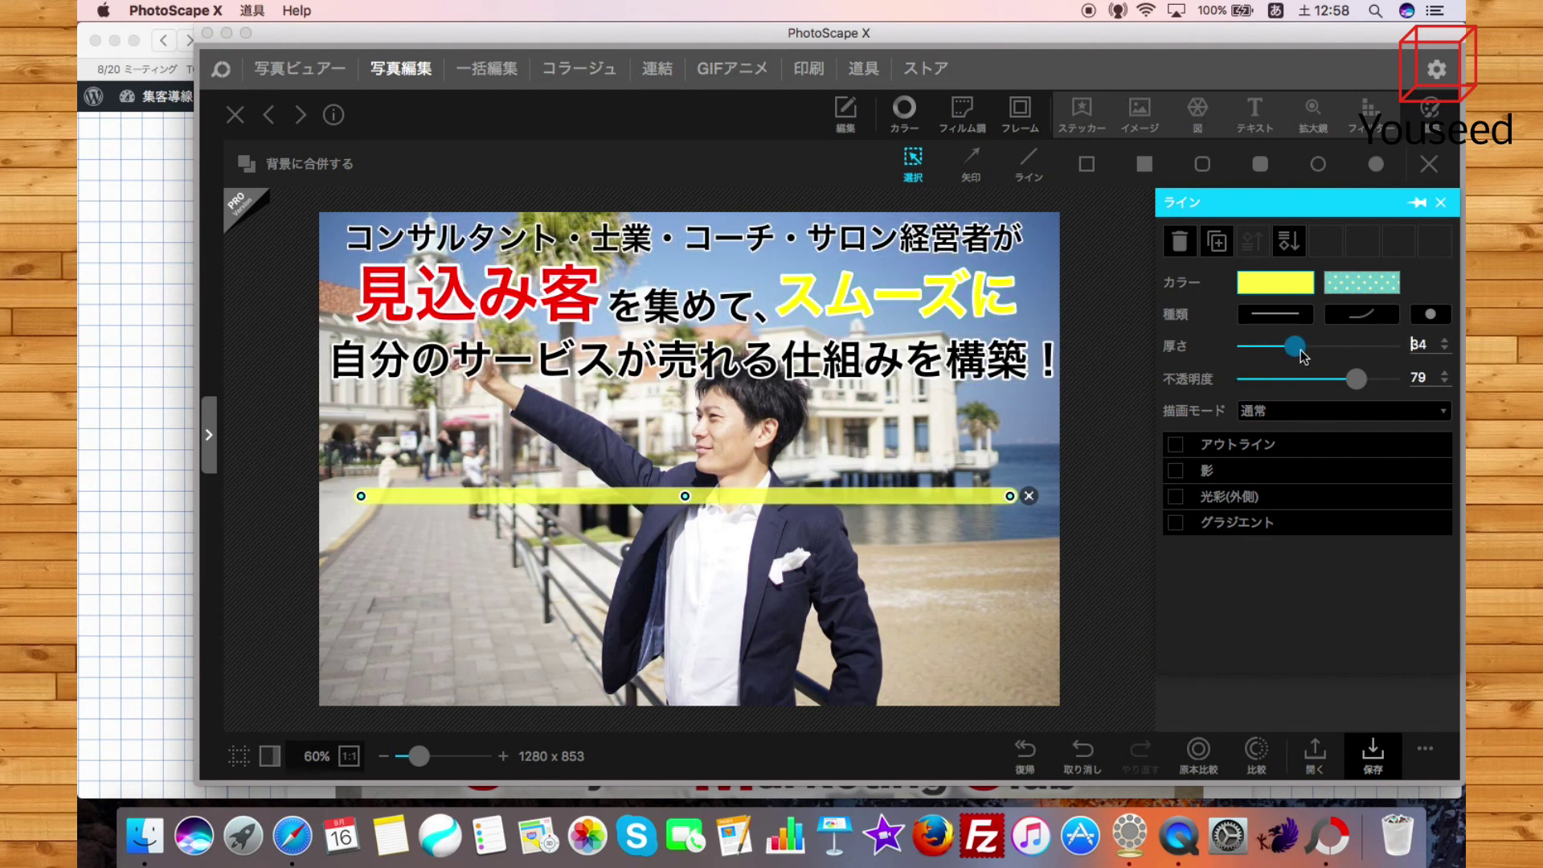
{"action": "left_click", "coordinate": [924, 548]}
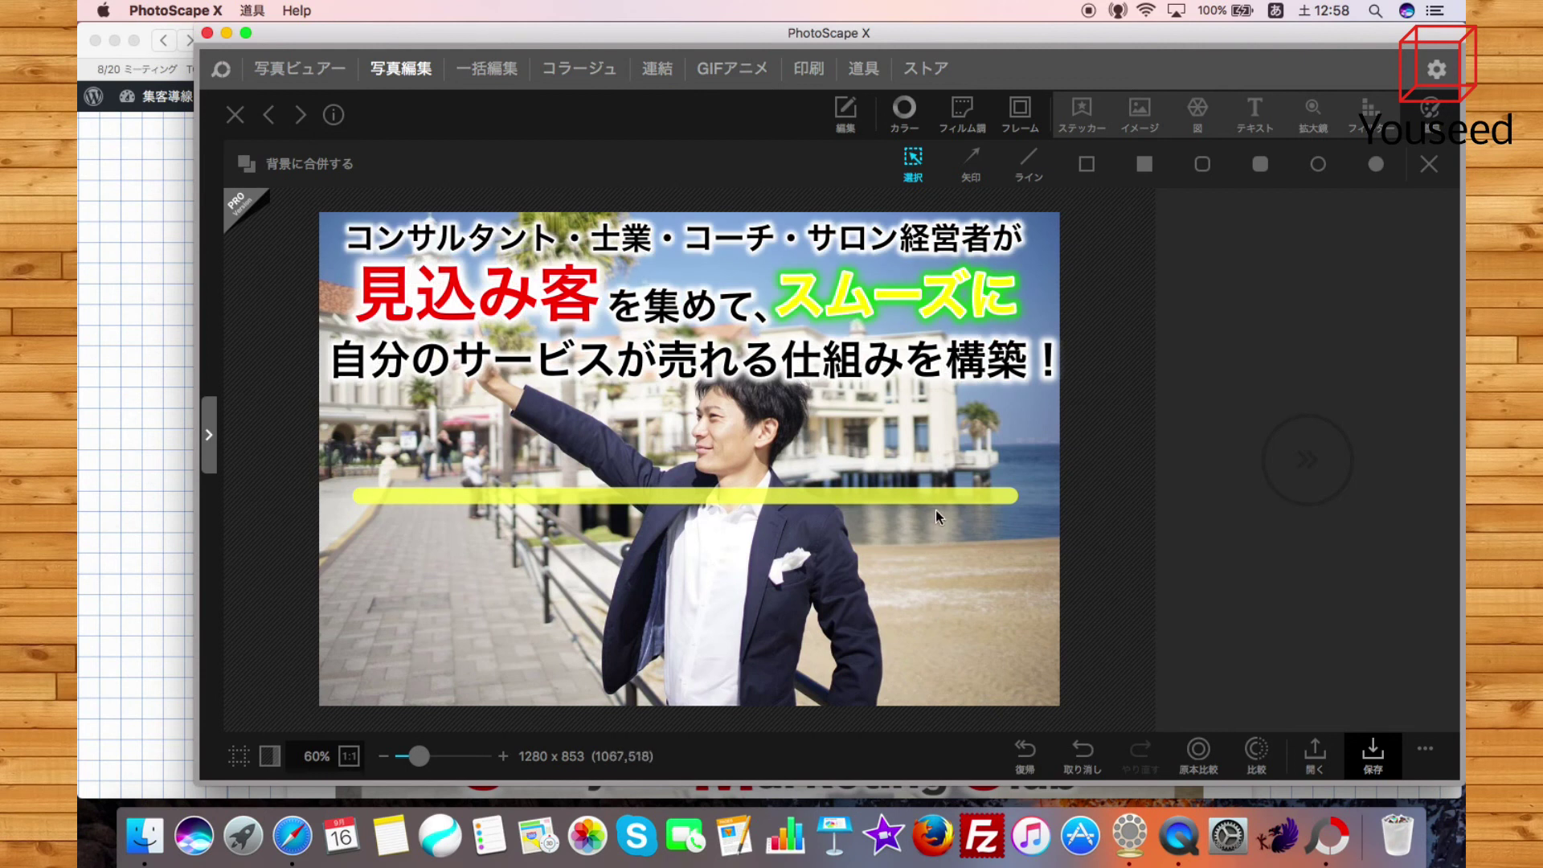
{"action": "left_click_drag", "start_coordinate": [952, 493], "coordinate": [1051, 373]}
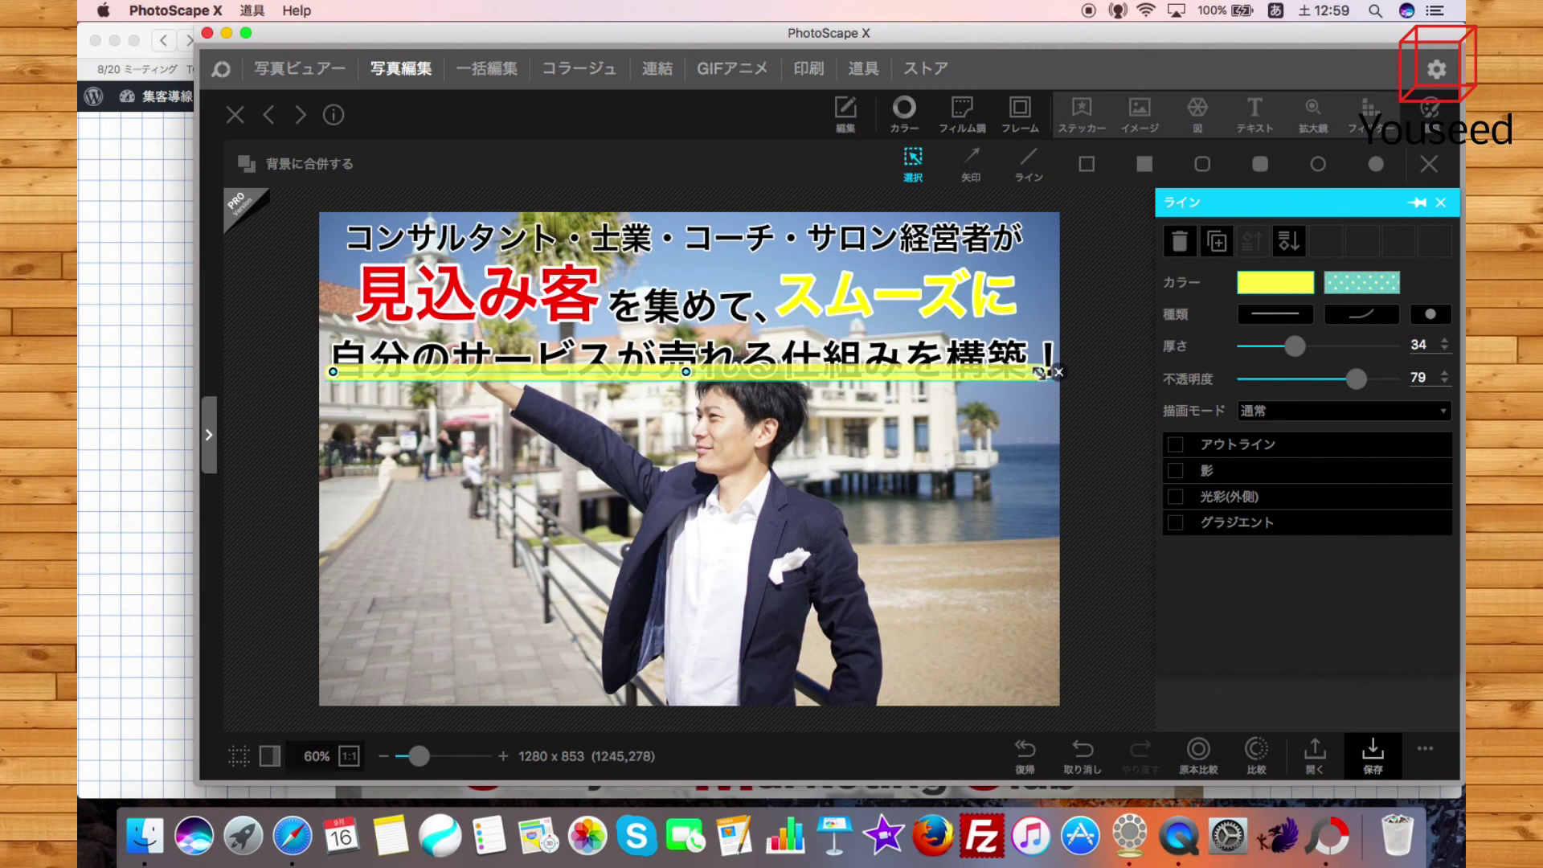
{"action": "left_click", "coordinate": [1005, 446]}
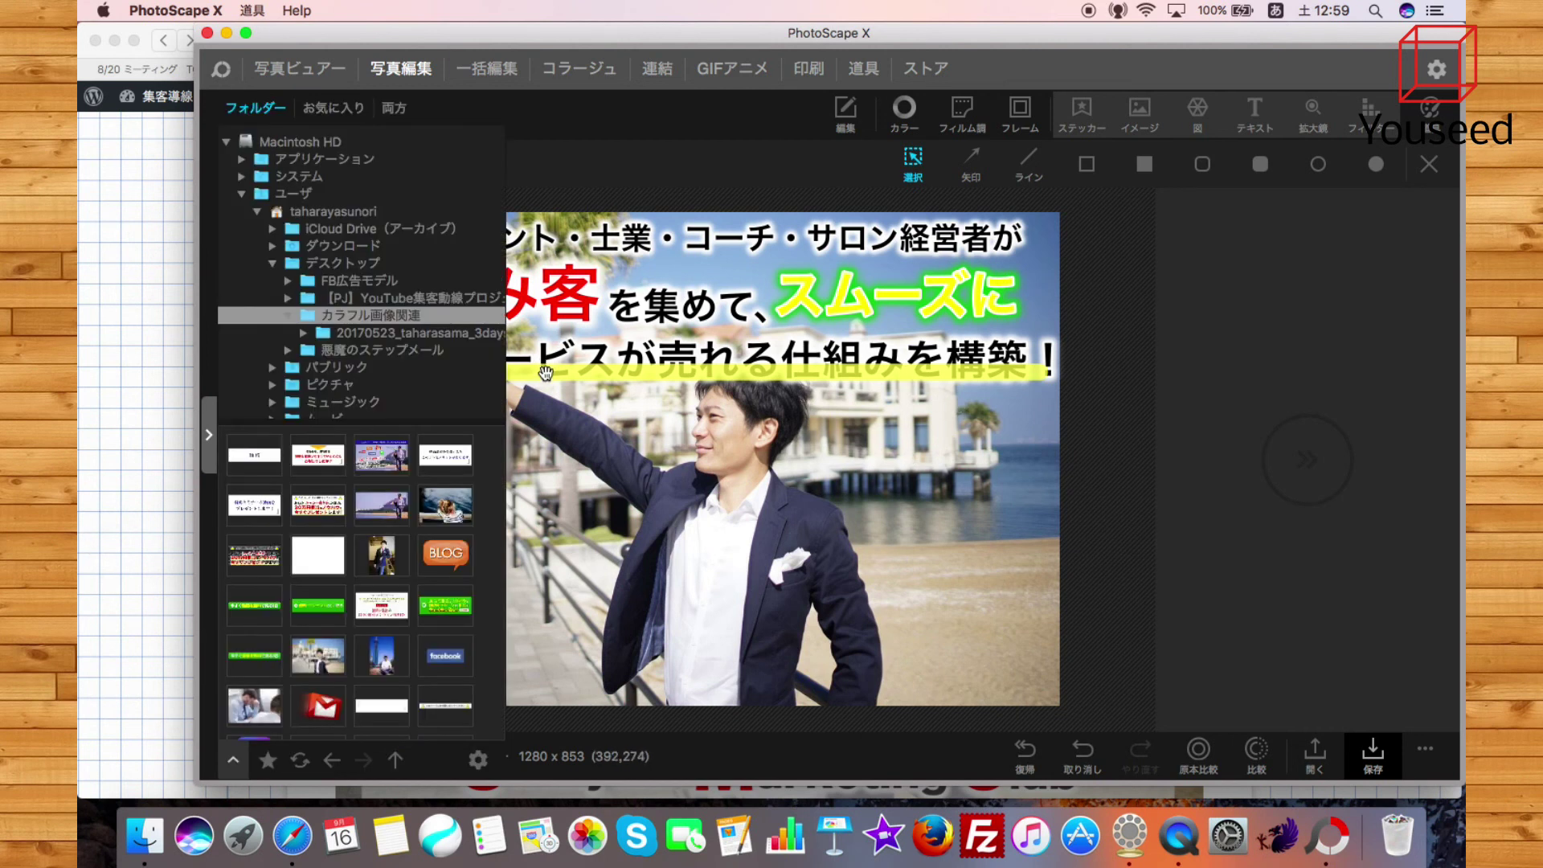
{"action": "left_click", "coordinate": [546, 378]}
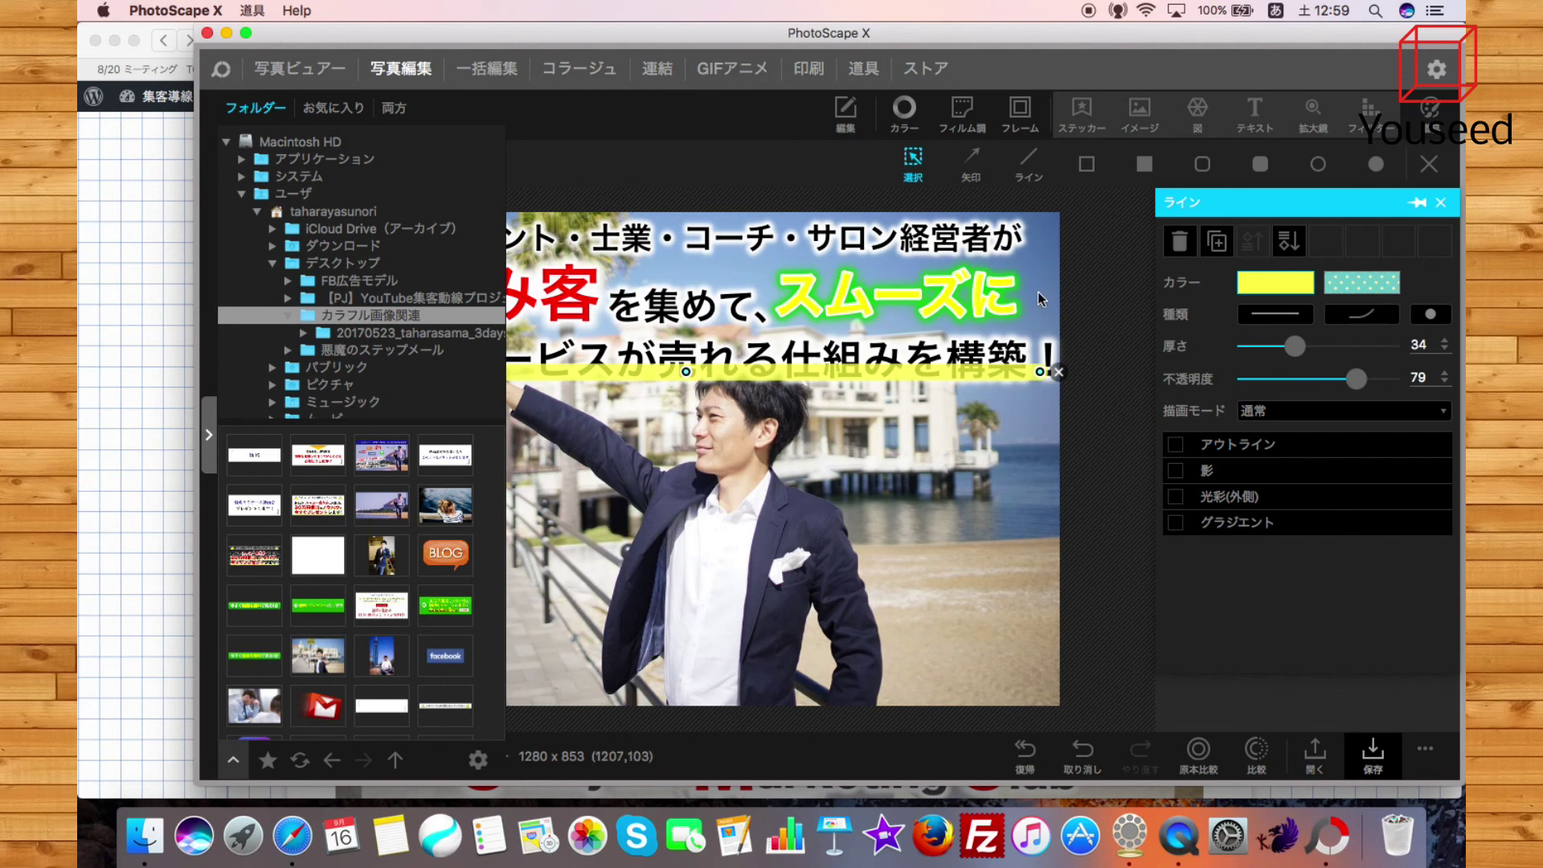
{"action": "left_click", "coordinate": [208, 434]}
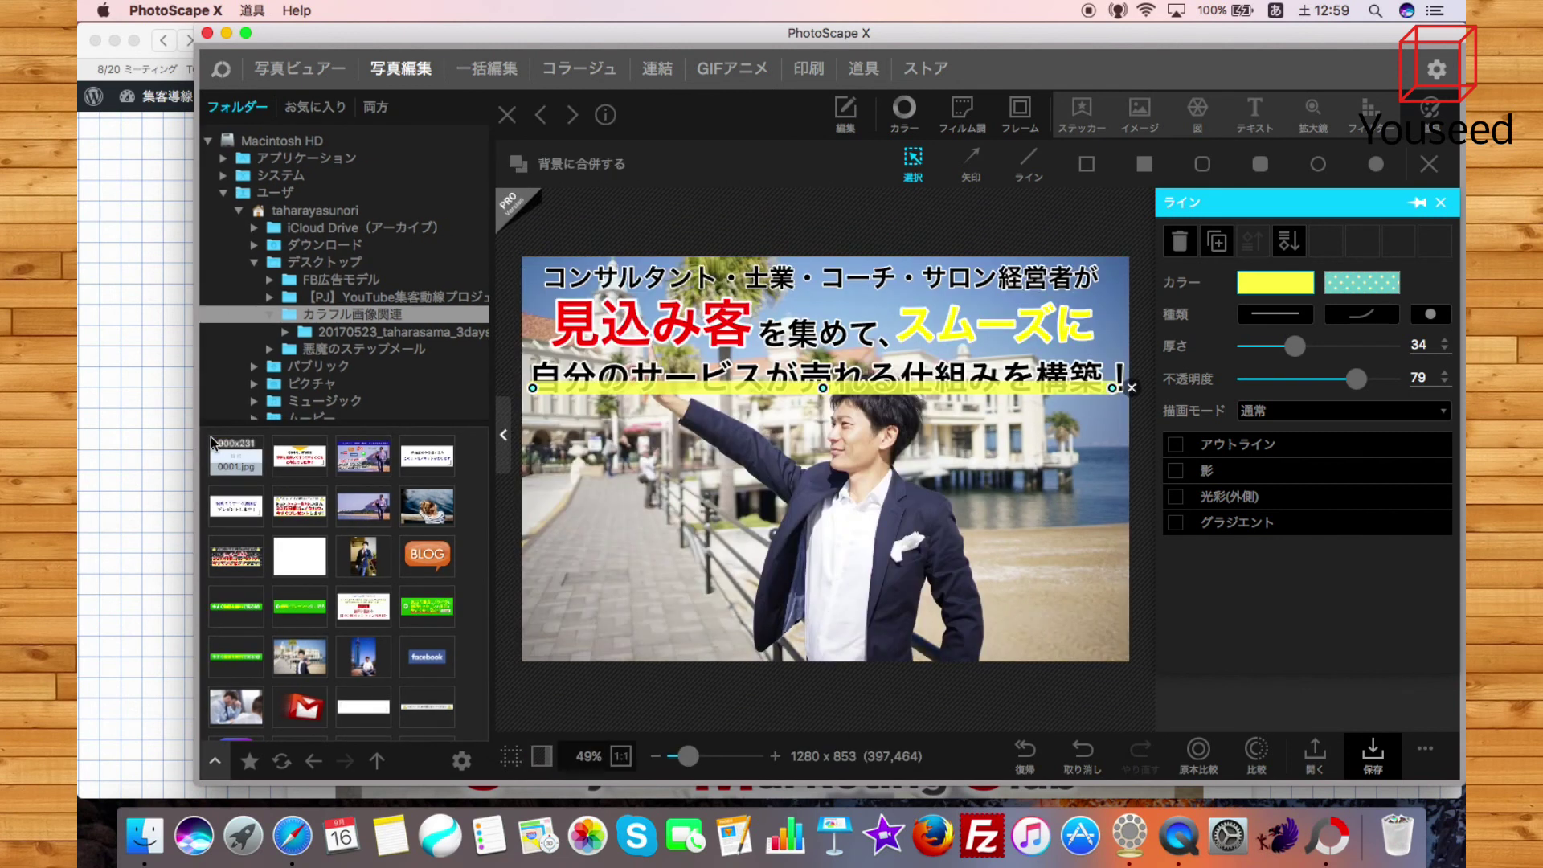
{"action": "left_click", "coordinate": [707, 215]}
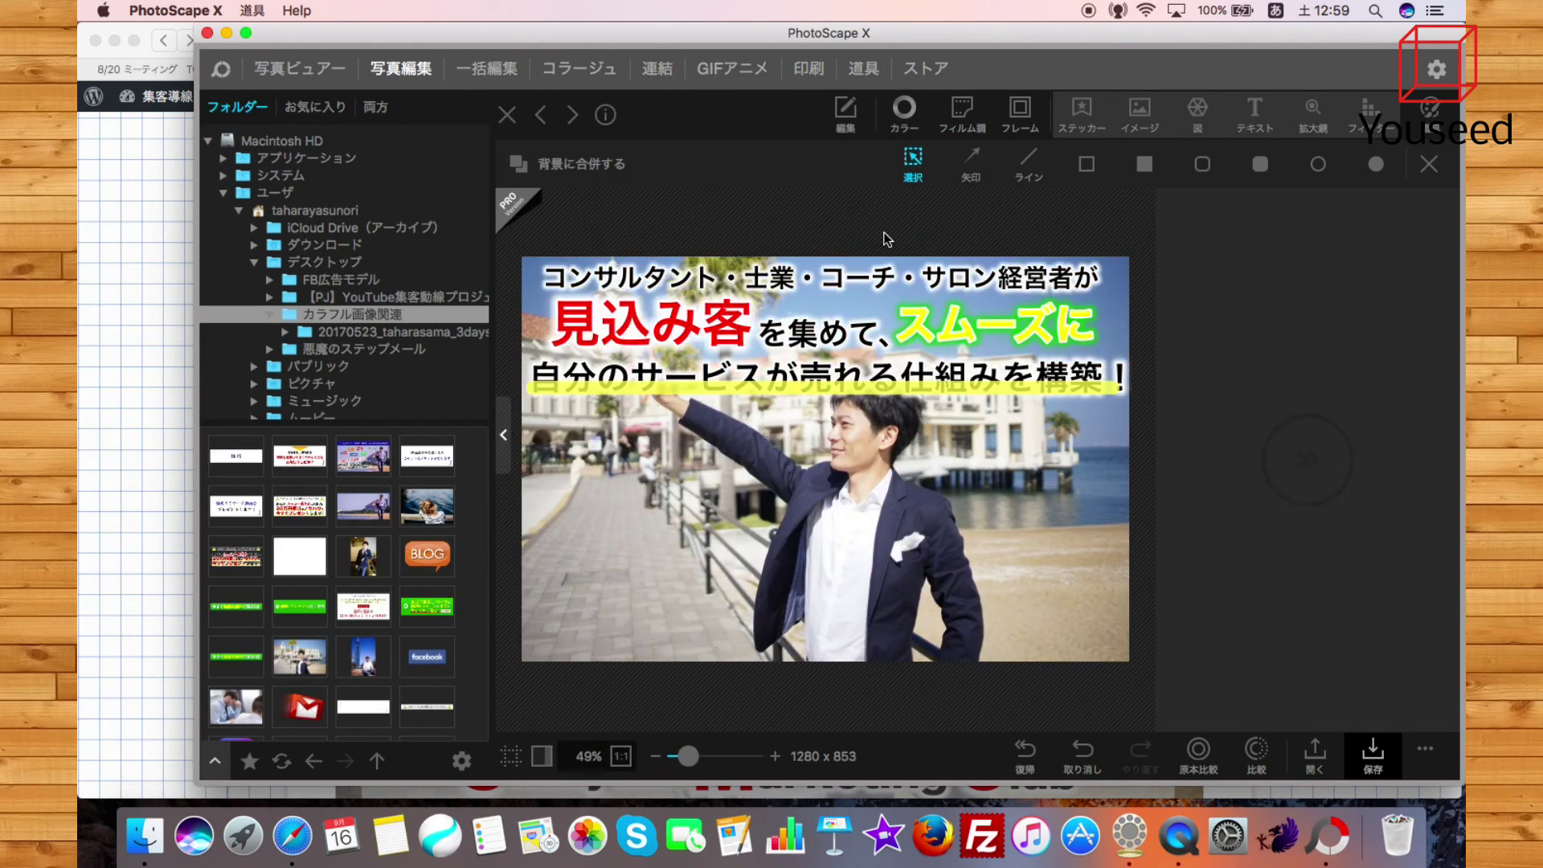
{"action": "left_click", "coordinate": [503, 446]}
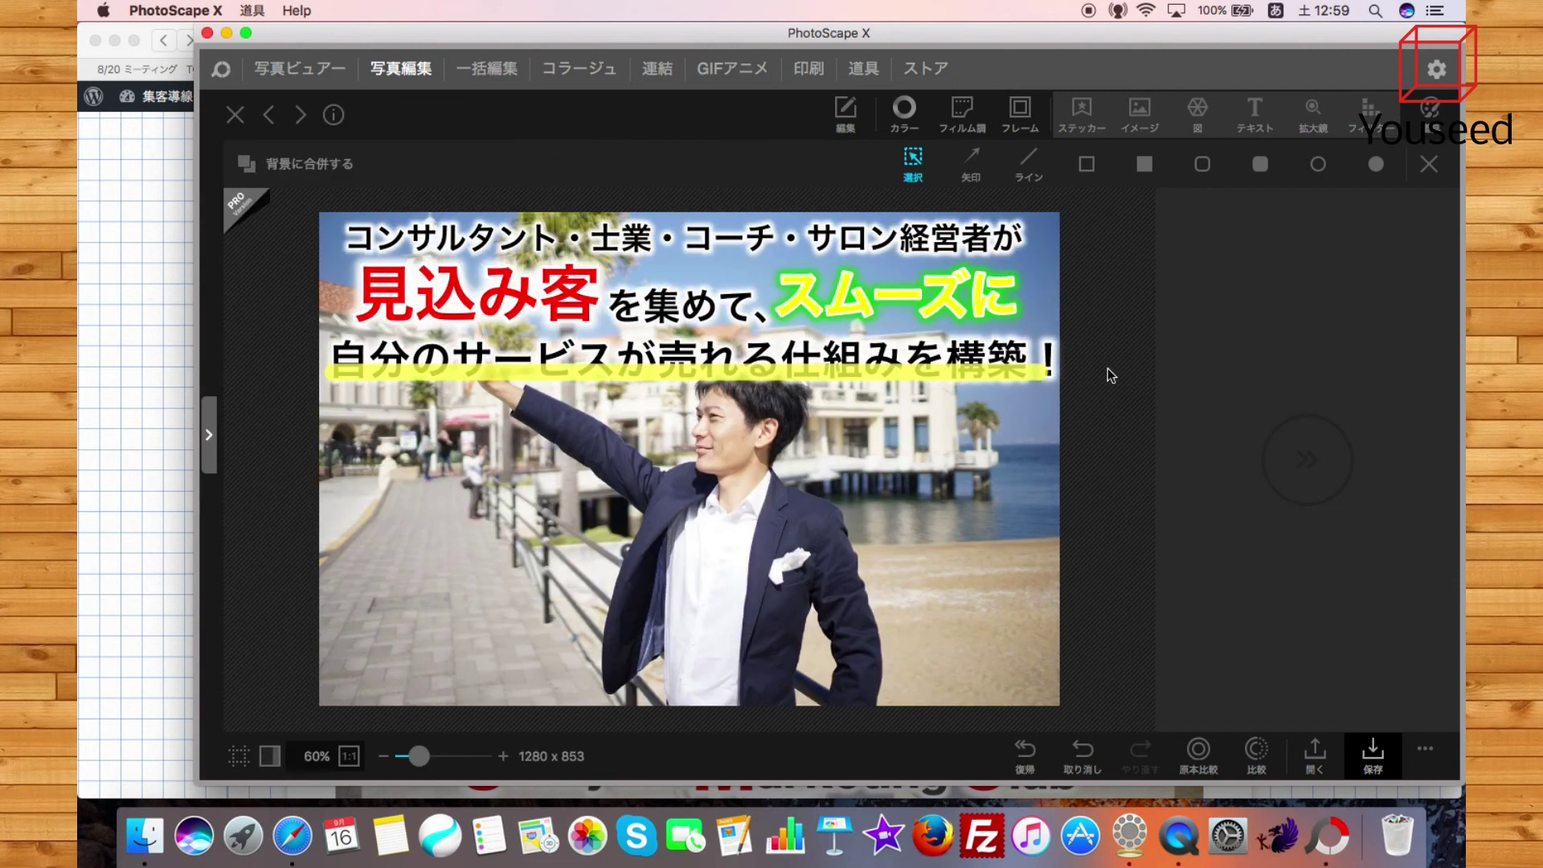
Send the yellow line behind the third text line so the characters sit on top of it
{"action": "left_click", "coordinate": [1026, 380]}
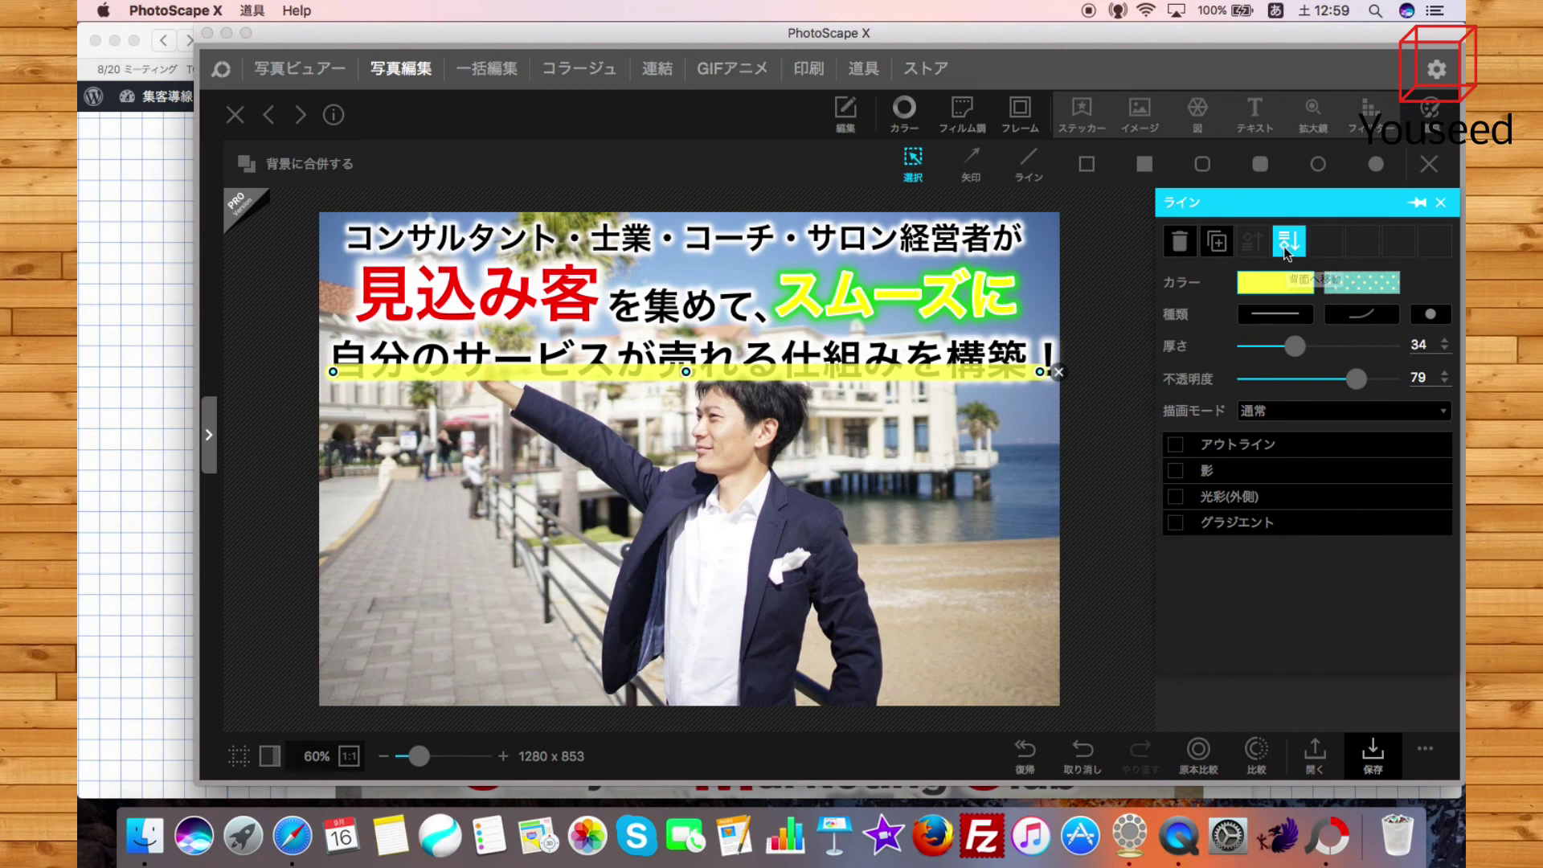
{"action": "left_click", "coordinate": [1288, 249]}
{"action": "left_click", "coordinate": [1121, 434]}
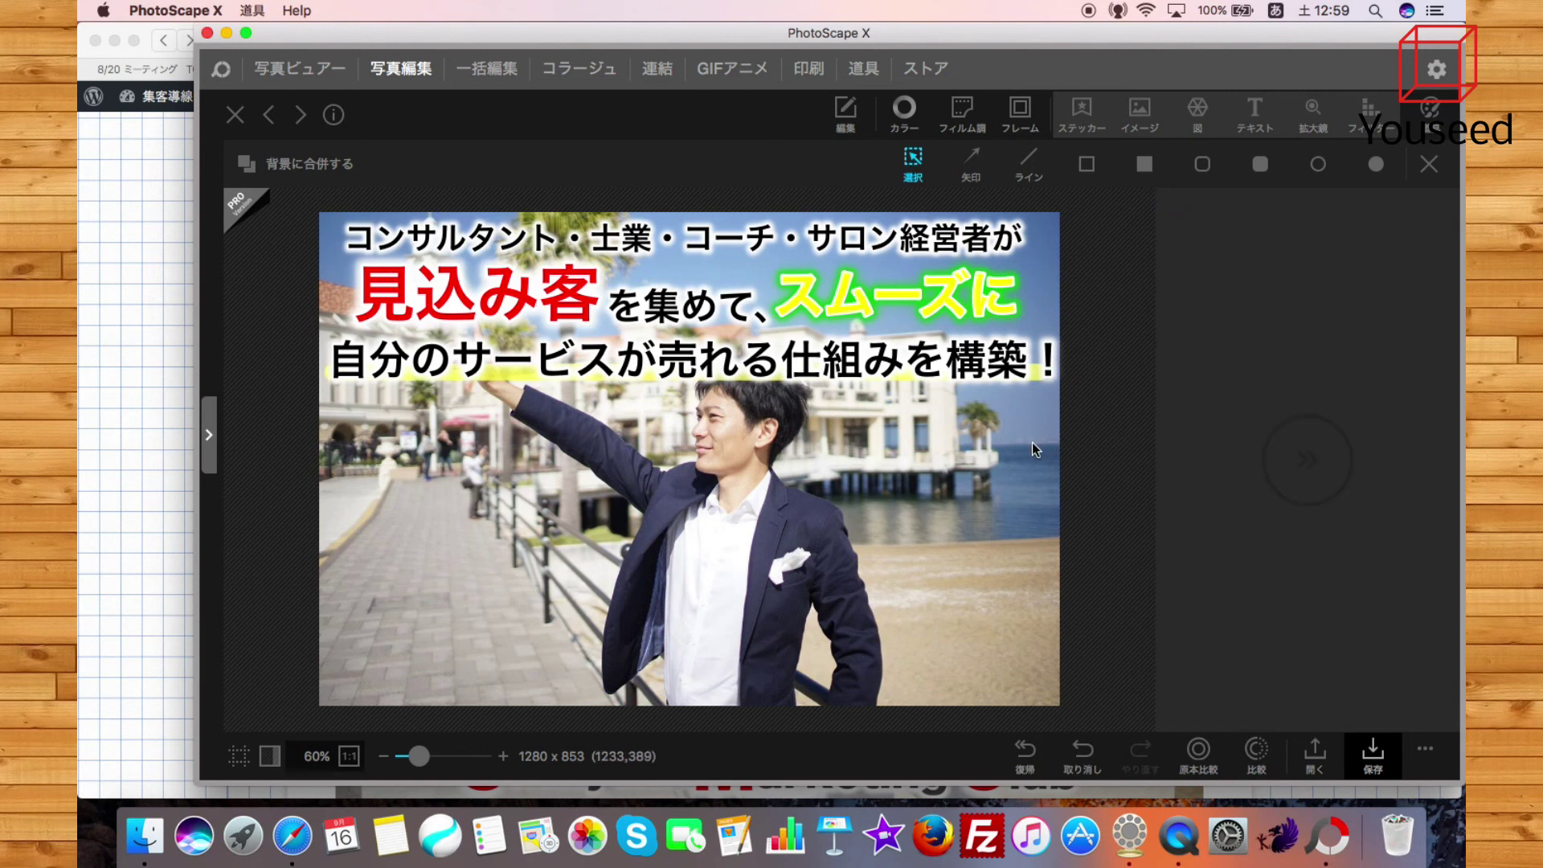
Nudge the third text line slightly up and the yellow line slightly down so it works as a highlighter underline
{"action": "left_click", "coordinate": [1039, 374]}
{"action": "left_click_drag", "start_coordinate": [1036, 374], "coordinate": [1002, 369]}
{"action": "left_click", "coordinate": [1025, 410]}
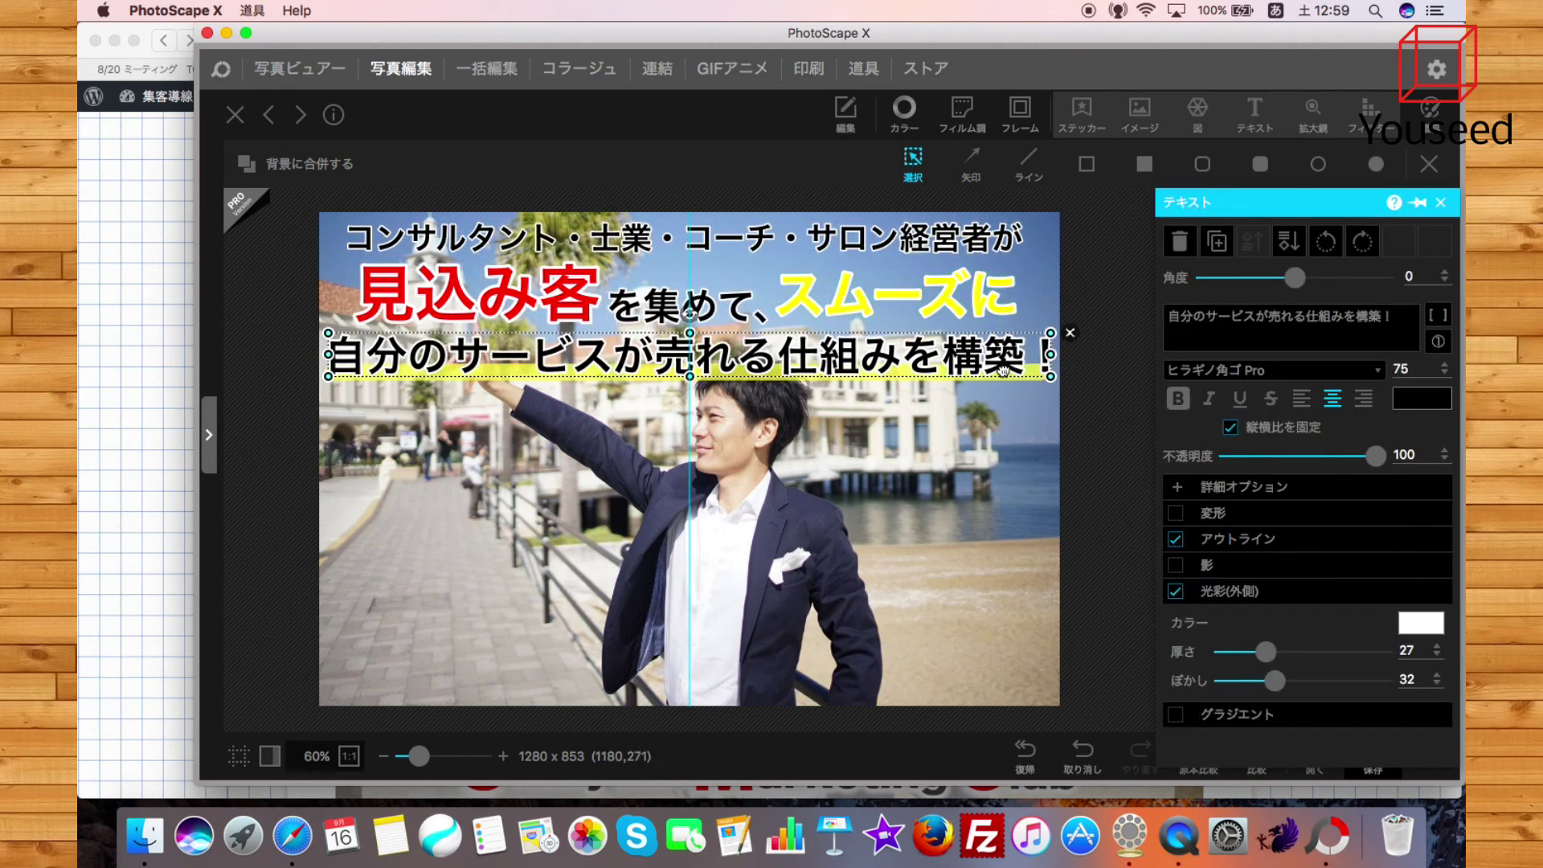
{"action": "left_click", "coordinate": [1029, 390]}
{"action": "left_click", "coordinate": [1032, 376]}
{"action": "left_click", "coordinate": [1035, 388]}
{"action": "mouse_move", "coordinate": [1031, 377]}
{"action": "left_mouse_down"}
{"action": "mouse_move", "coordinate": [1005, 399]}
{"action": "mouse_move", "coordinate": [1010, 384]}
{"action": "left_mouse_up"}
{"action": "left_click", "coordinate": [992, 445]}
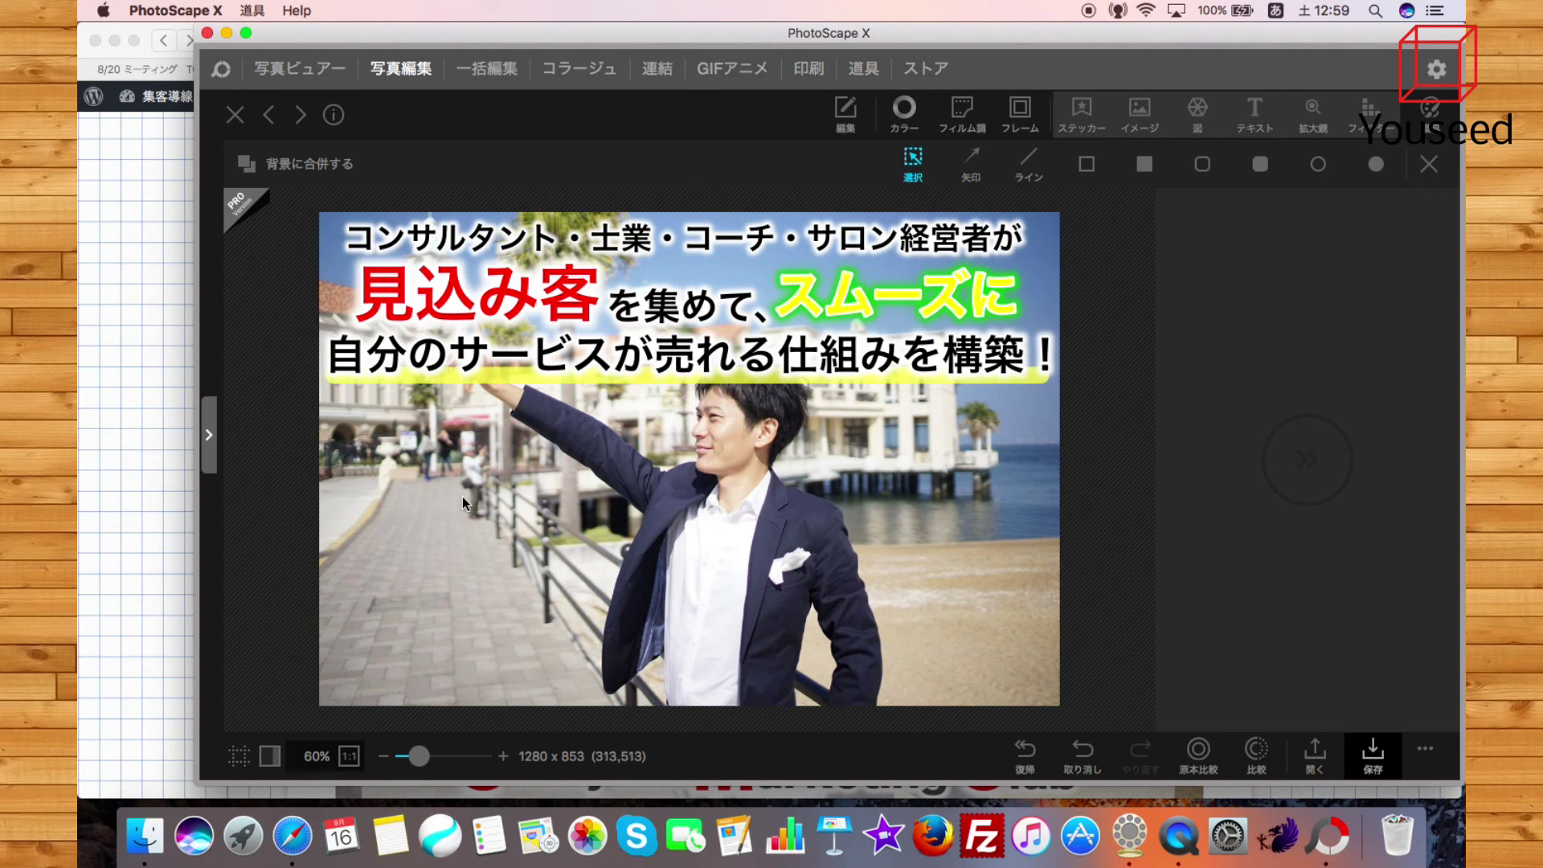
Examine the lower half of the reference page's header image, including its arrows, red banner, translucent white panel and club title
{"action": "left_click", "coordinate": [134, 580]}
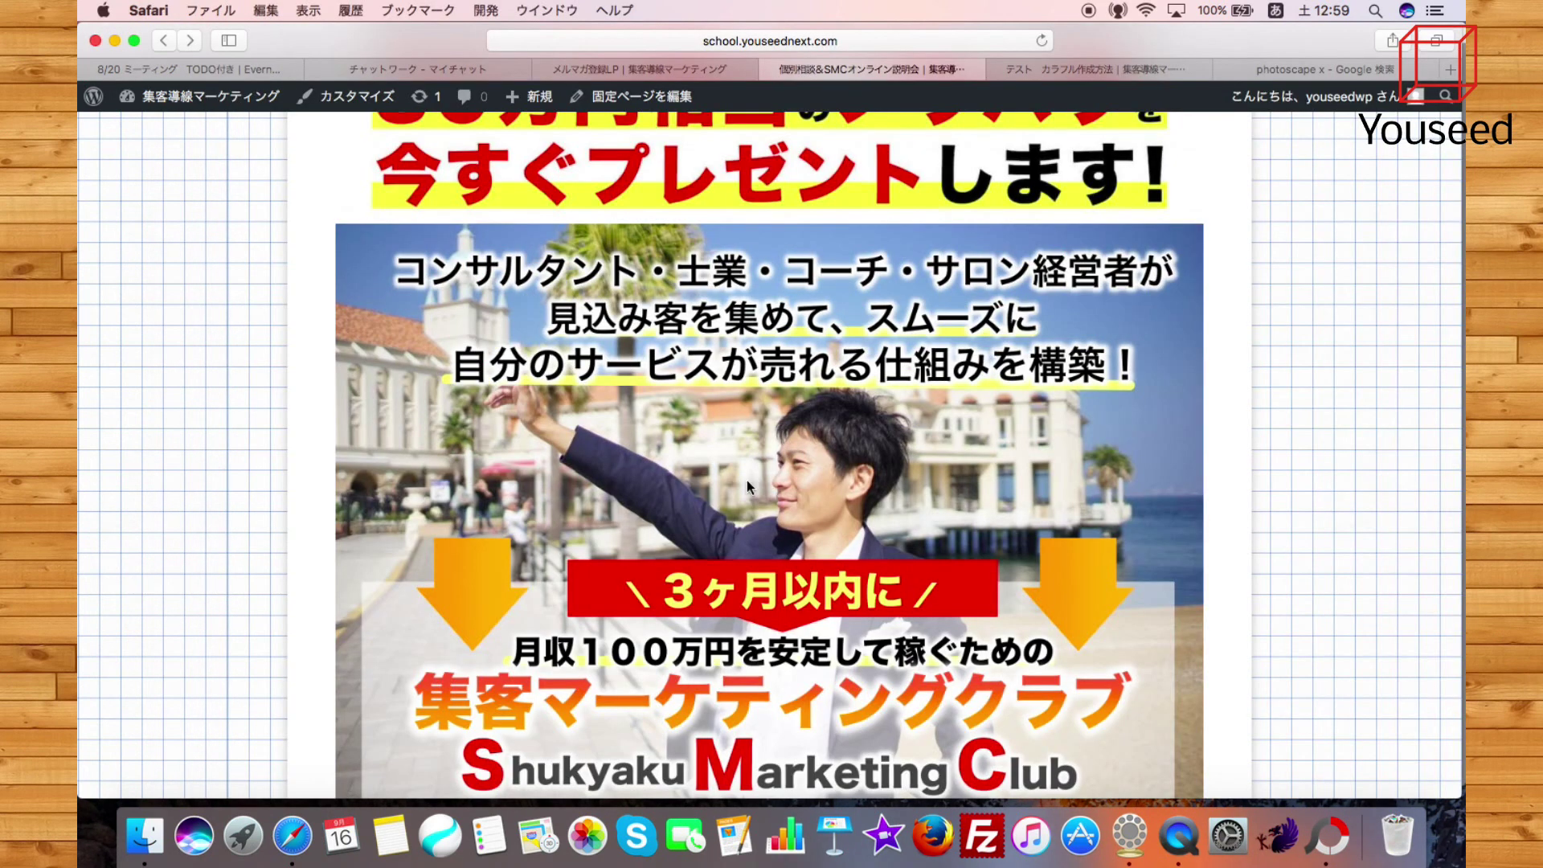
{"action": "scroll", "coordinate": [746, 480], "scroll_direction": "down", "scroll_amount": 5}
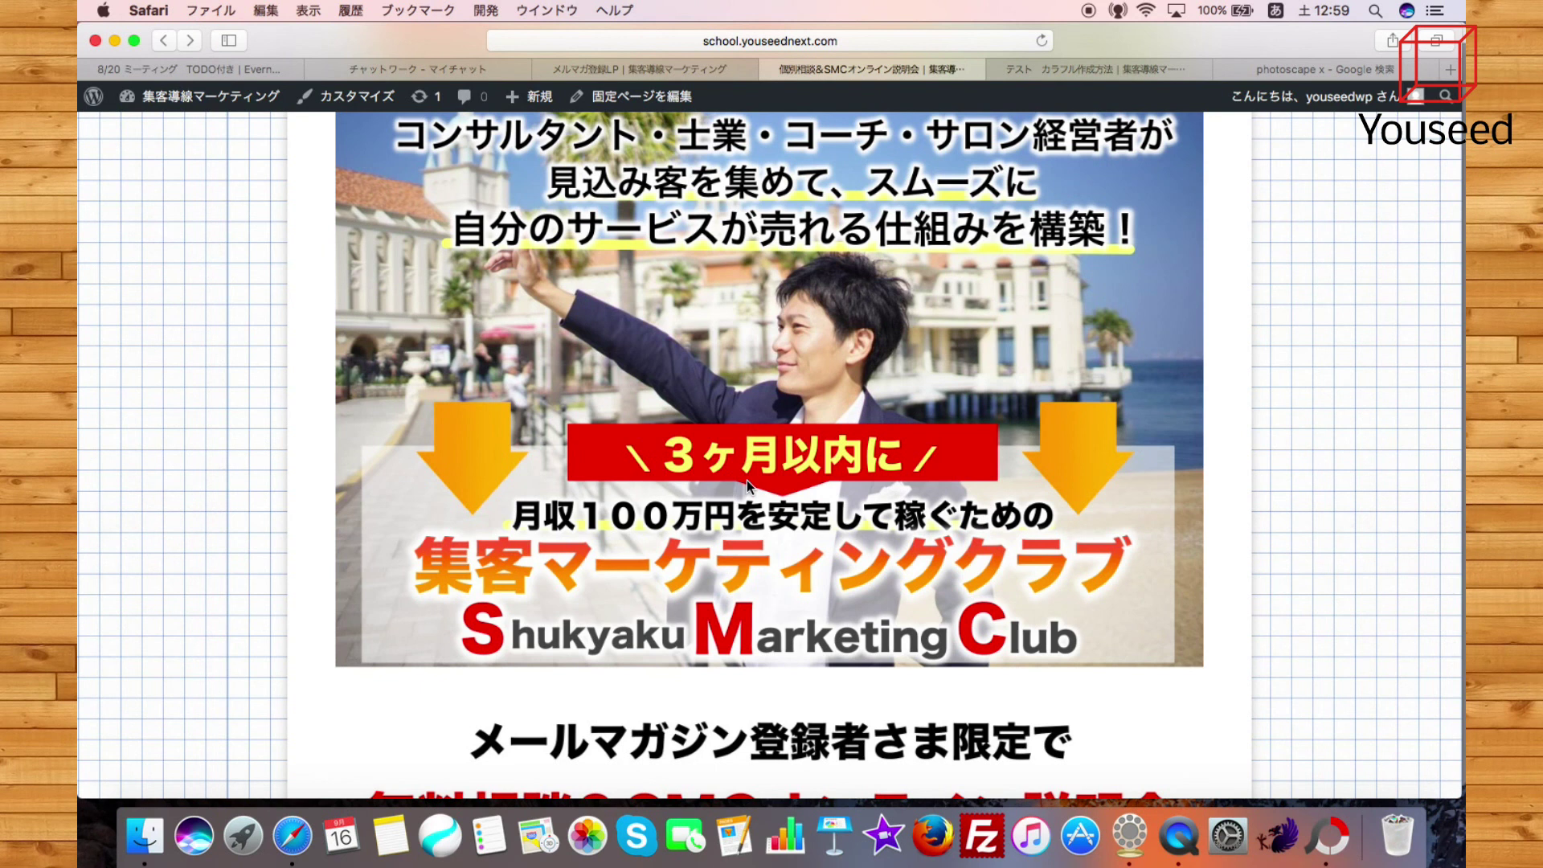
{"action": "scroll", "coordinate": [746, 480], "scroll_direction": "up", "scroll_amount": 2}
{"action": "scroll", "coordinate": [746, 480], "scroll_direction": "down", "scroll_amount": 3}
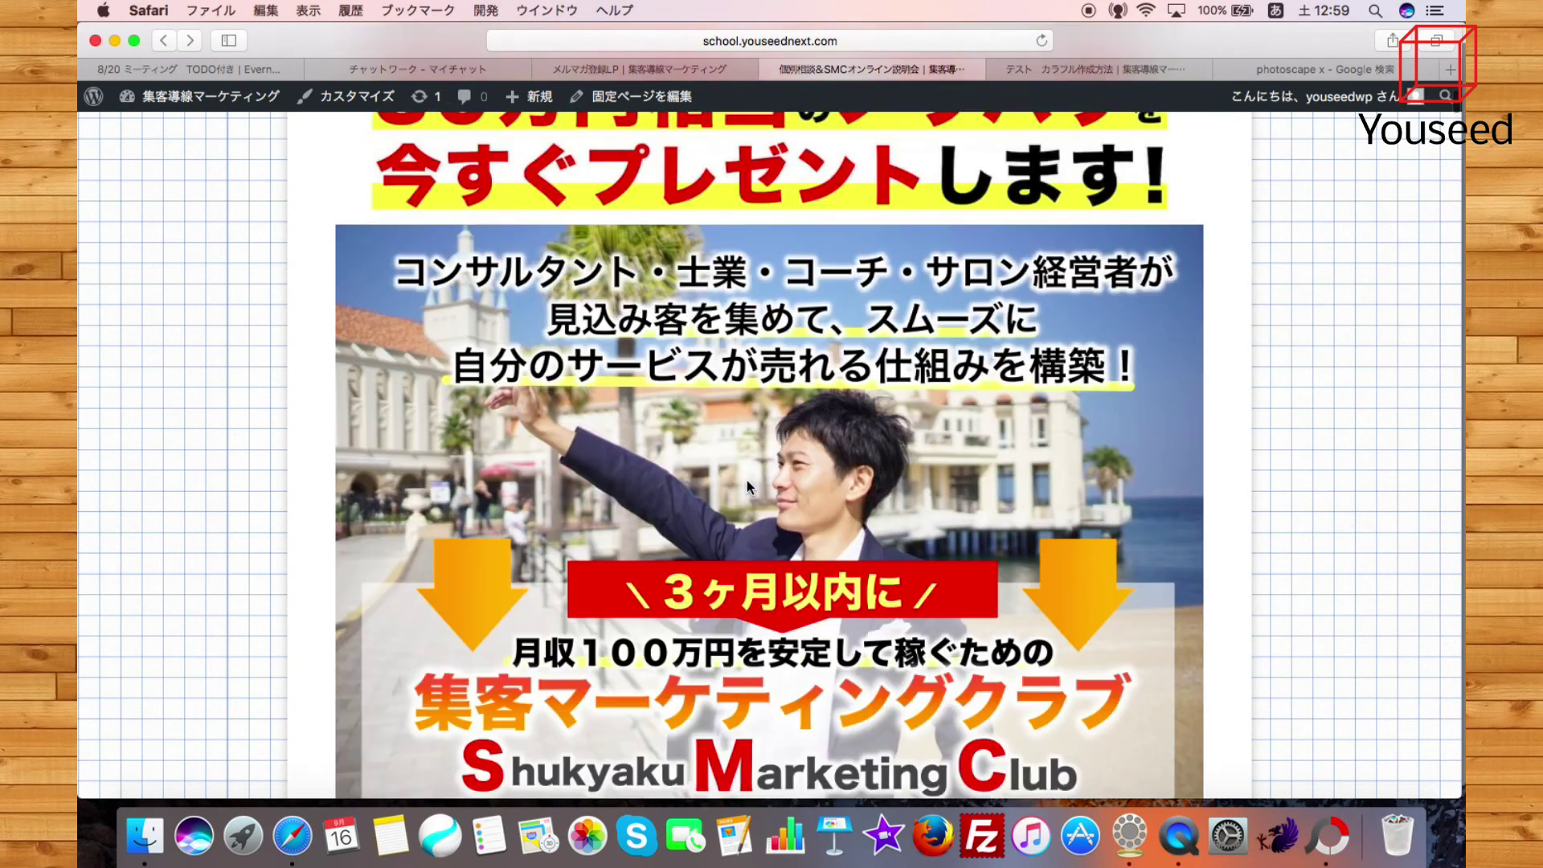
{"action": "scroll", "coordinate": [560, 697], "scroll_direction": "up", "scroll_amount": 5}
{"action": "scroll", "coordinate": [534, 664], "scroll_direction": "down", "scroll_amount": 1}
{"action": "scroll", "coordinate": [534, 664], "scroll_direction": "down", "scroll_amount": 3}
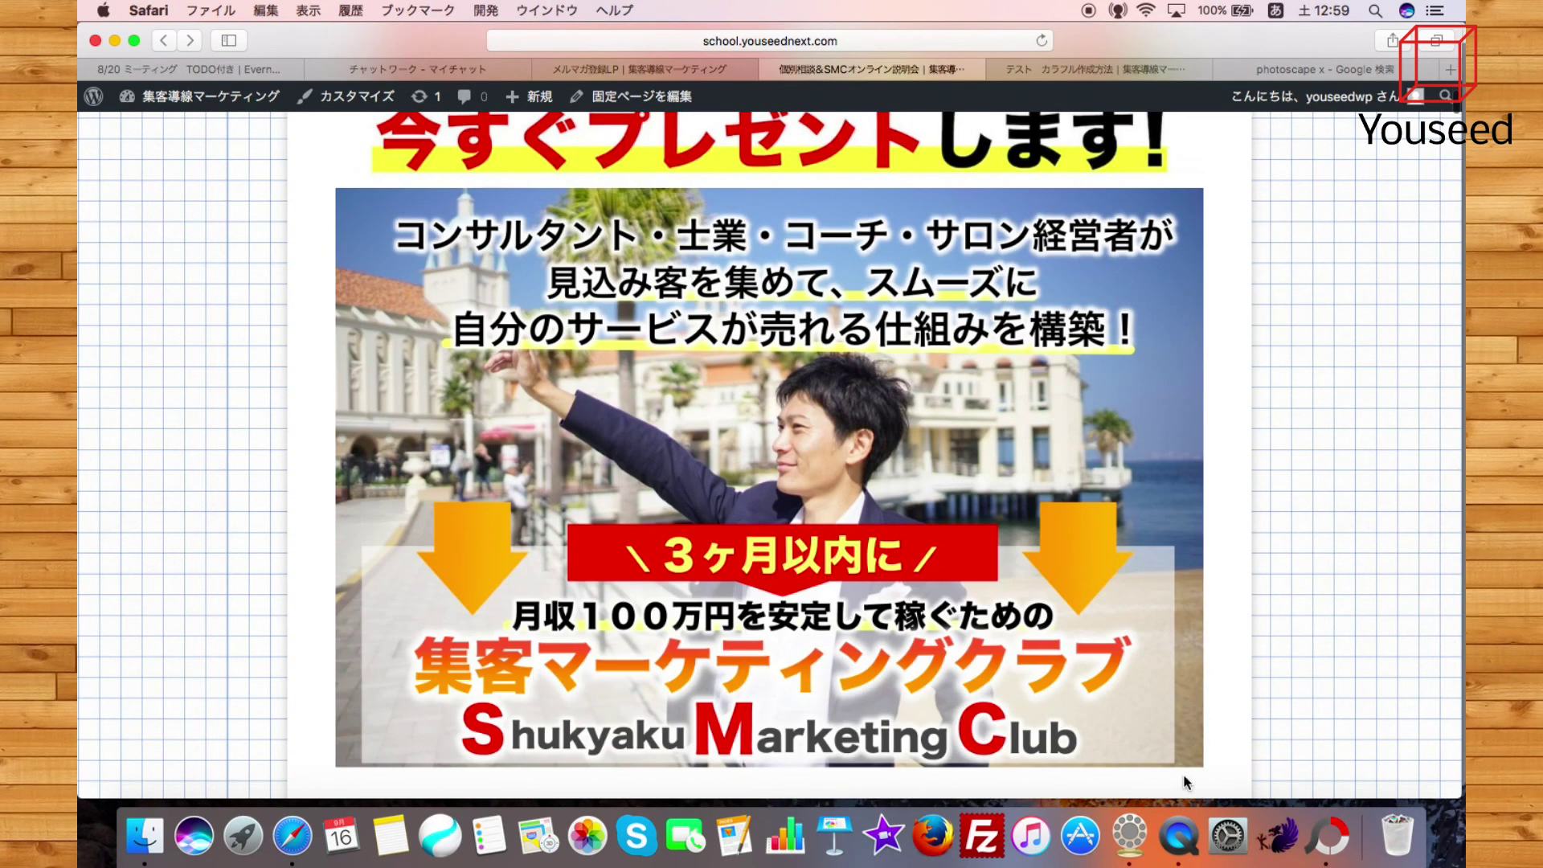
{"action": "left_click", "coordinate": [1326, 836]}
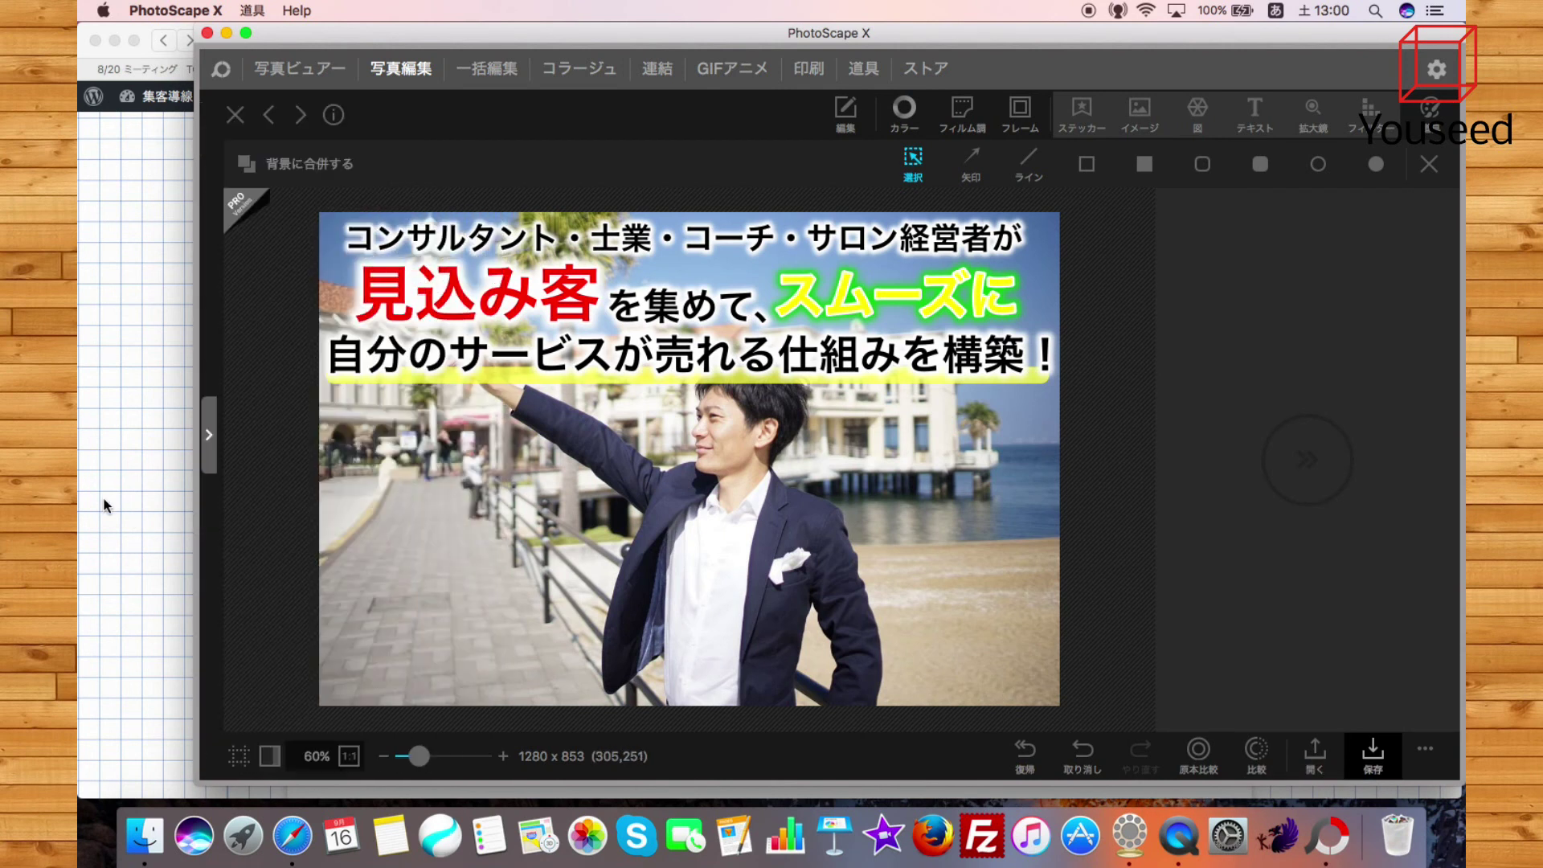
{"action": "left_click", "coordinate": [167, 493]}
{"action": "scroll", "coordinate": [613, 526], "scroll_direction": "down", "scroll_amount": 2}
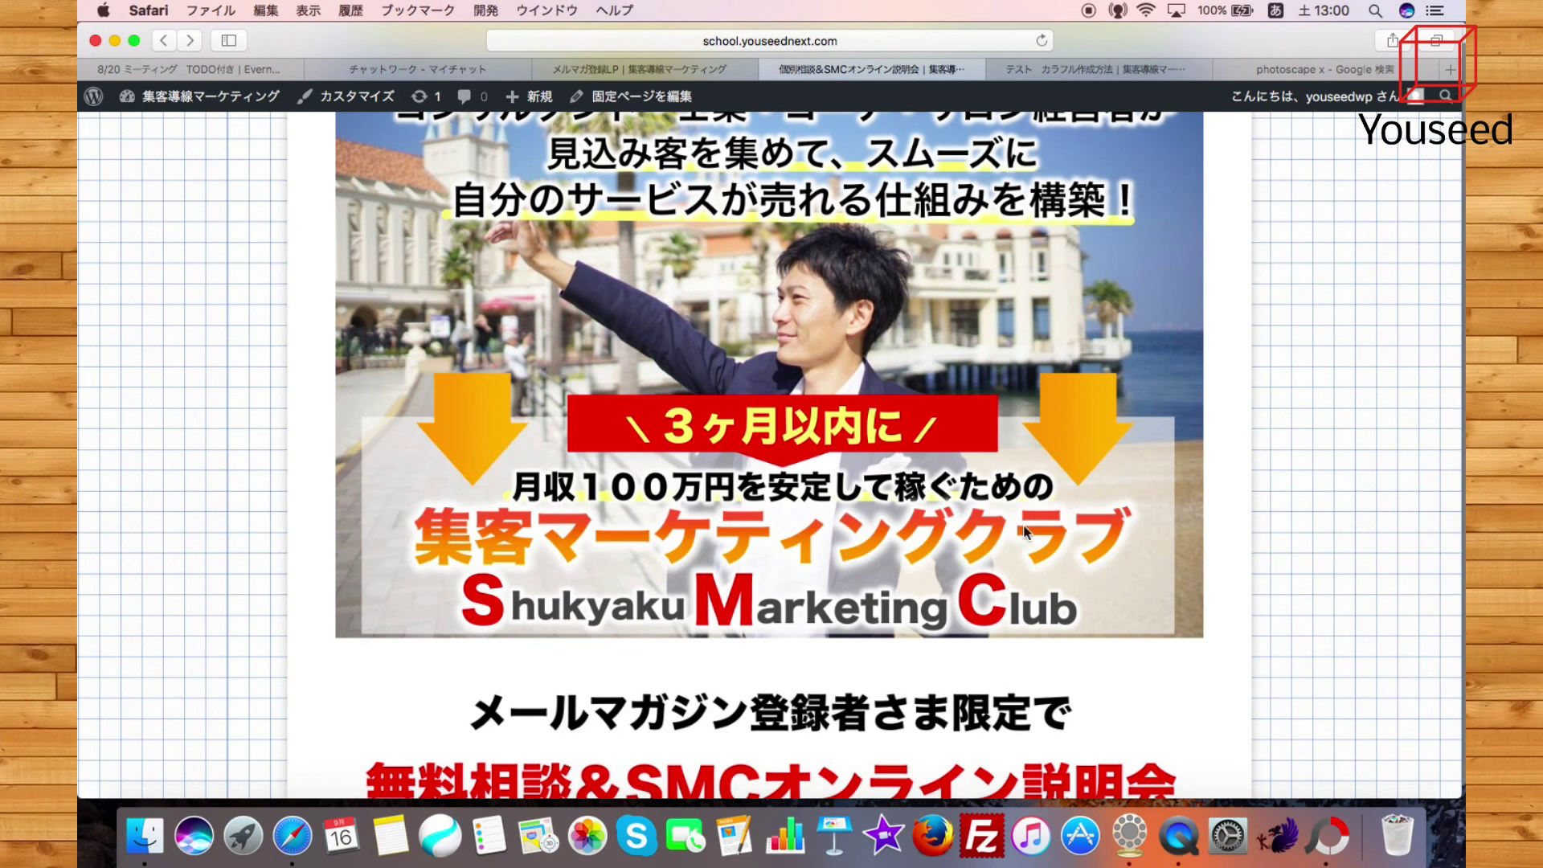
{"action": "scroll", "coordinate": [1025, 530], "scroll_direction": "down", "scroll_amount": 1}
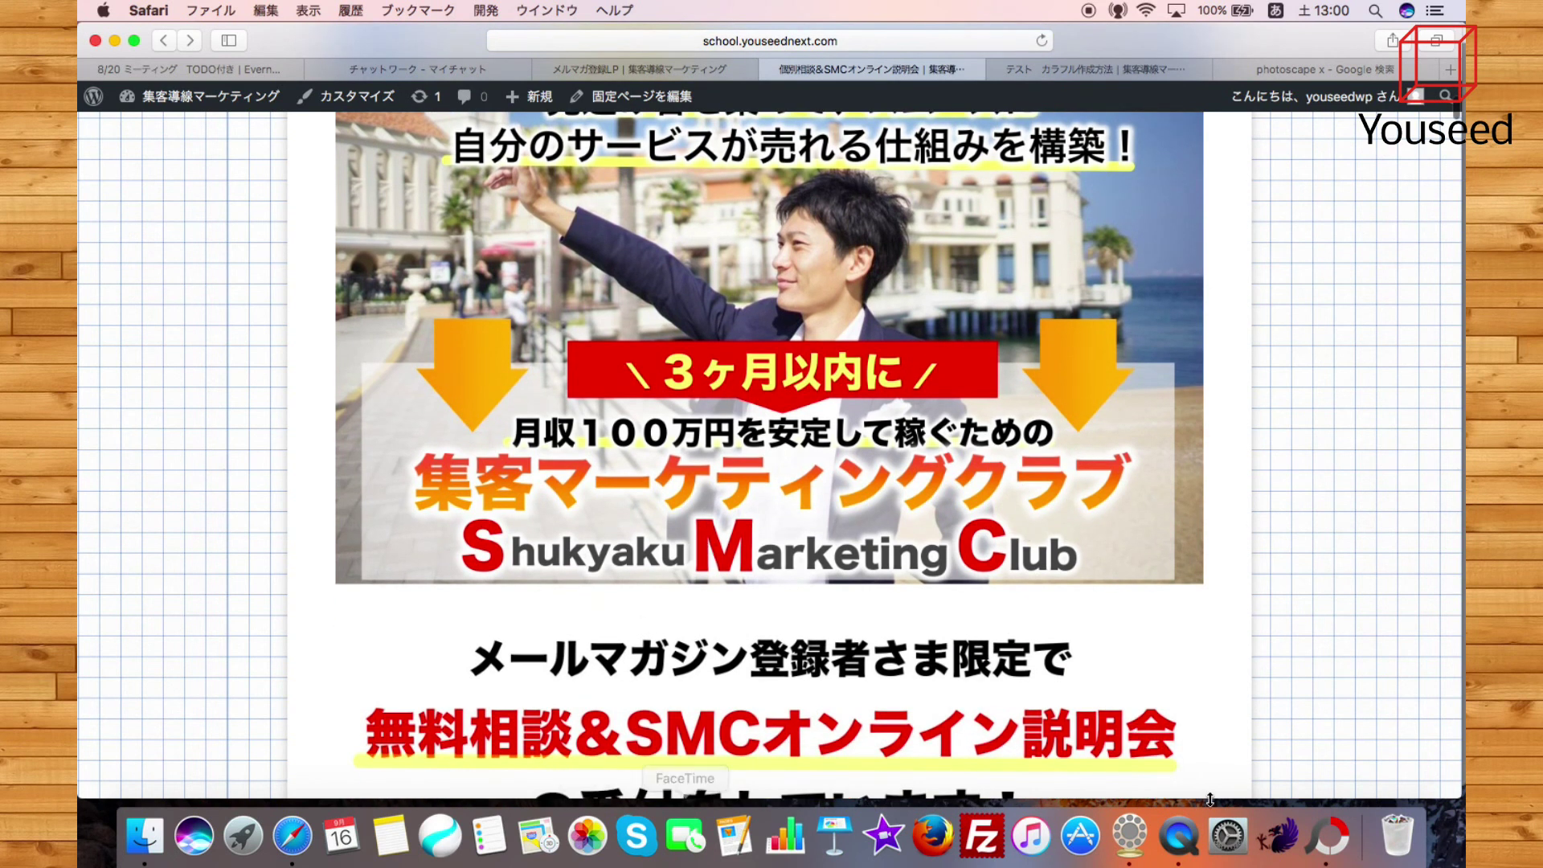
{"action": "left_click", "coordinate": [1327, 836]}
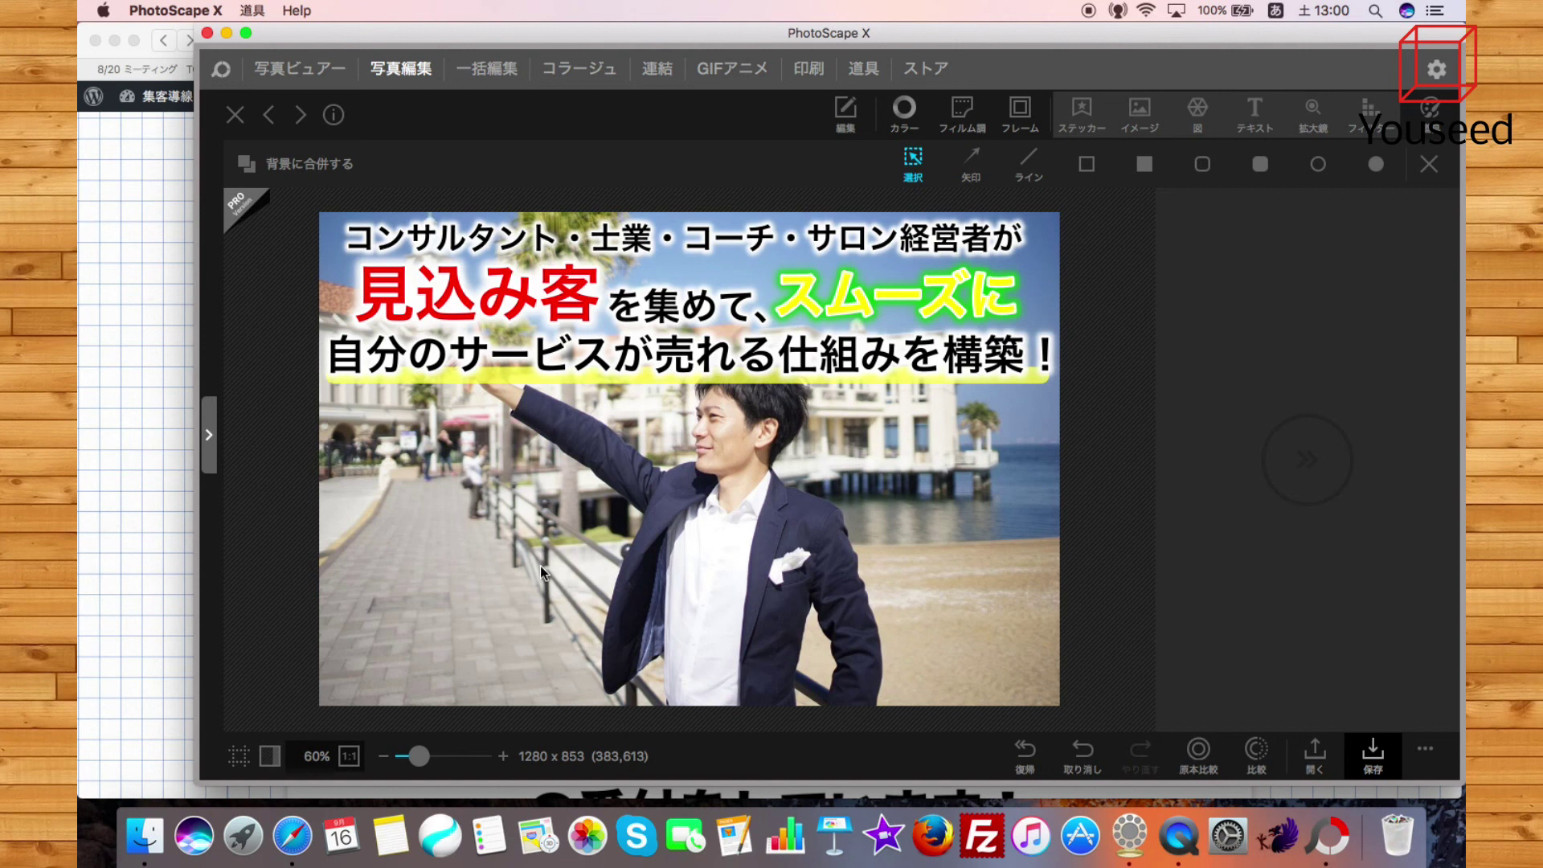
Minimize the reference page's browser window to expose the image files on the desktop
{"action": "left_click", "coordinate": [94, 481]}
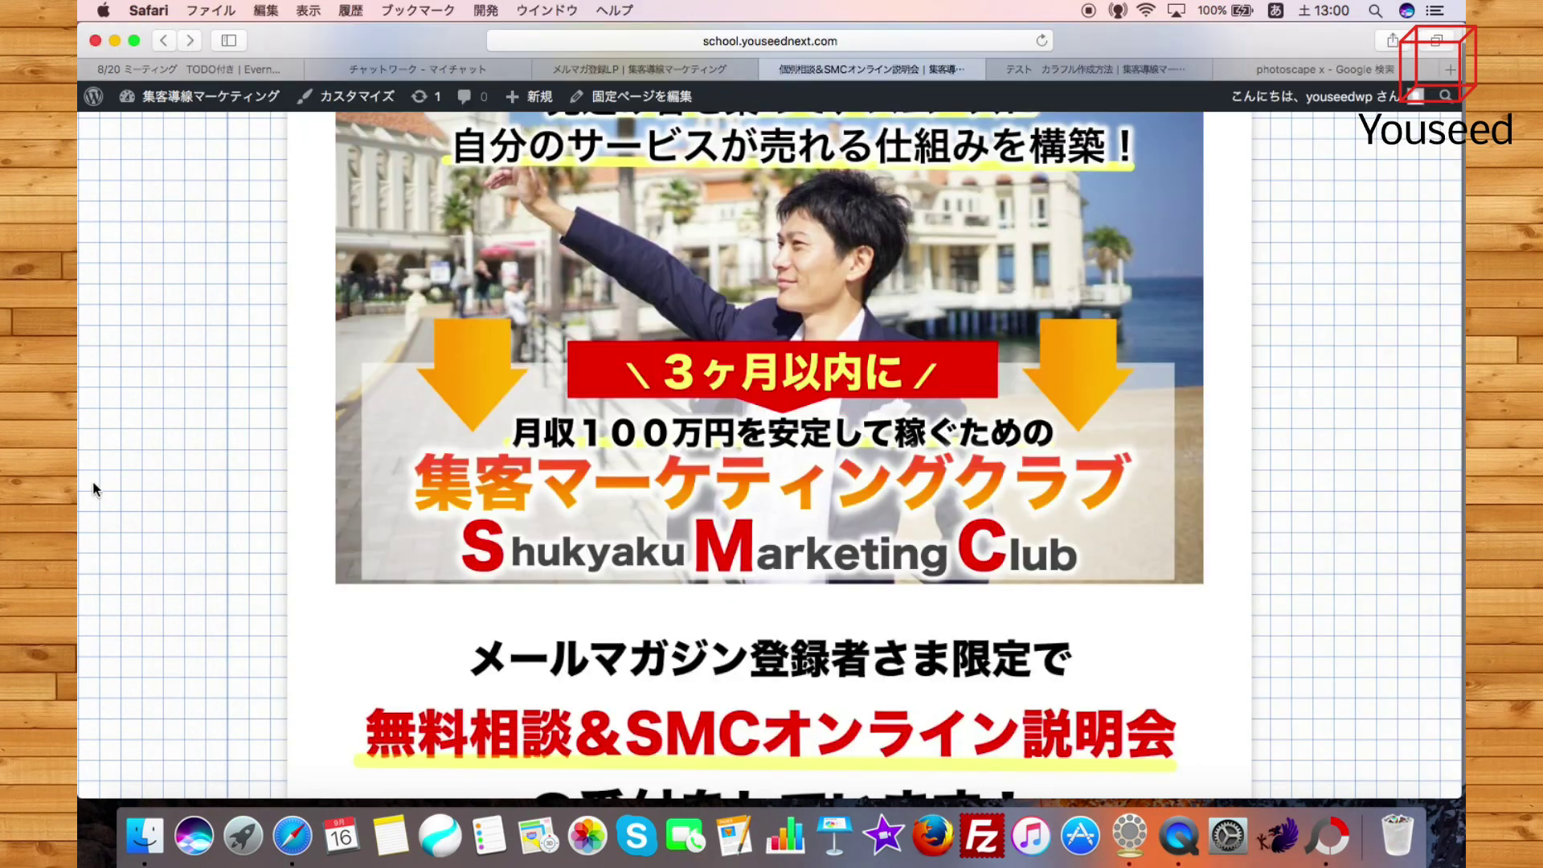
{"action": "left_click", "coordinate": [115, 40]}
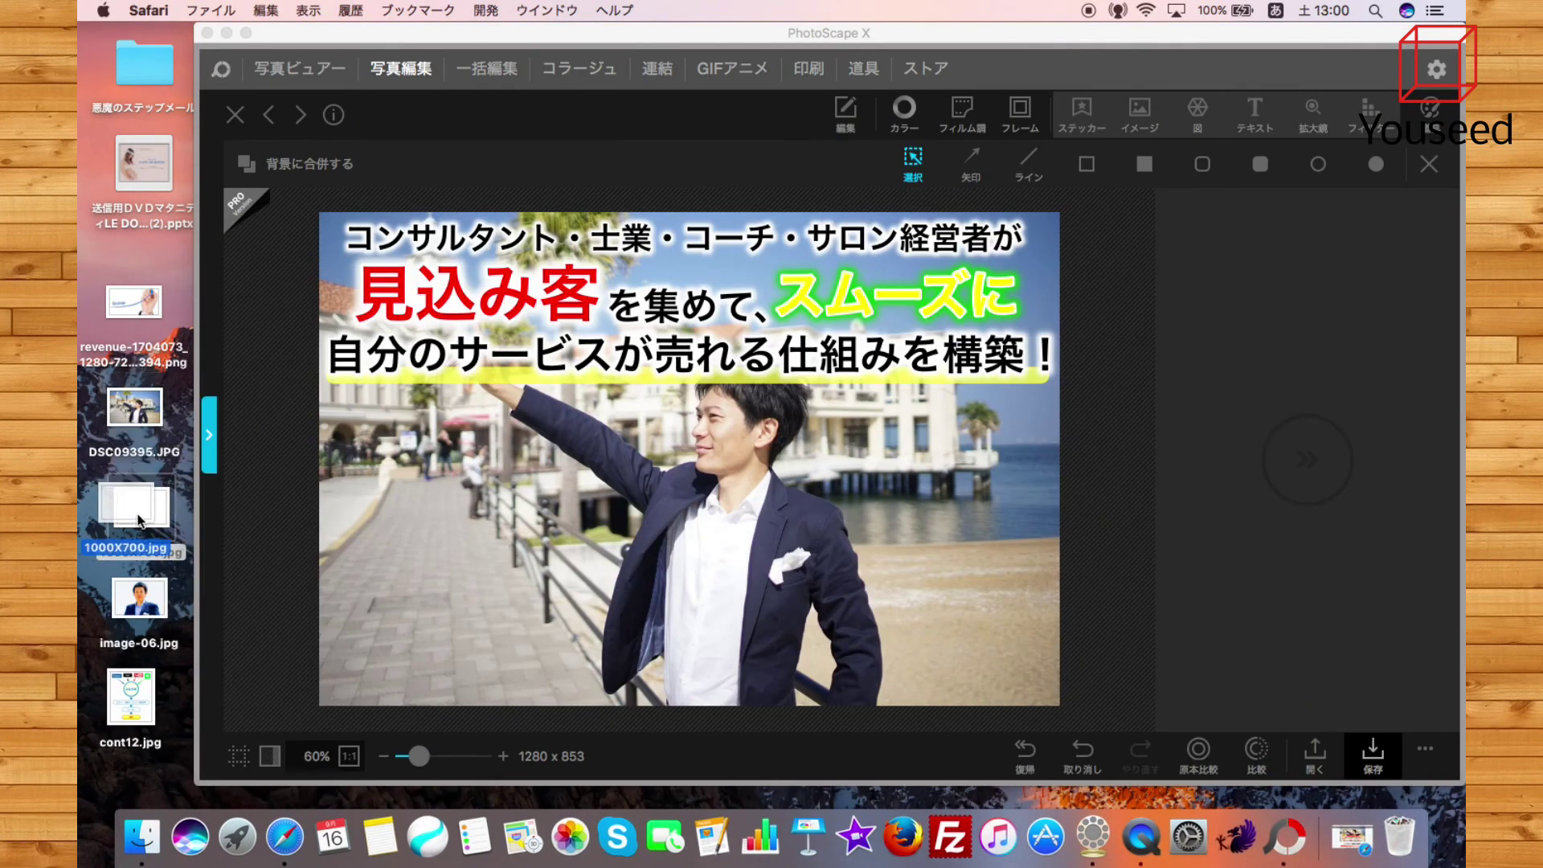
Insert 1000X700.jpg from the desktop as an image and place it over the middle and lower part of the photo
{"action": "left_click", "coordinate": [145, 523]}
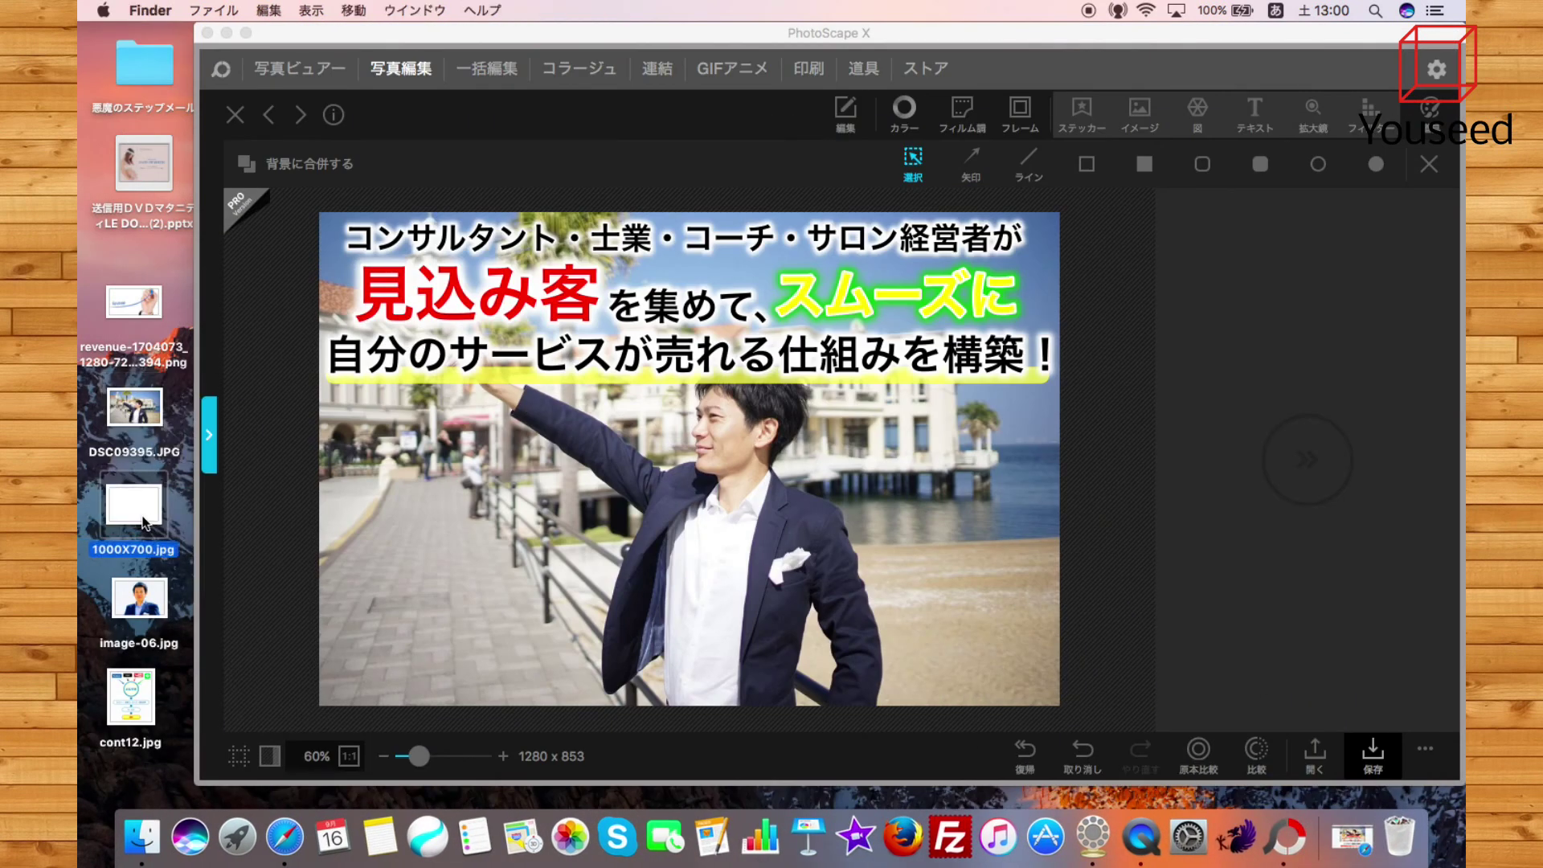
{"action": "left_click", "coordinate": [1138, 117]}
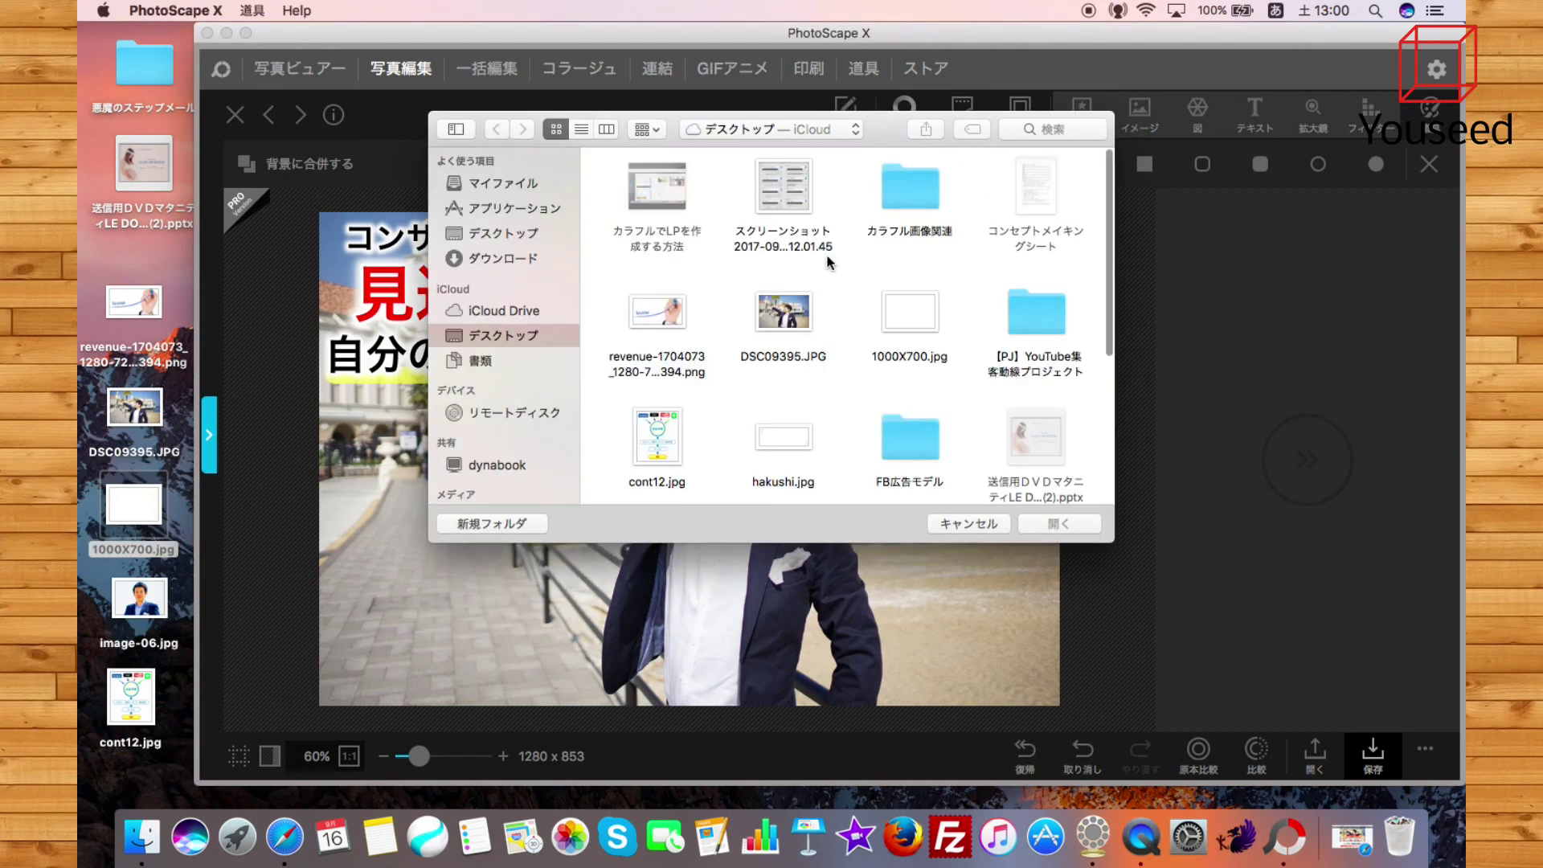
{"action": "scroll", "coordinate": [784, 354], "scroll_direction": "down", "scroll_amount": 2}
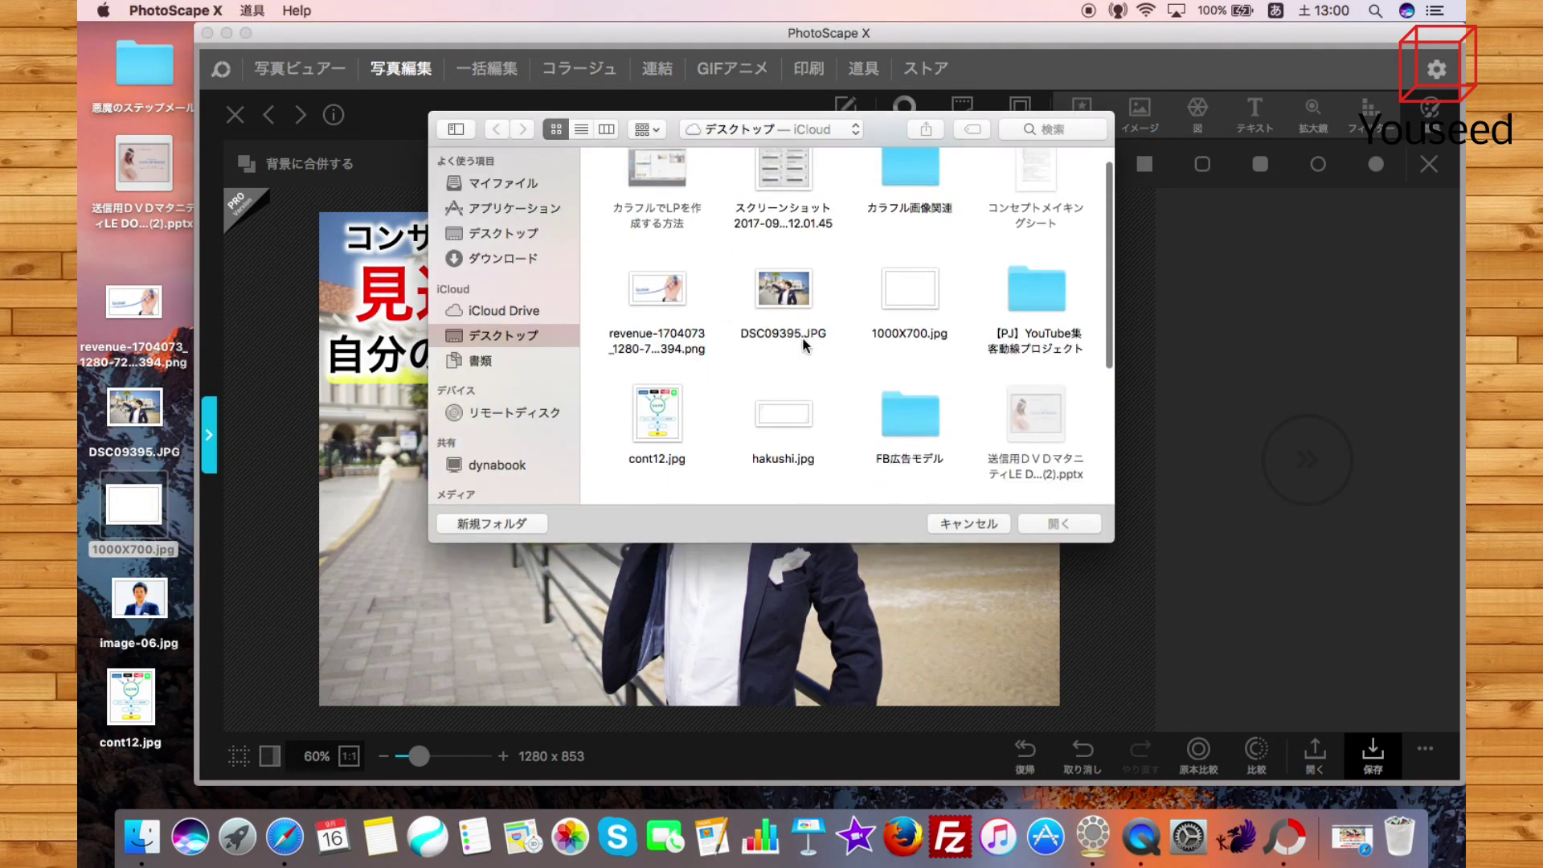
{"action": "left_click", "coordinate": [905, 295]}
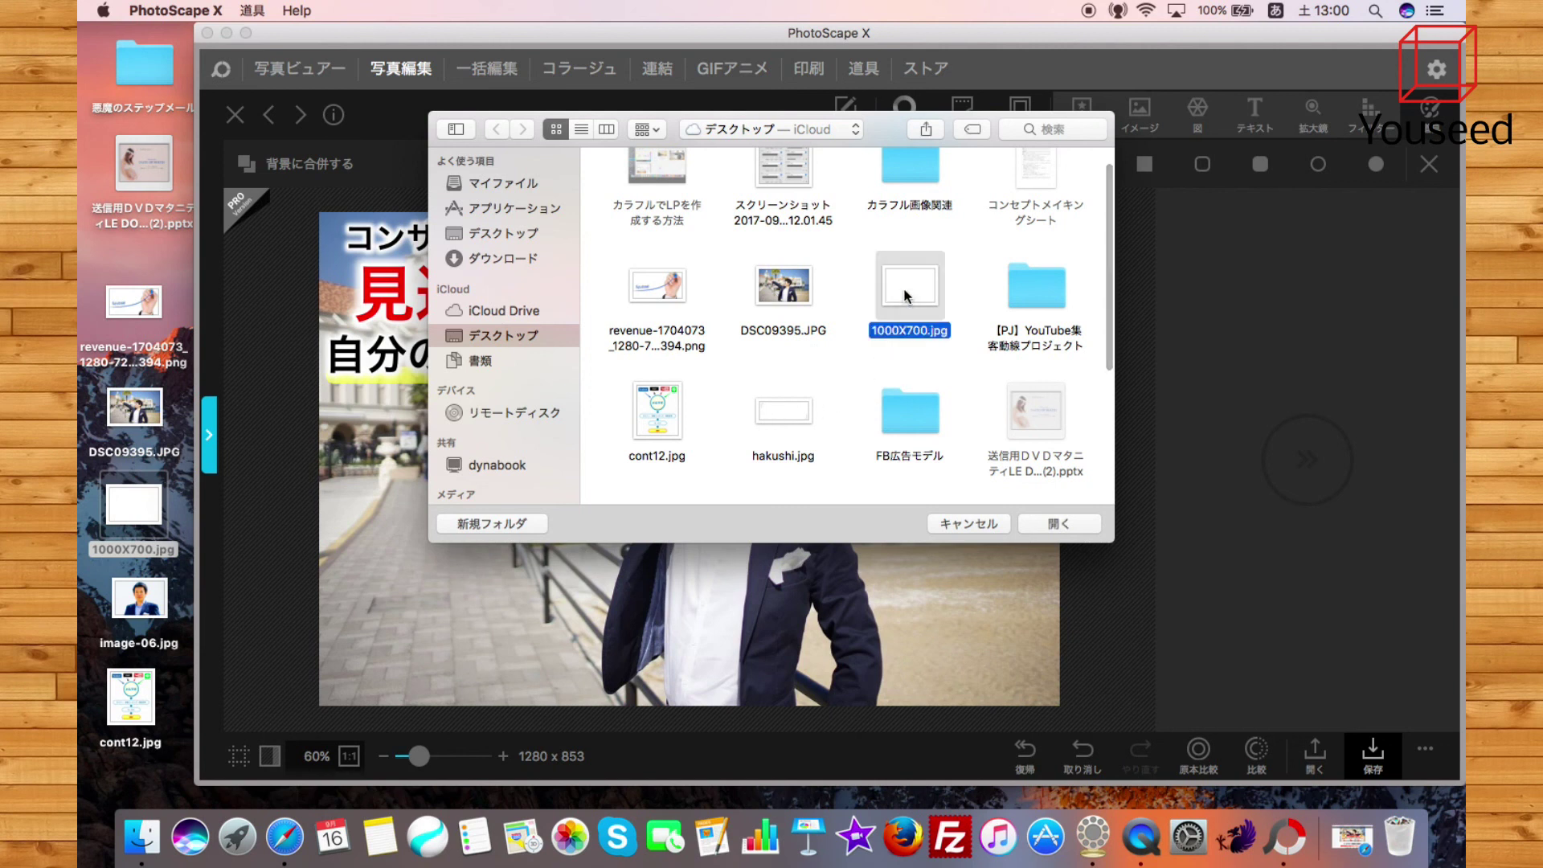
{"action": "left_click", "coordinate": [1065, 523]}
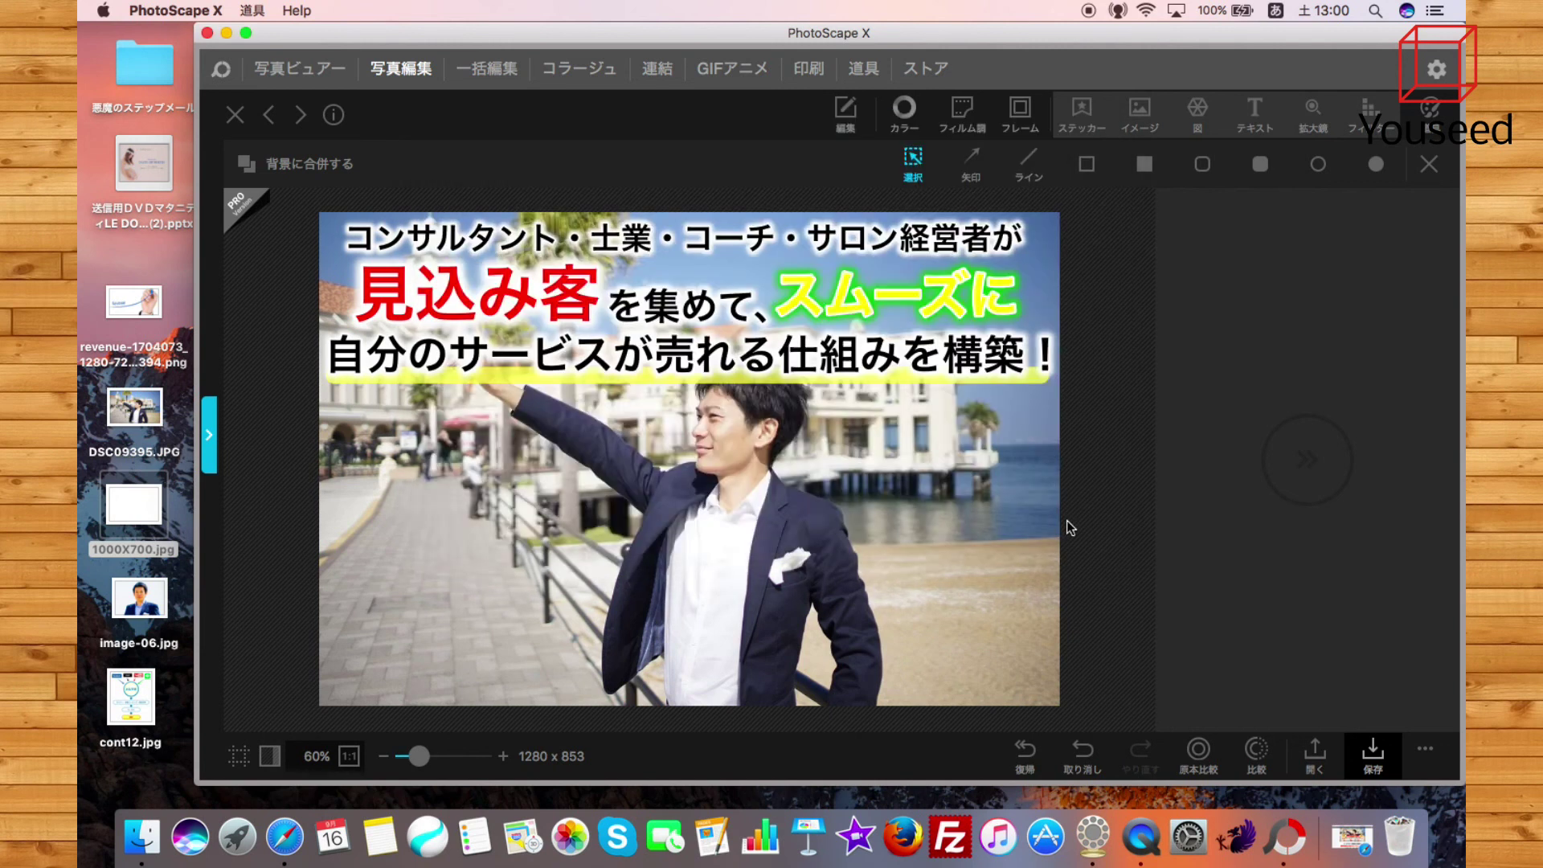
{"action": "left_click_drag", "start_coordinate": [788, 466], "coordinate": [747, 491]}
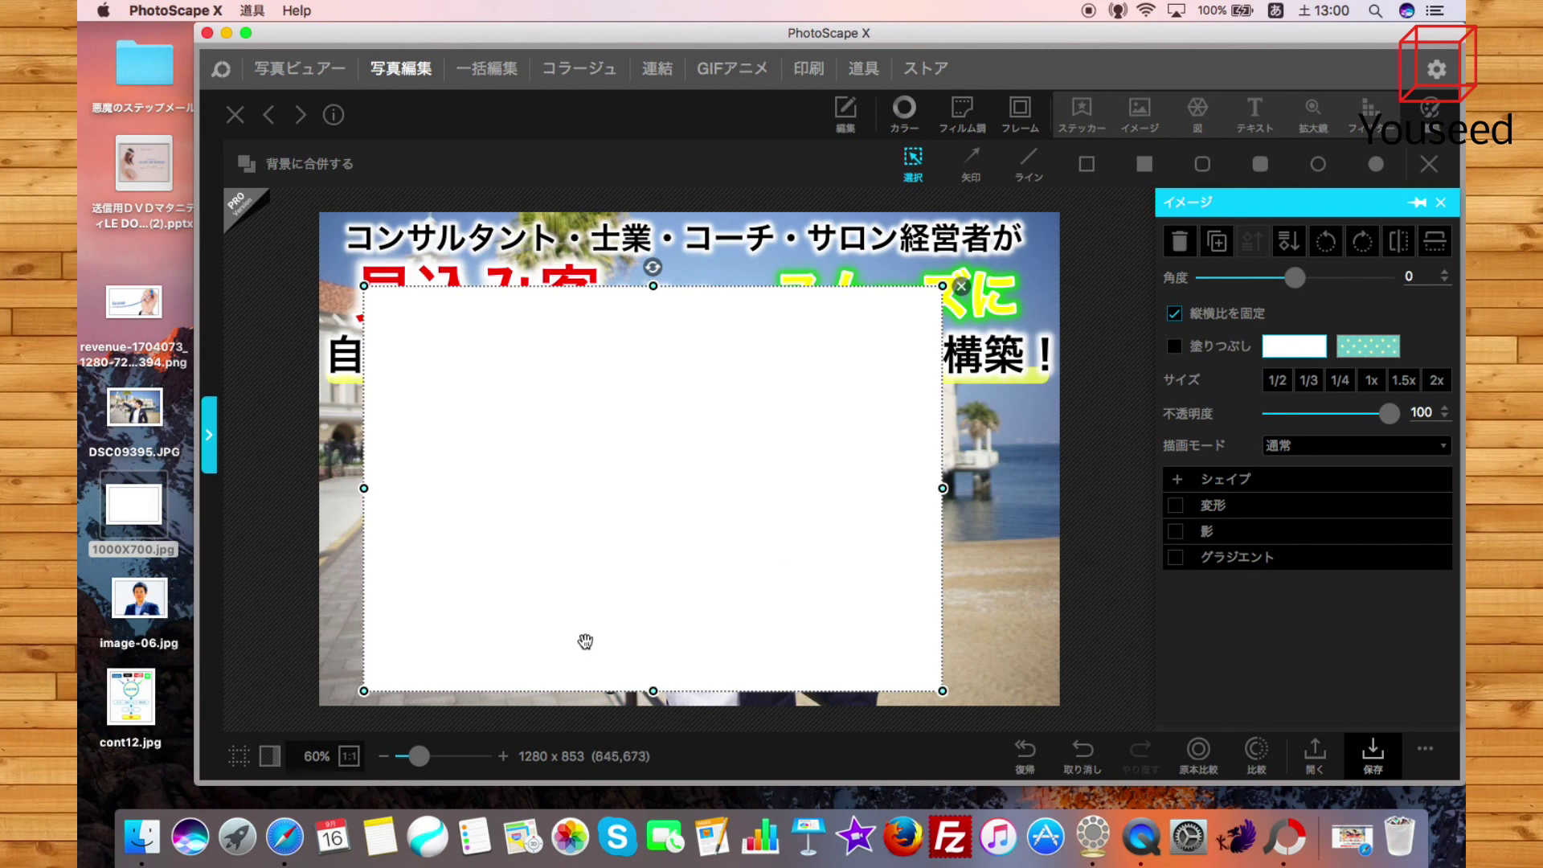
Following the reference page in Safari, set the white image's opacity to 49 and shrink it proportionally towards the photo's lower-left area
{"action": "left_click", "coordinate": [284, 835]}
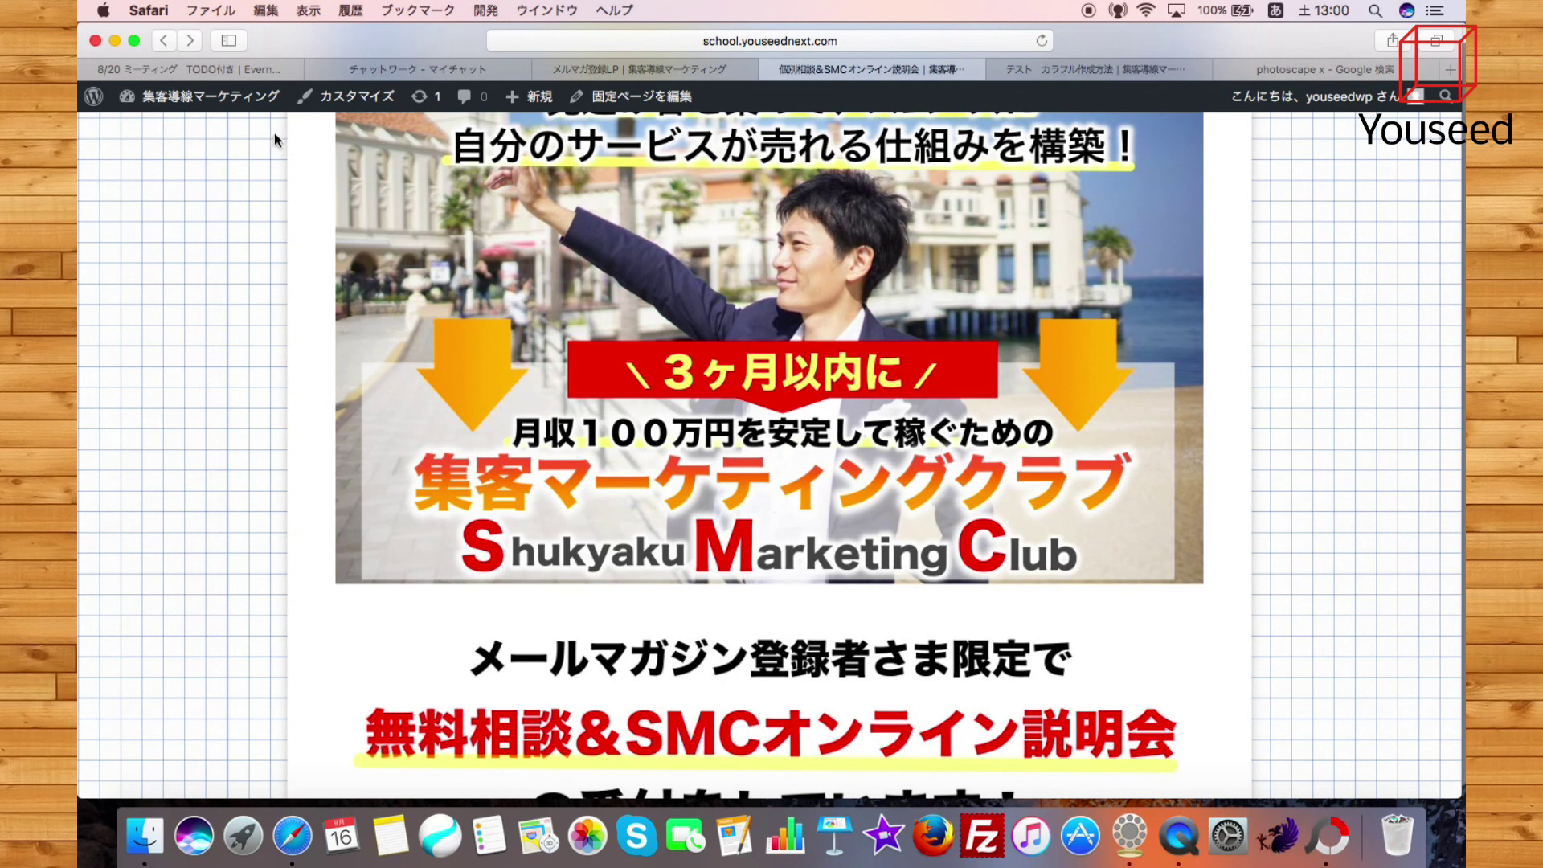
{"action": "left_click", "coordinate": [114, 41]}
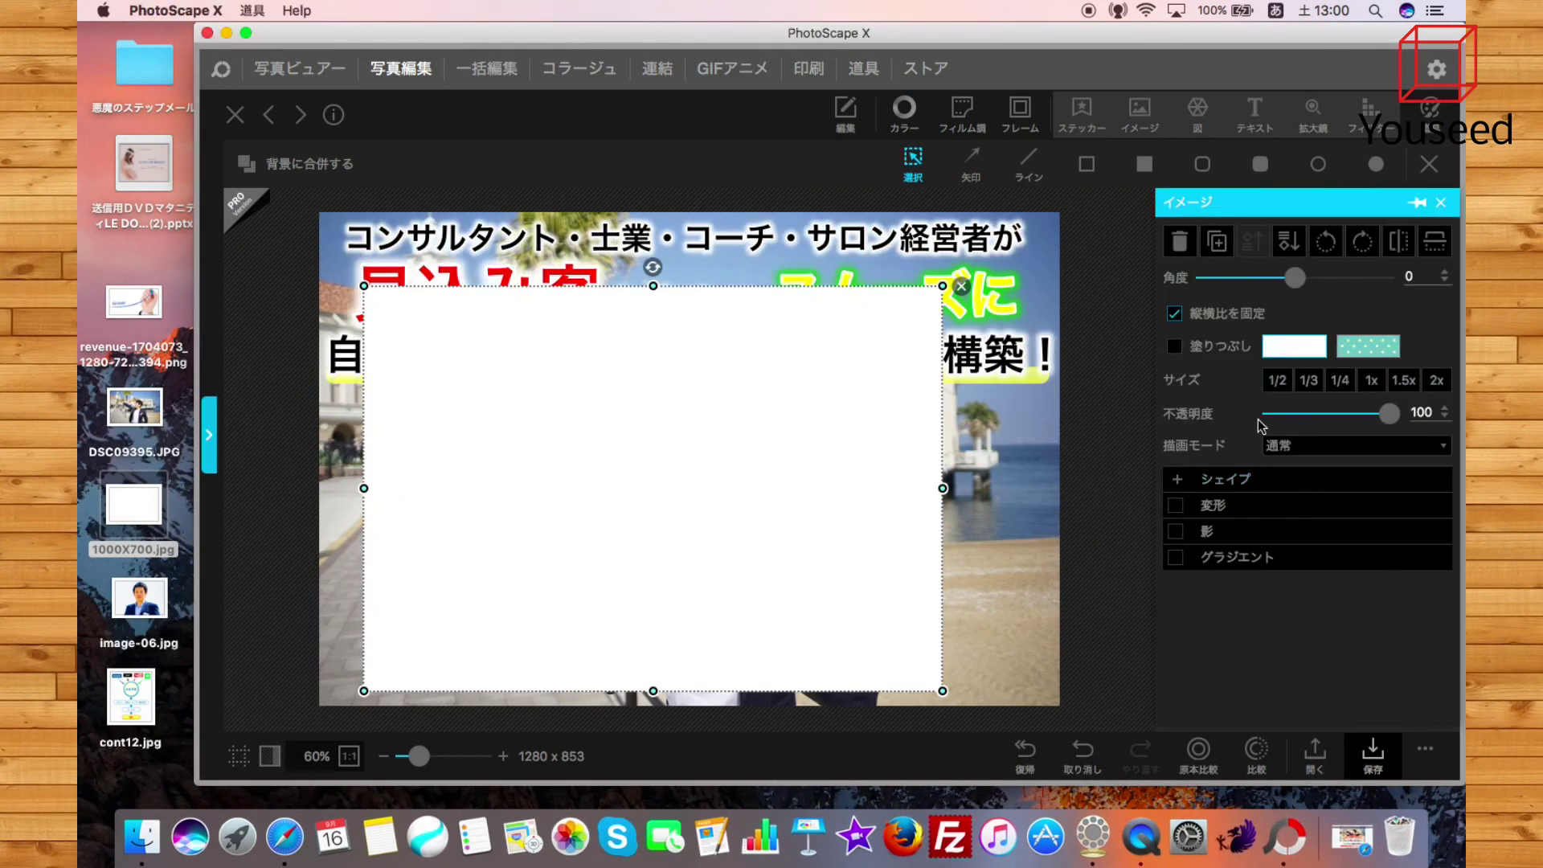
{"action": "left_click_drag", "start_coordinate": [1389, 413], "coordinate": [1322, 423]}
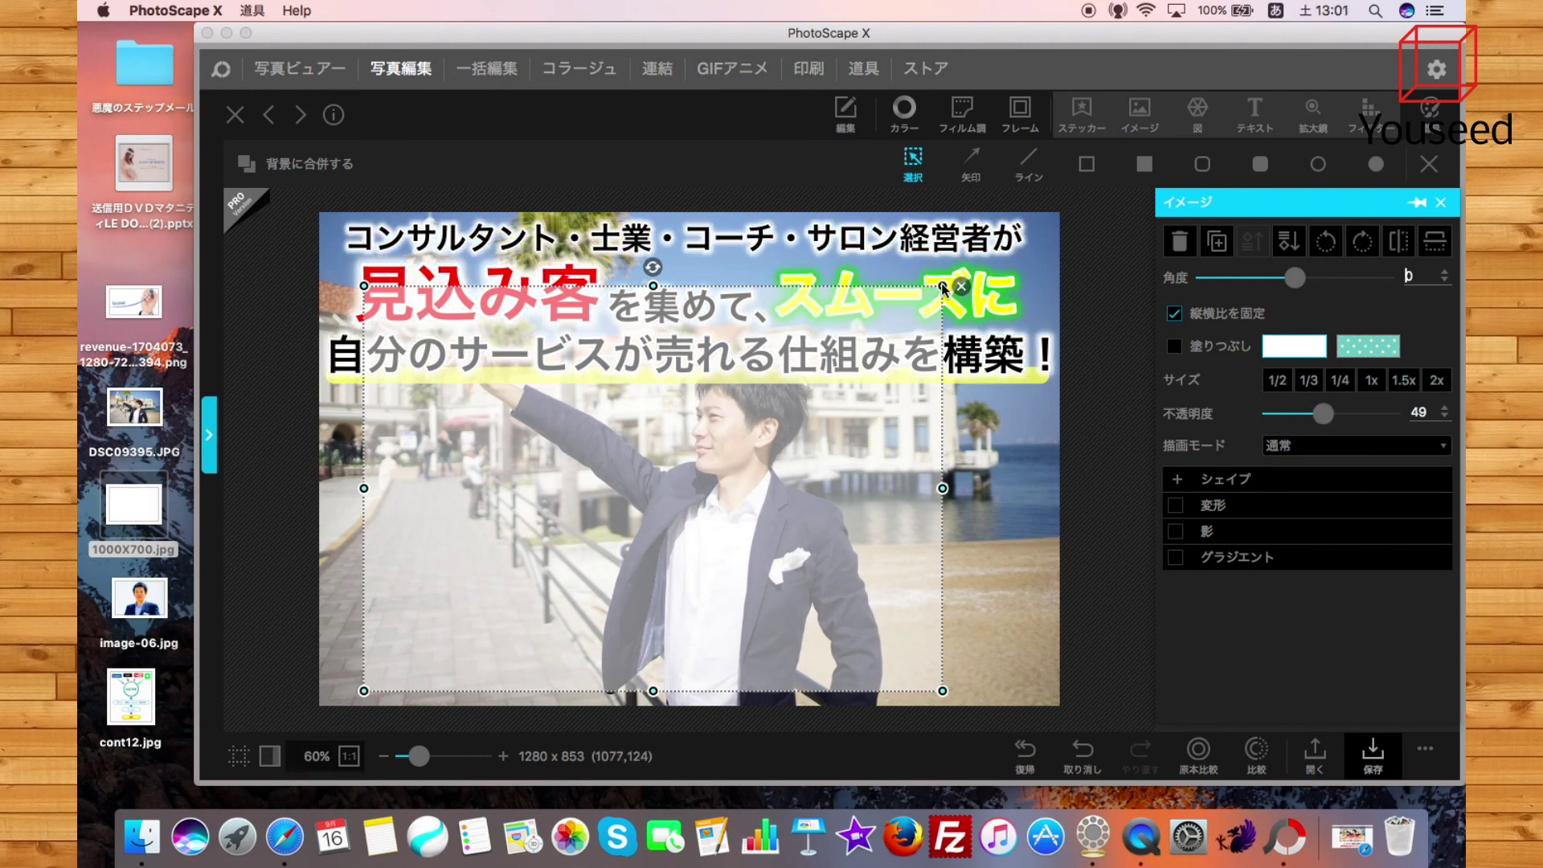
{"action": "left_click_drag", "start_coordinate": [944, 291], "coordinate": [809, 381]}
{"action": "left_click_drag", "start_coordinate": [804, 492], "coordinate": [690, 460]}
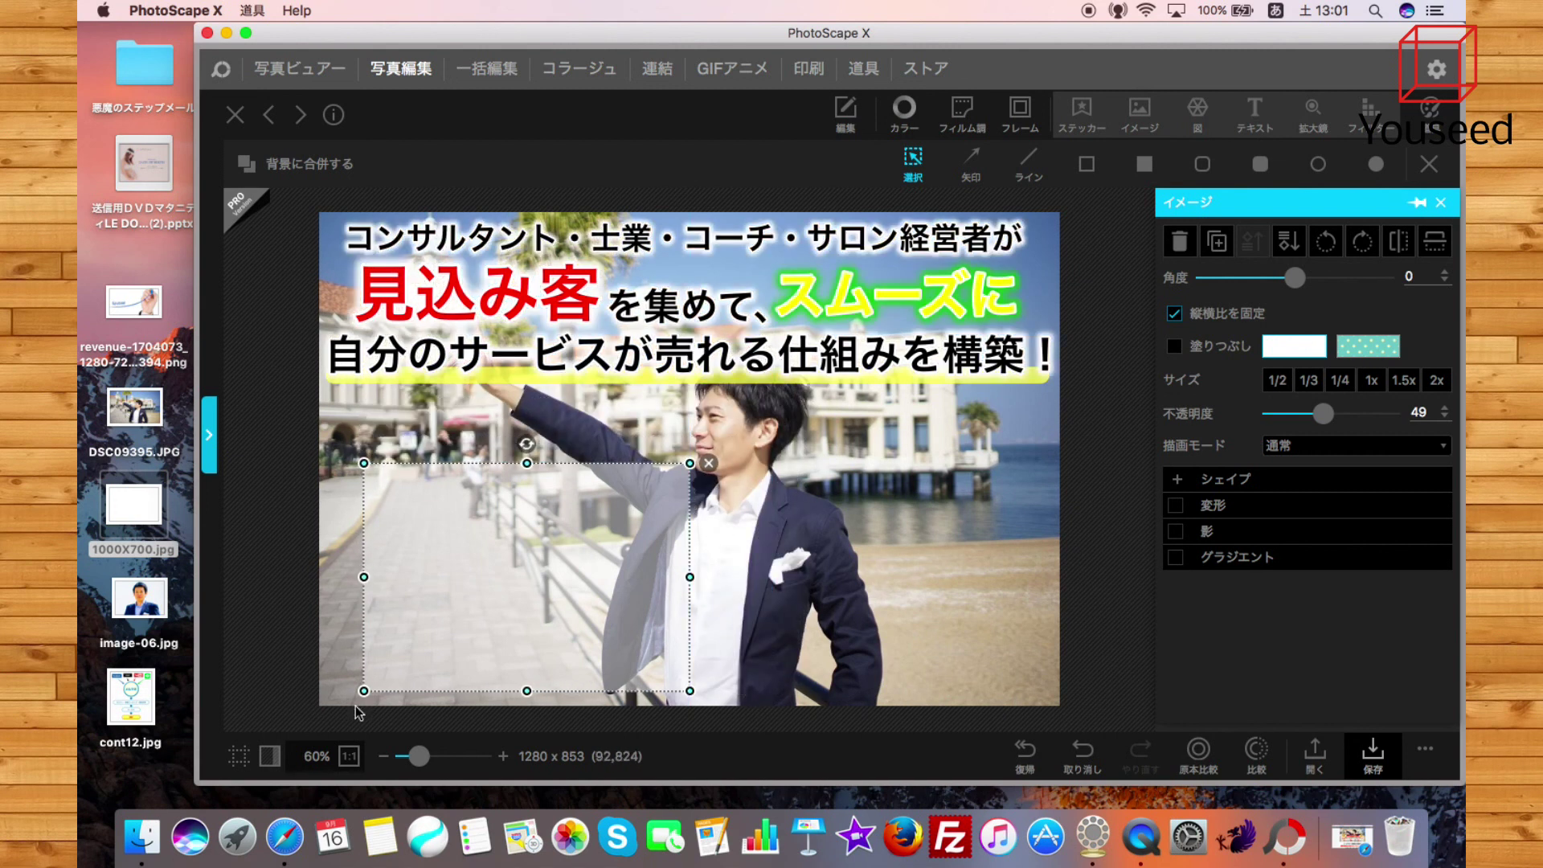
Unlock the white panel's aspect ratio and stretch it across nearly the full width of the photo's lower part, matching the reference page
{"action": "left_click", "coordinate": [285, 838]}
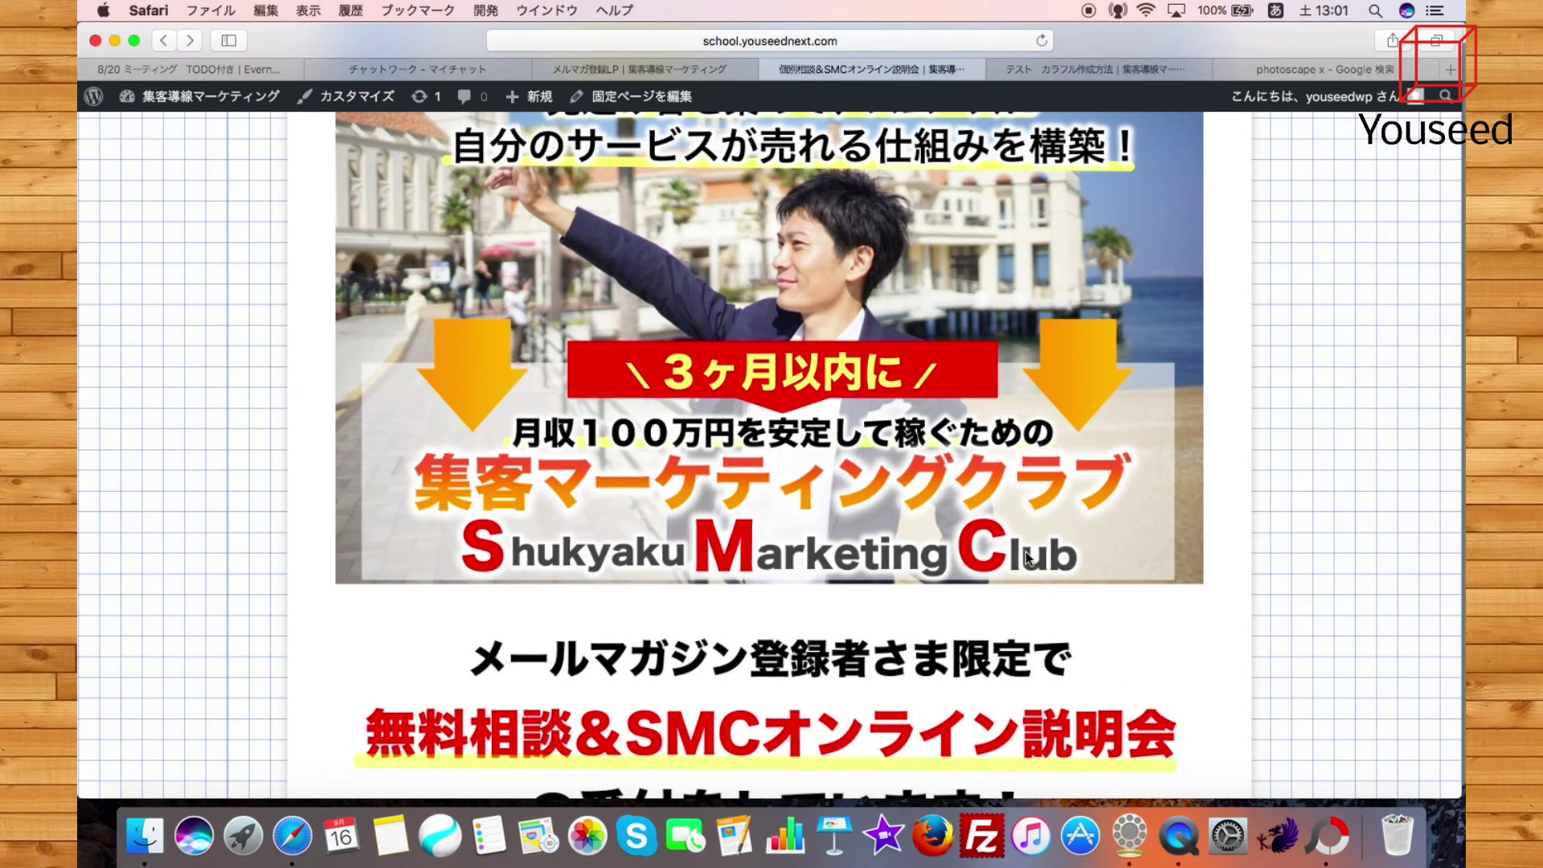
{"action": "left_click", "coordinate": [115, 40]}
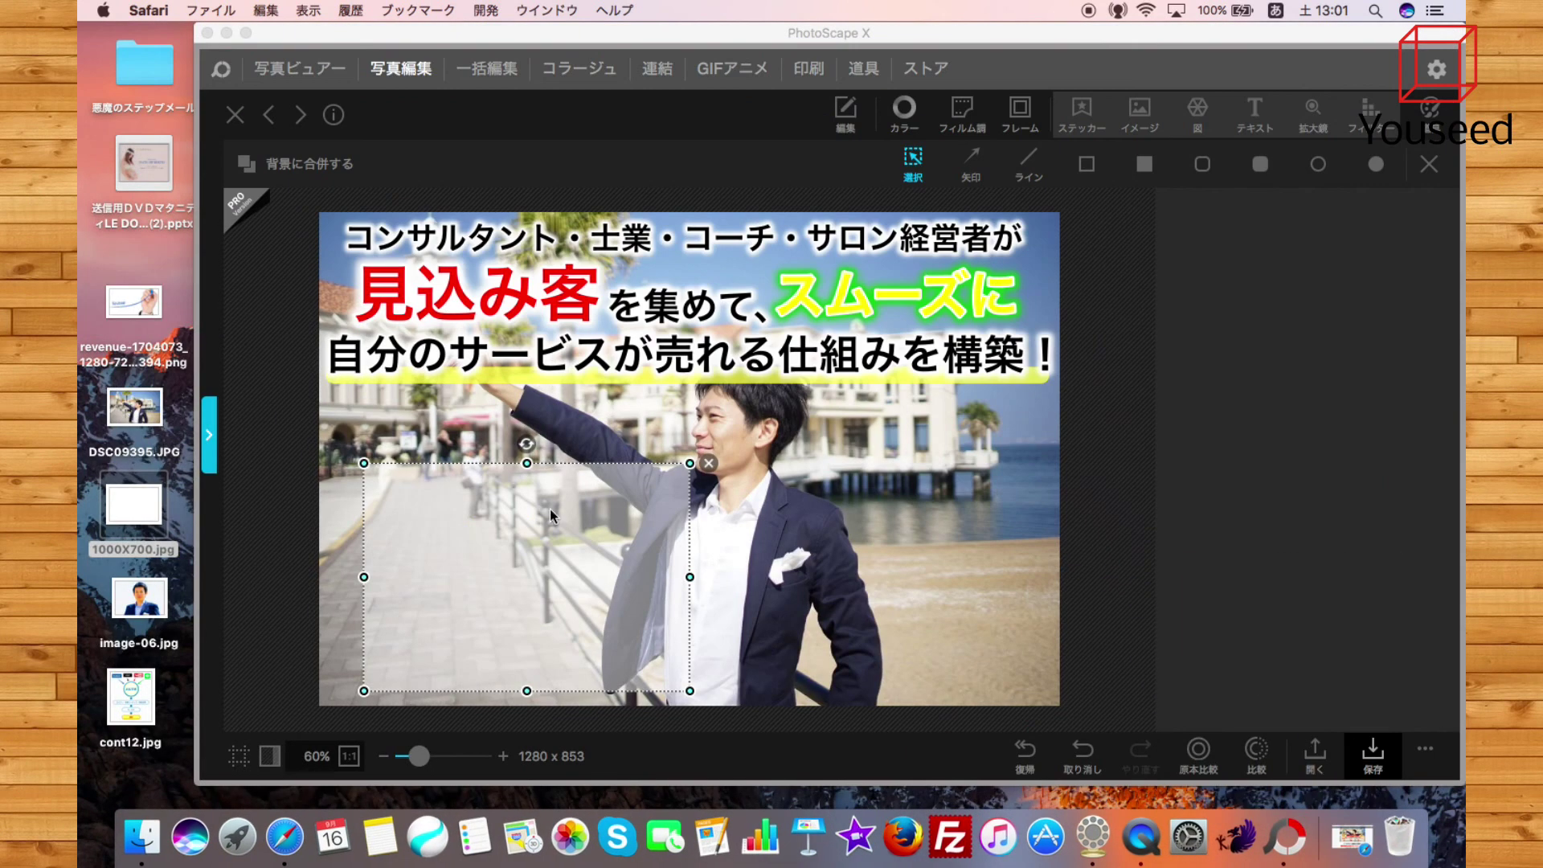
{"action": "left_click", "coordinate": [631, 531]}
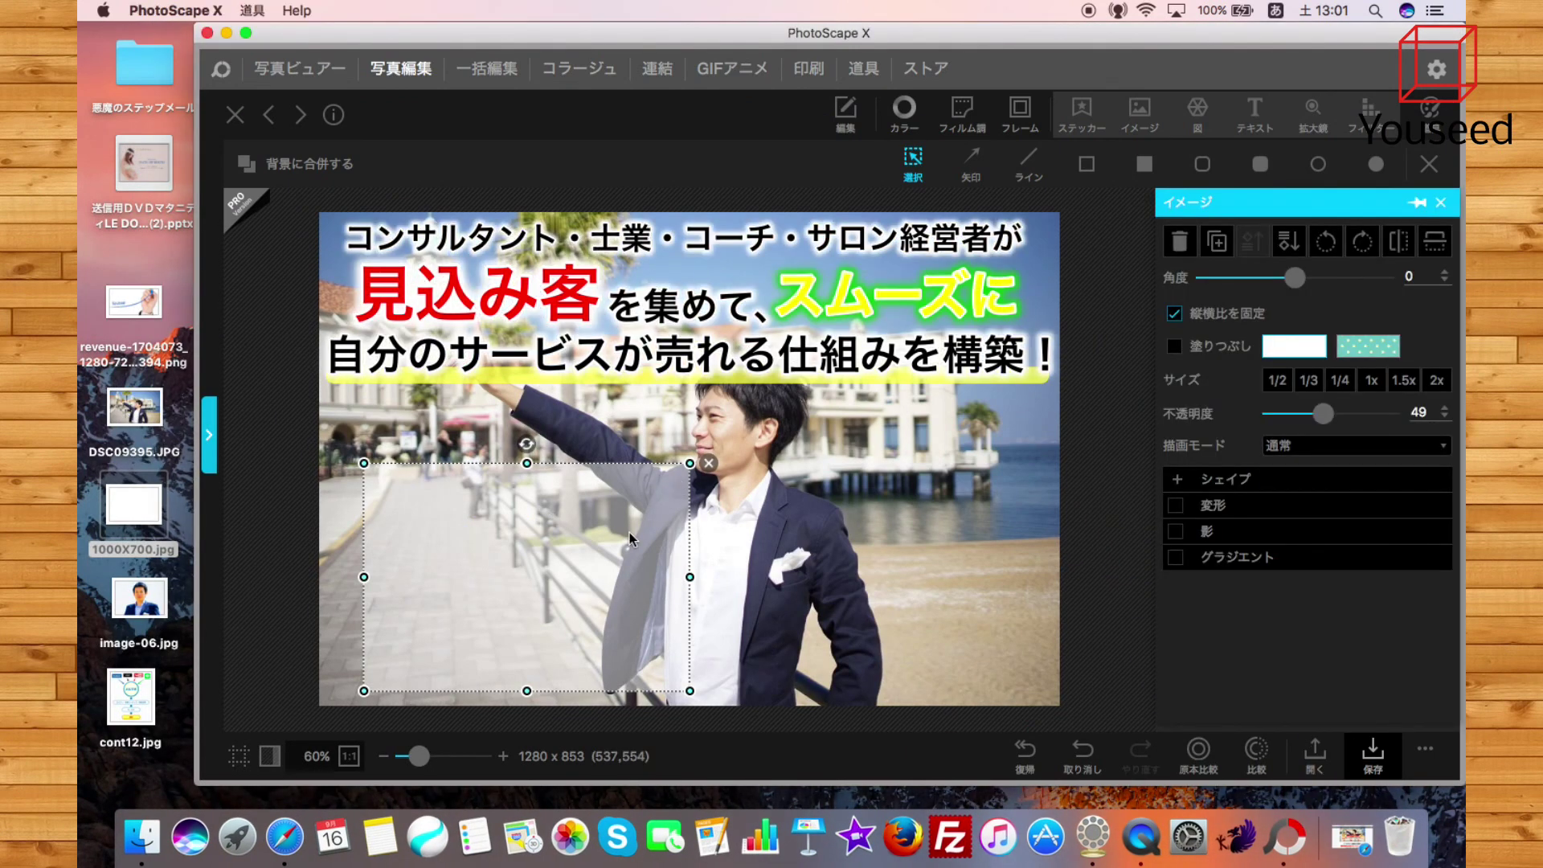
{"action": "left_click_drag", "start_coordinate": [629, 532], "coordinate": [624, 528]}
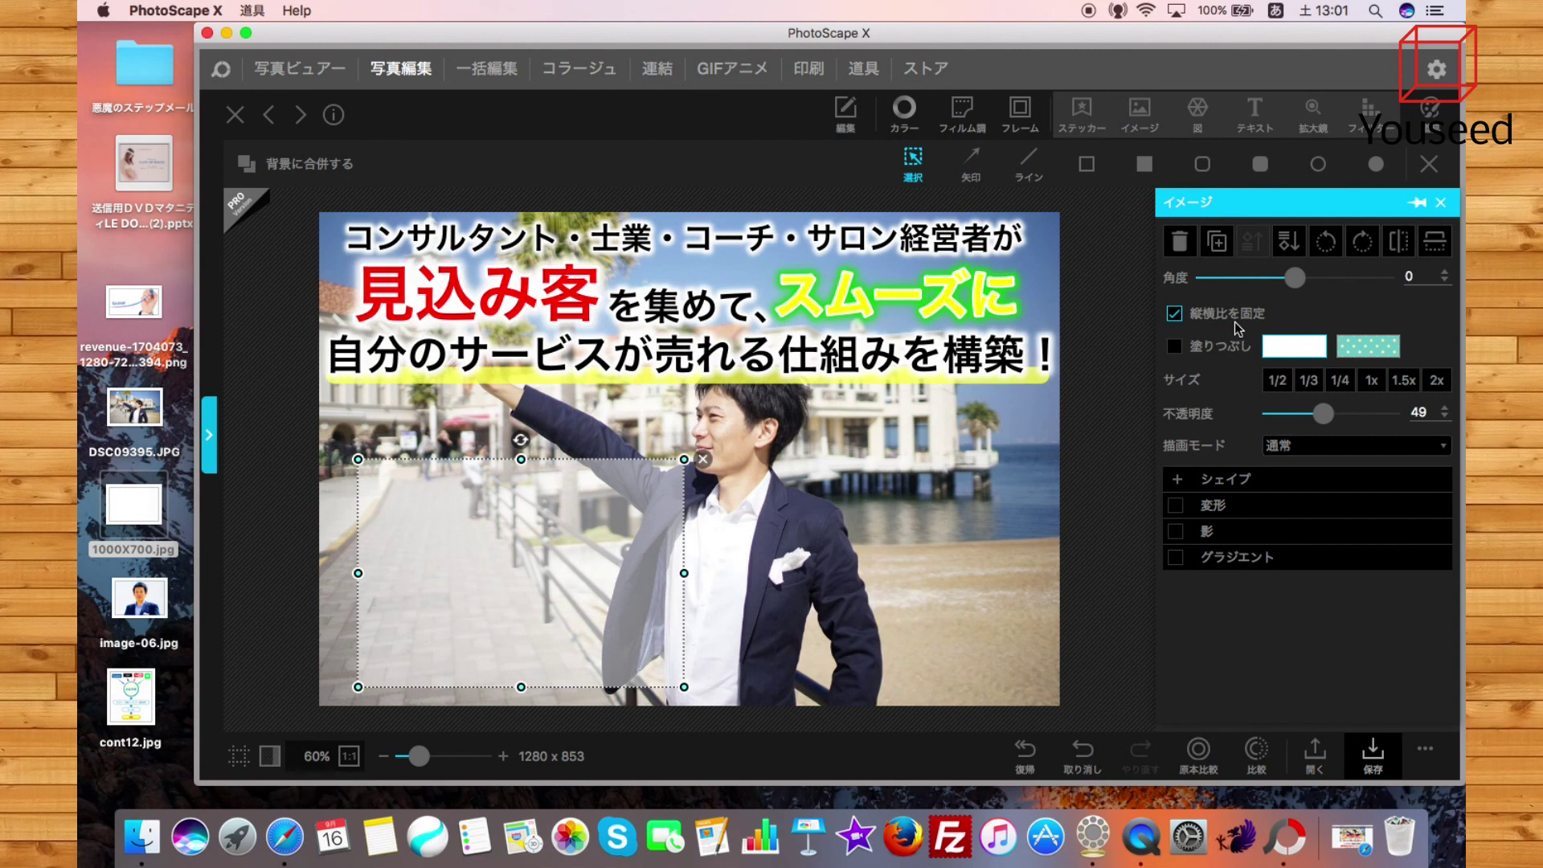
{"action": "left_click", "coordinate": [1174, 315]}
{"action": "left_click_drag", "start_coordinate": [684, 577], "coordinate": [1040, 611]}
{"action": "mouse_move", "coordinate": [697, 460]}
{"action": "left_mouse_down"}
{"action": "mouse_move", "coordinate": [697, 514]}
{"action": "mouse_move", "coordinate": [698, 483]}
{"action": "left_mouse_up"}
{"action": "left_click_drag", "start_coordinate": [696, 687], "coordinate": [697, 693]}
{"action": "left_click", "coordinate": [687, 485]}
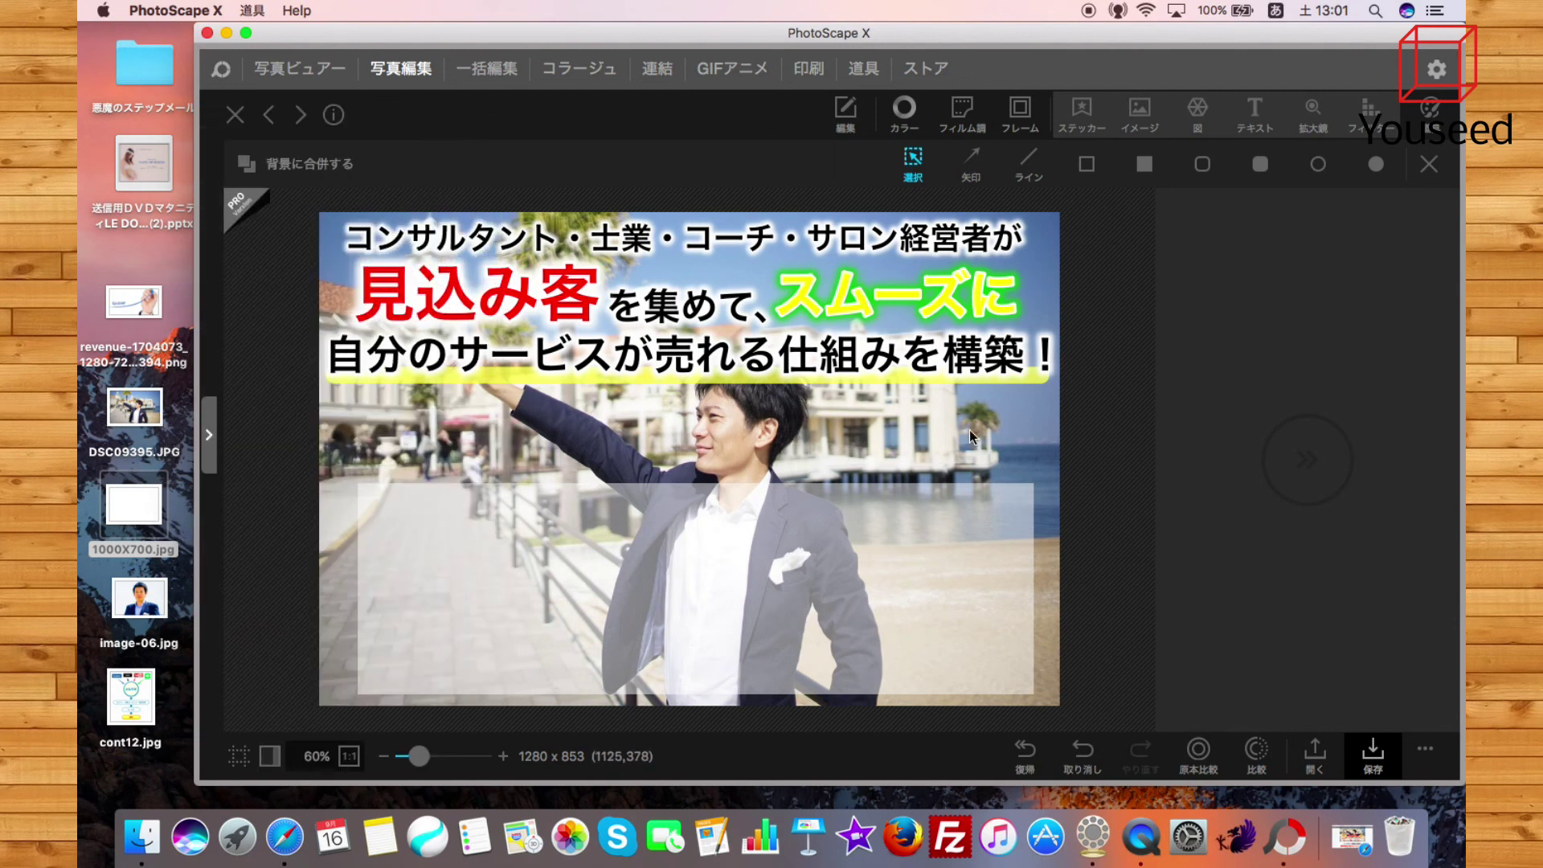
Set the white panel's opacity to 62 and deselect it
{"action": "left_click", "coordinate": [906, 557]}
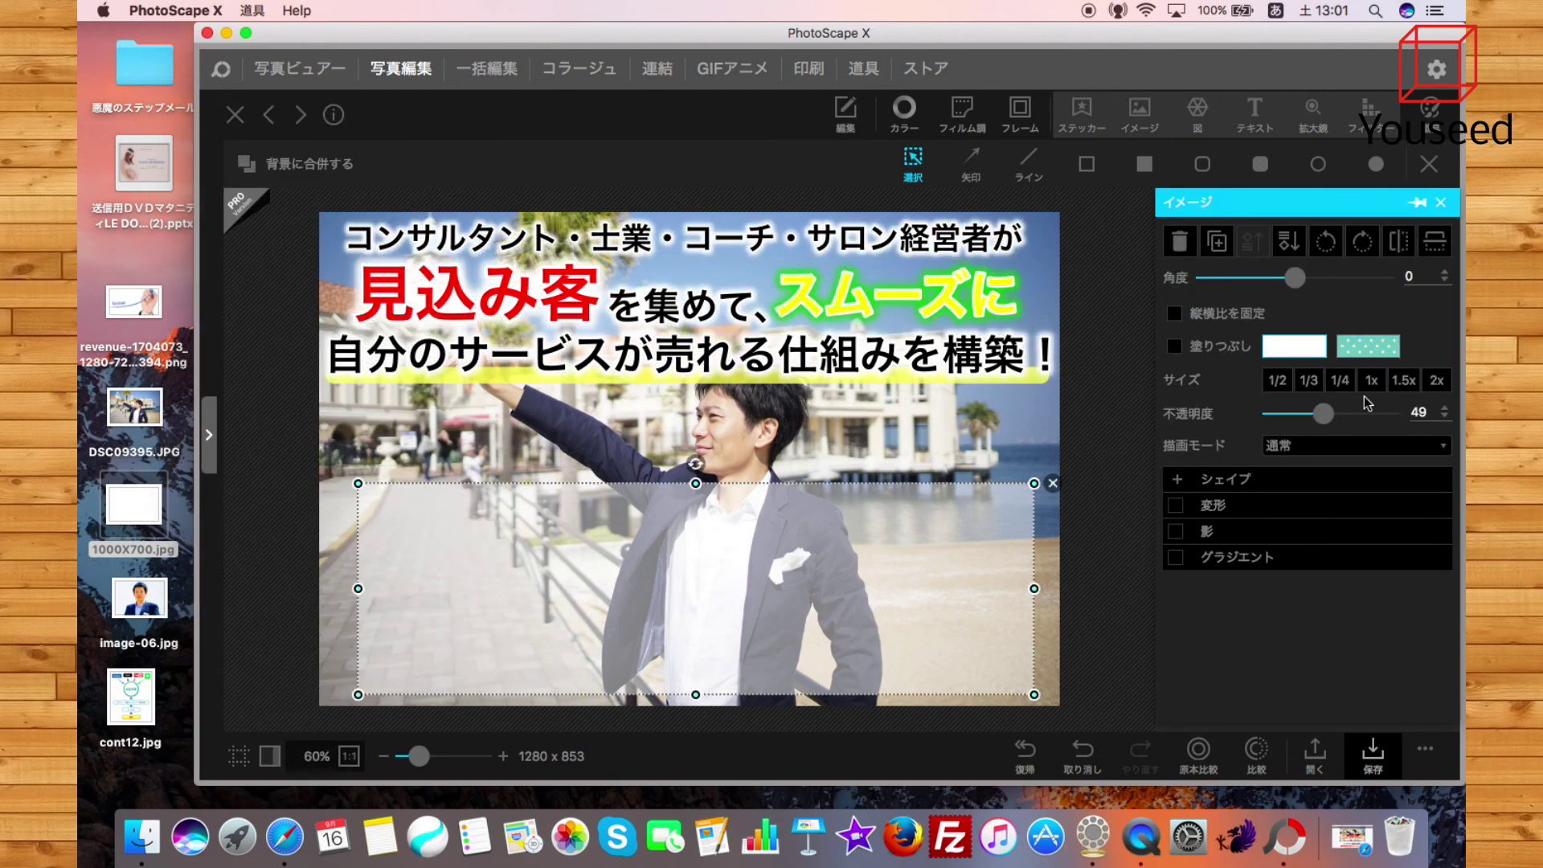
{"action": "left_click_drag", "start_coordinate": [1326, 416], "coordinate": [1343, 415]}
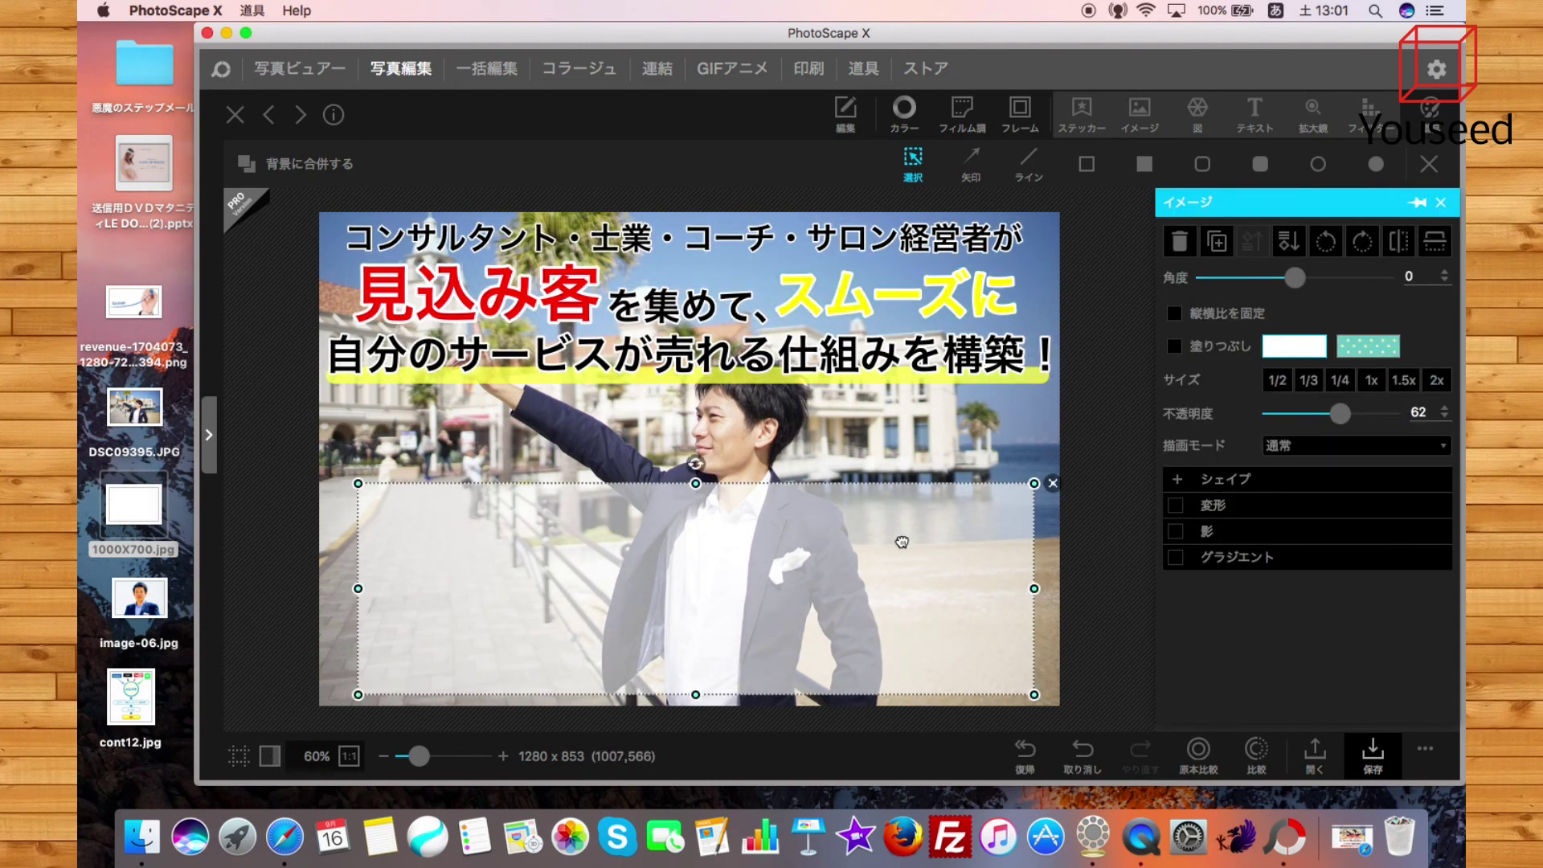
{"action": "left_click", "coordinate": [305, 600]}
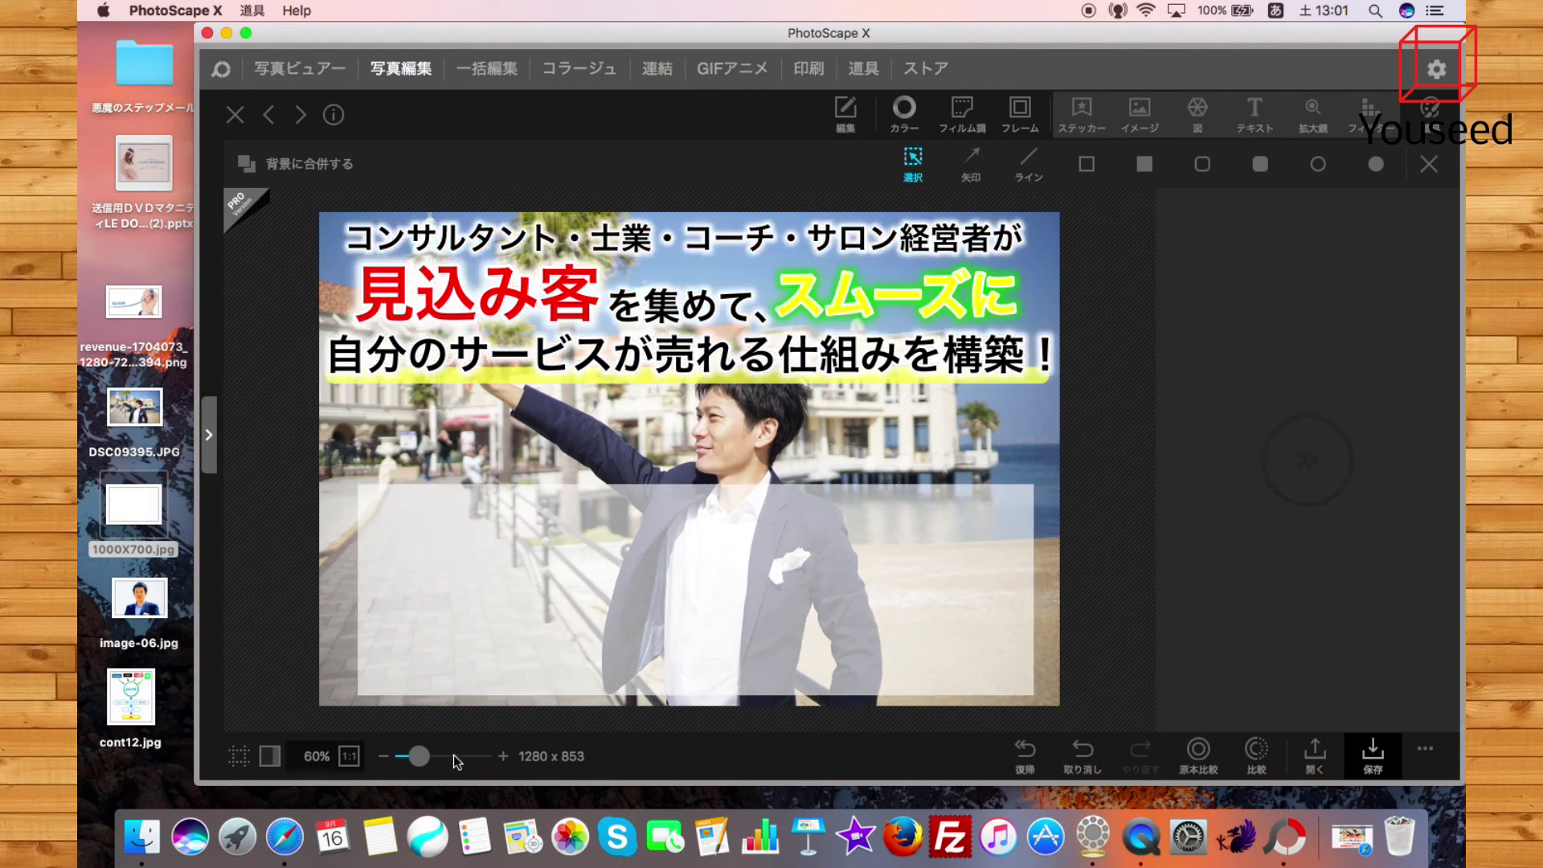
Check the reference page's wording, then add a new text object in PhotoScape X reading 月収１００万円を
{"action": "left_click", "coordinate": [274, 850]}
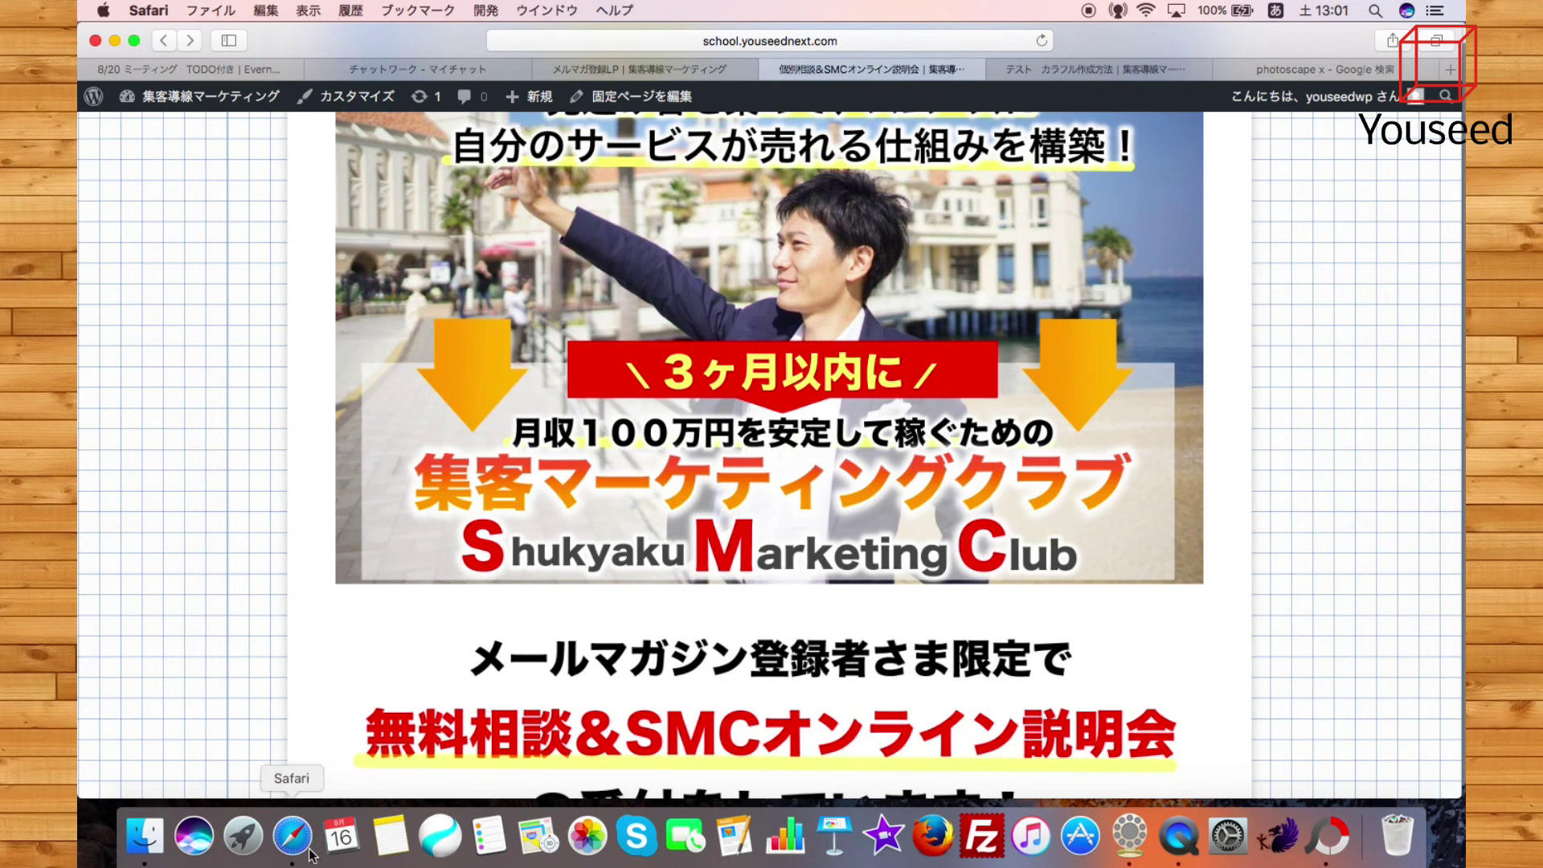
{"action": "left_click", "coordinate": [1328, 836]}
{"action": "left_click", "coordinate": [1256, 111]}
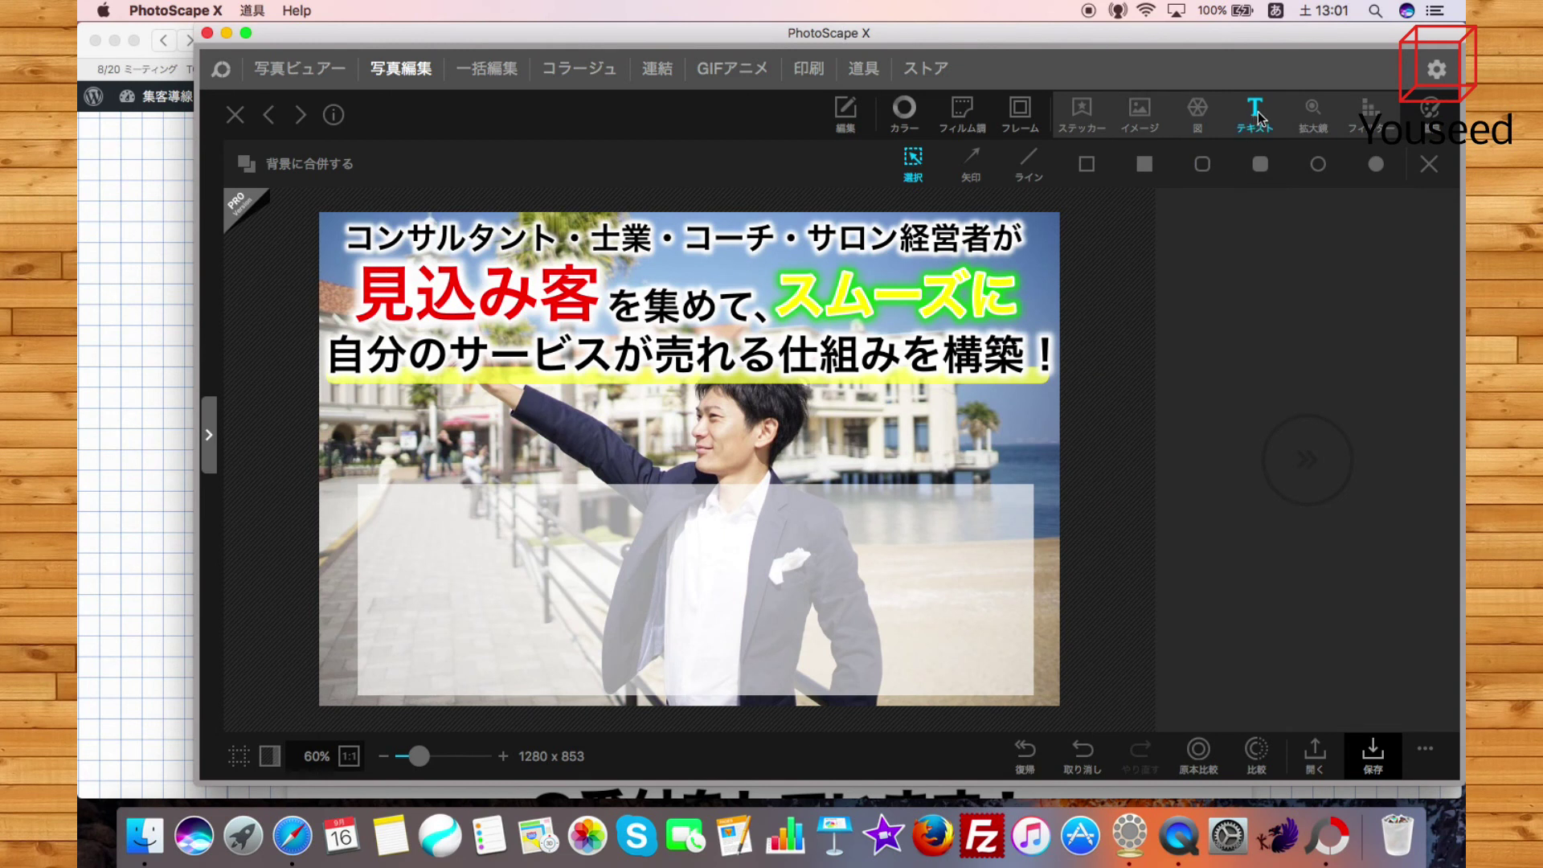
{"action": "left_click", "coordinate": [1238, 351]}
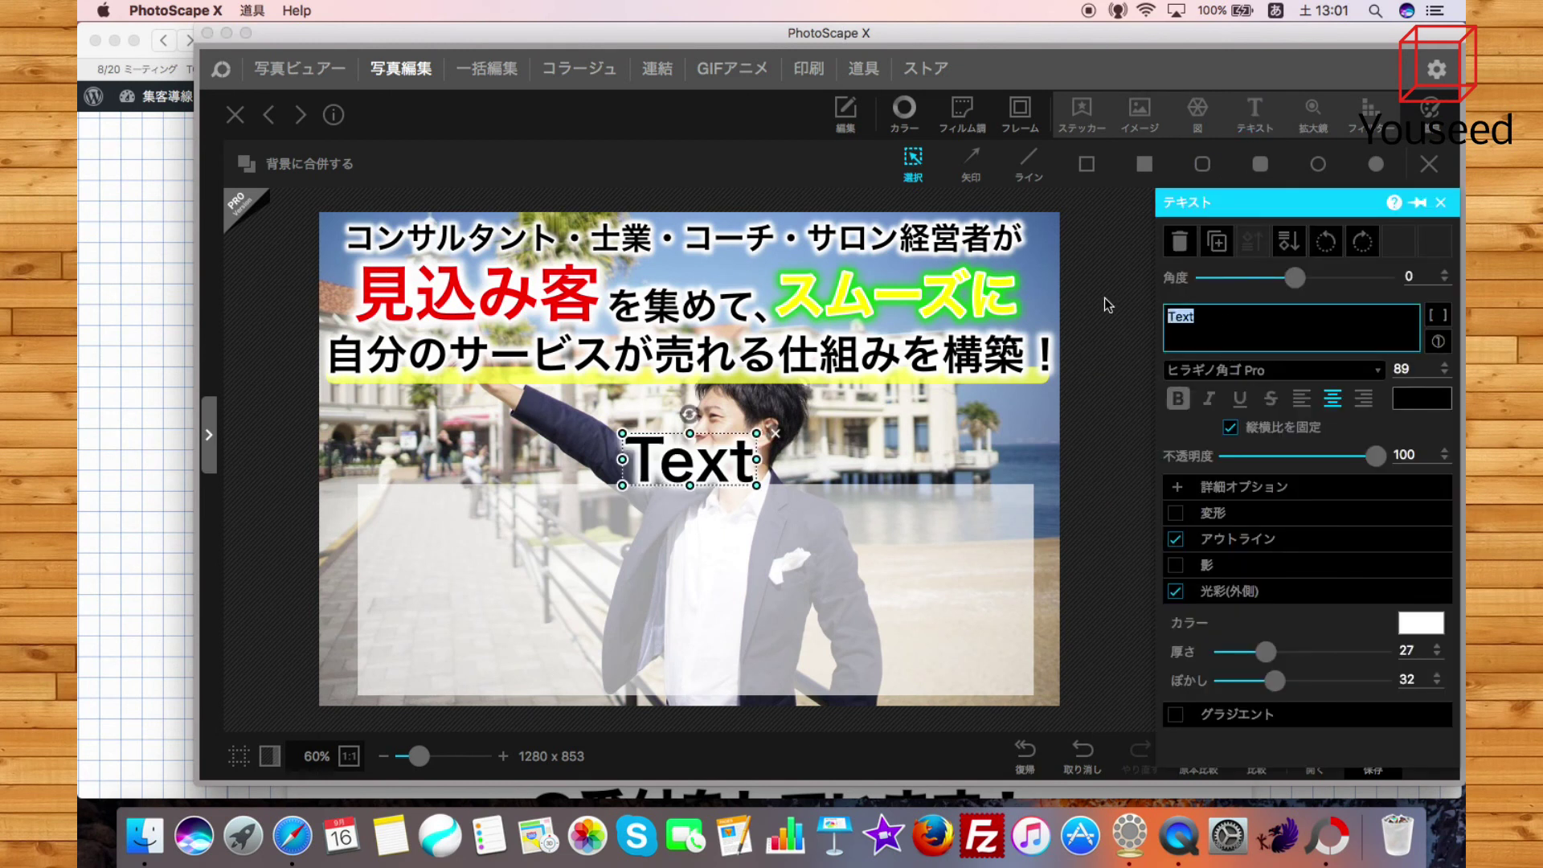
{"action": "type", "text": "げっツ秋雨"}
{"action": "key", "text": "Return"}
{"action": "key", "text": "BackSpace"}
{"action": "key", "text": "BackSpace"}
{"action": "key", "text": "BackSpace"}
{"action": "key", "text": "BackSpace"}
{"action": "key", "text": "BackSpace"}
{"action": "type", "text": "げっしゅう"}
{"action": "key", "text": "space"}
{"action": "key", "text": "Return"}
{"action": "type", "text": "１００まnんえん"}
{"action": "key", "text": "space"}
{"action": "key", "text": "Return"}
{"action": "type", "text": "を"}
{"action": "key", "text": "Return"}
Recheck the reference wording and complete the new text line as 月収１００万円を安定して稼ぐための
{"action": "key", "text": "super+Tab"}
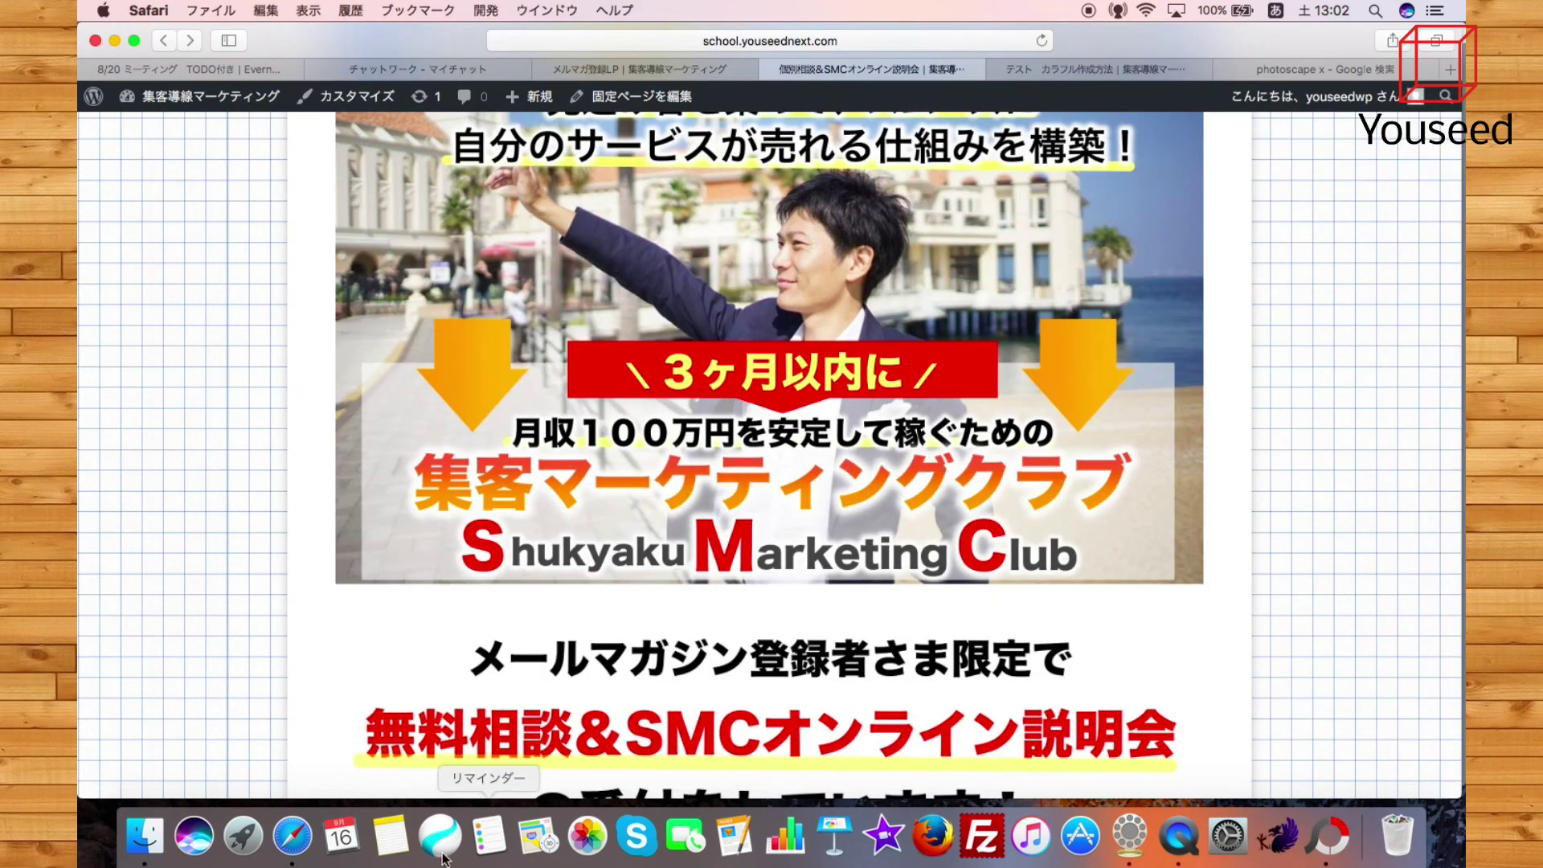
{"action": "left_click", "coordinate": [1321, 846]}
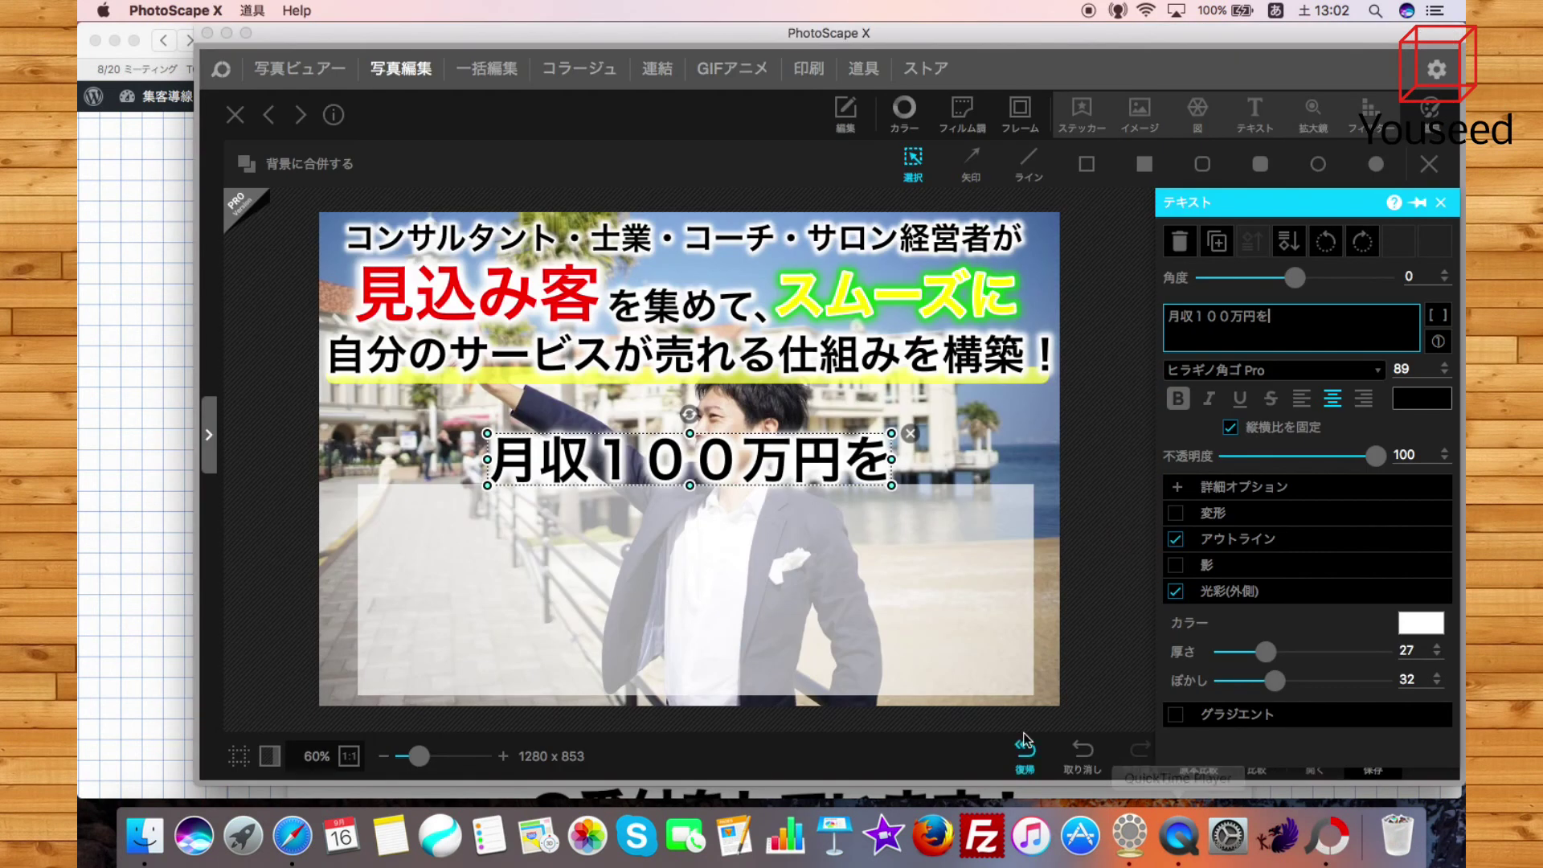
{"action": "type", "text": "anteishite"}
{"action": "key", "text": "Return"}
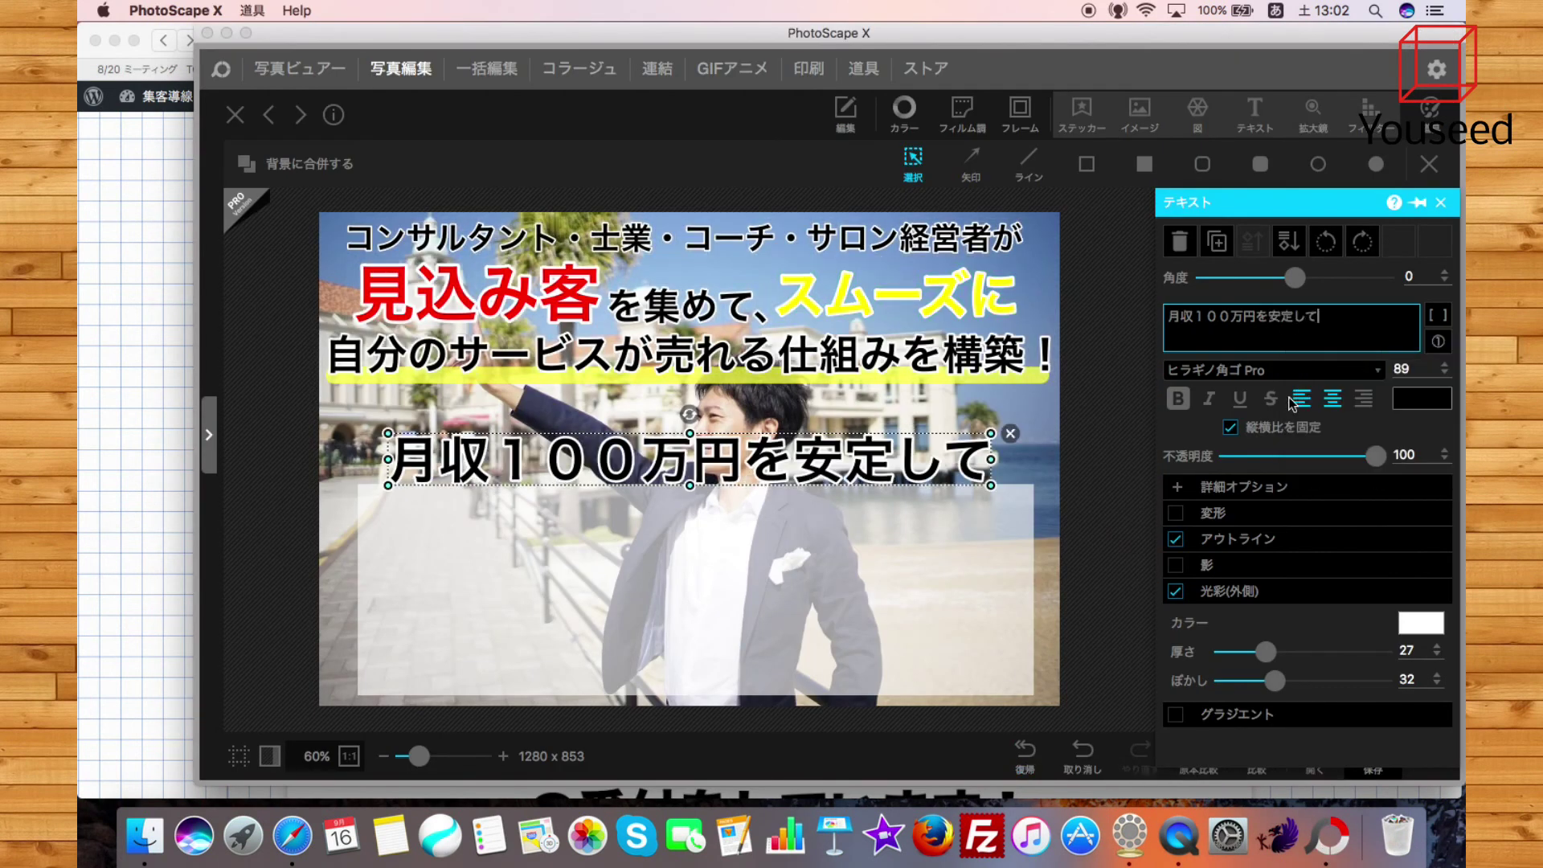
{"action": "type", "text": "kasegutameno"}
{"action": "key", "text": "Return"}
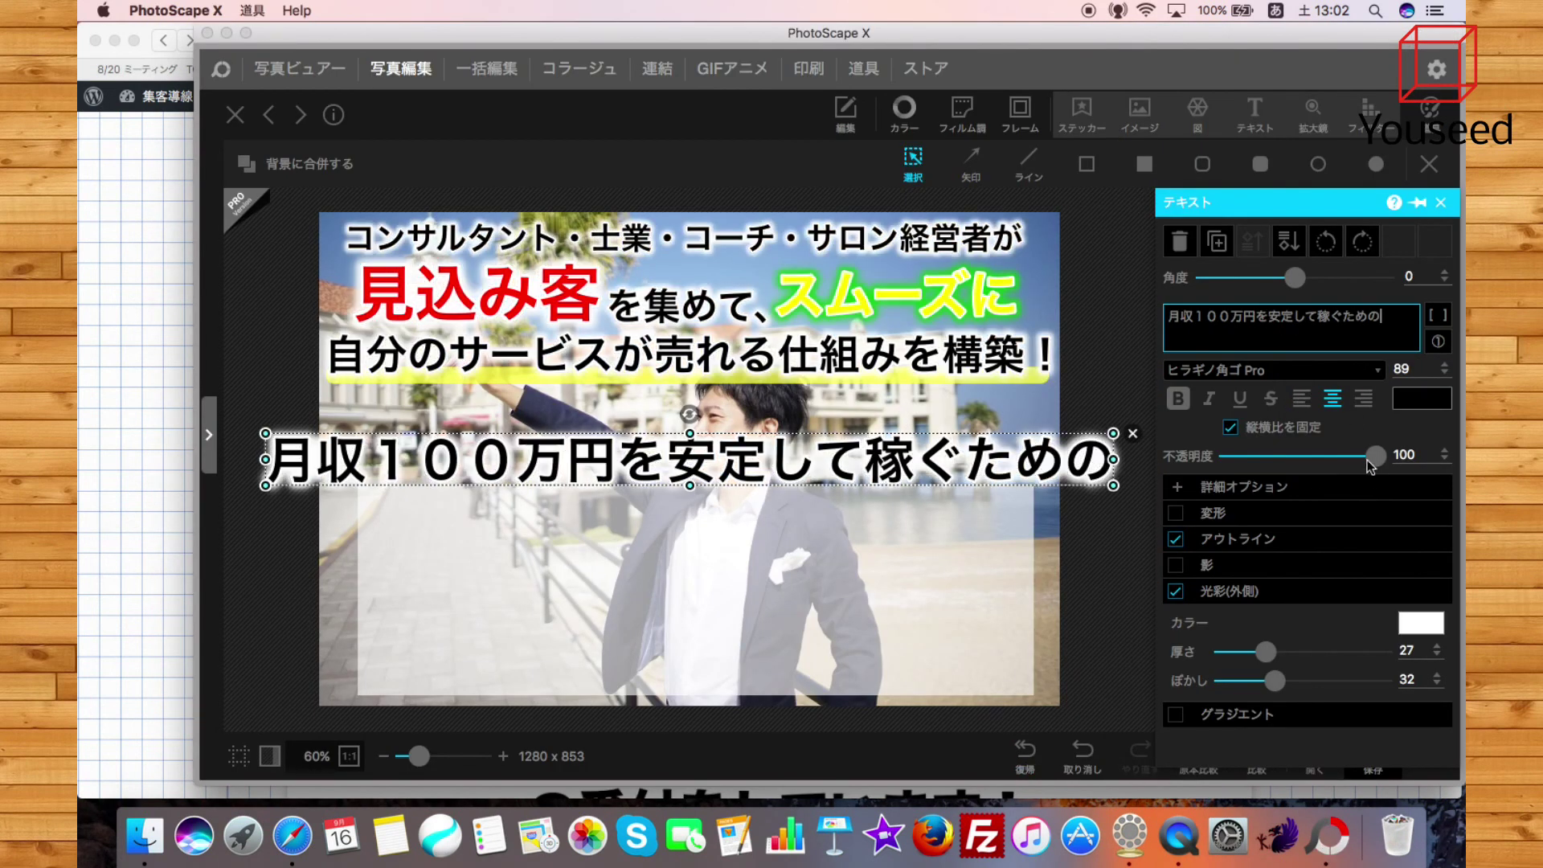
Reduce the 月収１００万円を安定して稼ぐための line to font size 67 and place it in the upper half of the white panel
{"action": "left_click_drag", "start_coordinate": [1113, 487], "coordinate": [905, 474]}
{"action": "left_click_drag", "start_coordinate": [814, 459], "coordinate": [919, 555]}
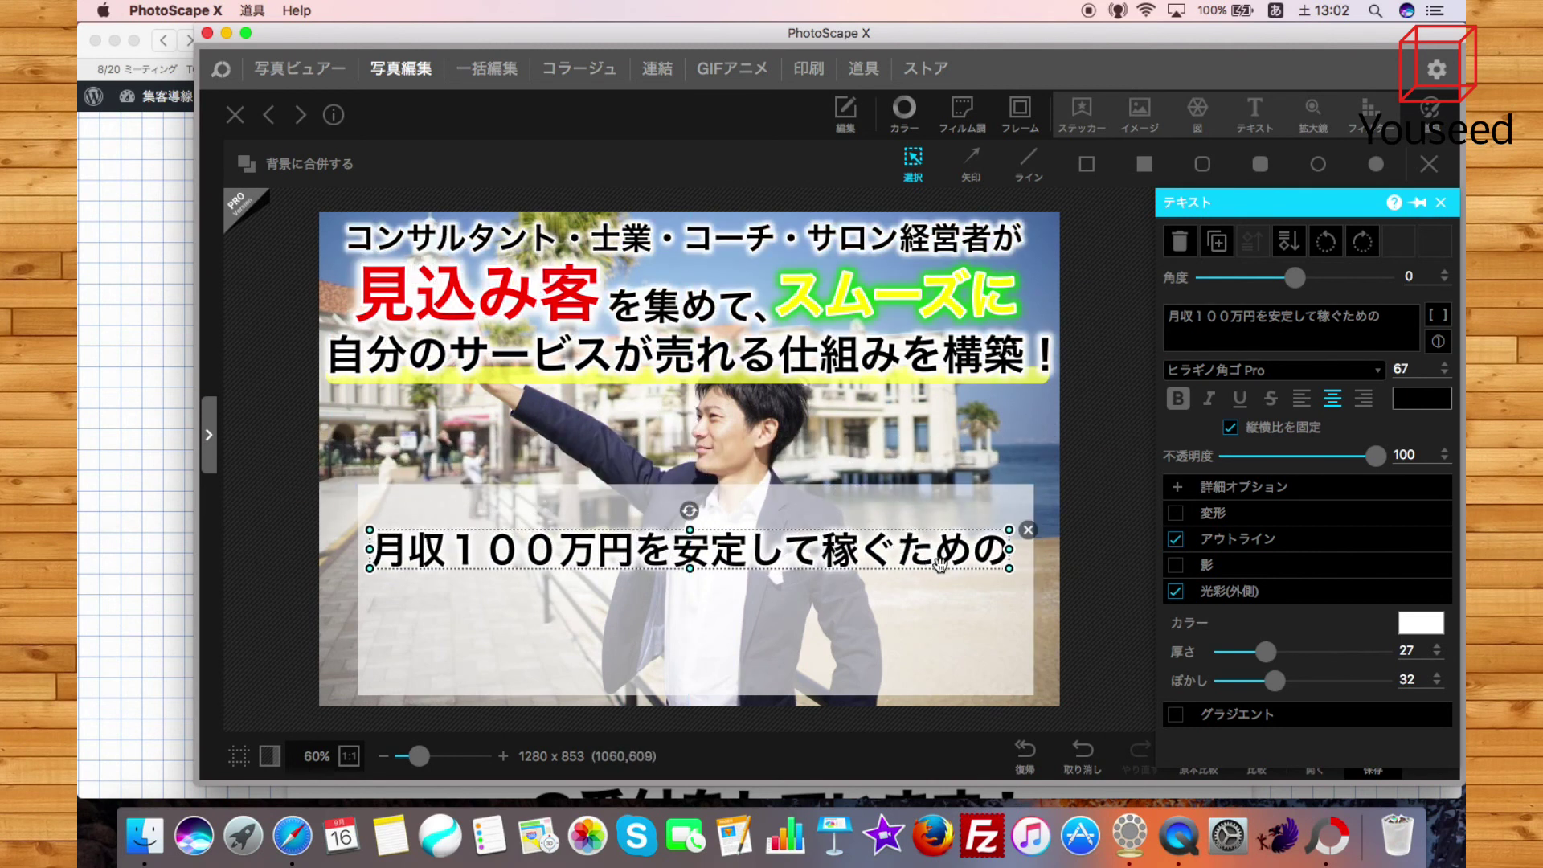
{"action": "left_click_drag", "start_coordinate": [1011, 569], "coordinate": [1006, 568]}
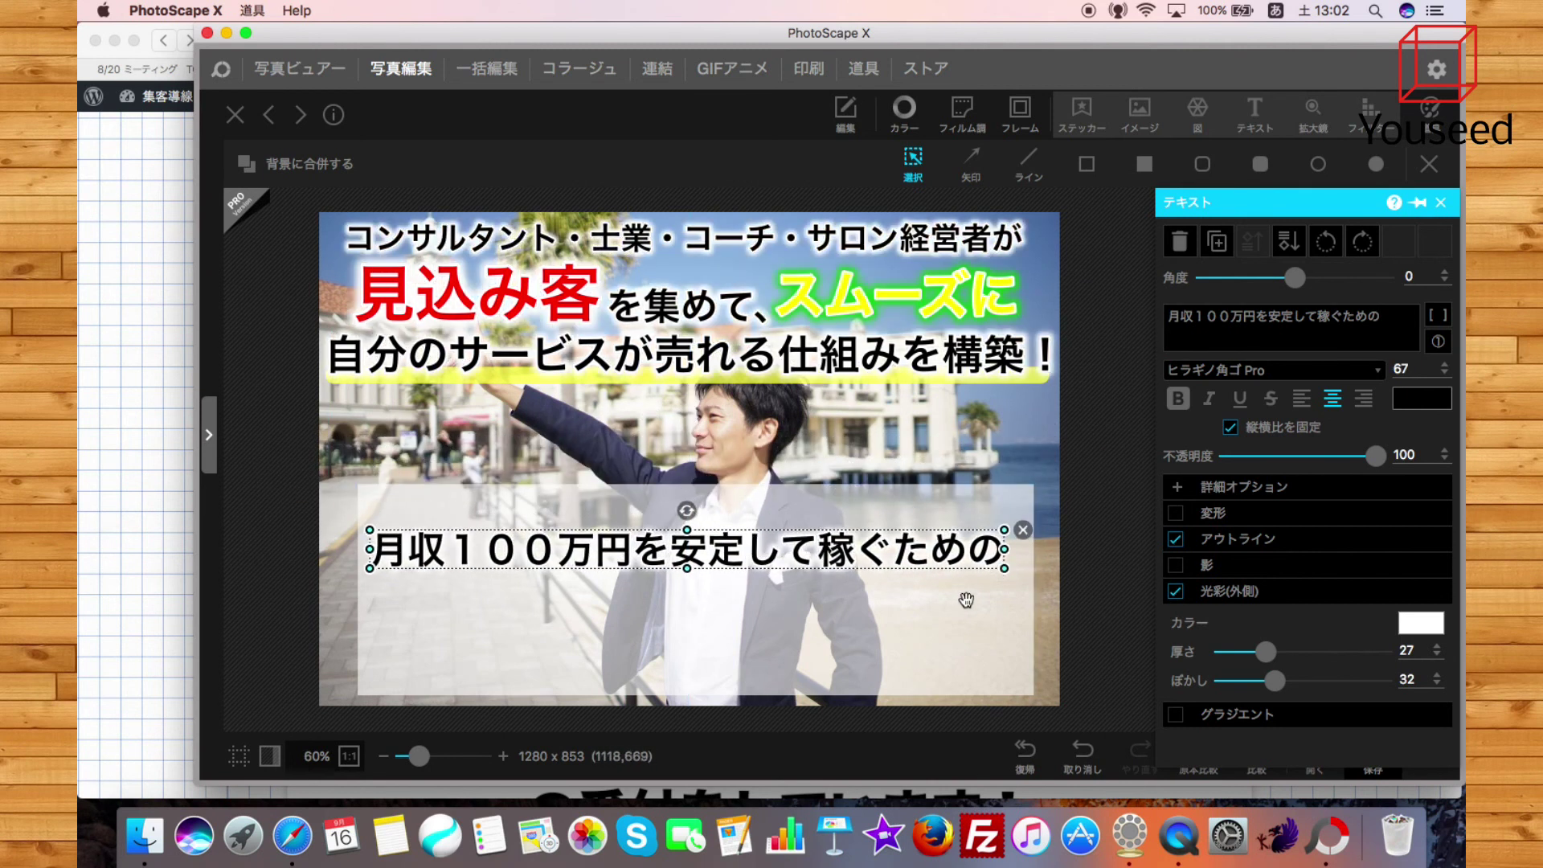
{"action": "left_click", "coordinate": [957, 619]}
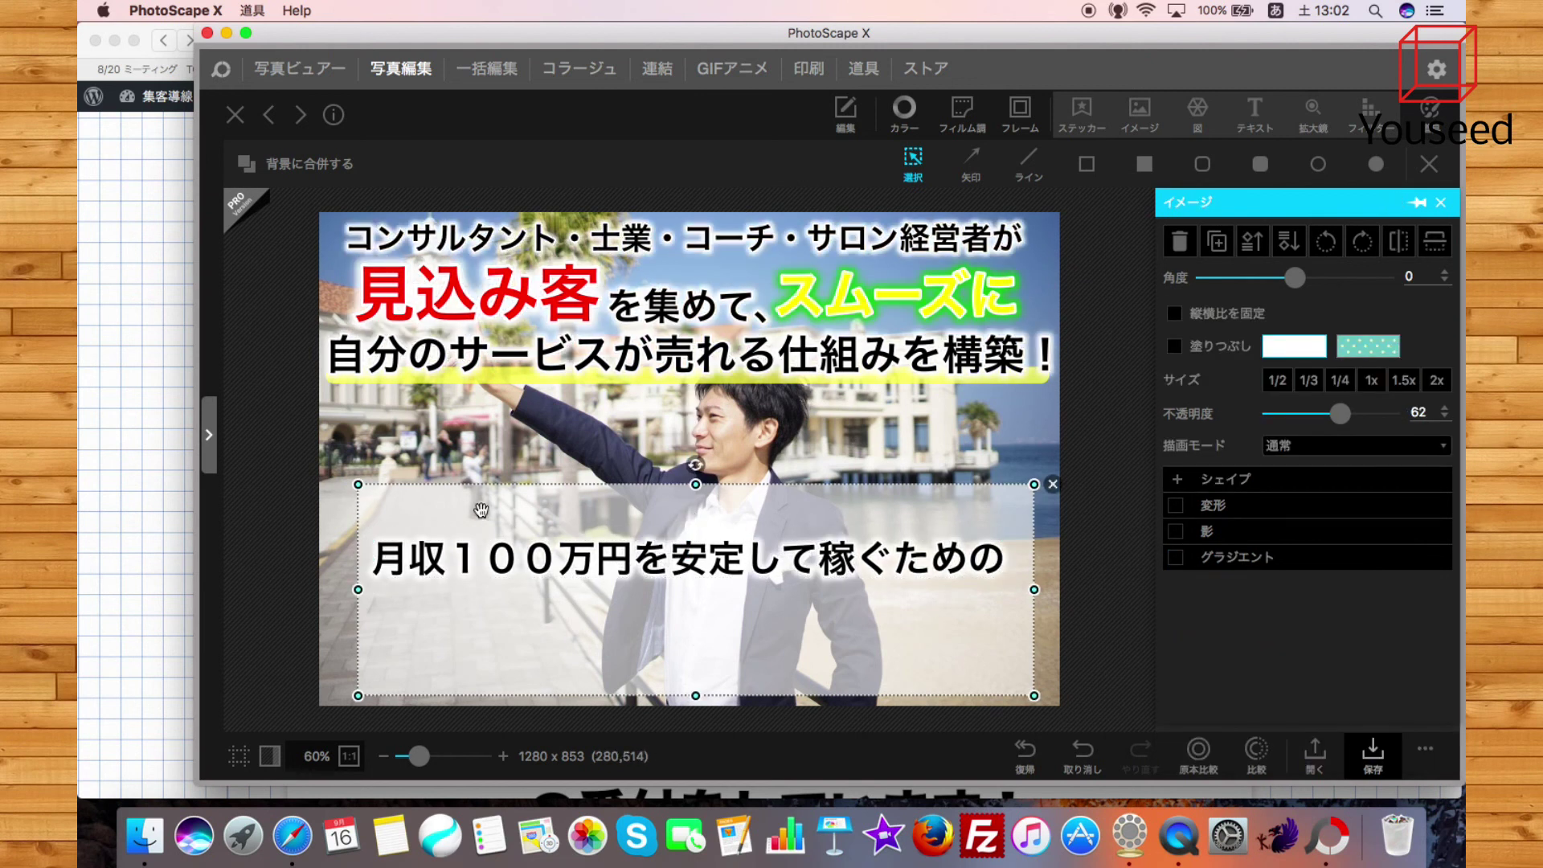
Check the reference page's title line, then add another text object at font size 127 below the 月収 line on the white panel
{"action": "left_click", "coordinate": [133, 519]}
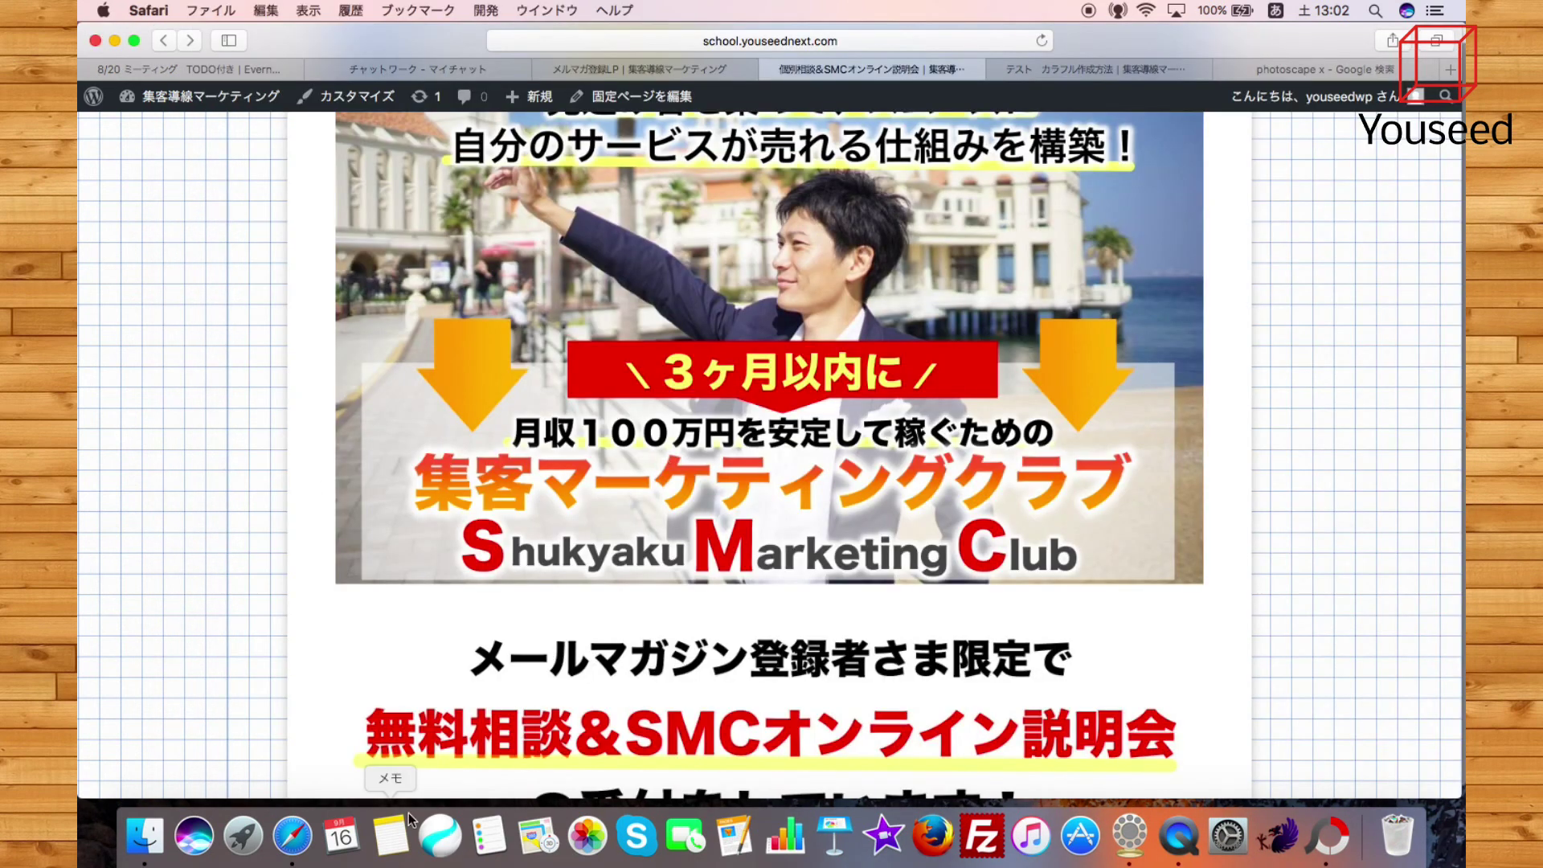
{"action": "left_click", "coordinate": [1332, 835]}
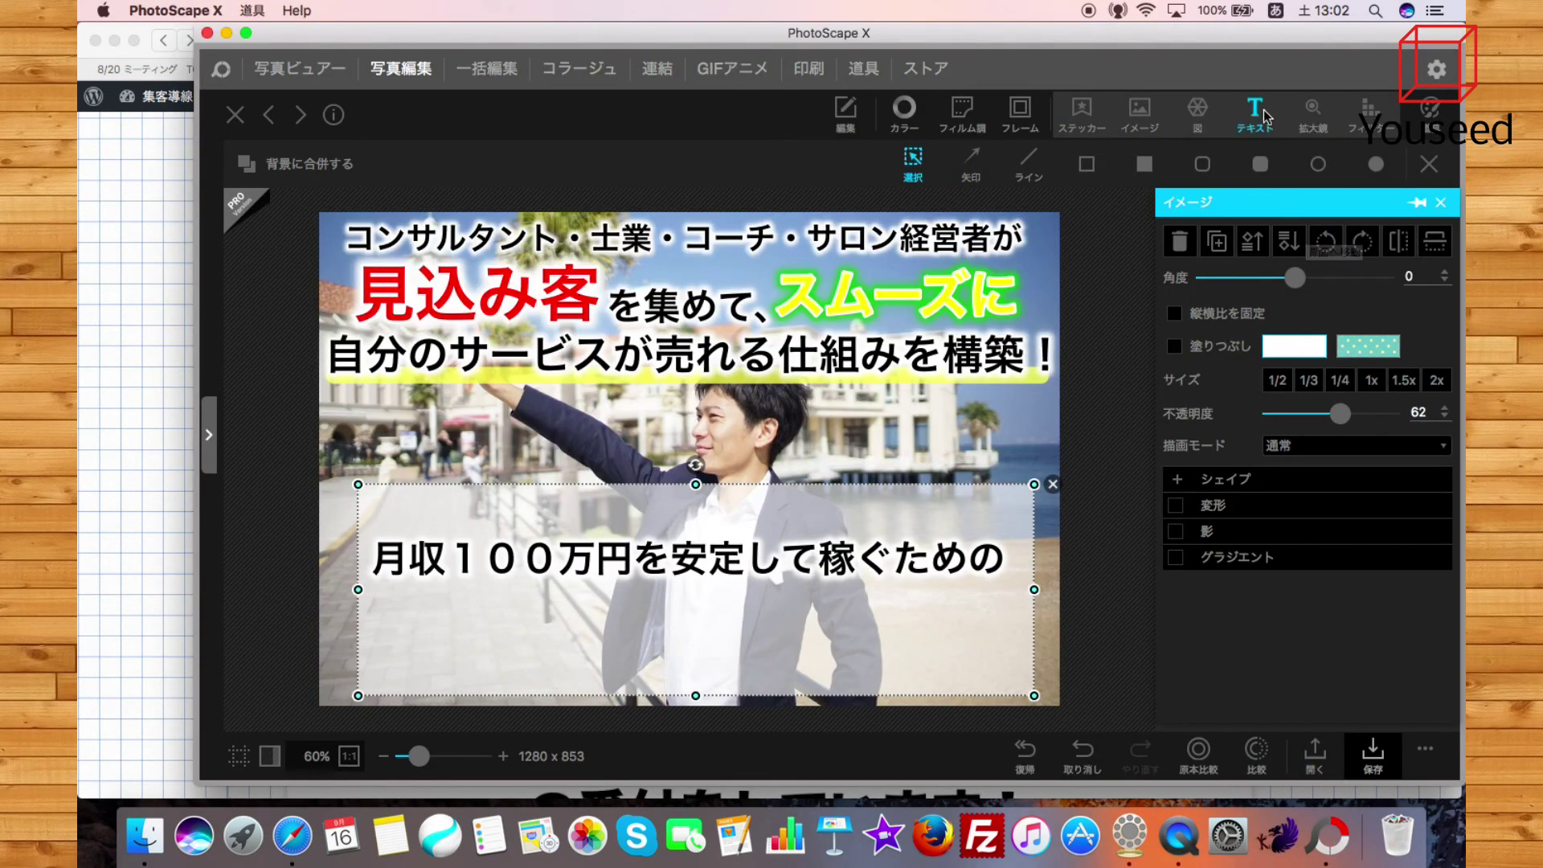
{"action": "left_click", "coordinate": [1256, 112]}
{"action": "left_click_drag", "start_coordinate": [706, 471], "coordinate": [579, 600]}
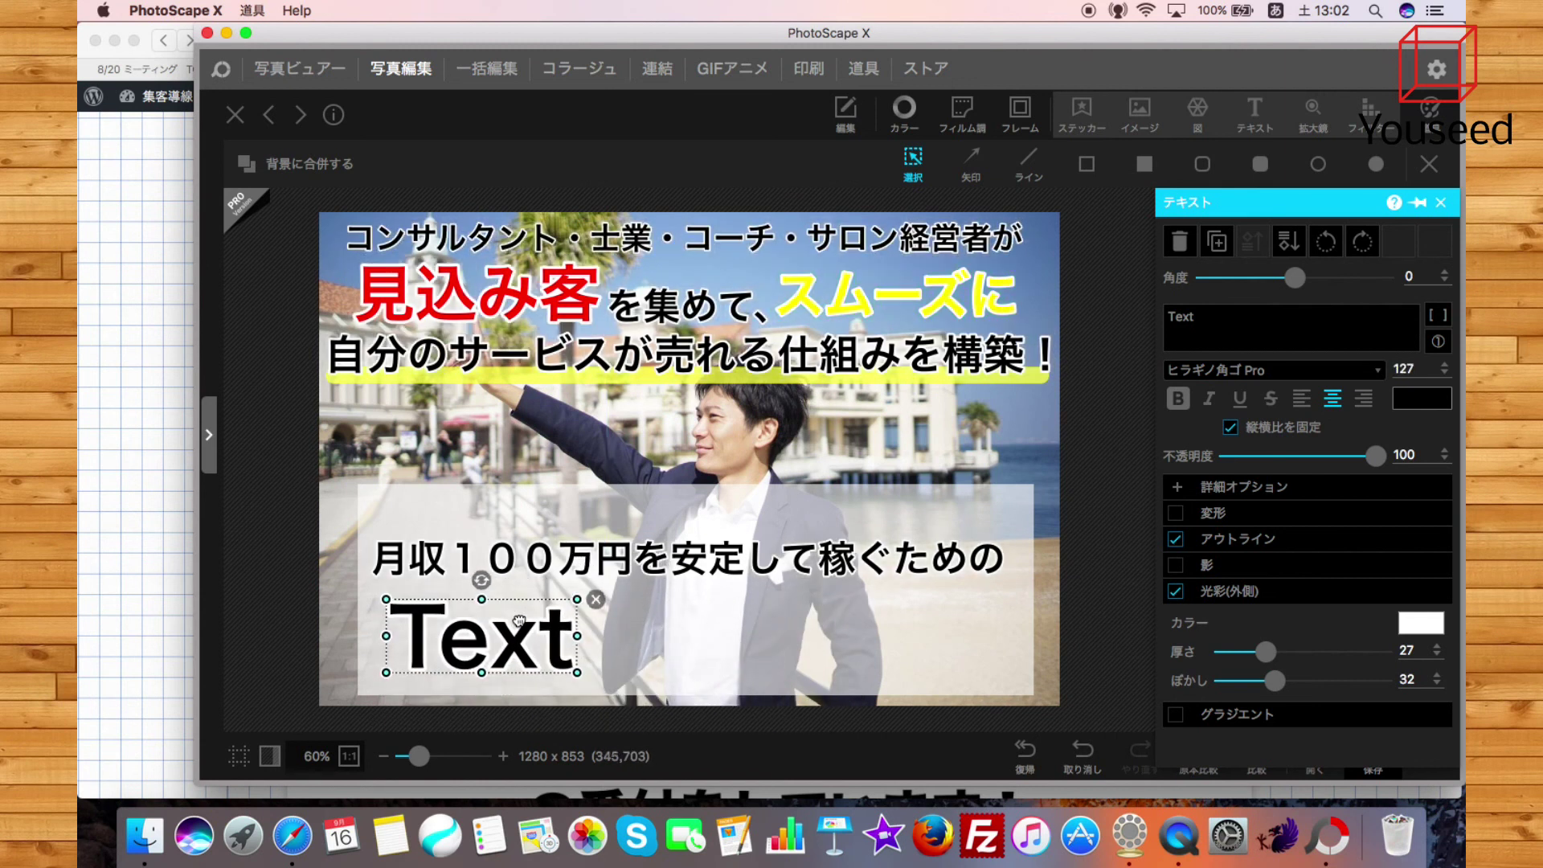
Replace the placeholder text with 集客マーケティングスクール and bring up the reference page in Safari to compare the title
{"action": "left_click", "coordinate": [1246, 325]}
{"action": "type", "text": "集客ま"}
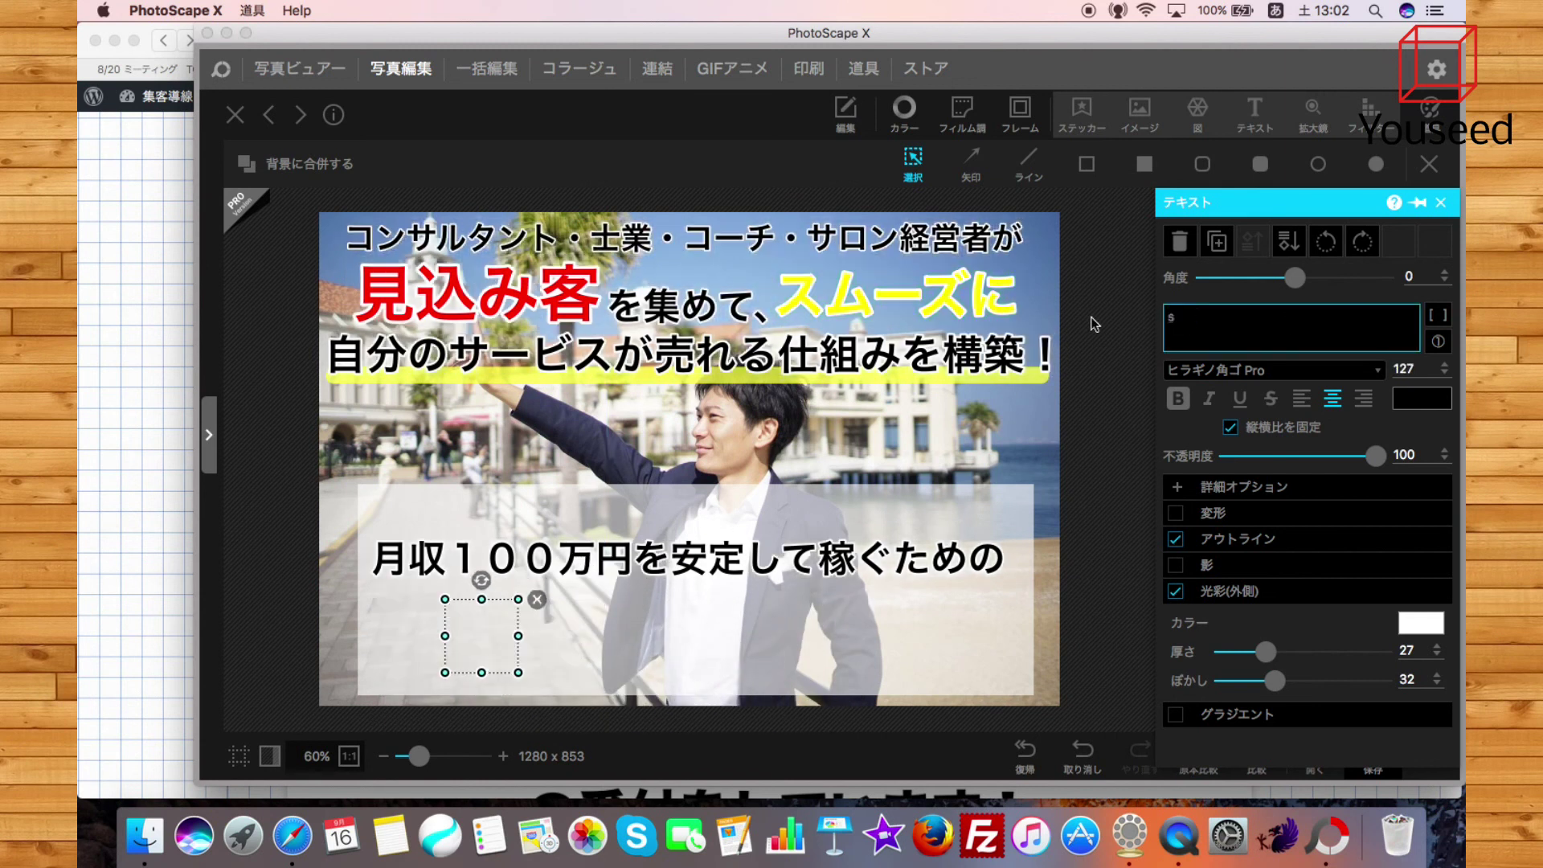
{"action": "key", "text": "Tab"}
{"action": "key", "text": "Return"}
{"action": "type", "text": "すku-ru"}
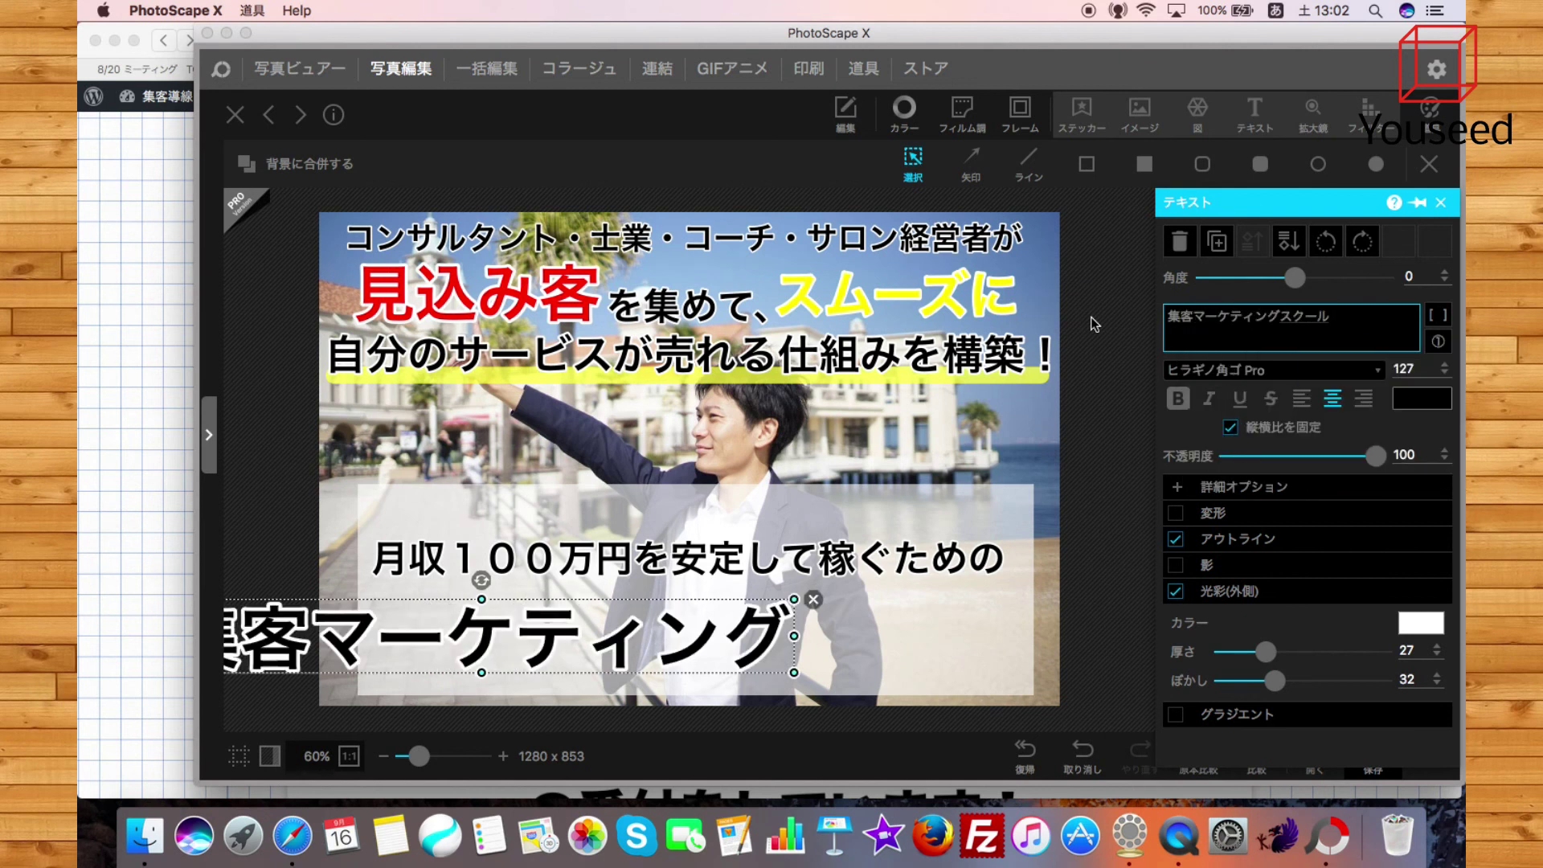
{"action": "key", "text": "Return"}
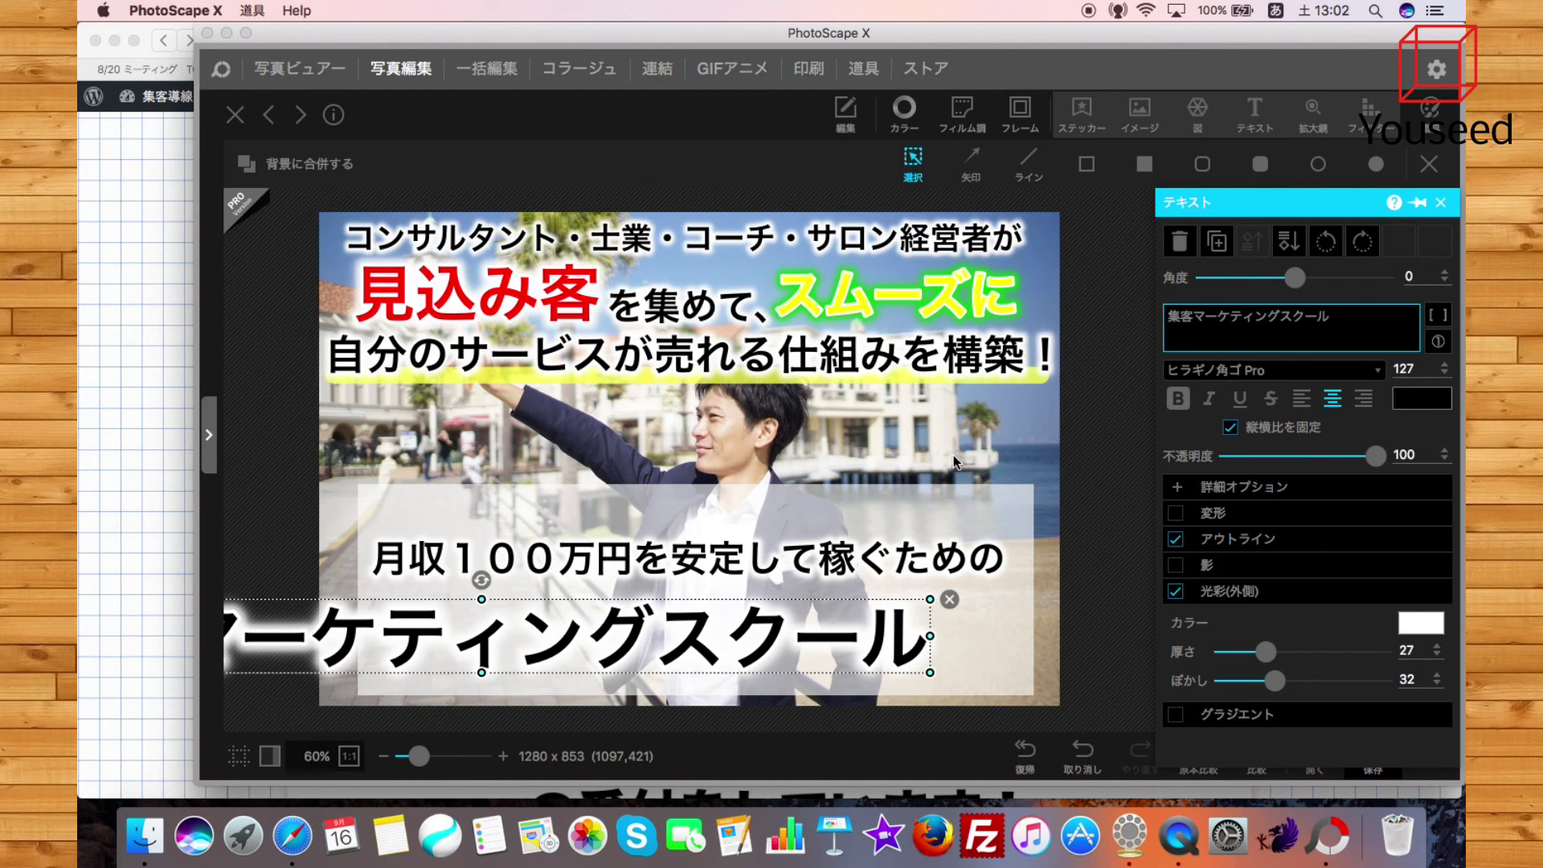
{"action": "left_click", "coordinate": [99, 517]}
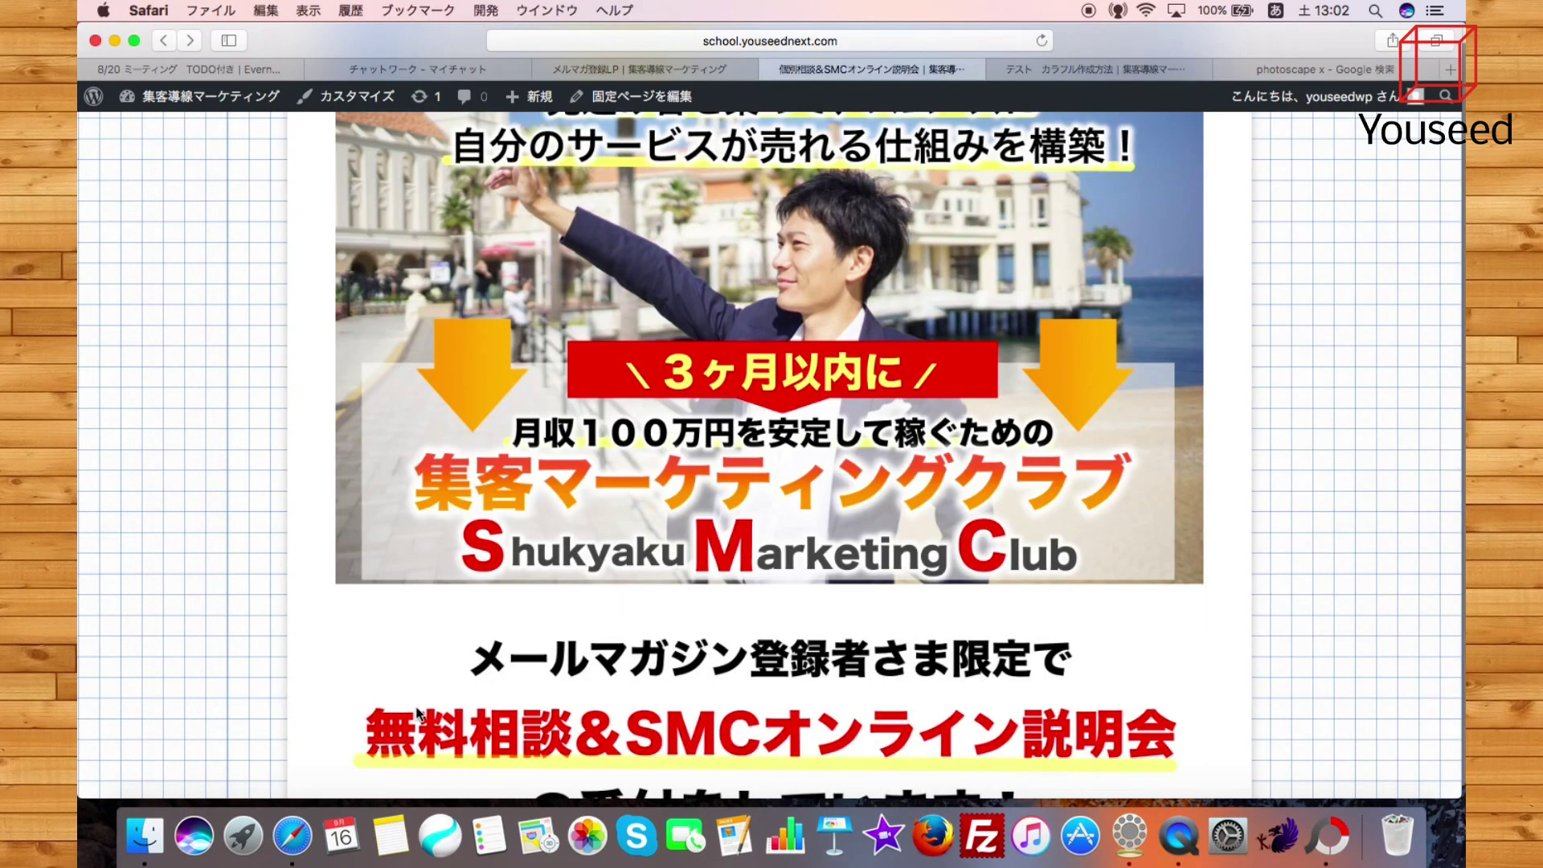
Switch back to PhotoScape X and change the title text to 集客マーケティングクラブ
{"action": "left_click", "coordinate": [1328, 836]}
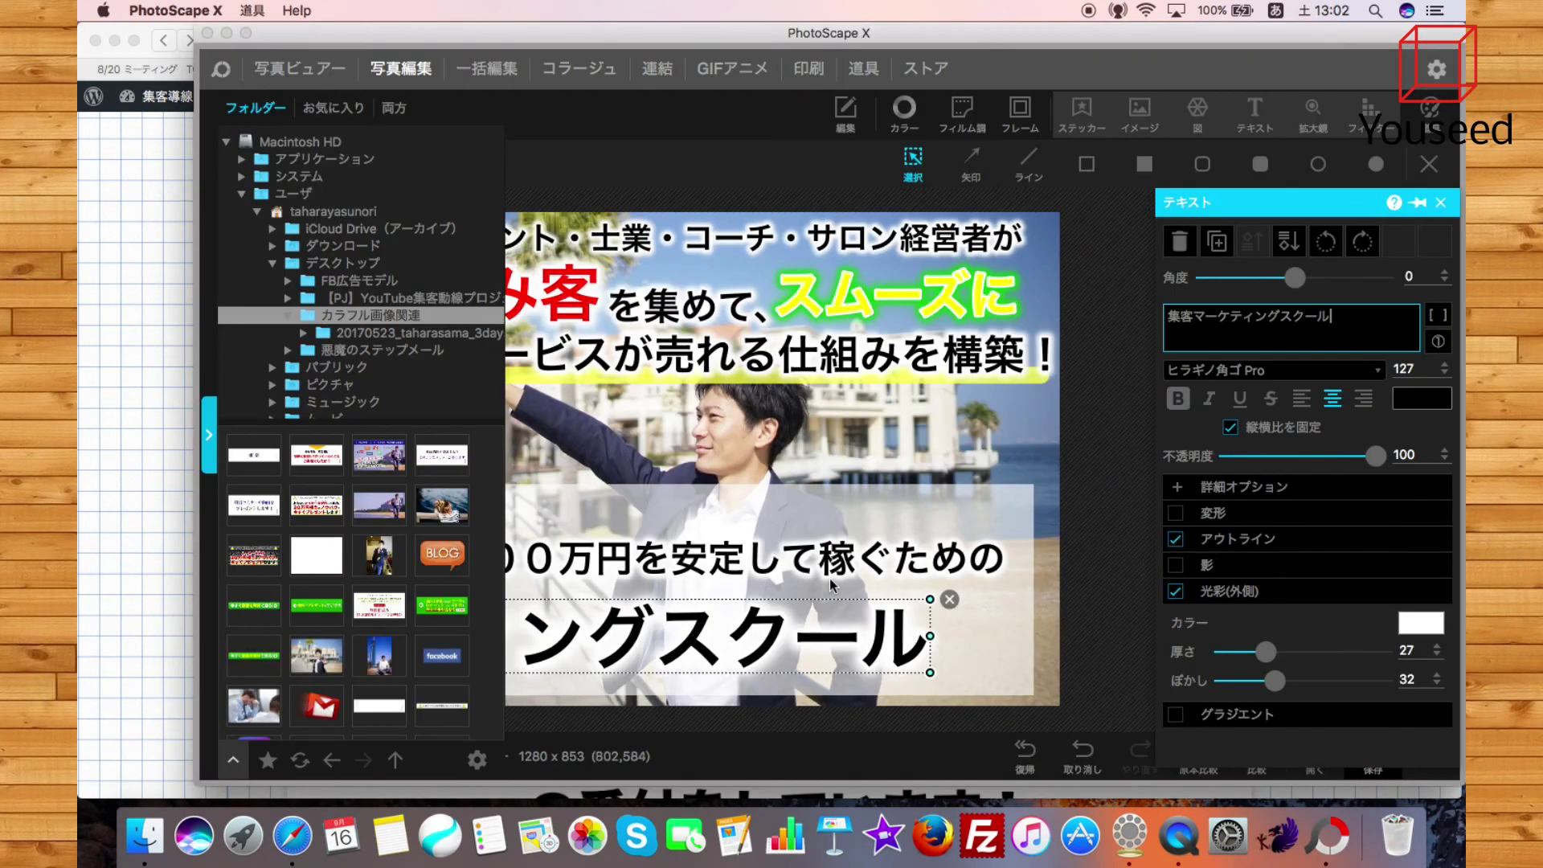
{"action": "left_click_drag", "start_coordinate": [1324, 327], "coordinate": [1283, 321]}
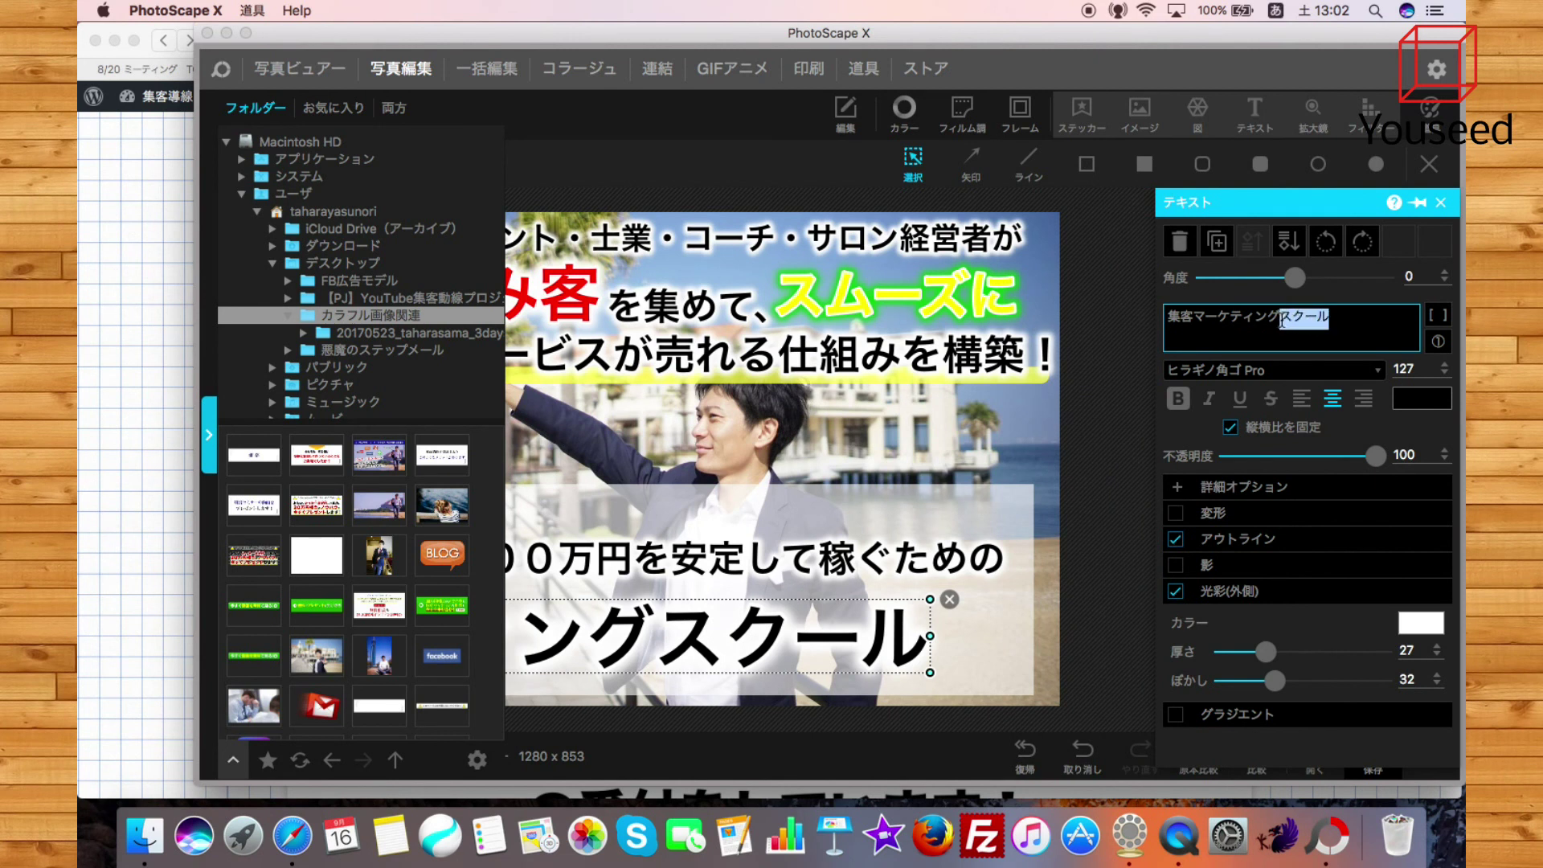
{"action": "key", "text": "BackSpace"}
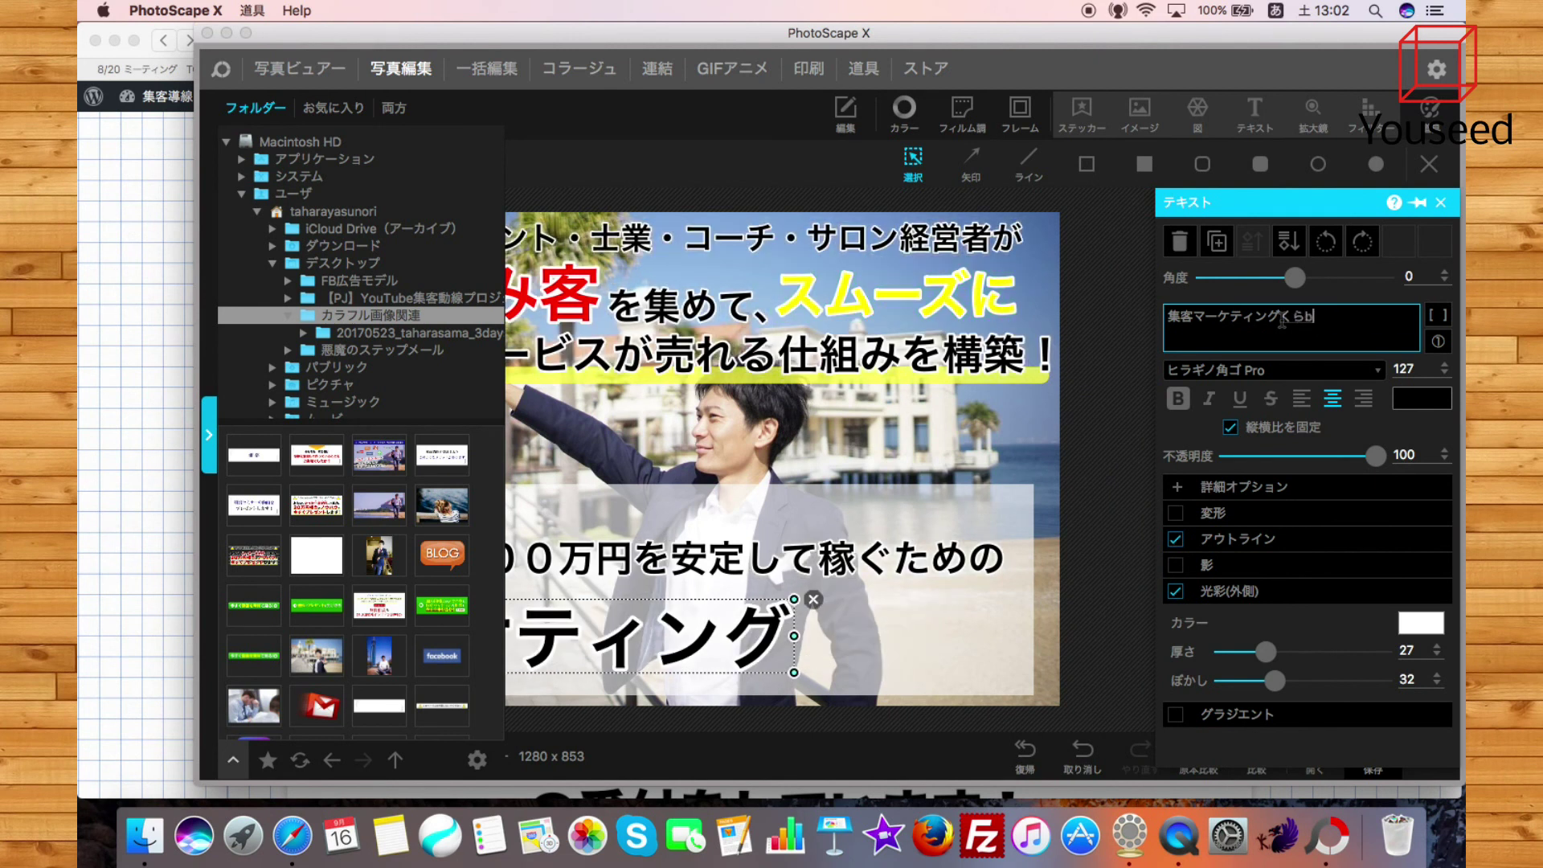
{"action": "type", "text": "クラブ"}
{"action": "key", "text": "Return"}
{"action": "left_click", "coordinate": [470, 351]}
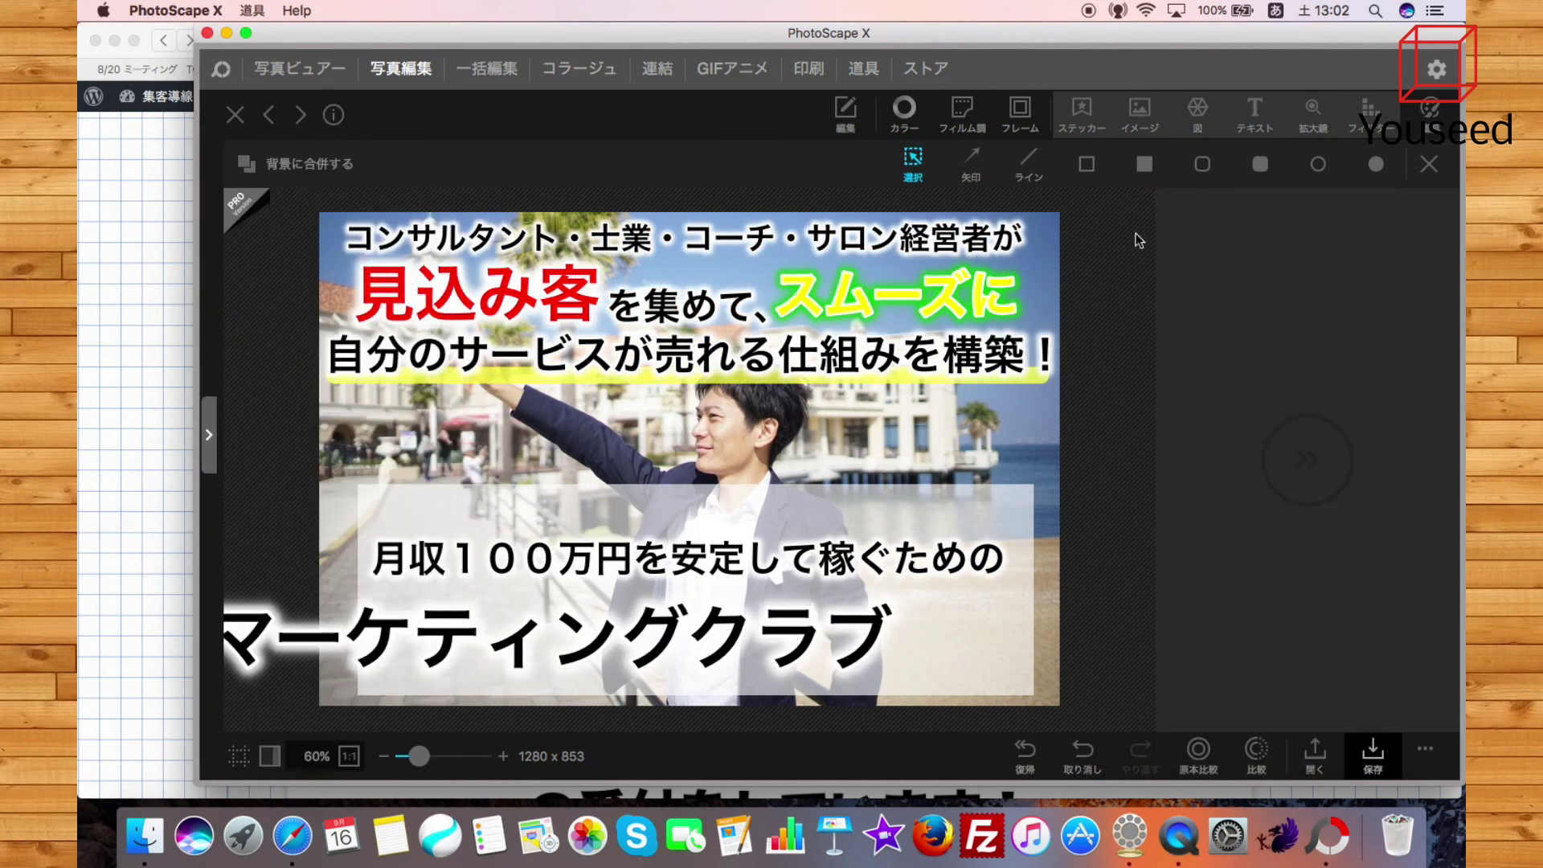
Reduce the 集客マーケティングクラブ title to font size 90 and centre it beneath the 月収 line on the white panel
{"action": "left_click", "coordinate": [599, 679]}
{"action": "left_click_drag", "start_coordinate": [599, 679], "coordinate": [751, 618]}
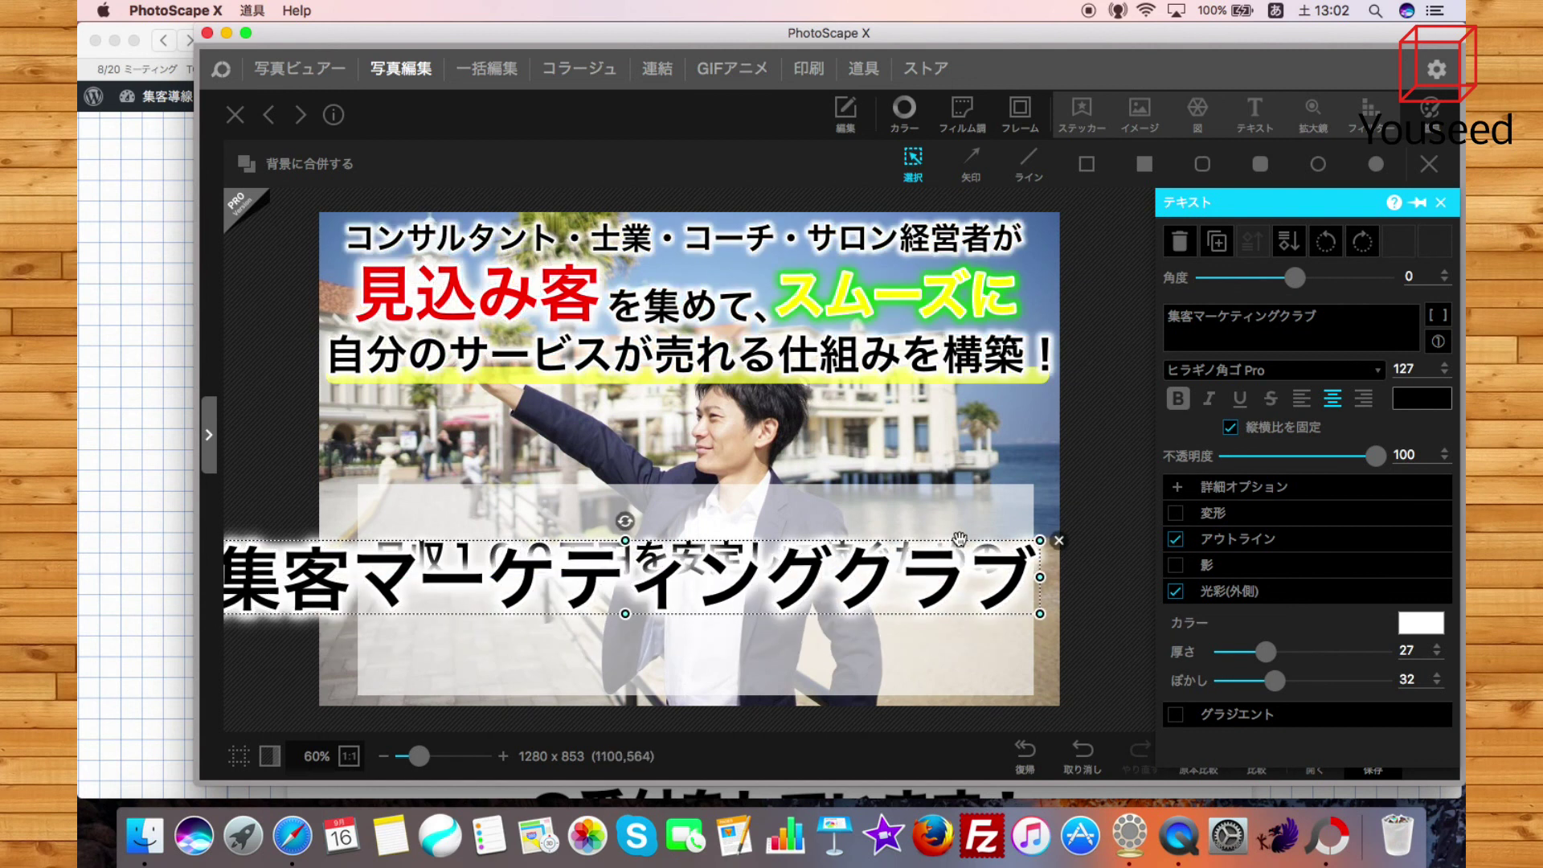
{"action": "left_click_drag", "start_coordinate": [1040, 540], "coordinate": [799, 561]}
{"action": "left_click_drag", "start_coordinate": [724, 604], "coordinate": [912, 627]}
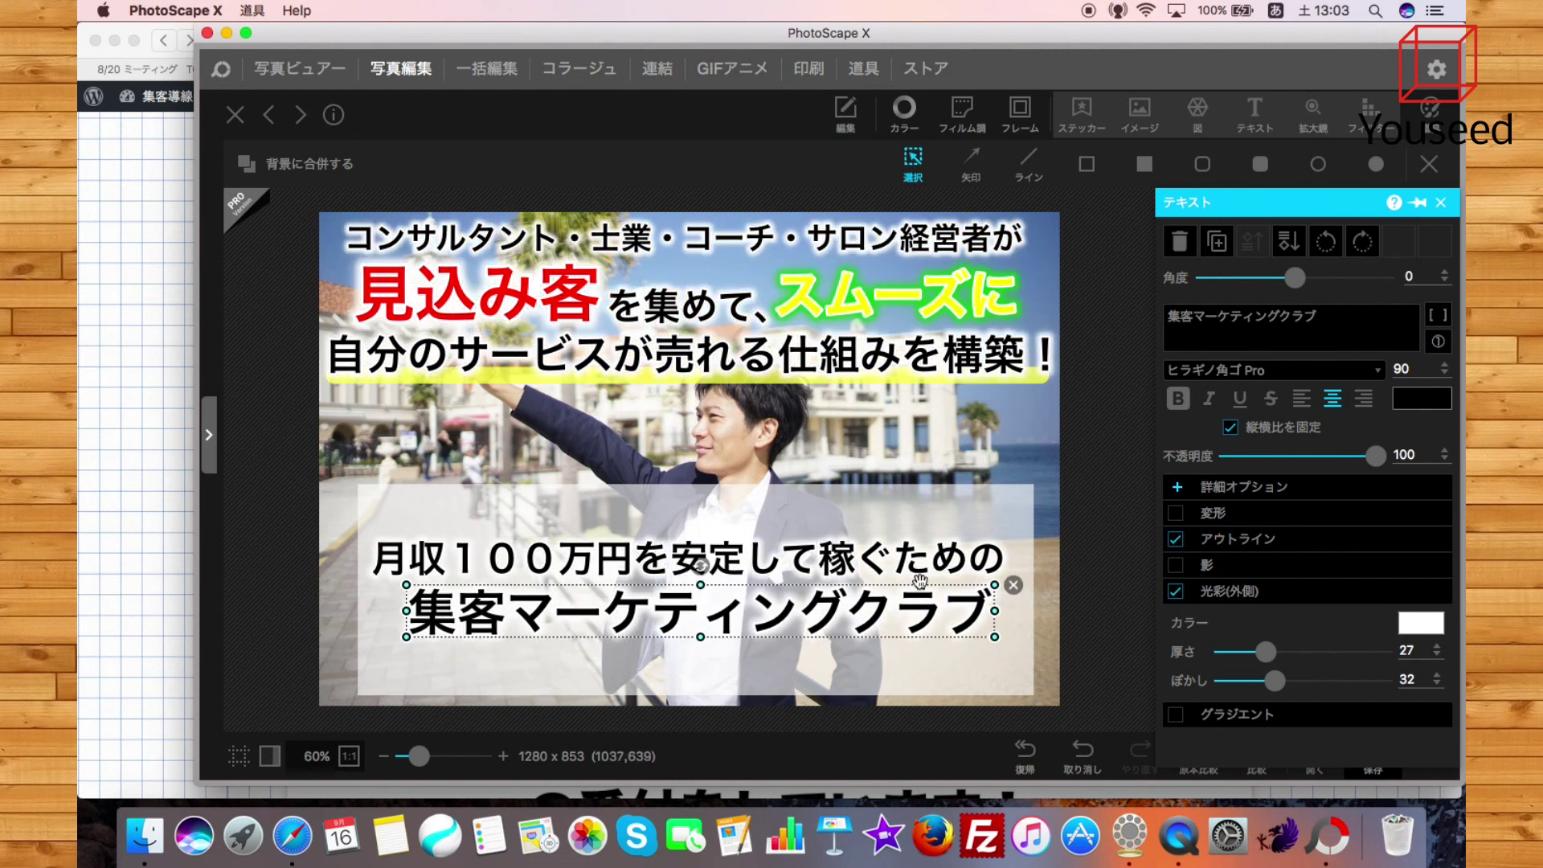
{"action": "left_click_drag", "start_coordinate": [814, 611], "coordinate": [810, 611]}
{"action": "left_click_drag", "start_coordinate": [993, 639], "coordinate": [992, 637]}
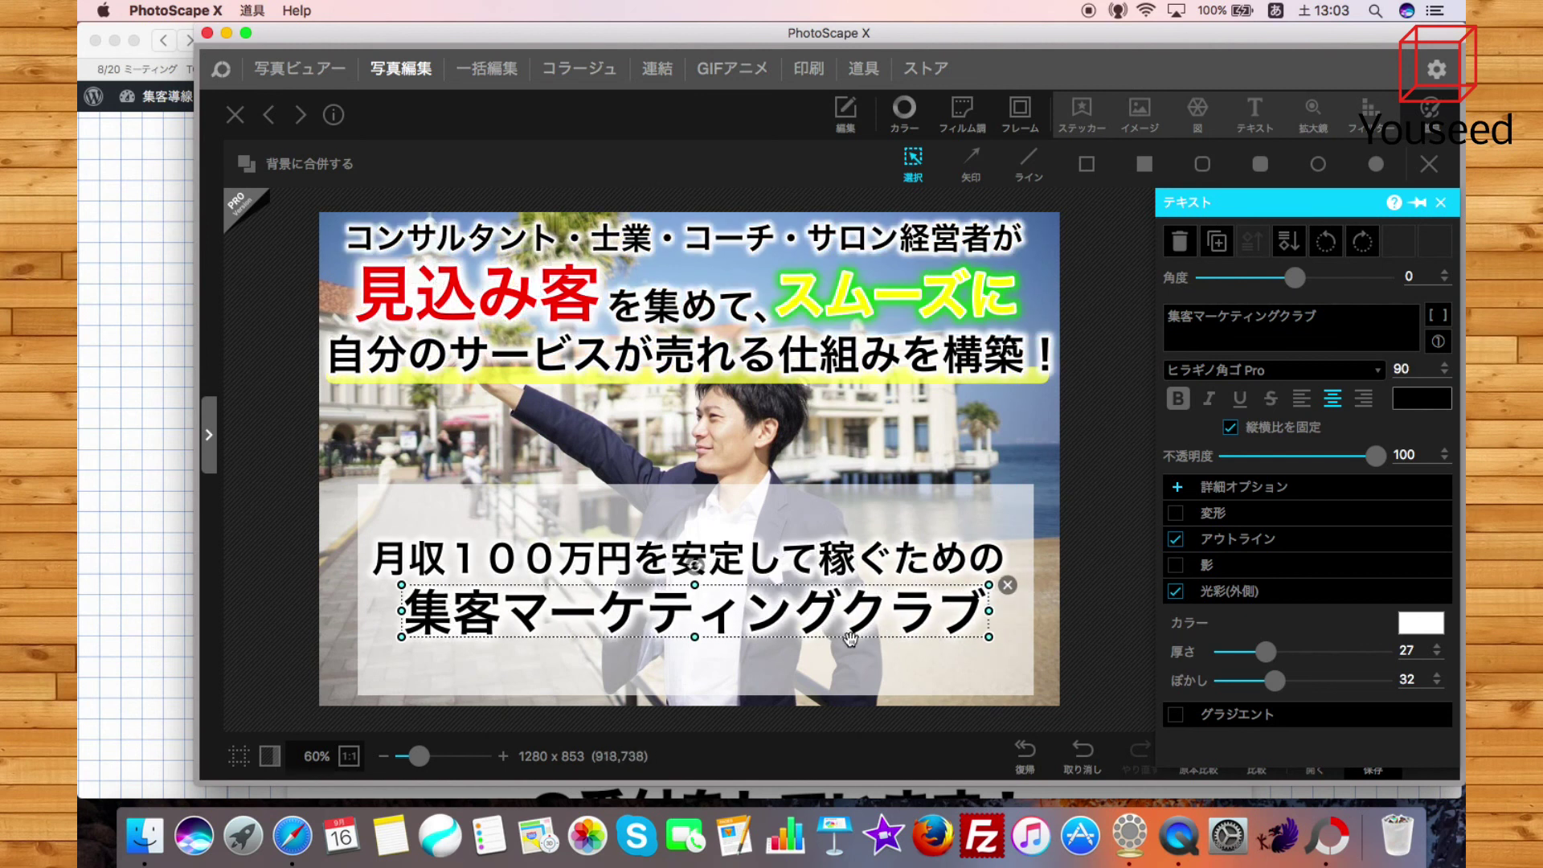
{"action": "left_click_drag", "start_coordinate": [807, 612], "coordinate": [798, 616]}
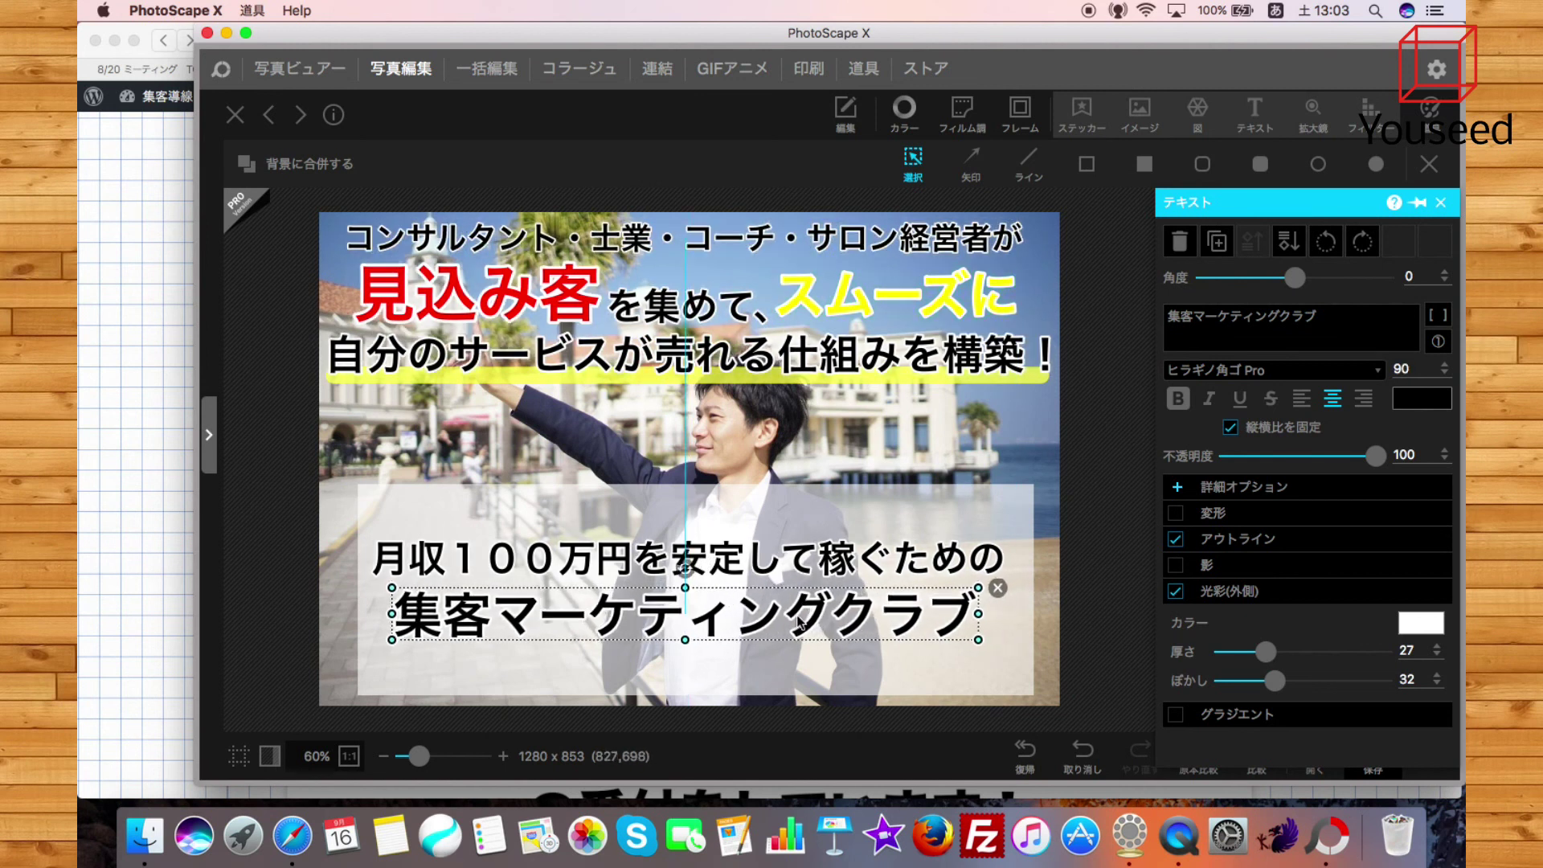
Turn off the title's fixed aspect ratio and stretch the text vertically to size 125
{"action": "left_click", "coordinate": [1231, 429]}
{"action": "left_click_drag", "start_coordinate": [696, 640], "coordinate": [694, 660]}
{"action": "left_click", "coordinate": [817, 523]}
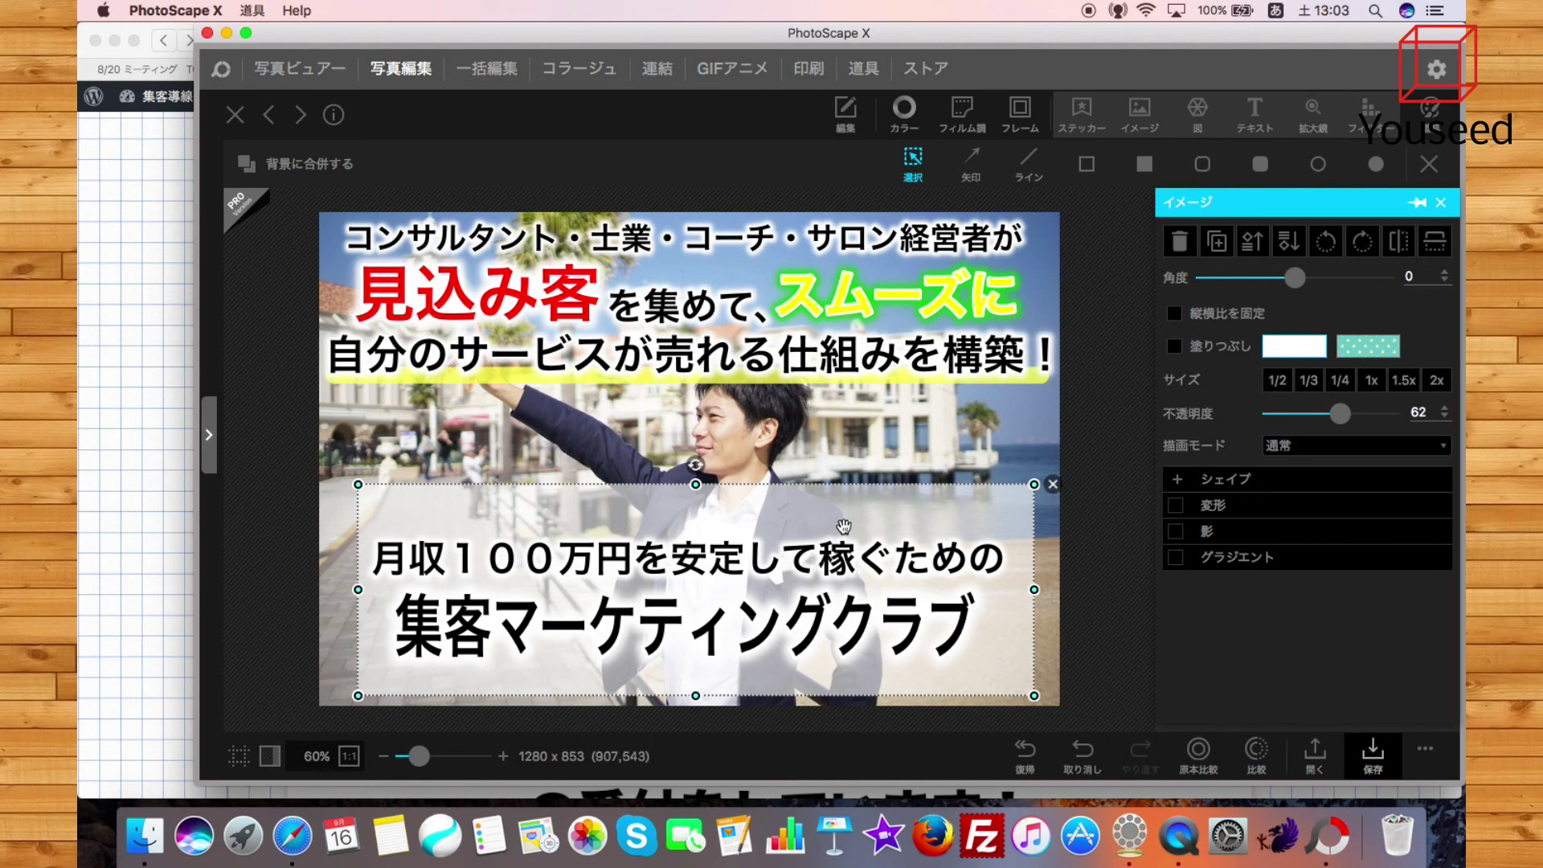
Check the reference page in Safari, then restore the title's fixed aspect ratio and resize it to 94, centred beneath the 月収 line
{"action": "left_click", "coordinate": [208, 435]}
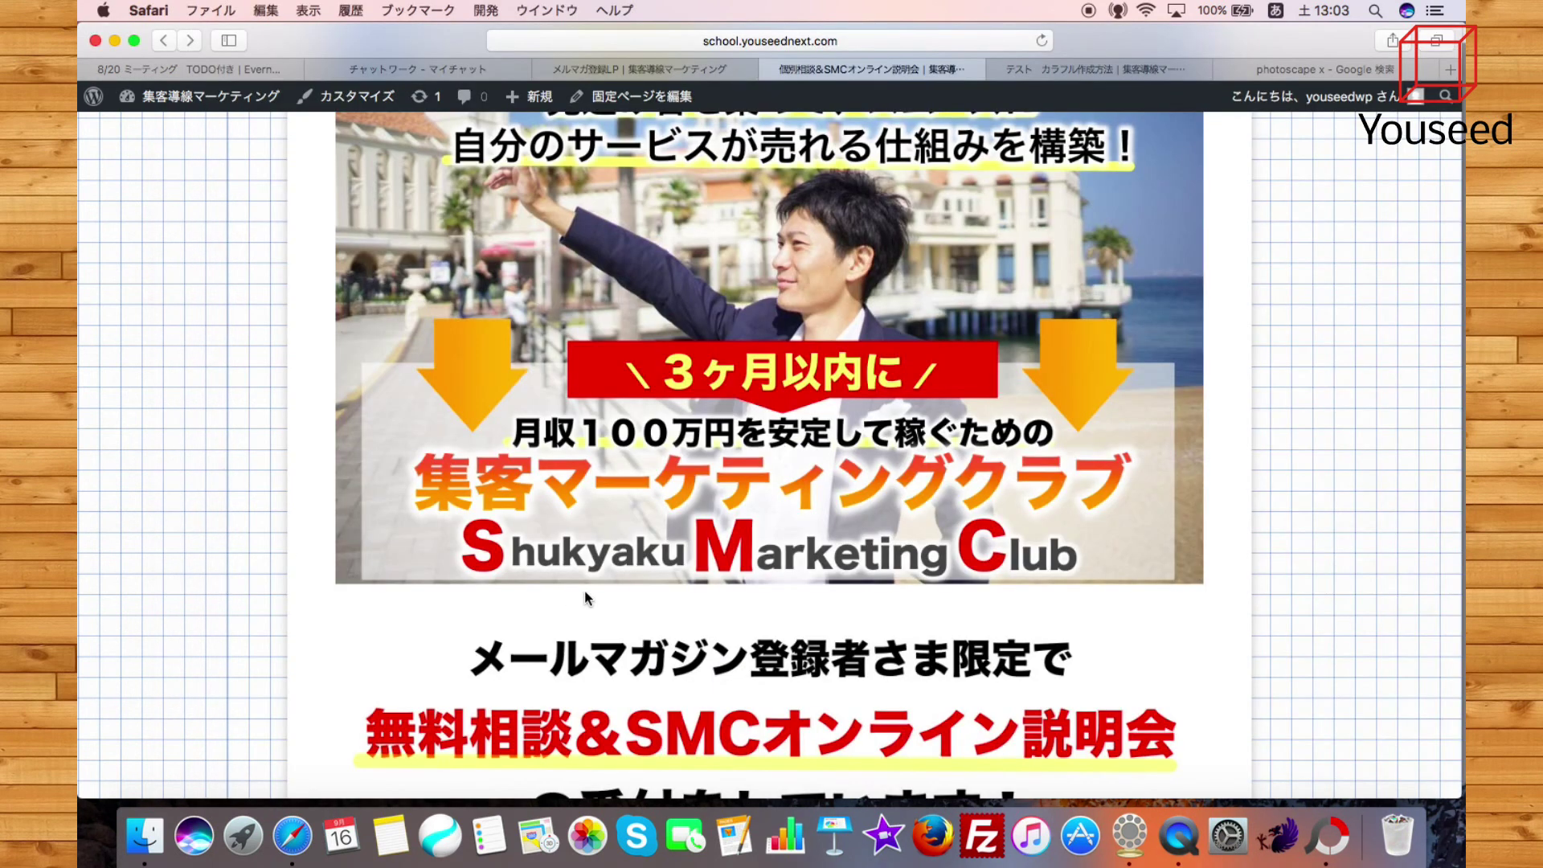
{"action": "scroll", "coordinate": [732, 452], "scroll_direction": "up", "scroll_amount": 2}
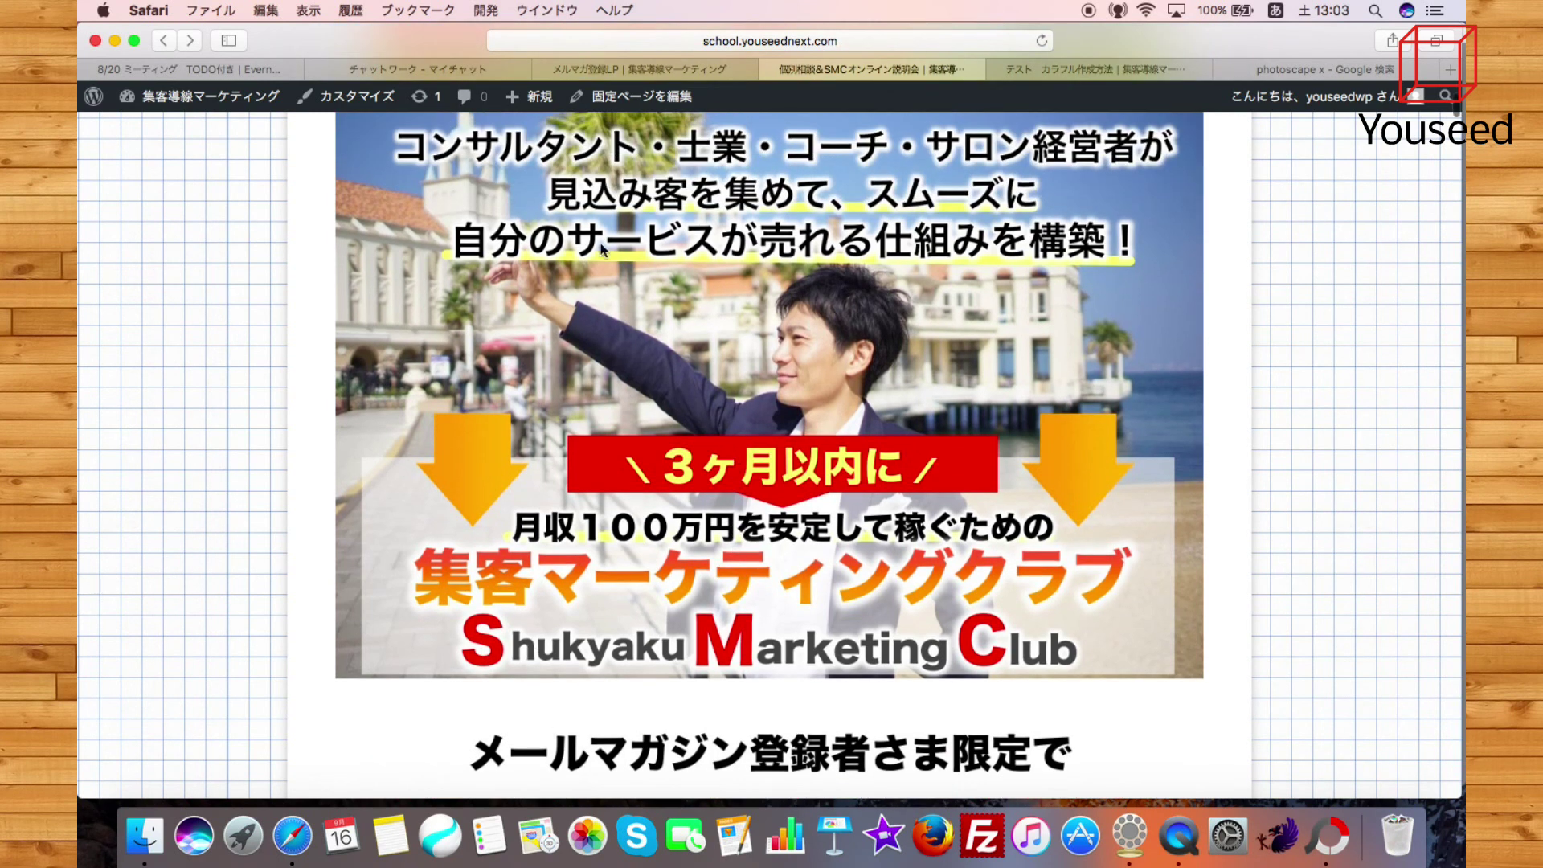
{"action": "left_click", "coordinate": [1328, 835]}
{"action": "left_click", "coordinate": [894, 648]}
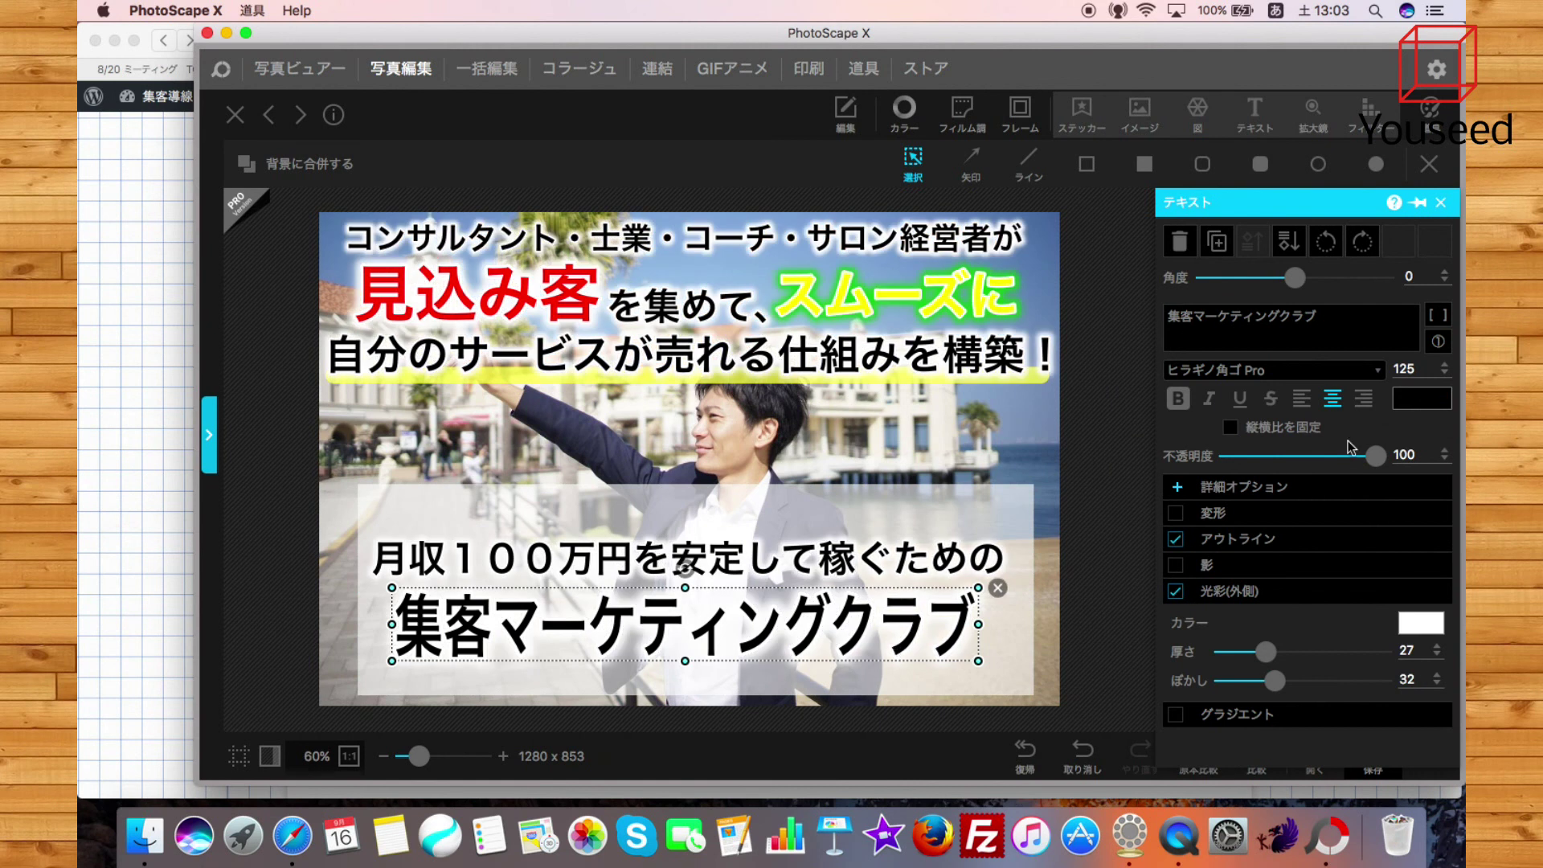
{"action": "left_click", "coordinate": [1229, 426]}
{"action": "left_click_drag", "start_coordinate": [978, 661], "coordinate": [891, 643]}
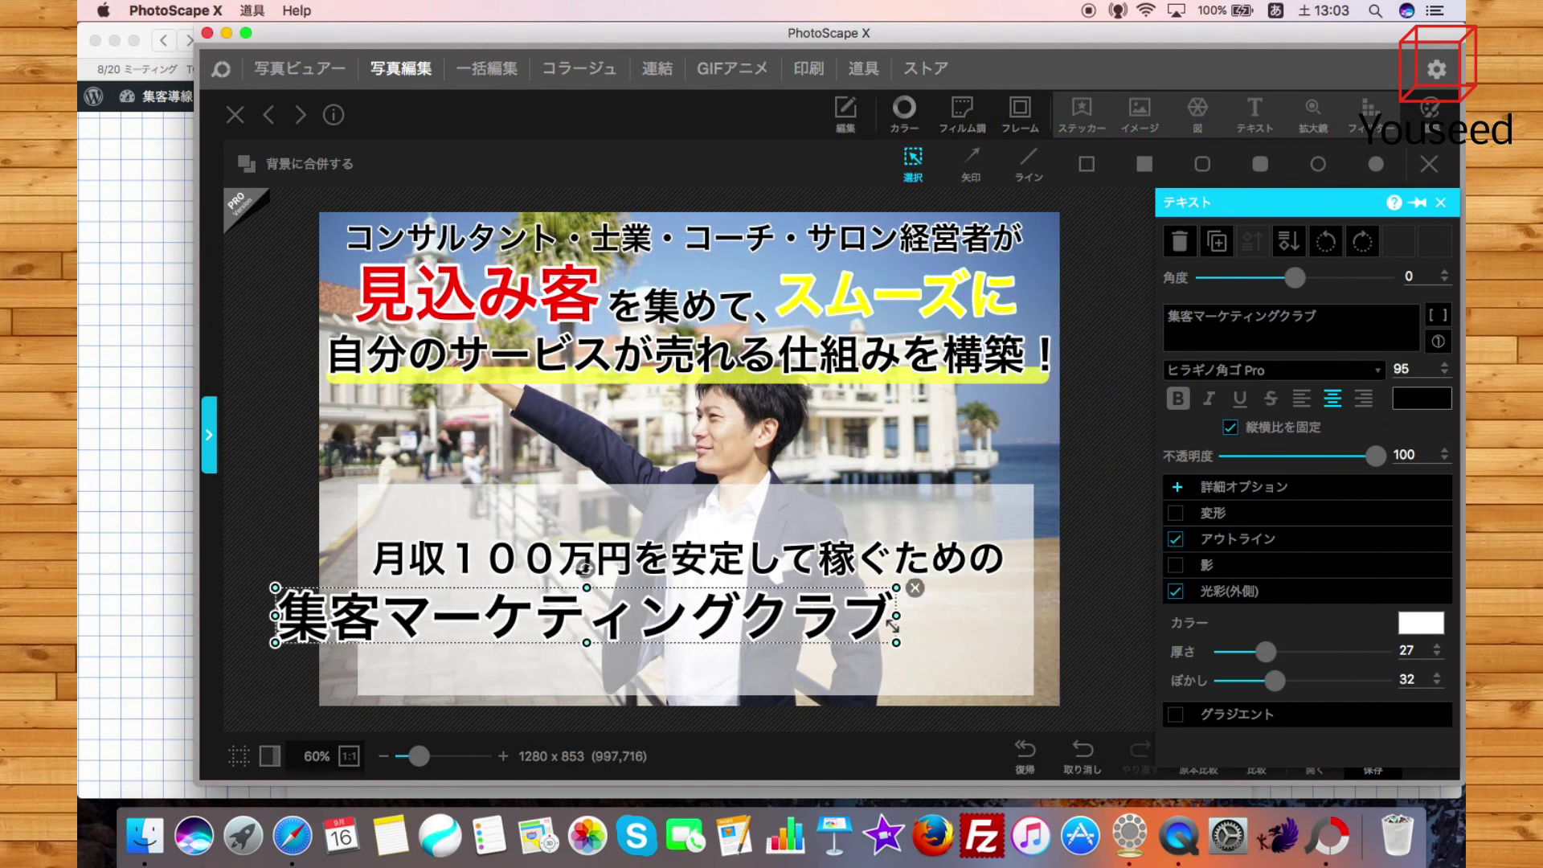
{"action": "left_click_drag", "start_coordinate": [781, 622], "coordinate": [887, 619]}
{"action": "left_click", "coordinate": [366, 598]}
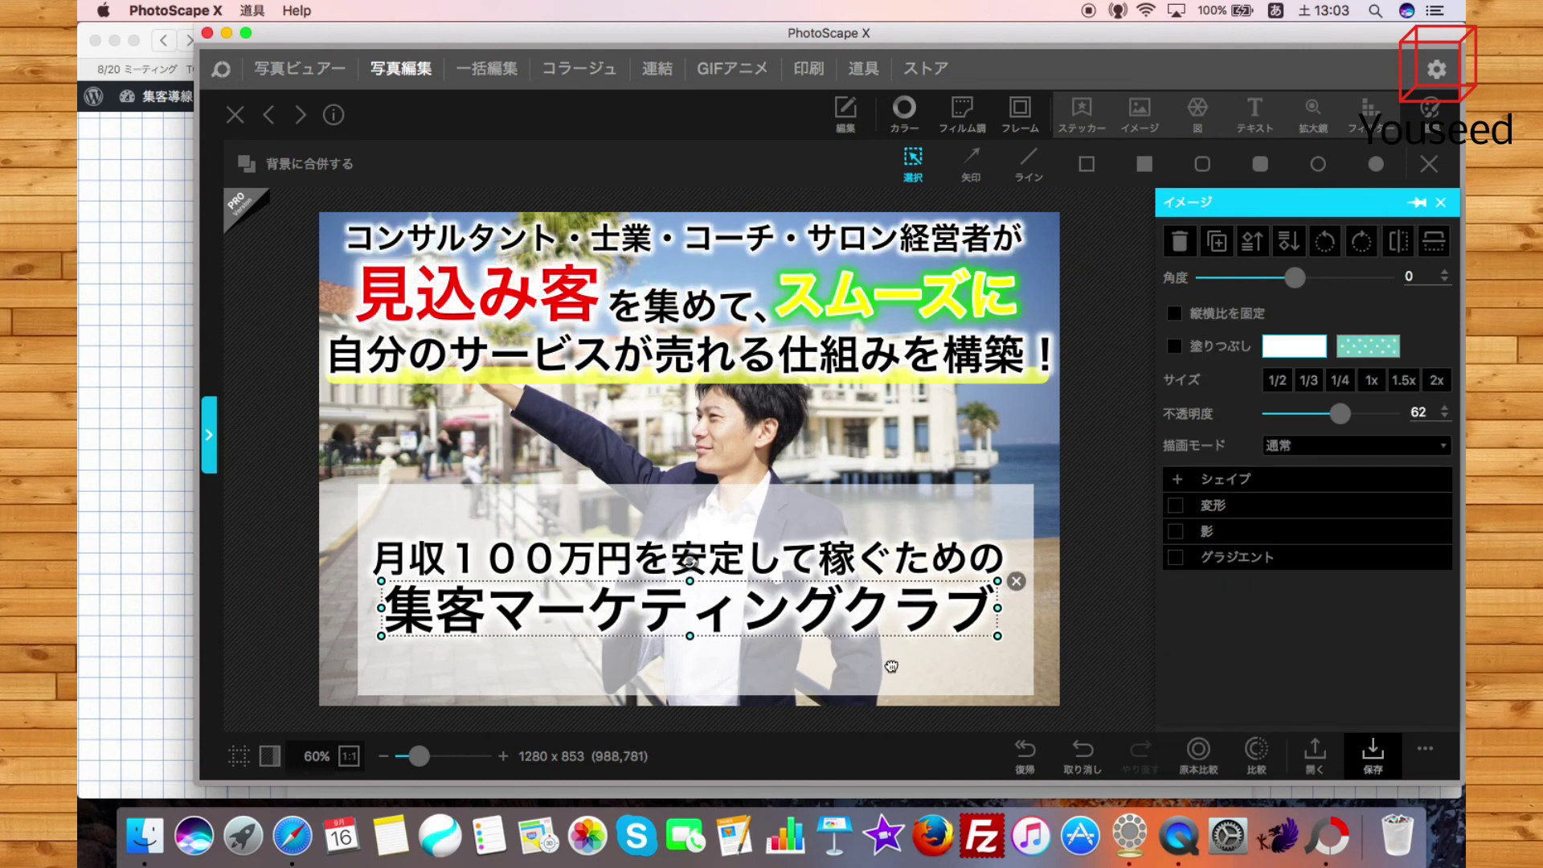
Compare the title styling with the reference page in Safari and enable a gradient on the 集客マーケティングクラブ text in PhotoScape X
{"action": "left_click", "coordinate": [133, 587]}
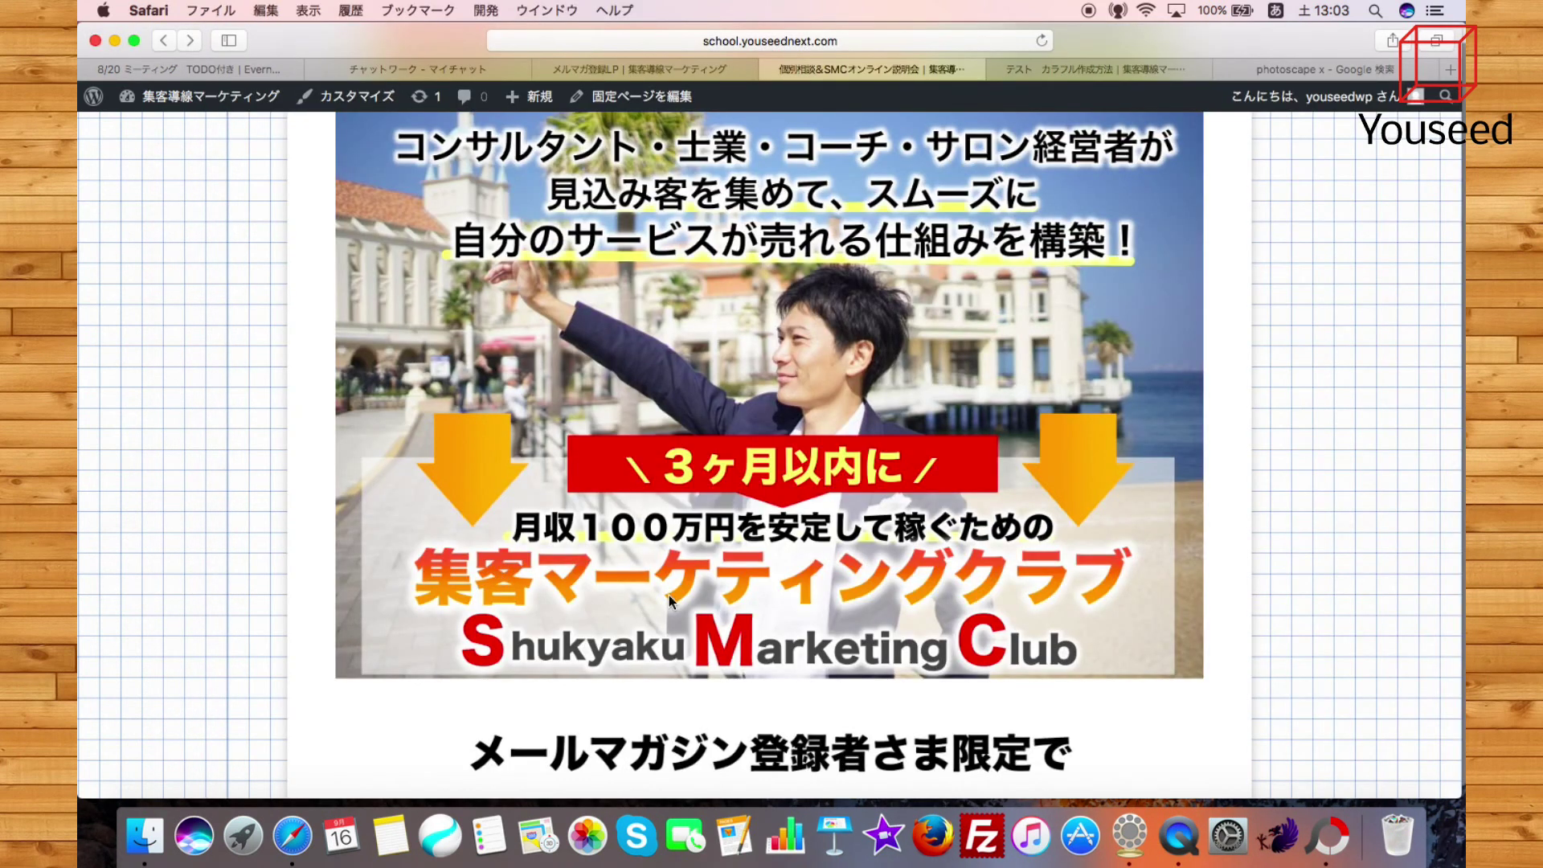
{"action": "left_click", "coordinate": [1325, 828]}
{"action": "left_click", "coordinate": [887, 621]}
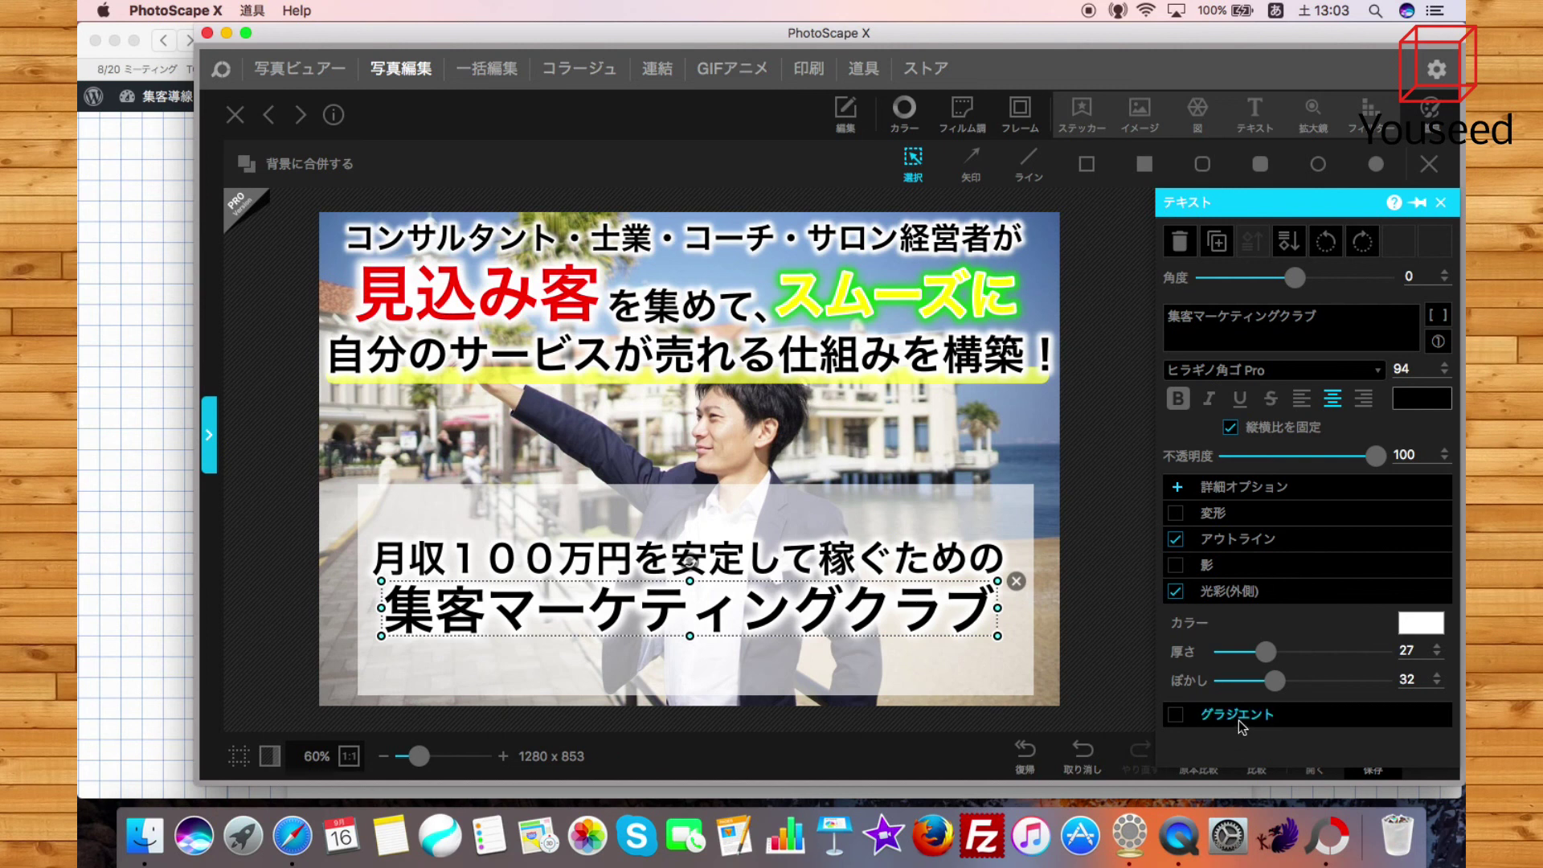
{"action": "left_click", "coordinate": [1176, 714]}
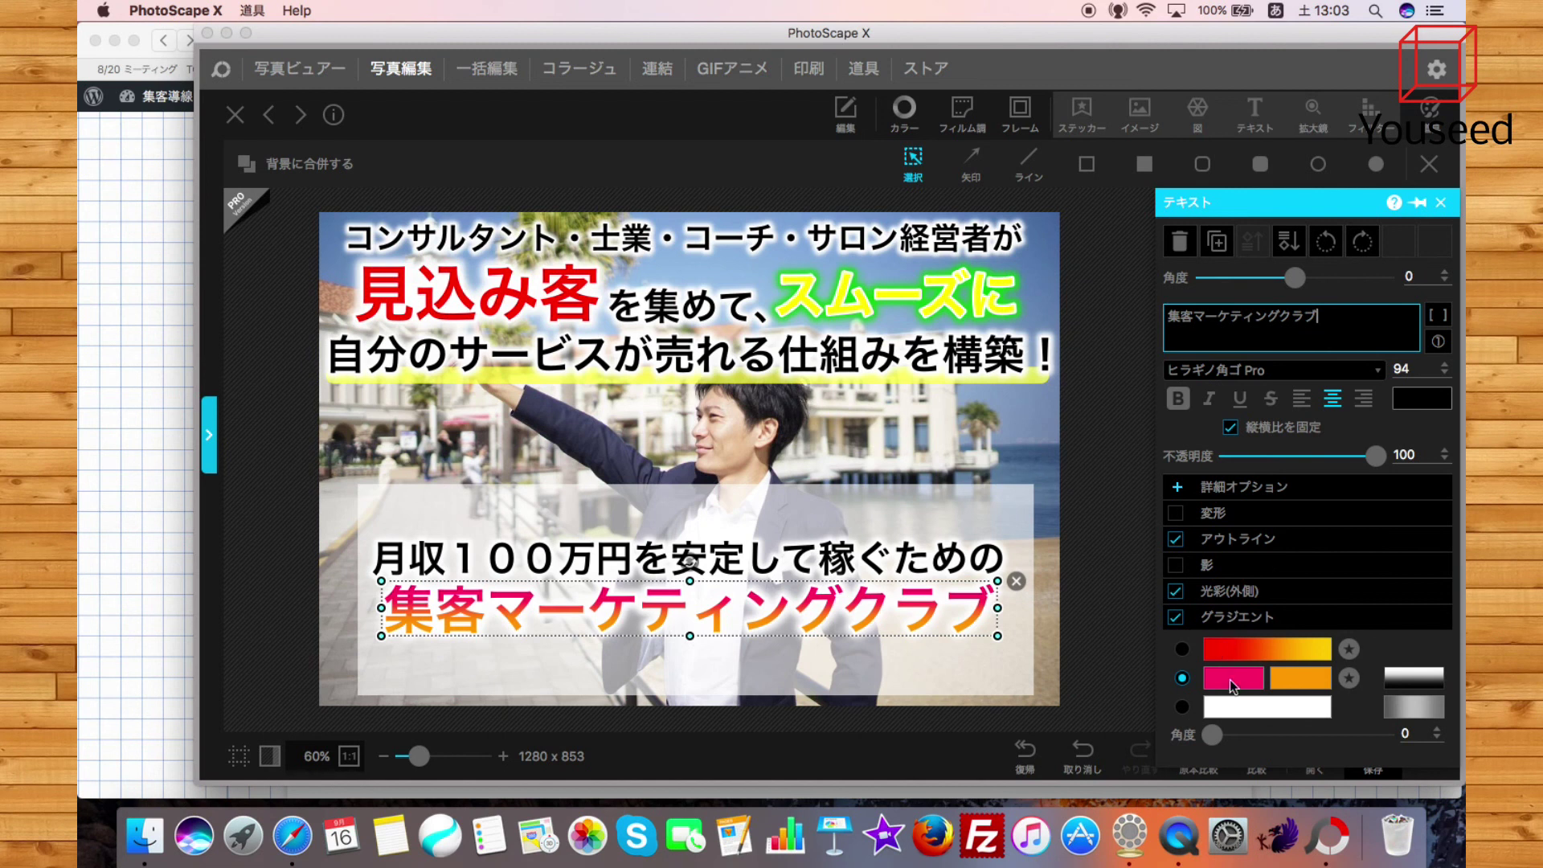
{"action": "left_click", "coordinate": [98, 624]}
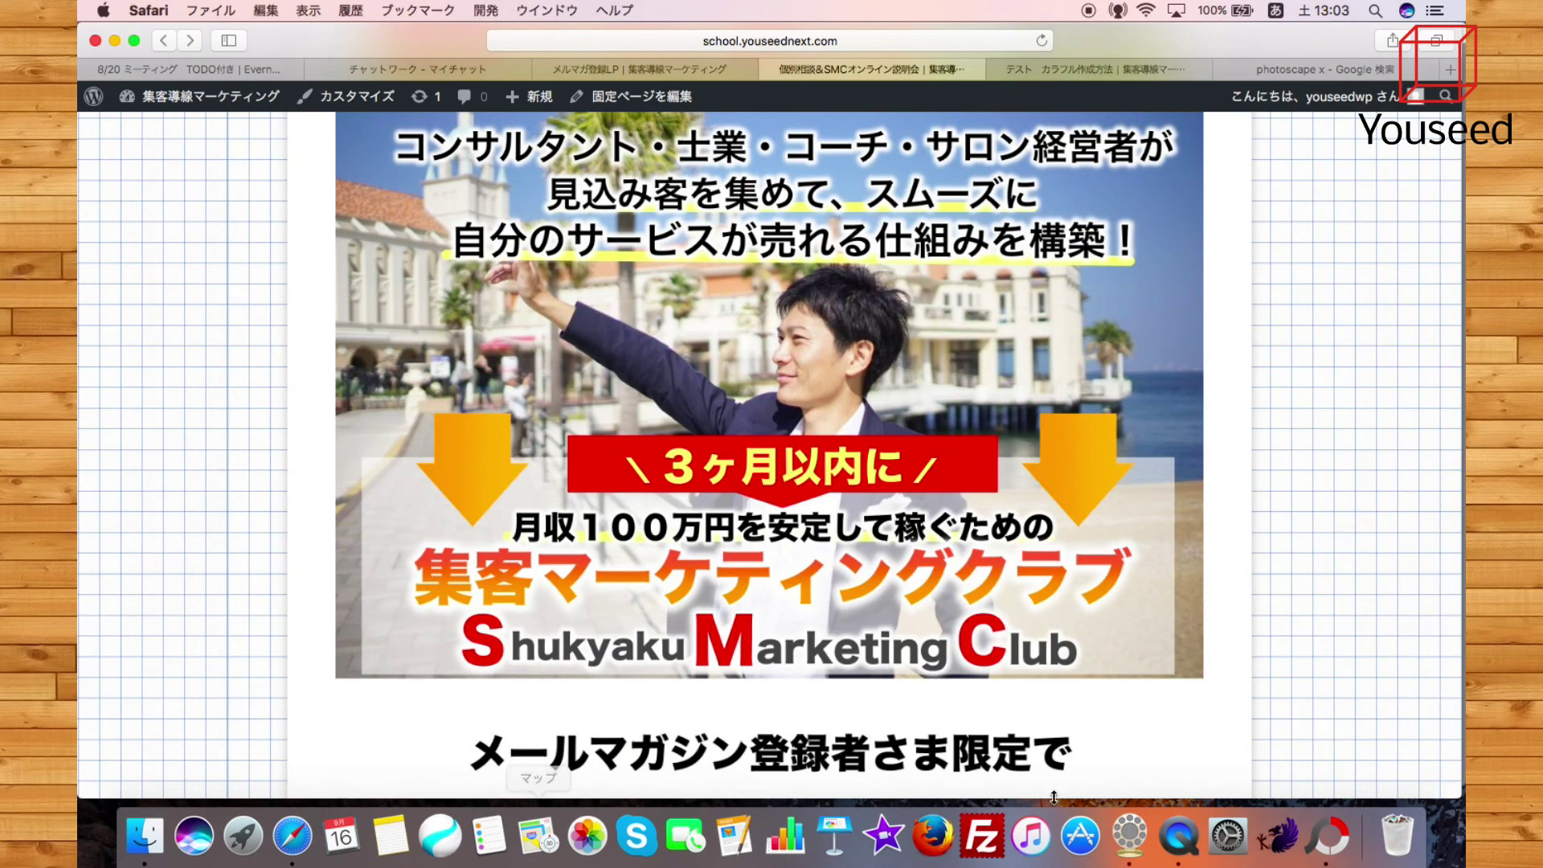
{"action": "left_click", "coordinate": [1327, 836]}
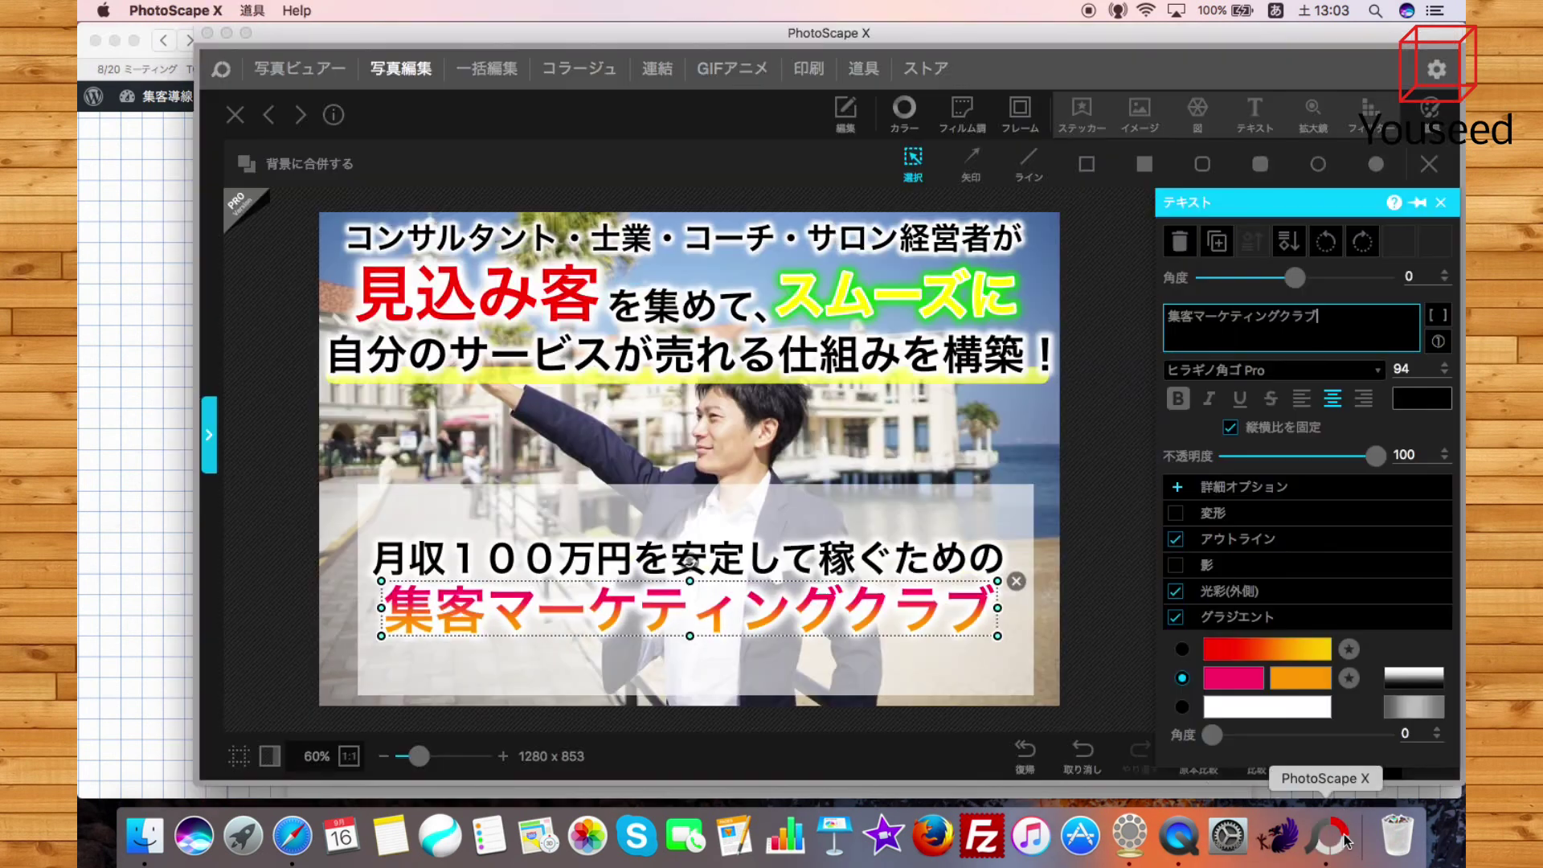
Set the first colour of the title's gradient to the crimson shade #ffcc0d5a
{"action": "left_click", "coordinate": [1229, 682]}
{"action": "left_click", "coordinate": [1234, 525]}
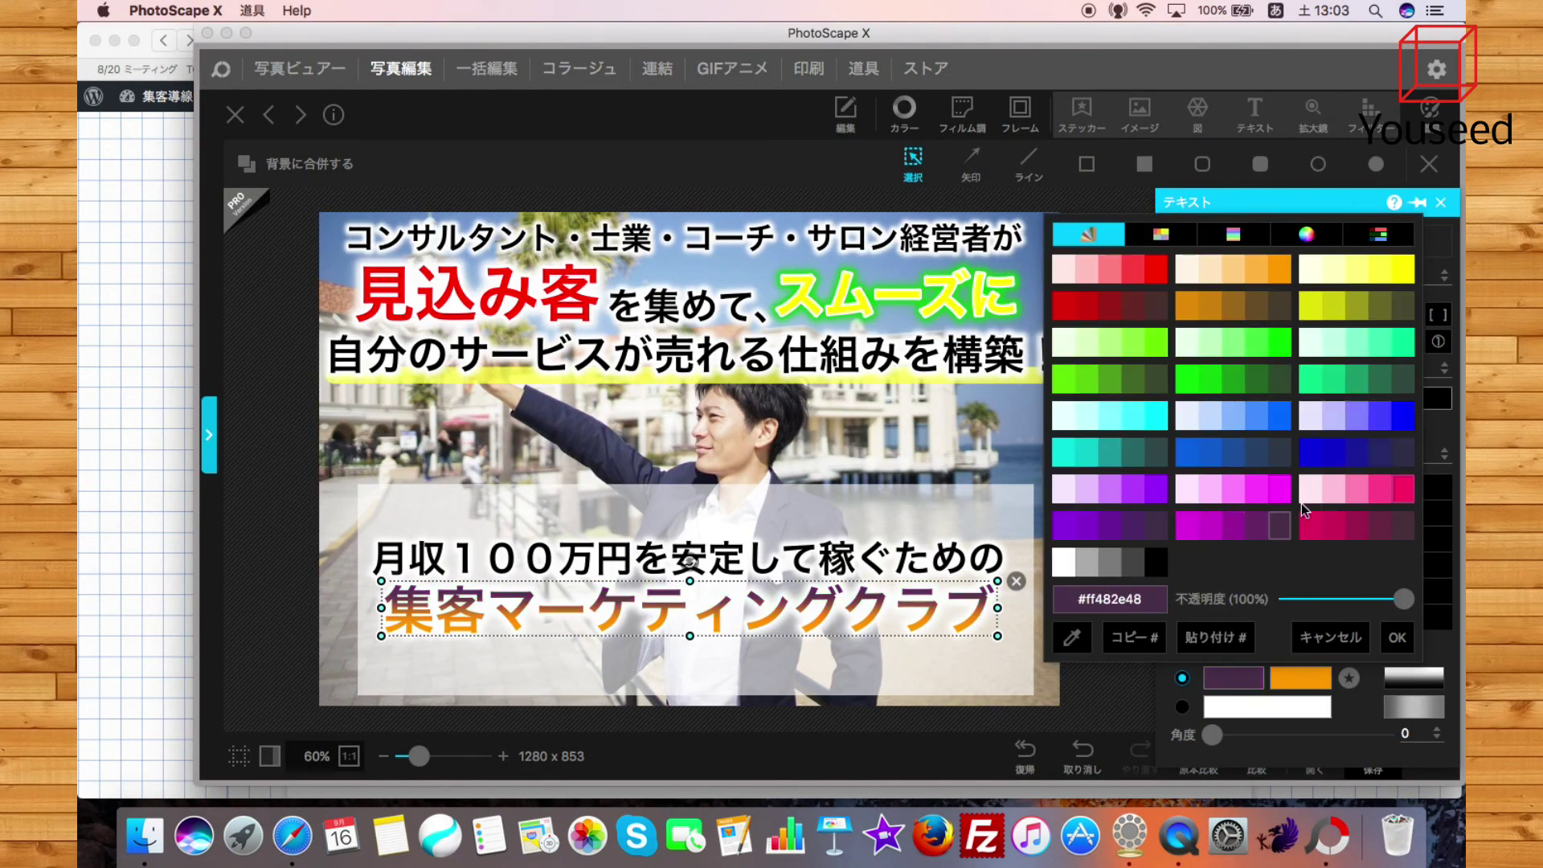
{"action": "left_click", "coordinate": [1312, 526]}
{"action": "double_click", "coordinate": [1325, 531]}
Try various second colours for the title's gradient, including blue, yellow, red and teal, and finish with orange #ffff9900
{"action": "left_click", "coordinate": [1293, 682]}
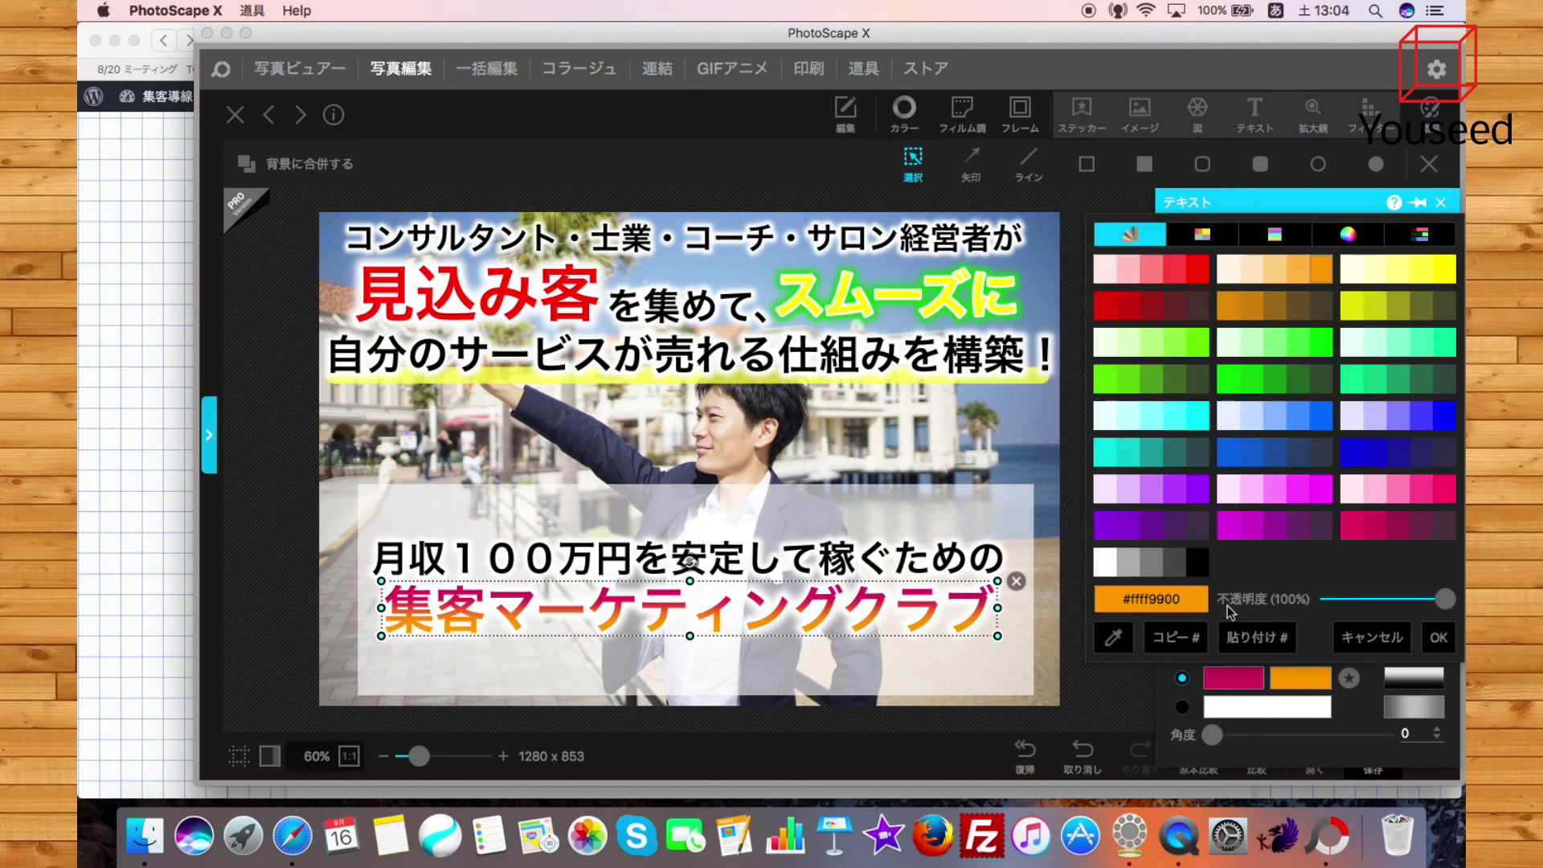
{"action": "left_click", "coordinate": [1252, 526]}
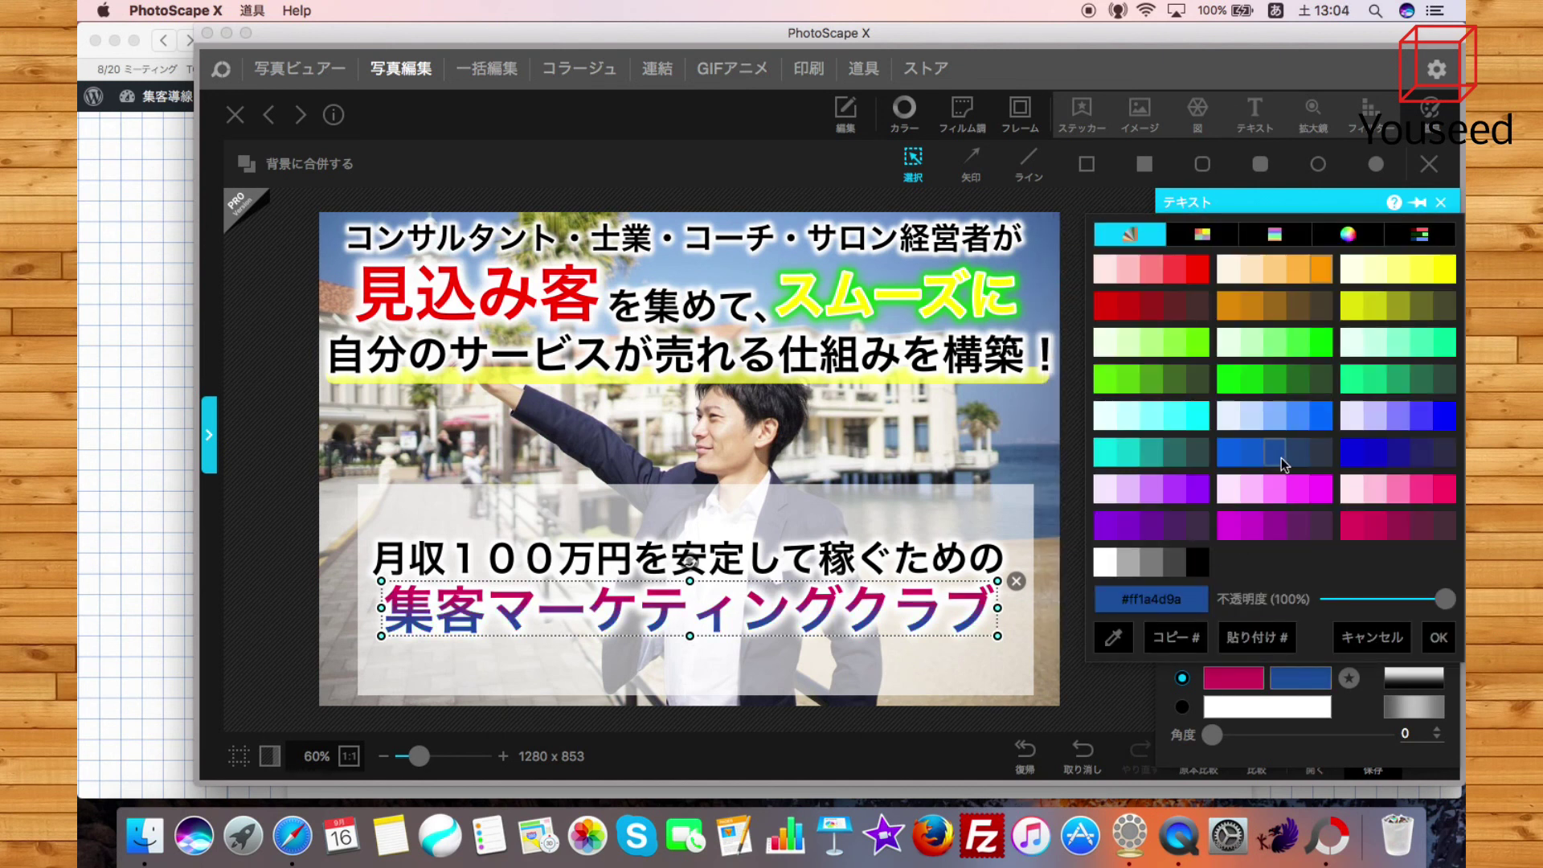
{"action": "left_click", "coordinate": [1437, 490]}
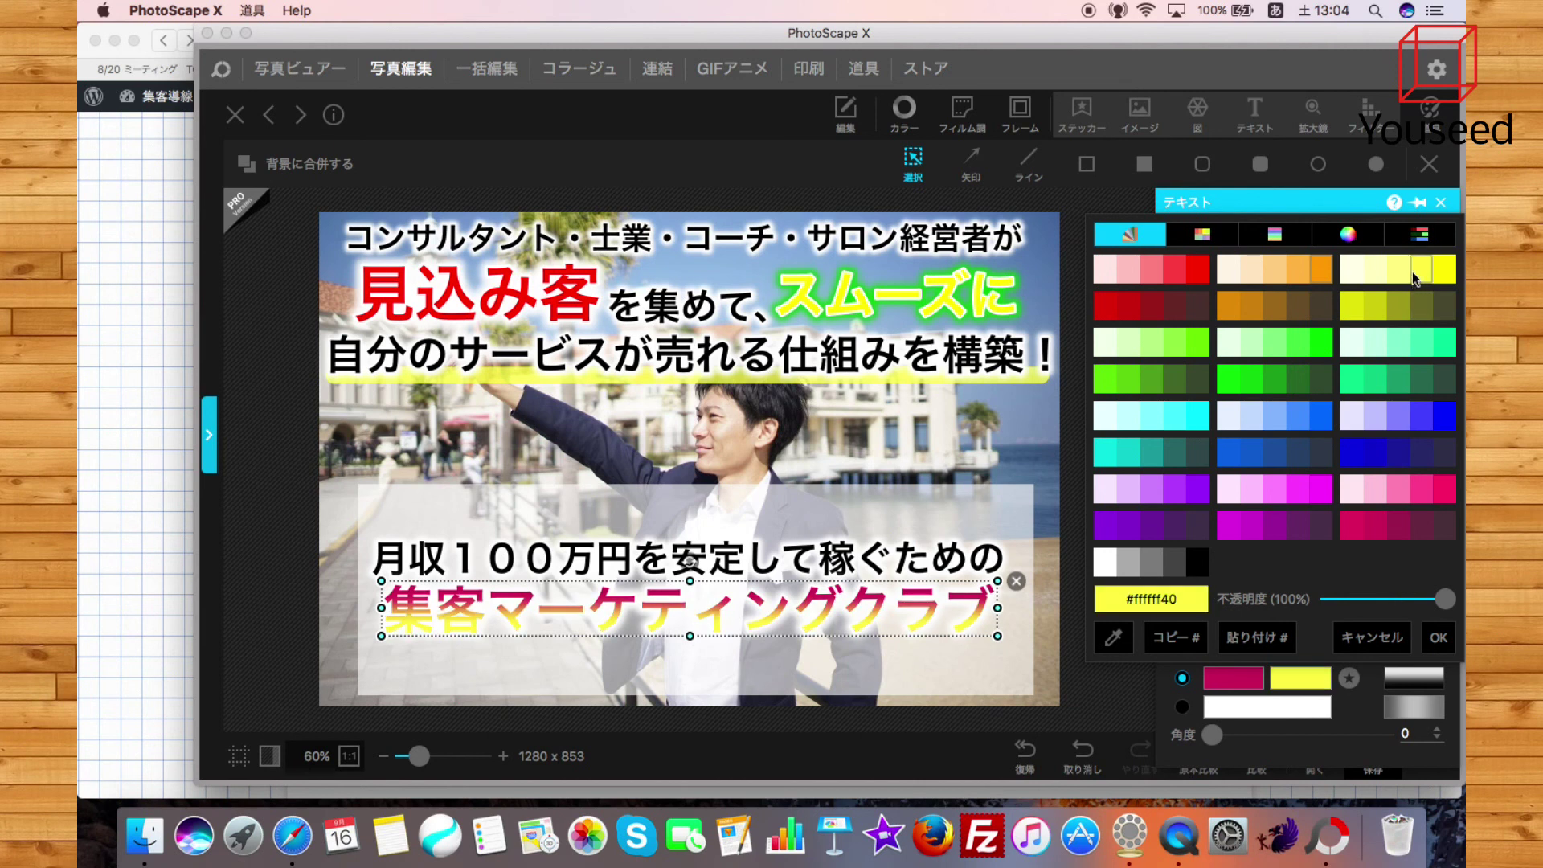
{"action": "left_click", "coordinate": [1316, 278]}
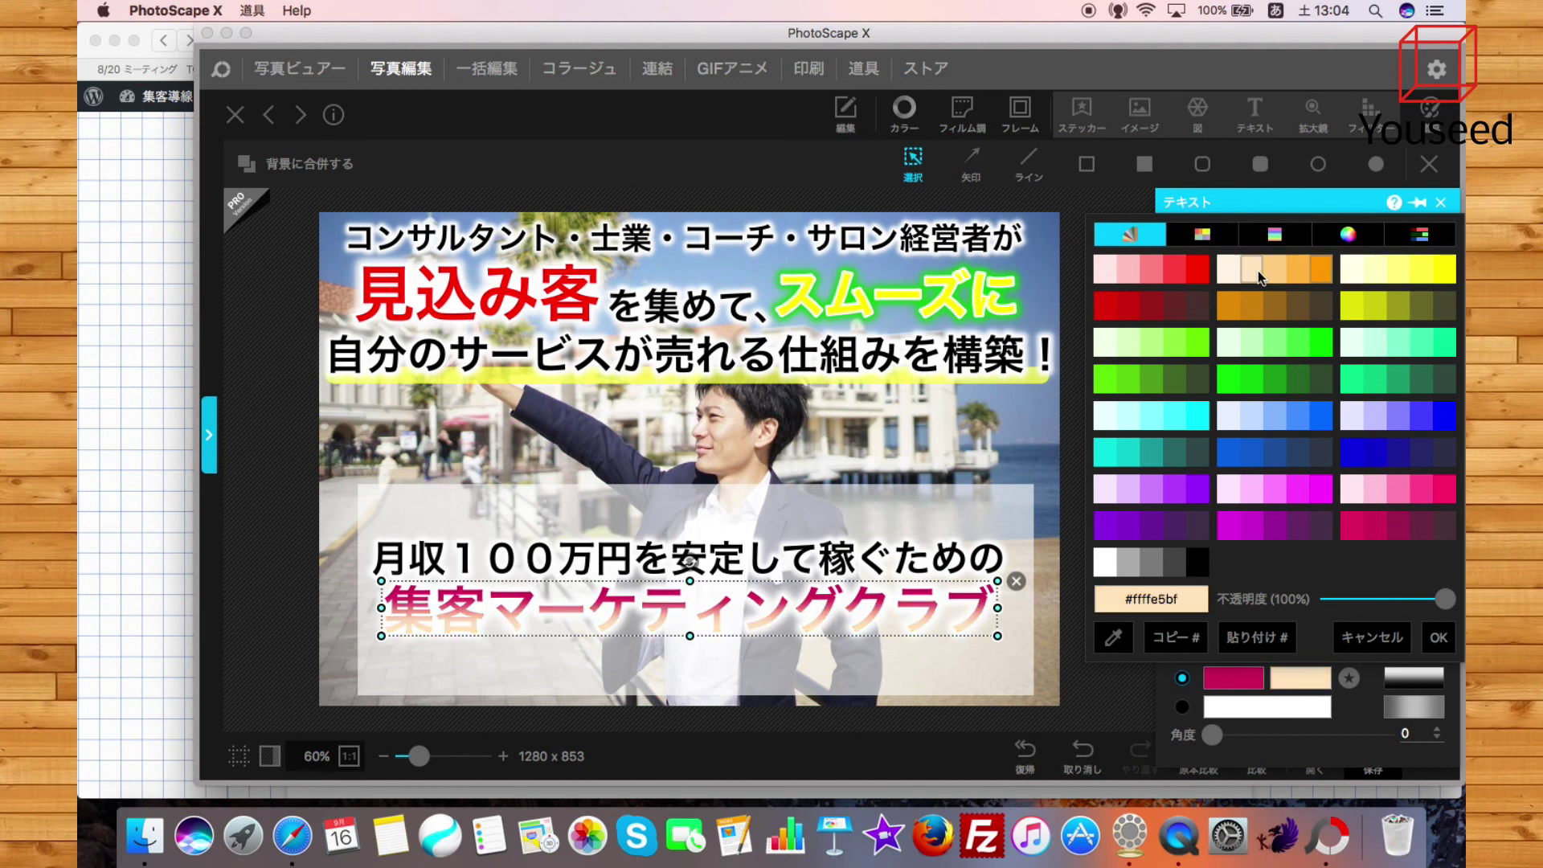
{"action": "left_click", "coordinate": [1181, 279]}
{"action": "left_click", "coordinate": [1160, 272]}
{"action": "left_click", "coordinate": [1179, 273]}
{"action": "left_click", "coordinate": [1126, 304]}
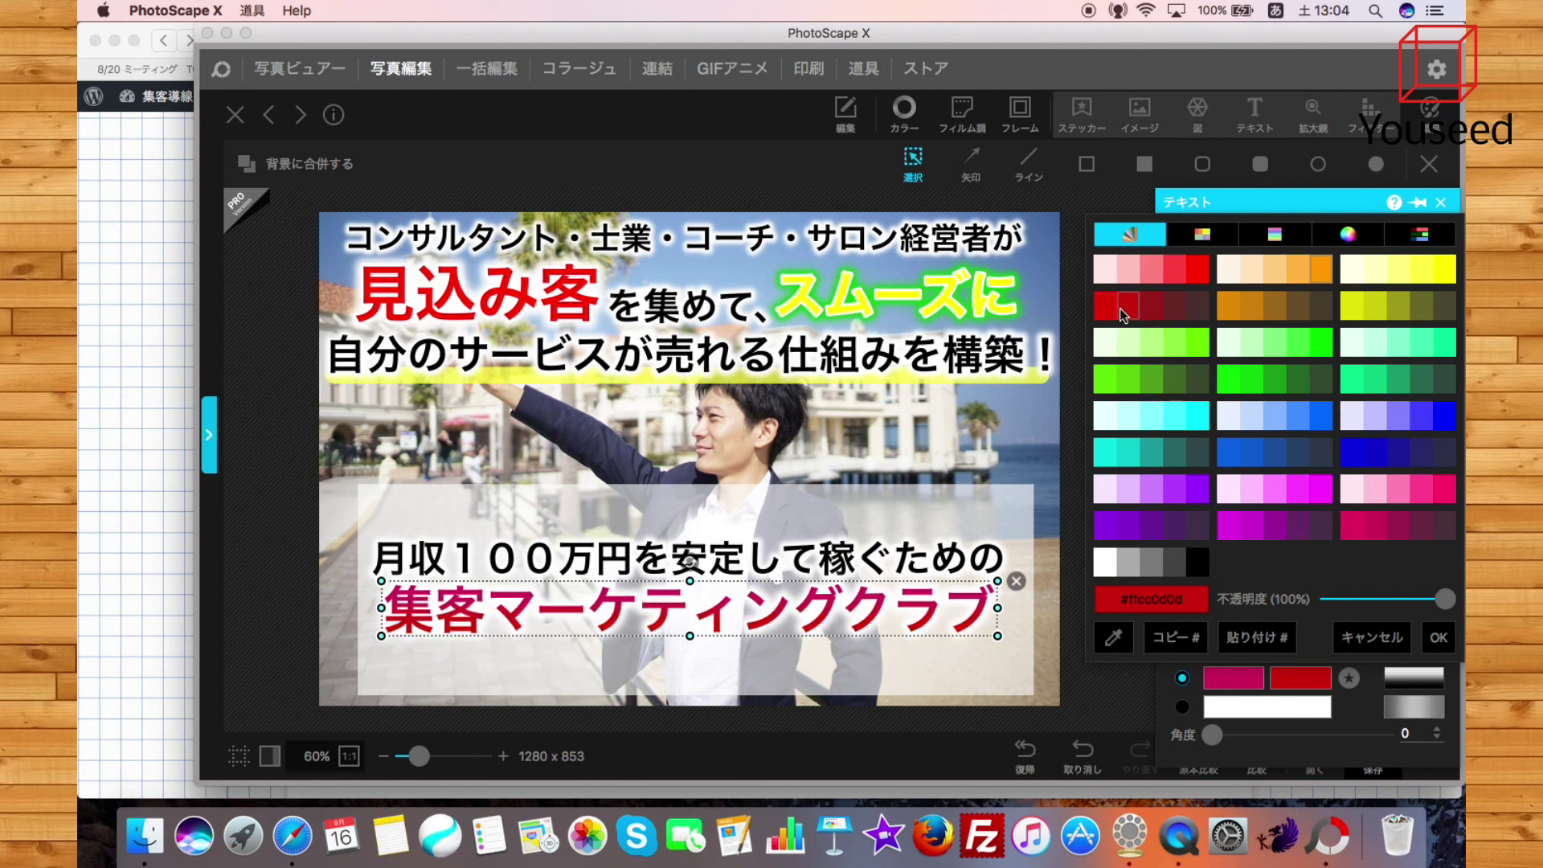
{"action": "left_click", "coordinate": [1153, 310]}
{"action": "left_click", "coordinate": [1322, 269]}
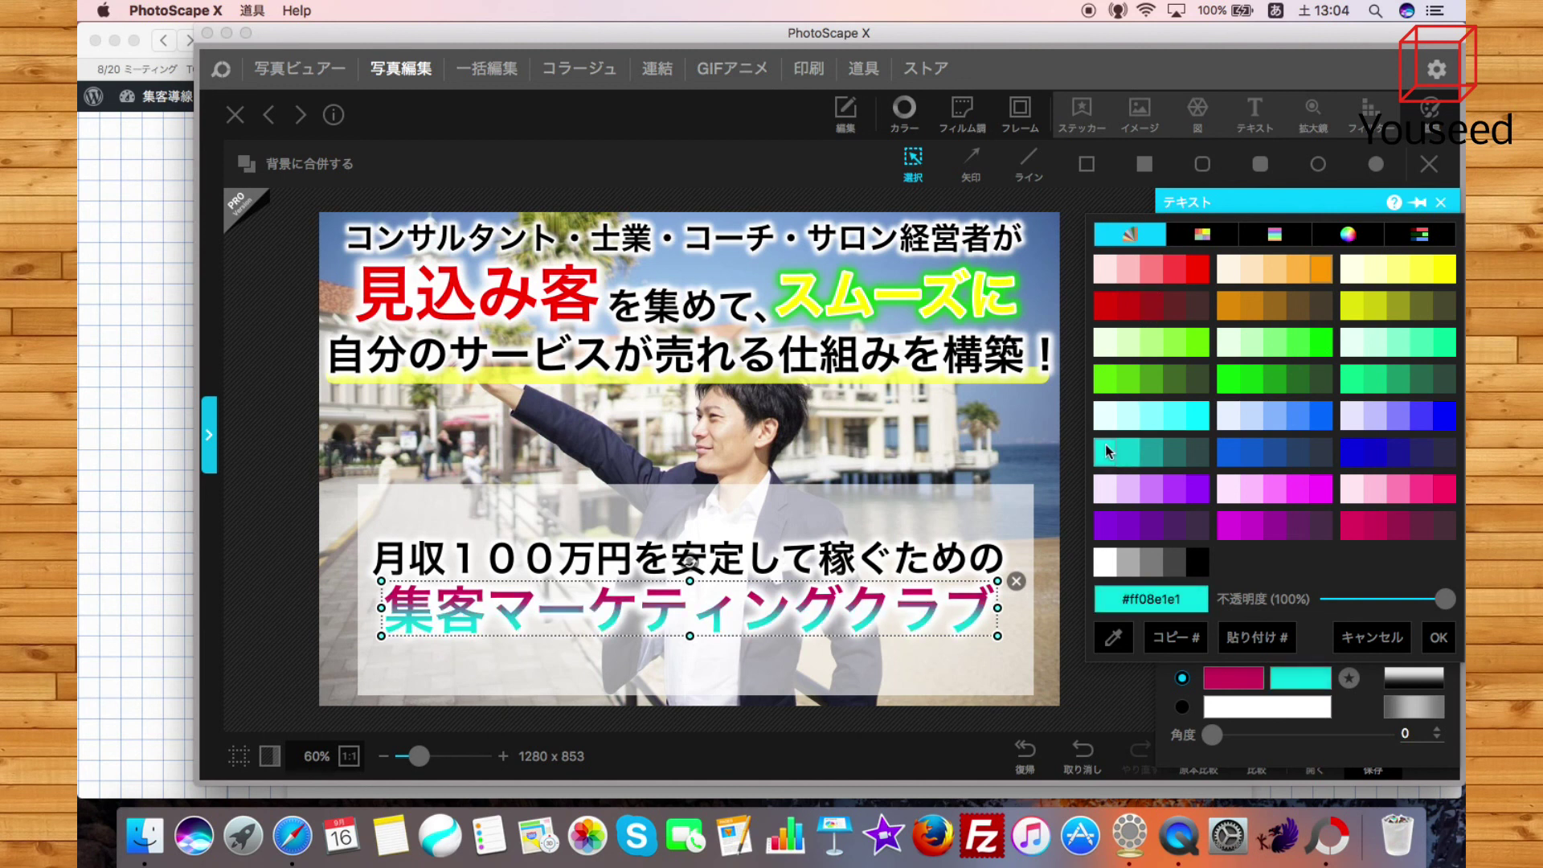
{"action": "left_click", "coordinate": [1149, 527]}
{"action": "left_click", "coordinate": [1267, 532]}
{"action": "left_click", "coordinate": [1299, 492]}
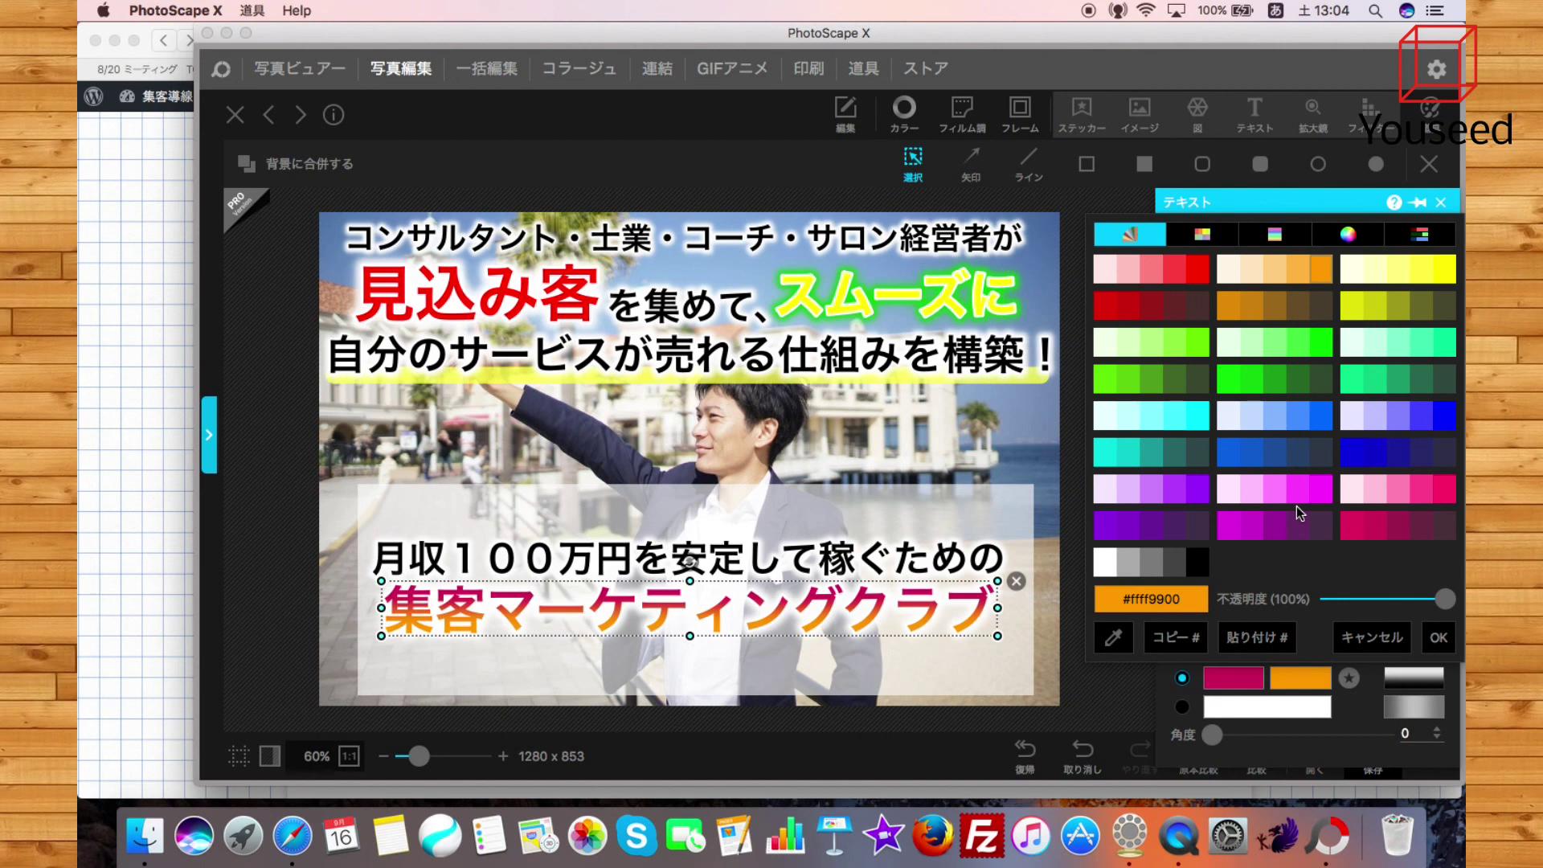
{"action": "left_click", "coordinate": [956, 498]}
{"action": "left_click", "coordinate": [893, 649]}
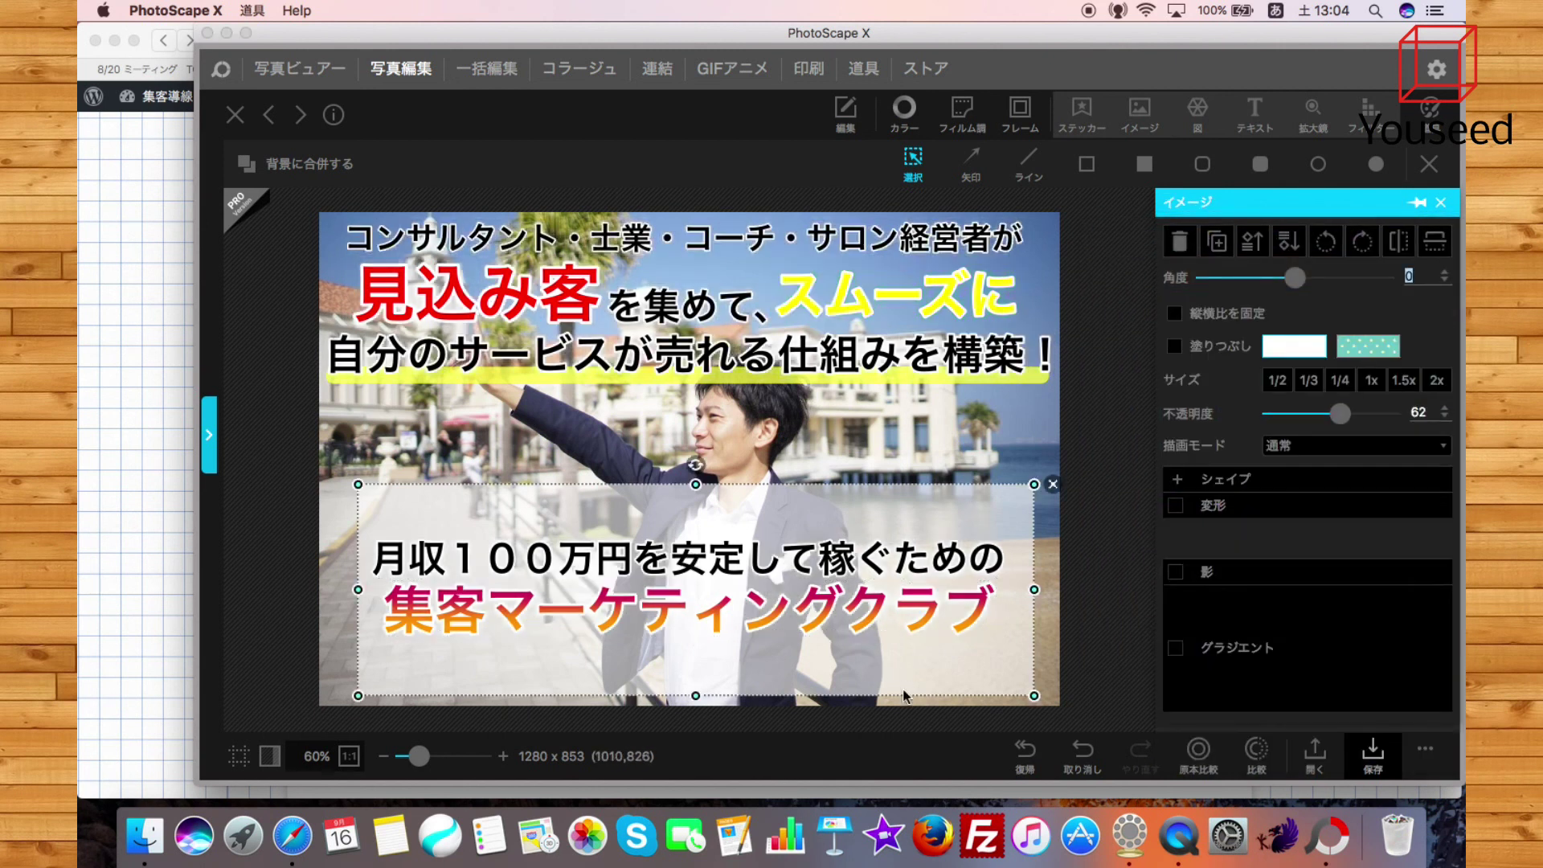
Change the title's font to ヒラギノ角ゴ Std and nudge the 月収 line slightly upward on the panel
{"action": "left_click", "coordinate": [921, 620]}
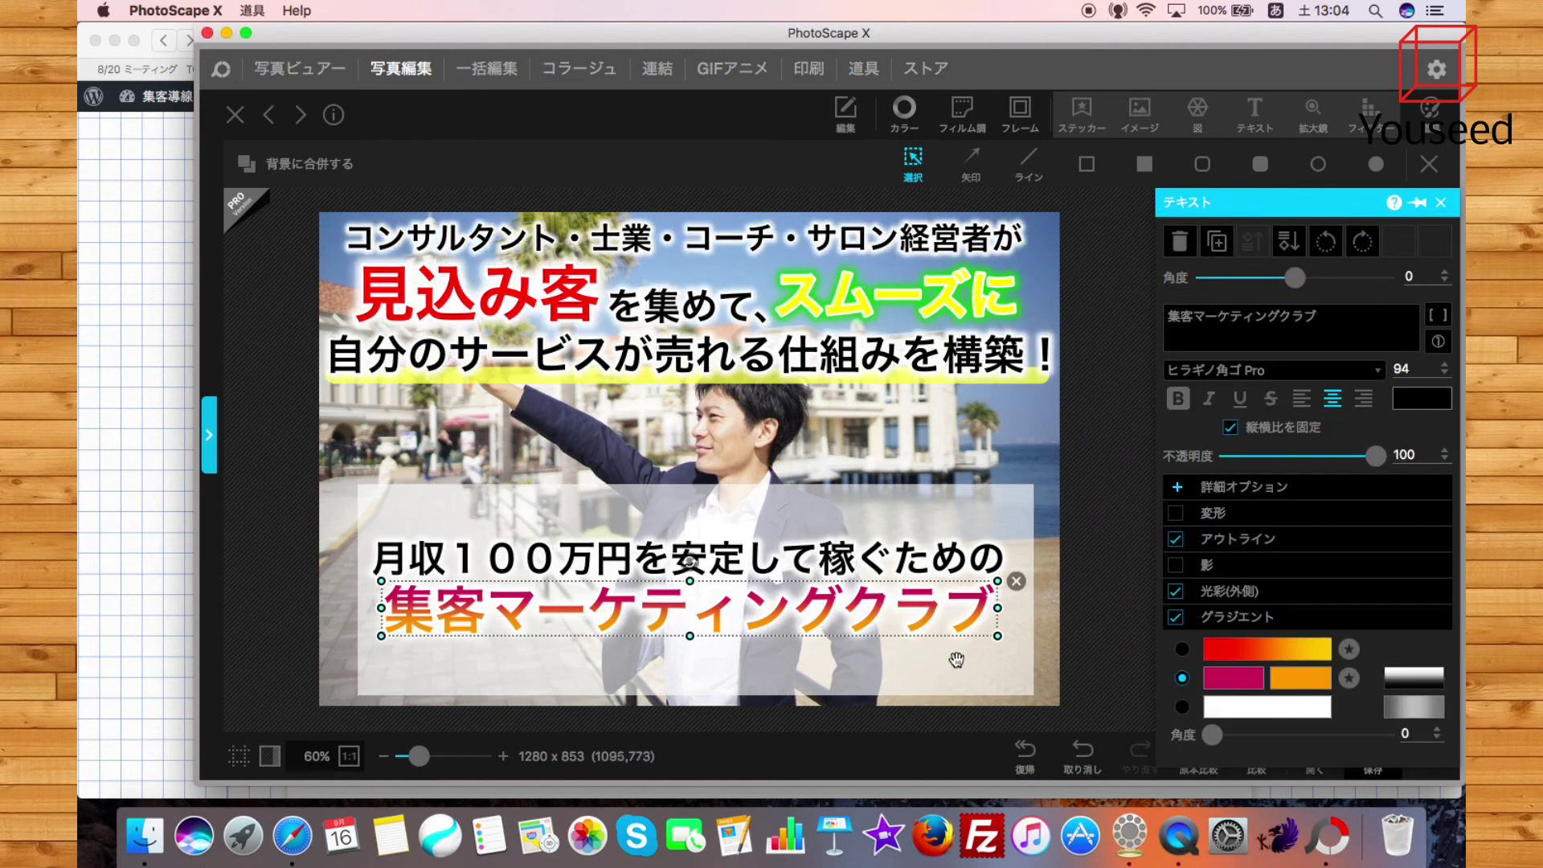
{"action": "left_click", "coordinate": [1340, 370]}
{"action": "scroll", "coordinate": [1300, 519], "scroll_direction": "down", "scroll_amount": 2}
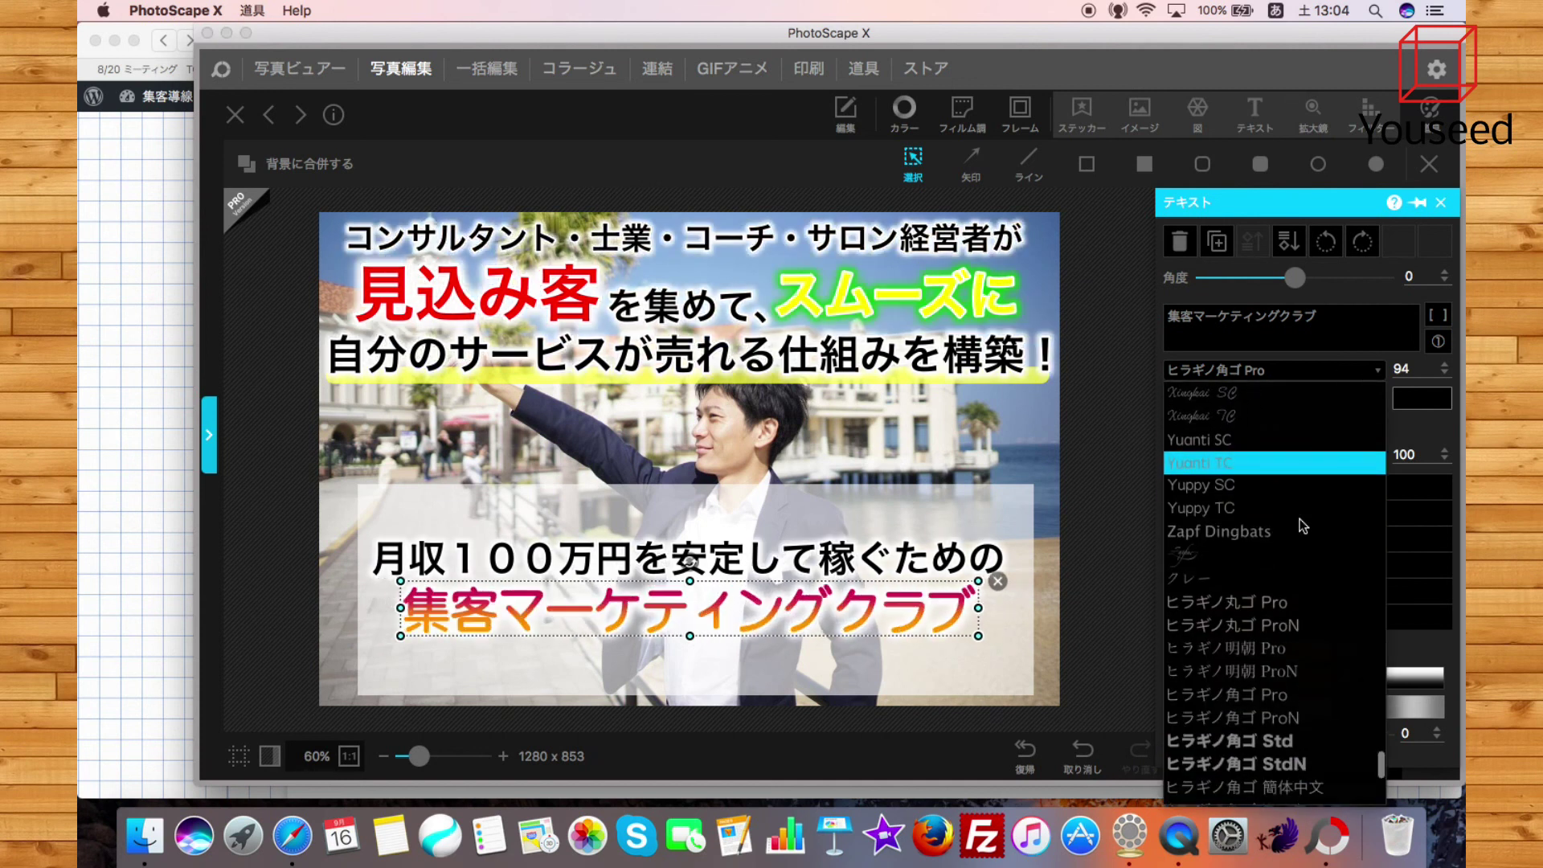
{"action": "left_click", "coordinate": [1281, 739]}
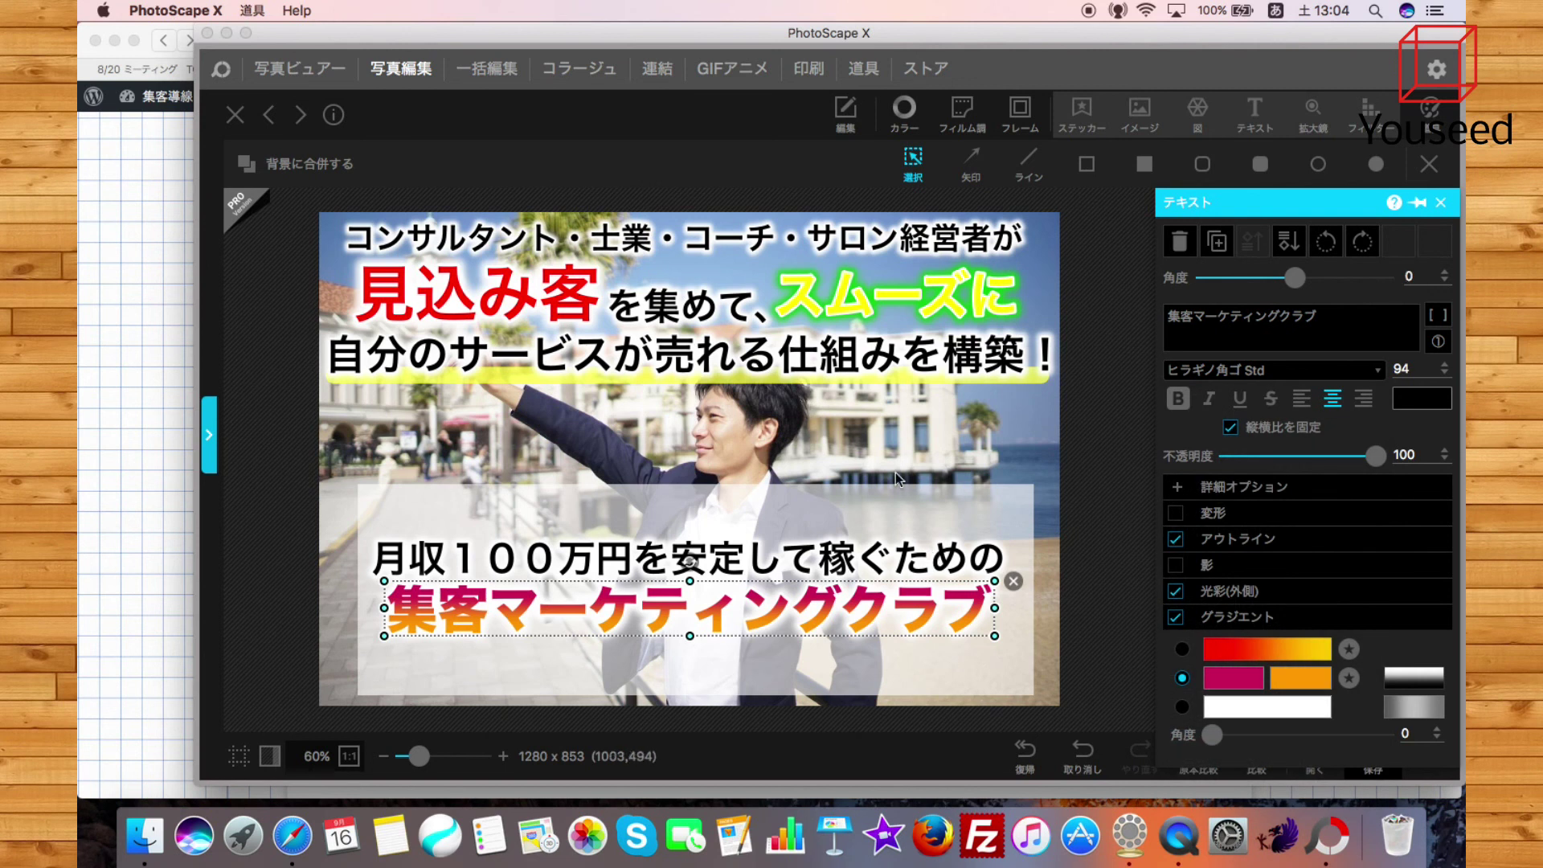
{"action": "left_click", "coordinate": [896, 471]}
{"action": "left_click", "coordinate": [867, 582]}
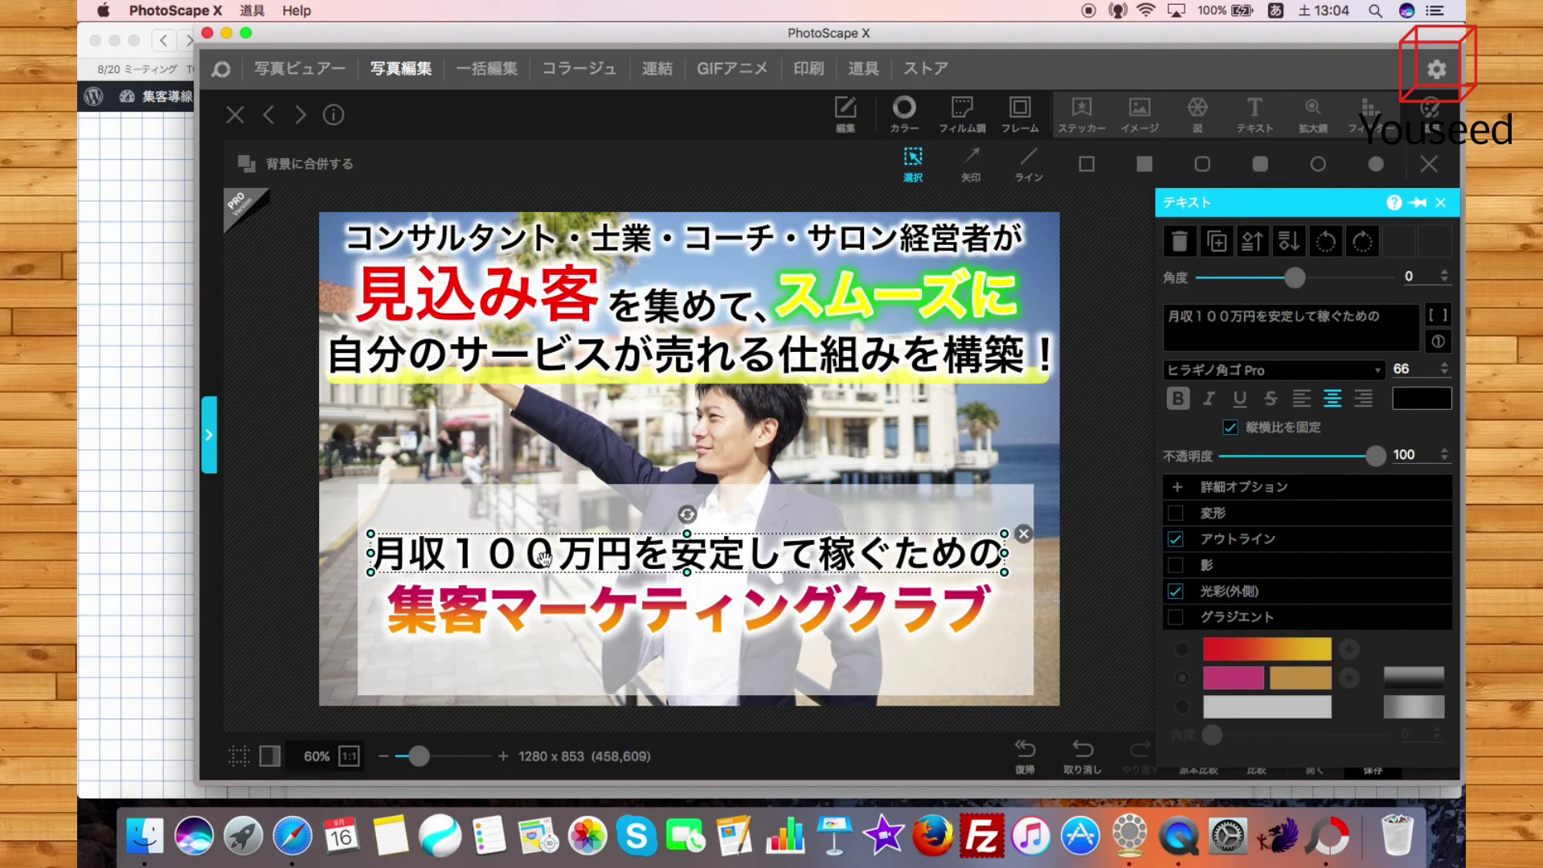
Try an olive green as the first colour of the 集客マーケティングクラブ title's gradient
{"action": "left_click", "coordinate": [724, 619]}
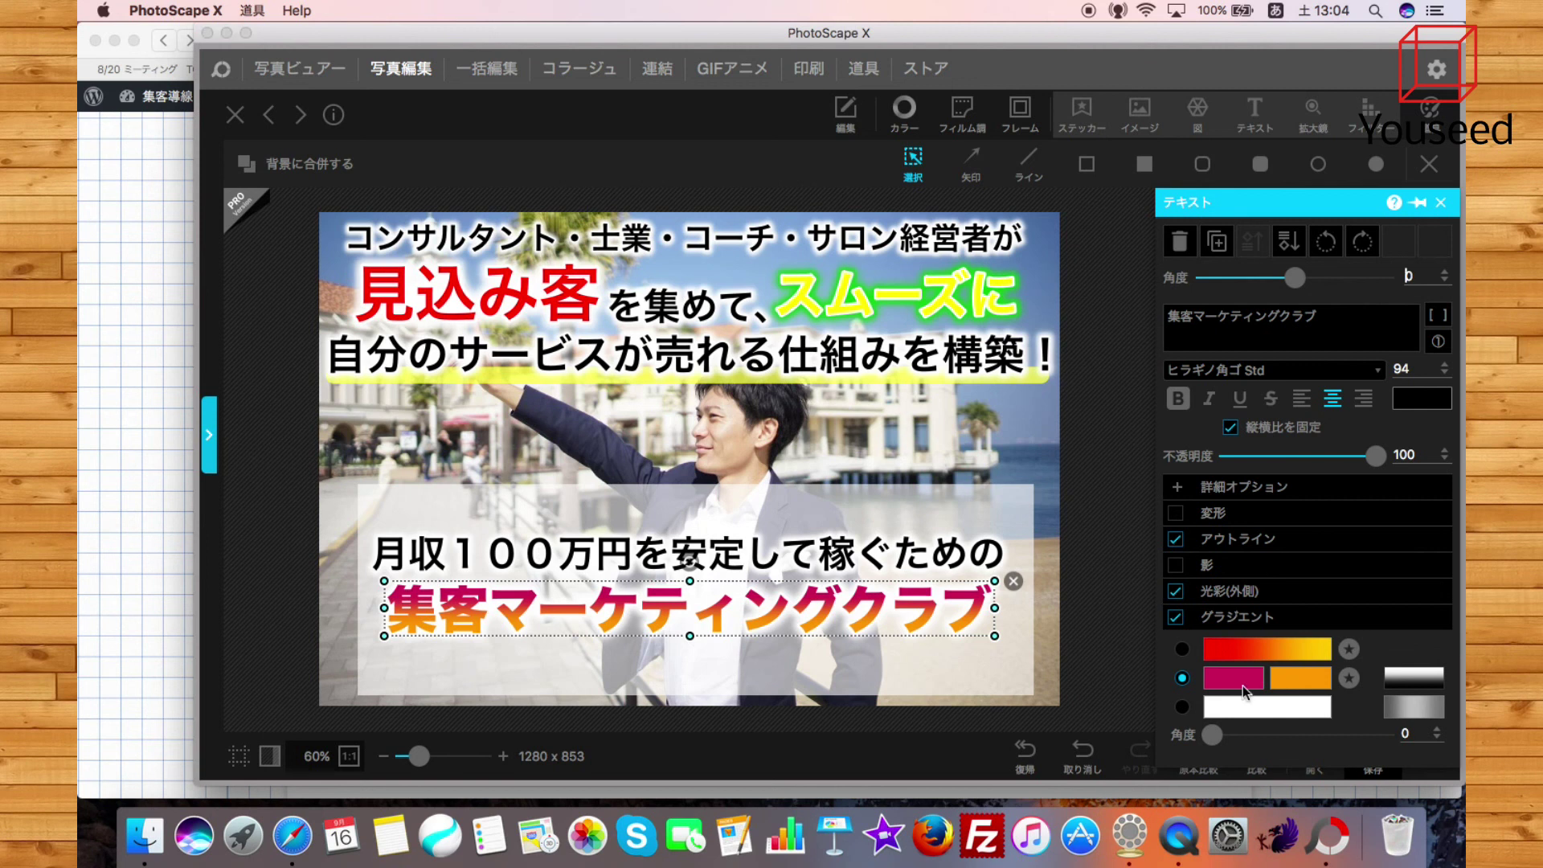
{"action": "left_click", "coordinate": [1244, 683]}
{"action": "left_click", "coordinate": [1187, 269]}
{"action": "left_click", "coordinate": [1172, 236]}
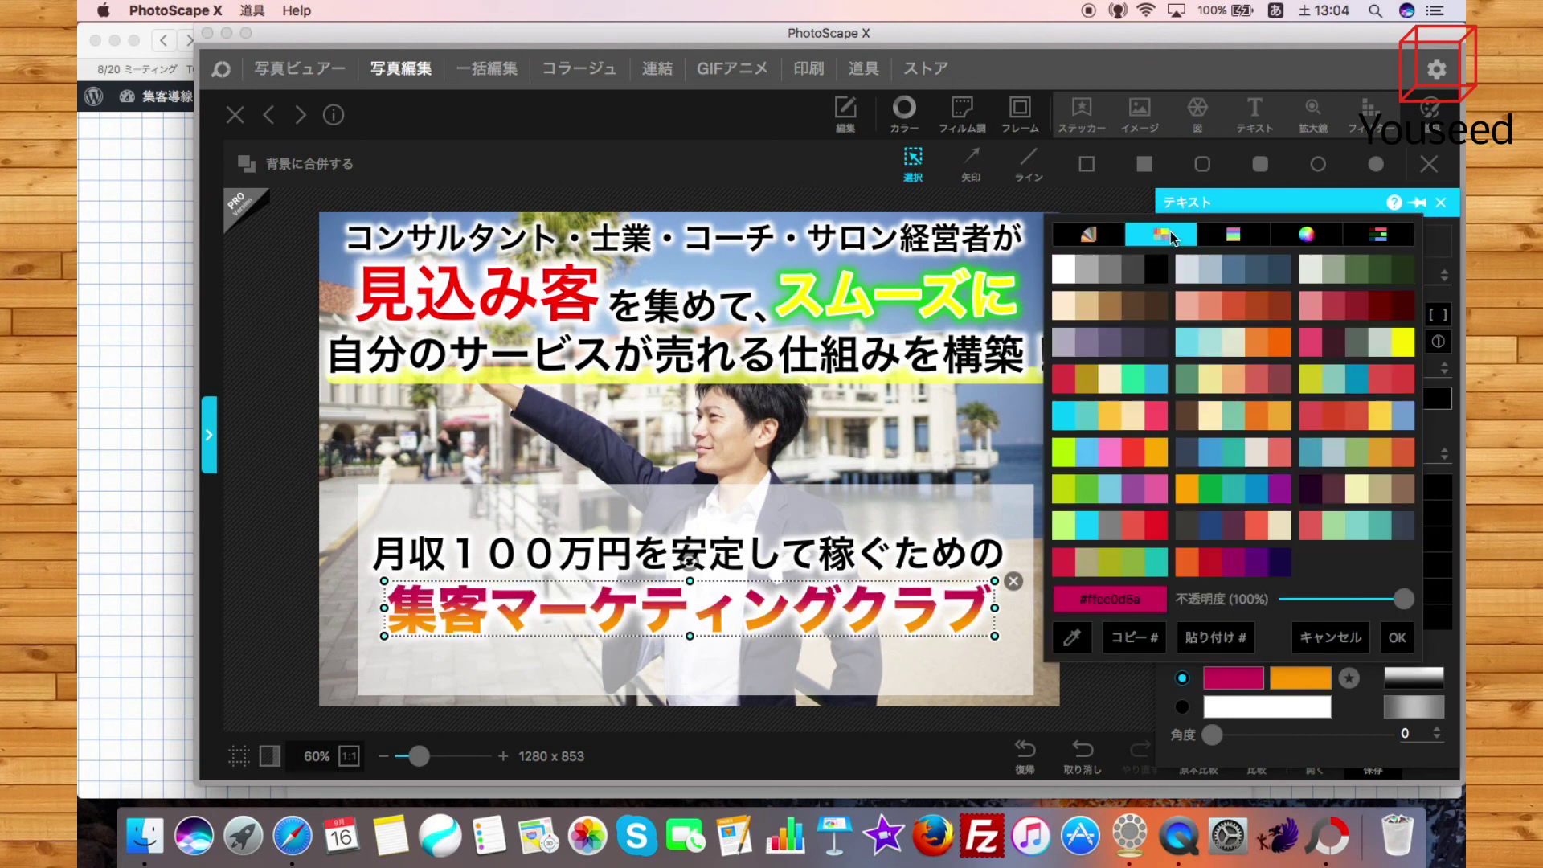
{"action": "left_click", "coordinate": [1133, 488]}
{"action": "left_click", "coordinate": [1101, 568]}
Try orange and olive as the second colour of the title's gradient and finish with crimson #ffdc2742
{"action": "left_click", "coordinate": [1313, 691]}
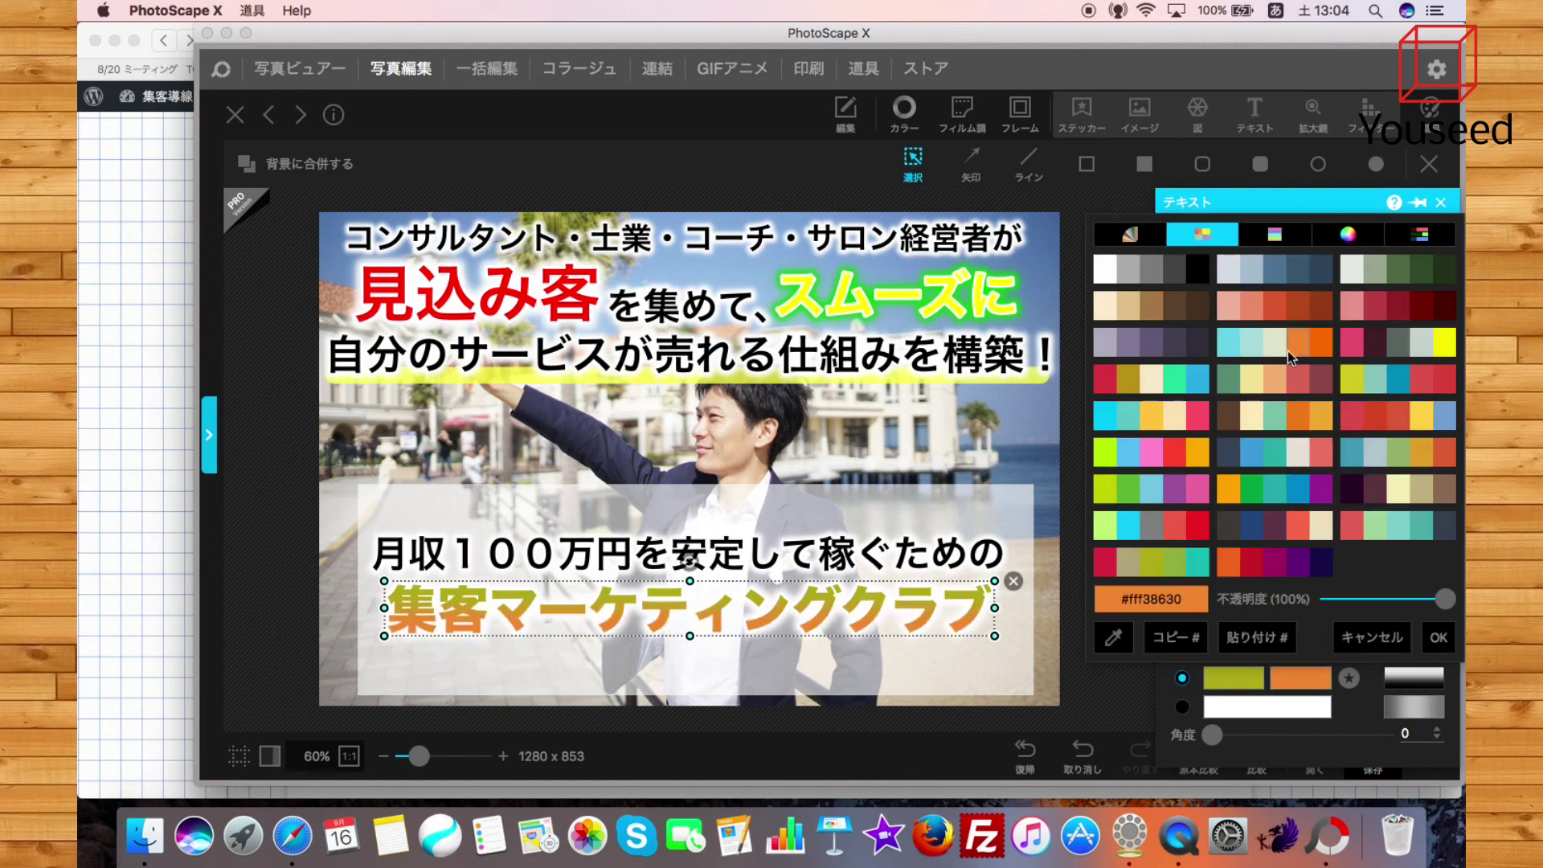
{"action": "left_click", "coordinate": [1223, 238]}
{"action": "left_click", "coordinate": [1347, 234]}
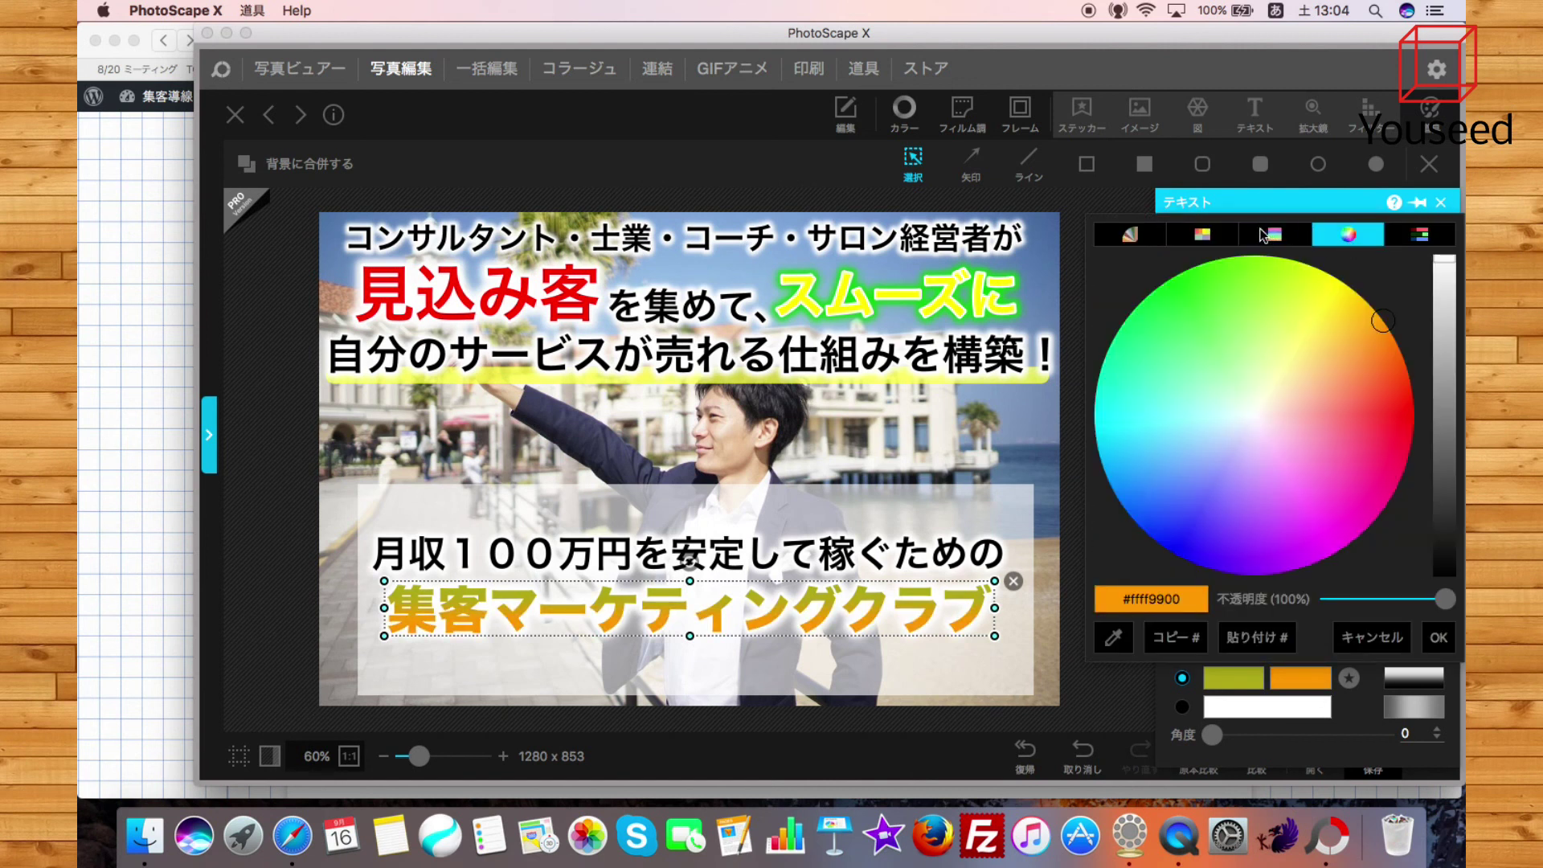
{"action": "left_click", "coordinate": [1202, 234]}
{"action": "left_click", "coordinate": [1196, 488]}
{"action": "left_click", "coordinate": [1157, 562]}
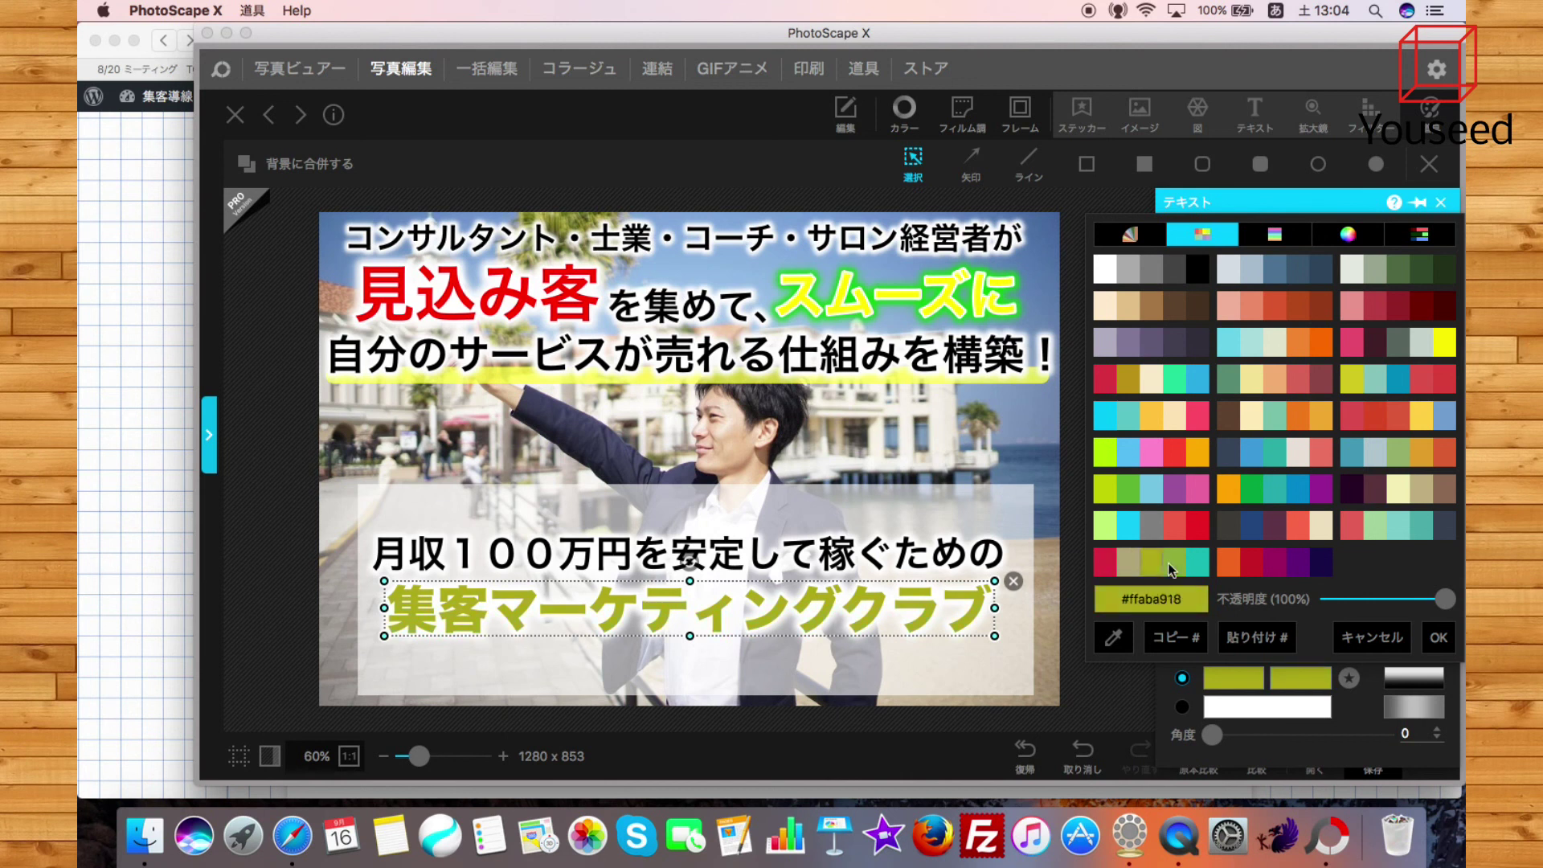
{"action": "left_click", "coordinate": [1113, 563]}
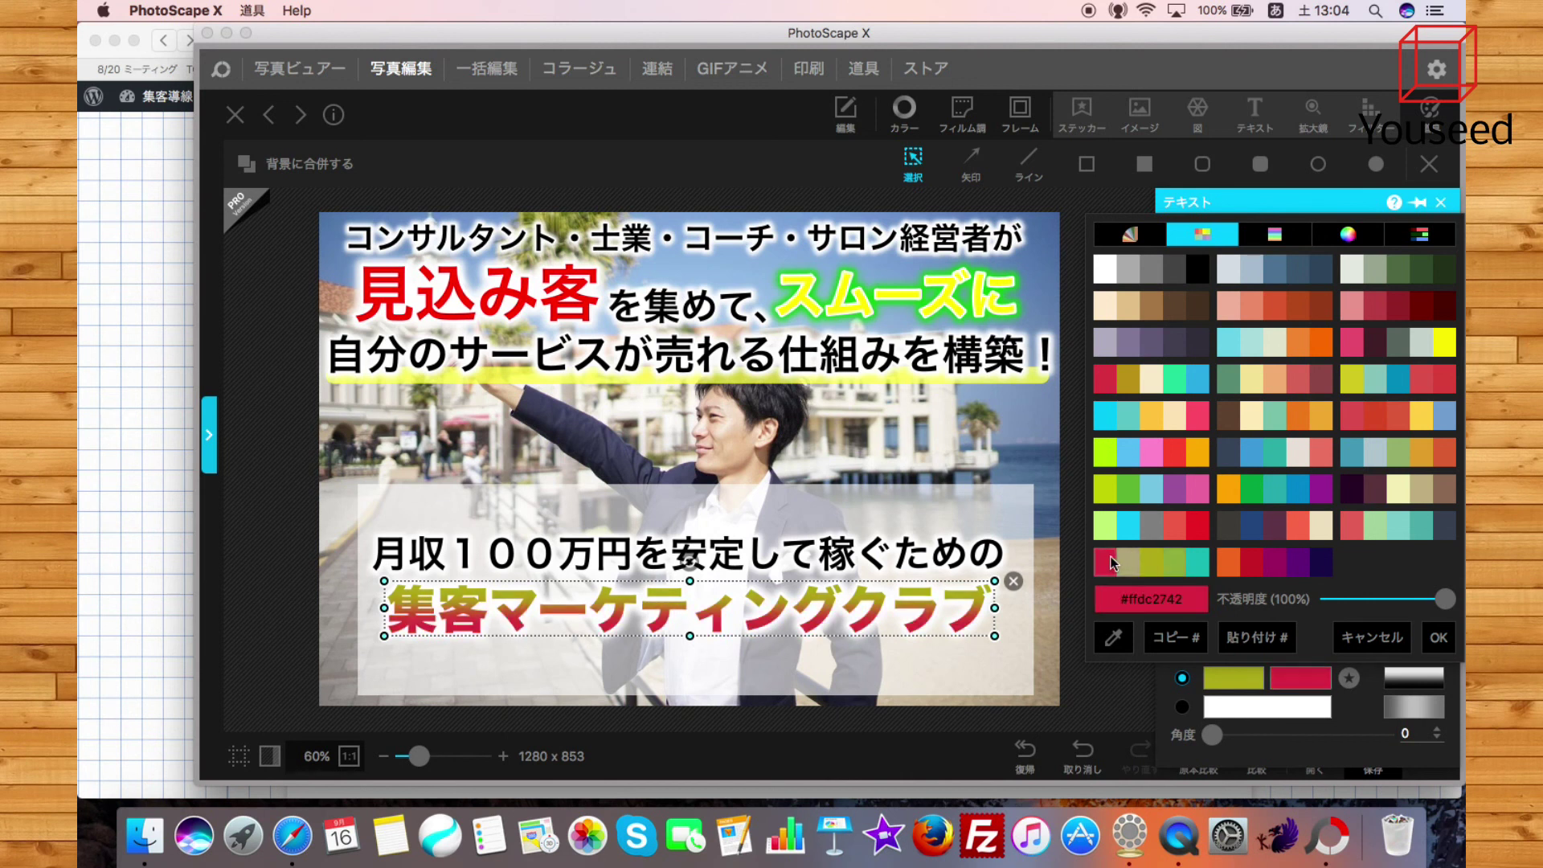
{"action": "left_click", "coordinate": [1073, 577]}
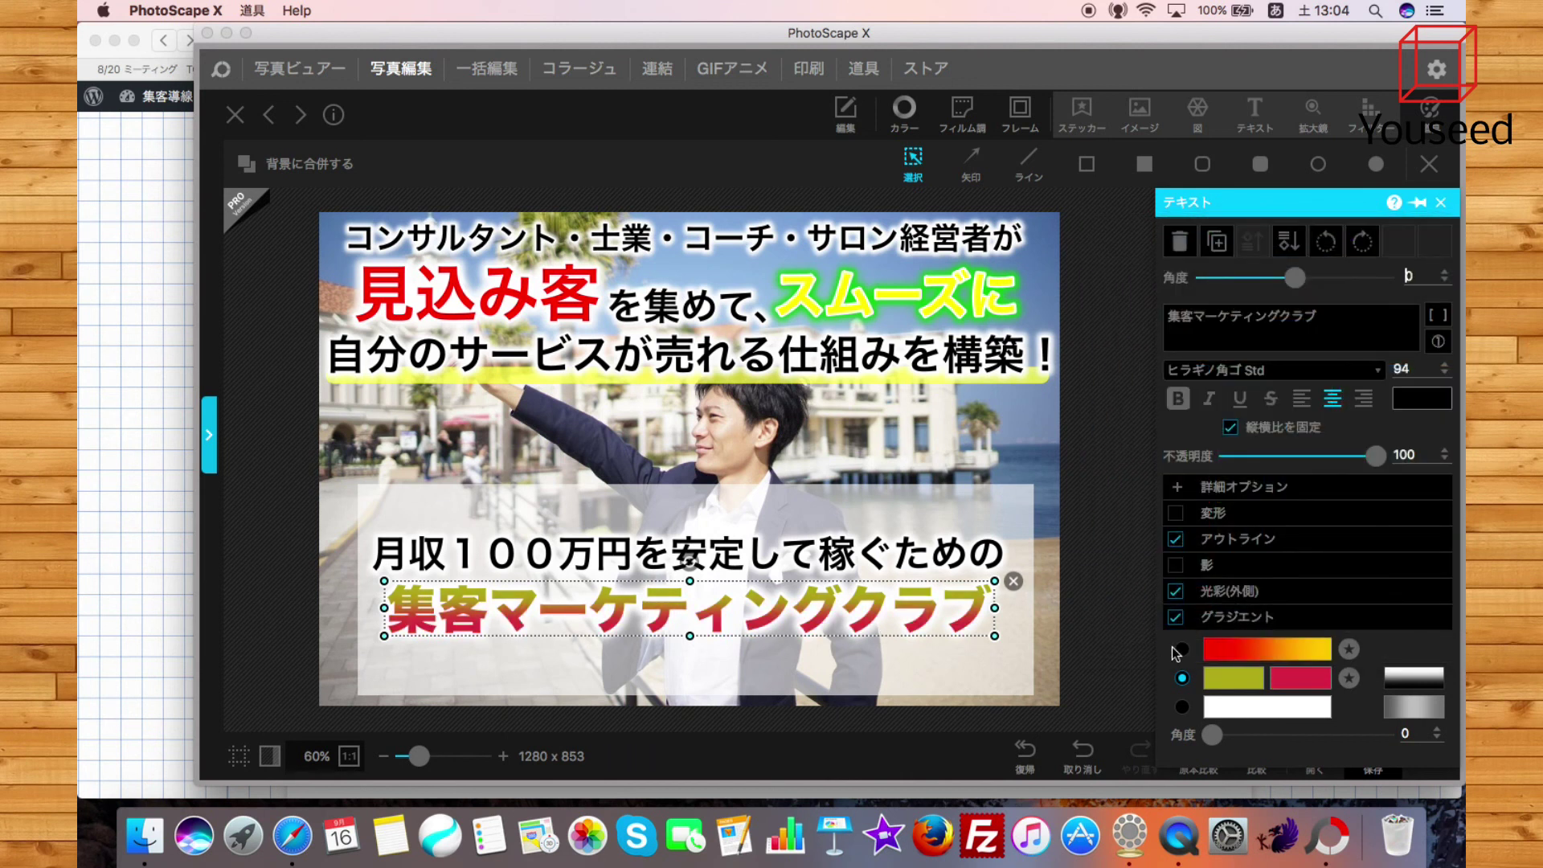
Set the first colour of the title's gradient to a yellow-orange shade
{"action": "left_click", "coordinate": [1232, 678]}
{"action": "left_click", "coordinate": [1110, 563]}
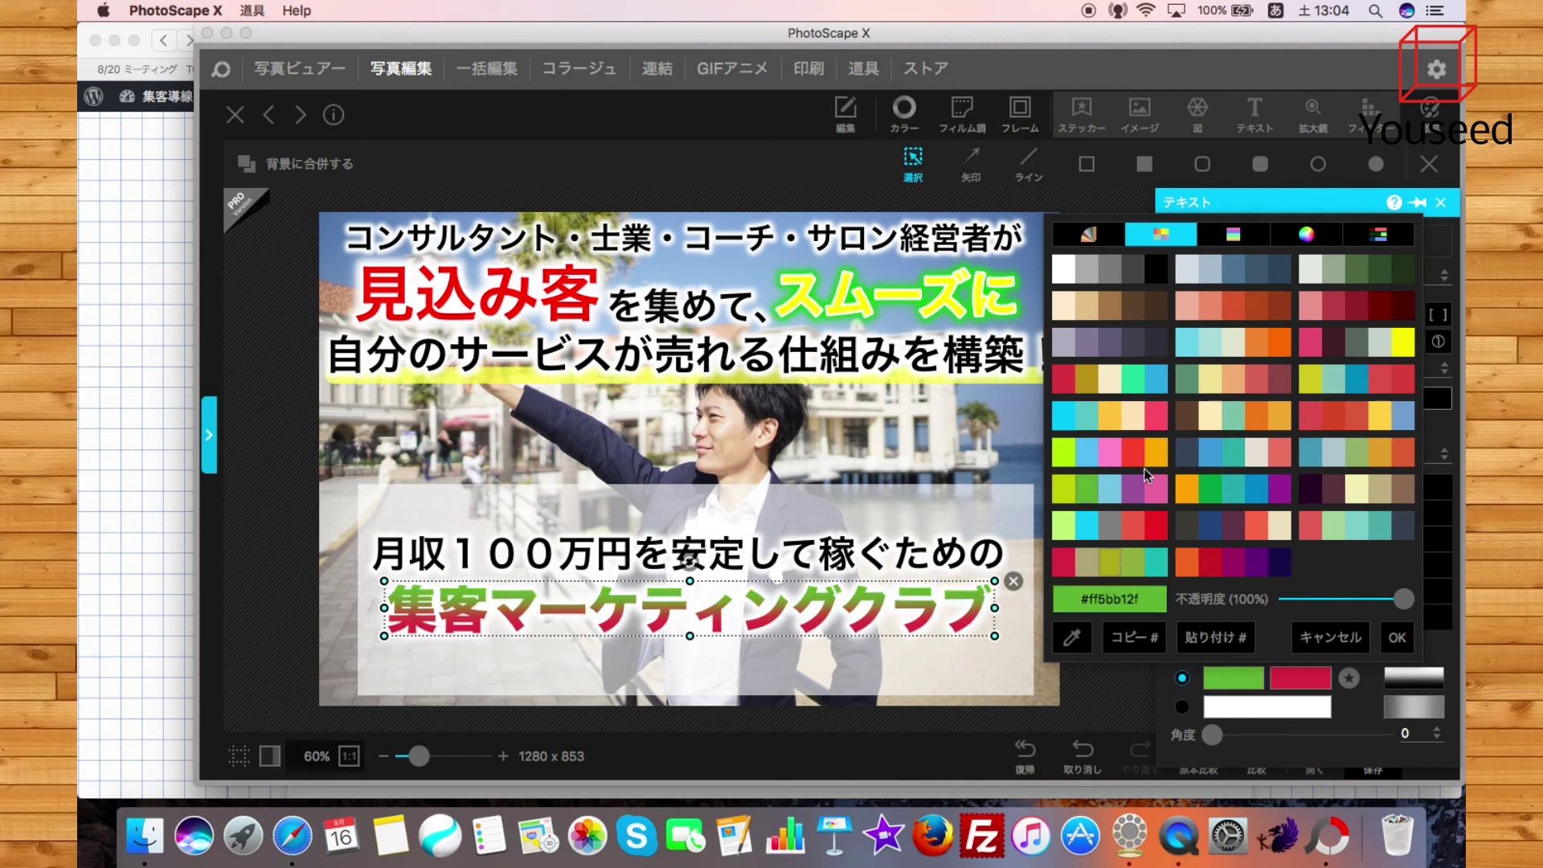
{"action": "left_click", "coordinate": [808, 451]}
{"action": "left_click", "coordinate": [788, 645]}
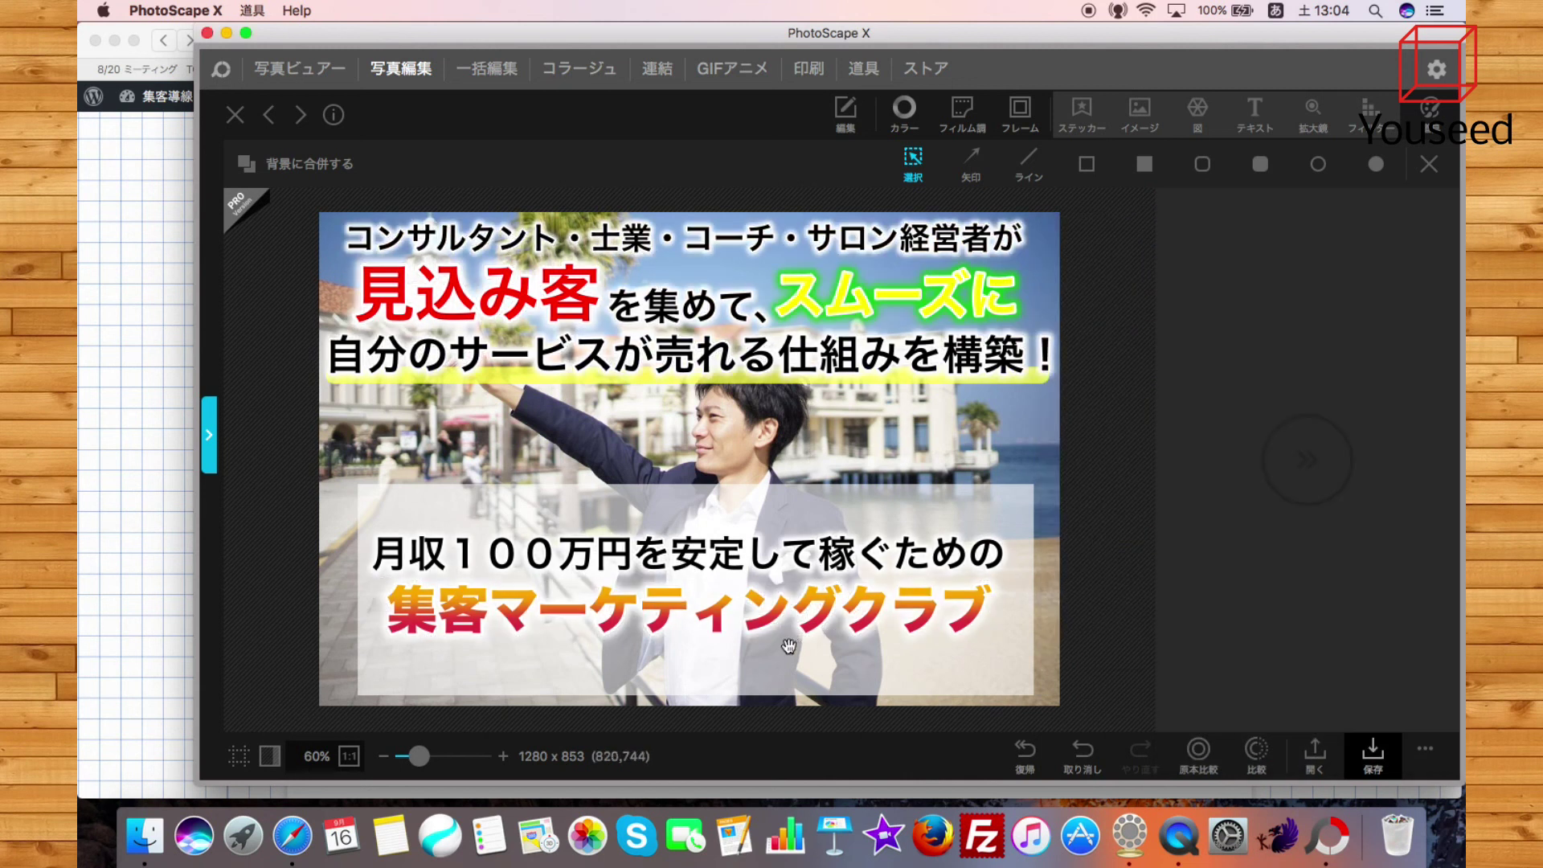
{"action": "left_click", "coordinate": [787, 649]}
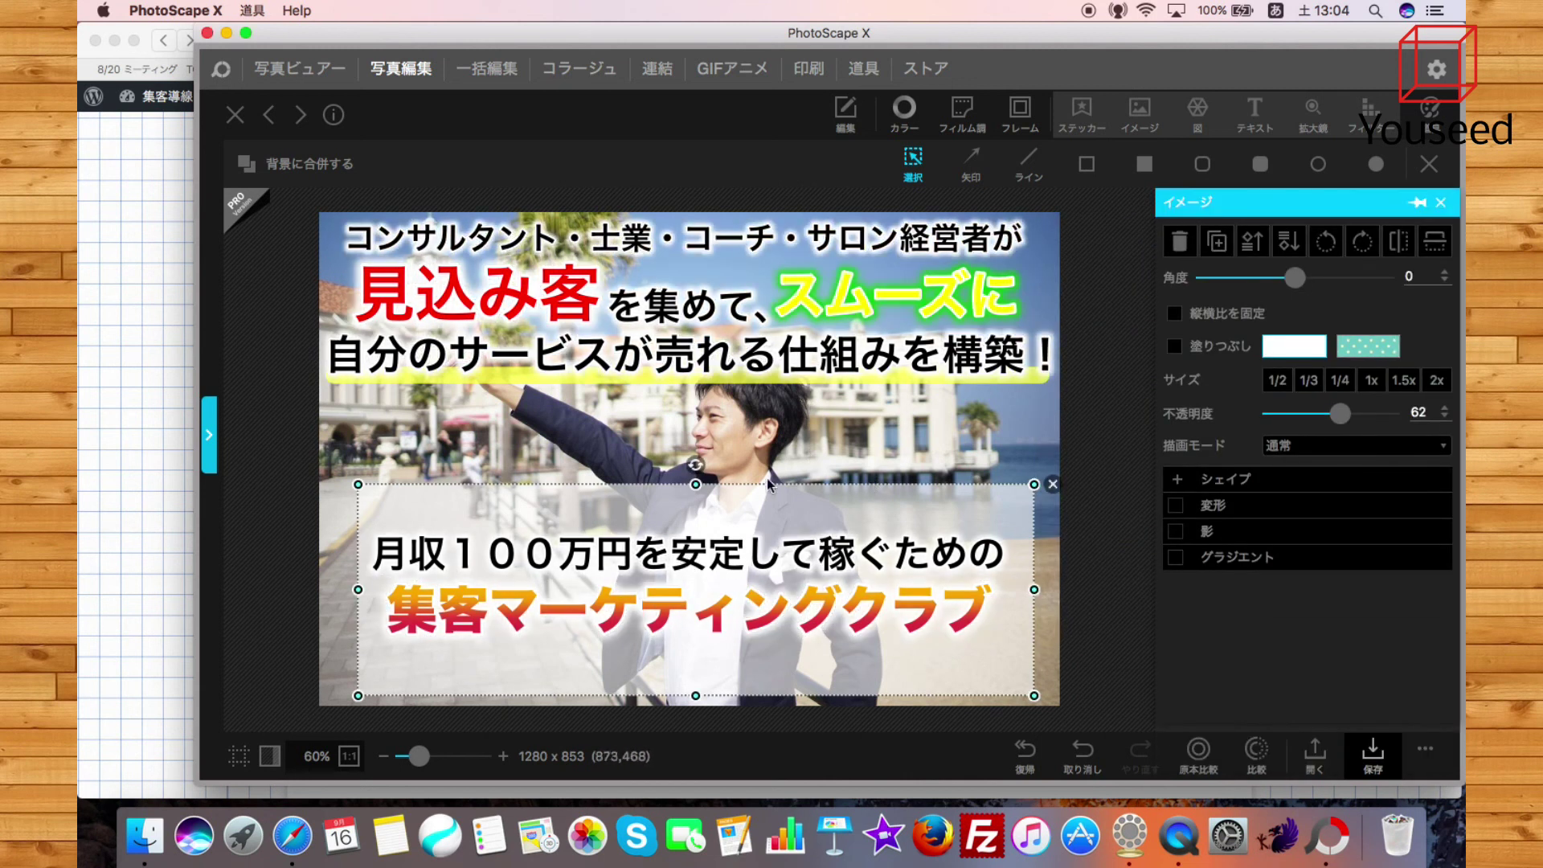
Check the reference page in Safari, and in PhotoScape X add the text S without a gradient, coloured dark red #ffcc0d0d
{"action": "left_click", "coordinate": [113, 541]}
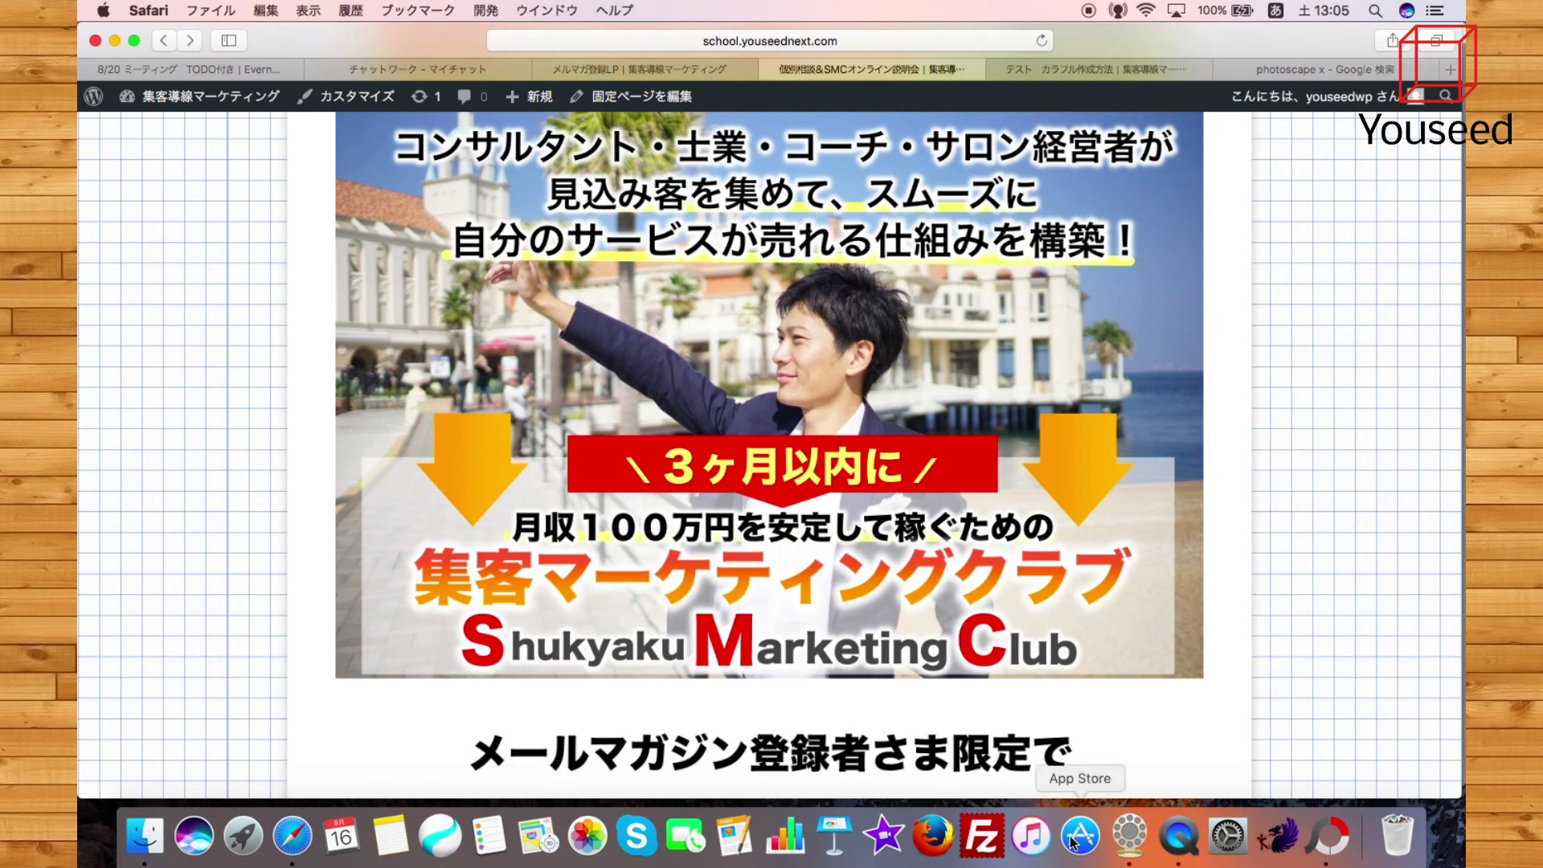
{"action": "left_click", "coordinate": [1346, 862]}
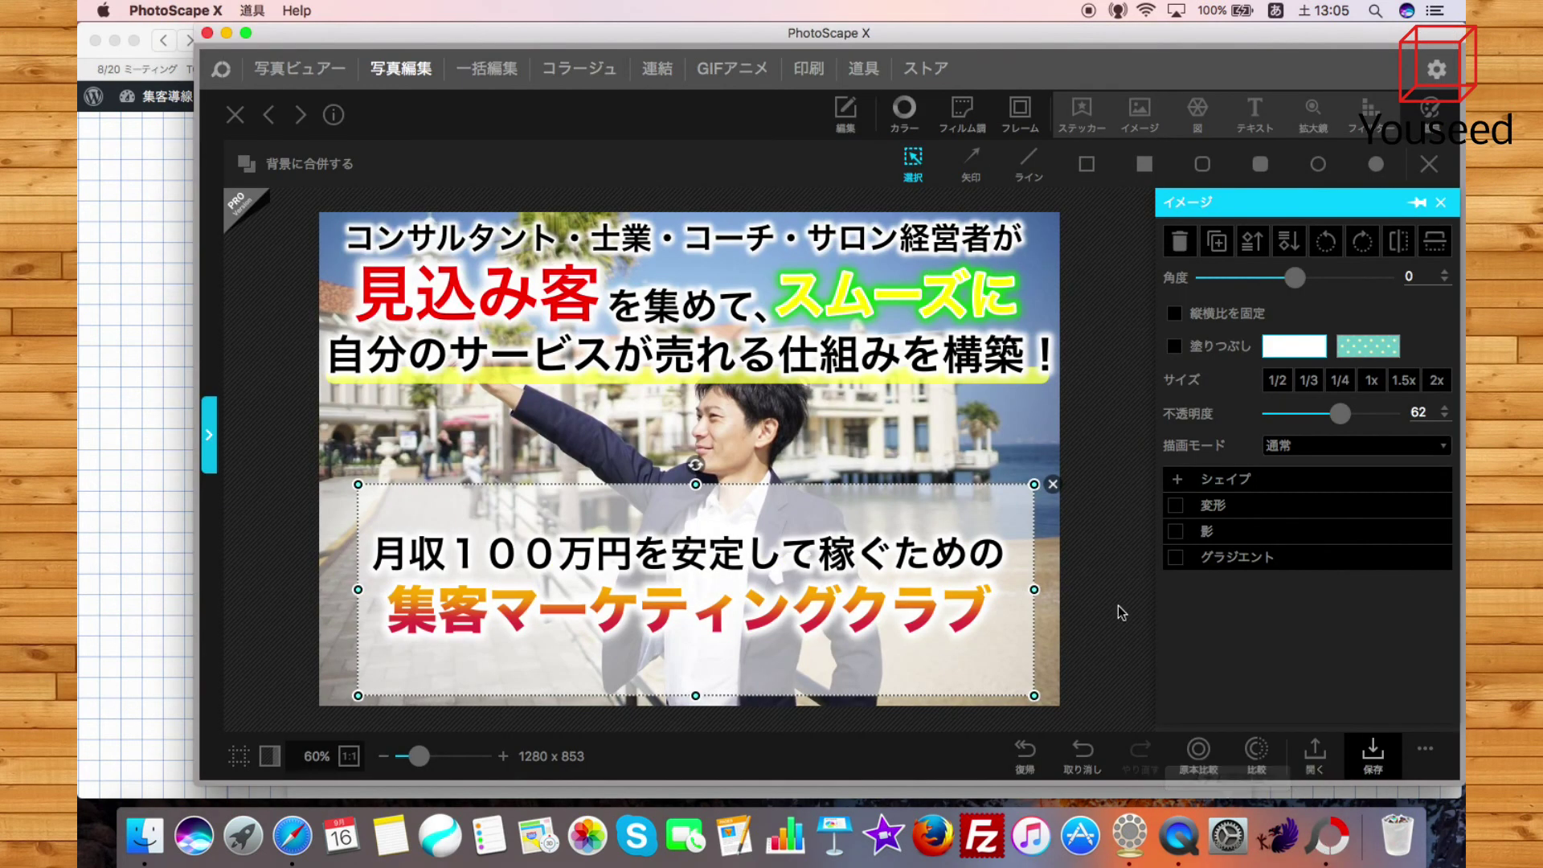
{"action": "left_click", "coordinate": [1096, 304]}
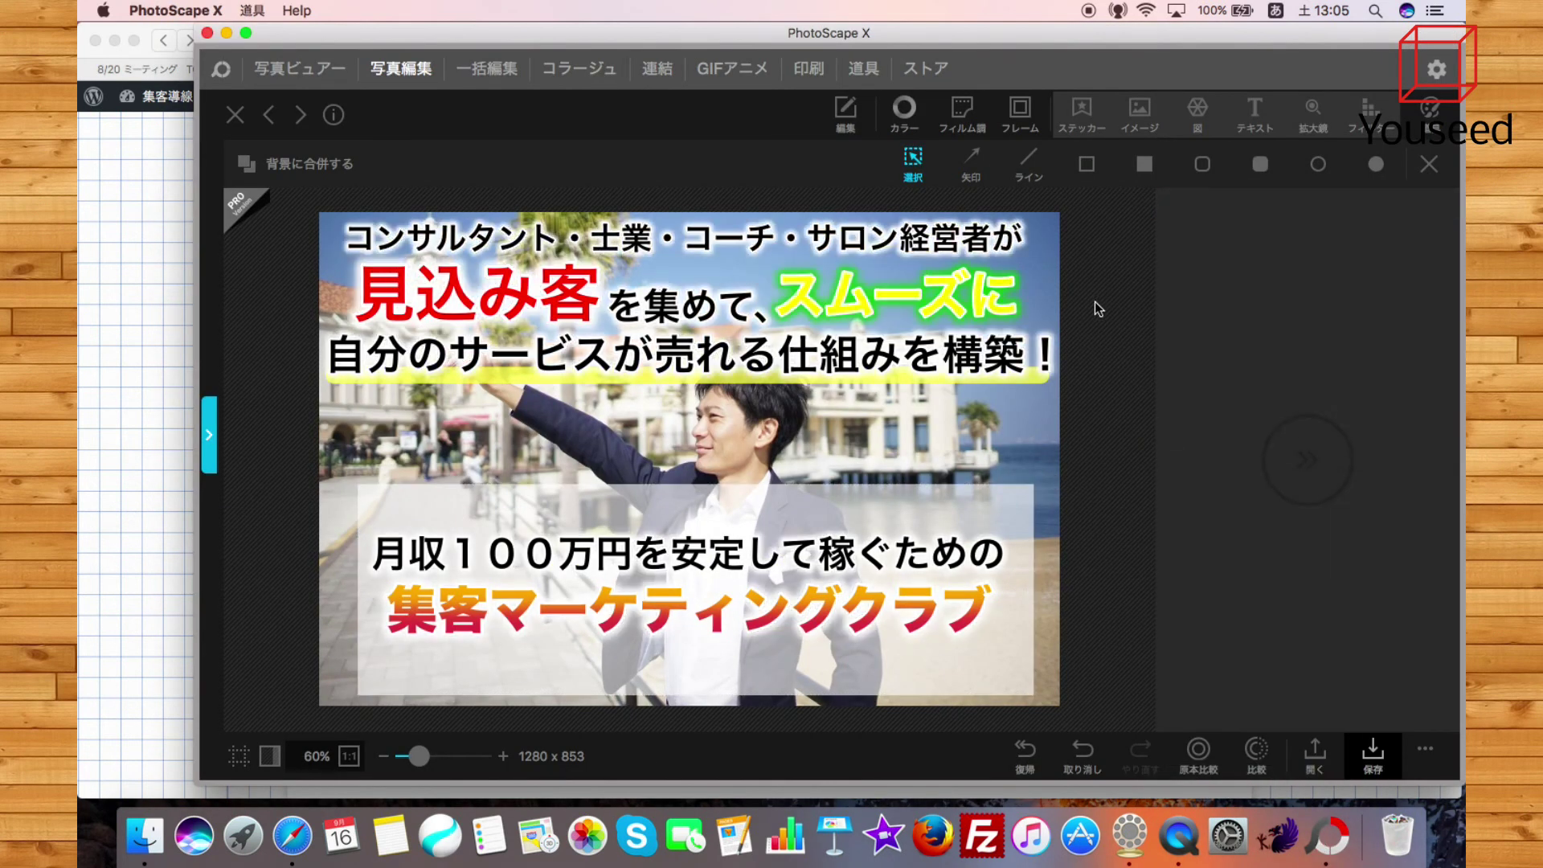
{"action": "left_click", "coordinate": [1253, 113]}
{"action": "left_click", "coordinate": [1231, 332]}
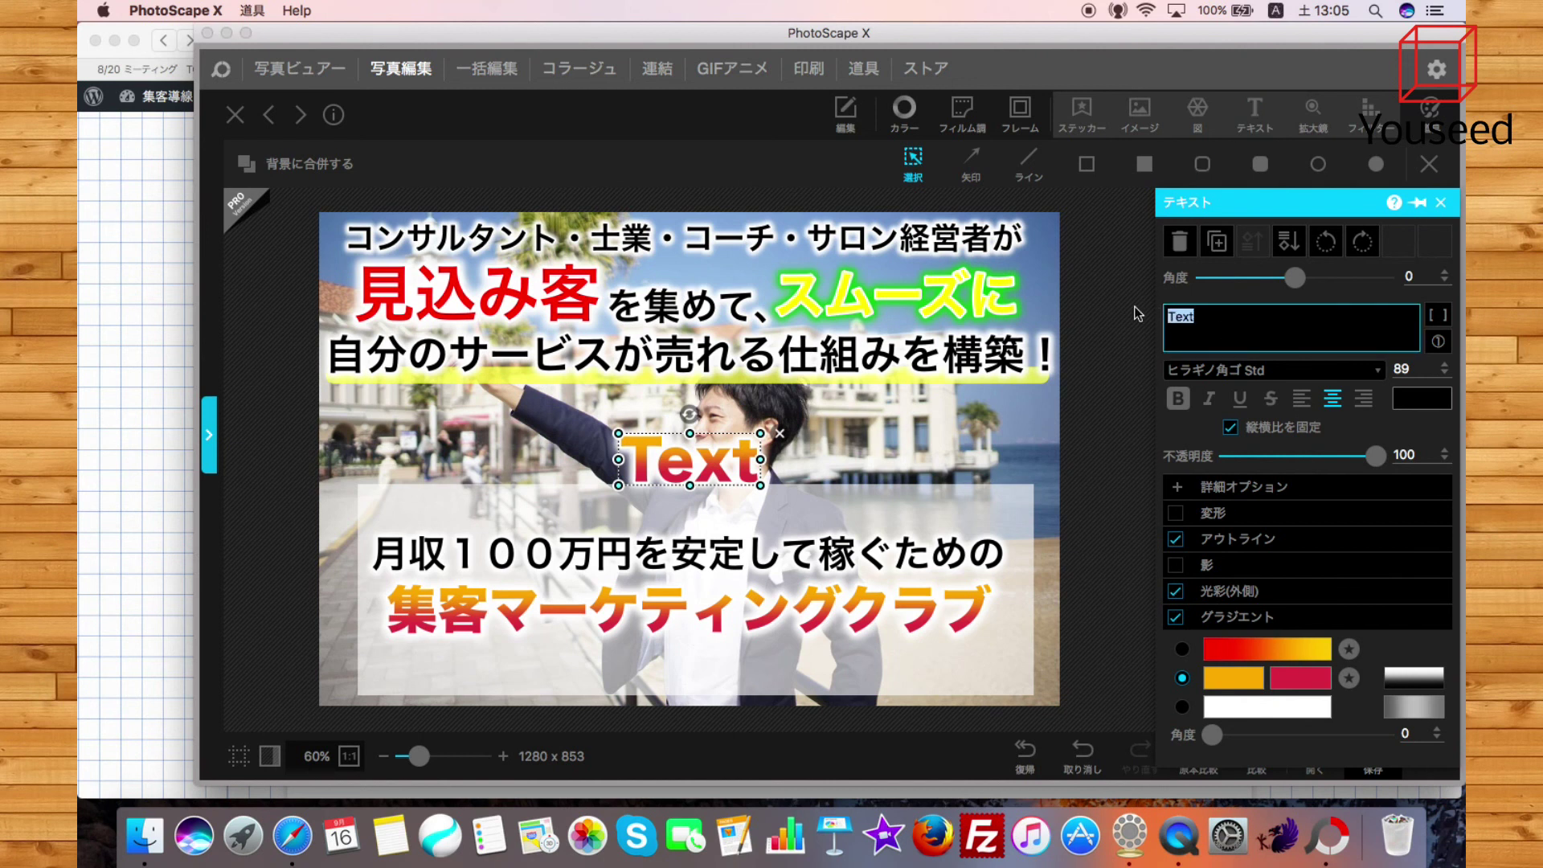
{"action": "type", "text": "S"}
{"action": "left_click", "coordinate": [1175, 617]}
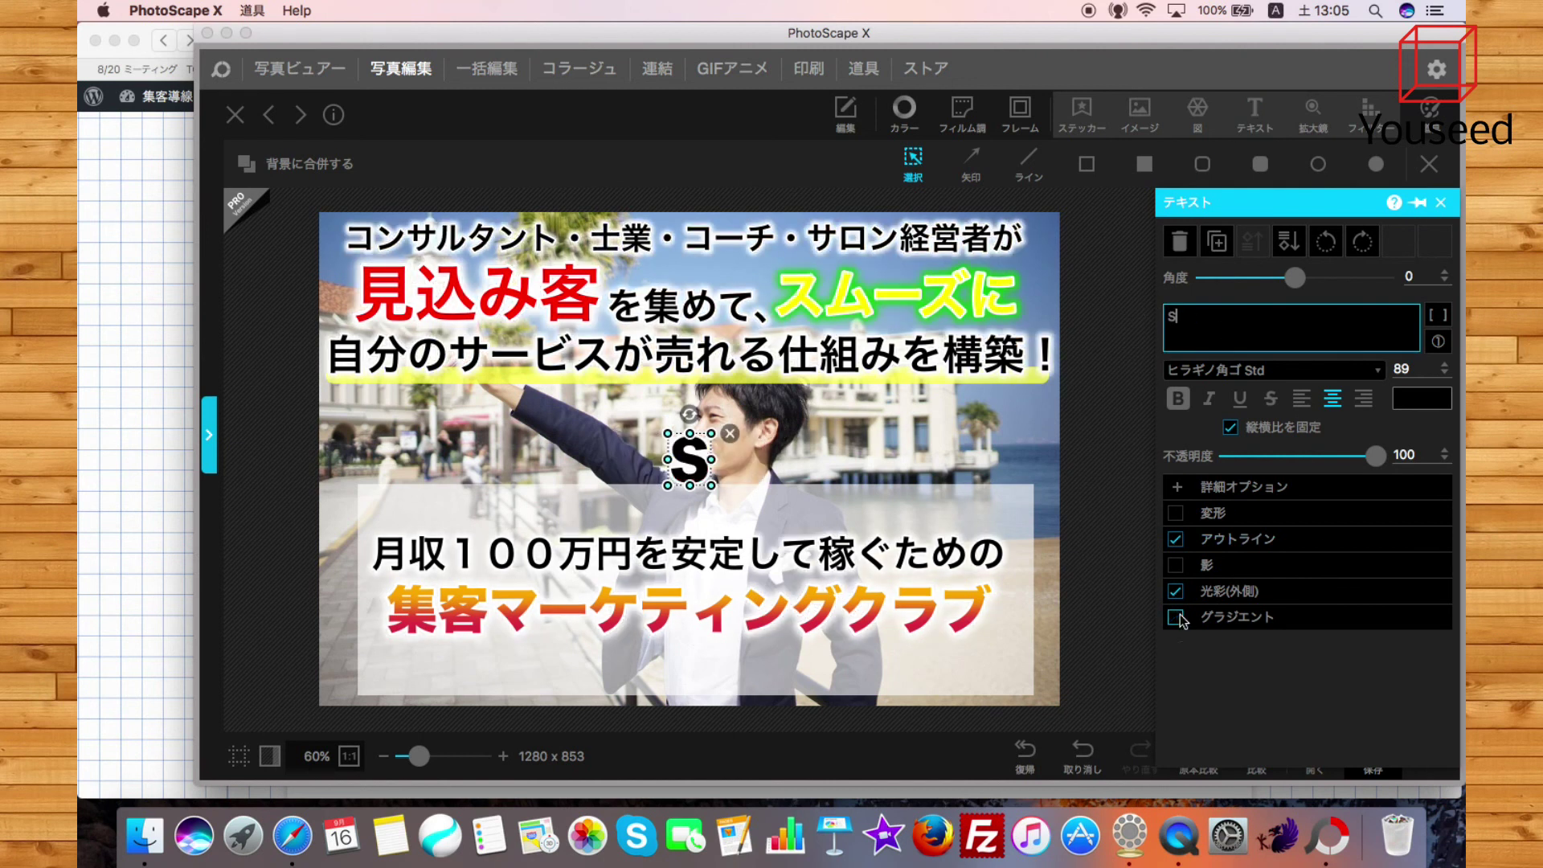
{"action": "left_click", "coordinate": [1416, 400]}
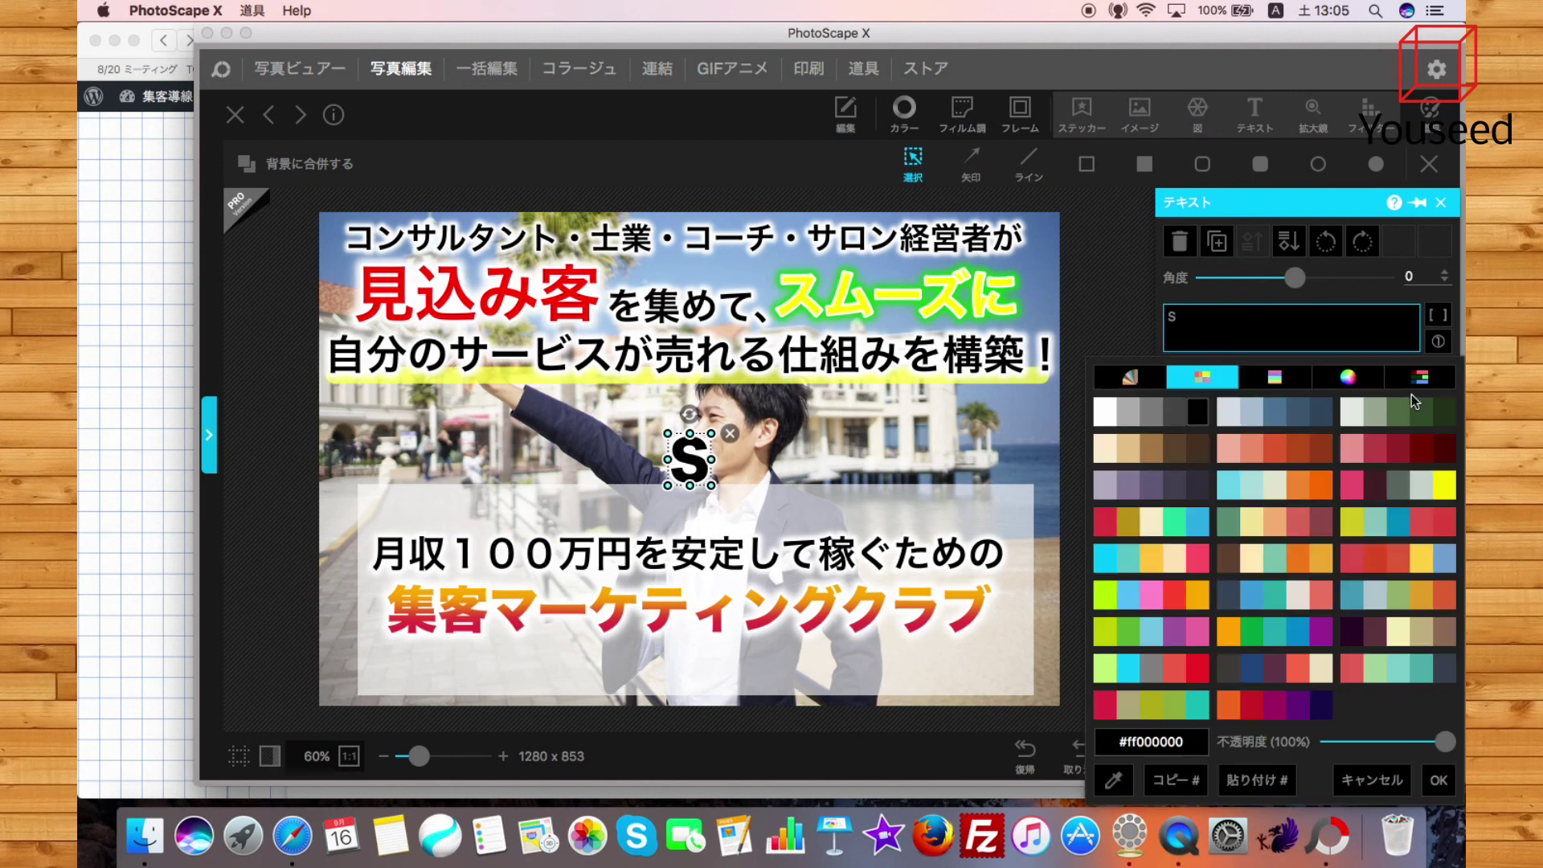
{"action": "left_click", "coordinate": [1149, 389]}
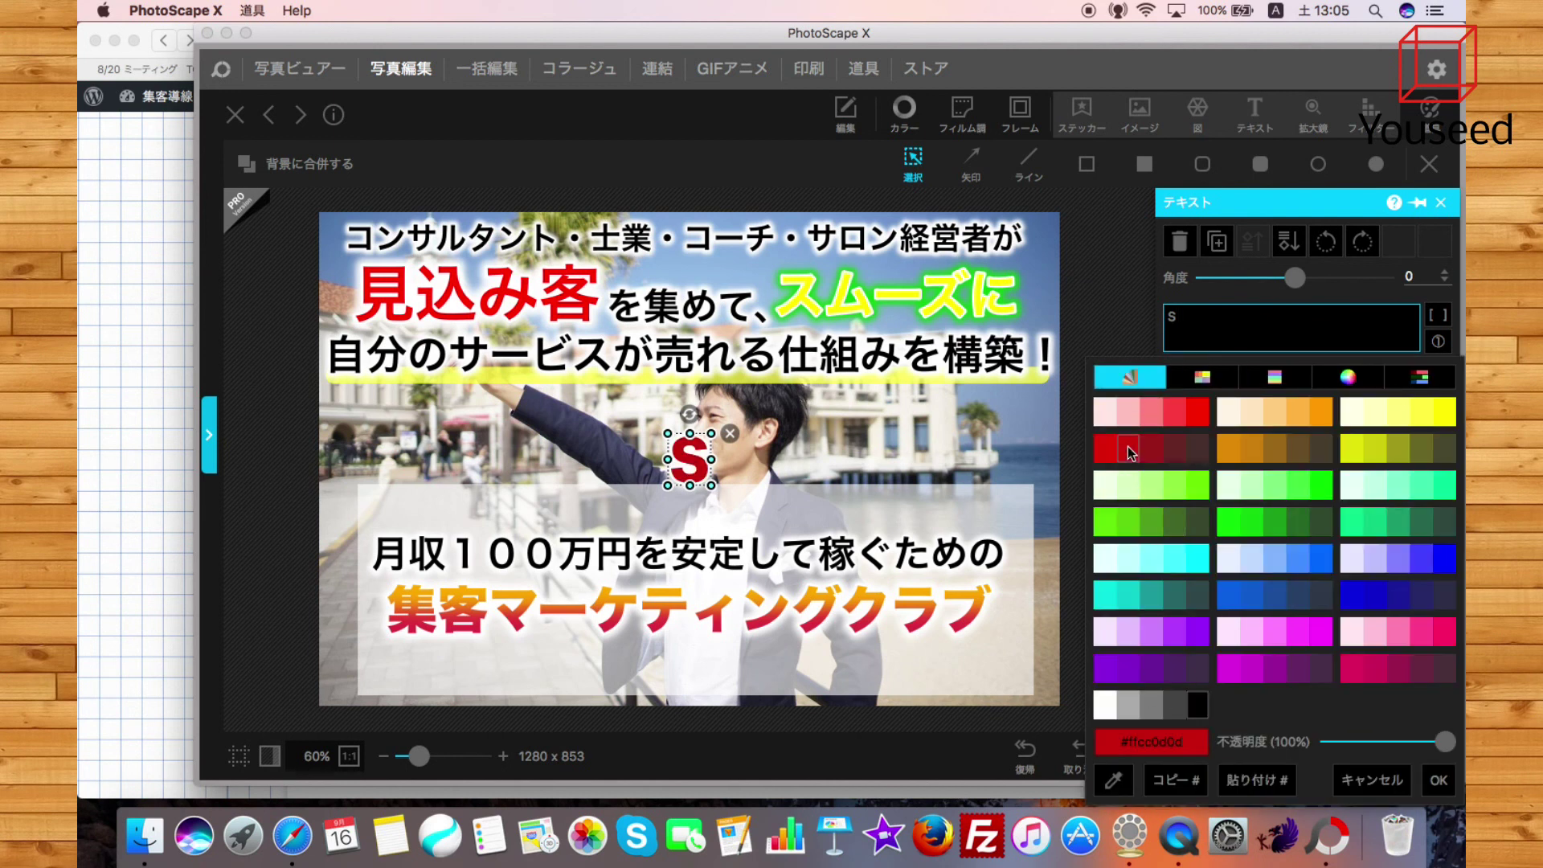
{"action": "left_click", "coordinate": [1126, 446]}
Place the red S on the white panel beneath the start of the title and nudge the title slightly upward
{"action": "left_click_drag", "start_coordinate": [700, 460], "coordinate": [419, 661]}
{"action": "left_click", "coordinate": [509, 617]}
{"action": "left_click", "coordinate": [419, 659]}
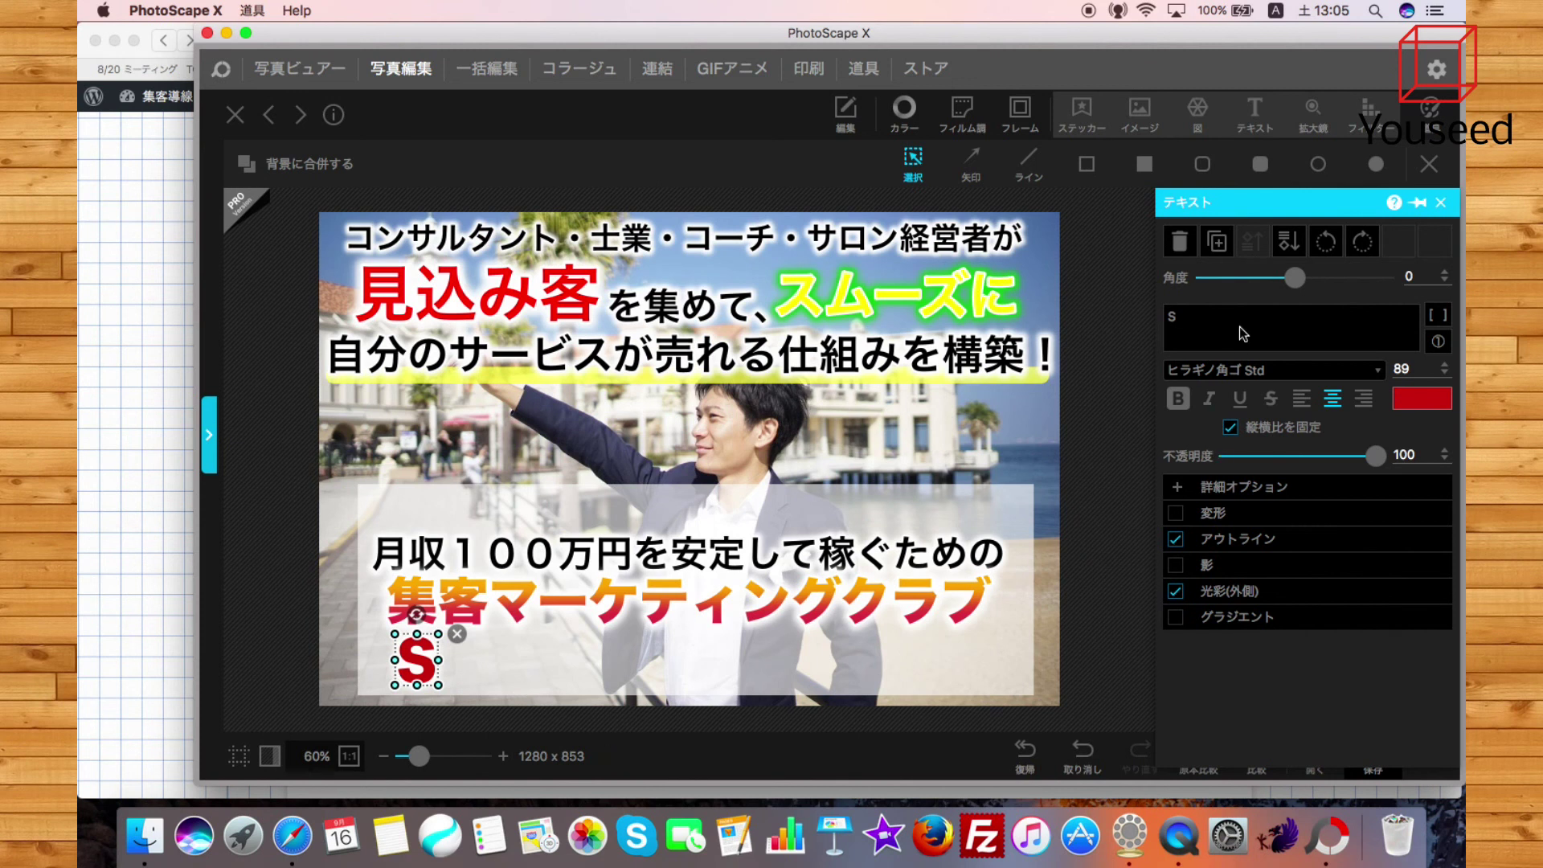
{"action": "left_click", "coordinate": [1093, 441]}
Add a red text M and place it on the panel beneath the middle of the title, level with the S
{"action": "left_click", "coordinate": [1256, 115]}
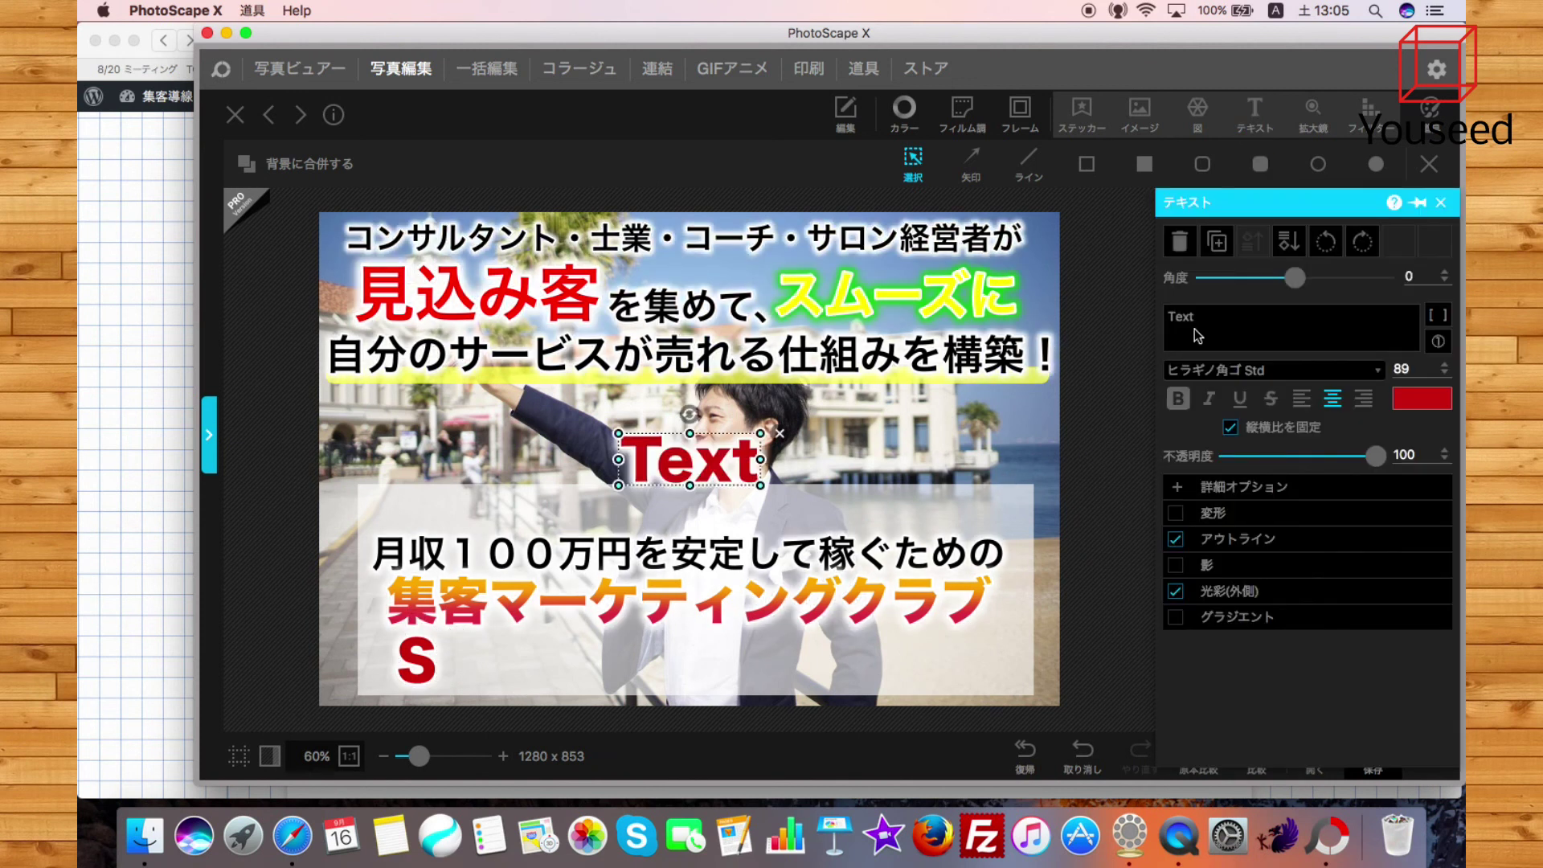
{"action": "type", "text": "M"}
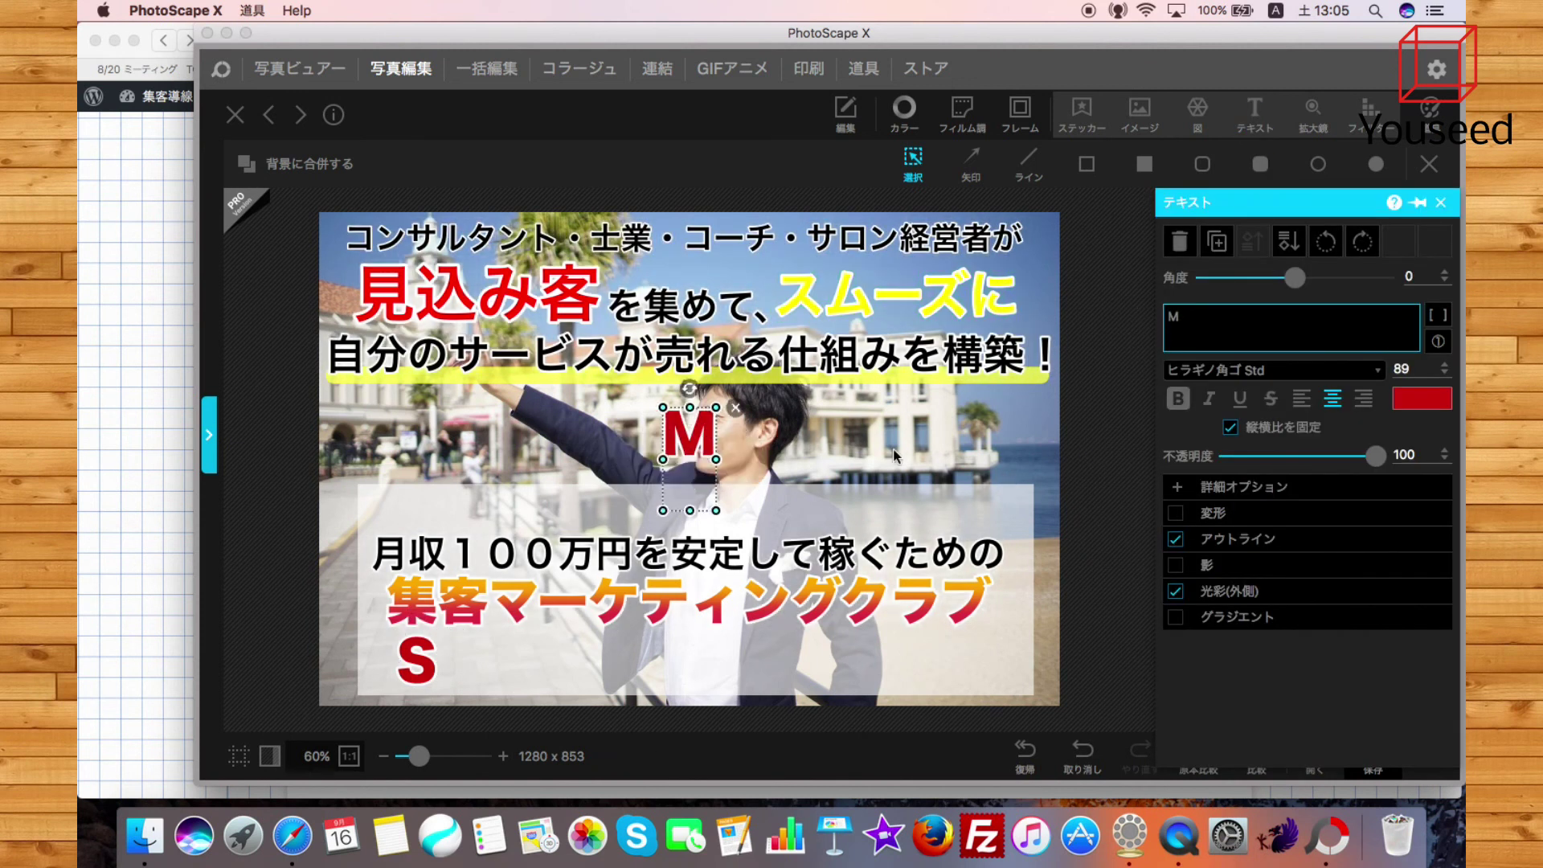
{"action": "left_click_drag", "start_coordinate": [682, 455], "coordinate": [648, 652]}
{"action": "left_click", "coordinate": [956, 463]}
Add a red text C beneath the end of the title and adjust the spacing between the M and C
{"action": "left_click", "coordinate": [1256, 120]}
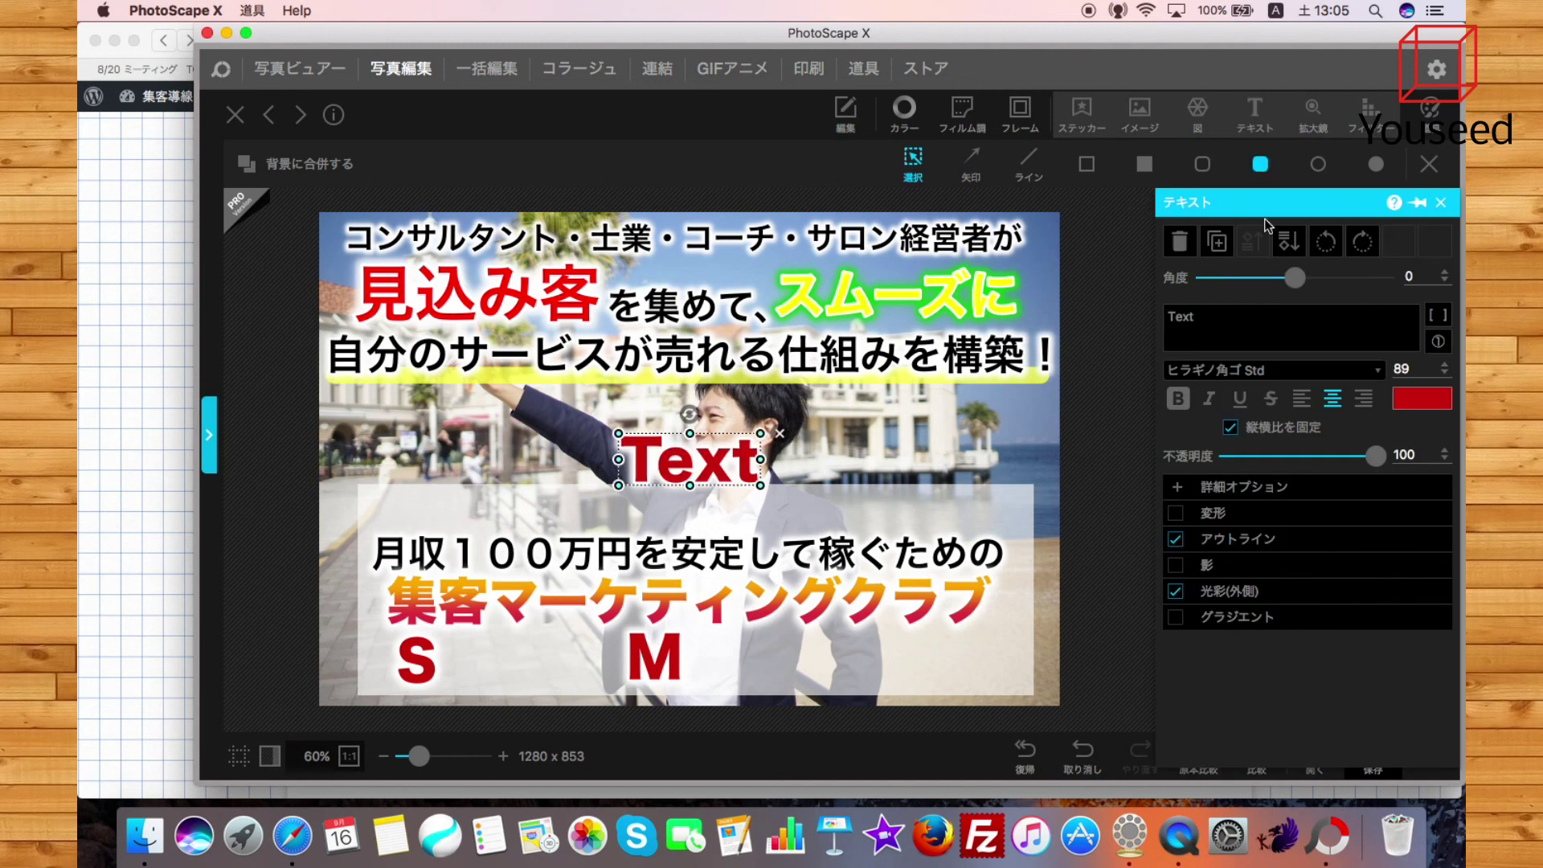
{"action": "left_click", "coordinate": [1235, 338]}
{"action": "type", "text": "C"}
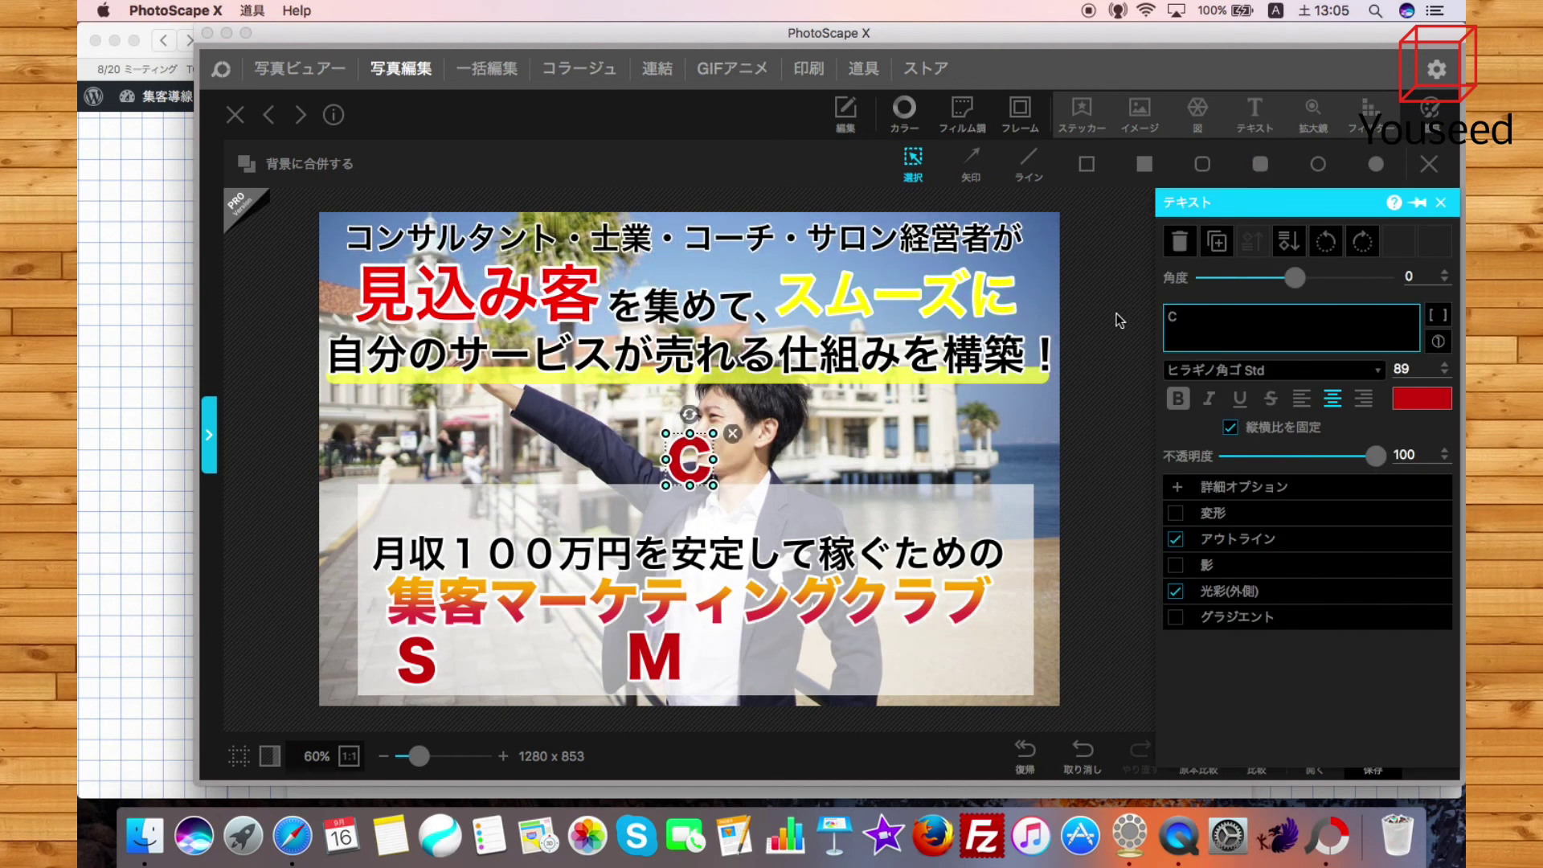
{"action": "left_click", "coordinate": [820, 451]}
{"action": "left_click", "coordinate": [683, 450]}
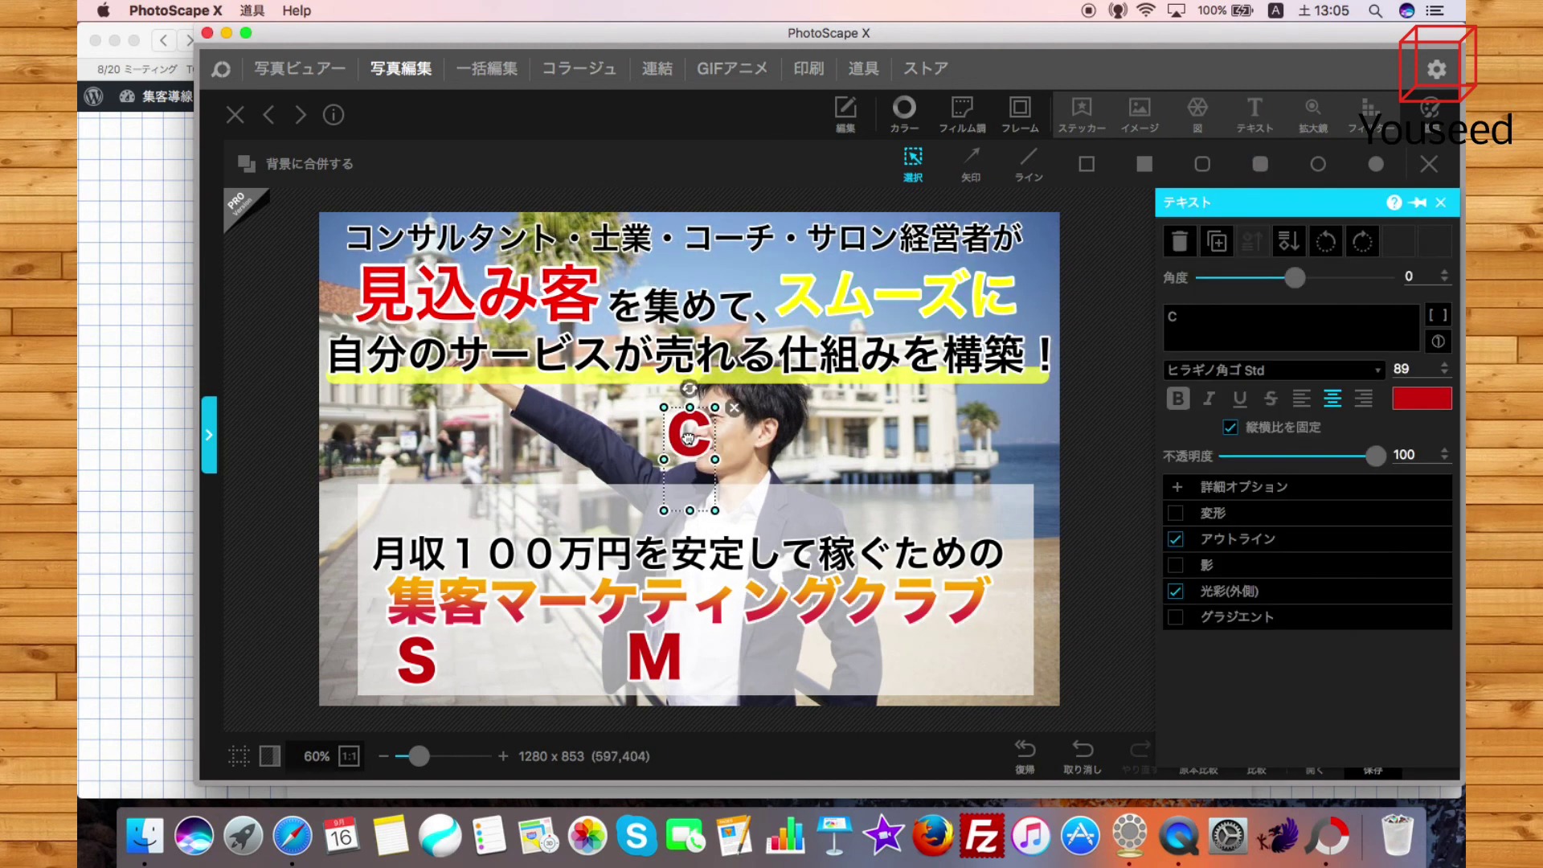
{"action": "left_click", "coordinate": [1211, 332]}
{"action": "key", "text": "BackSpace"}
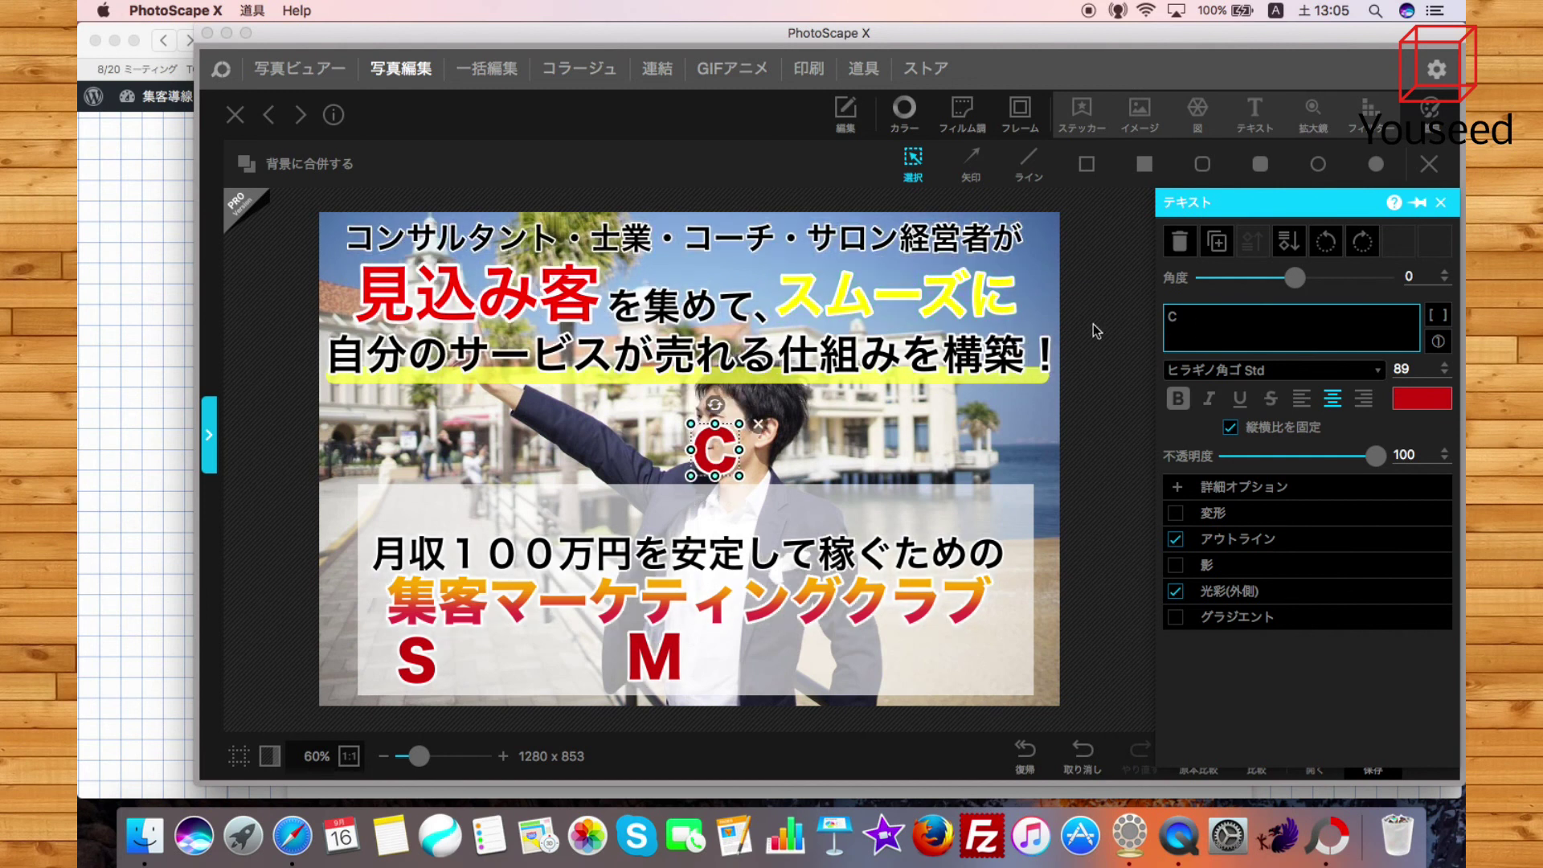
{"action": "left_click_drag", "start_coordinate": [709, 449], "coordinate": [842, 653]}
{"action": "left_click", "coordinate": [584, 569]}
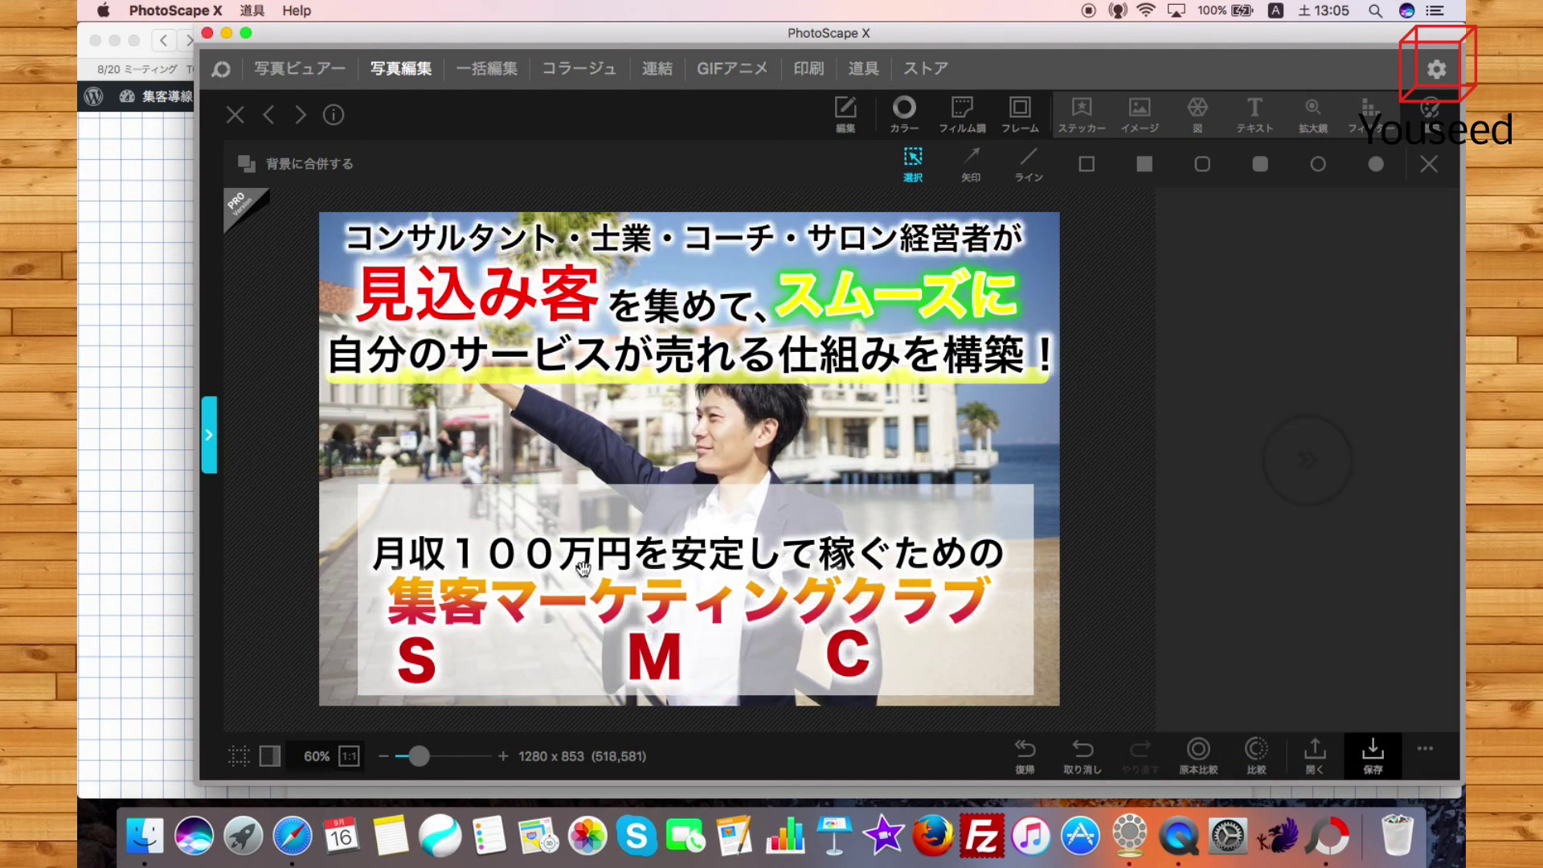
{"action": "left_click_drag", "start_coordinate": [840, 654], "coordinate": [873, 649]}
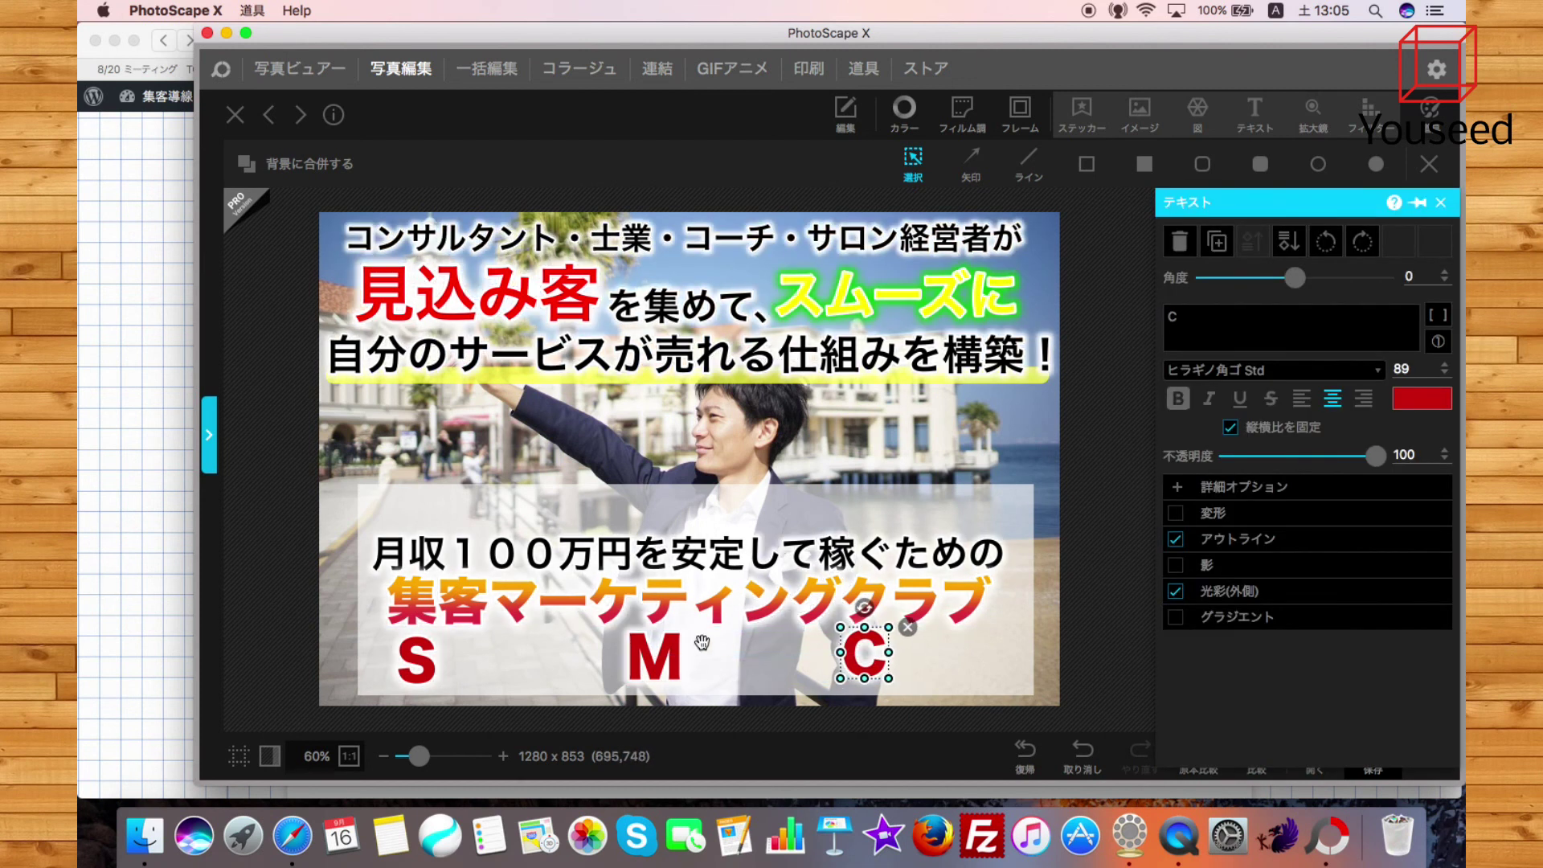
{"action": "left_click", "coordinate": [761, 451]}
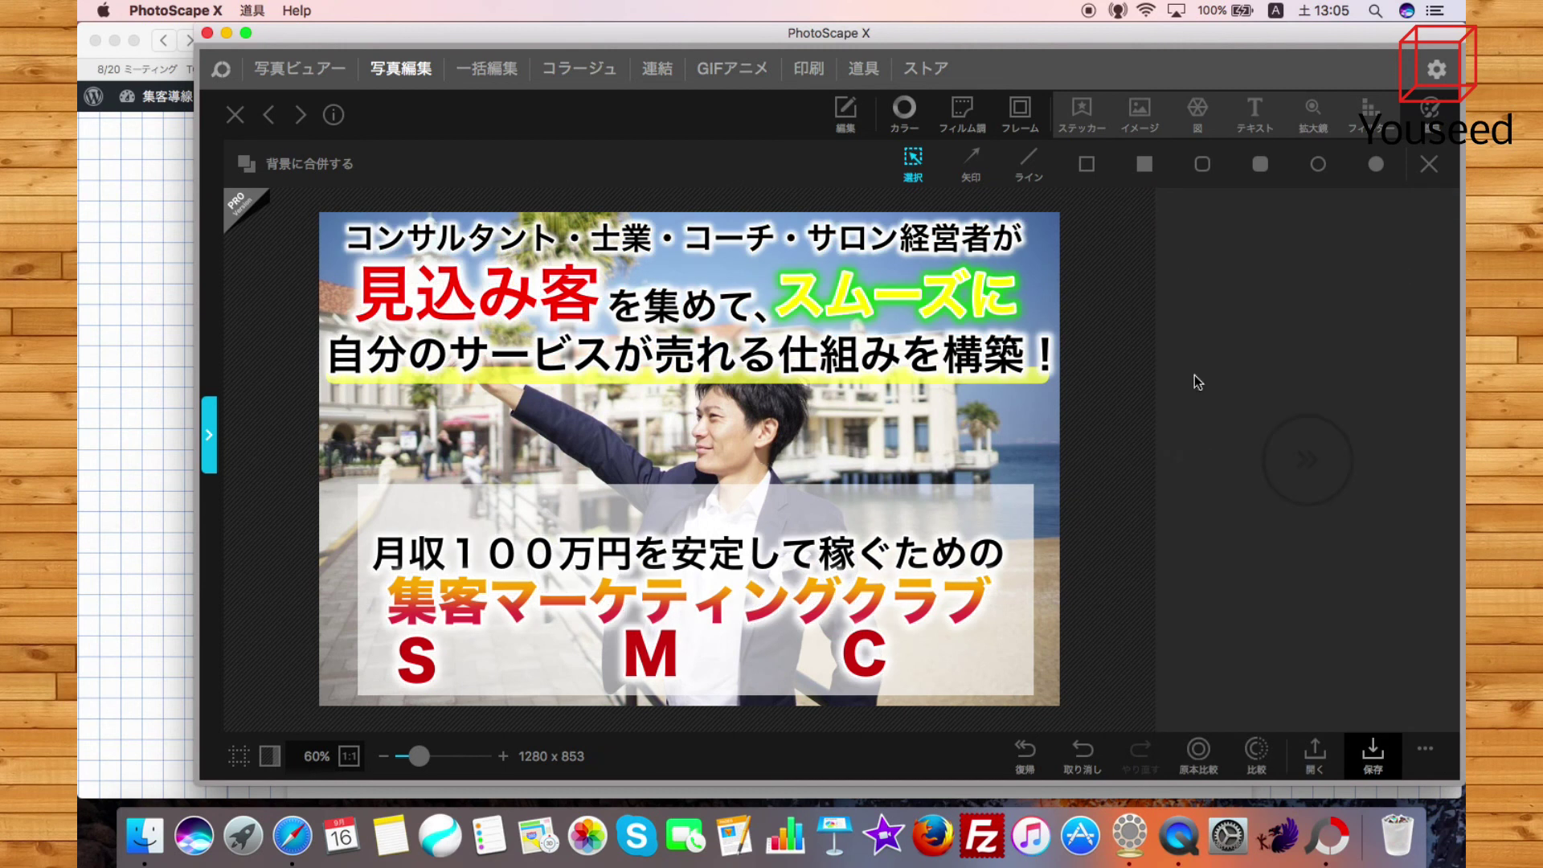
Add the text hukyaku and colour it dark grey #ff444444
{"action": "left_click", "coordinate": [1256, 112]}
{"action": "left_click", "coordinate": [1203, 315]}
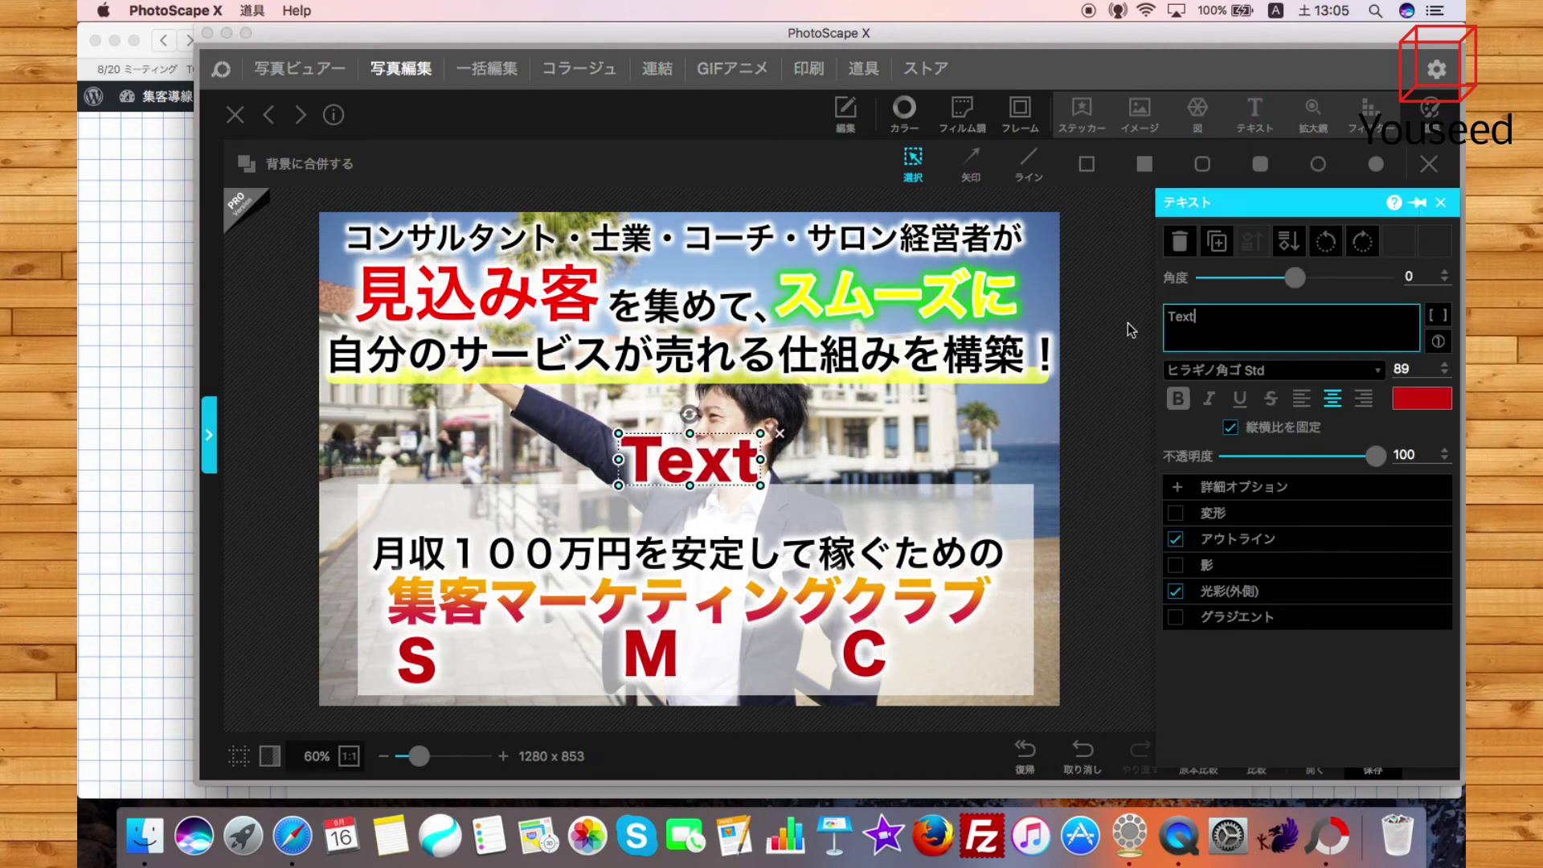
{"action": "type", "text": "hu"}
{"action": "key", "text": "BackSpace"}
{"action": "key", "text": "BackSpace"}
{"action": "key", "text": "BackSpace"}
{"action": "key", "text": "BackSpace"}
{"action": "key", "text": "BackSpace"}
{"action": "key", "text": "BackSpace"}
{"action": "type", "text": "hukyaku"}
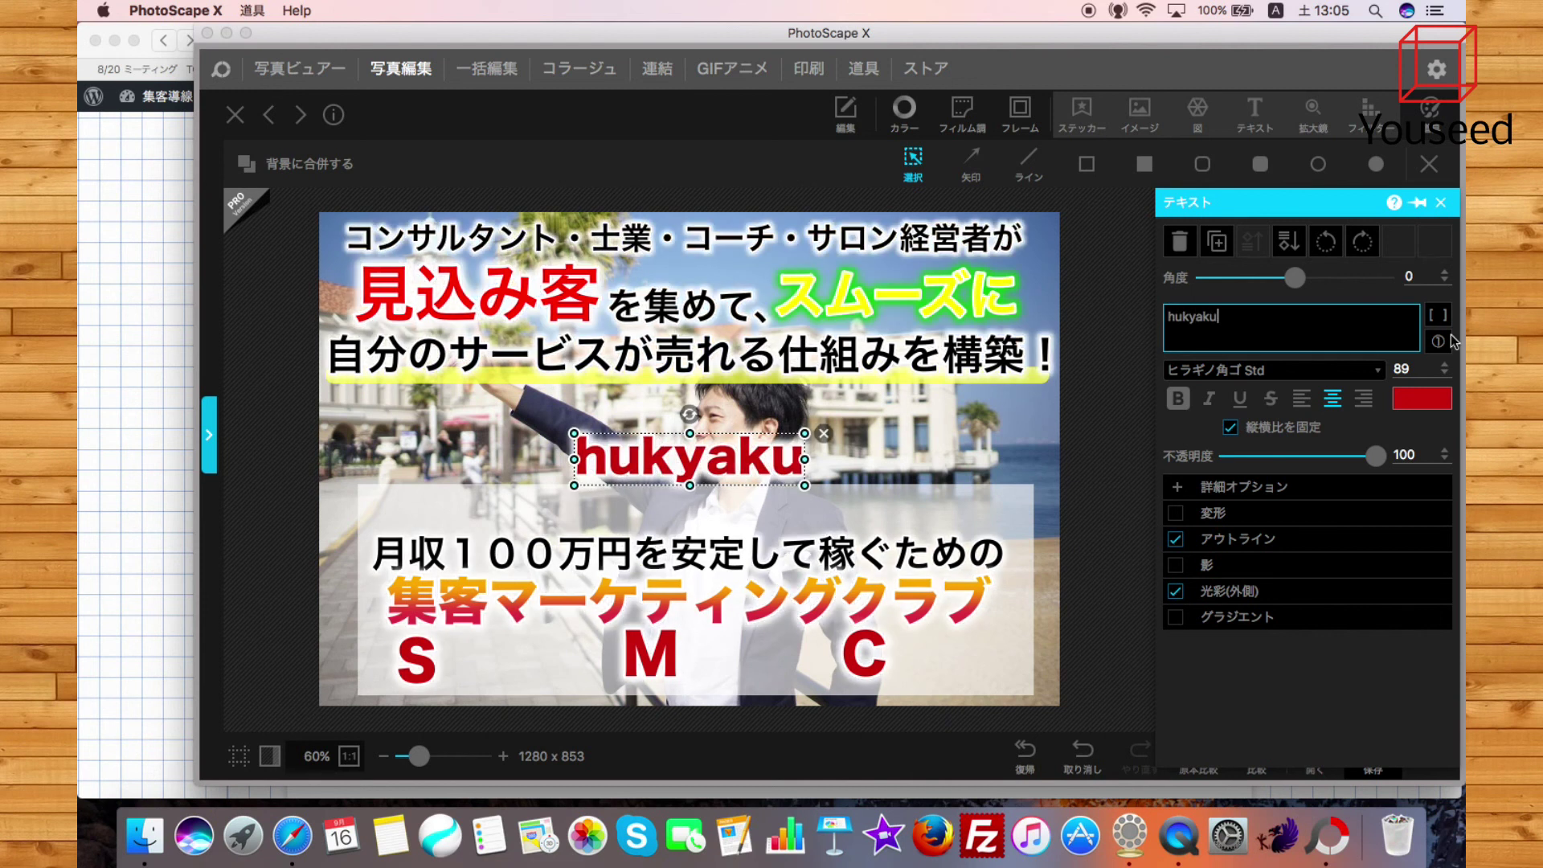
{"action": "left_click", "coordinate": [1422, 399]}
{"action": "left_click", "coordinate": [1170, 703]}
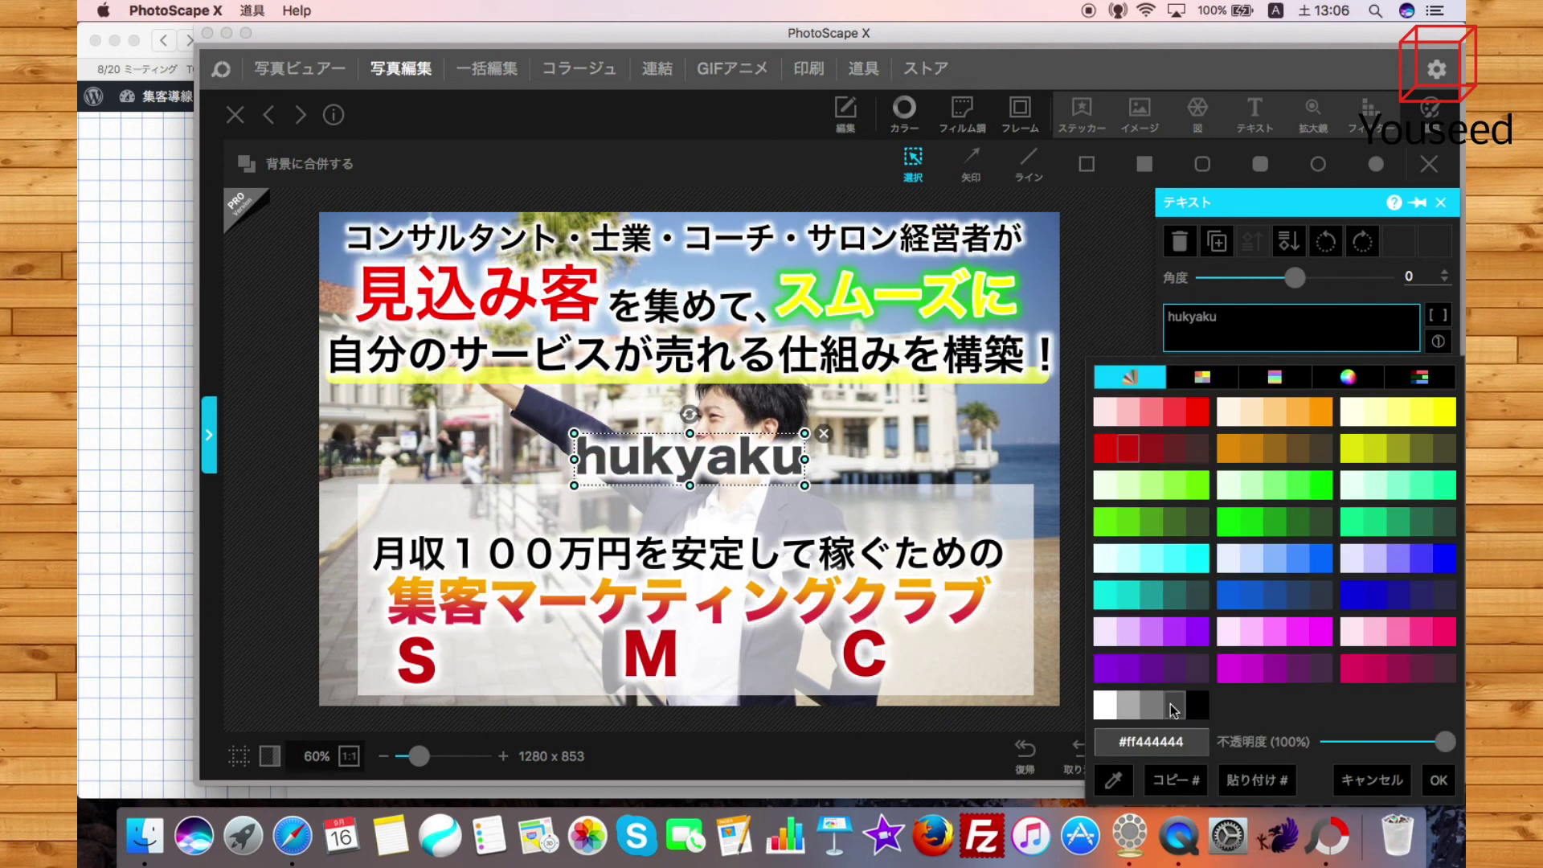
Place hukyaku directly after the red S and shrink it to fit before the M
{"action": "left_click", "coordinate": [659, 474]}
{"action": "left_click_drag", "start_coordinate": [659, 474], "coordinate": [569, 643]}
{"action": "left_click_drag", "start_coordinate": [664, 639], "coordinate": [612, 650]}
Compare the lettering with the reference page in Safari and nudge the red M slightly down in PhotoScape X
{"action": "left_click", "coordinate": [100, 599]}
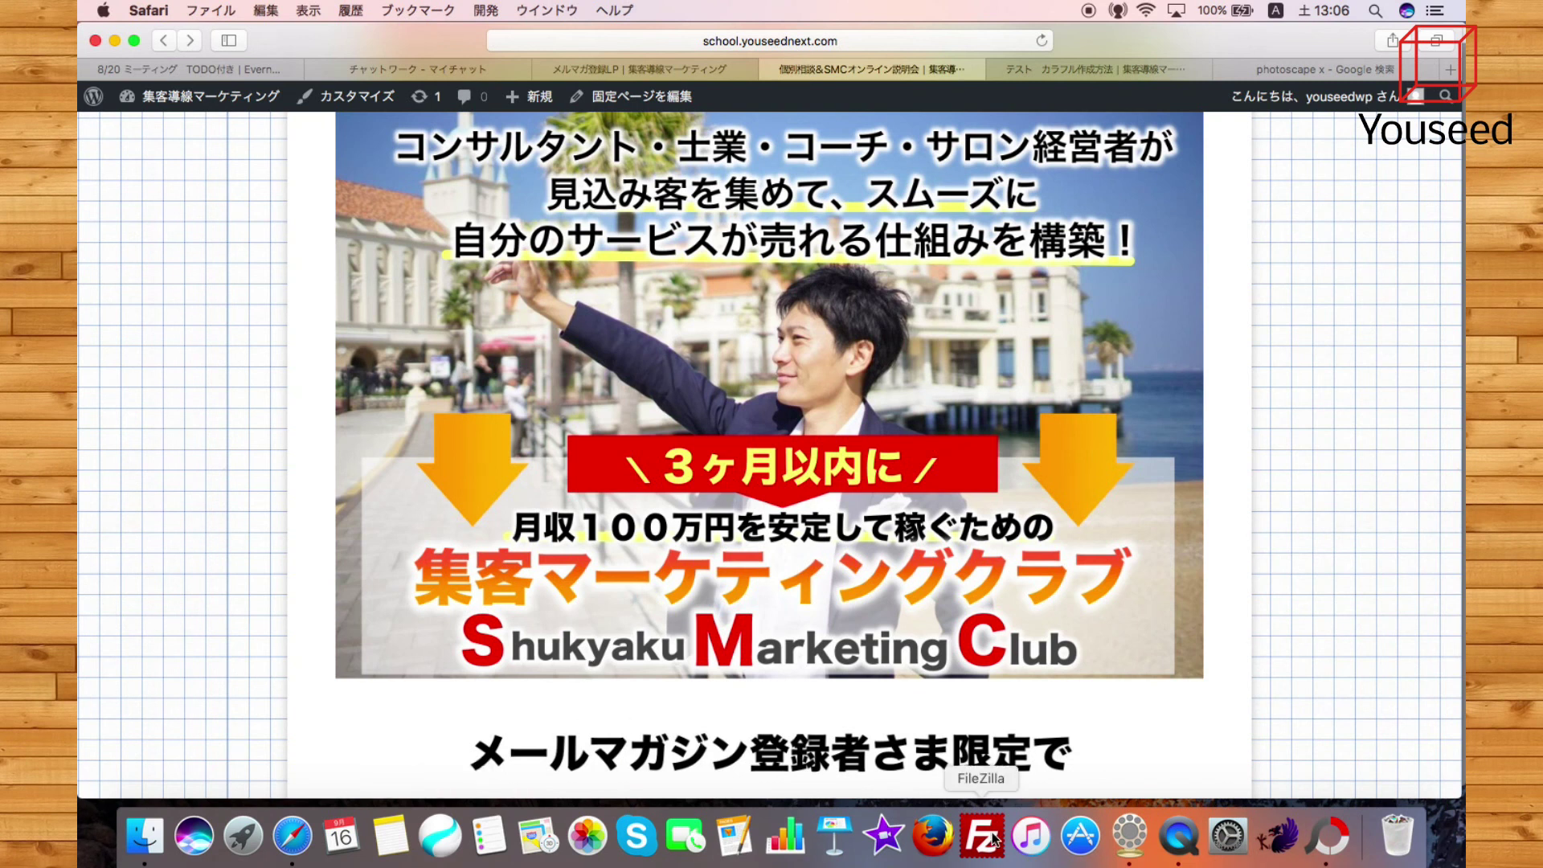
{"action": "left_click", "coordinate": [1328, 836]}
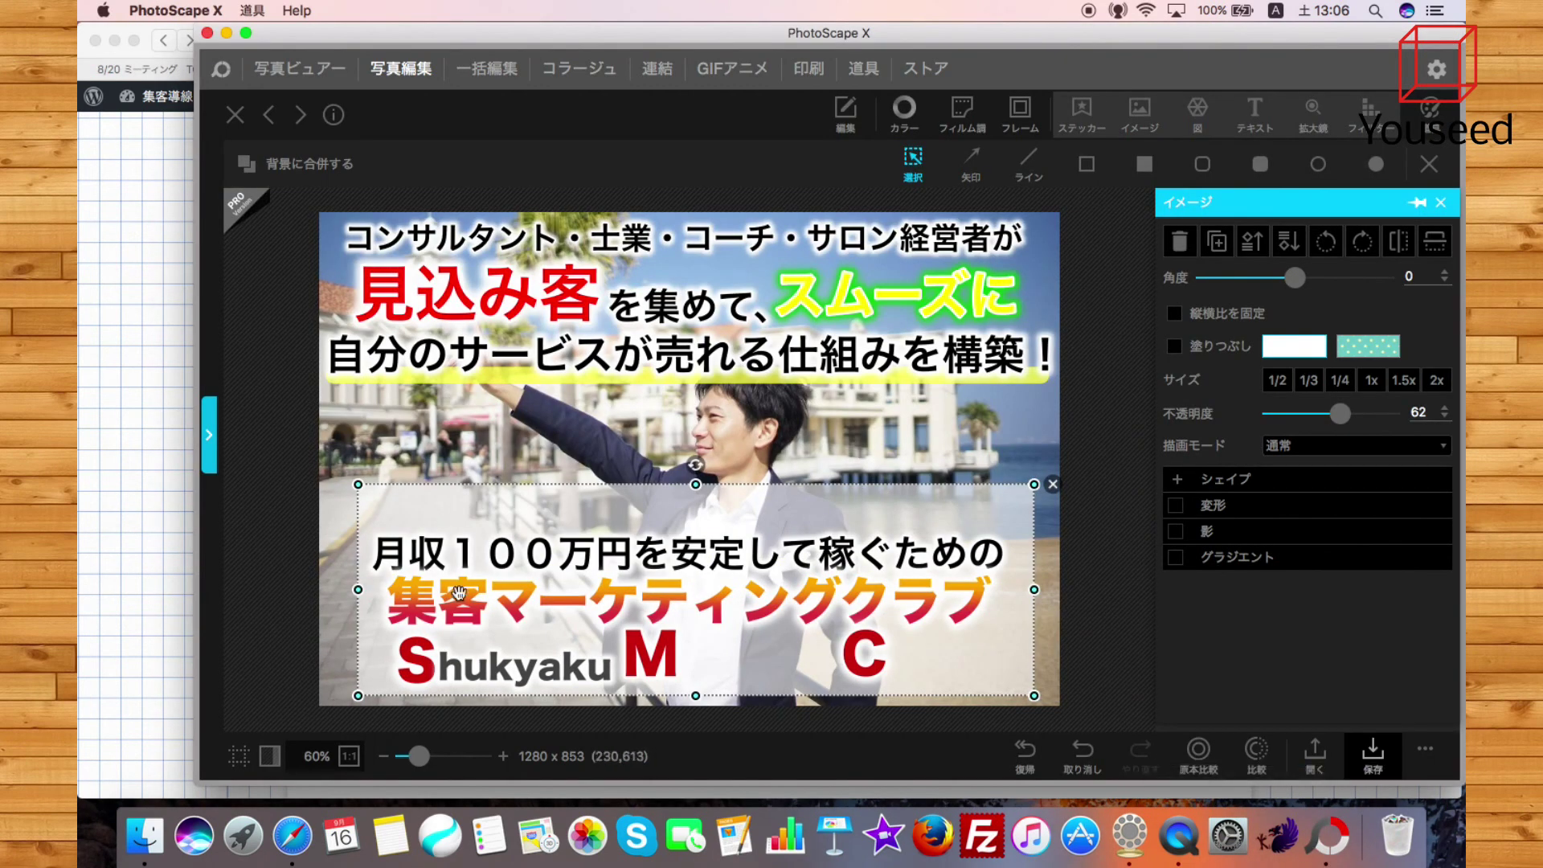
{"action": "left_click", "coordinate": [652, 662]}
{"action": "left_click_drag", "start_coordinate": [653, 661], "coordinate": [652, 666]}
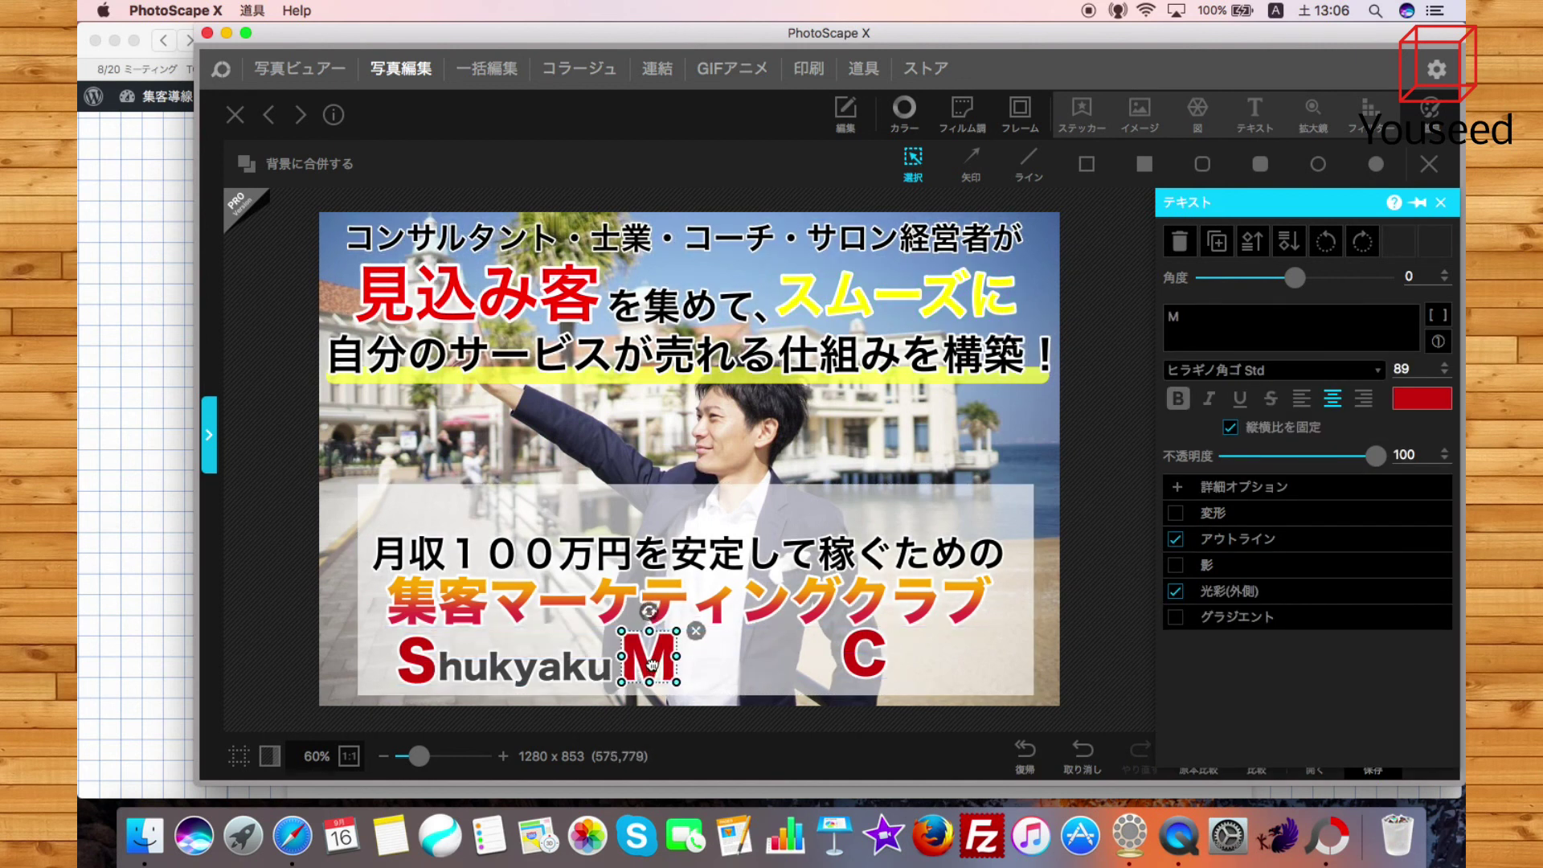
Add the text arketing, colour it dark grey and place it directly after the red M
{"action": "left_click", "coordinate": [1254, 113]}
{"action": "double_click", "coordinate": [1245, 331]}
{"action": "type", "text": "arketing"}
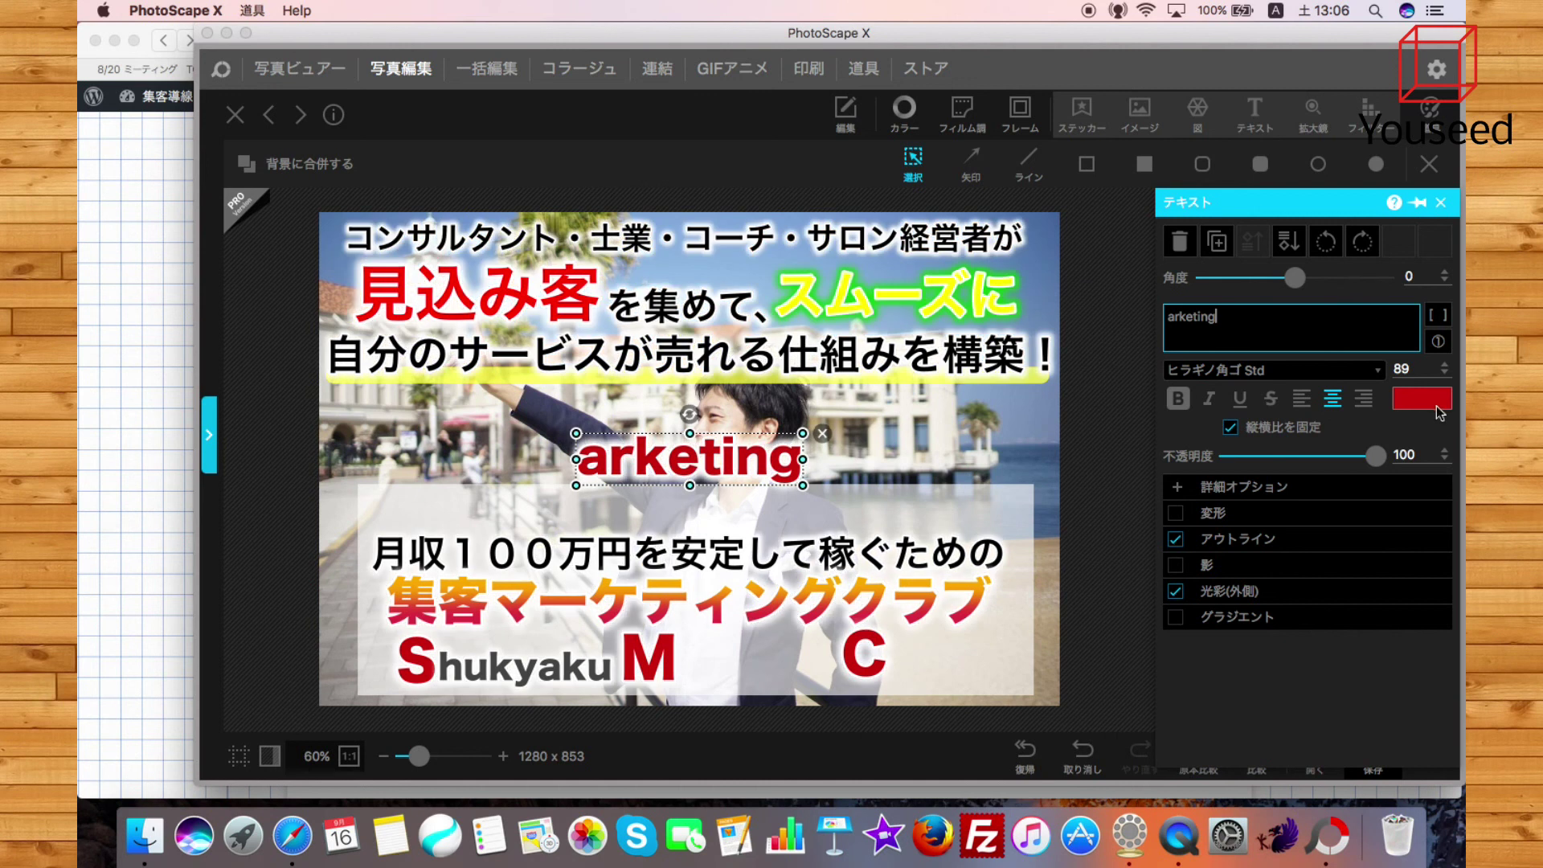
{"action": "left_click", "coordinate": [1439, 413]}
{"action": "left_click", "coordinate": [1165, 695]}
{"action": "left_click_drag", "start_coordinate": [707, 470], "coordinate": [808, 680]}
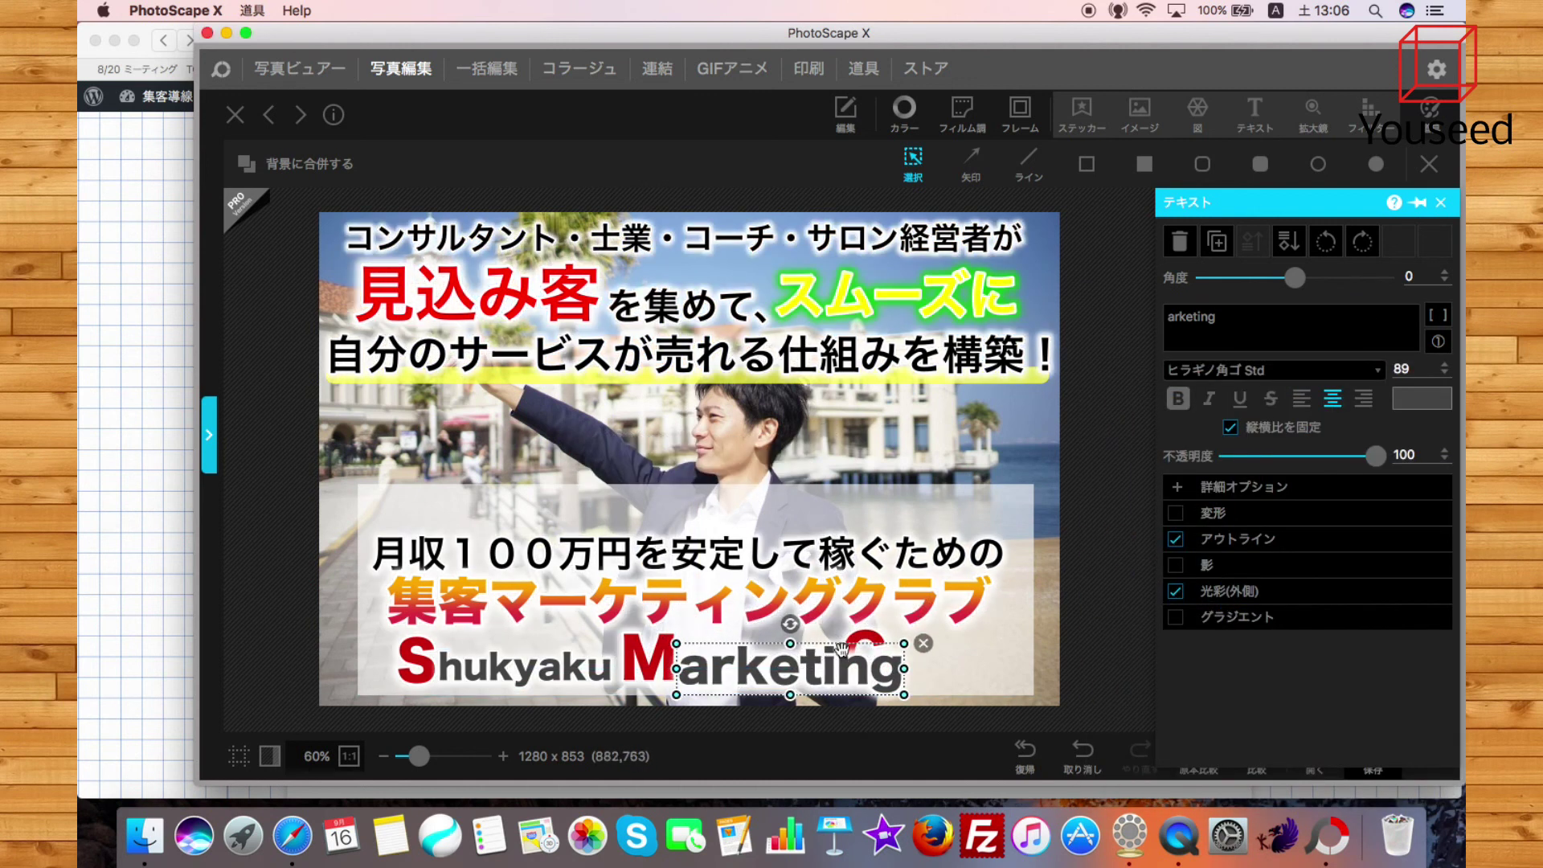
Shrink arketing to fit before the red C and add the text lub
{"action": "mouse_move", "coordinate": [906, 643]}
{"action": "left_mouse_down"}
{"action": "mouse_move", "coordinate": [798, 651]}
{"action": "mouse_move", "coordinate": [909, 646]}
{"action": "left_mouse_up"}
{"action": "left_click", "coordinate": [1254, 115]}
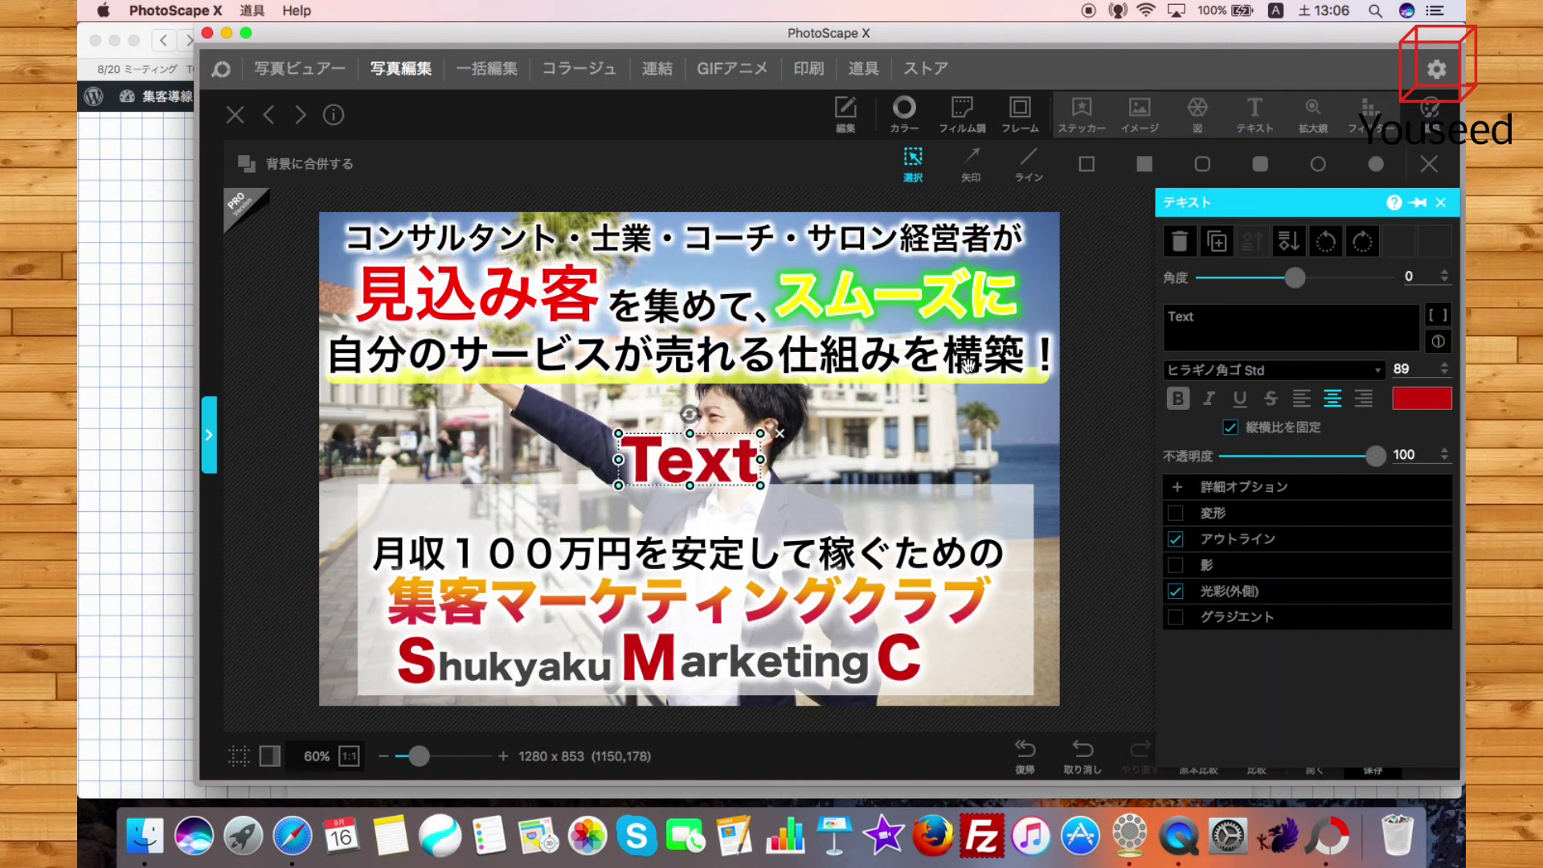
{"action": "left_click", "coordinate": [1186, 348]}
{"action": "type", "text": "luv"}
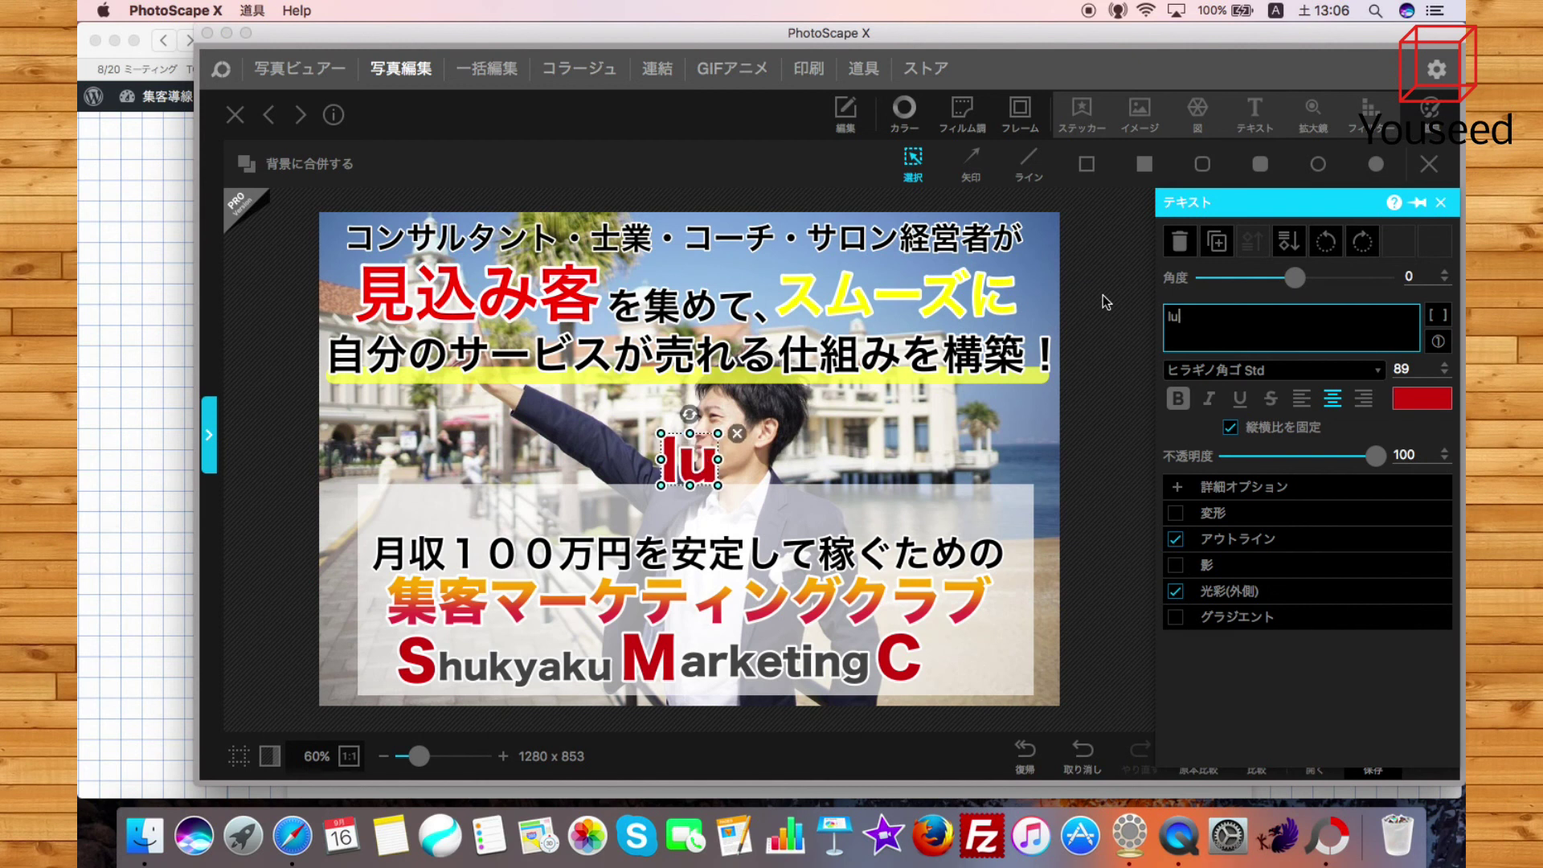
{"action": "key", "text": "BackSpace"}
{"action": "type", "text": "b"}
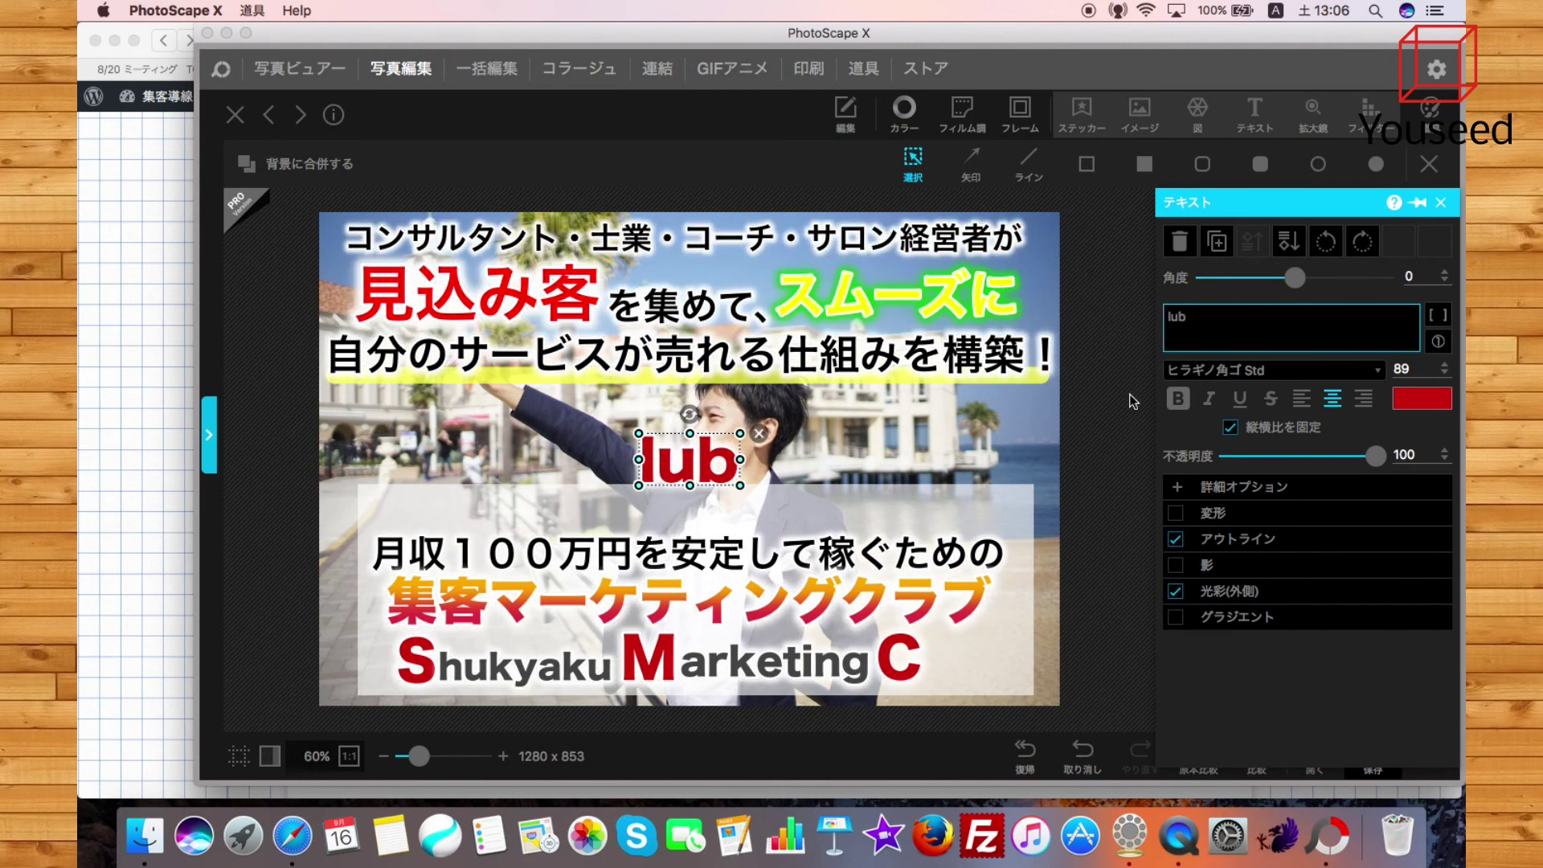
Colour the lub text dark grey and place it directly after the red C
{"action": "left_click", "coordinate": [1419, 400]}
{"action": "left_click", "coordinate": [1170, 702]}
{"action": "left_click_drag", "start_coordinate": [689, 459], "coordinate": [1004, 644]}
{"action": "left_click", "coordinate": [1093, 657]}
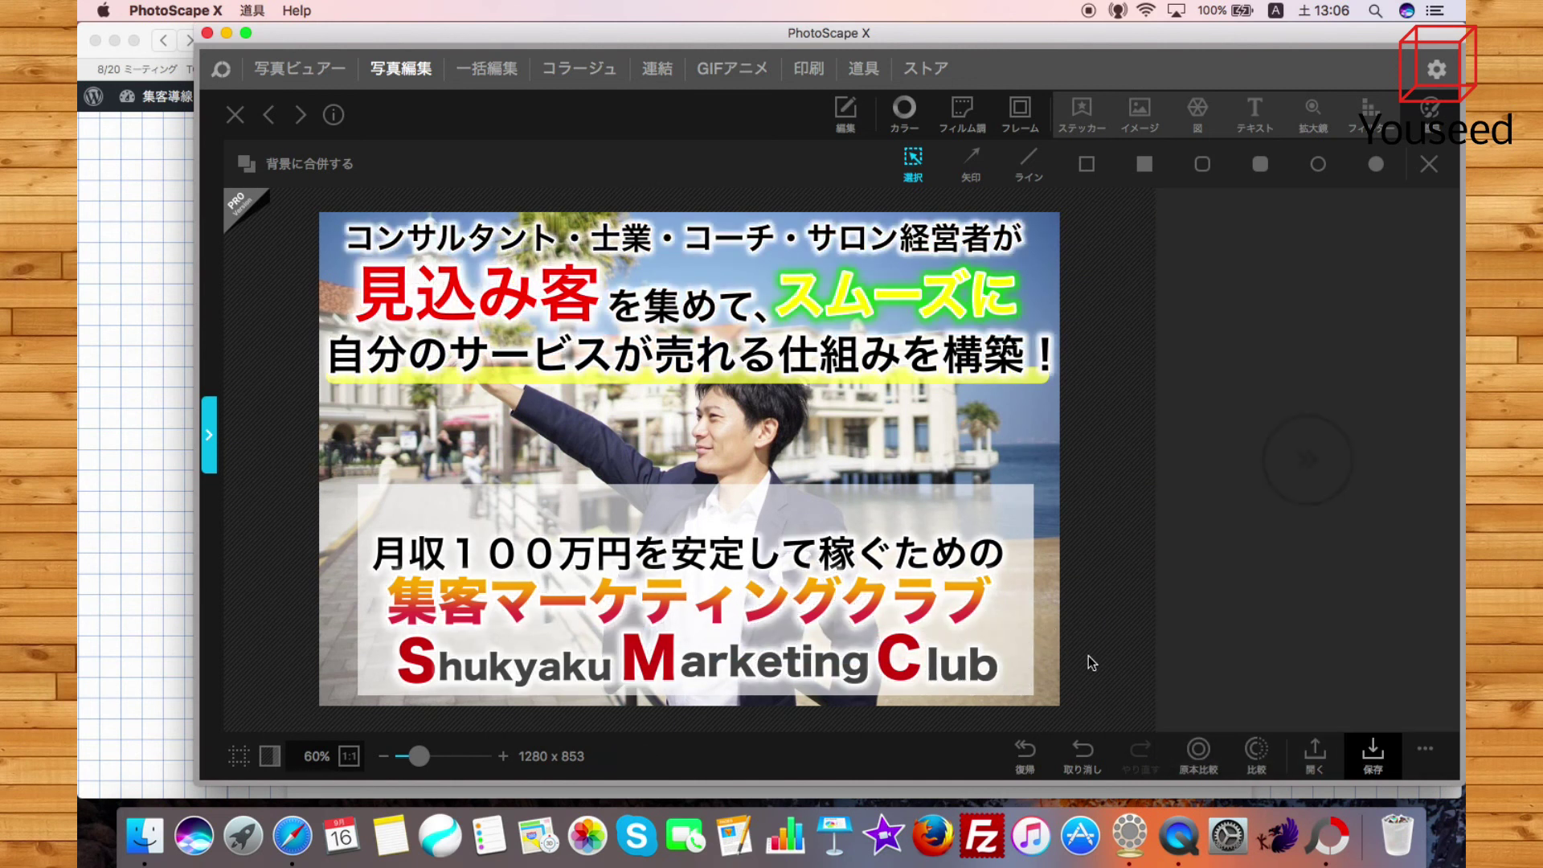
Nudge the red C slightly towards lub to even out the spacing
{"action": "left_click", "coordinate": [905, 674]}
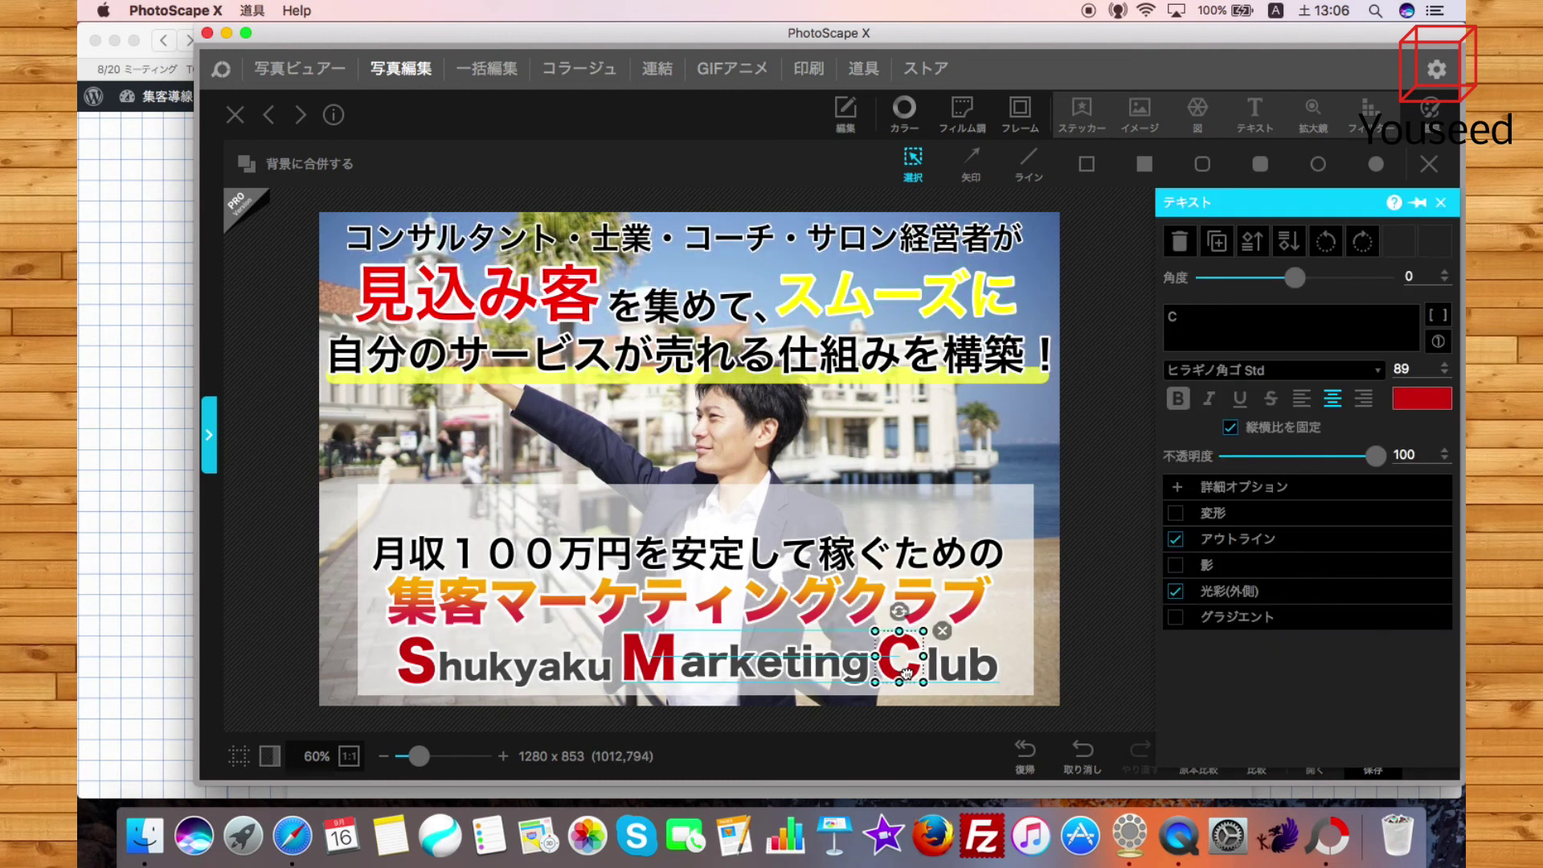
{"action": "left_click_drag", "start_coordinate": [907, 673], "coordinate": [910, 674]}
{"action": "left_click", "coordinate": [266, 557]}
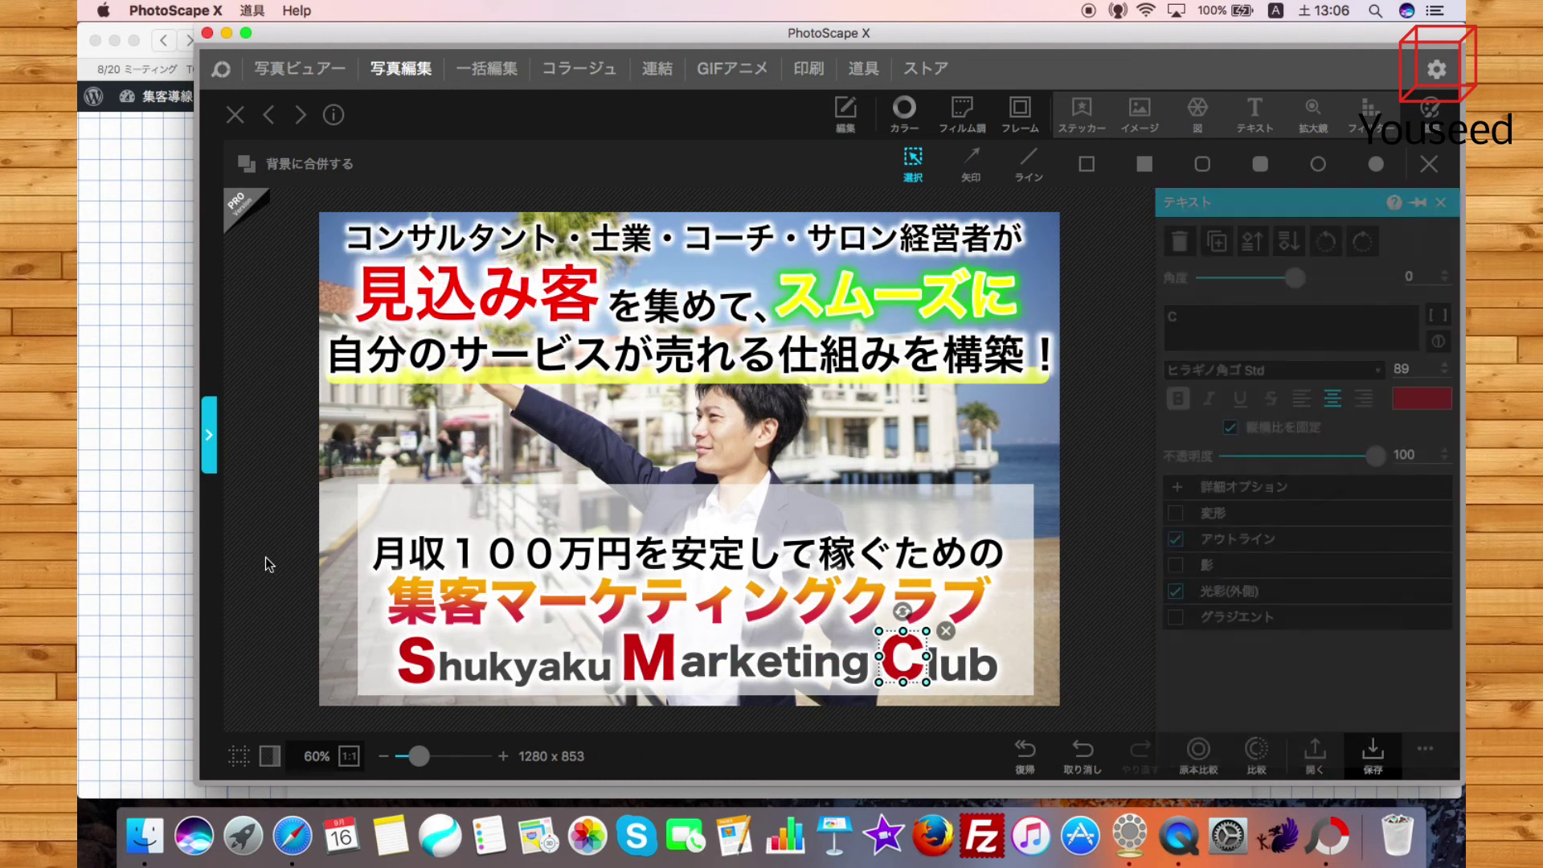
Examine the header image on the reference page in Safari and return to PhotoScape X
{"action": "left_click", "coordinate": [141, 539]}
{"action": "scroll", "coordinate": [355, 571], "scroll_direction": "up", "scroll_amount": 2}
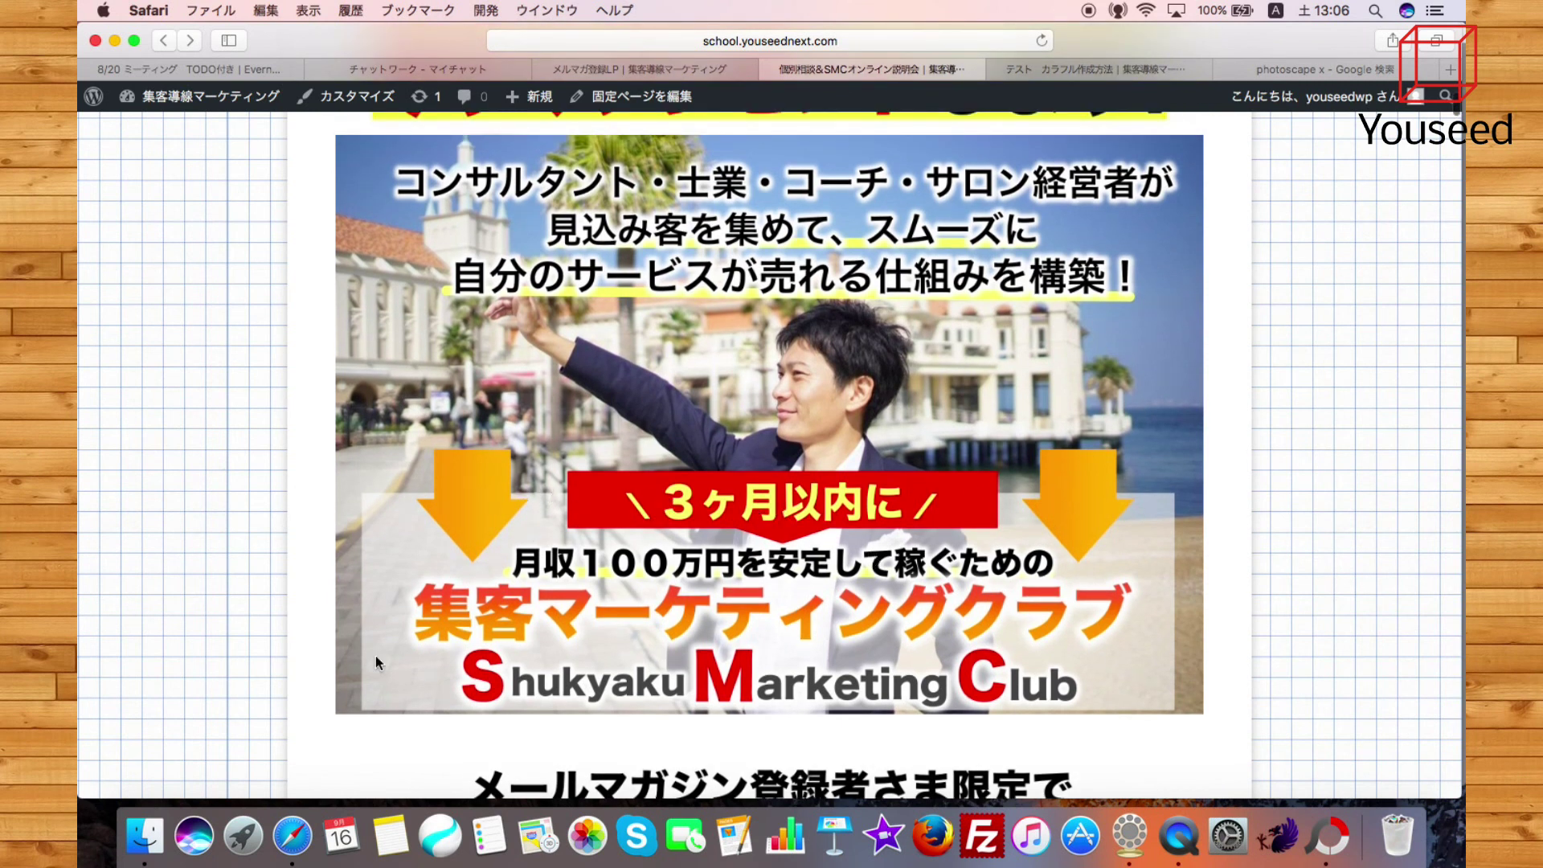
{"action": "scroll", "coordinate": [781, 510], "scroll_direction": "up", "scroll_amount": 1}
{"action": "scroll", "coordinate": [781, 504], "scroll_direction": "up", "scroll_amount": 5}
{"action": "scroll", "coordinate": [781, 505], "scroll_direction": "down", "scroll_amount": 5}
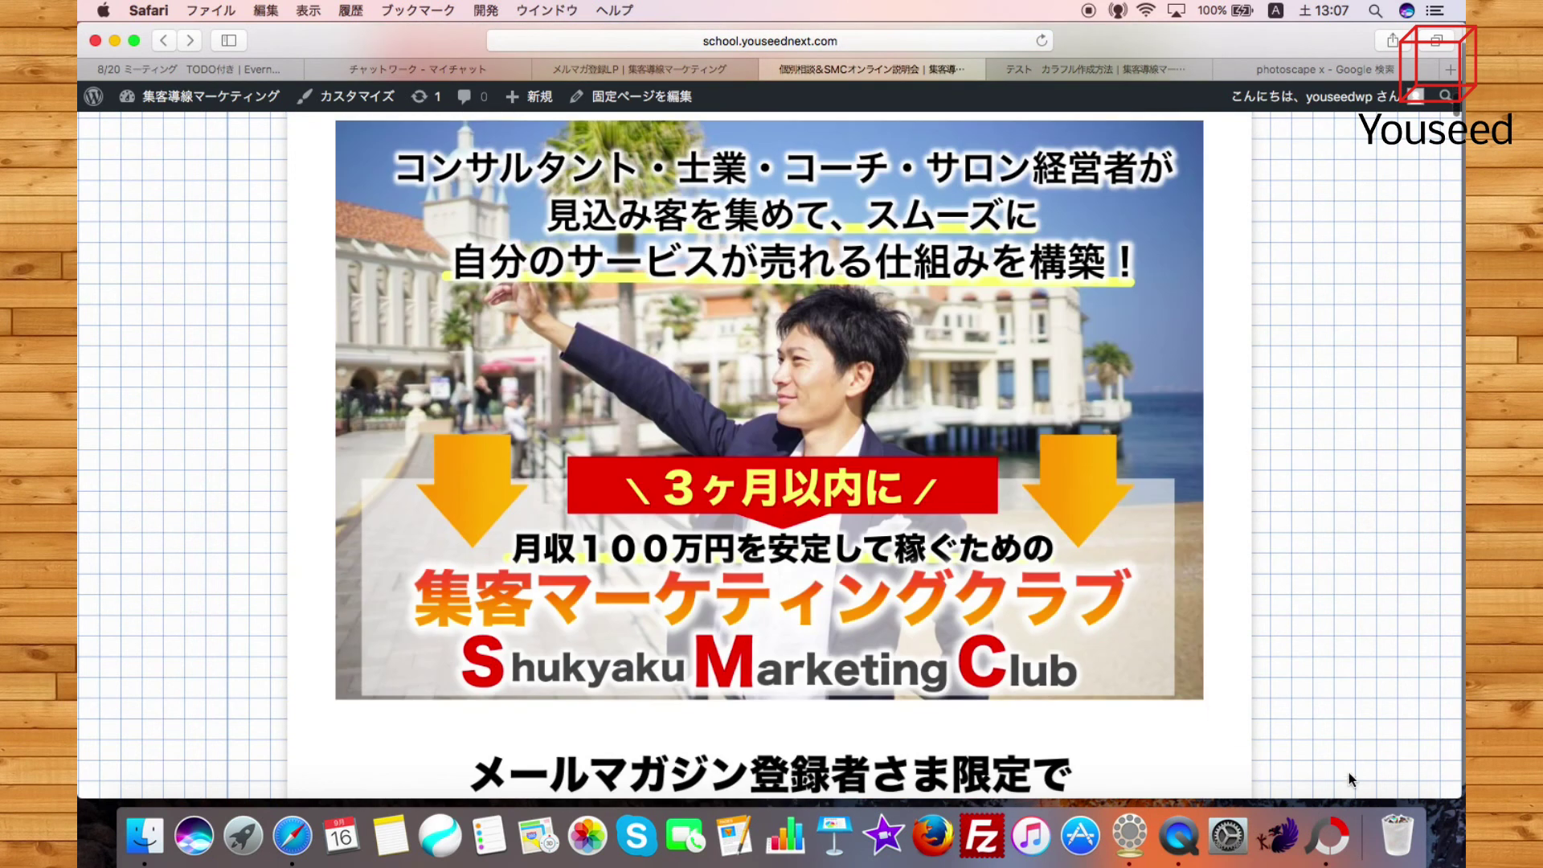
{"action": "left_click", "coordinate": [1330, 839]}
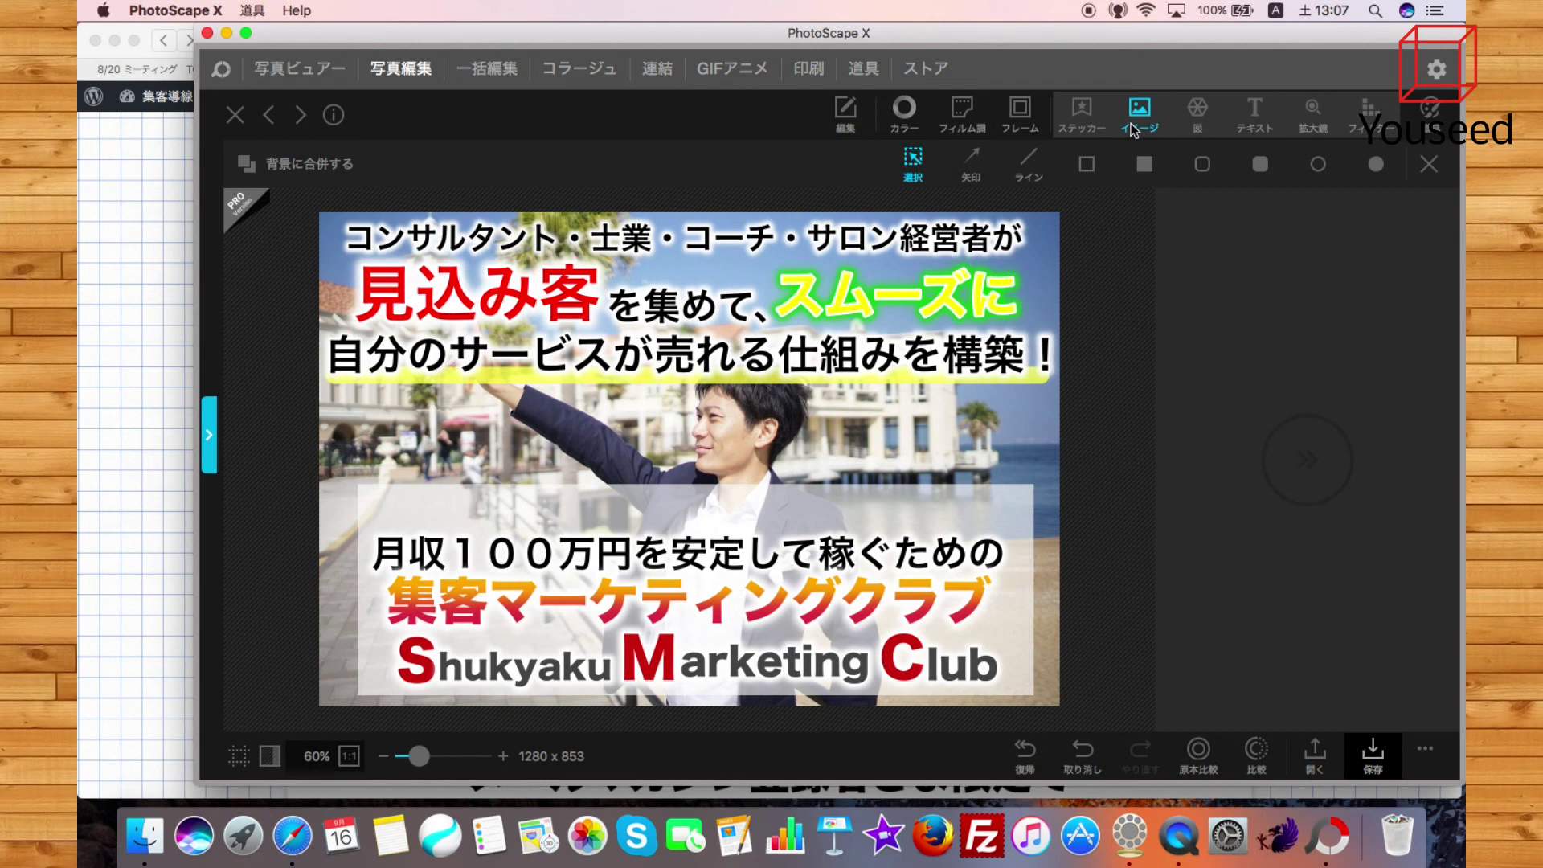
Insert the solid rectangular speech bubble shape with a centred tail pointing down
{"action": "left_click", "coordinate": [1199, 110]}
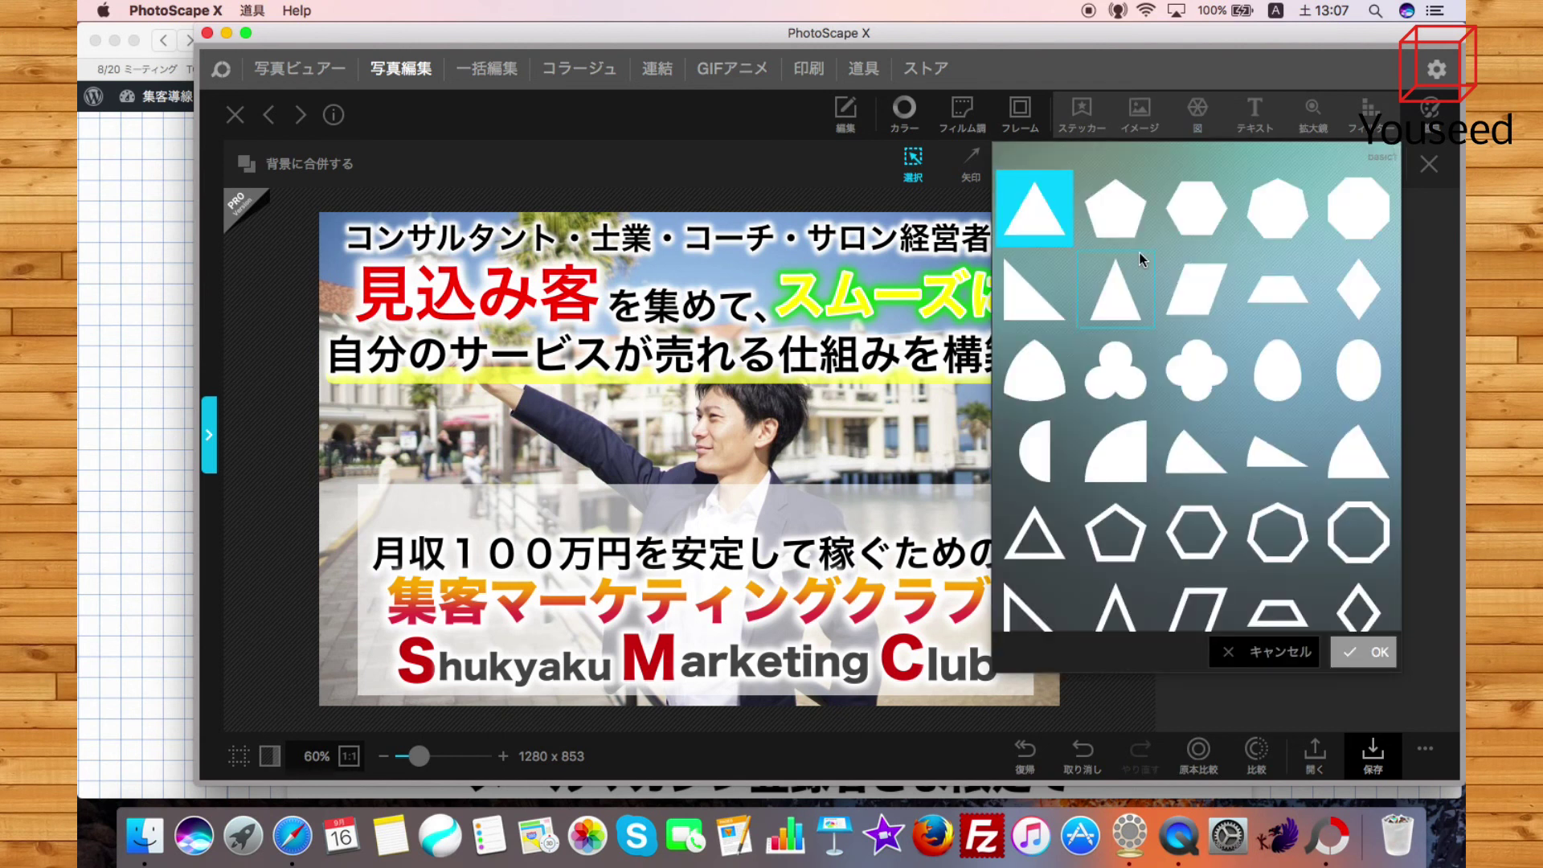
{"action": "scroll", "coordinate": [1139, 252], "scroll_direction": "down", "scroll_amount": 10}
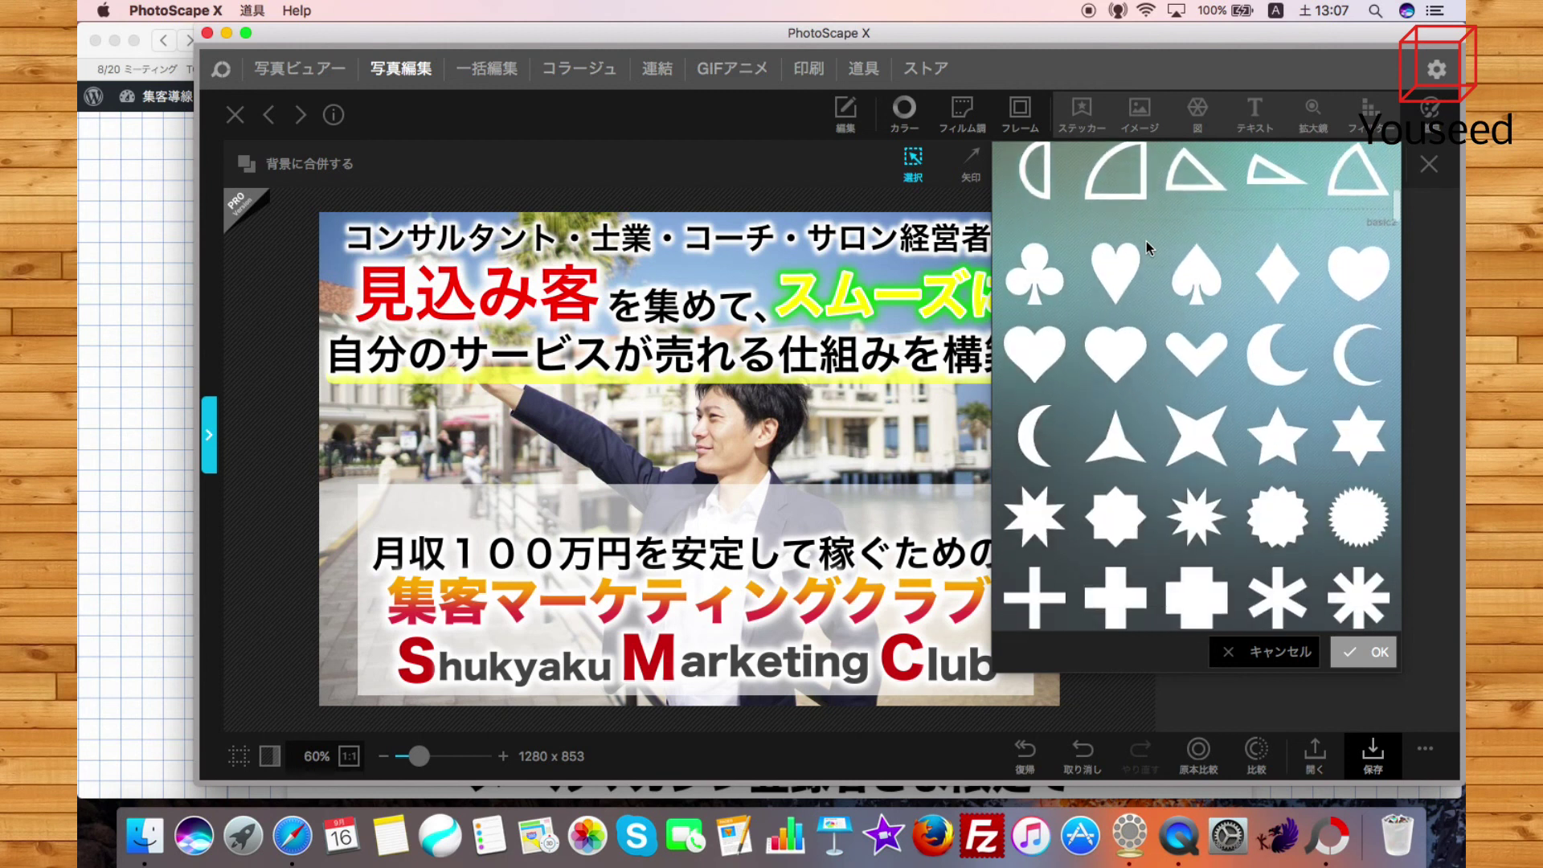
{"action": "scroll", "coordinate": [1146, 240], "scroll_direction": "down", "scroll_amount": 10}
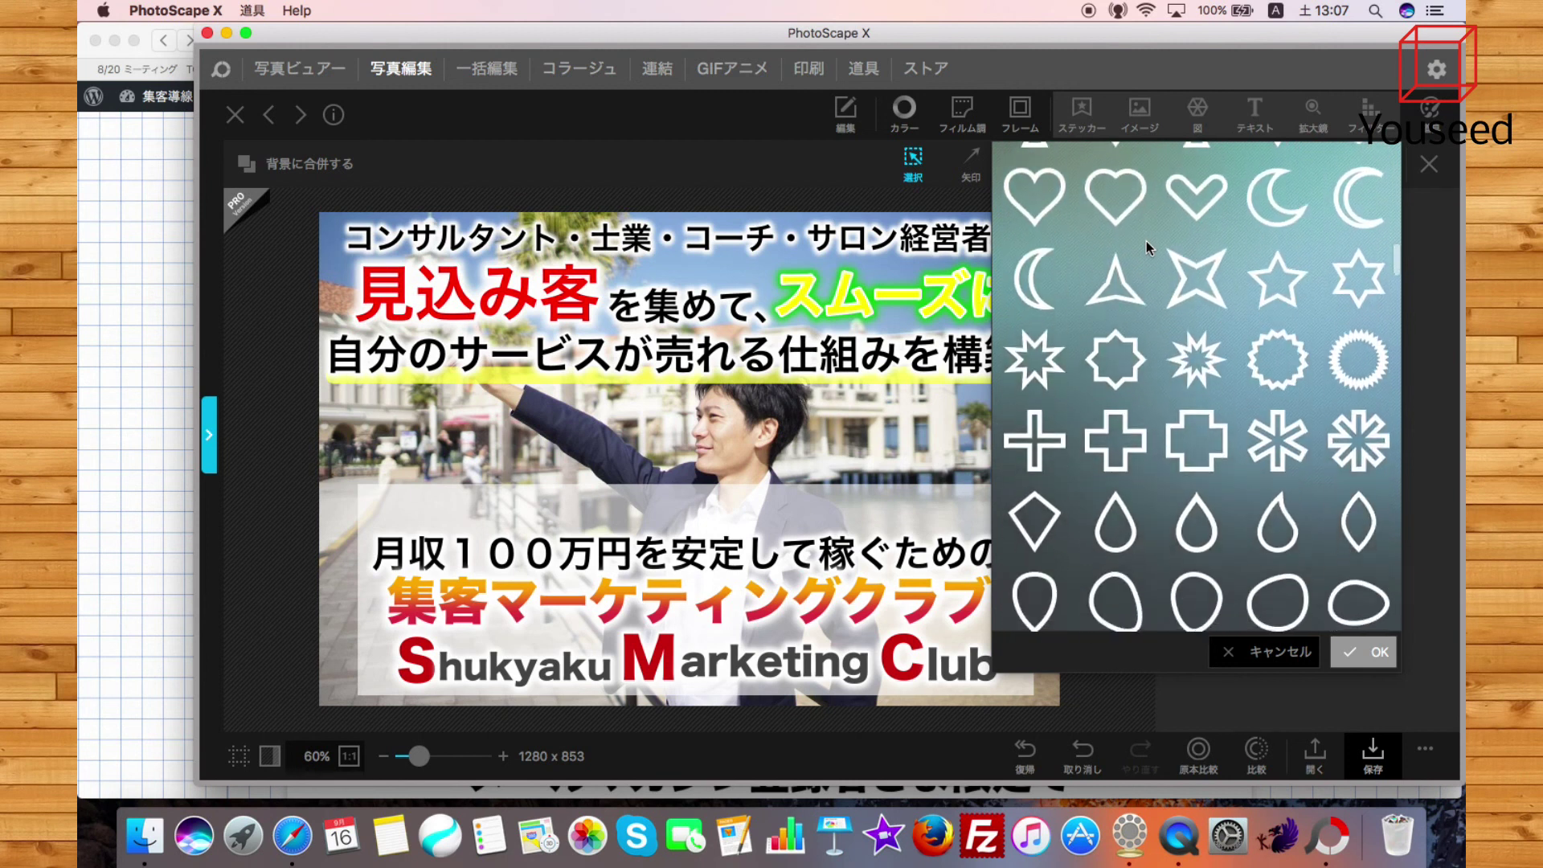
{"action": "scroll", "coordinate": [1146, 239], "scroll_direction": "down", "scroll_amount": 10}
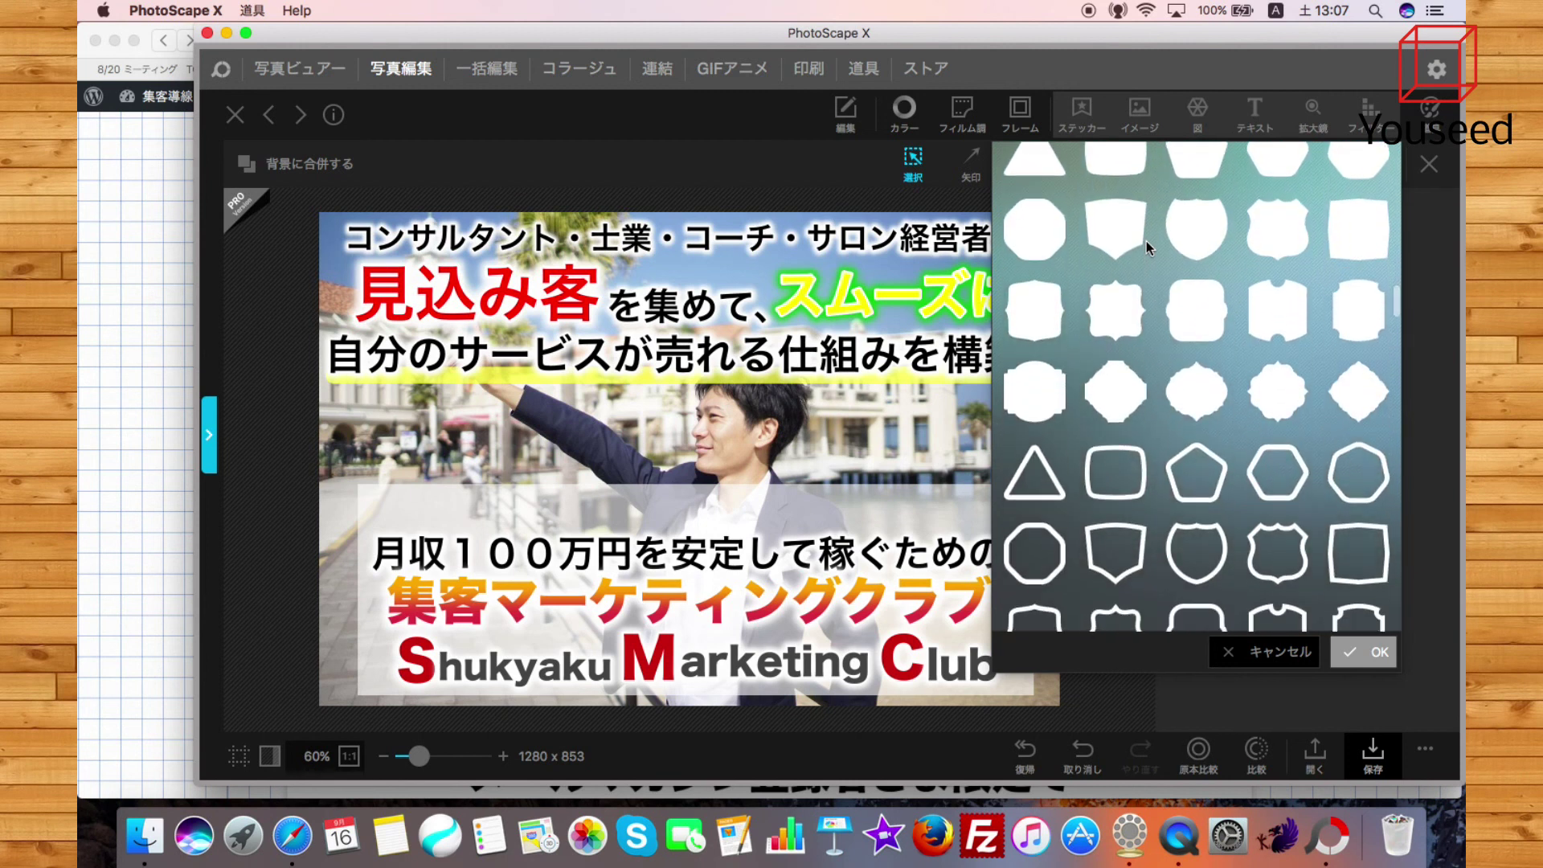
{"action": "scroll", "coordinate": [1146, 240], "scroll_direction": "down", "scroll_amount": 10}
{"action": "scroll", "coordinate": [1146, 240], "scroll_direction": "down", "scroll_amount": 10}
{"action": "scroll", "coordinate": [1146, 239], "scroll_direction": "down", "scroll_amount": 12}
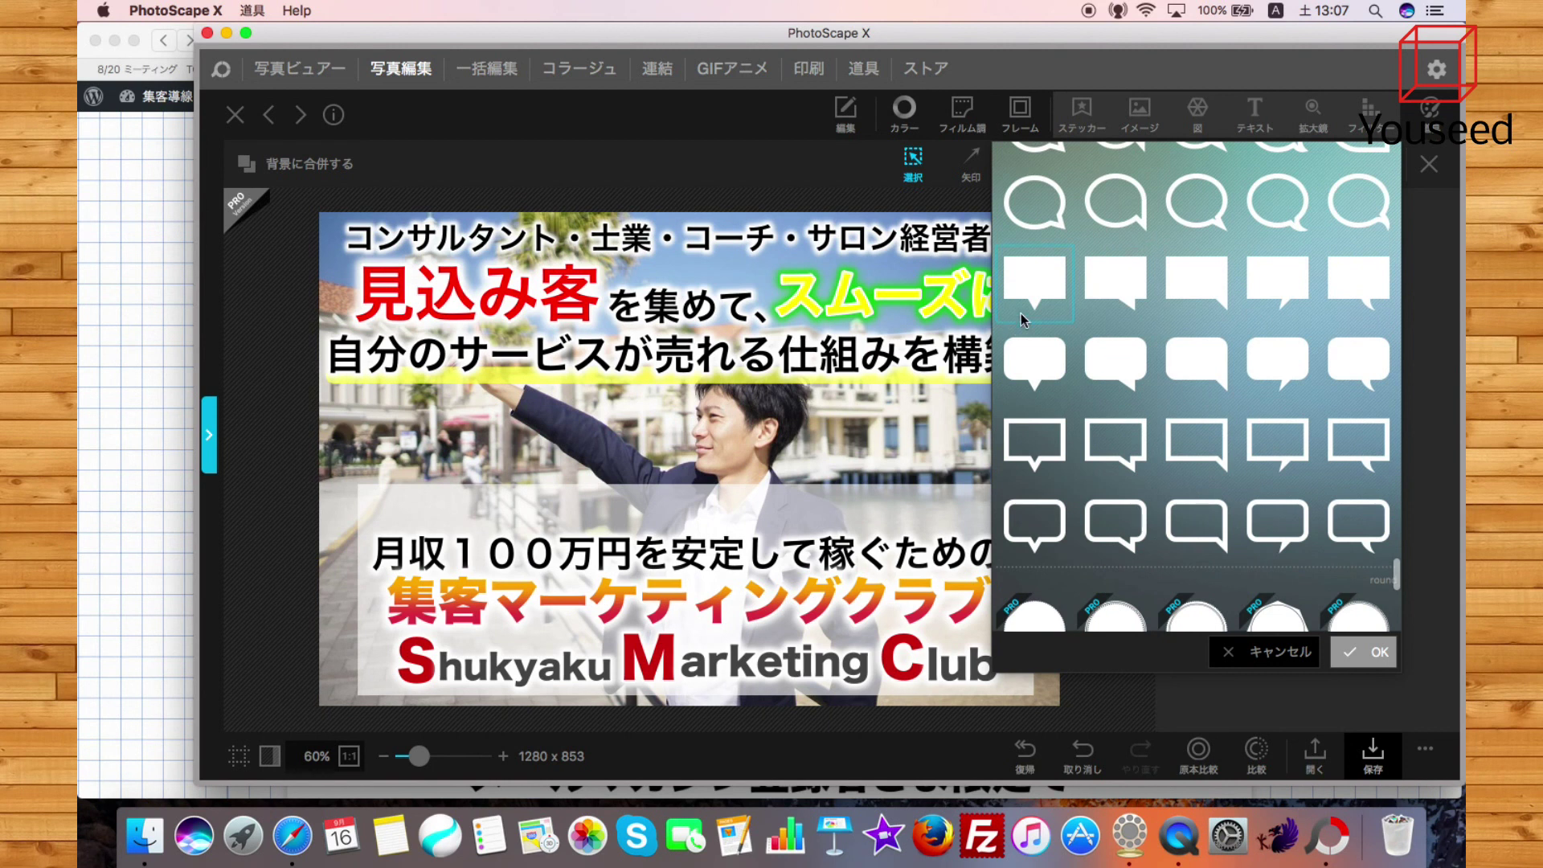
{"action": "left_click", "coordinate": [1026, 293]}
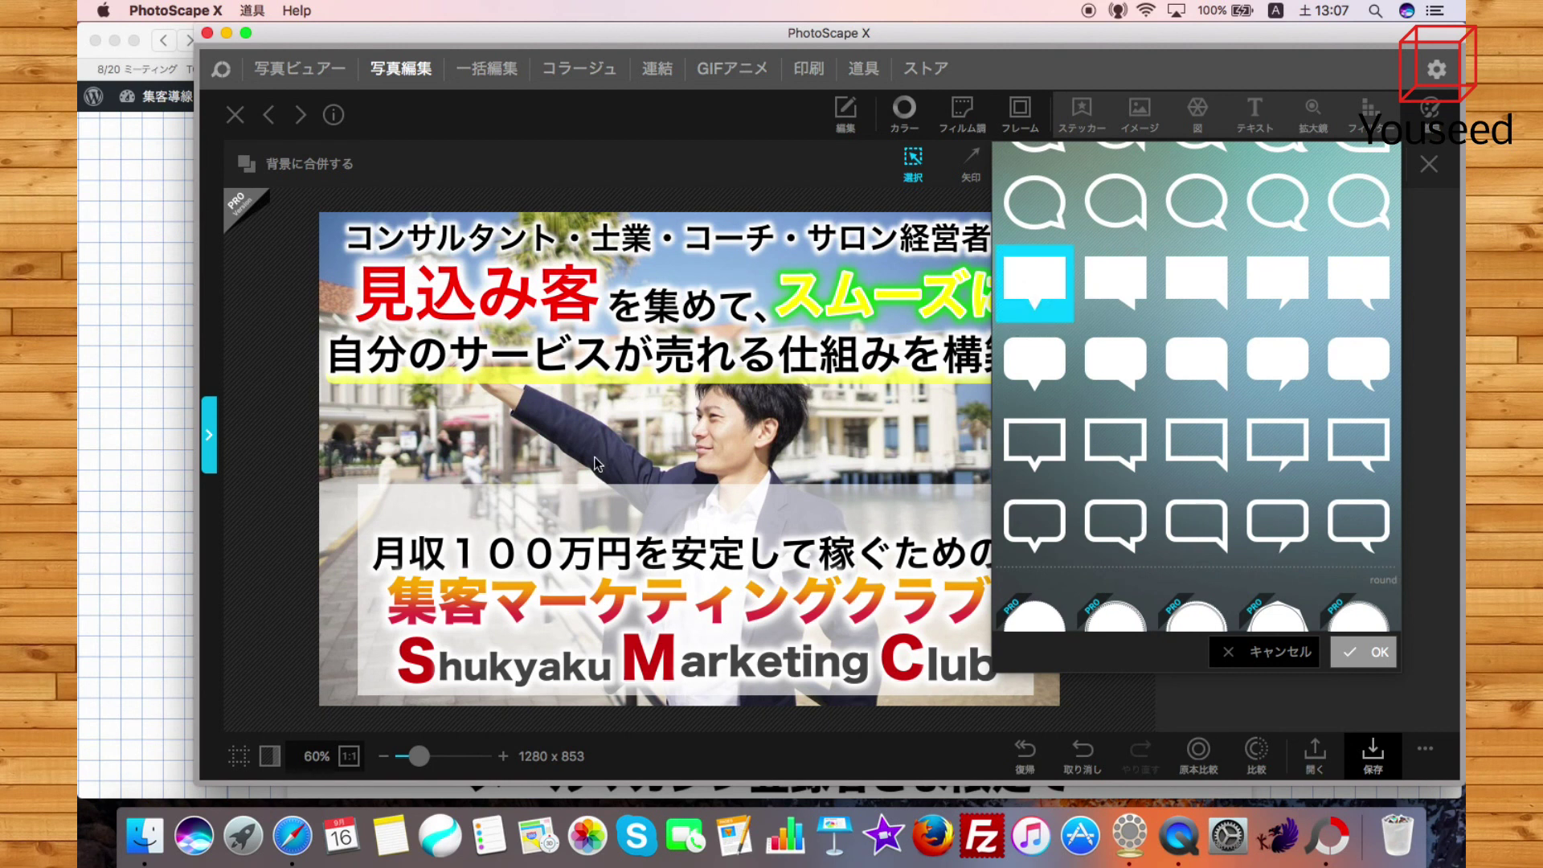
{"action": "double_click", "coordinate": [1036, 283]}
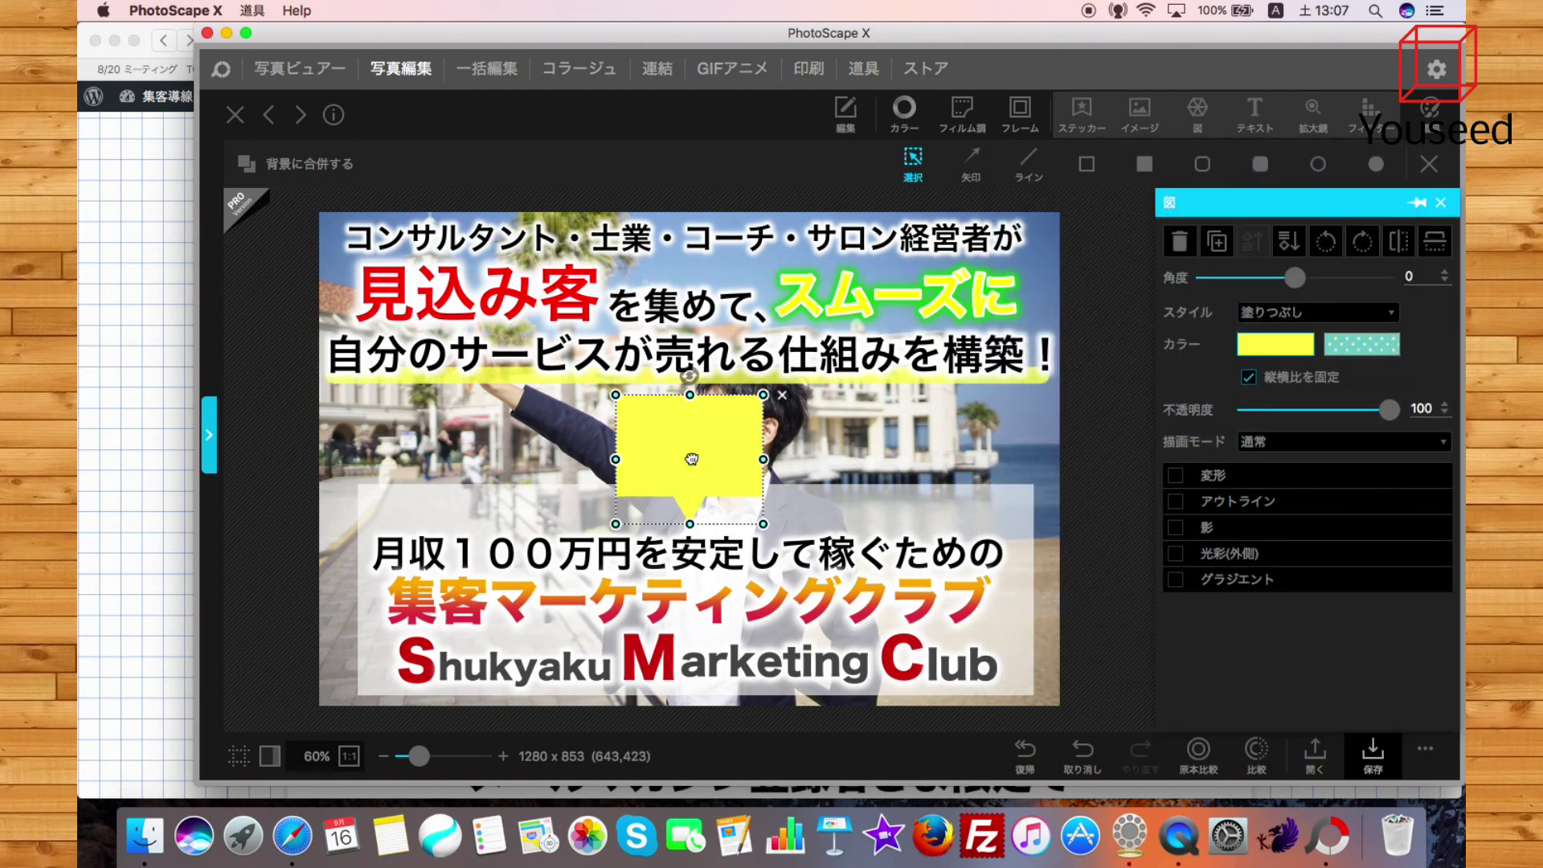
Unlock the speech bubble's proportions, stretch it into a wide, flat banner and place it above the 月収１００万円 line
{"action": "left_click_drag", "start_coordinate": [680, 503], "coordinate": [606, 536]}
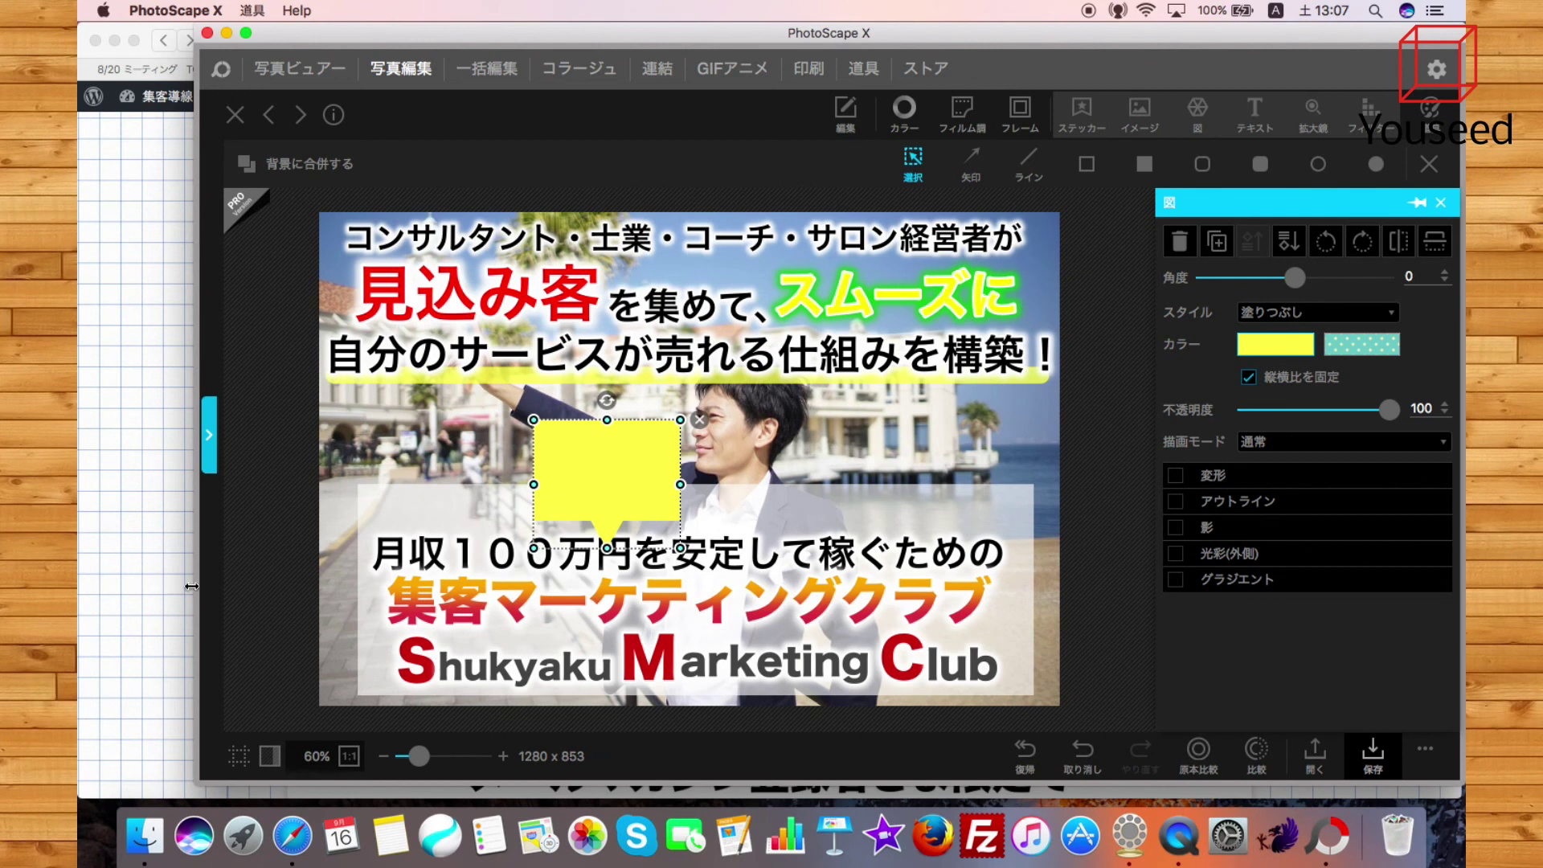
{"action": "left_click_drag", "start_coordinate": [676, 418], "coordinate": [682, 515]}
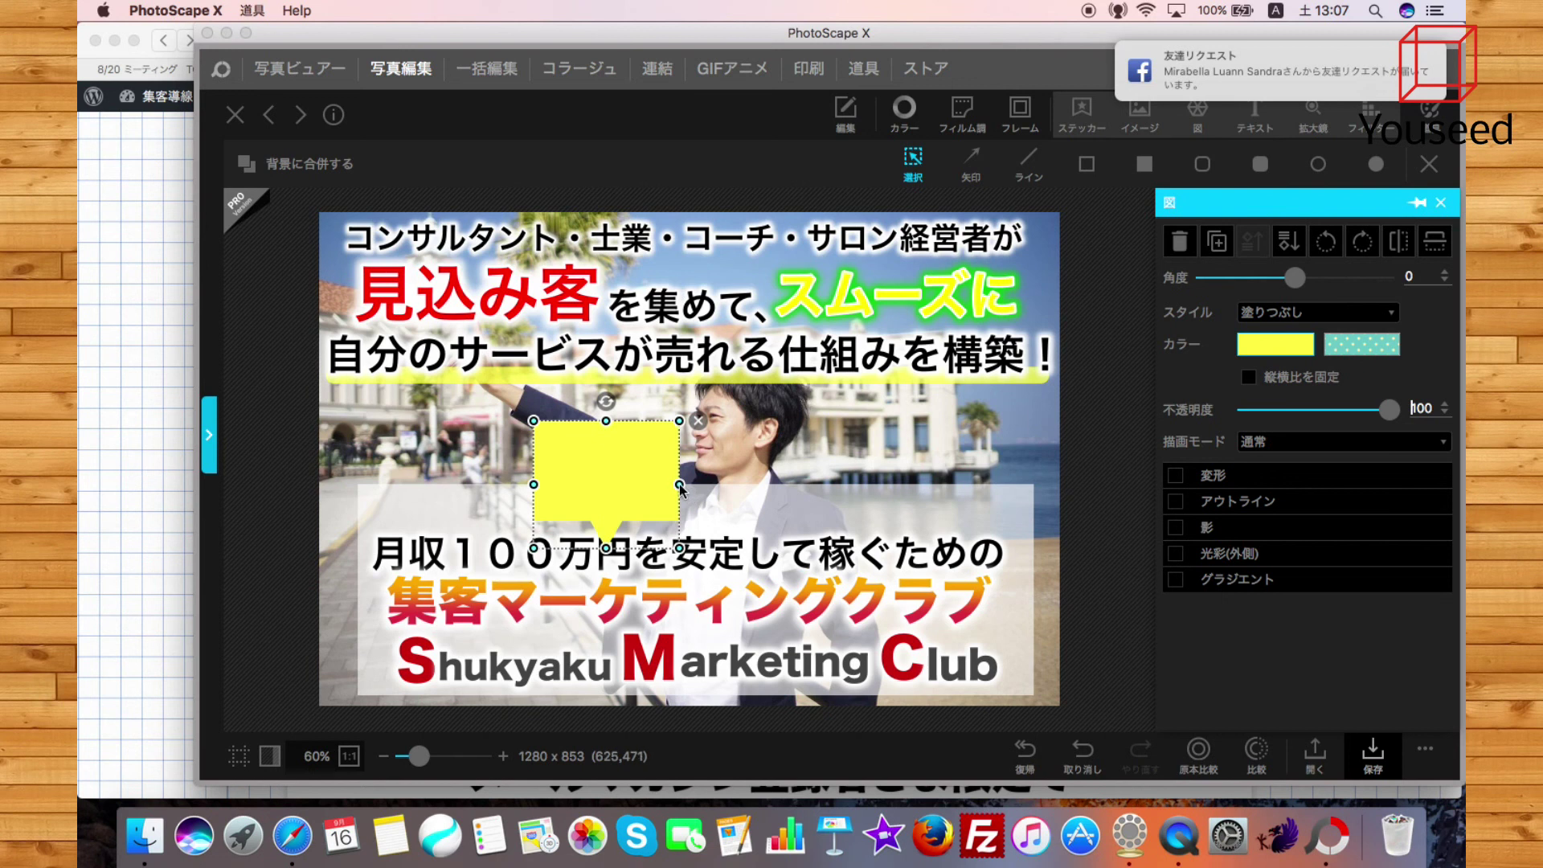
{"action": "left_click_drag", "start_coordinate": [679, 486], "coordinate": [969, 484]}
{"action": "left_click_drag", "start_coordinate": [751, 422], "coordinate": [722, 491]}
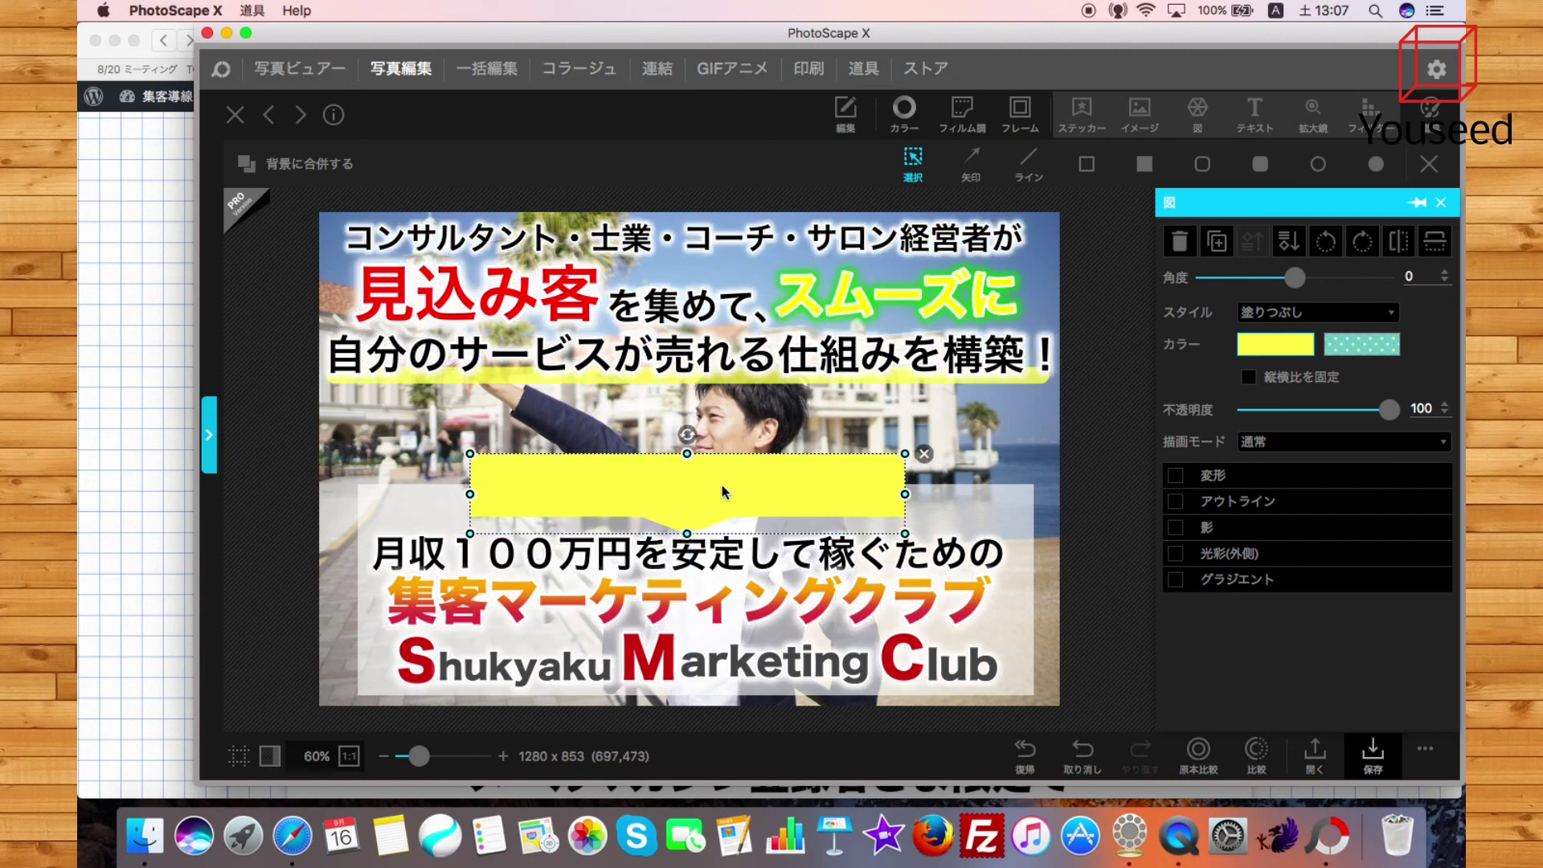
Lower the upper edge of the translucent white panel and shift the yellow banner slightly down
{"action": "left_click", "coordinate": [987, 452]}
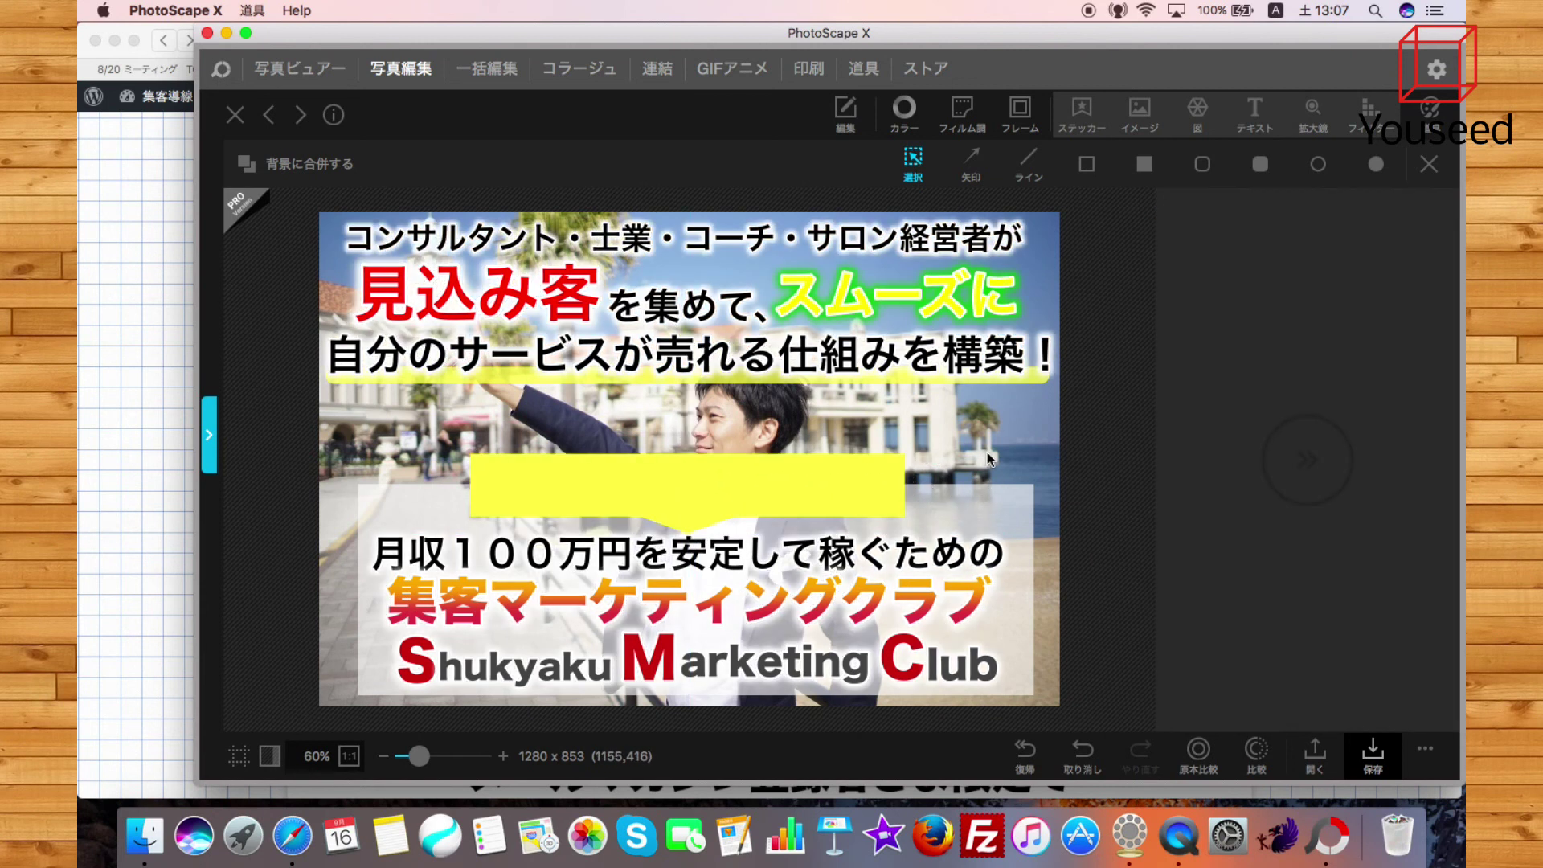
{"action": "left_click", "coordinate": [990, 505]}
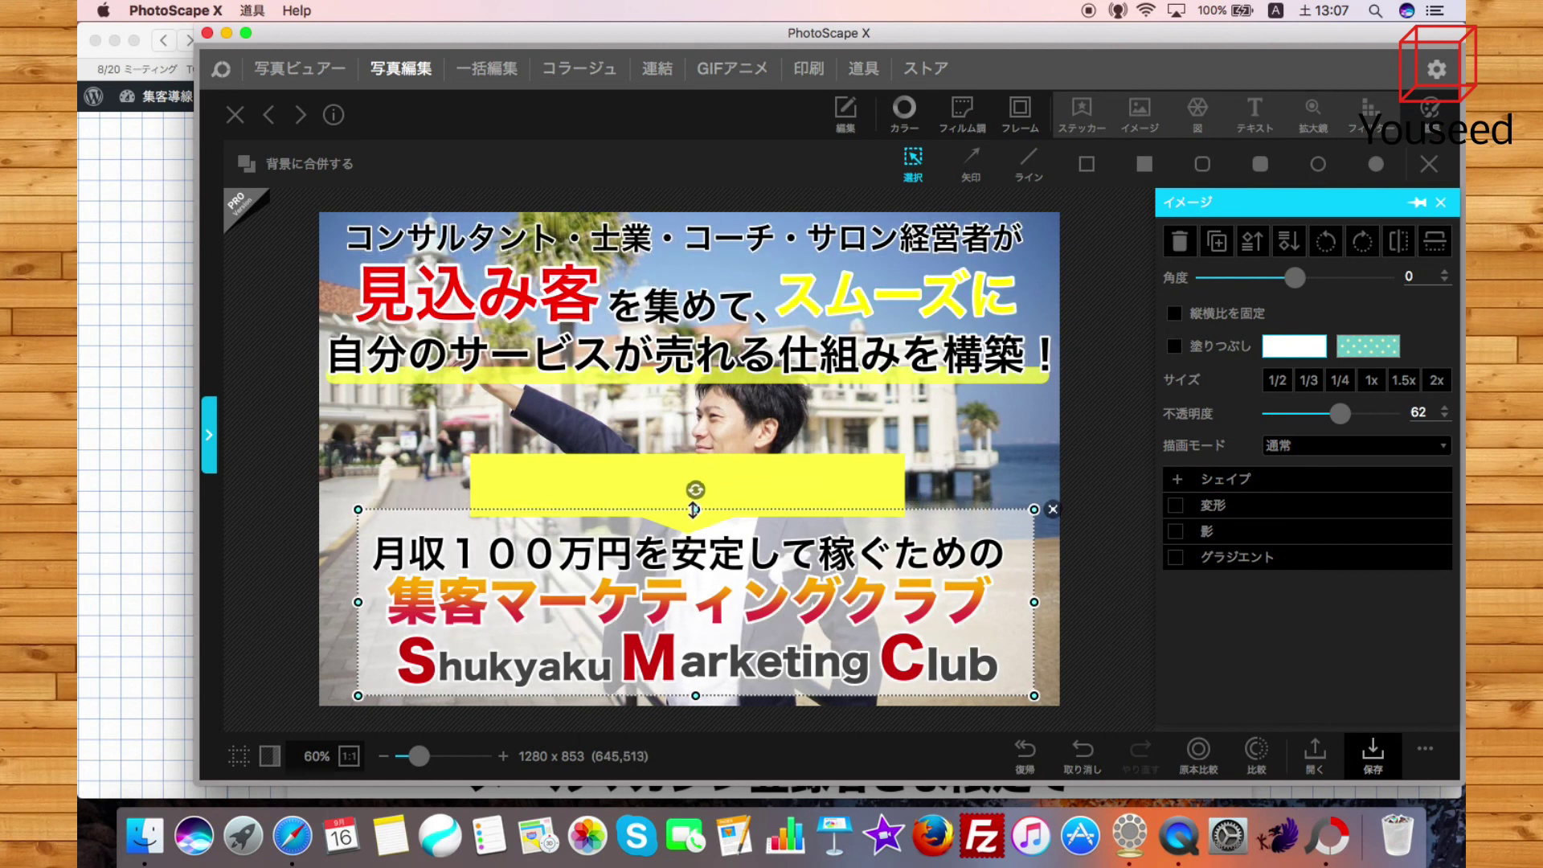
{"action": "left_click_drag", "start_coordinate": [757, 486], "coordinate": [755, 490]}
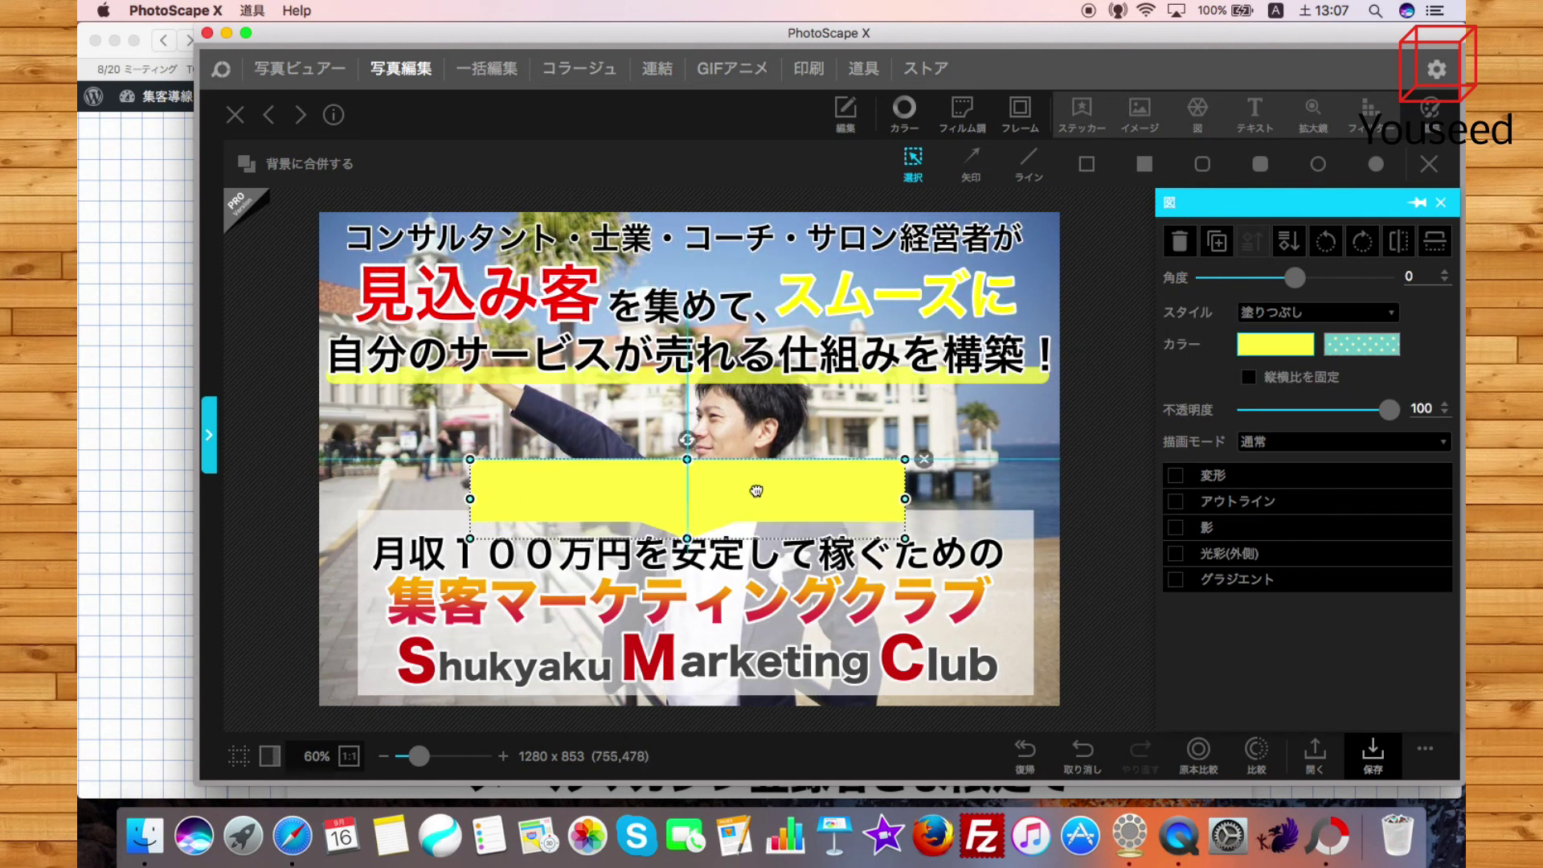
Shrink the 月収１００万円を安定して稼ぐための line and centre it together with the gradient title below it
{"action": "left_click", "coordinate": [991, 555]}
{"action": "left_click_drag", "start_coordinate": [1008, 535], "coordinate": [946, 568]}
{"action": "left_click_drag", "start_coordinate": [888, 565], "coordinate": [919, 566]}
{"action": "mouse_move", "coordinate": [873, 621]}
{"action": "left_mouse_down"}
{"action": "mouse_move", "coordinate": [859, 622]}
{"action": "mouse_move", "coordinate": [875, 622]}
{"action": "left_mouse_up"}
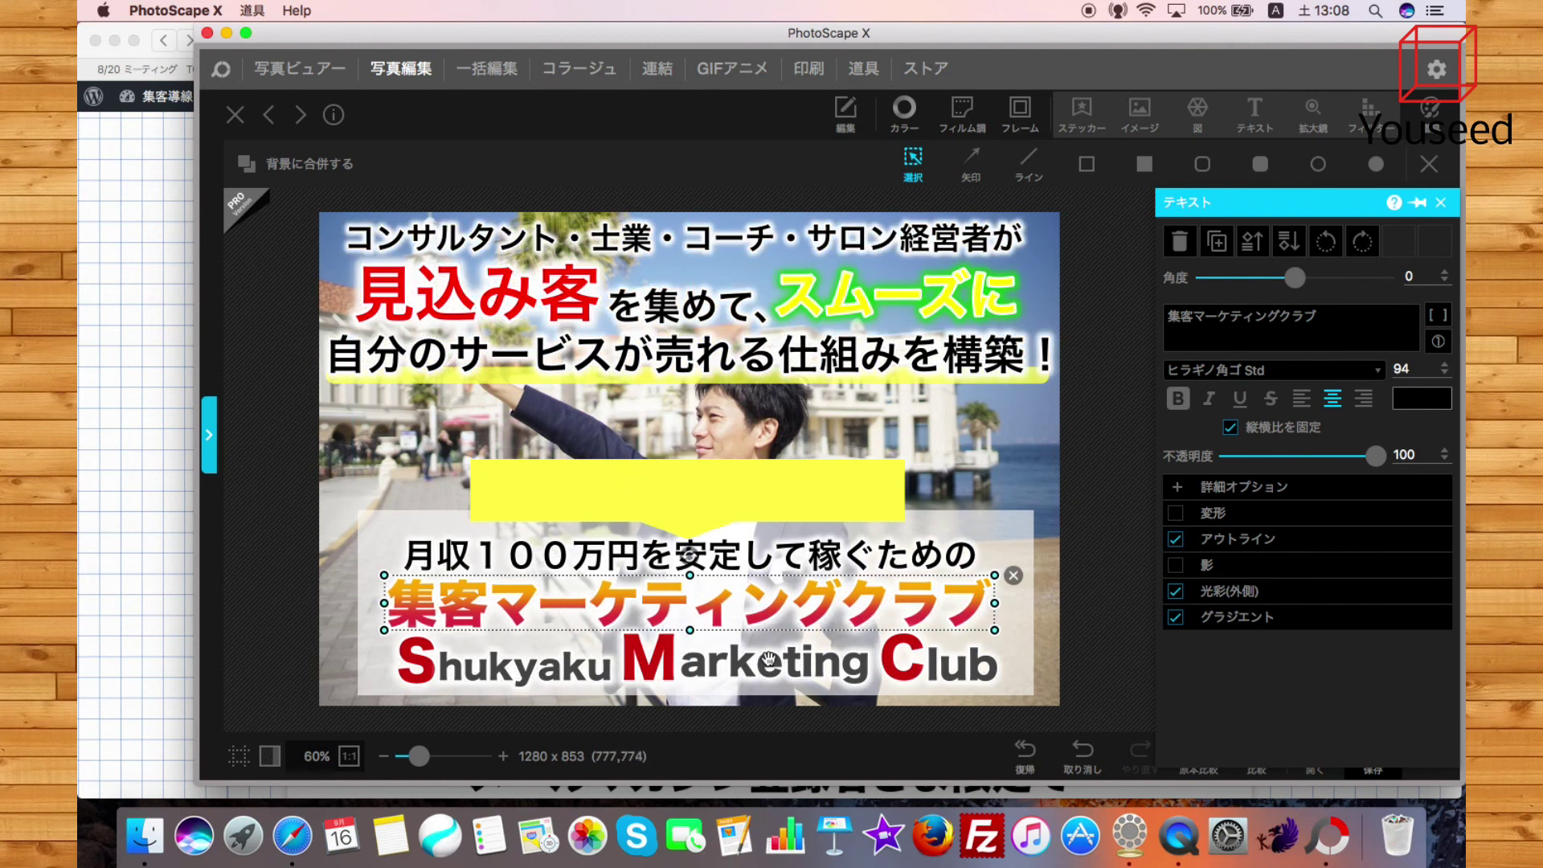
{"action": "left_click_drag", "start_coordinate": [776, 614], "coordinate": [766, 607]}
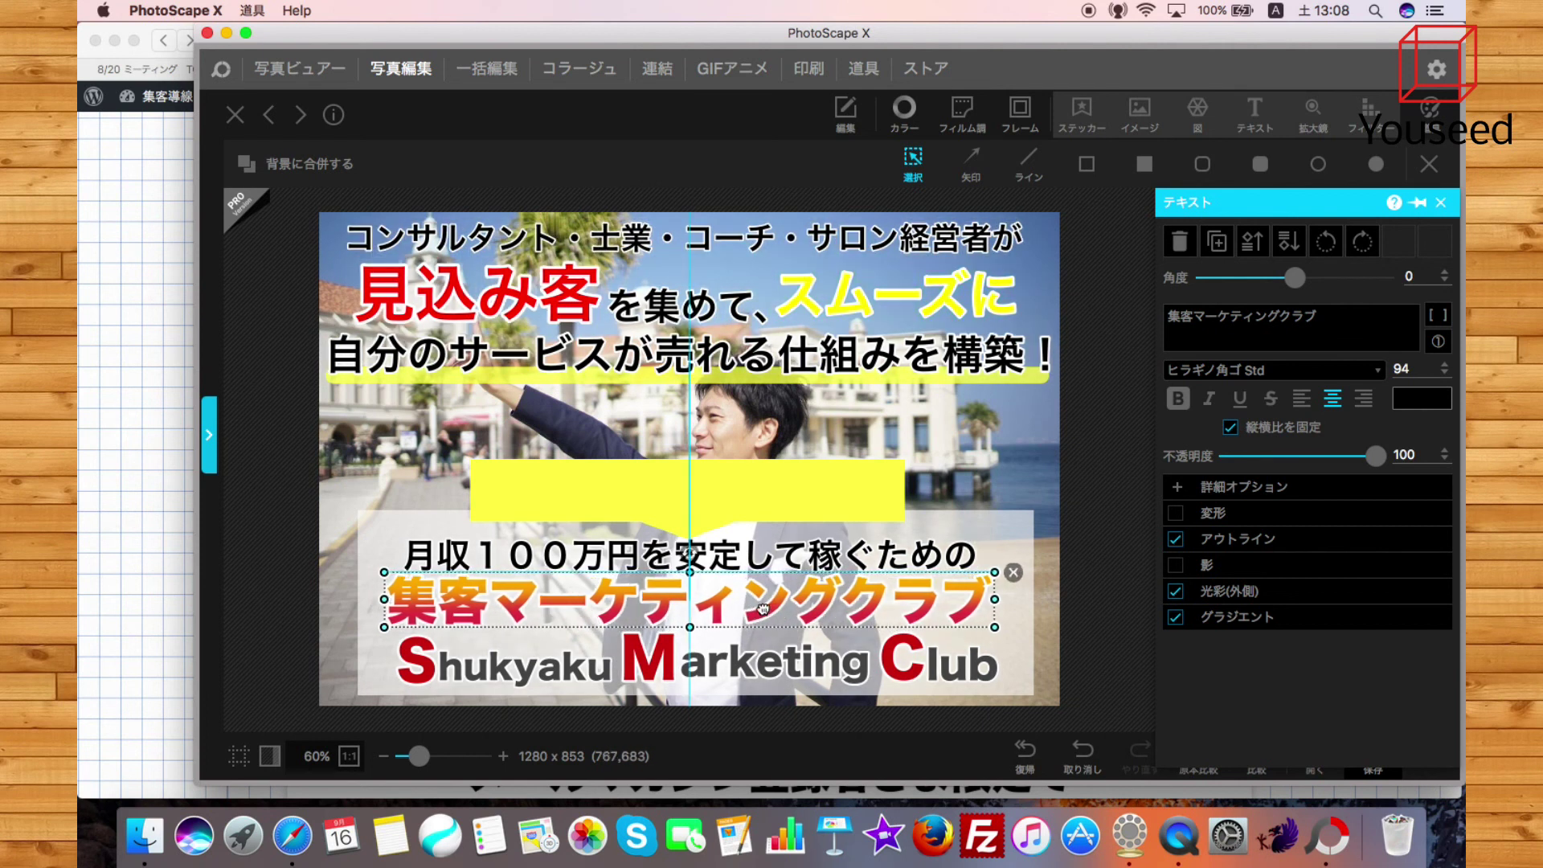
Nudge the yellow banner slightly further down and change its fill colour to red
{"action": "left_click", "coordinate": [874, 492]}
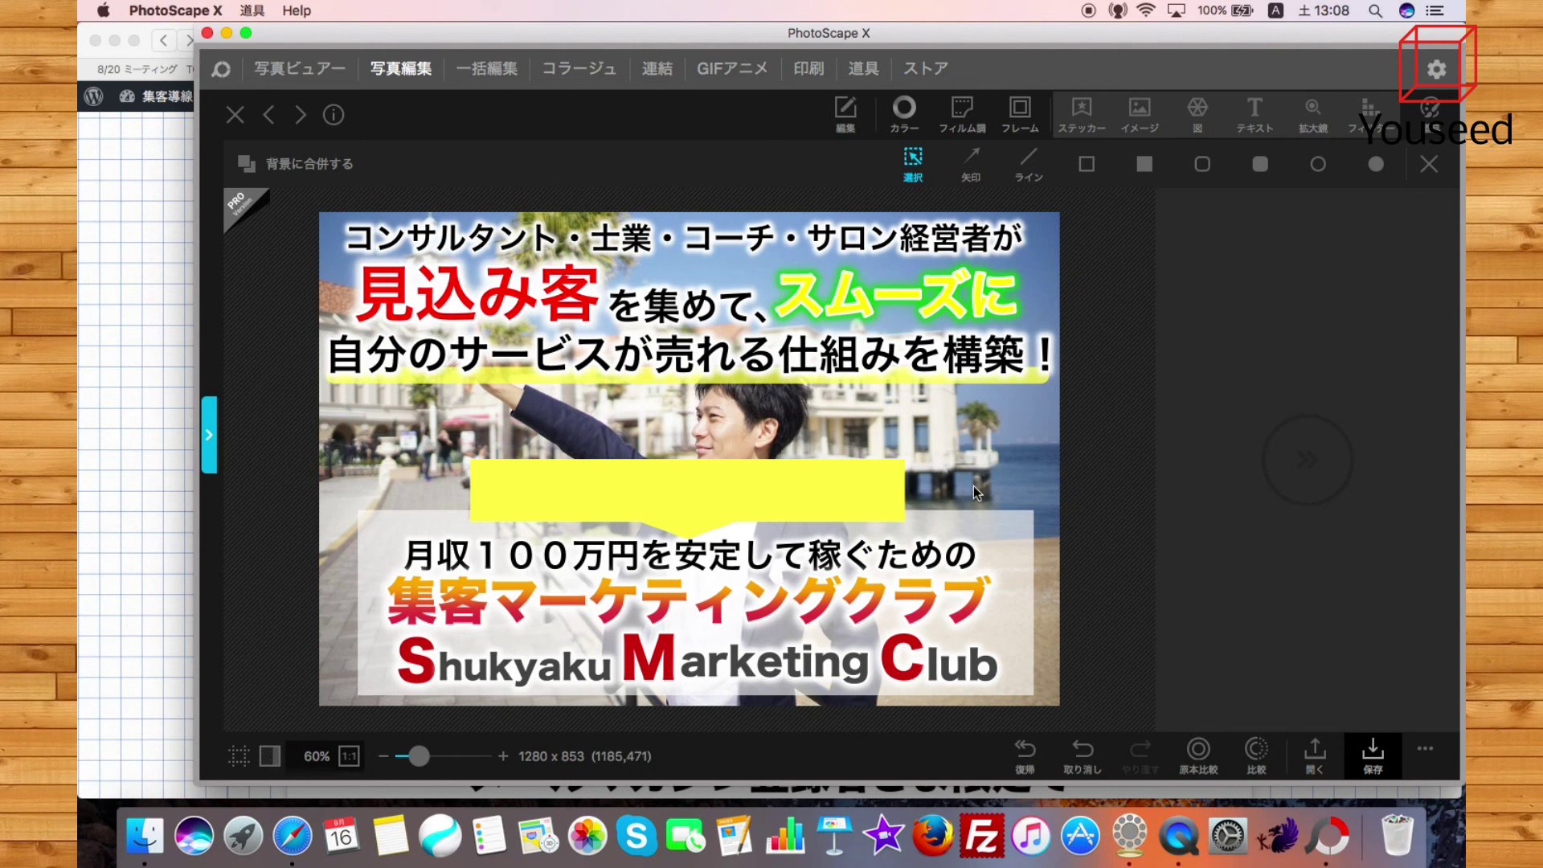
{"action": "left_click_drag", "start_coordinate": [878, 488], "coordinate": [878, 494]}
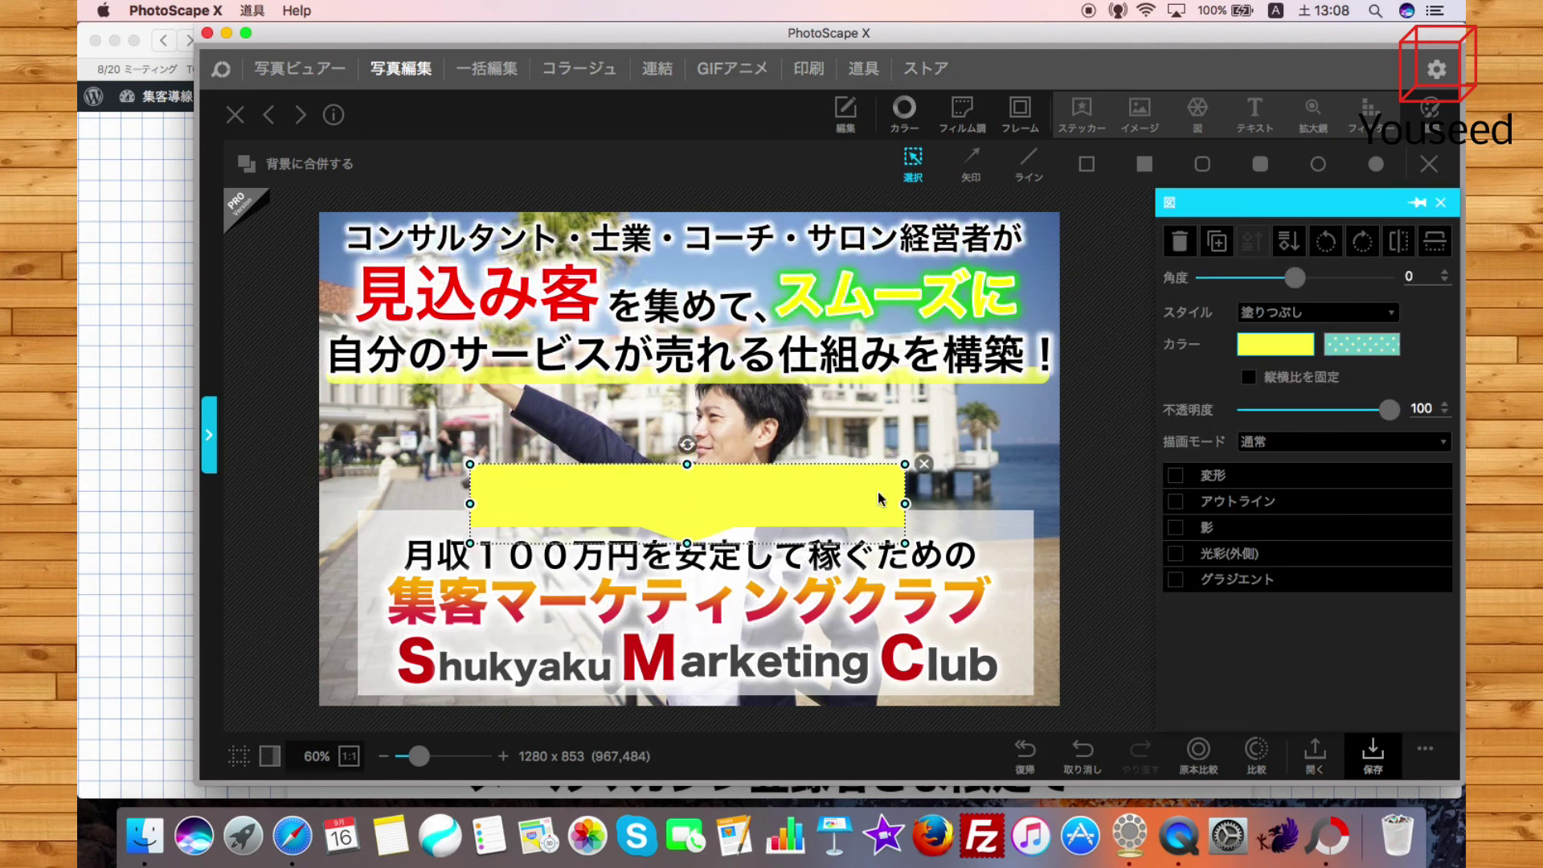
{"action": "left_click", "coordinate": [1290, 355]}
{"action": "left_click", "coordinate": [1103, 450]}
{"action": "left_click", "coordinate": [1103, 452]}
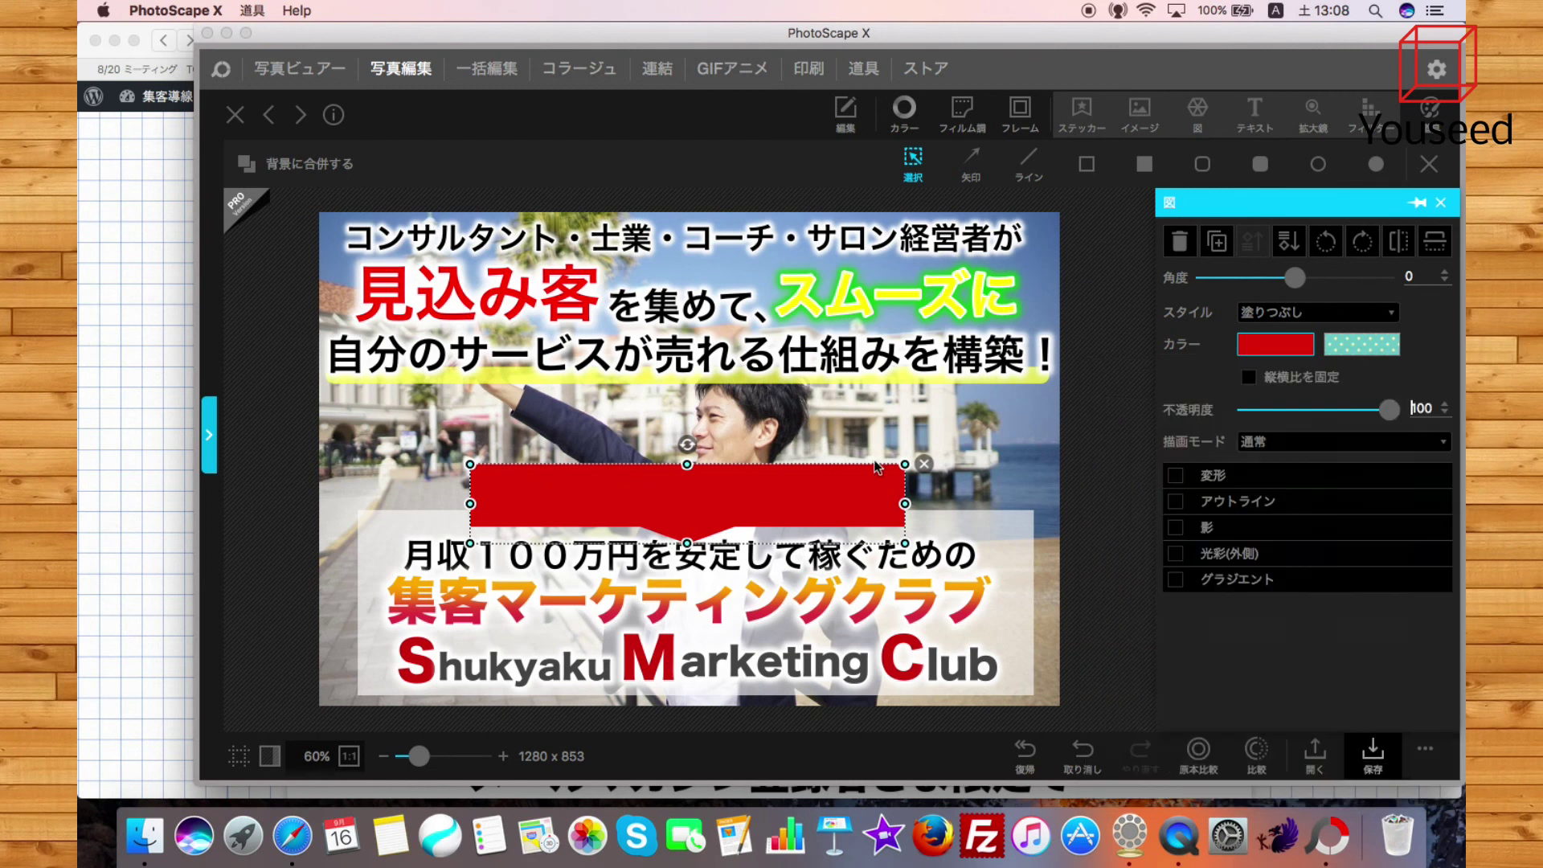
{"action": "left_click", "coordinate": [277, 597]}
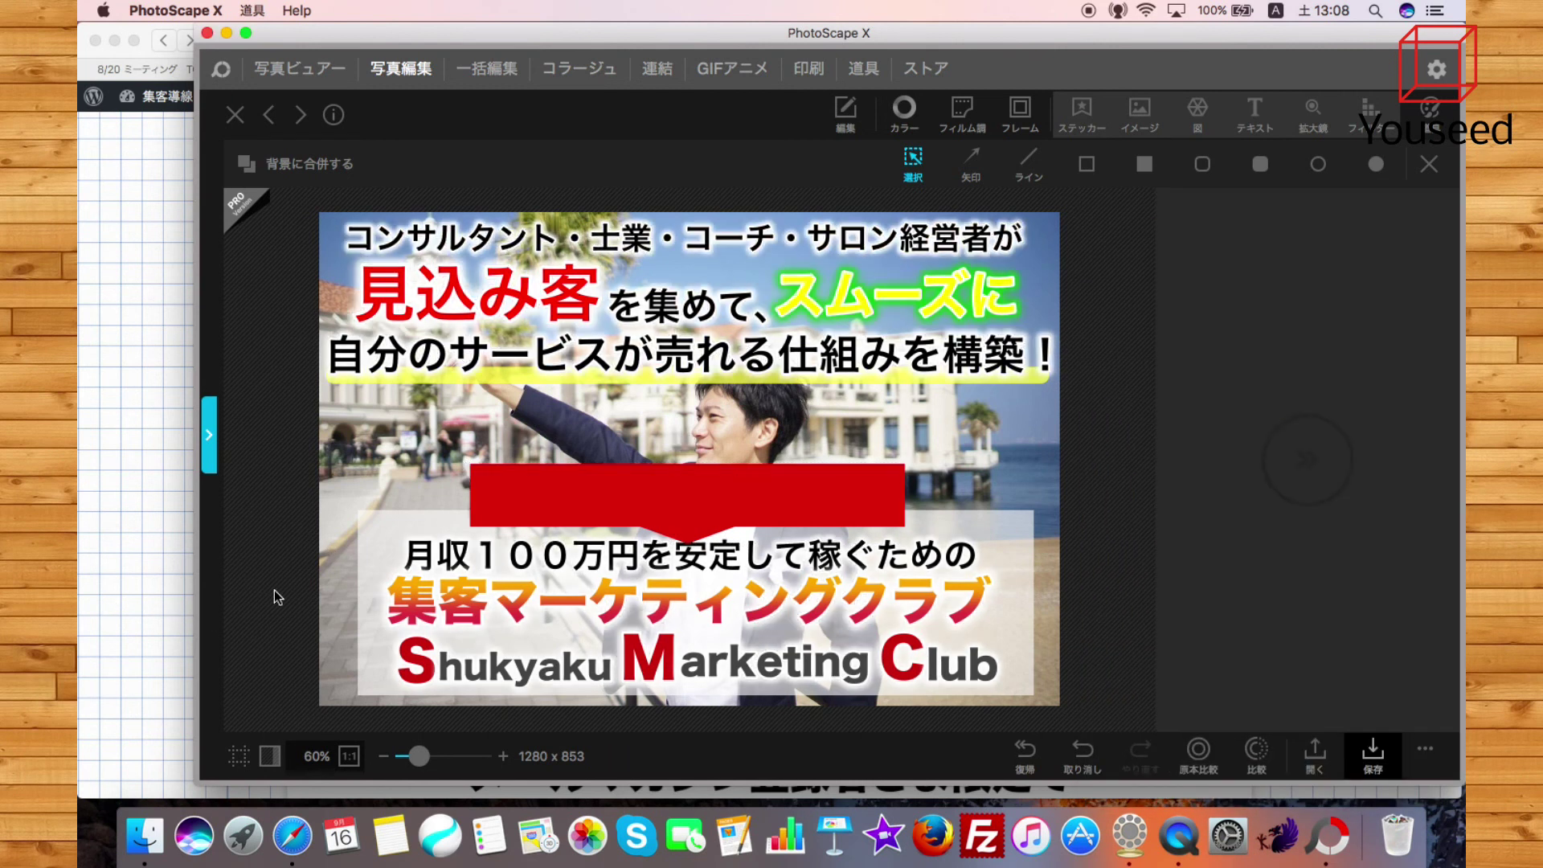
Check the banner wording on the Safari reference page, then add ３ヶ月以内に at size 73 on the red banner in PhotoScape X
{"action": "left_click", "coordinate": [101, 587]}
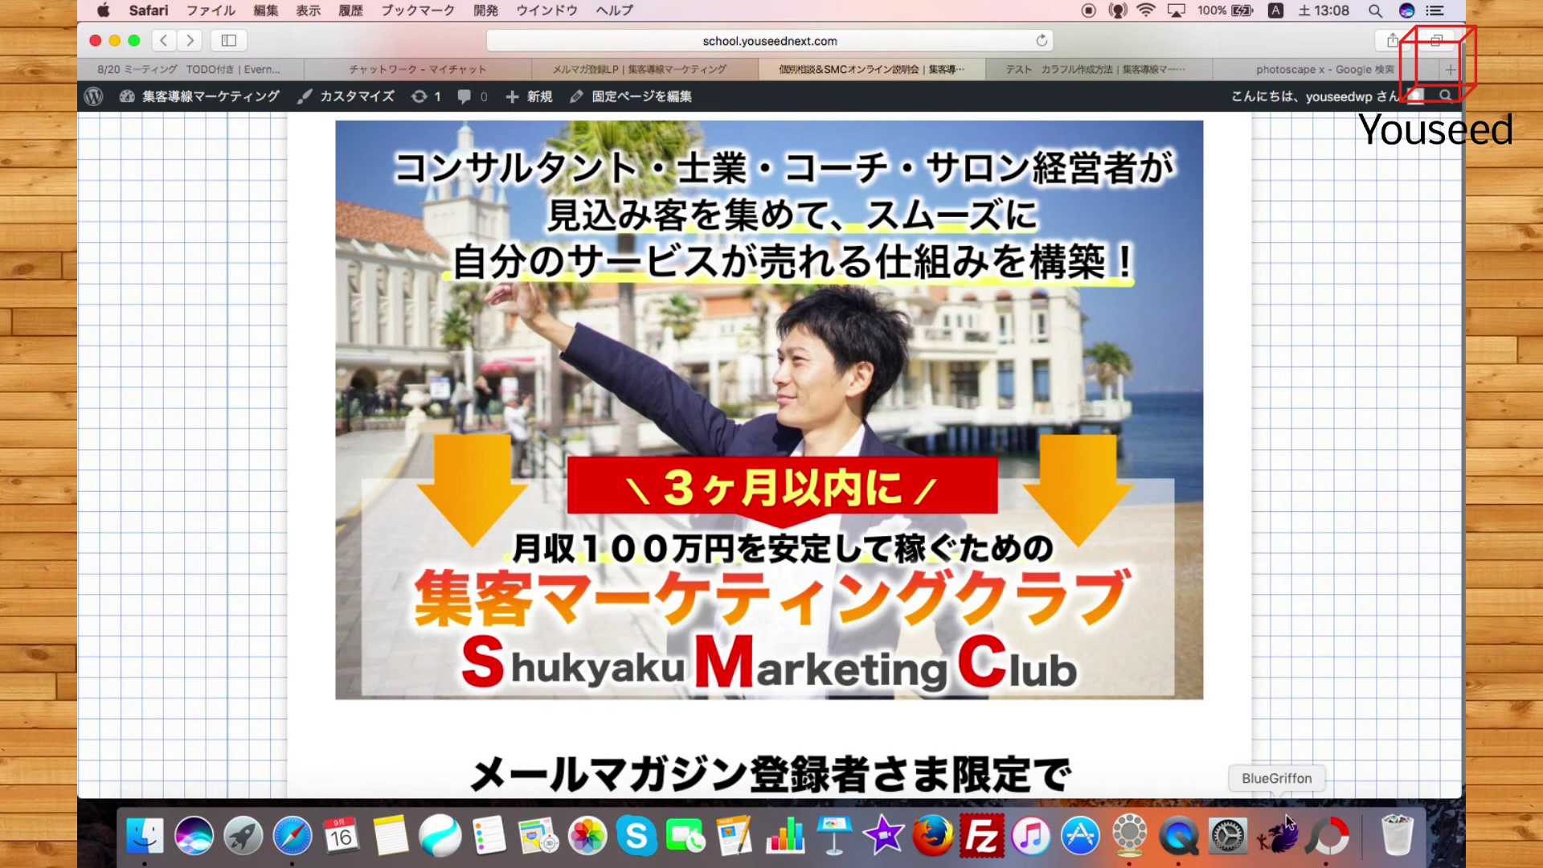
{"action": "left_click", "coordinate": [1321, 857]}
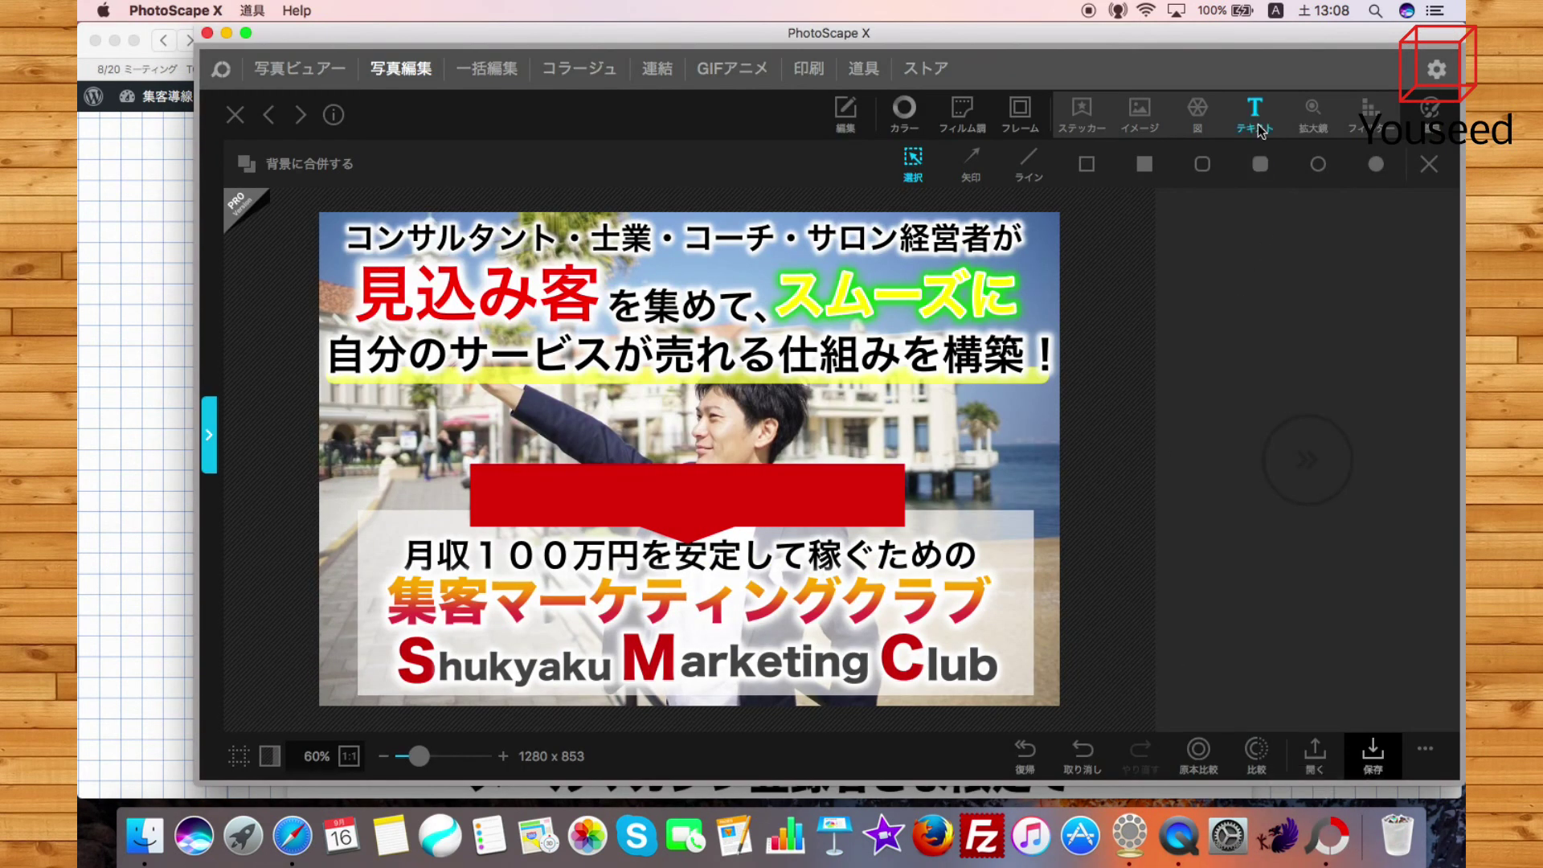
{"action": "left_click", "coordinate": [1260, 129]}
{"action": "double_click", "coordinate": [1171, 321]}
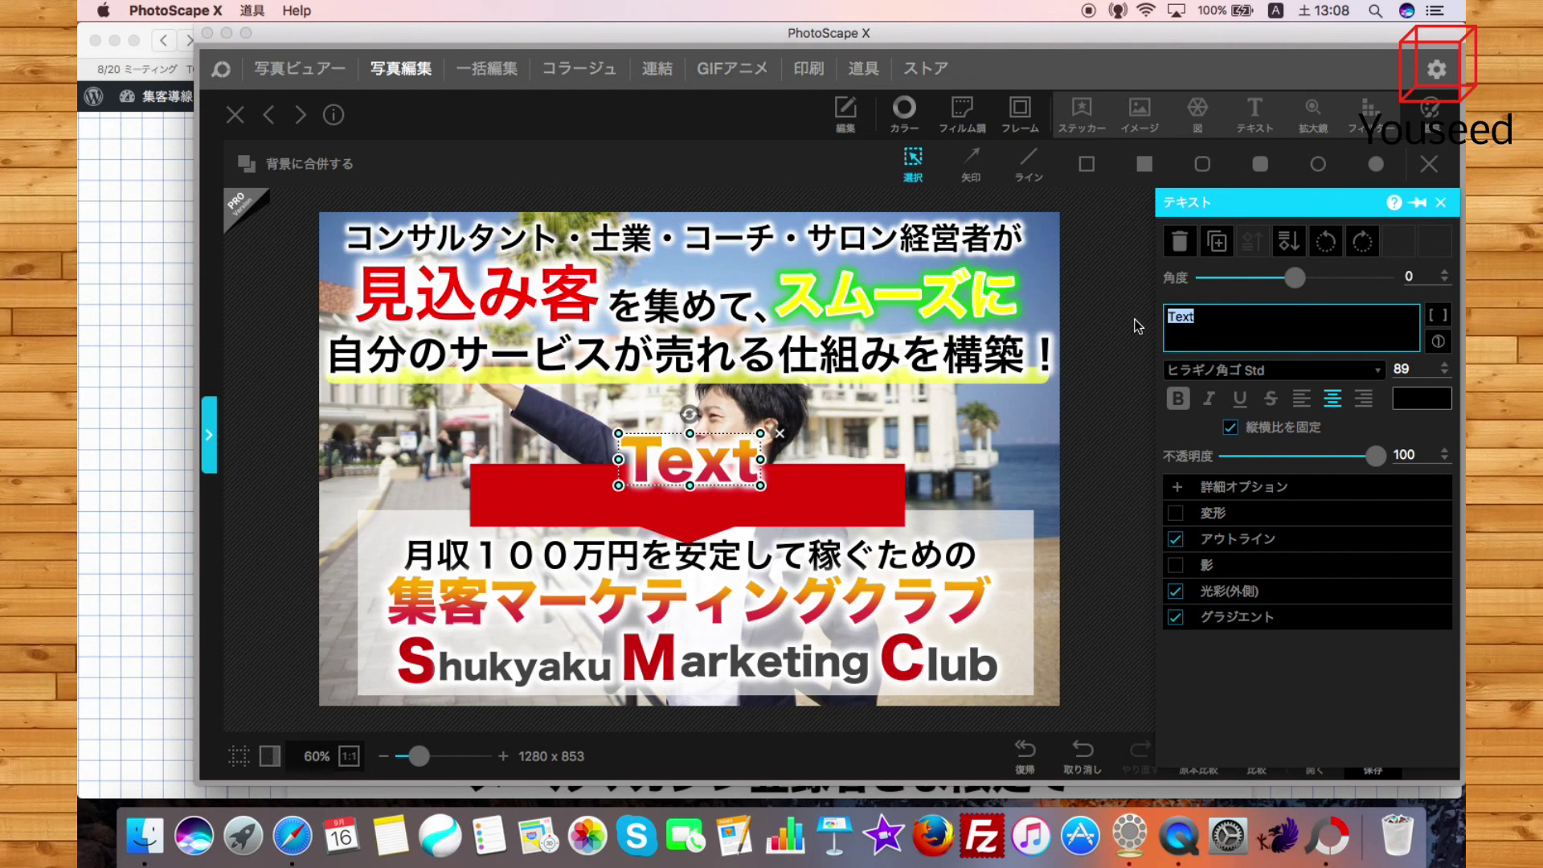
{"action": "key", "text": "BackSpace"}
{"action": "type", "text": "3k"}
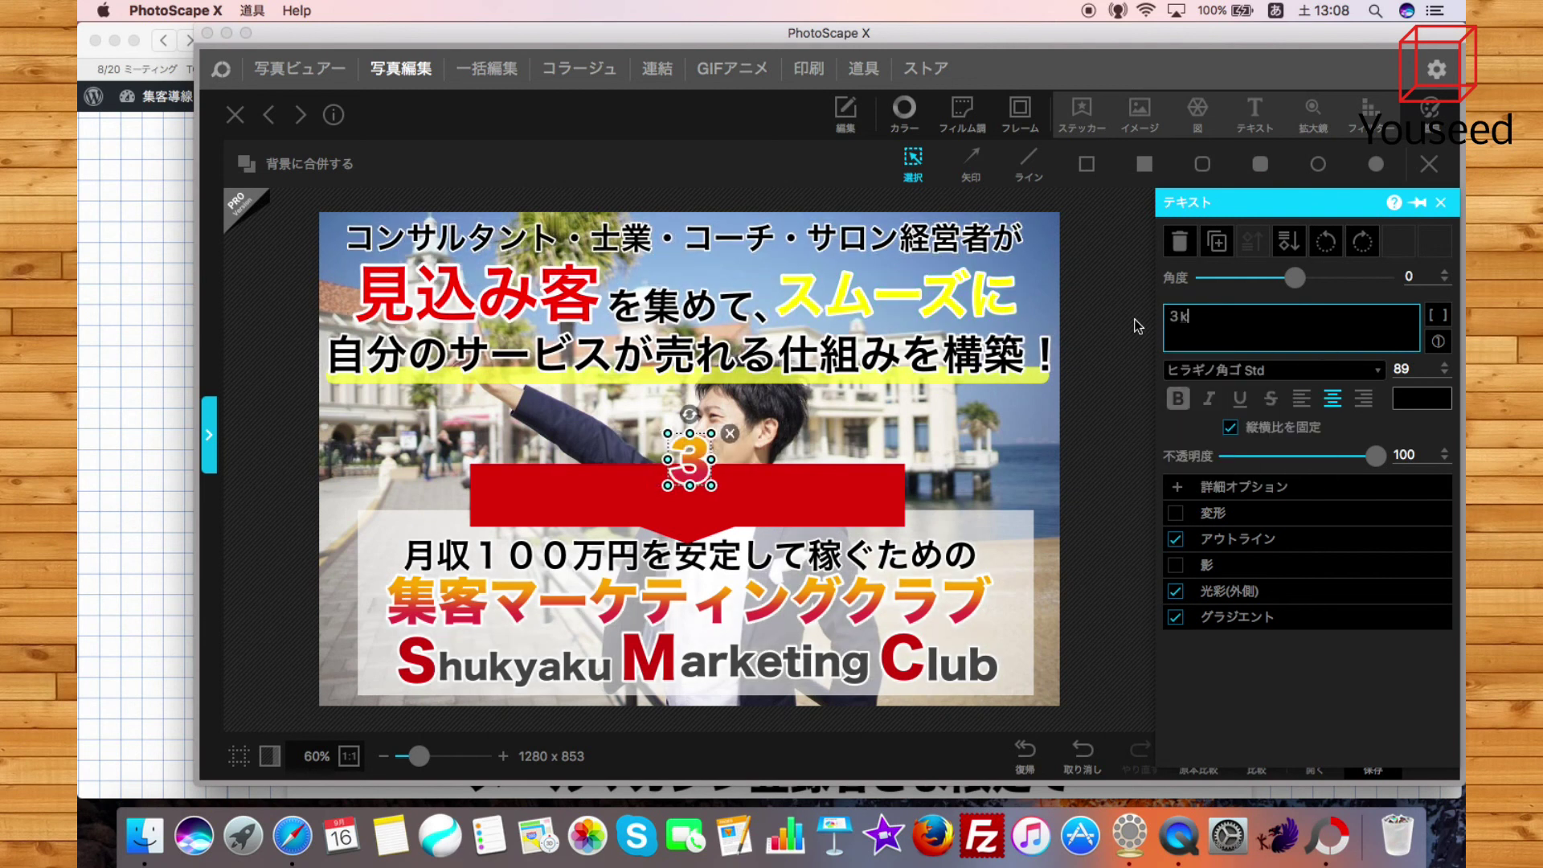
{"action": "type", "text": "getsu"}
{"action": "key", "text": "Return"}
{"action": "type", "text": "inaini"}
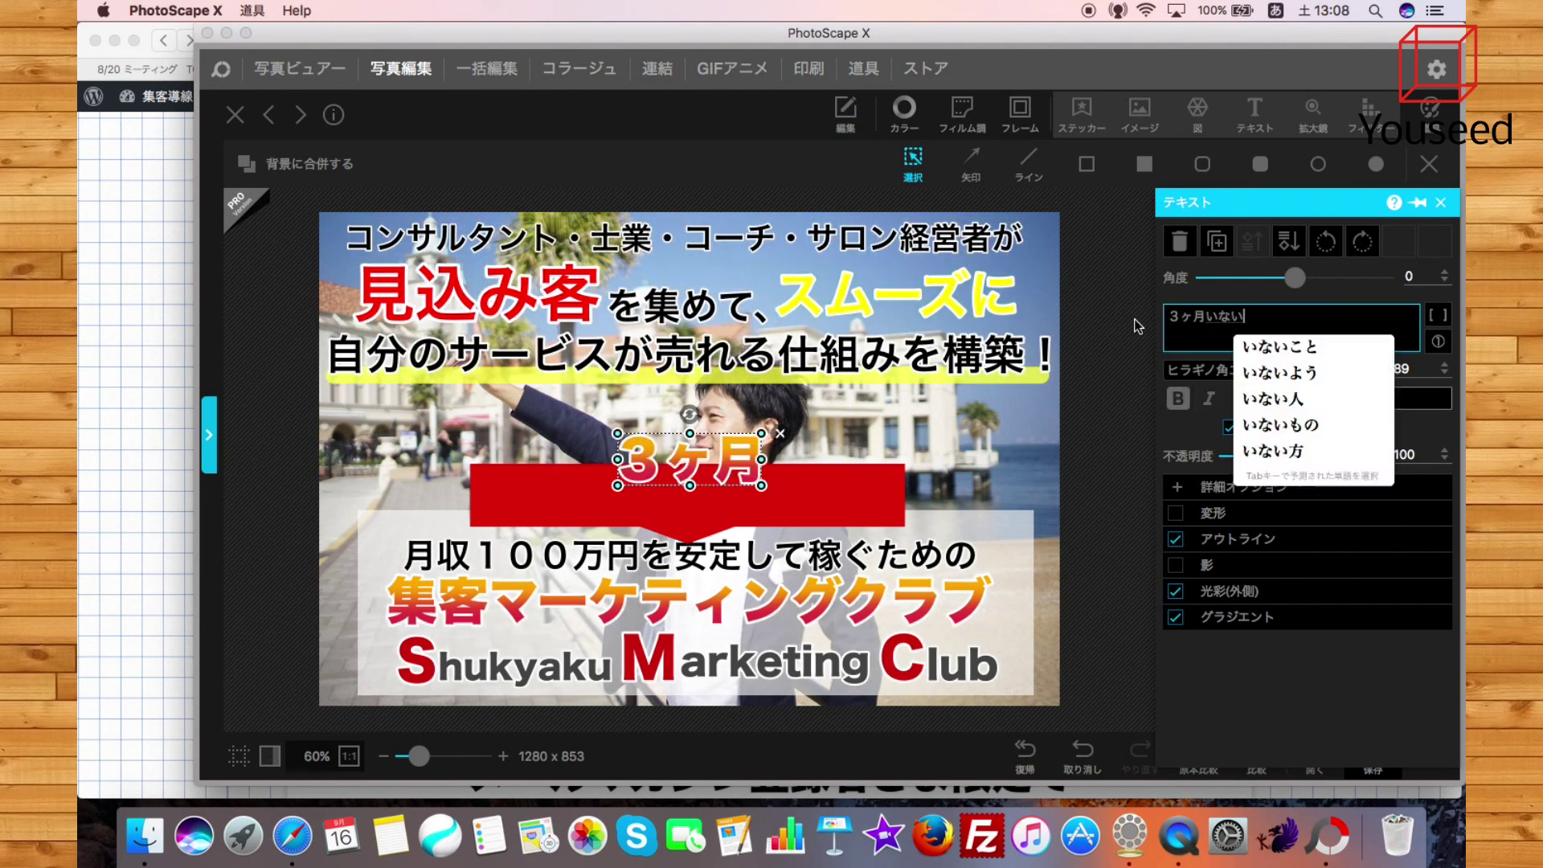
{"action": "key", "text": "Return"}
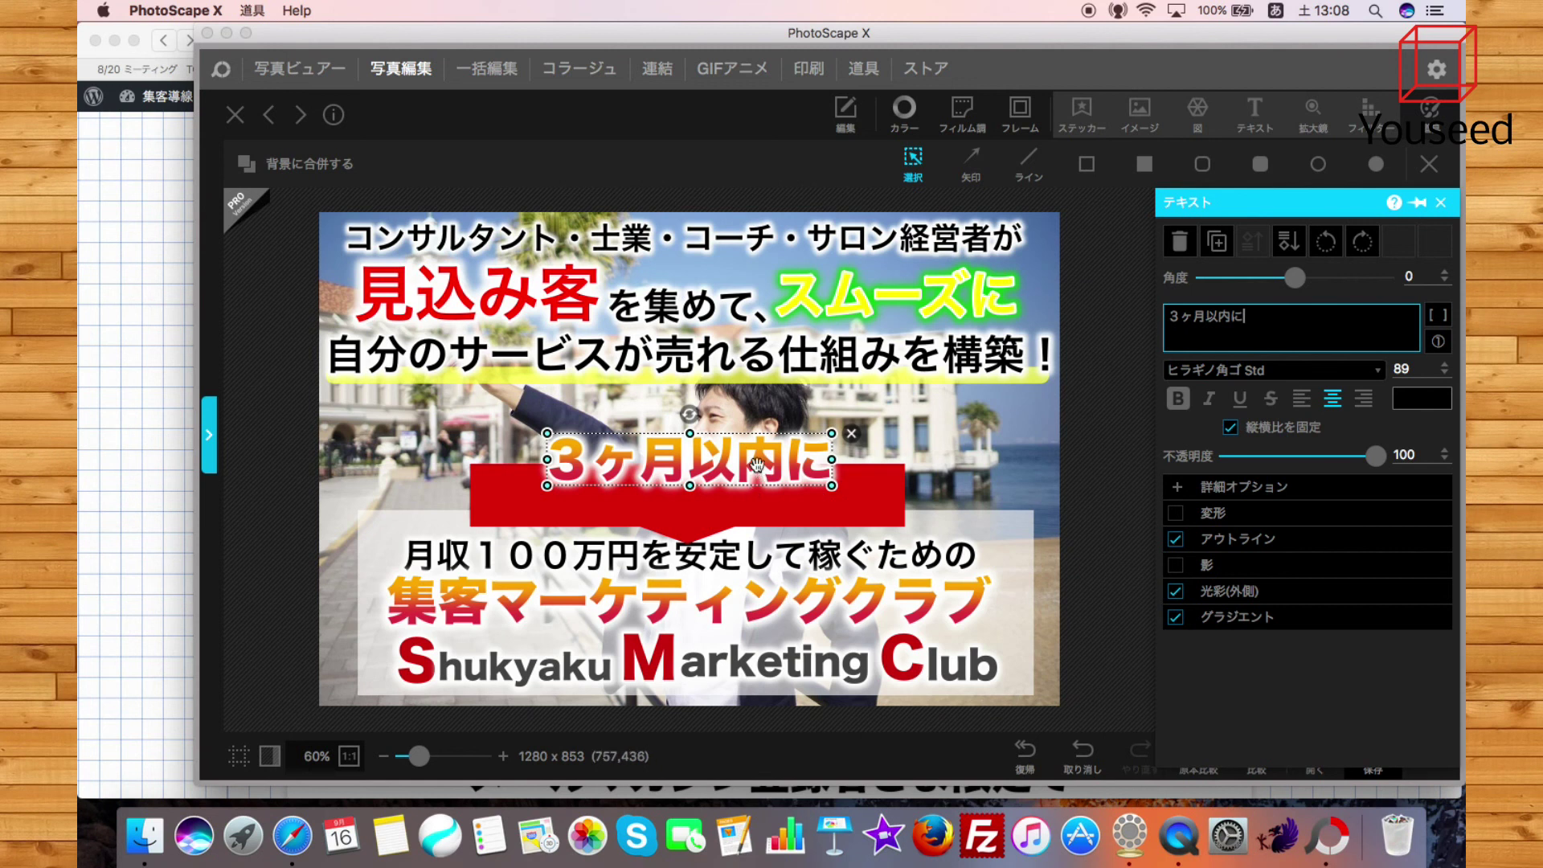
{"action": "left_click_drag", "start_coordinate": [756, 464], "coordinate": [795, 474]}
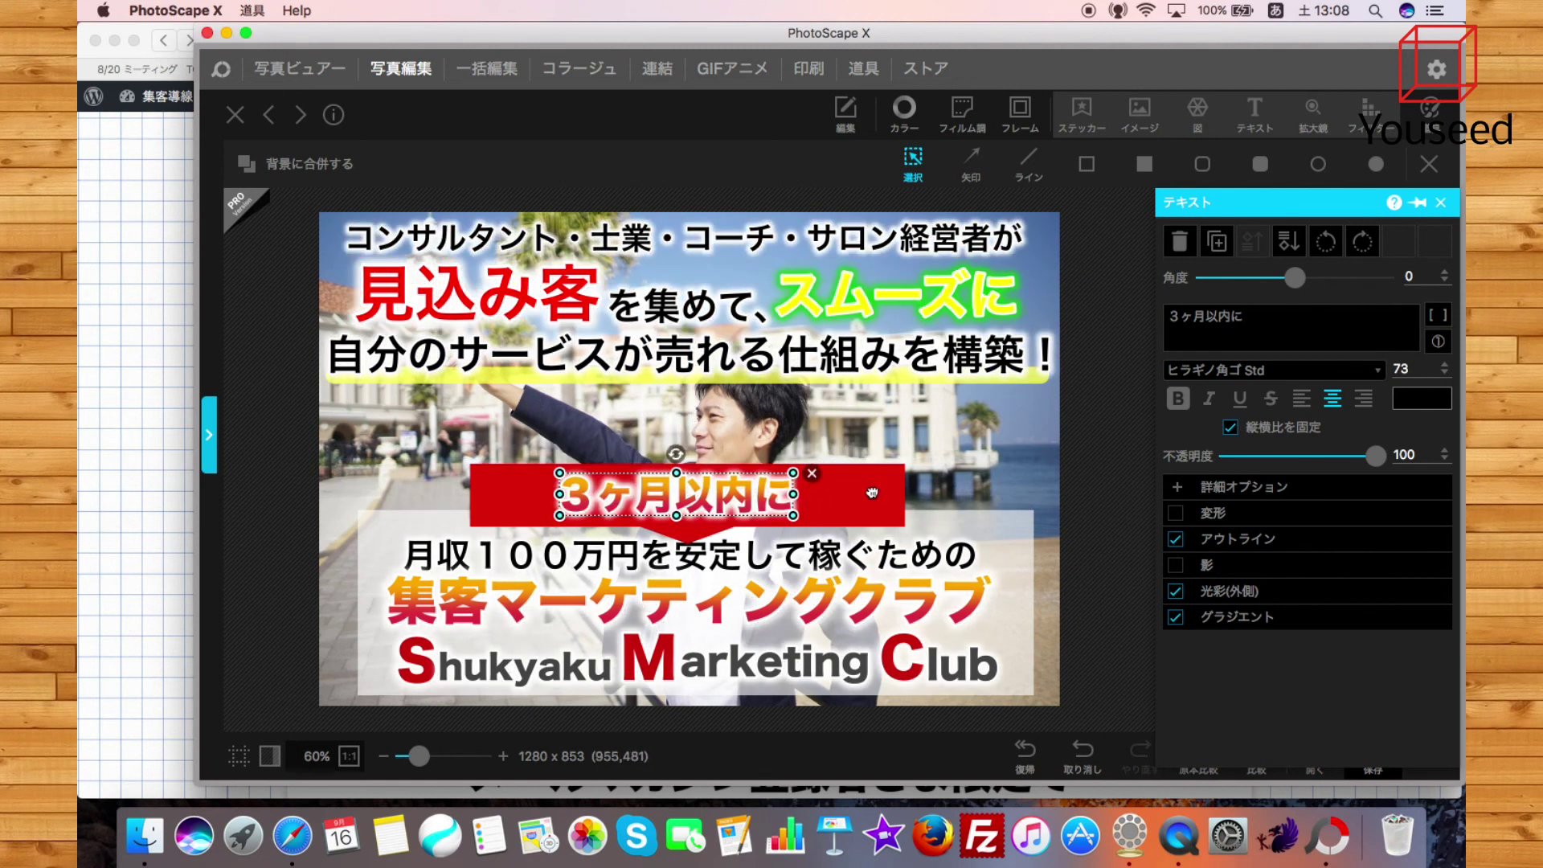
Shift ３ヶ月以内に slightly right, check it against the Safari reference, then remove its outline, outer glow and gradient and colour it bright yellow in PhotoScape X
{"action": "left_click_drag", "start_coordinate": [695, 498], "coordinate": [715, 498]}
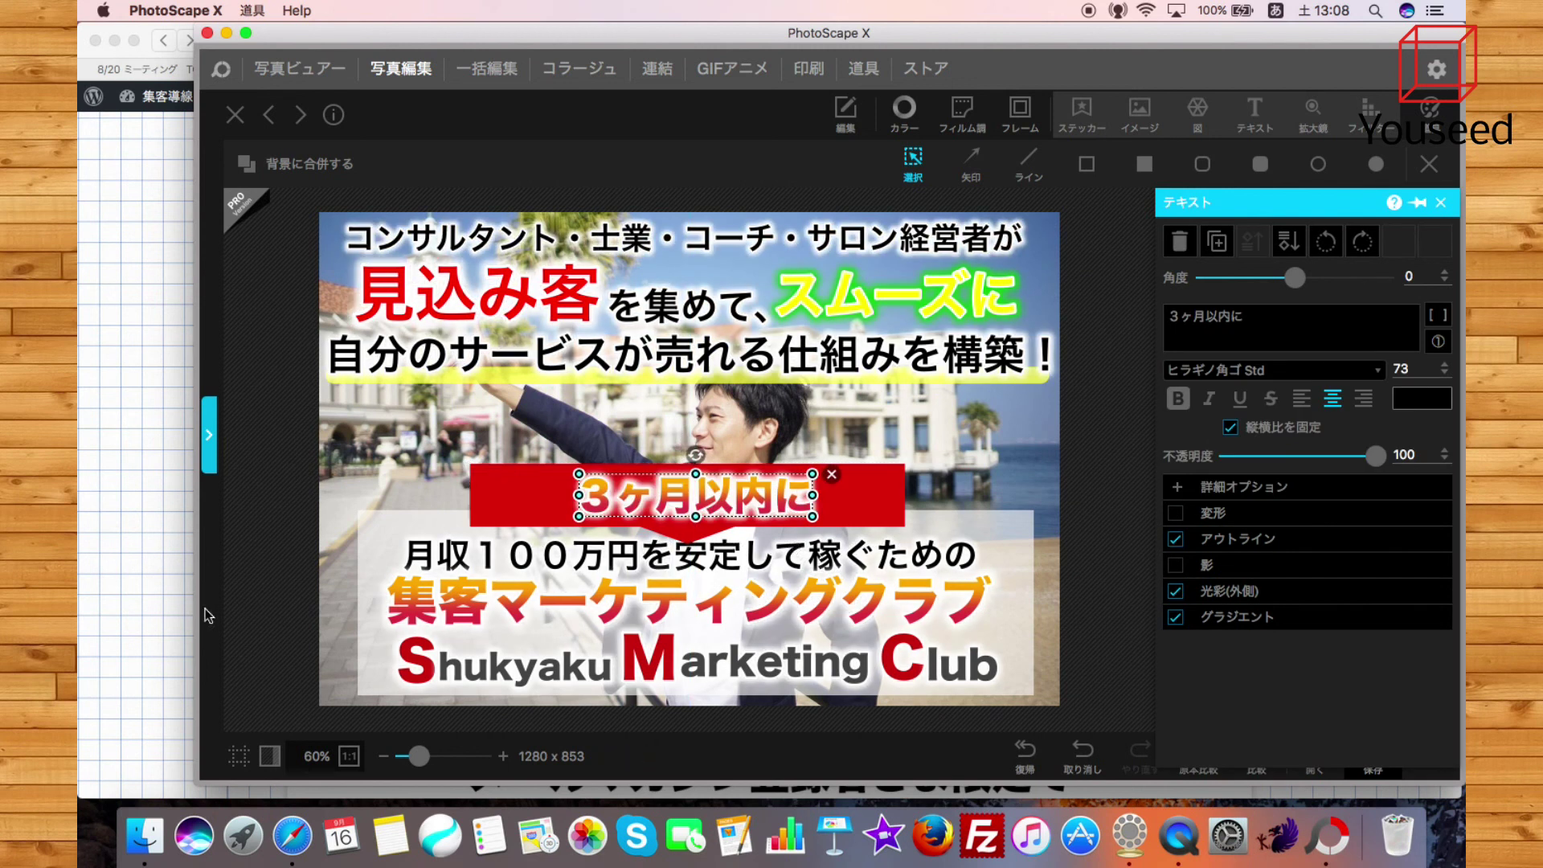
{"action": "left_click", "coordinate": [139, 625]}
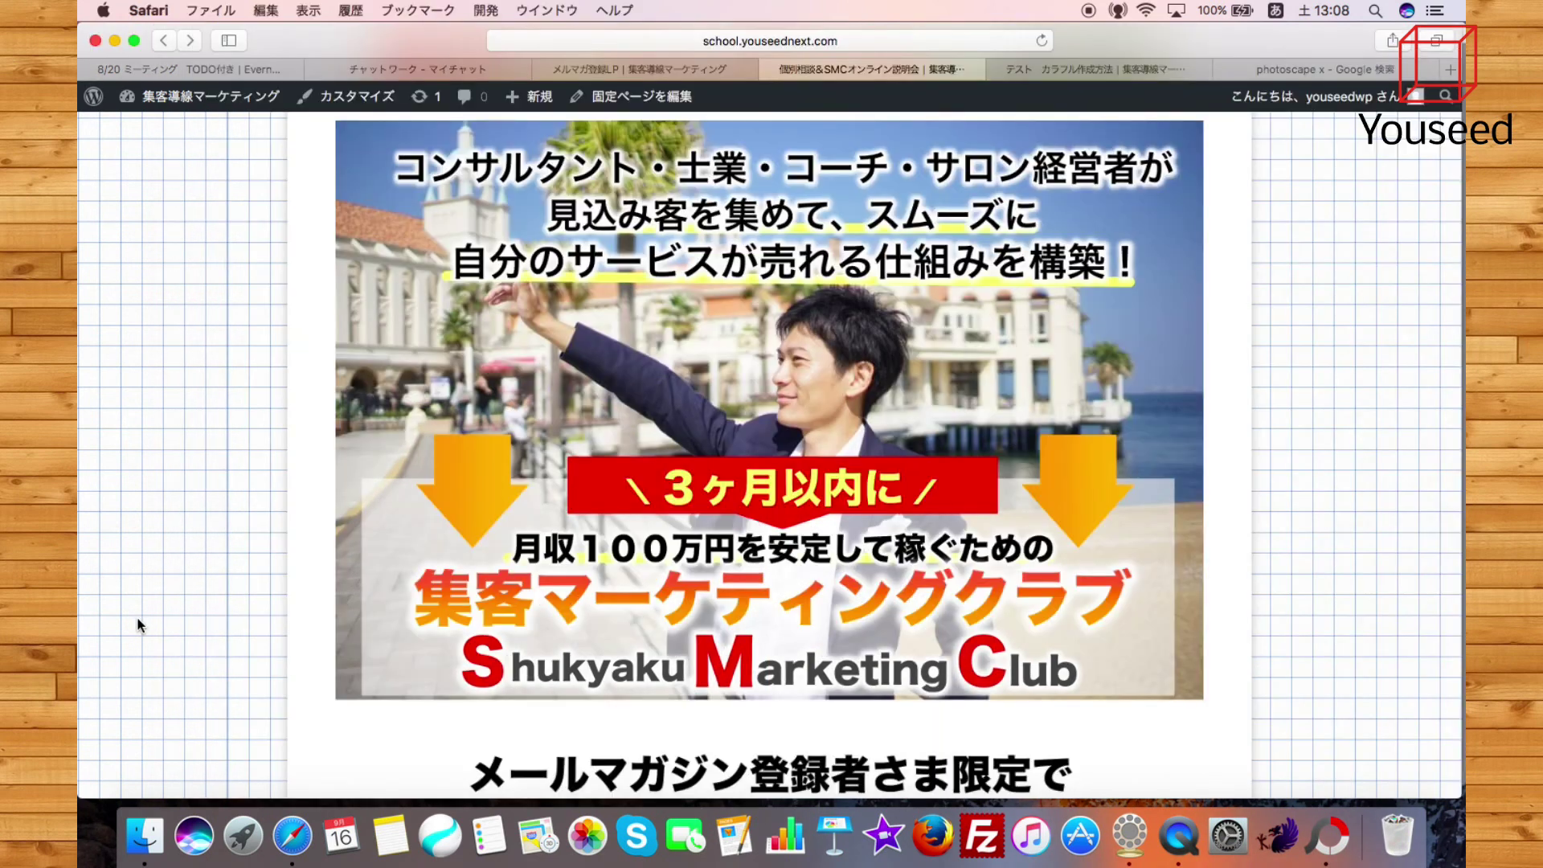
{"action": "left_click", "coordinate": [1328, 836]}
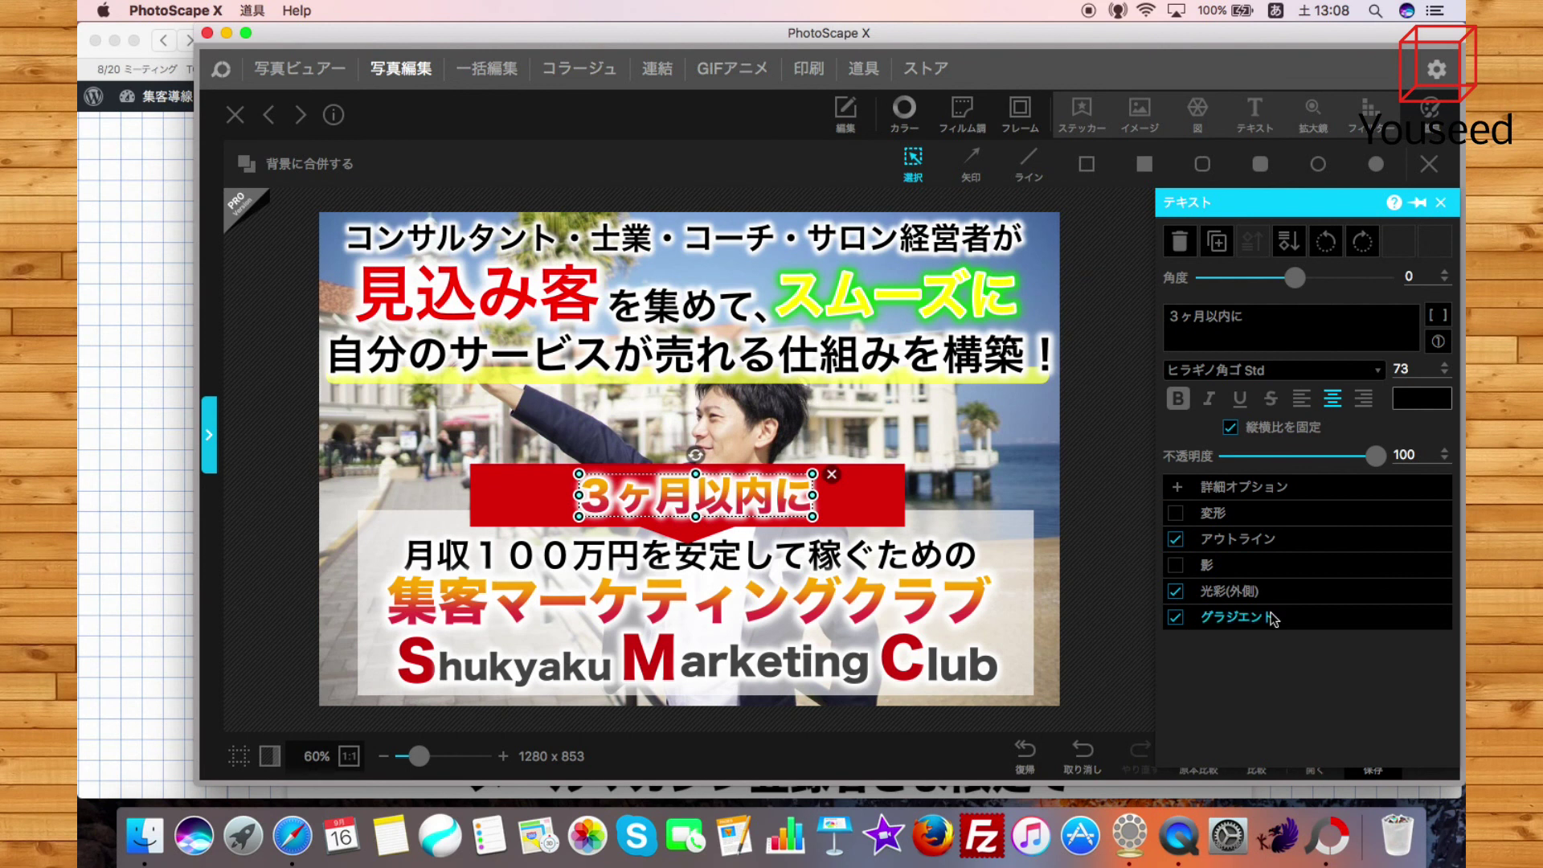
{"action": "left_click", "coordinate": [1175, 592]}
{"action": "left_click", "coordinate": [1175, 617]}
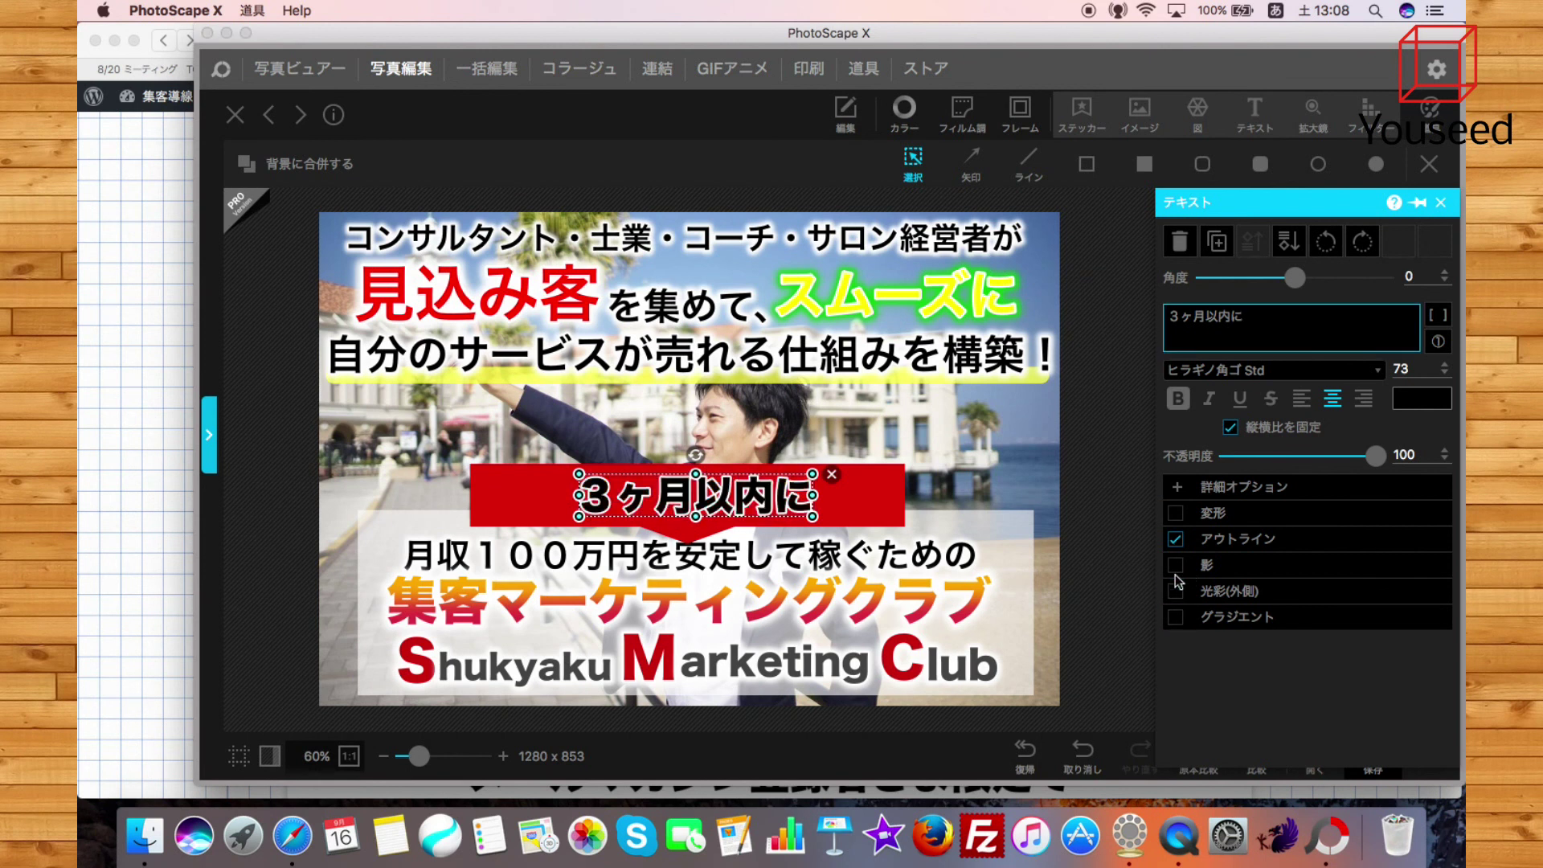
{"action": "left_click", "coordinate": [1176, 539]}
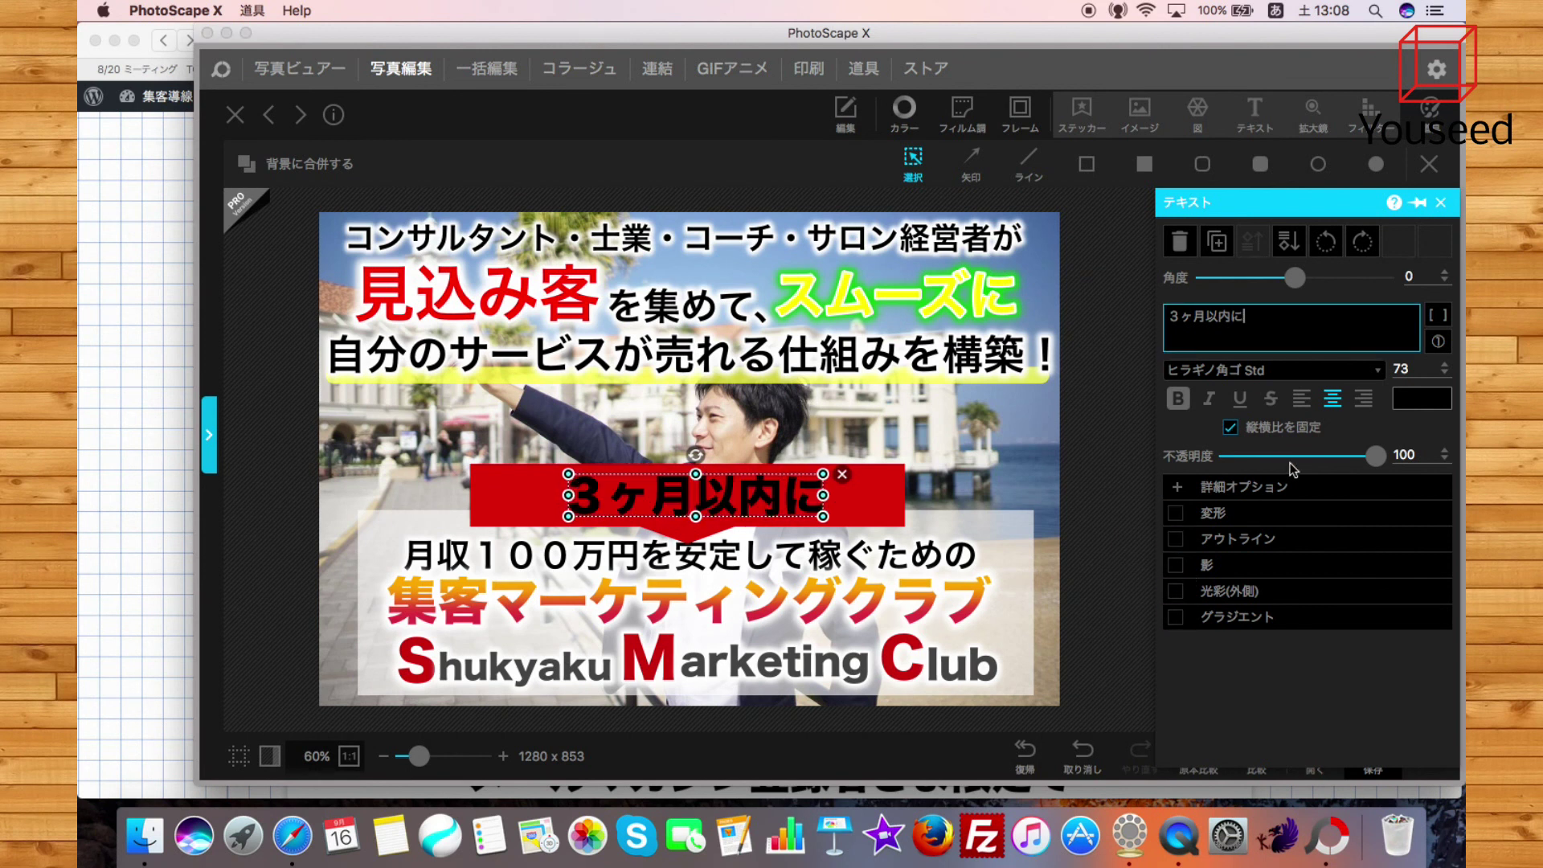
{"action": "left_click", "coordinate": [1410, 405]}
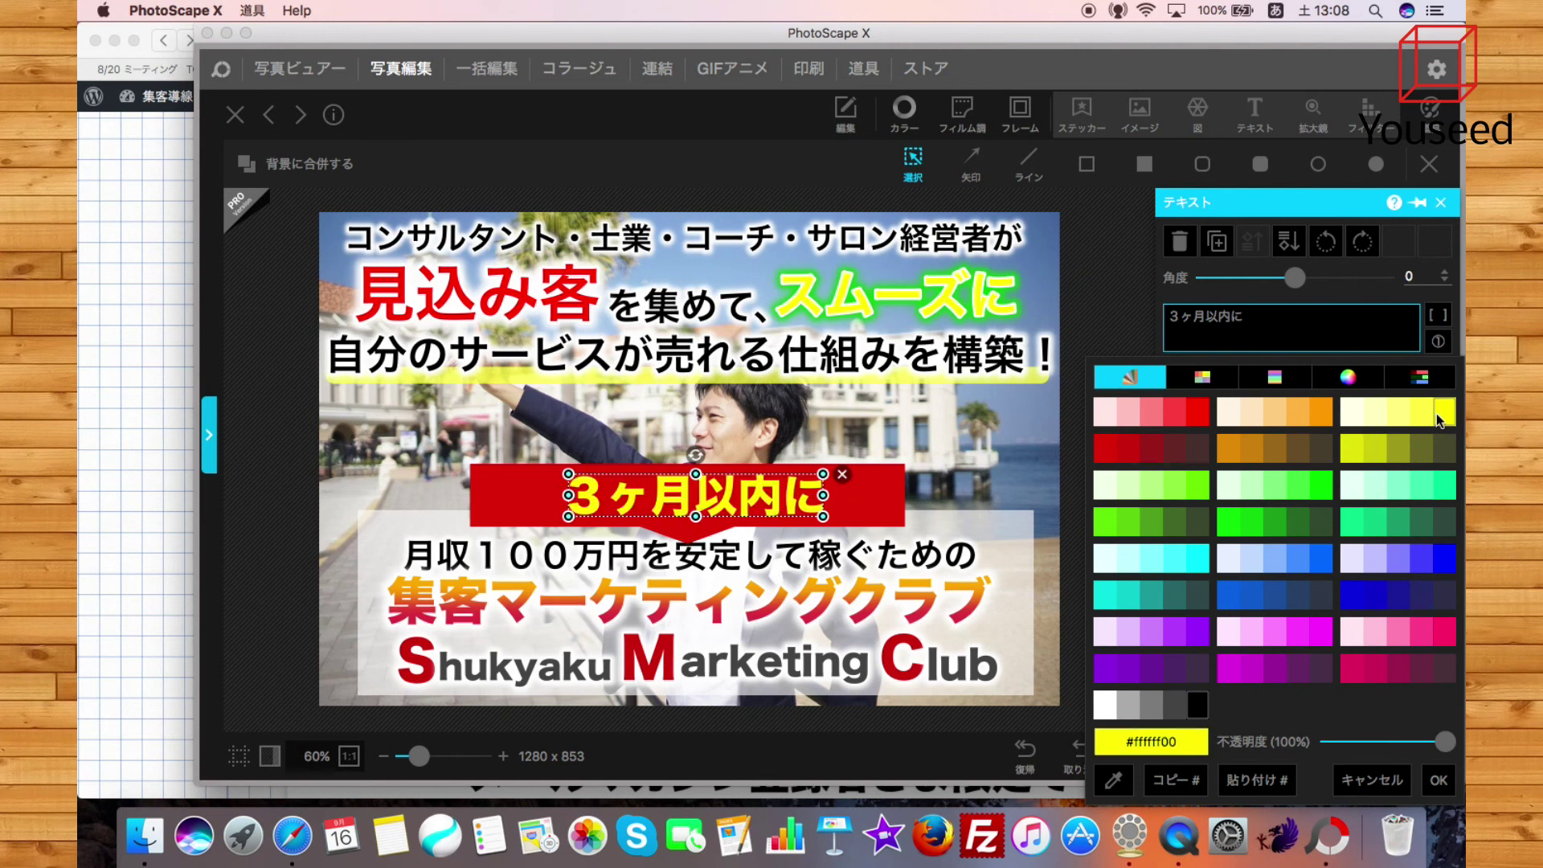
{"action": "left_click", "coordinate": [1442, 417]}
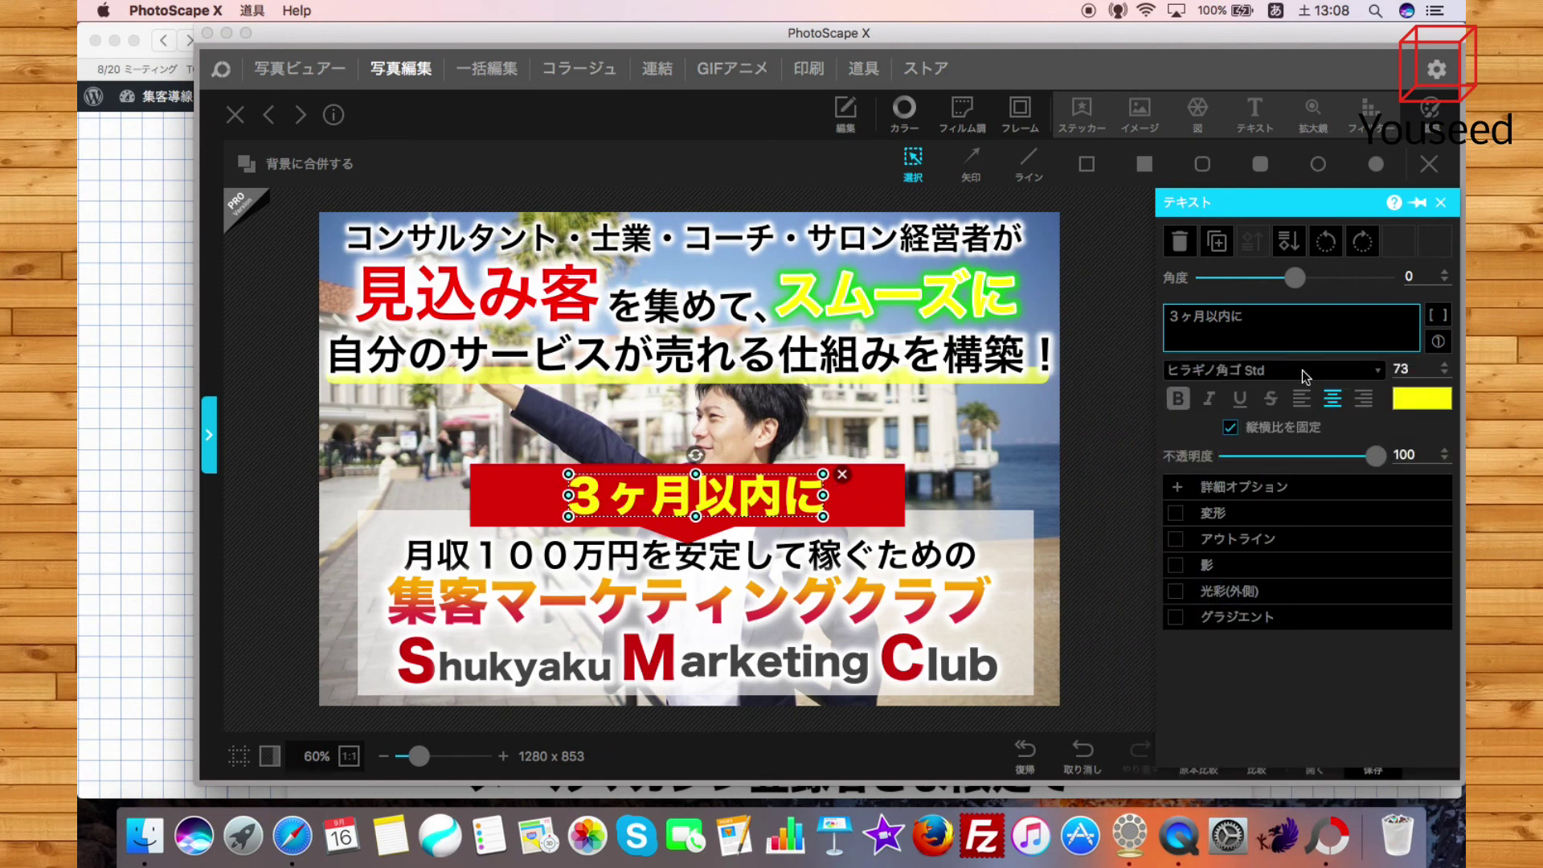
Shrink the yellow ３ヶ月以内に text and centre it on the red banner
{"action": "left_click_drag", "start_coordinate": [823, 476], "coordinate": [780, 501]}
{"action": "left_click", "coordinate": [781, 502]}
{"action": "left_click", "coordinate": [763, 503]}
{"action": "left_click", "coordinate": [984, 500]}
Check the slash marks on the Safari reference page, then add a yellow "/" at about size 54 just after ３ヶ月以内に in PhotoScape X
{"action": "left_click", "coordinate": [117, 606]}
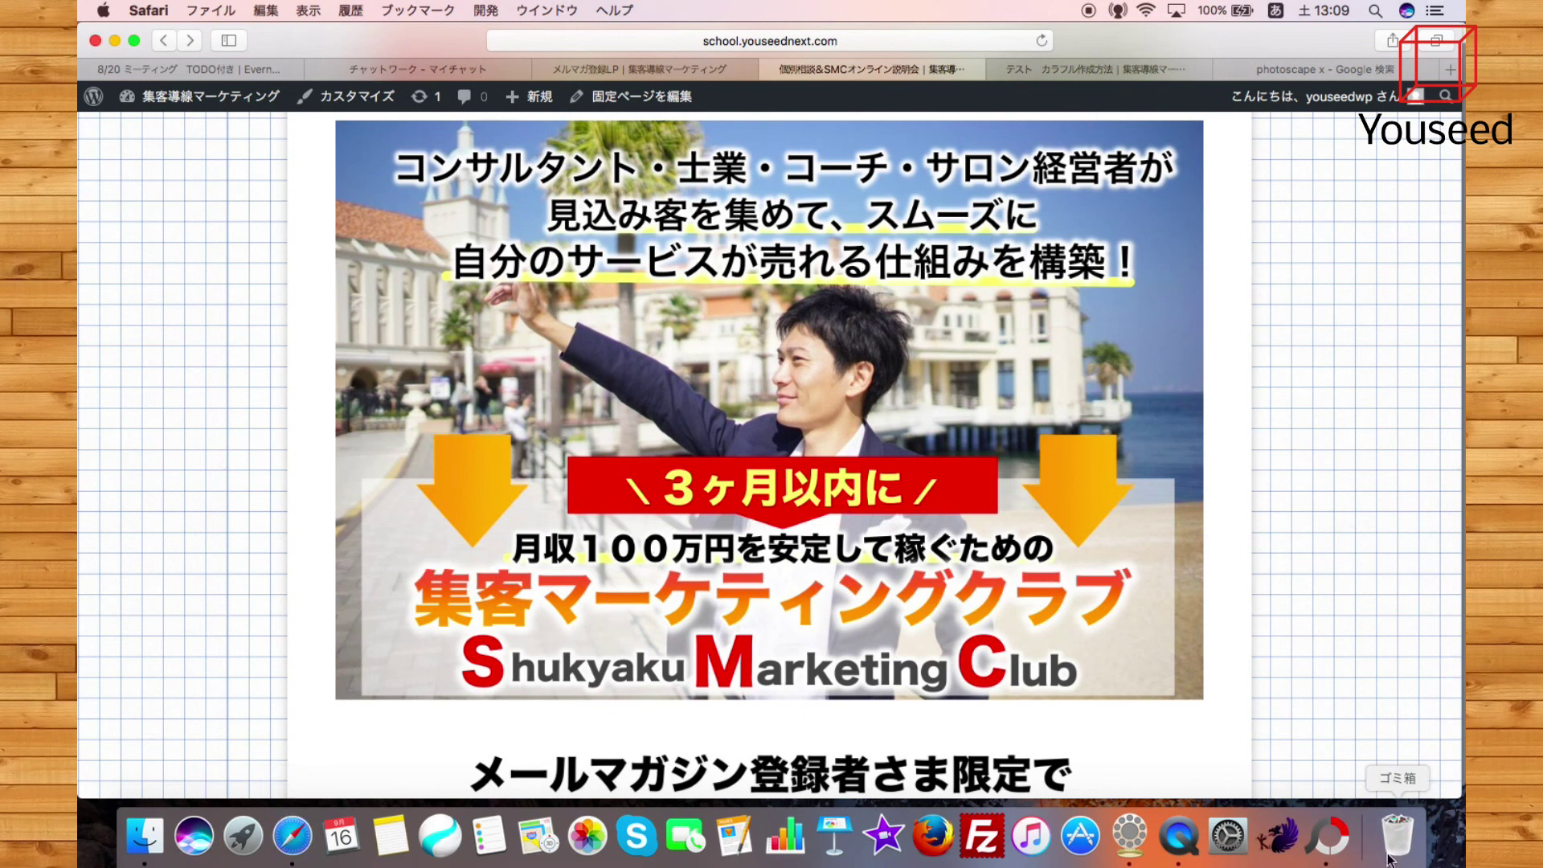
{"action": "left_click", "coordinate": [1327, 836]}
{"action": "left_click", "coordinate": [1270, 125]}
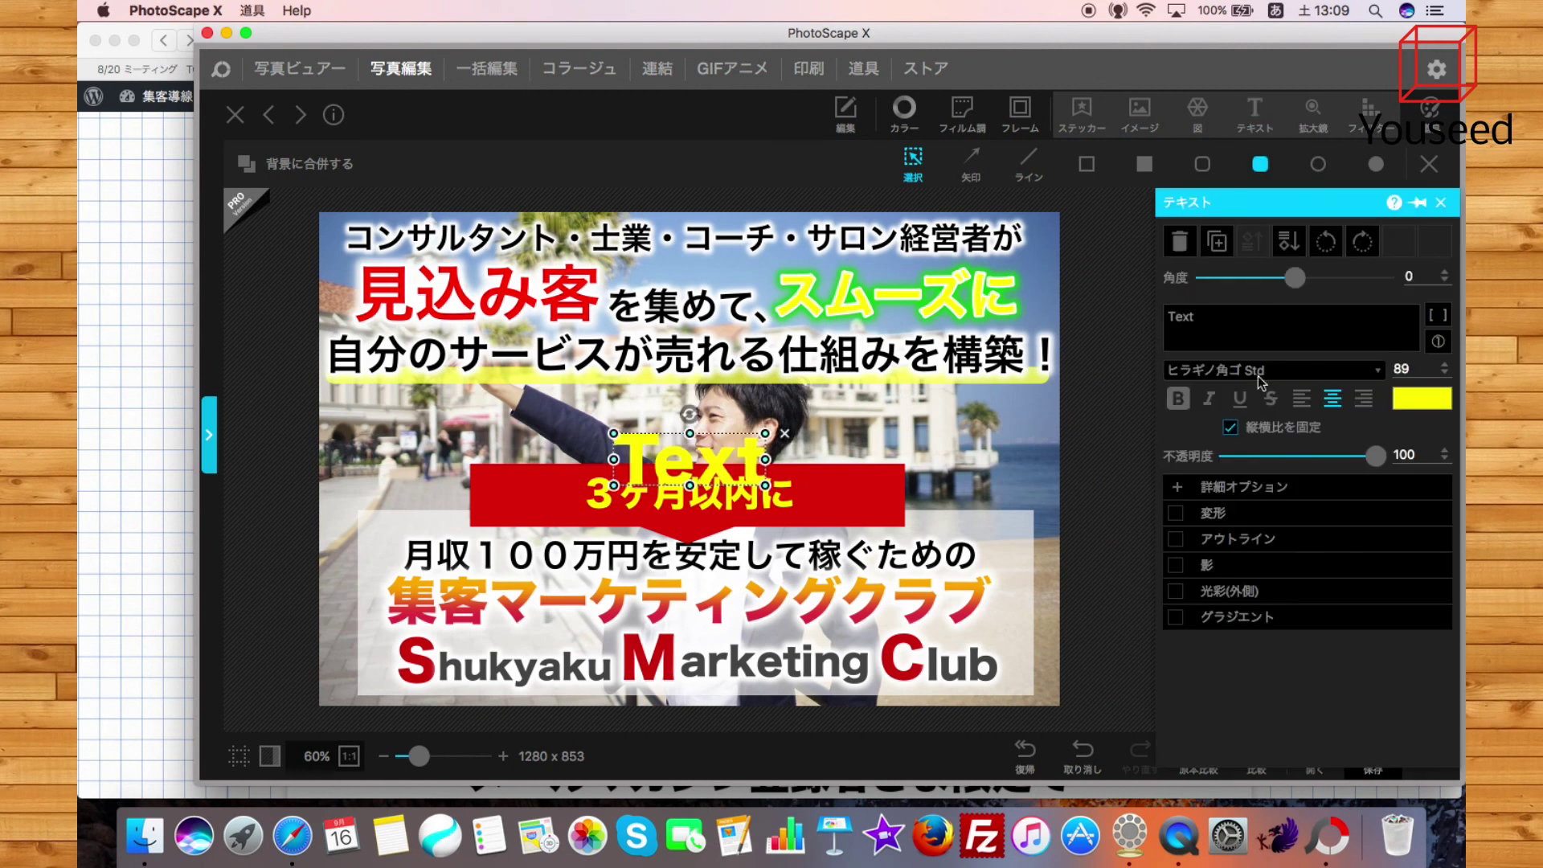
{"action": "type", "text": "/"}
{"action": "key", "text": "Left"}
{"action": "key", "text": "BackSpace"}
{"action": "key", "text": "BackSpace"}
{"action": "key", "text": "BackSpace"}
{"action": "key", "text": "BackSpace"}
{"action": "left_click", "coordinate": [1113, 313]}
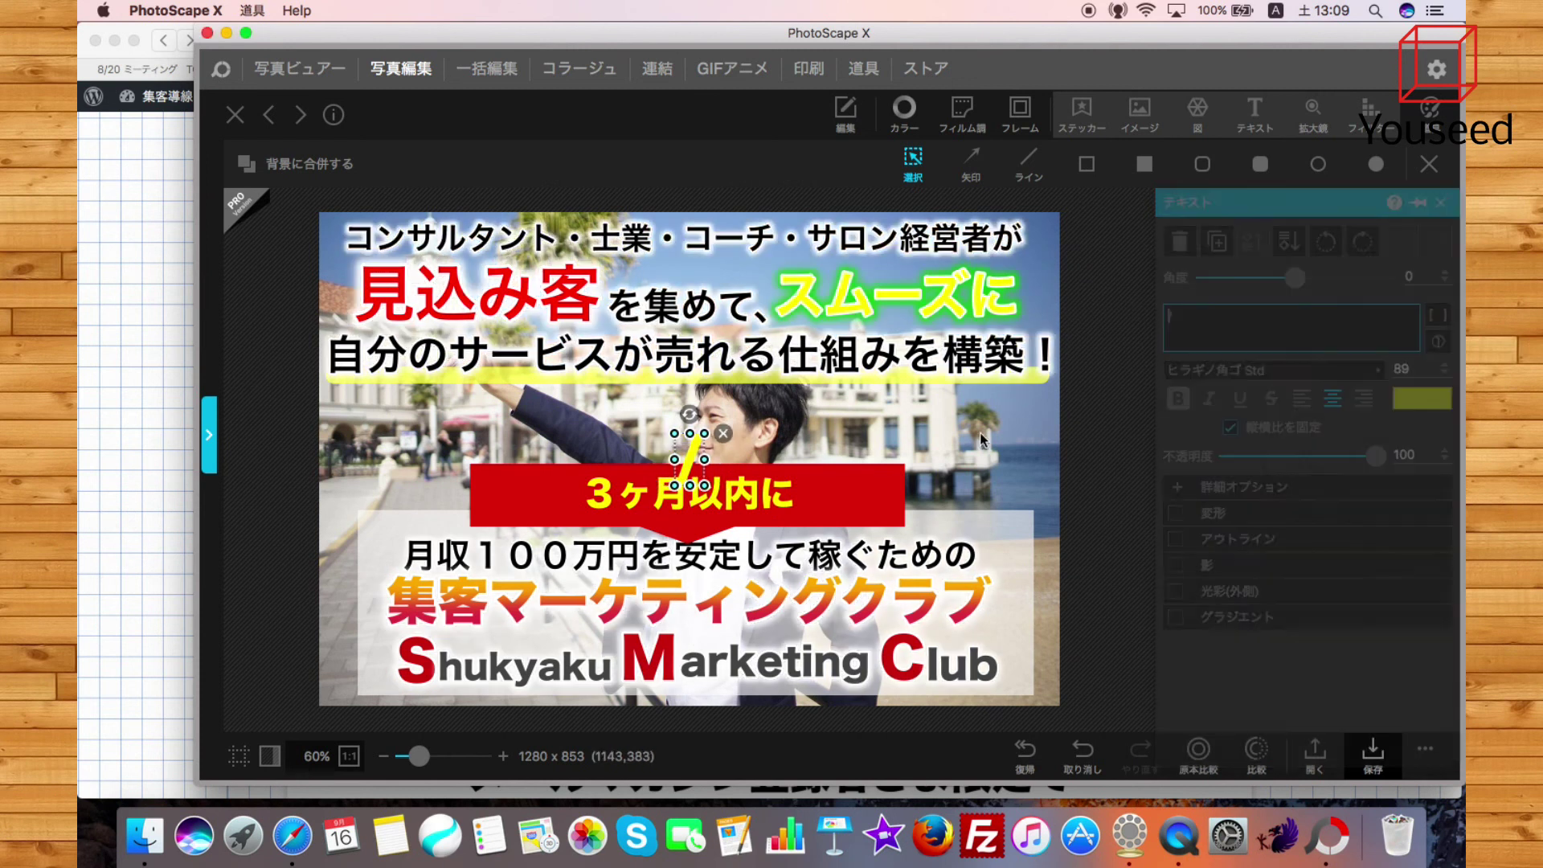
{"action": "left_click_drag", "start_coordinate": [701, 463], "coordinate": [819, 490]}
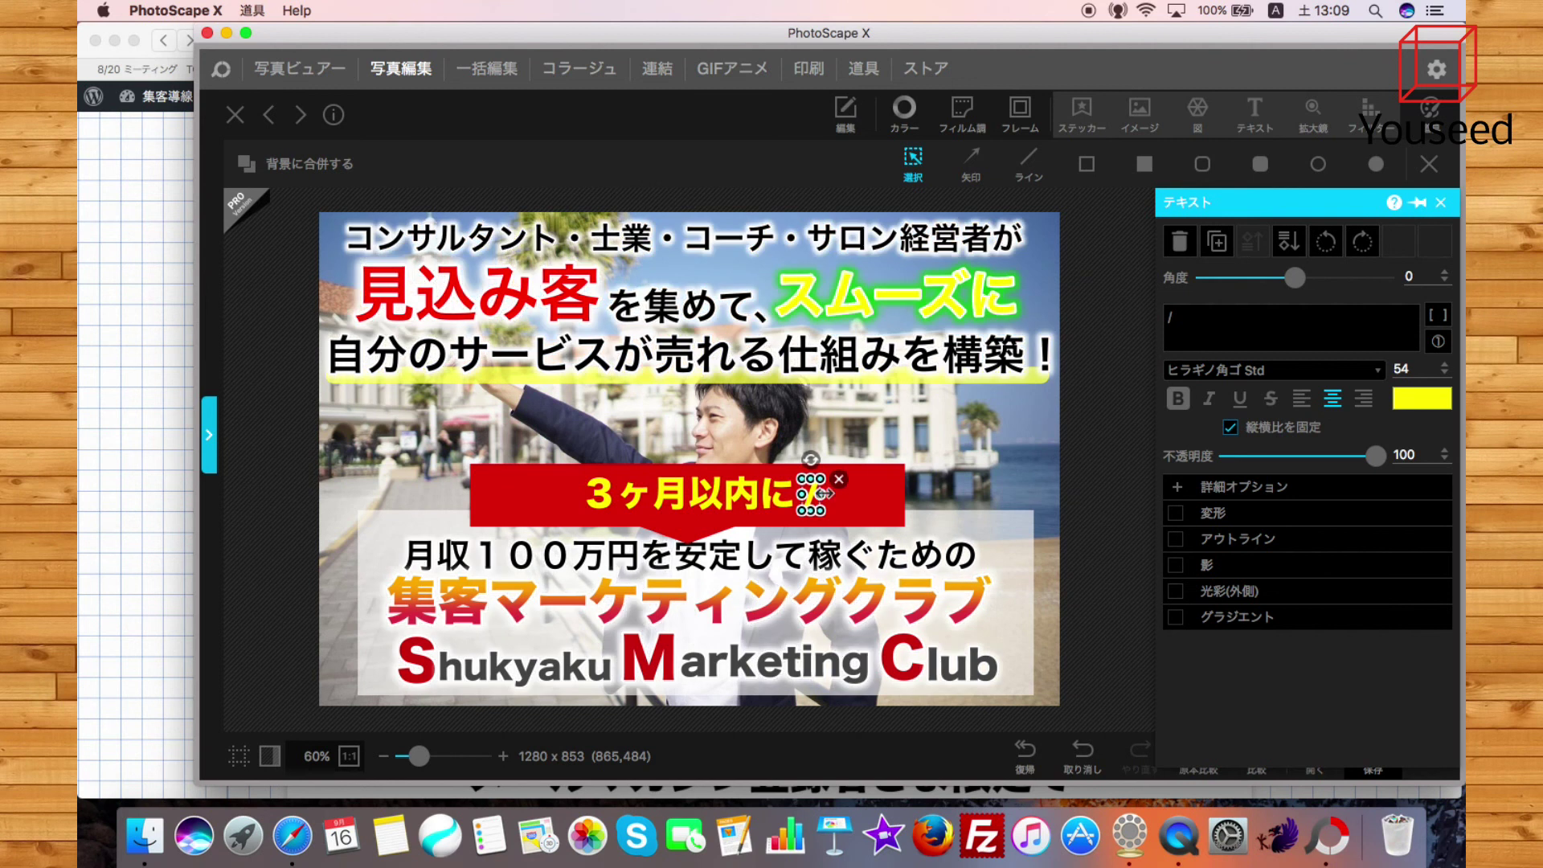
{"action": "left_click", "coordinate": [892, 483]}
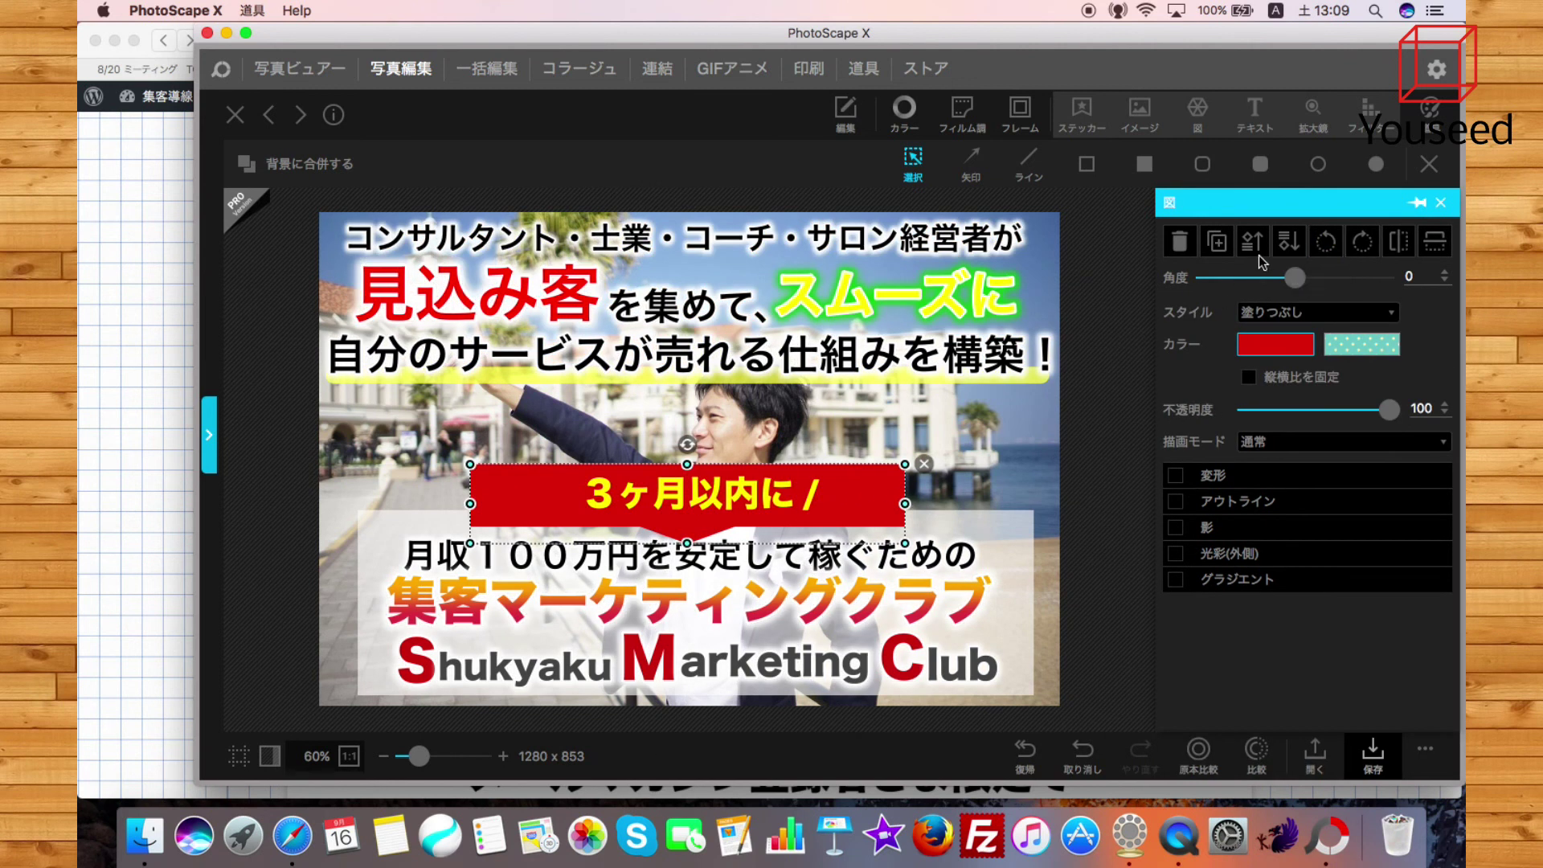
Add a second yellow "/" text and rotate it to -90 degrees
{"action": "left_click", "coordinate": [1258, 112]}
{"action": "left_click", "coordinate": [1227, 318]}
{"action": "key", "text": "super+a"}
{"action": "type", "text": "/"}
{"action": "left_click", "coordinate": [614, 456]}
{"action": "left_click", "coordinate": [689, 459]}
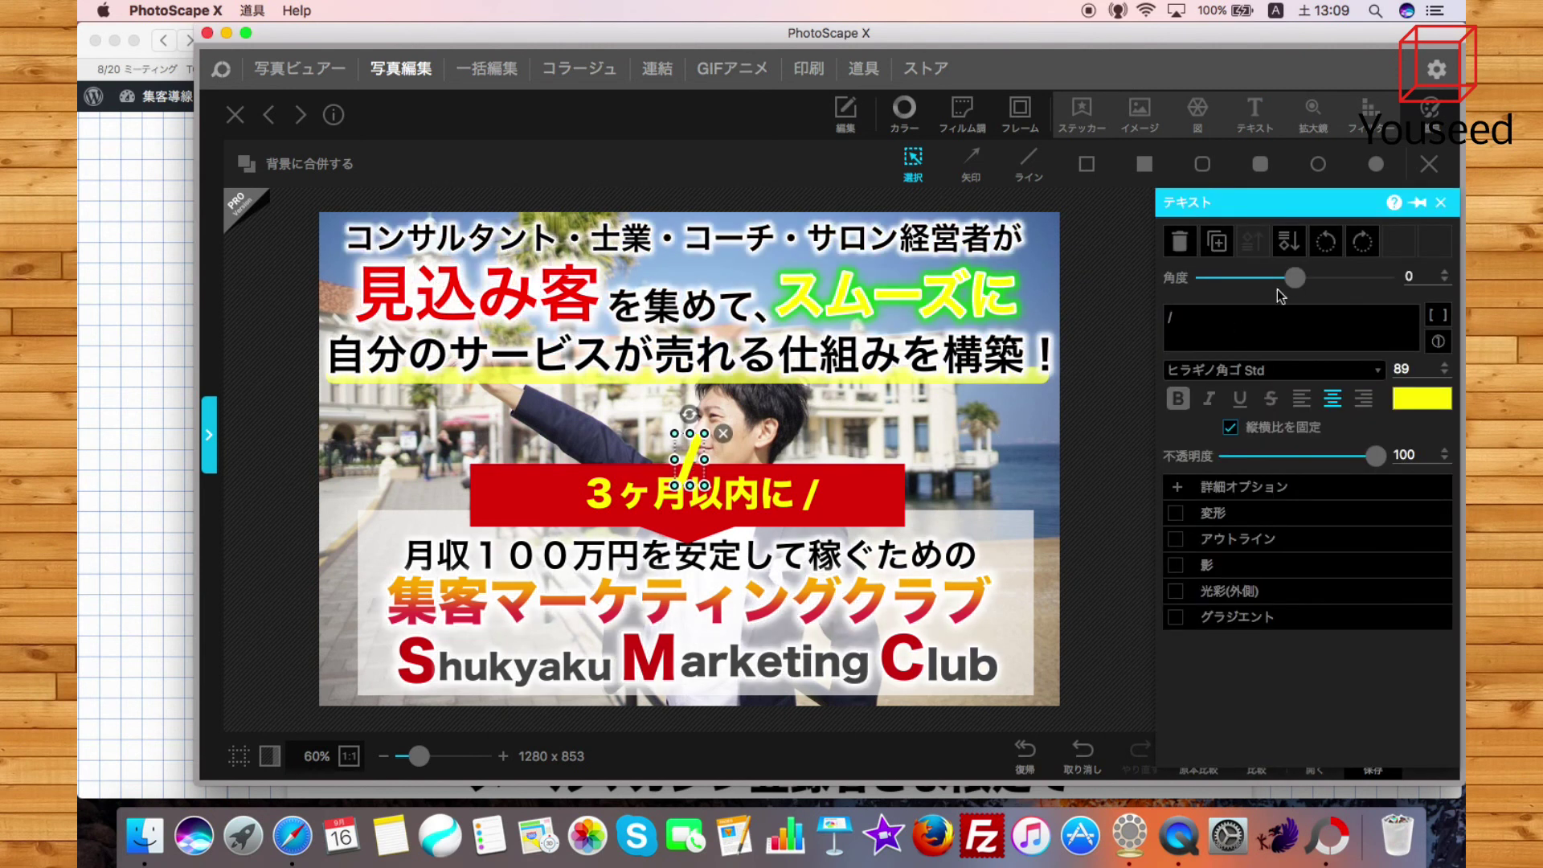
{"action": "left_click", "coordinate": [1326, 243]}
{"action": "left_click", "coordinate": [1327, 243]}
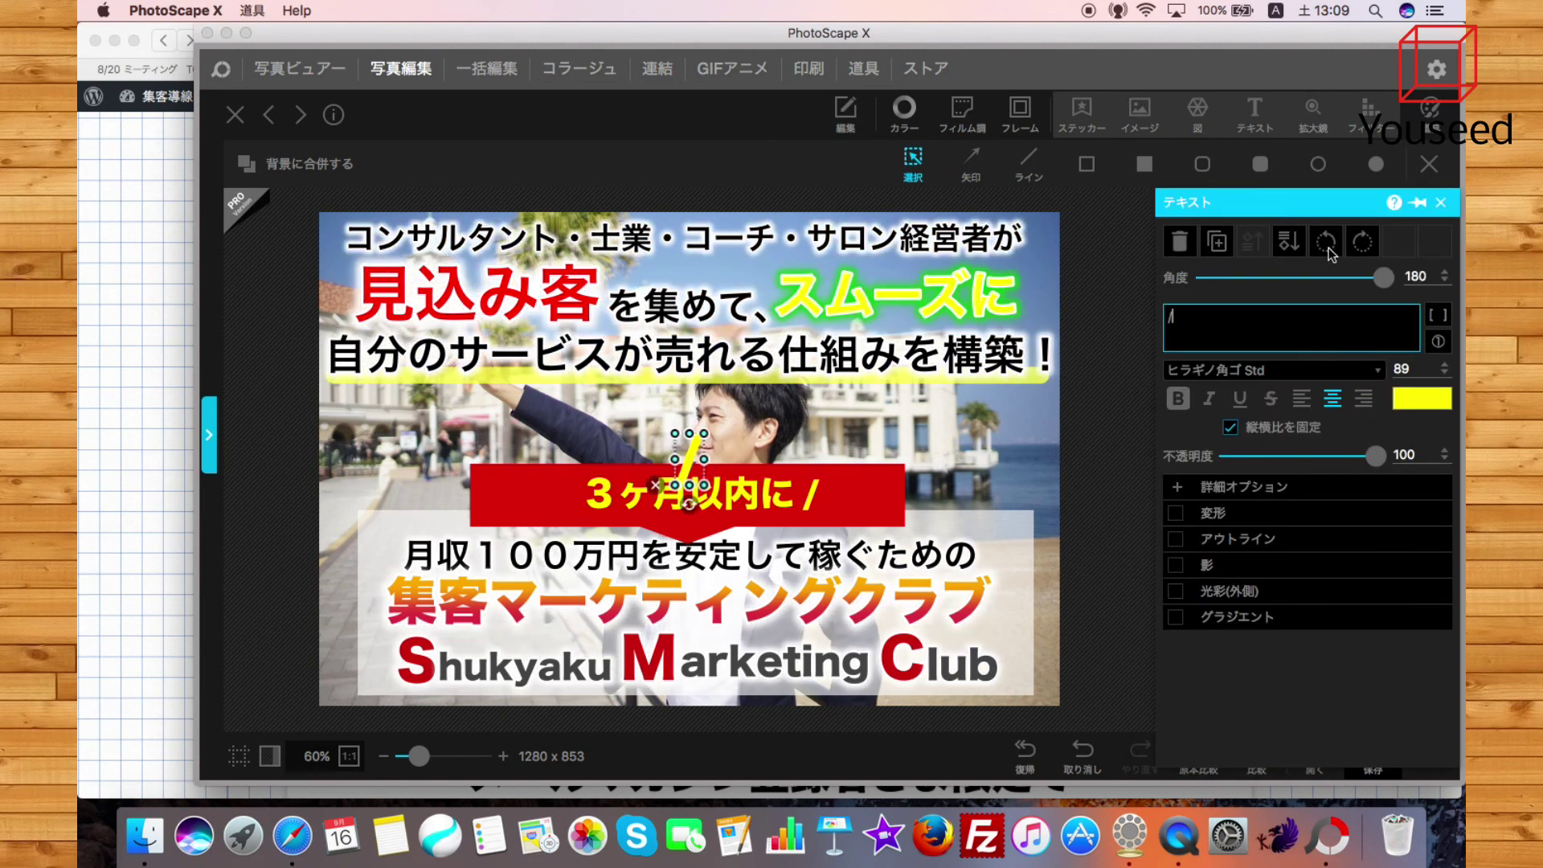
{"action": "left_click", "coordinate": [1371, 244]}
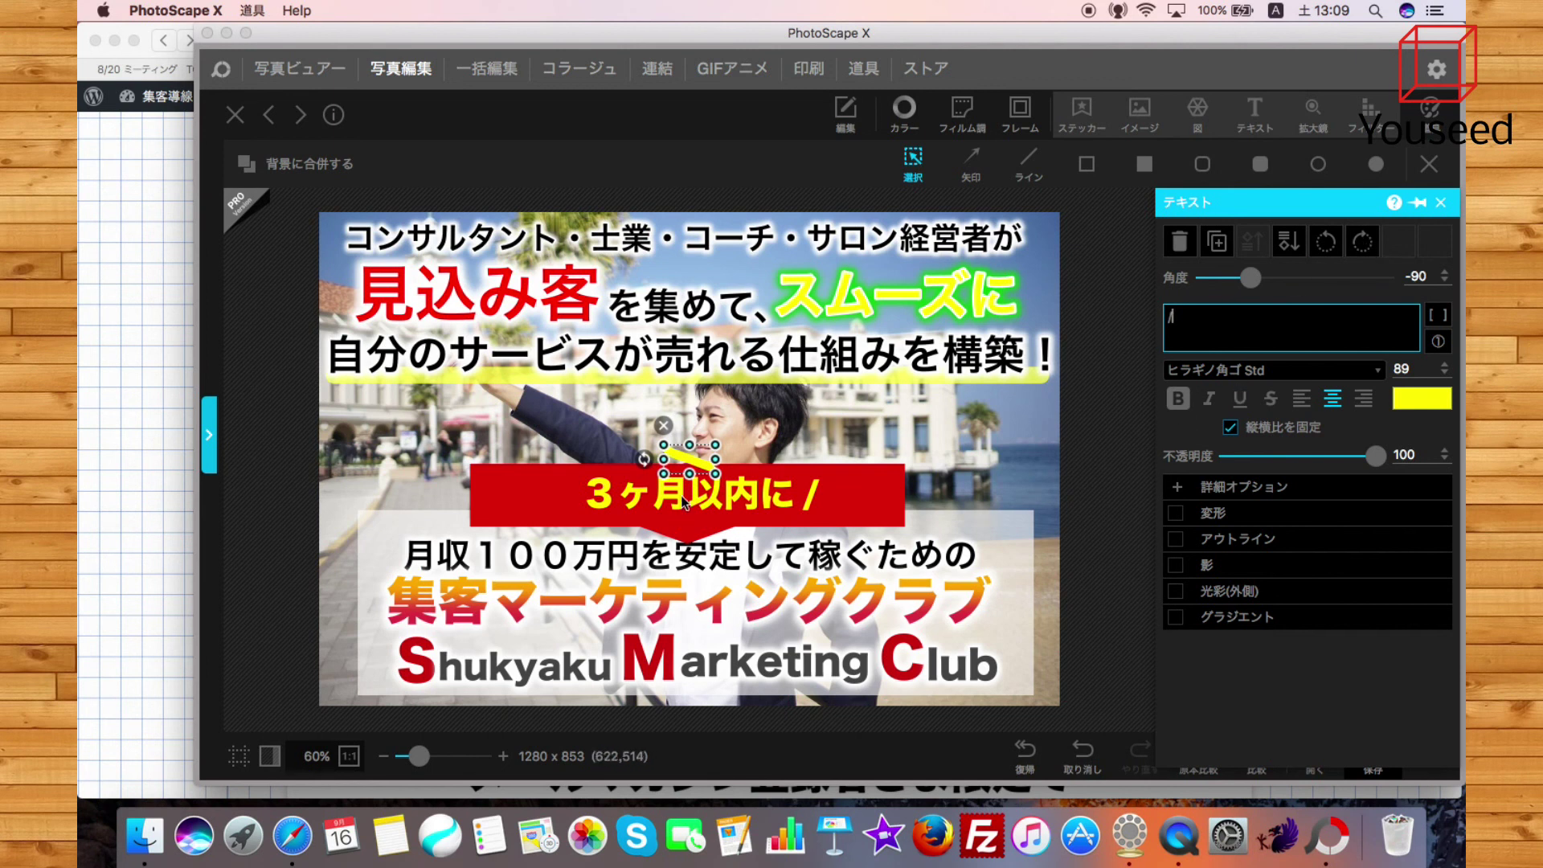
Unlock the rotated slash's aspect ratio, reshape it into a narrow backslash and place it just before ３ヶ月以内に on the banner
{"action": "left_click_drag", "start_coordinate": [688, 475], "coordinate": [551, 458]}
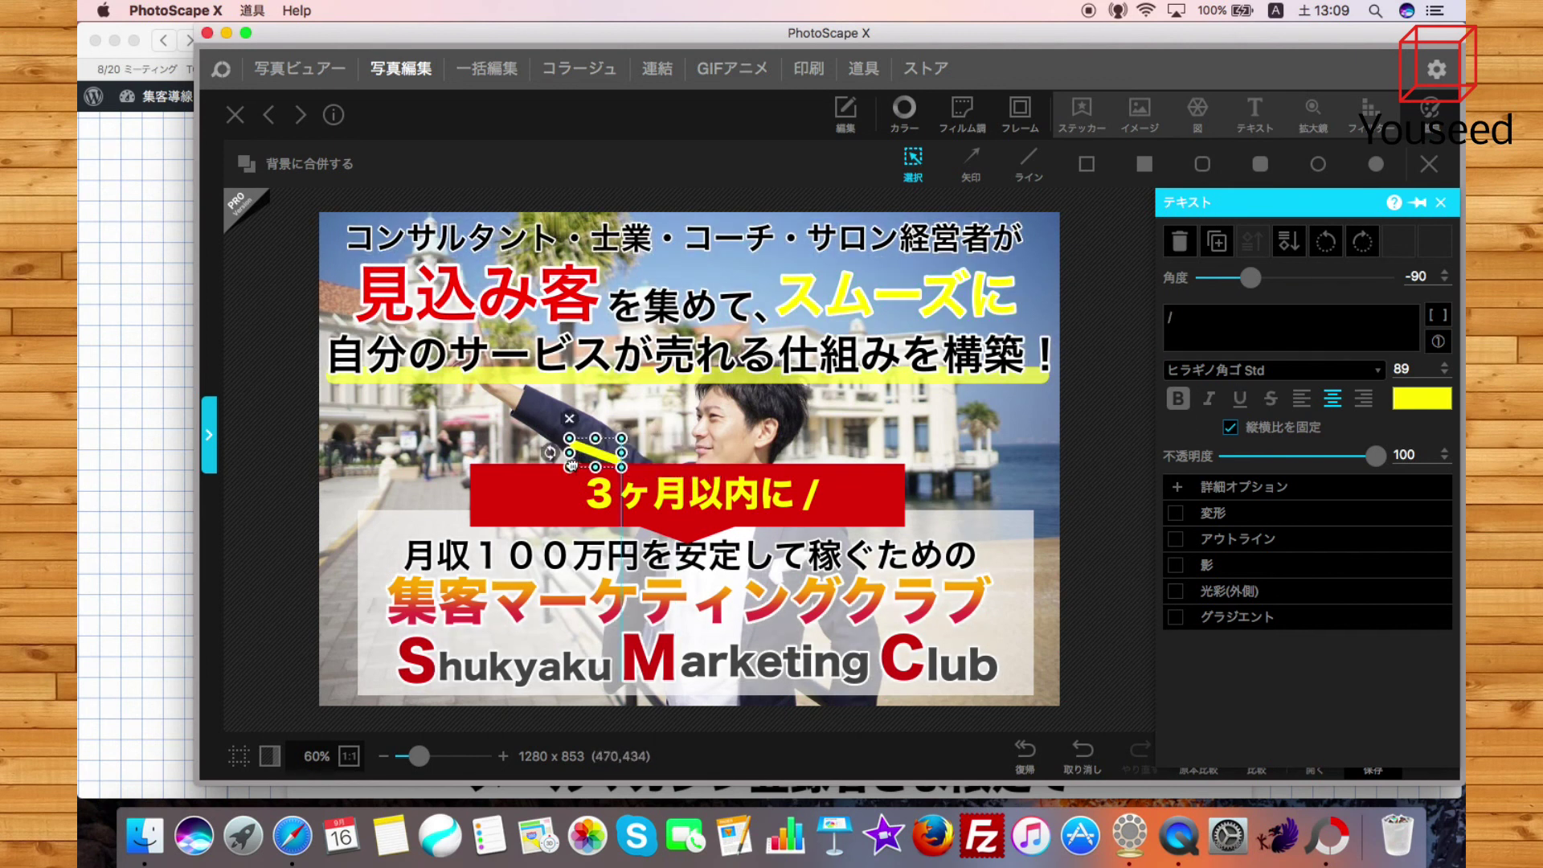
{"action": "left_click", "coordinate": [1230, 427]}
{"action": "left_click_drag", "start_coordinate": [579, 461], "coordinate": [620, 466]}
{"action": "left_click_drag", "start_coordinate": [514, 464], "coordinate": [519, 503]}
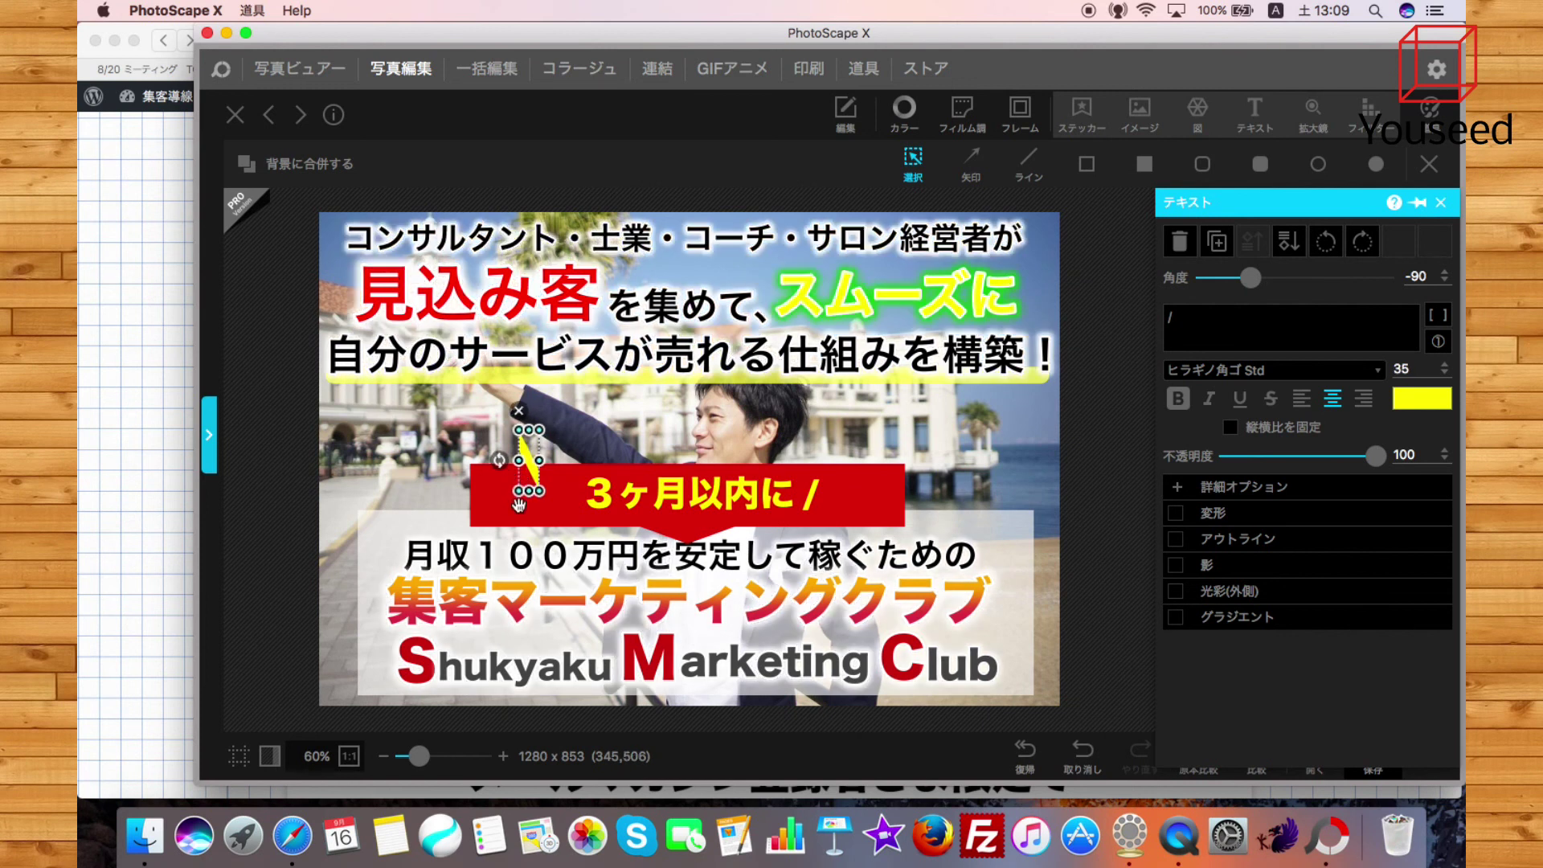
{"action": "left_click", "coordinate": [527, 480]}
{"action": "left_click_drag", "start_coordinate": [529, 449], "coordinate": [552, 479]}
{"action": "left_click", "coordinate": [639, 478]}
Move the "/" after ３ヶ月以内に slightly farther from the text
{"action": "left_click_drag", "start_coordinate": [805, 505], "coordinate": [822, 508]}
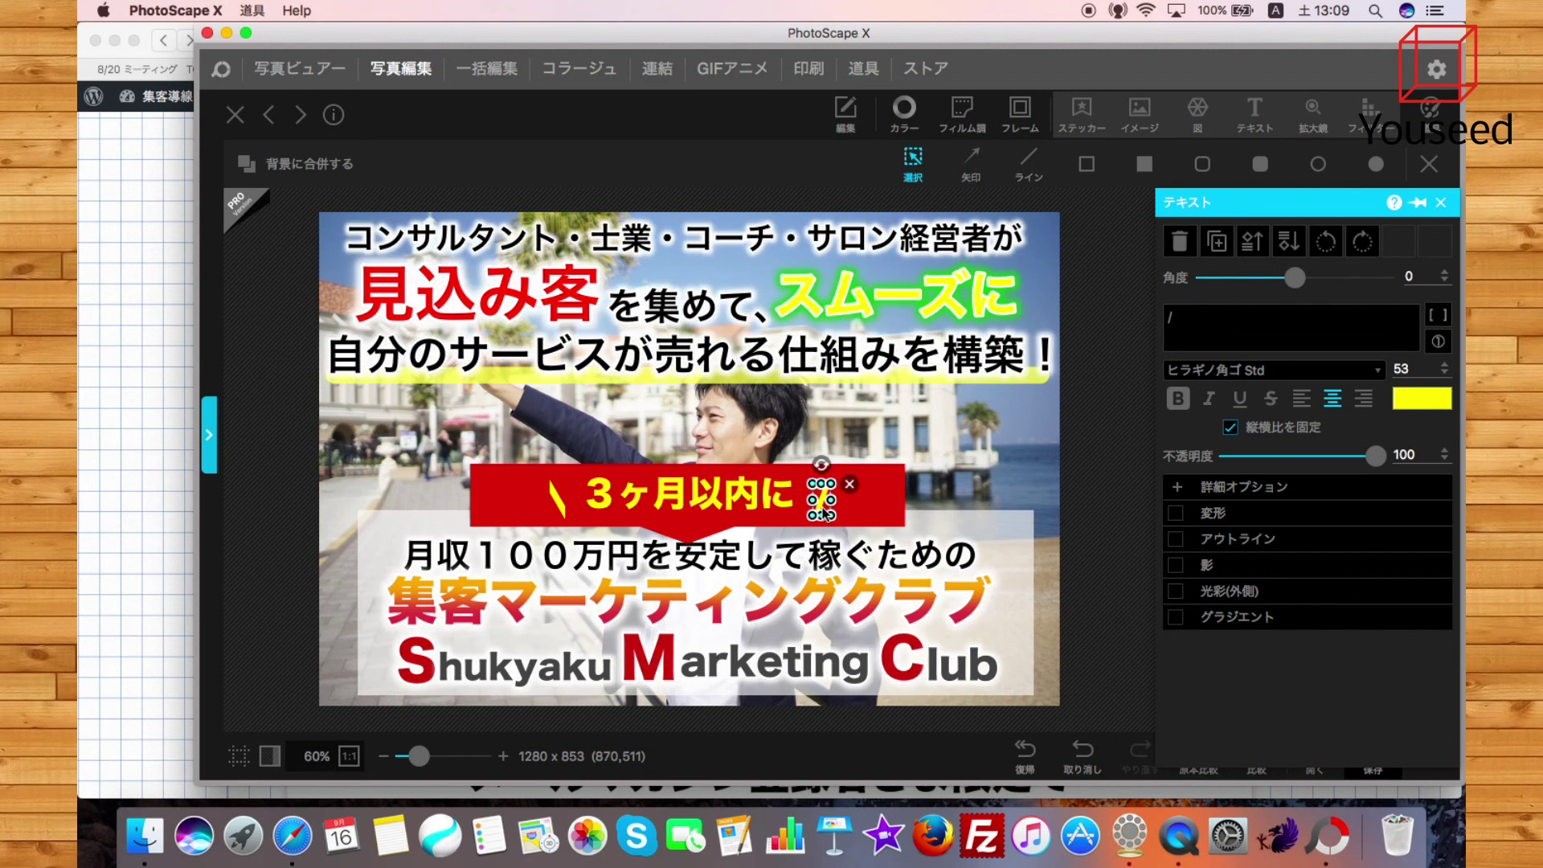
{"action": "left_click", "coordinate": [1012, 499]}
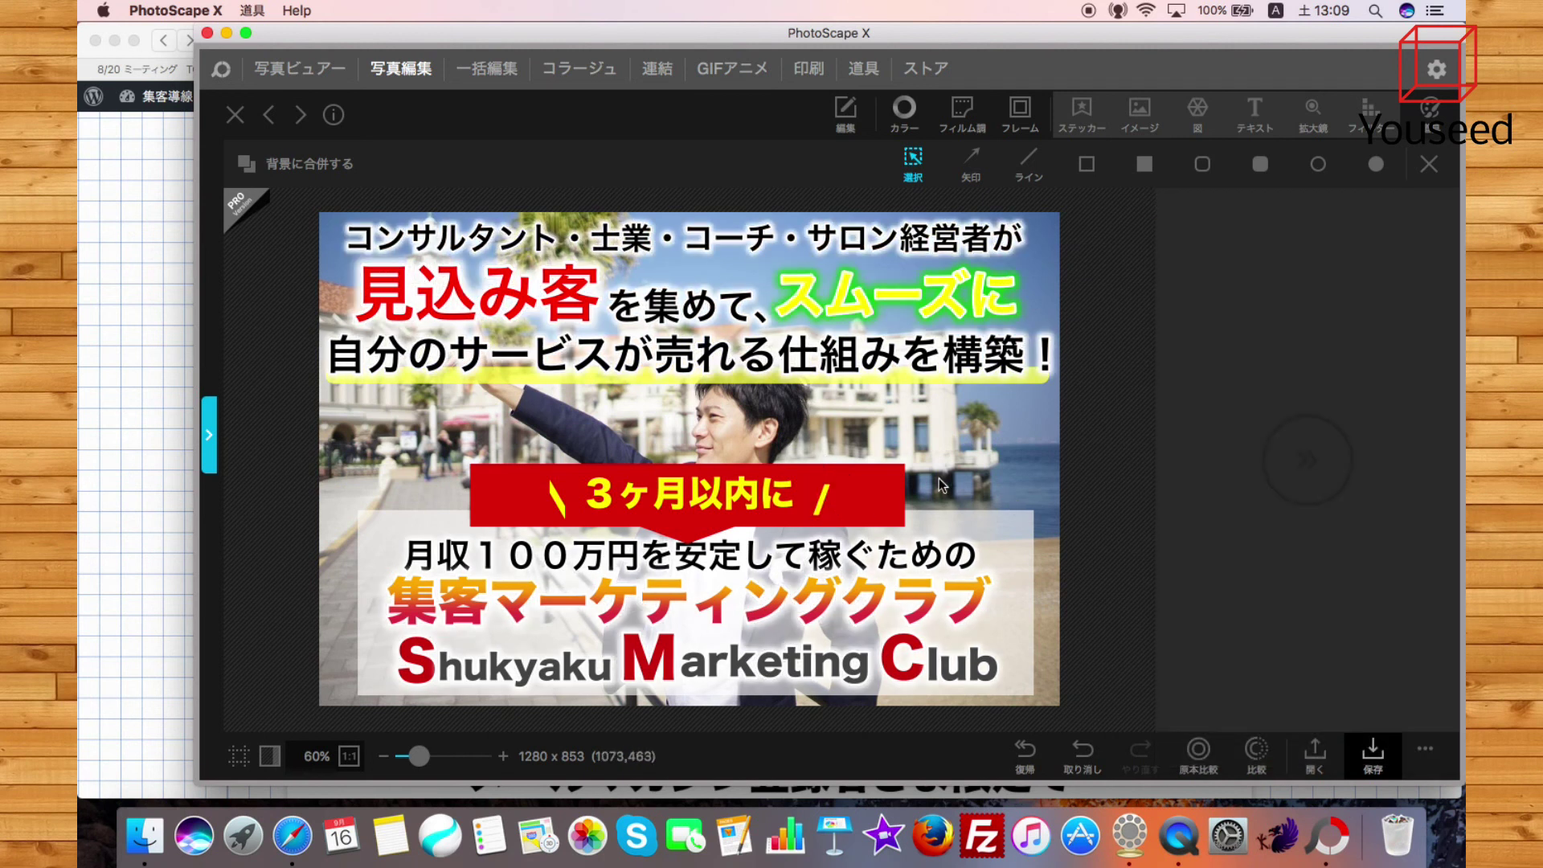
{"action": "left_click", "coordinate": [820, 504]}
{"action": "left_click", "coordinate": [423, 479]}
Check the arrows on the Safari reference page, then enlarge the PhotoScape X window and insert a thick right-pointing arrow shape
{"action": "left_click", "coordinate": [122, 595]}
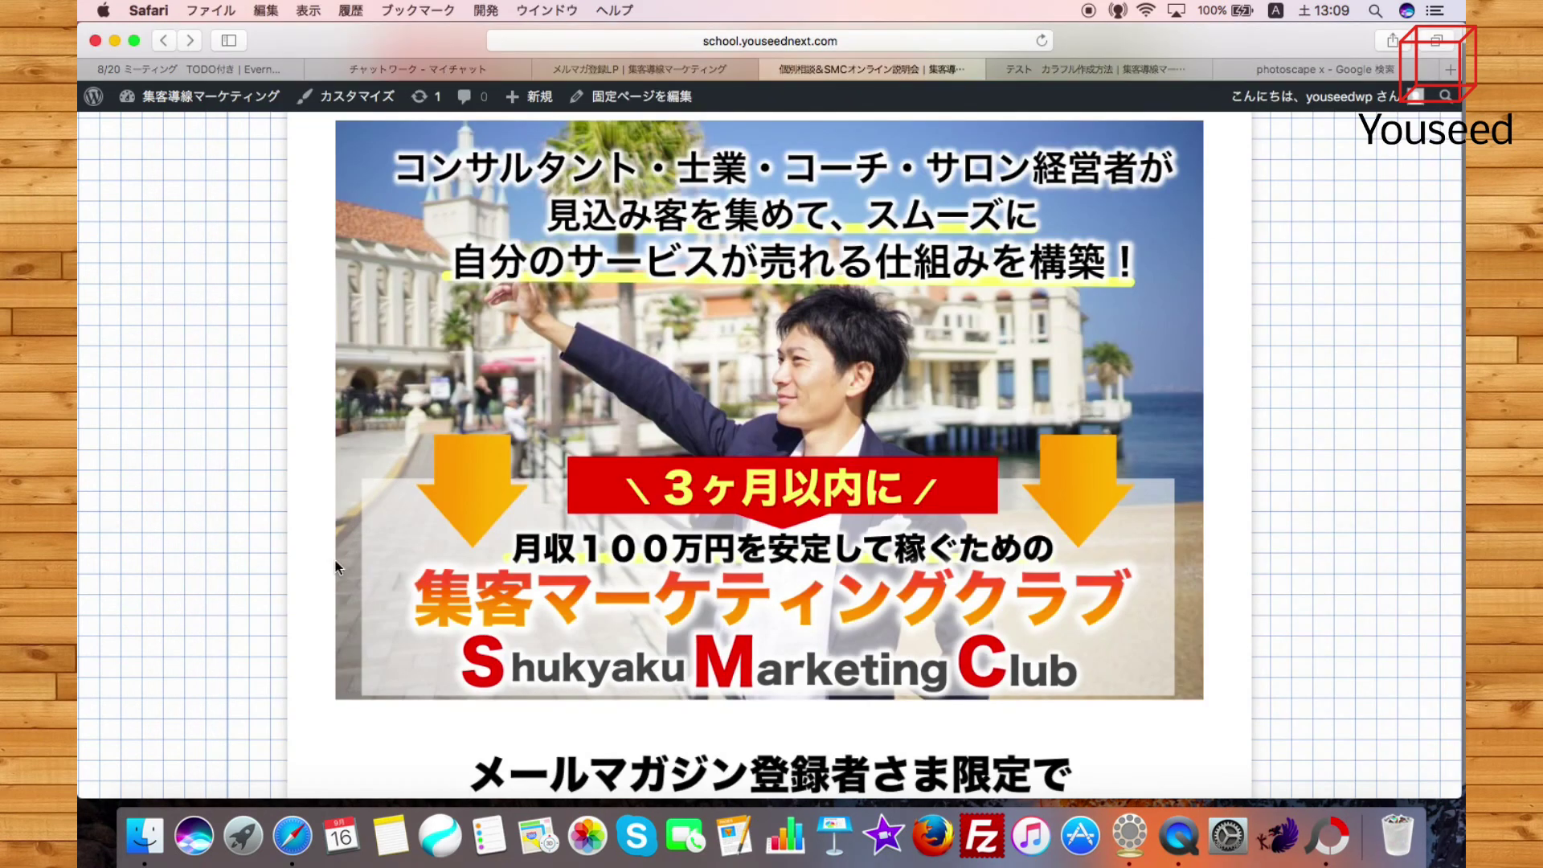
{"action": "left_click", "coordinate": [1330, 842]}
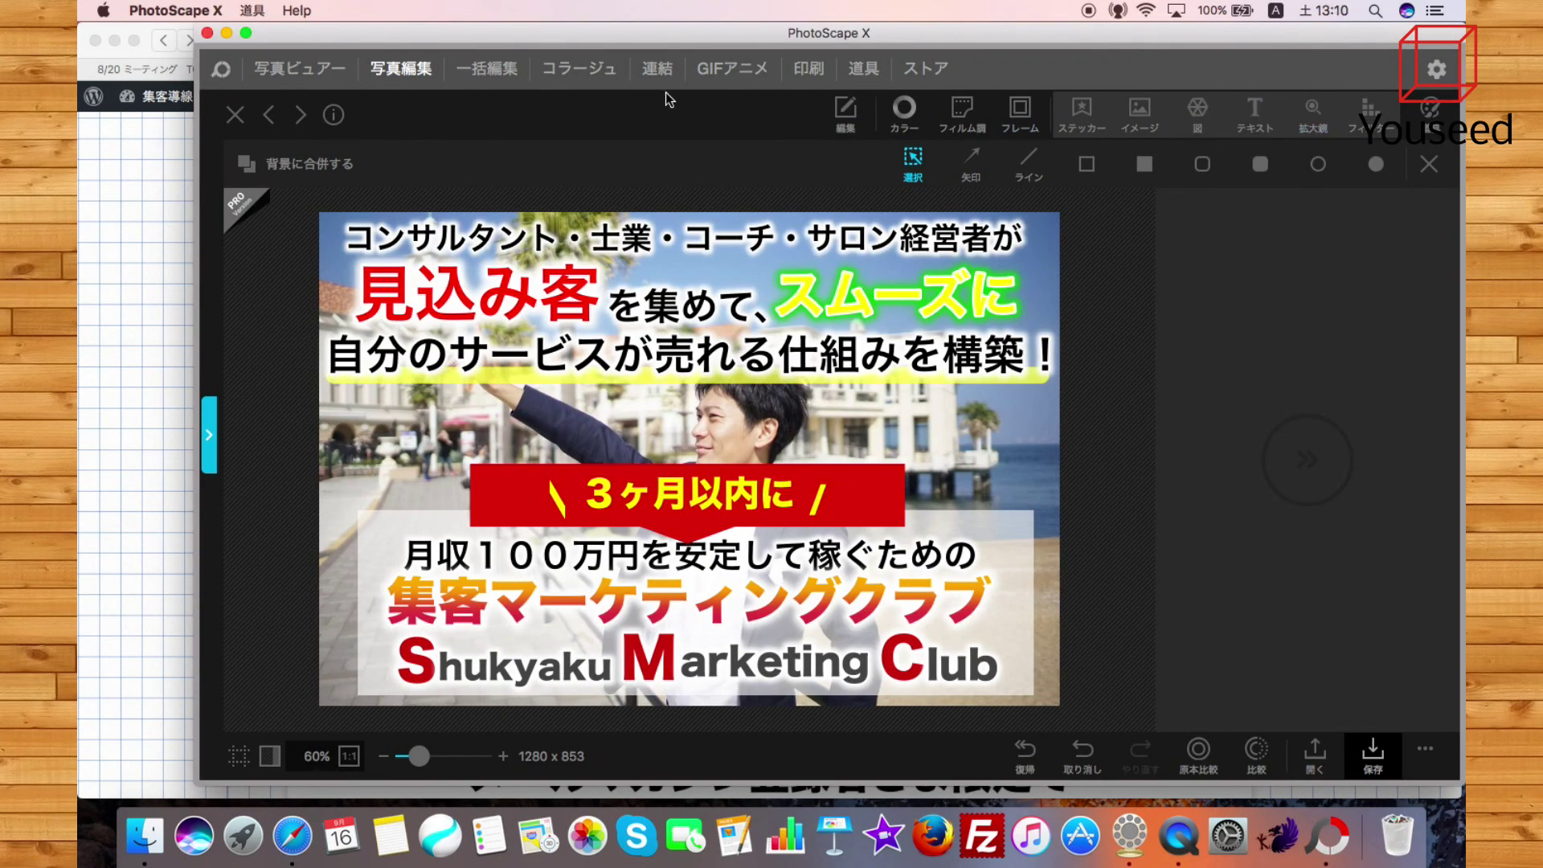
{"action": "left_click_drag", "start_coordinate": [193, 24], "coordinate": [123, 24]}
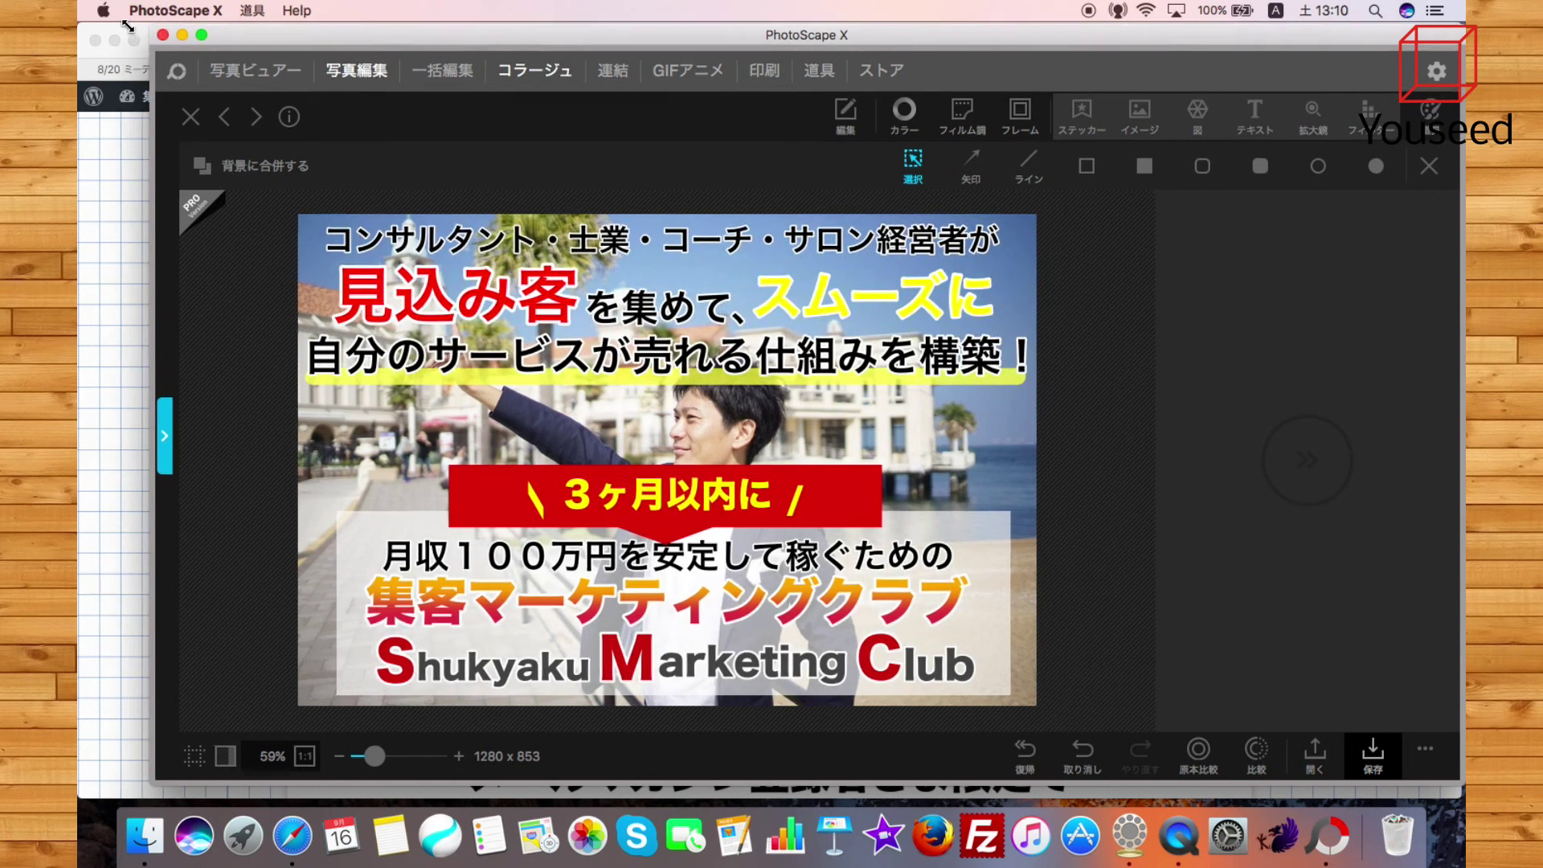
{"action": "left_click", "coordinate": [1195, 117]}
{"action": "scroll", "coordinate": [1217, 257], "scroll_direction": "up", "scroll_amount": 5}
{"action": "scroll", "coordinate": [1218, 261], "scroll_direction": "up", "scroll_amount": 10}
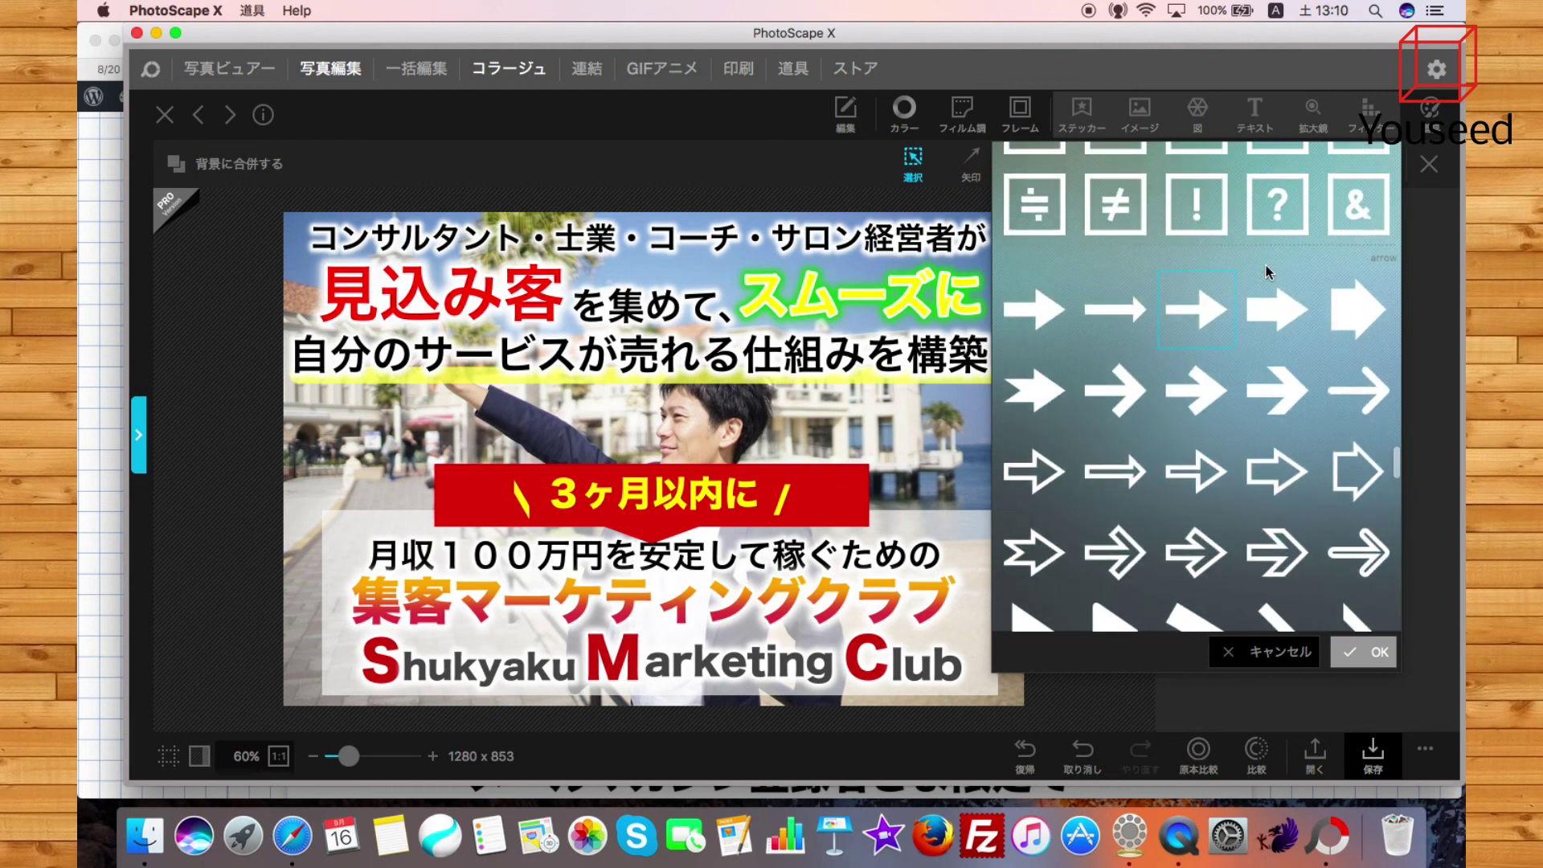
{"action": "double_click", "coordinate": [1297, 315]}
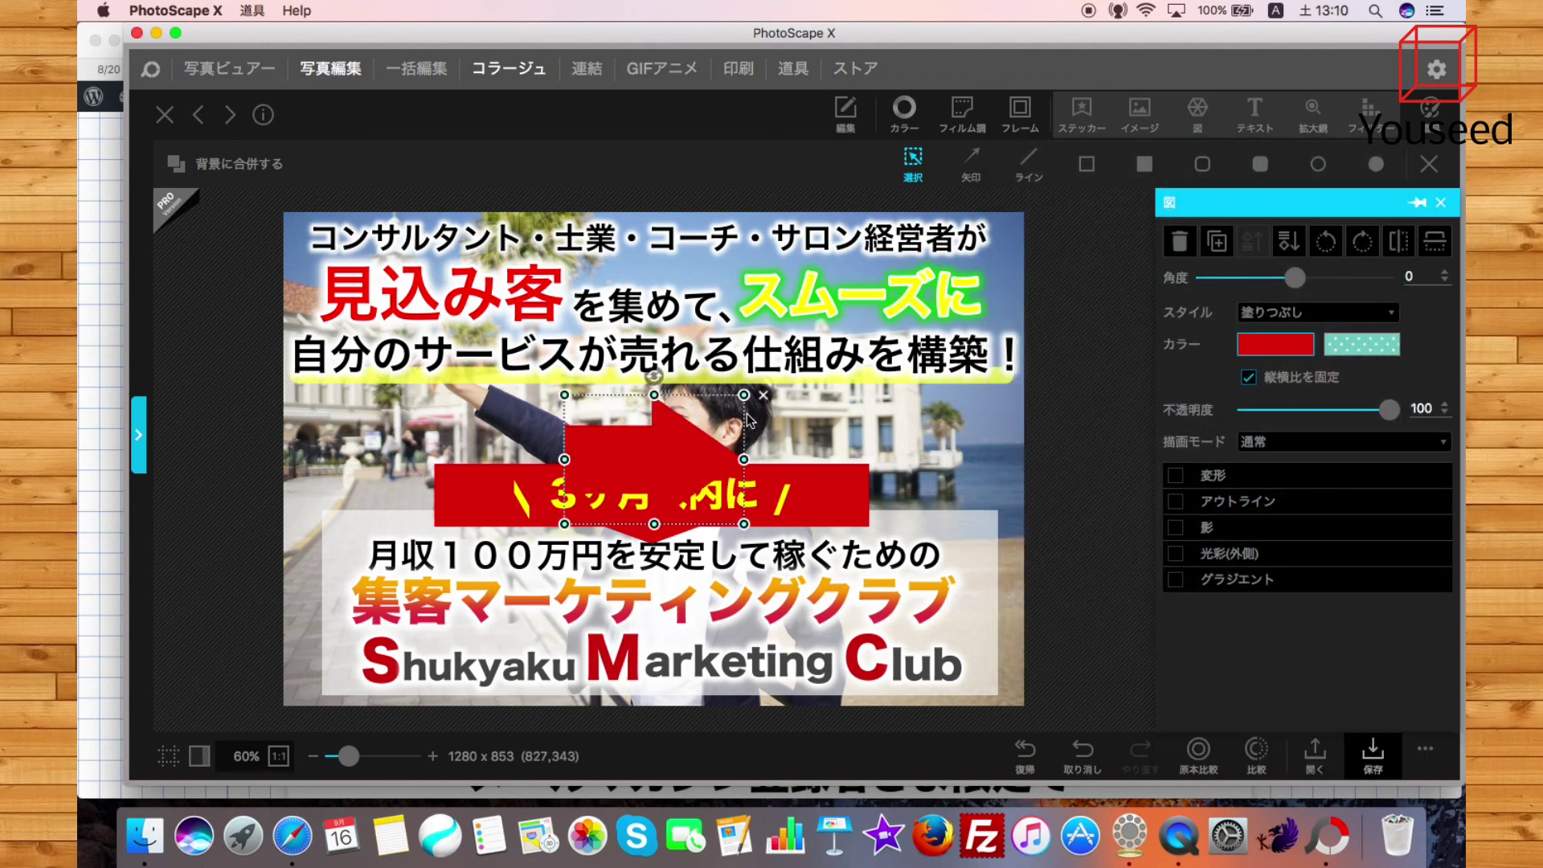
Rotate the red arrow 90 degrees to point down, shrink it and place it beside the banner's left end
{"action": "left_click_drag", "start_coordinate": [572, 466], "coordinate": [371, 479]}
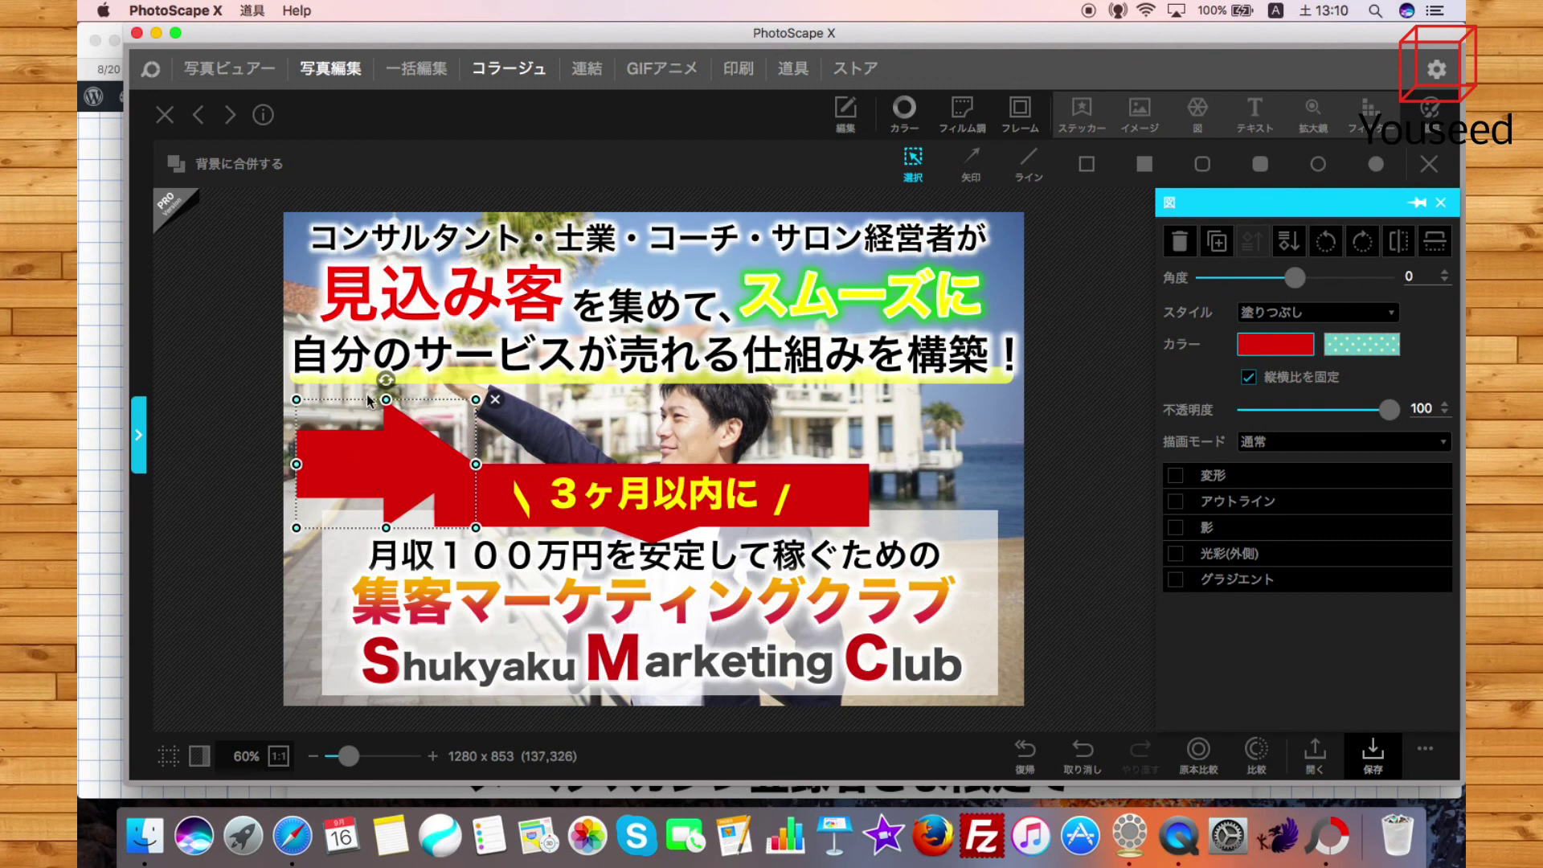
{"action": "left_click_drag", "start_coordinate": [382, 376], "coordinate": [443, 464]}
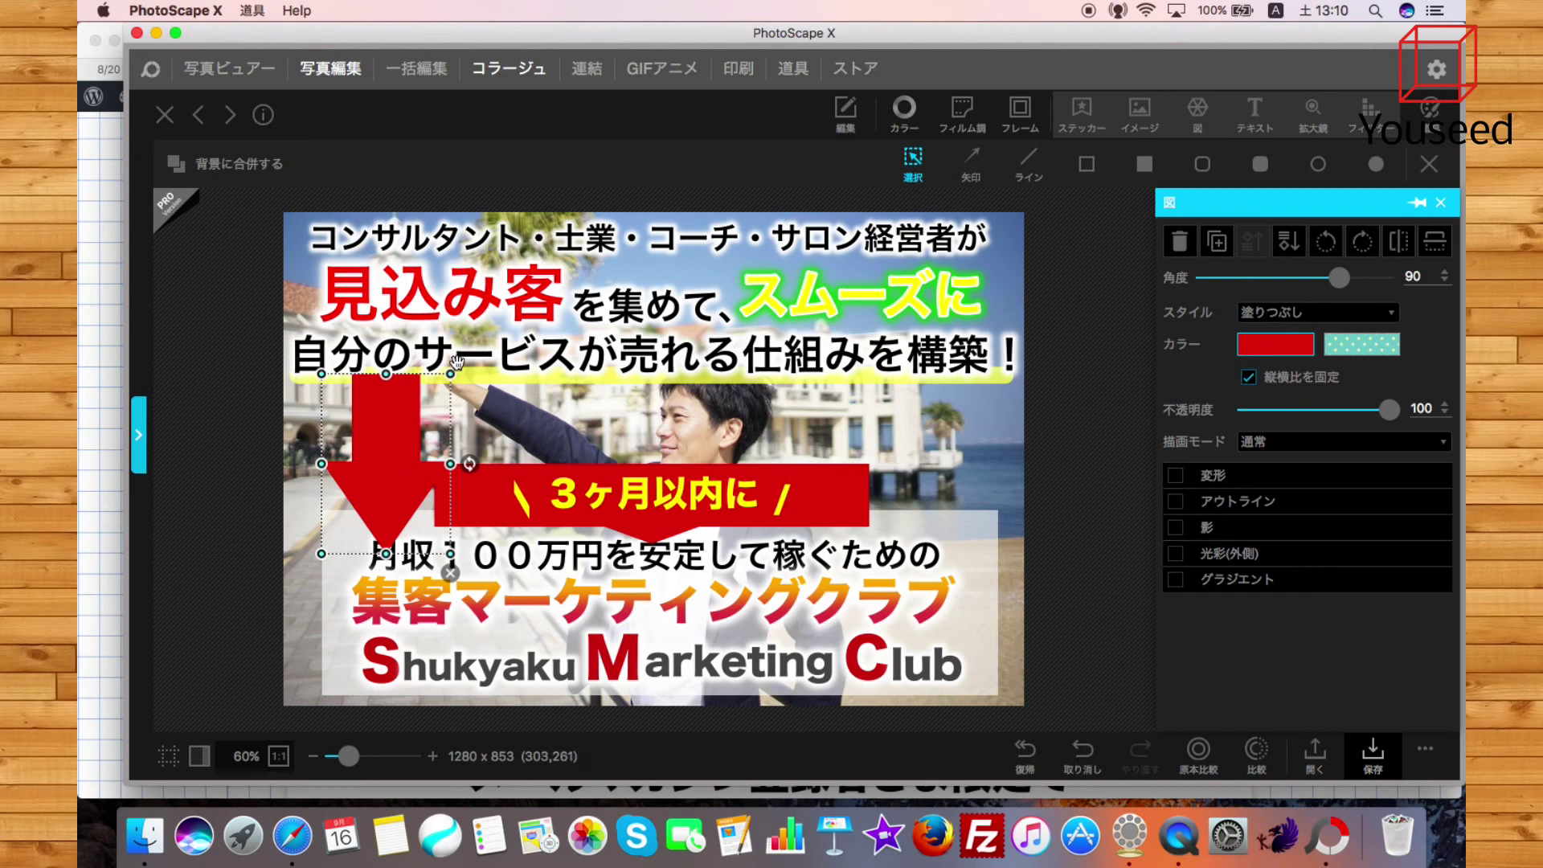
{"action": "left_click_drag", "start_coordinate": [451, 375], "coordinate": [390, 462]}
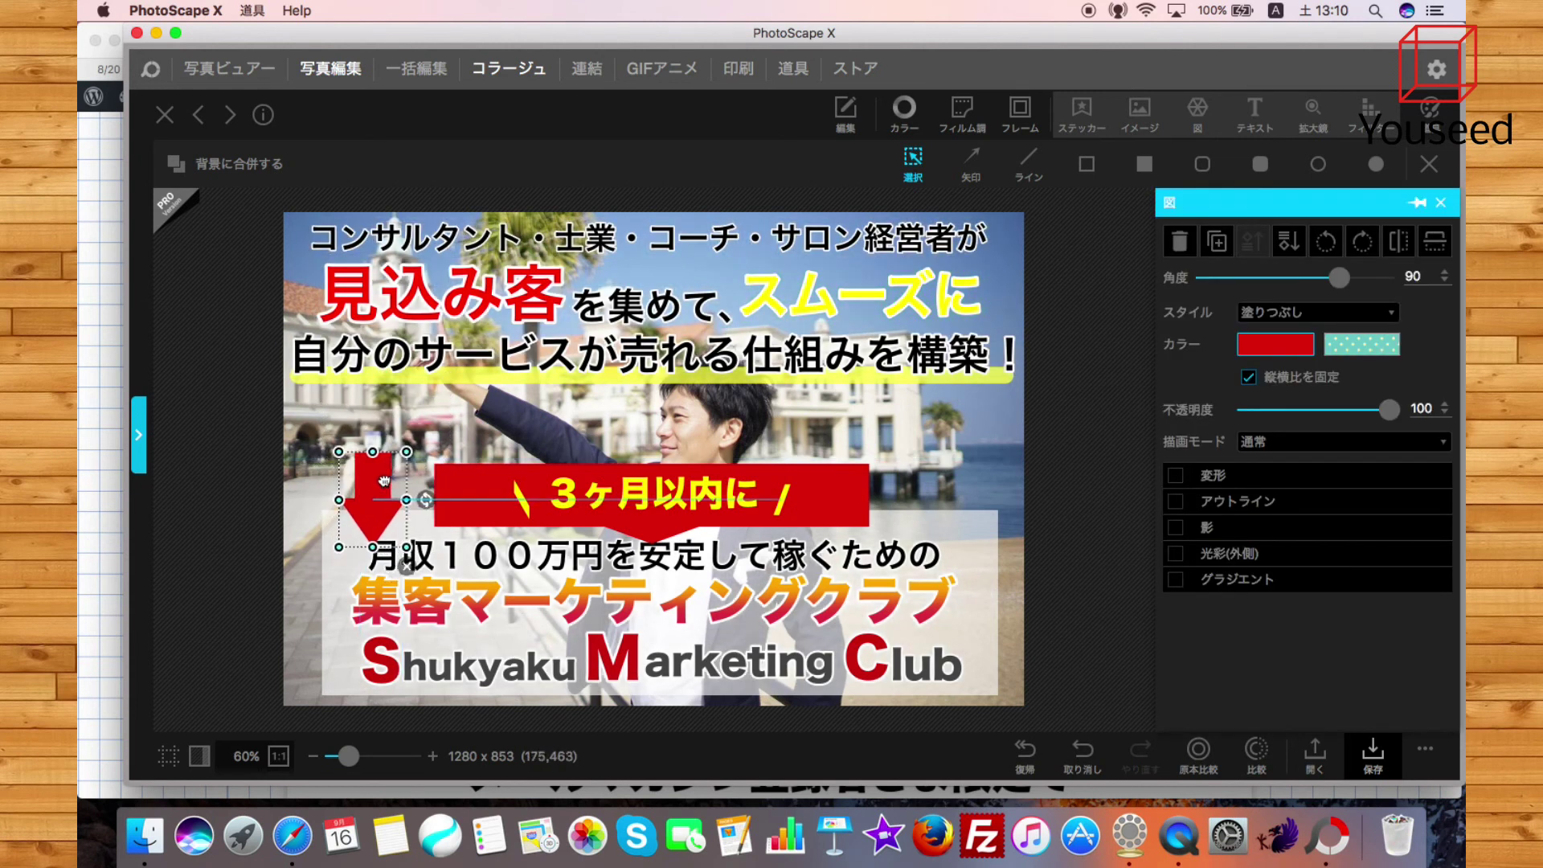
Check the arrow colour on the Safari reference page, then apply the orange-to-yellow gradient to the arrow in PhotoScape X
{"action": "left_click", "coordinate": [103, 509]}
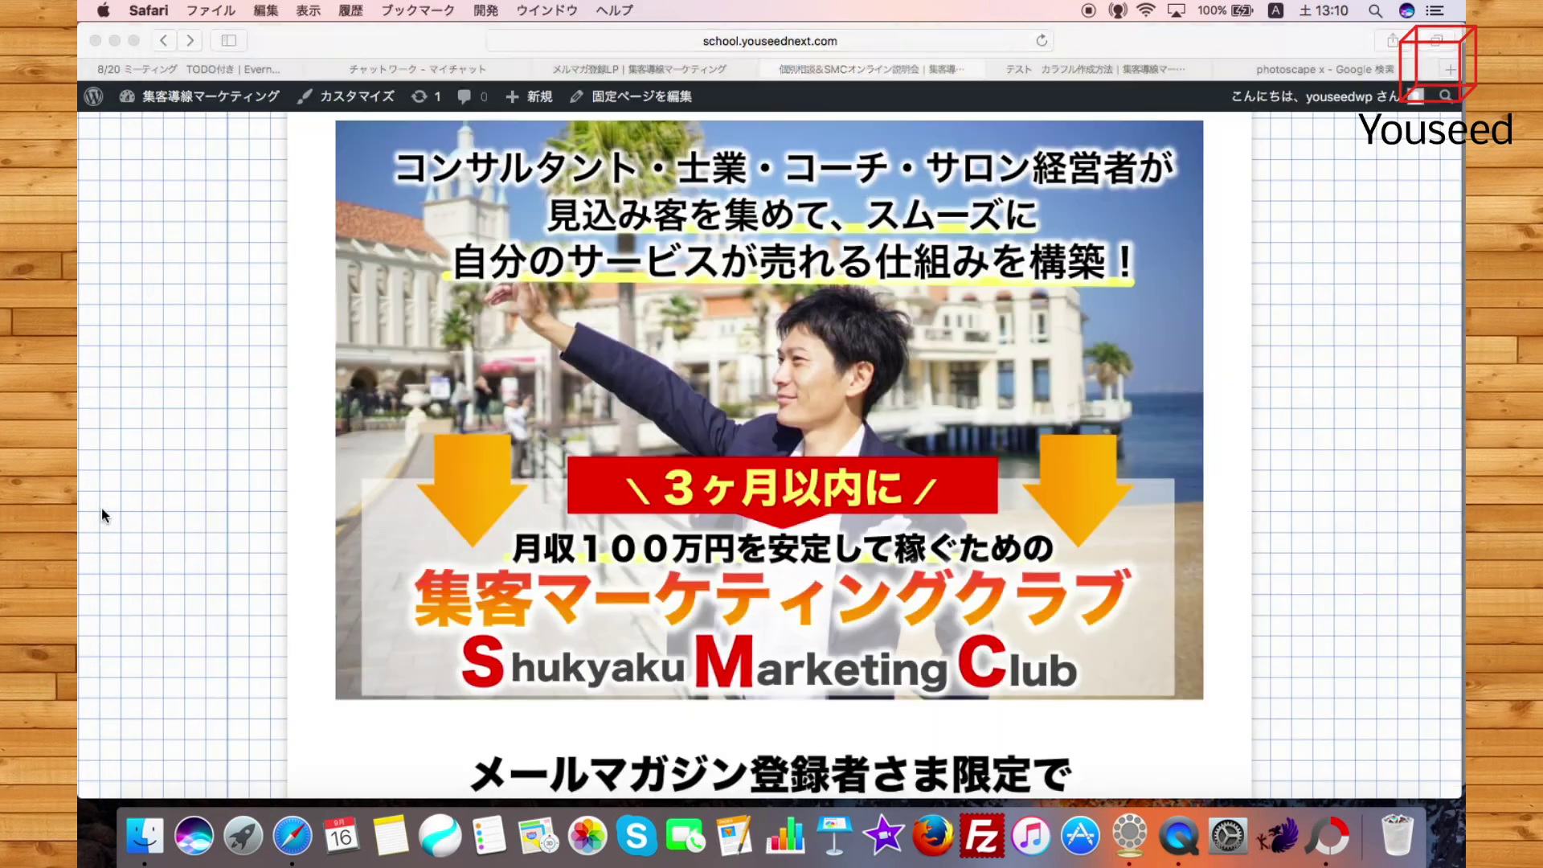
{"action": "left_click", "coordinate": [1330, 836]}
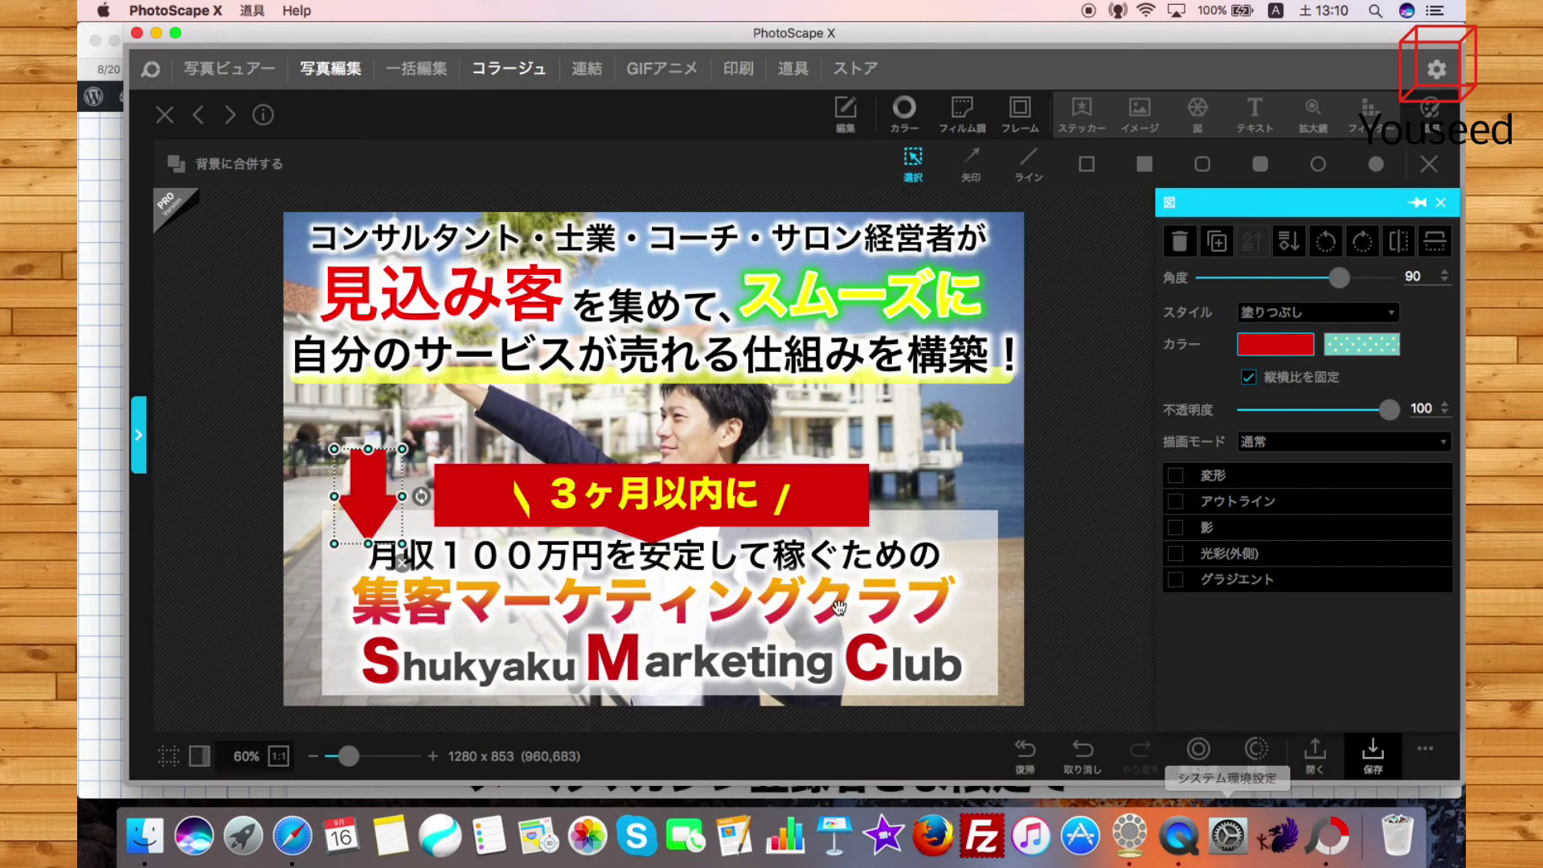
{"action": "left_click", "coordinate": [1175, 580]}
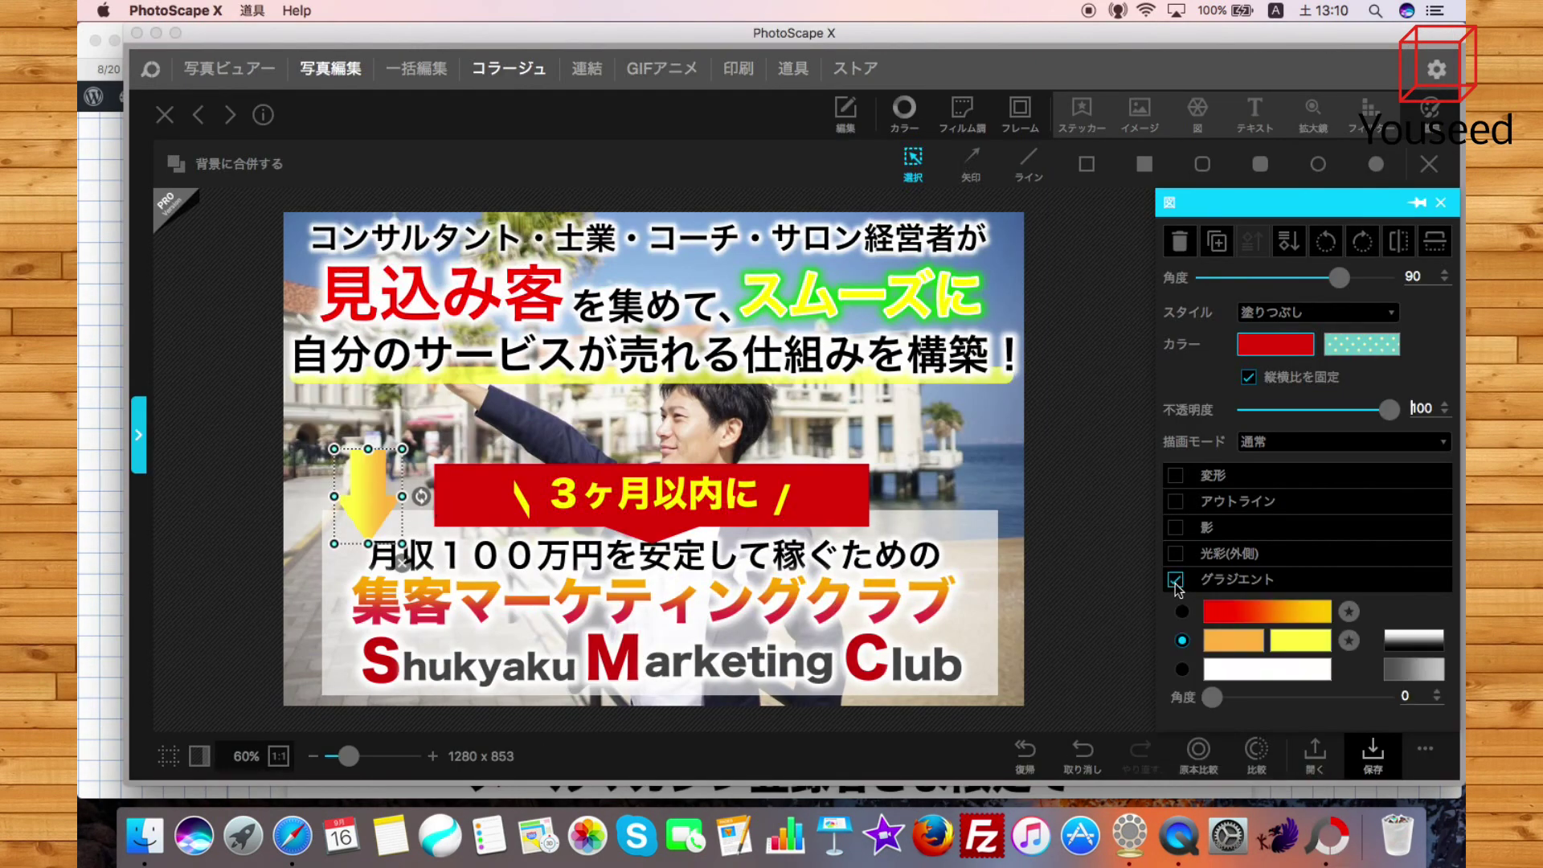
Try red, dark red and green as the first colour of the arrow's gradient, ending back on orange #ffb340
{"action": "left_click", "coordinate": [1246, 642]}
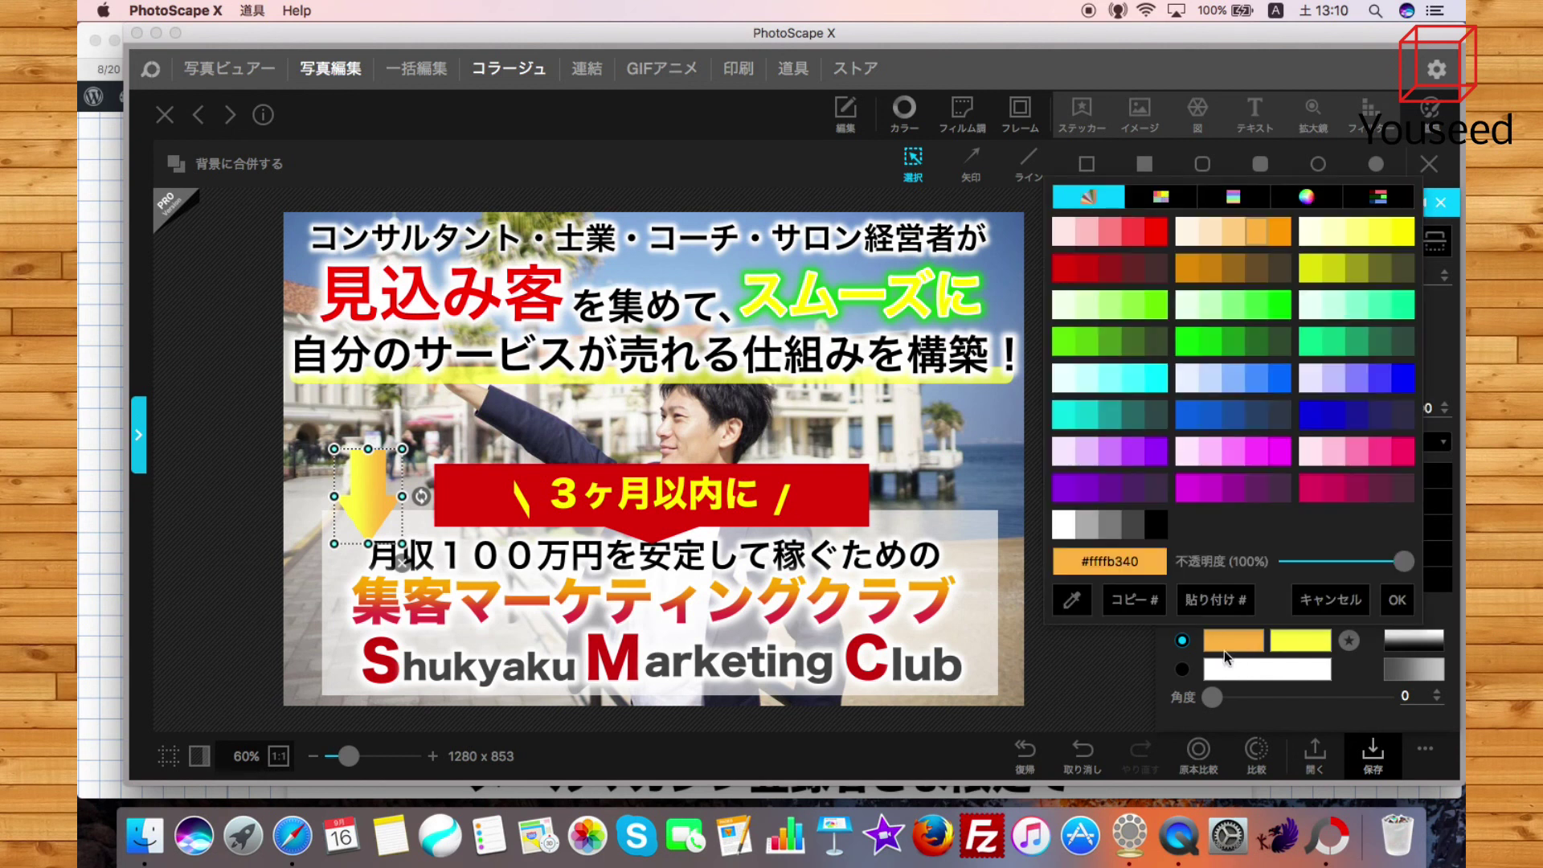
{"action": "left_click", "coordinate": [1223, 650]}
{"action": "left_click", "coordinate": [1224, 650]}
{"action": "left_click", "coordinate": [1130, 235]}
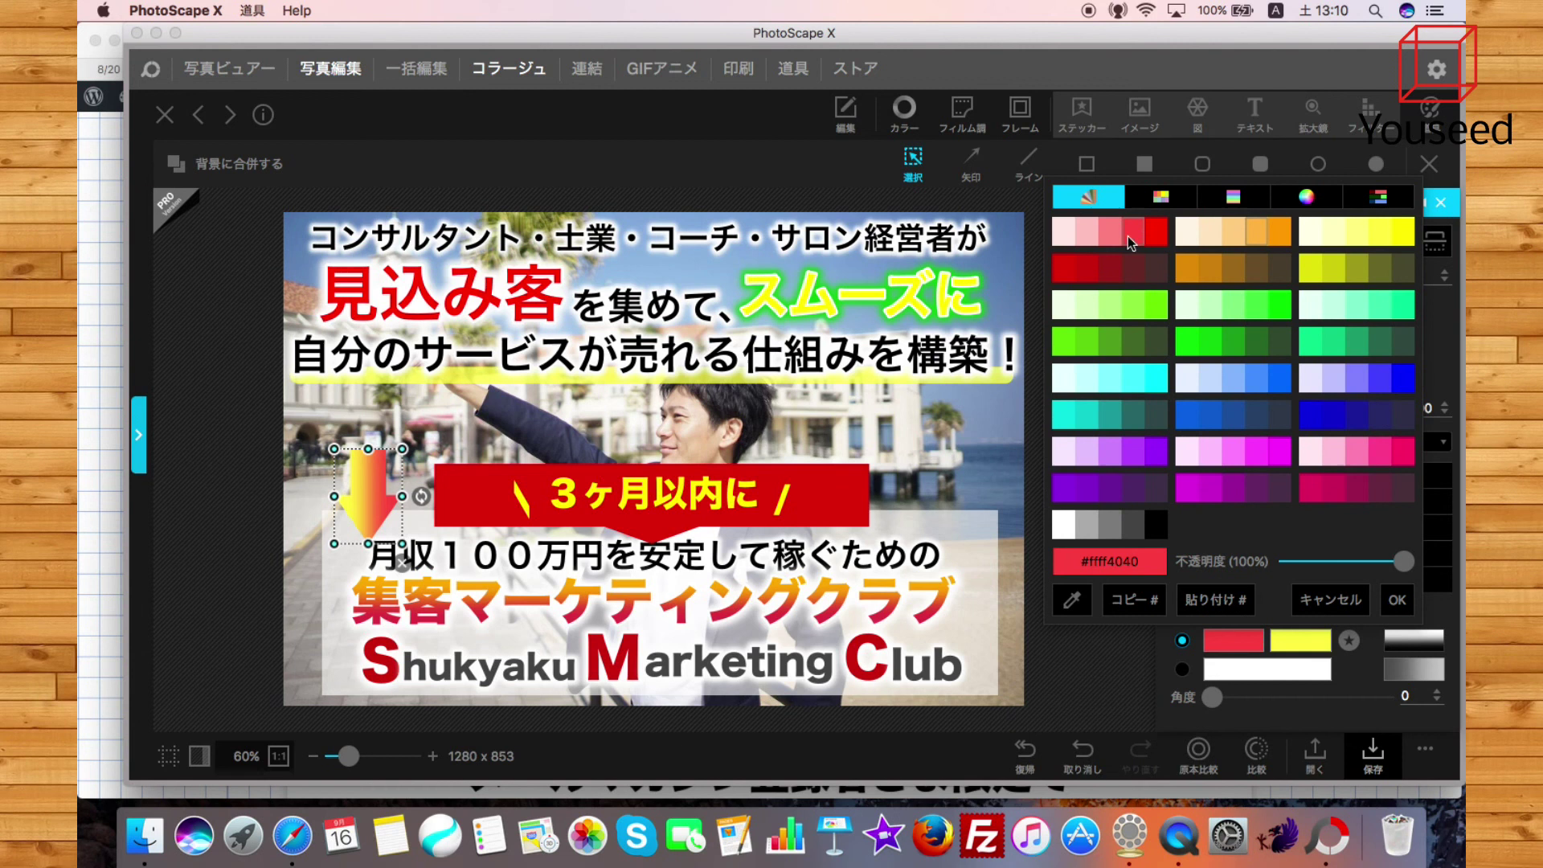
{"action": "left_click", "coordinate": [1106, 268]}
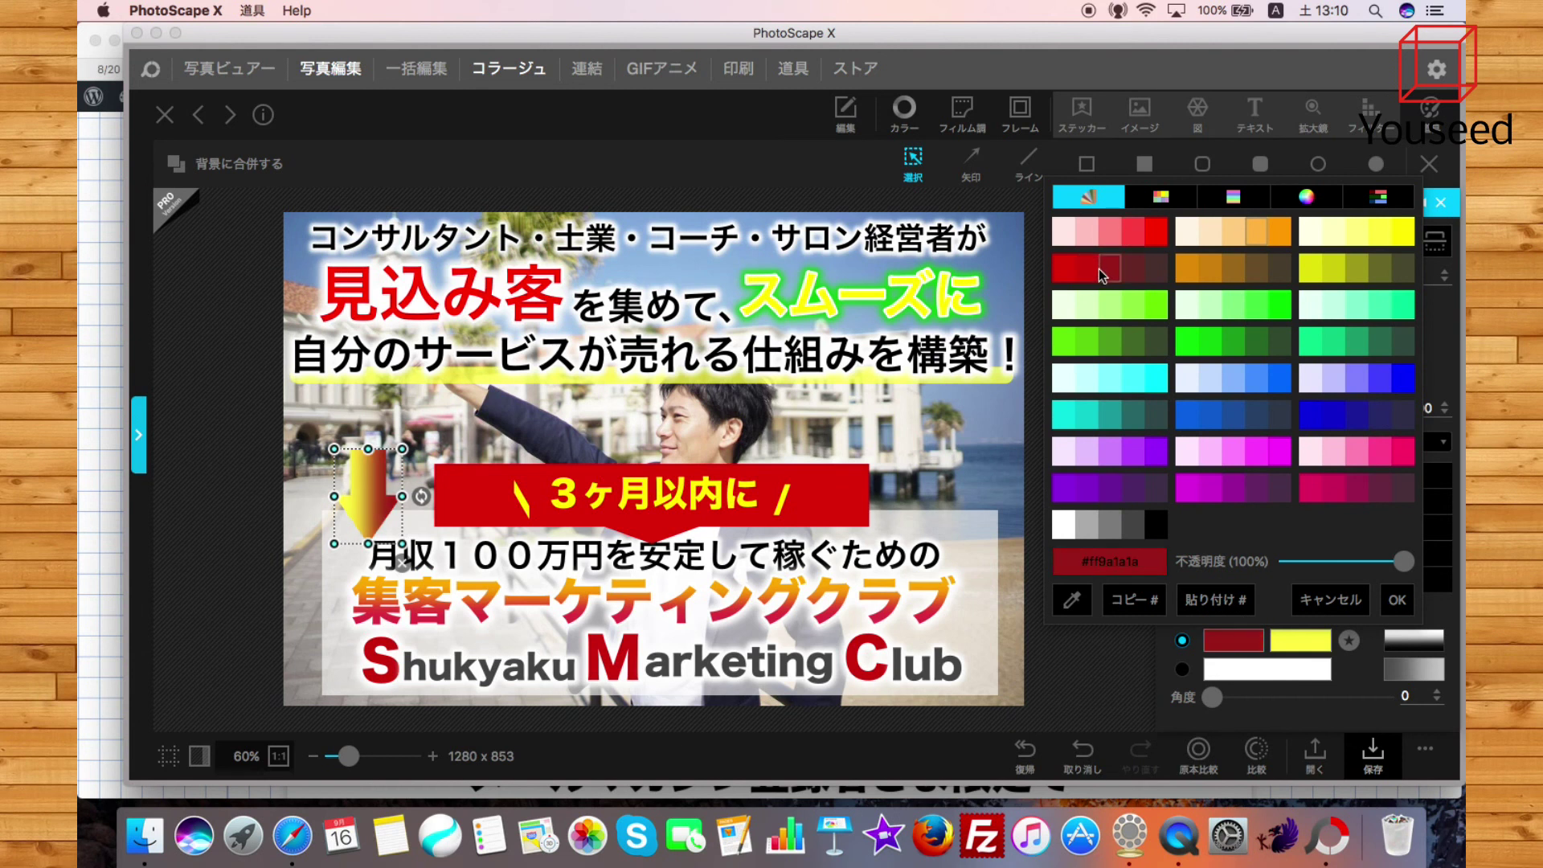
{"action": "left_click", "coordinate": [1207, 273]}
{"action": "left_click", "coordinate": [1309, 313]}
{"action": "left_click", "coordinate": [1207, 334]}
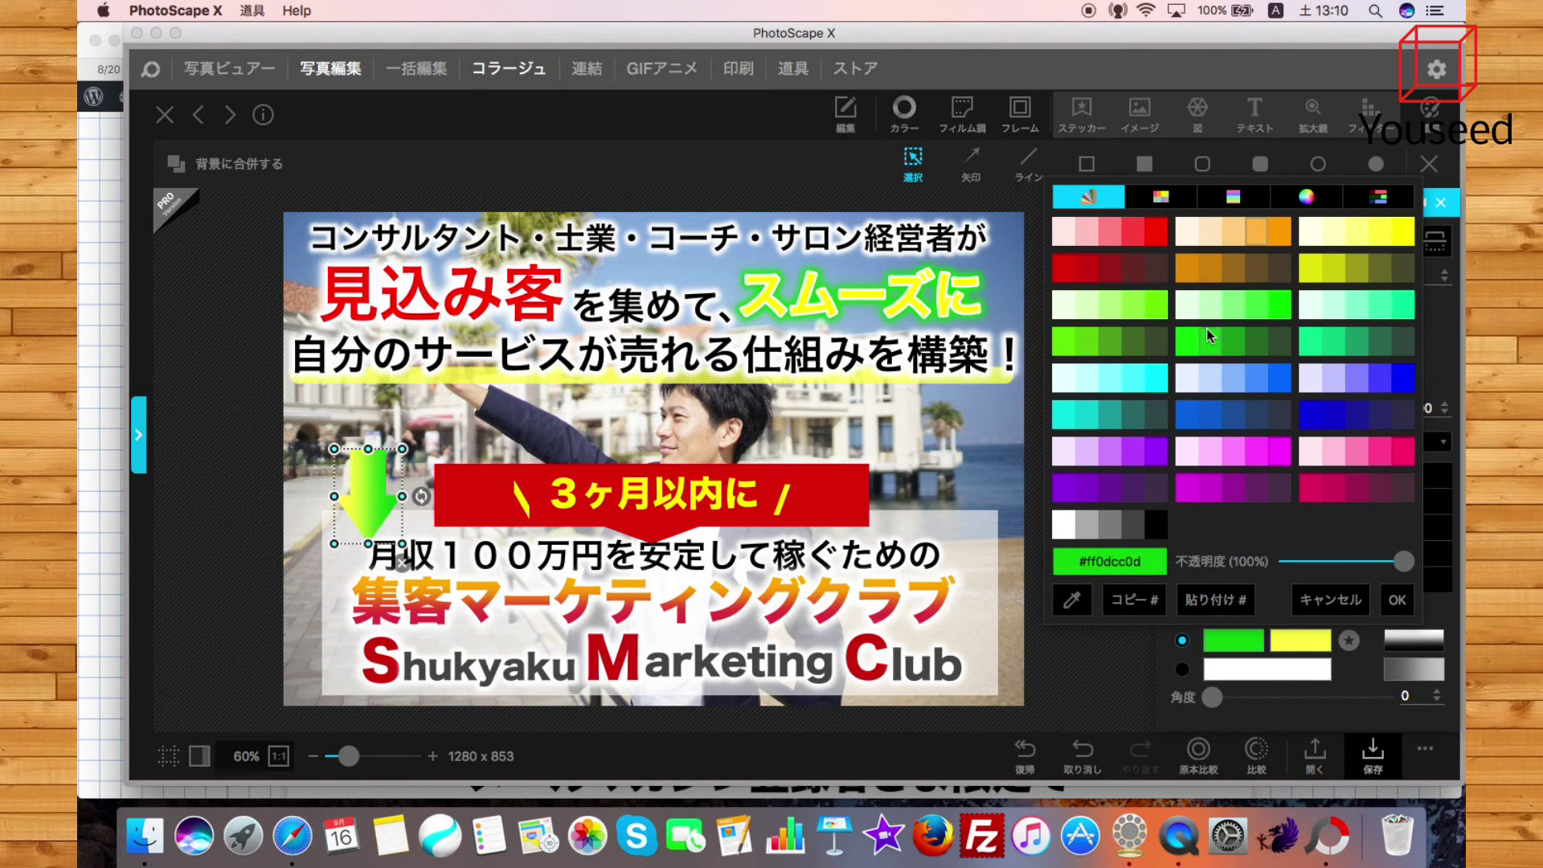
{"action": "left_click", "coordinate": [1146, 379]}
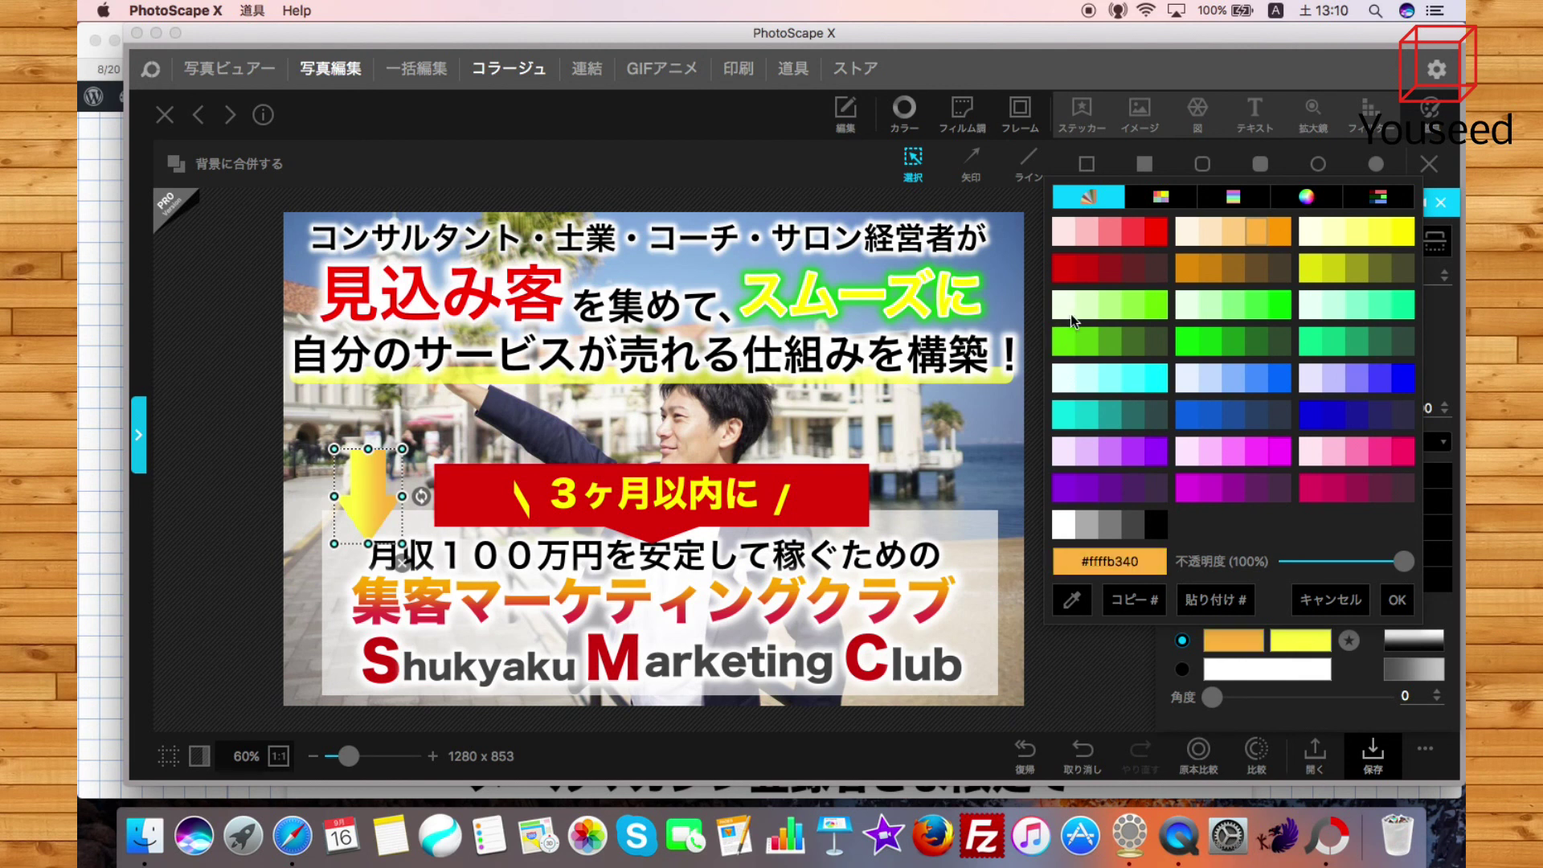
{"action": "left_click", "coordinate": [1086, 269]}
{"action": "double_click", "coordinate": [1084, 275]}
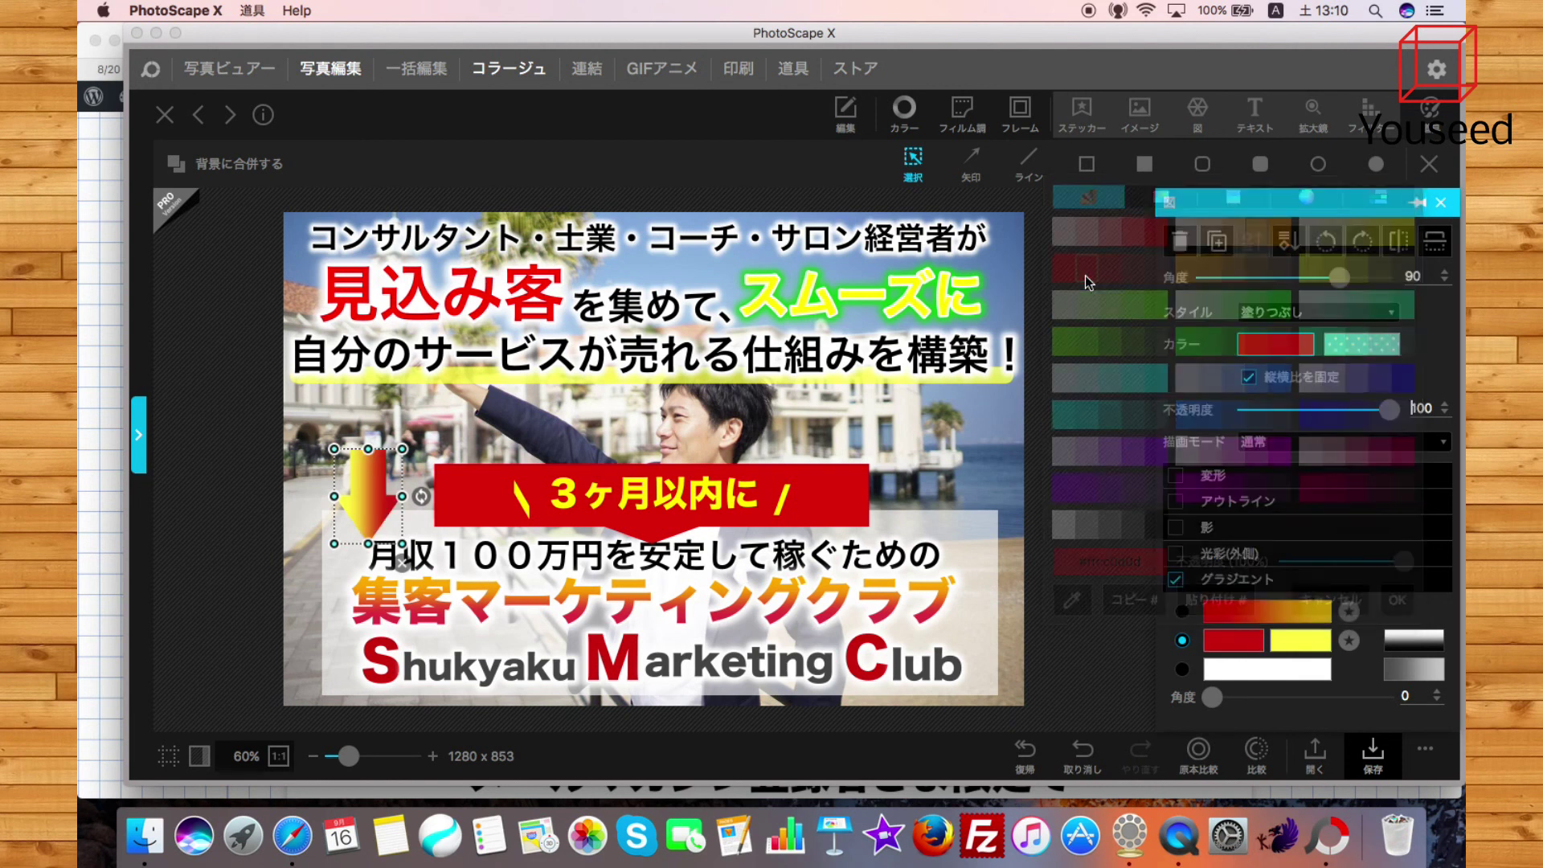
{"action": "left_click", "coordinate": [1223, 644]}
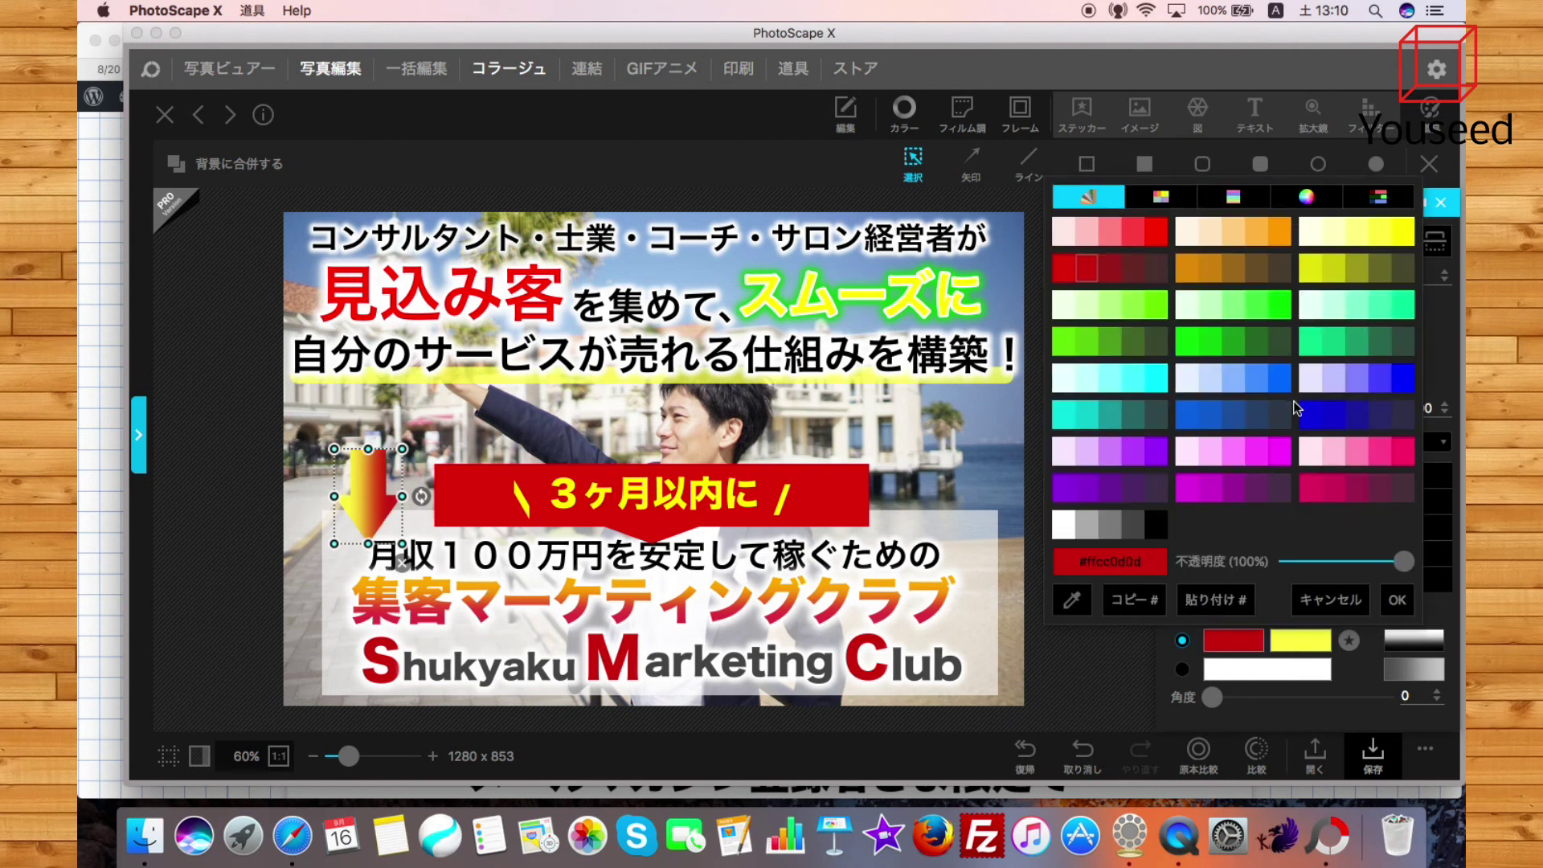
{"action": "left_click", "coordinate": [1262, 230]}
{"action": "left_click", "coordinate": [1262, 230]}
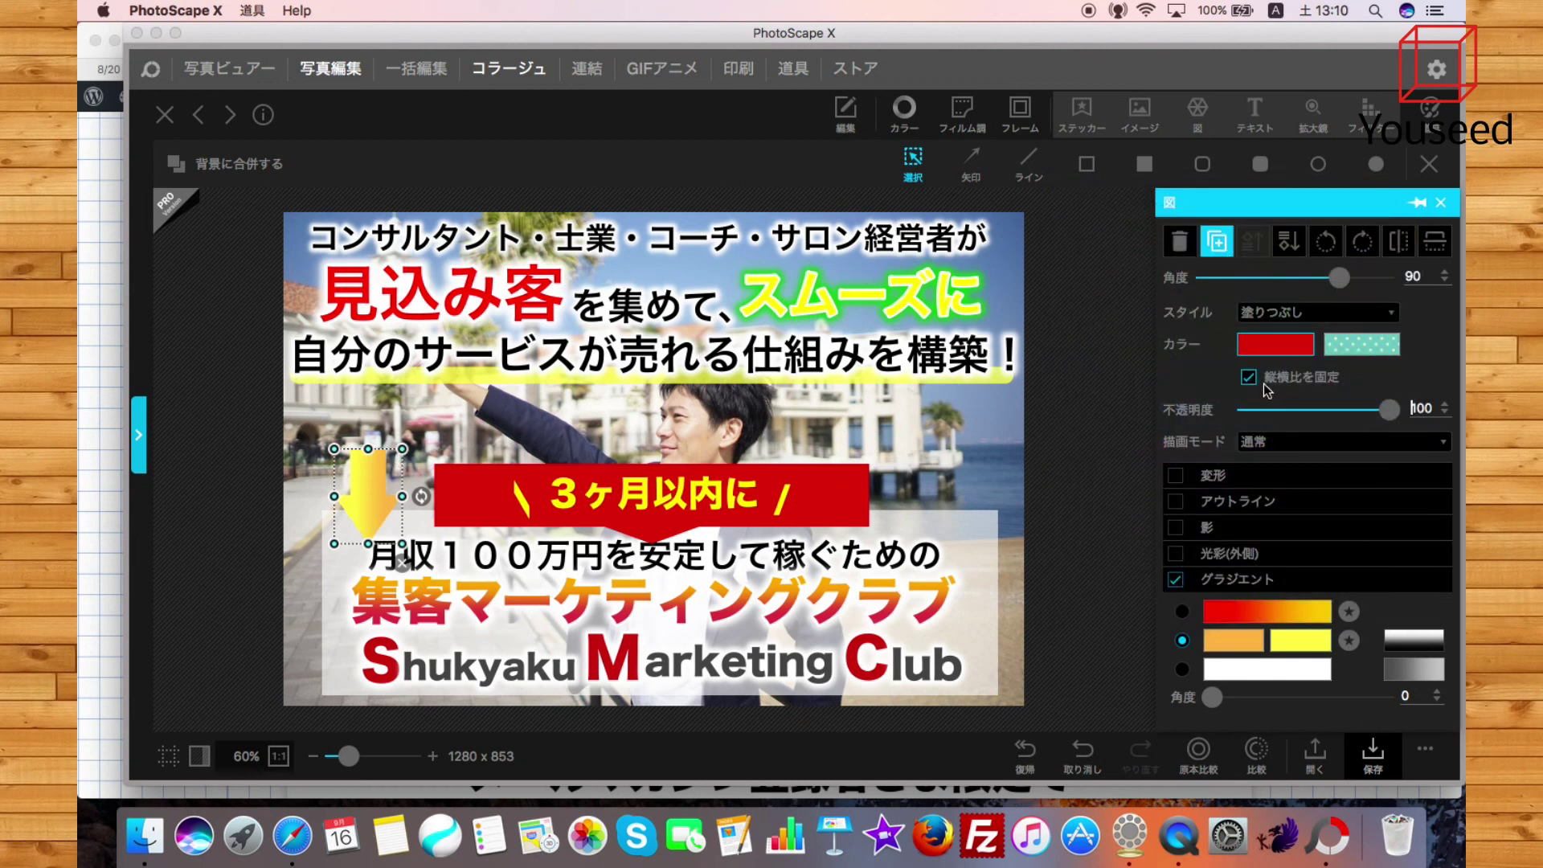
Unlock the arrow's proportions and make it shorter and wider, checking it against the arrows on the Safari reference page
{"action": "left_click_drag", "start_coordinate": [403, 448], "coordinate": [385, 496]}
{"action": "left_click", "coordinate": [424, 460]}
{"action": "key", "text": "Tab"}
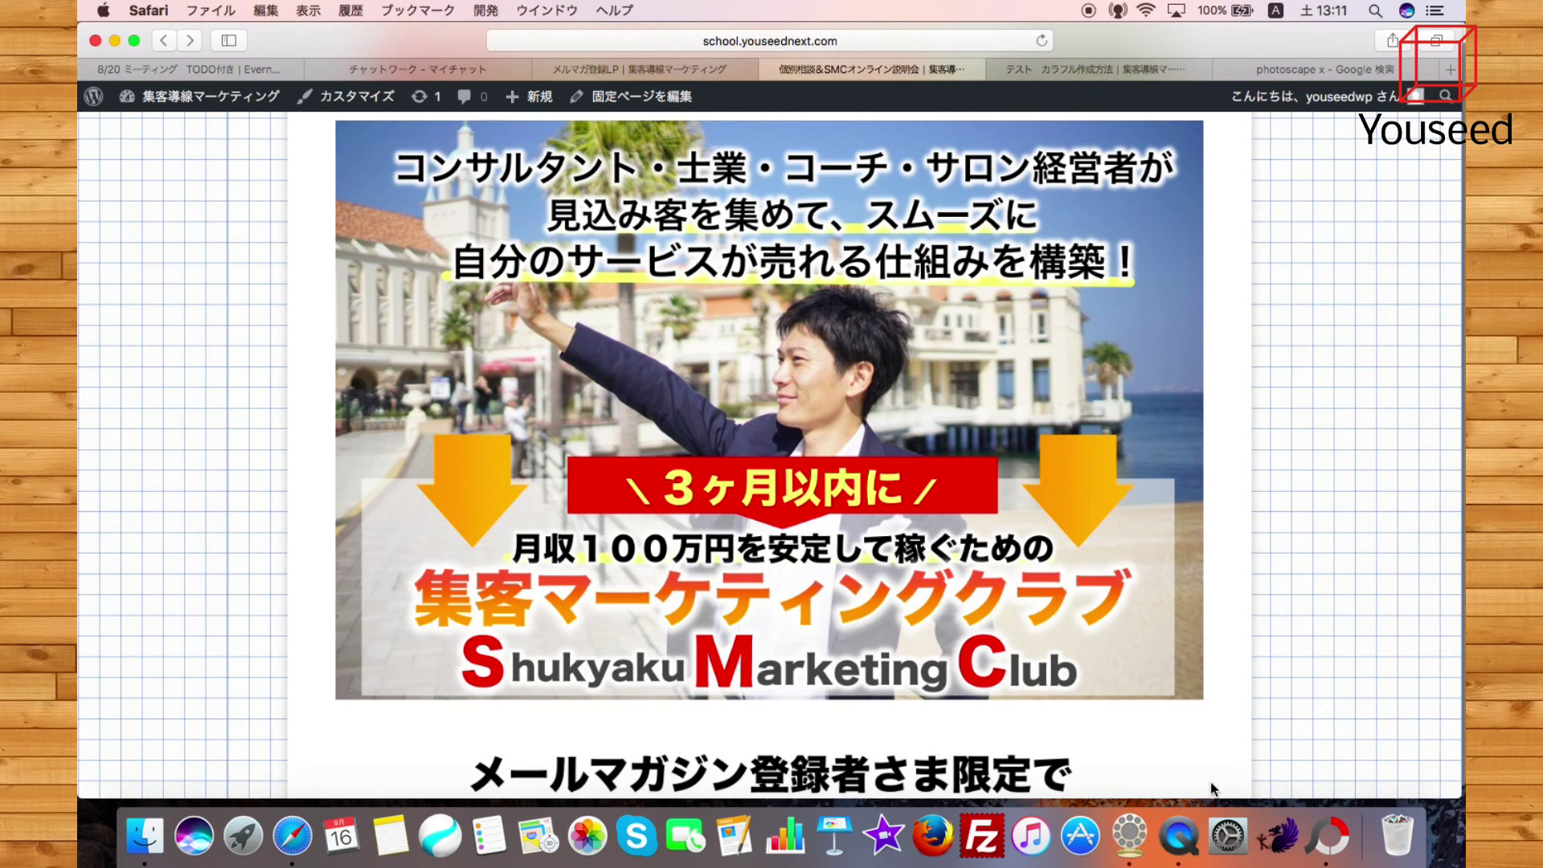
{"action": "left_click", "coordinate": [1350, 840]}
{"action": "left_click", "coordinate": [481, 418]}
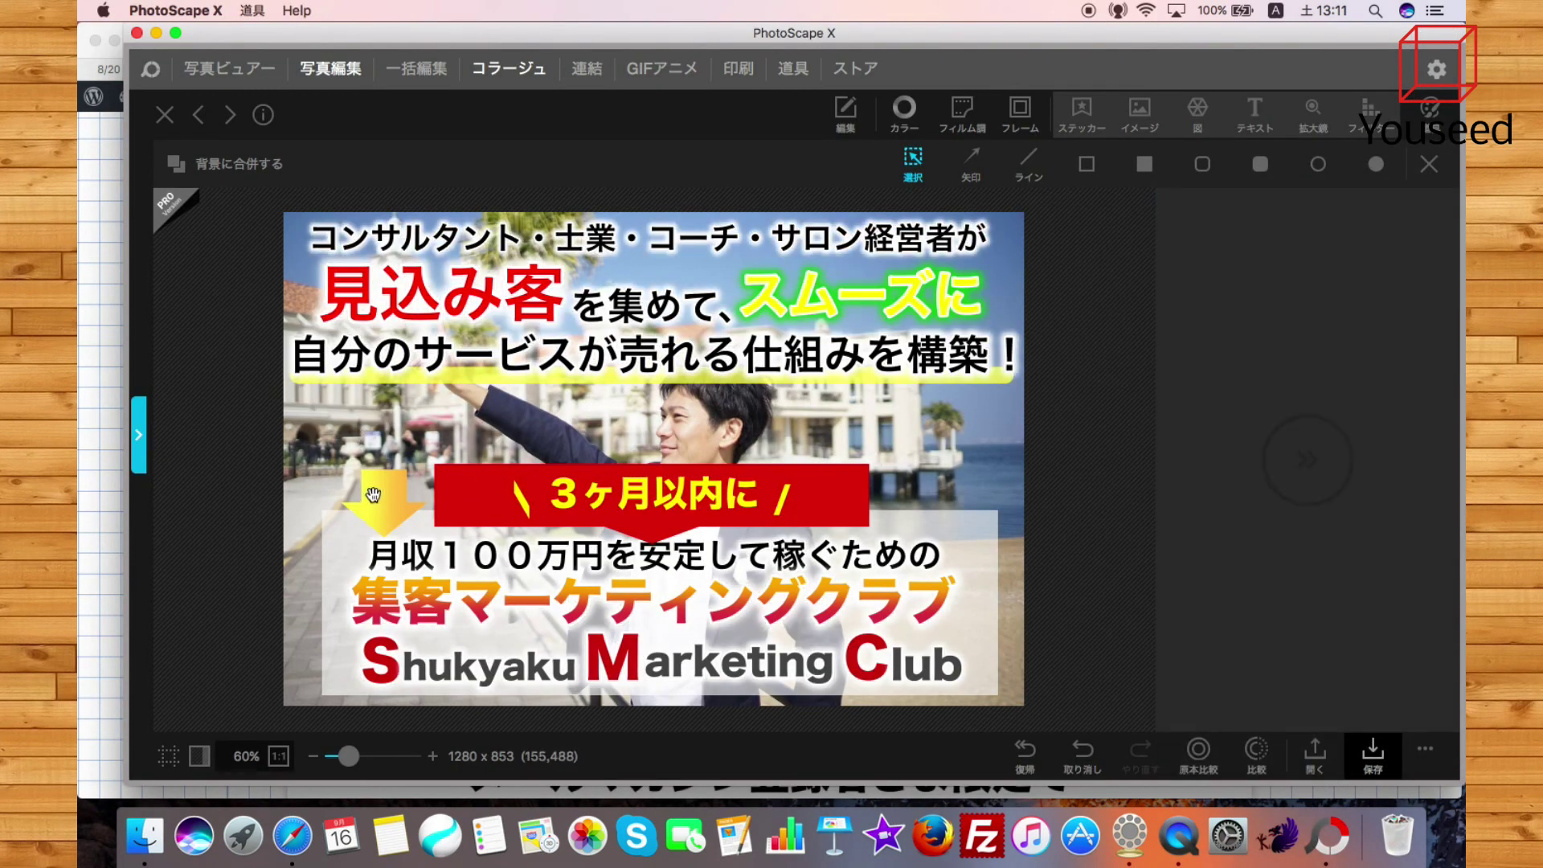
Duplicate the gradient arrow and place the copy beside the banner's right end, level with the original
{"action": "left_click", "coordinate": [373, 495]}
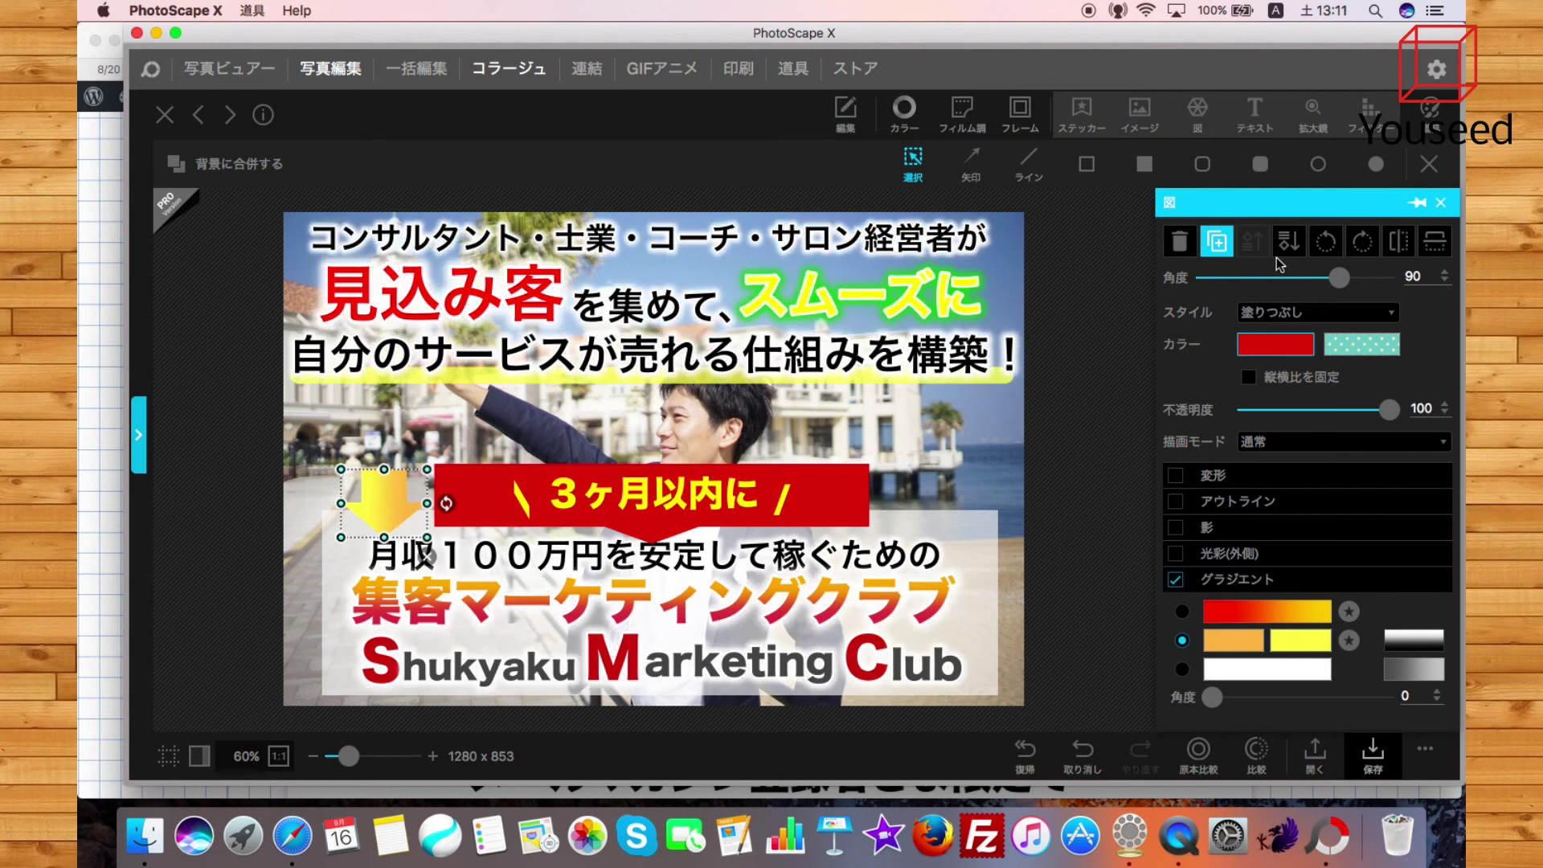
{"action": "left_click", "coordinate": [1217, 241]}
{"action": "left_click_drag", "start_coordinate": [426, 482], "coordinate": [936, 499]}
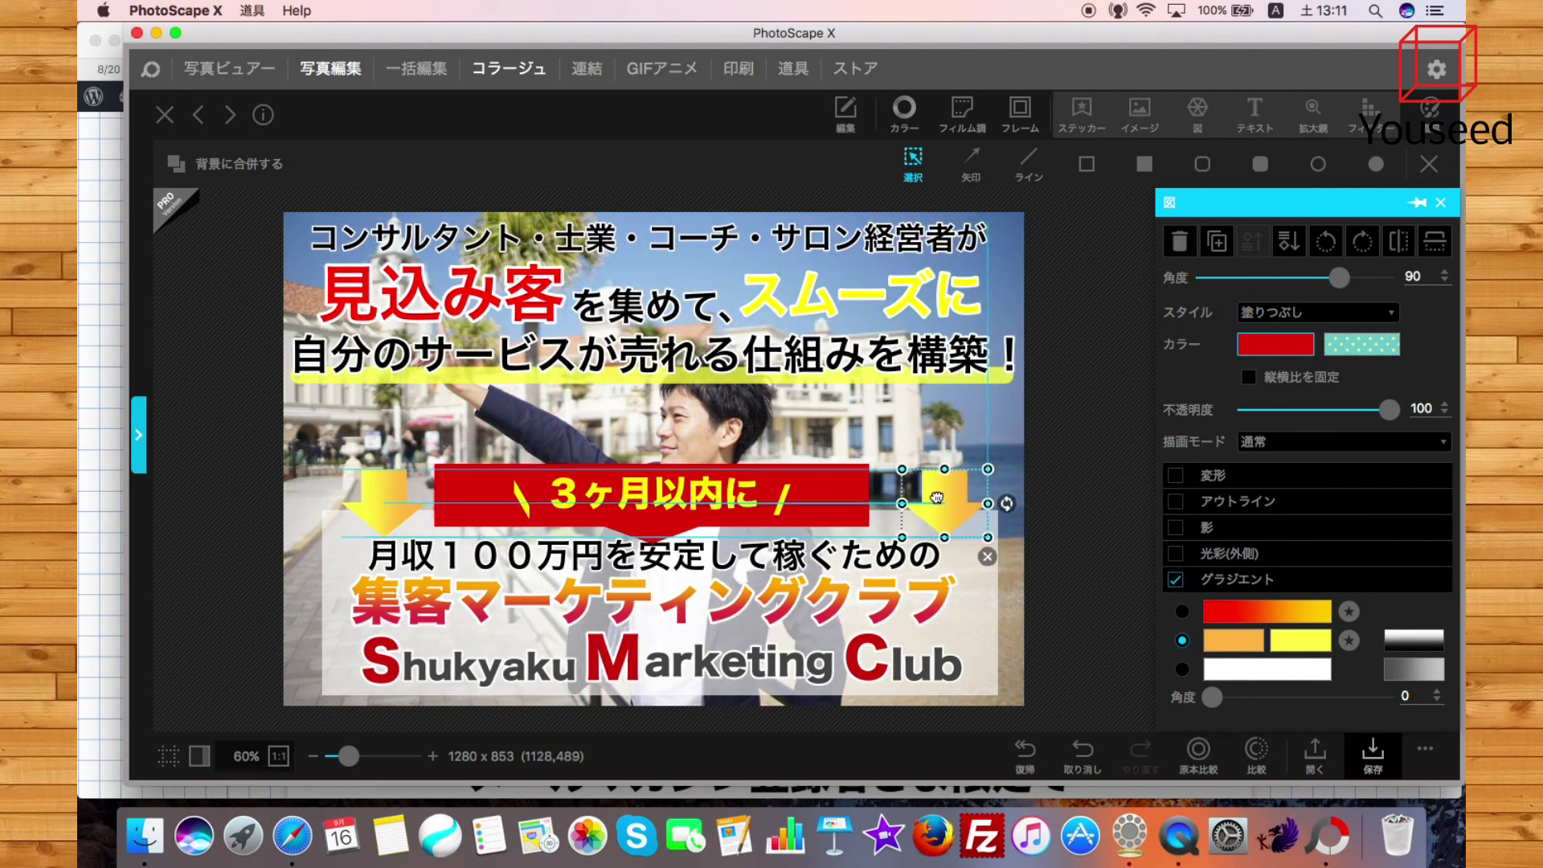
{"action": "left_click", "coordinate": [1084, 483]}
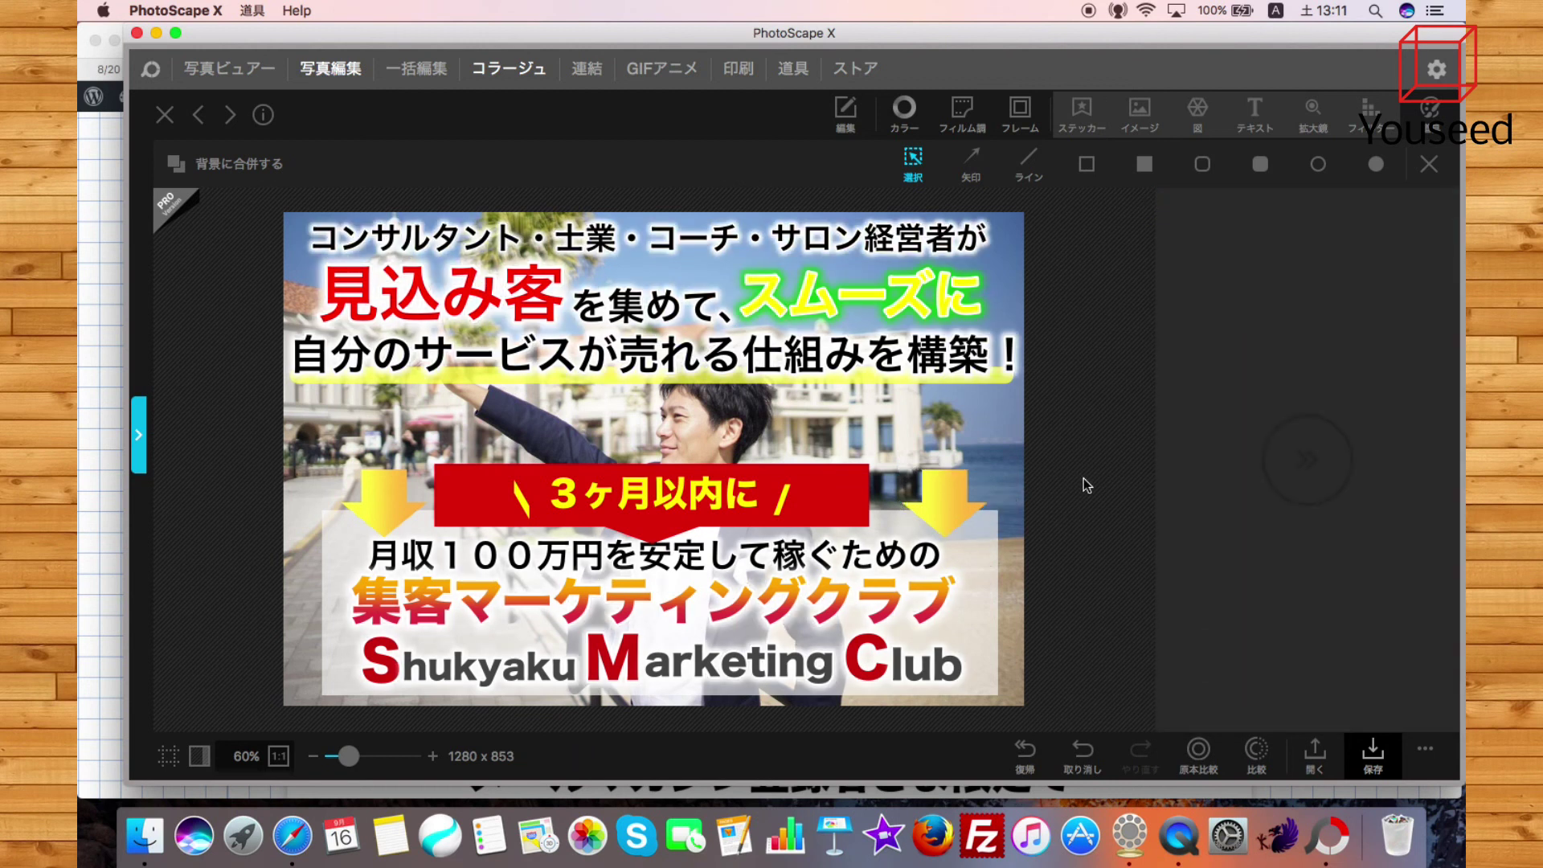
Compare the design with the Safari reference page, then look over the save options in PhotoScape X
{"action": "left_click", "coordinate": [84, 482]}
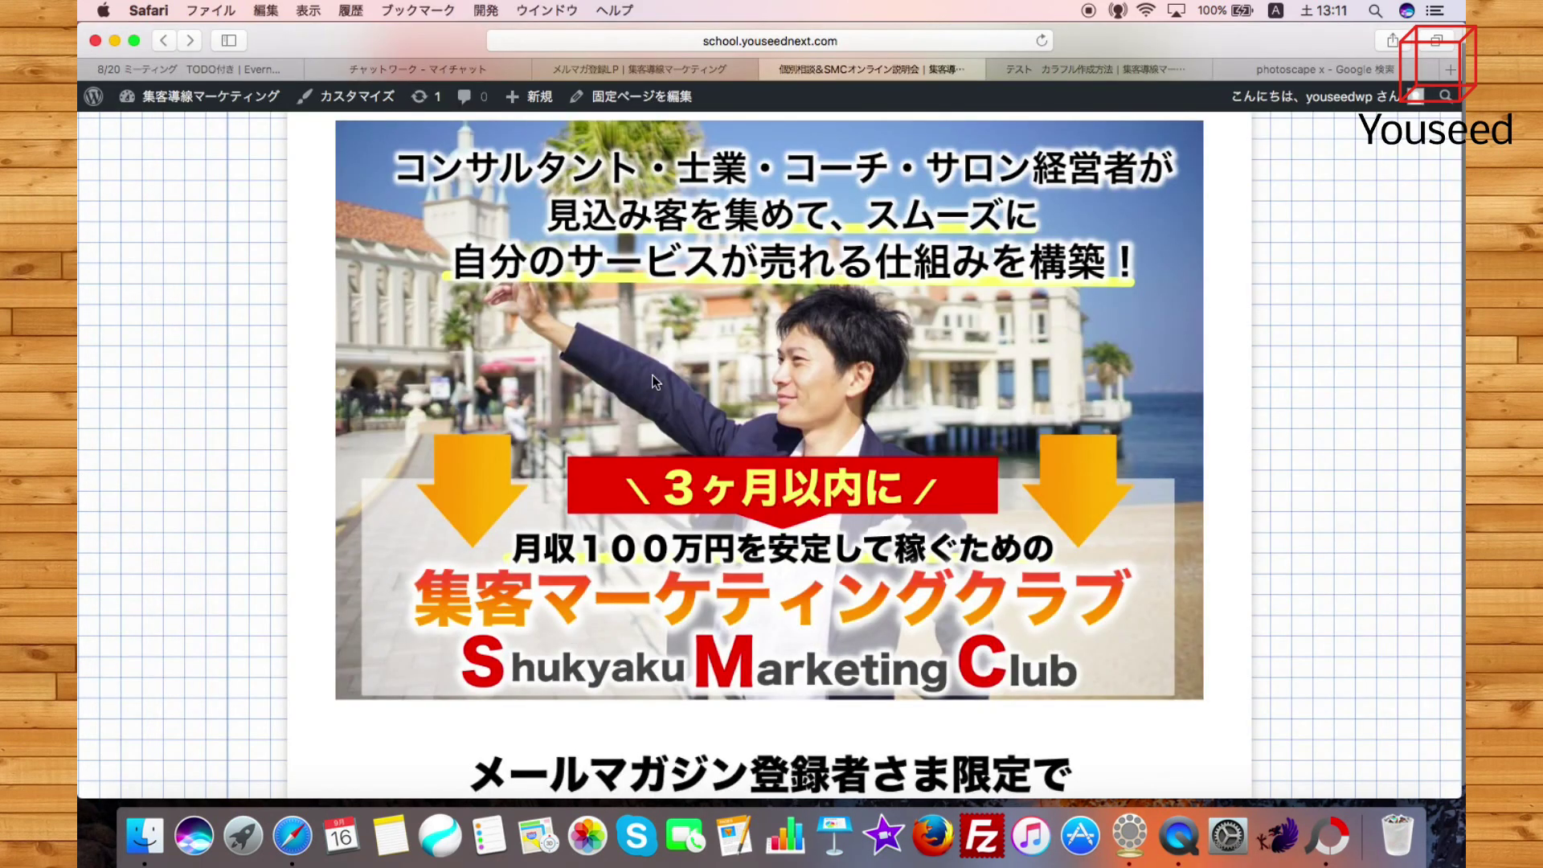
{"action": "left_click", "coordinate": [1328, 836]}
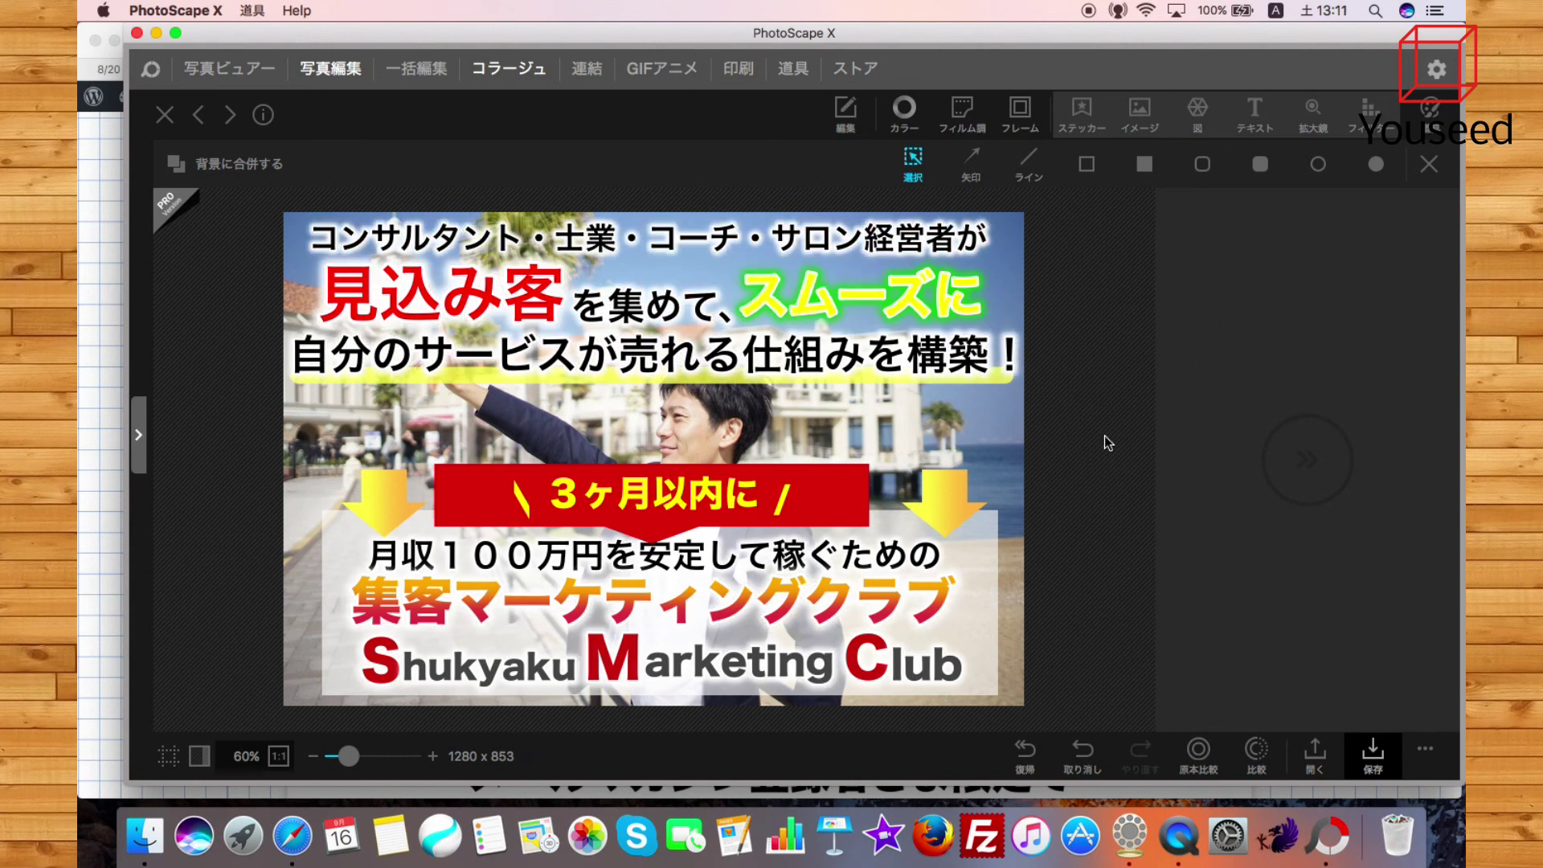
{"action": "left_click", "coordinate": [1372, 755]}
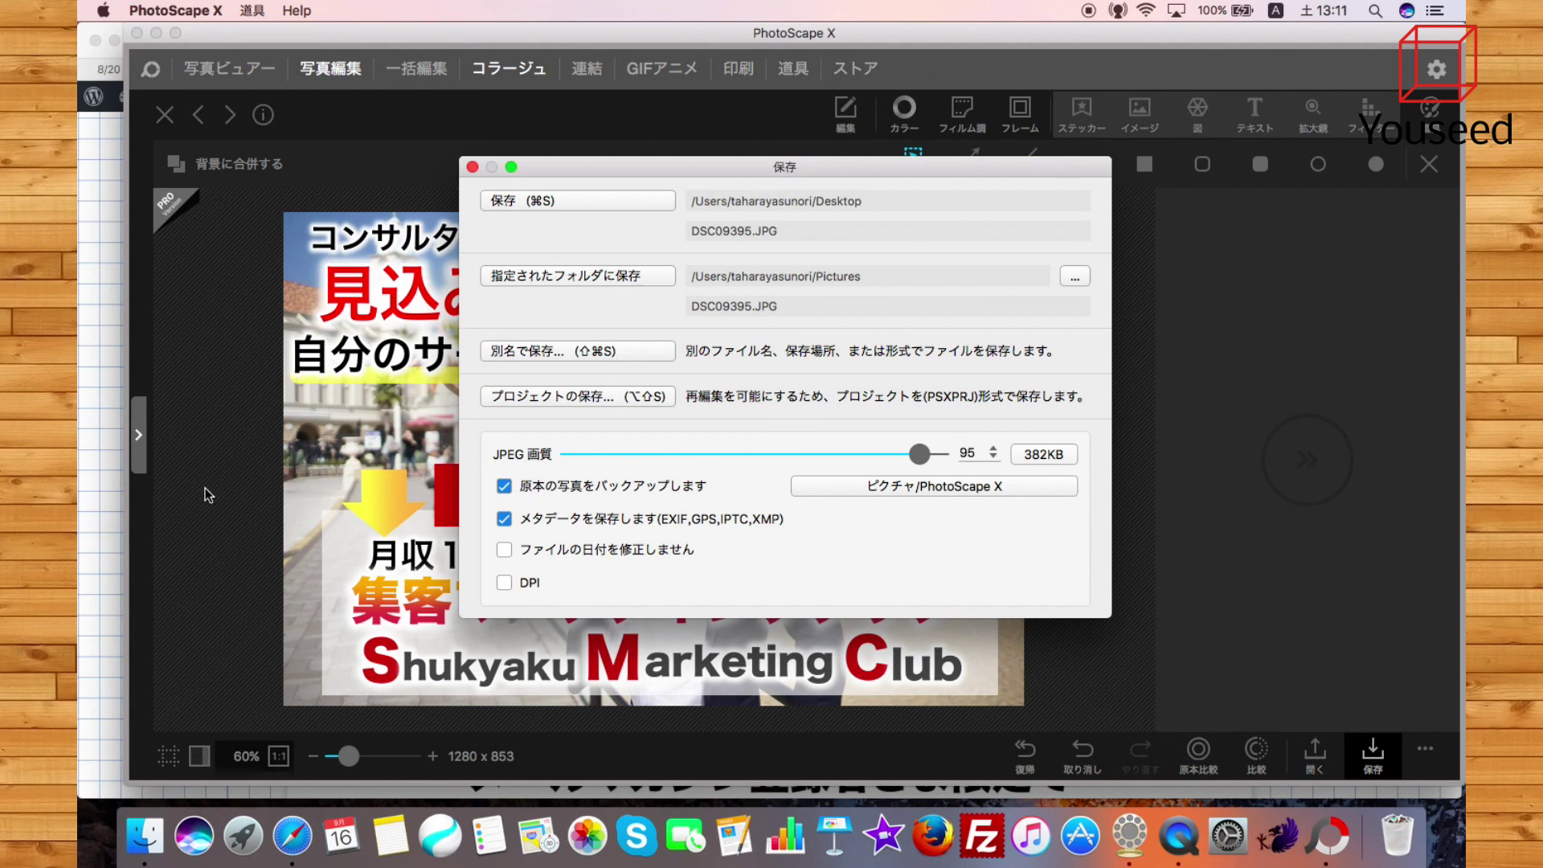
{"action": "left_click", "coordinate": [472, 167]}
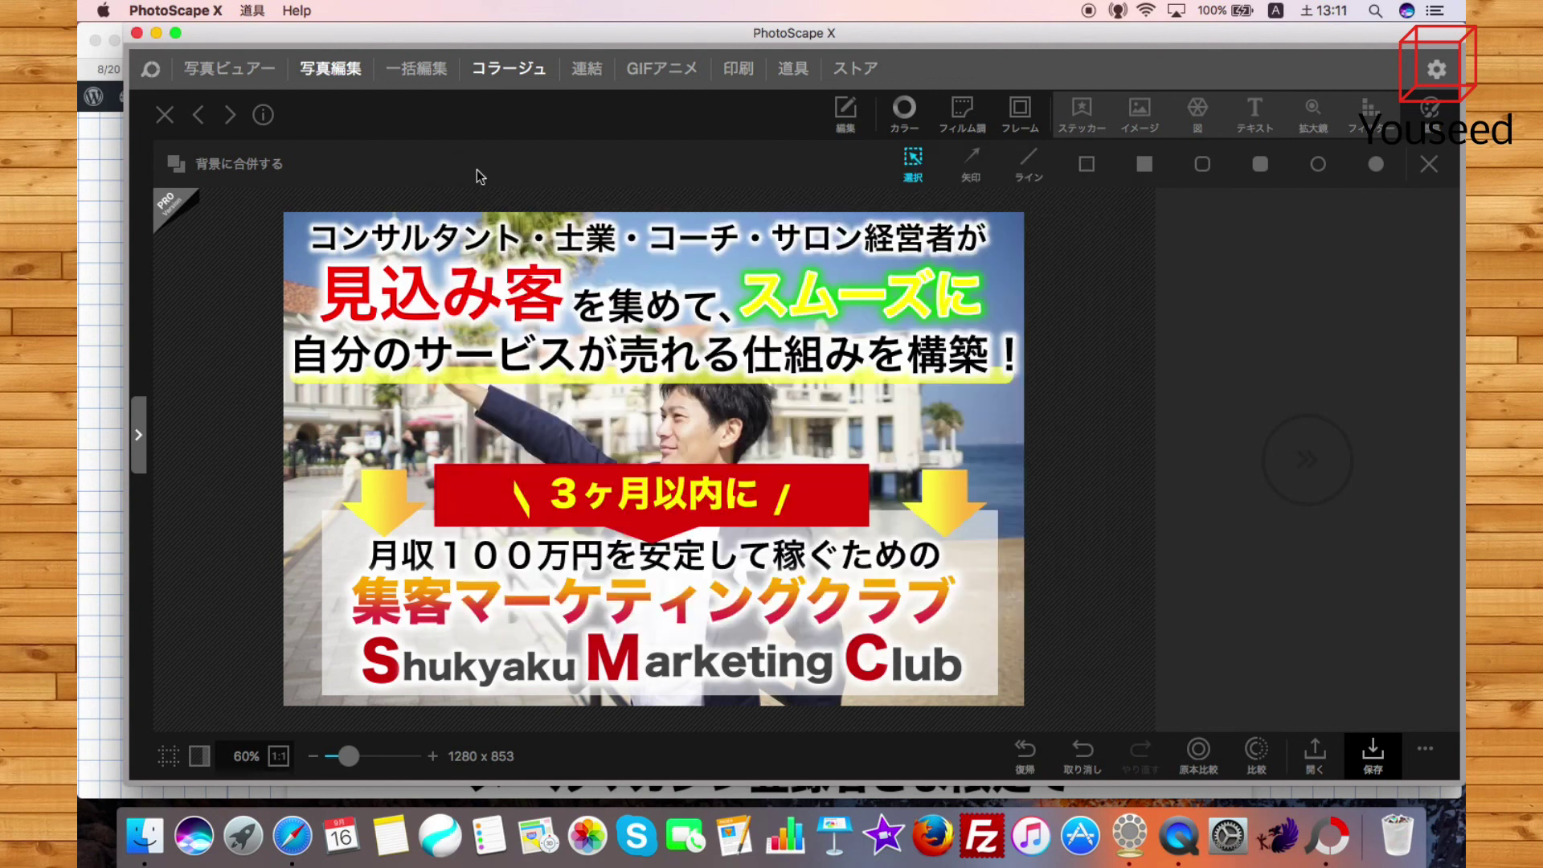
Save the design to the desktop as an editable PSXPRJ project named プロジェクト１
{"action": "left_click", "coordinate": [1373, 754]}
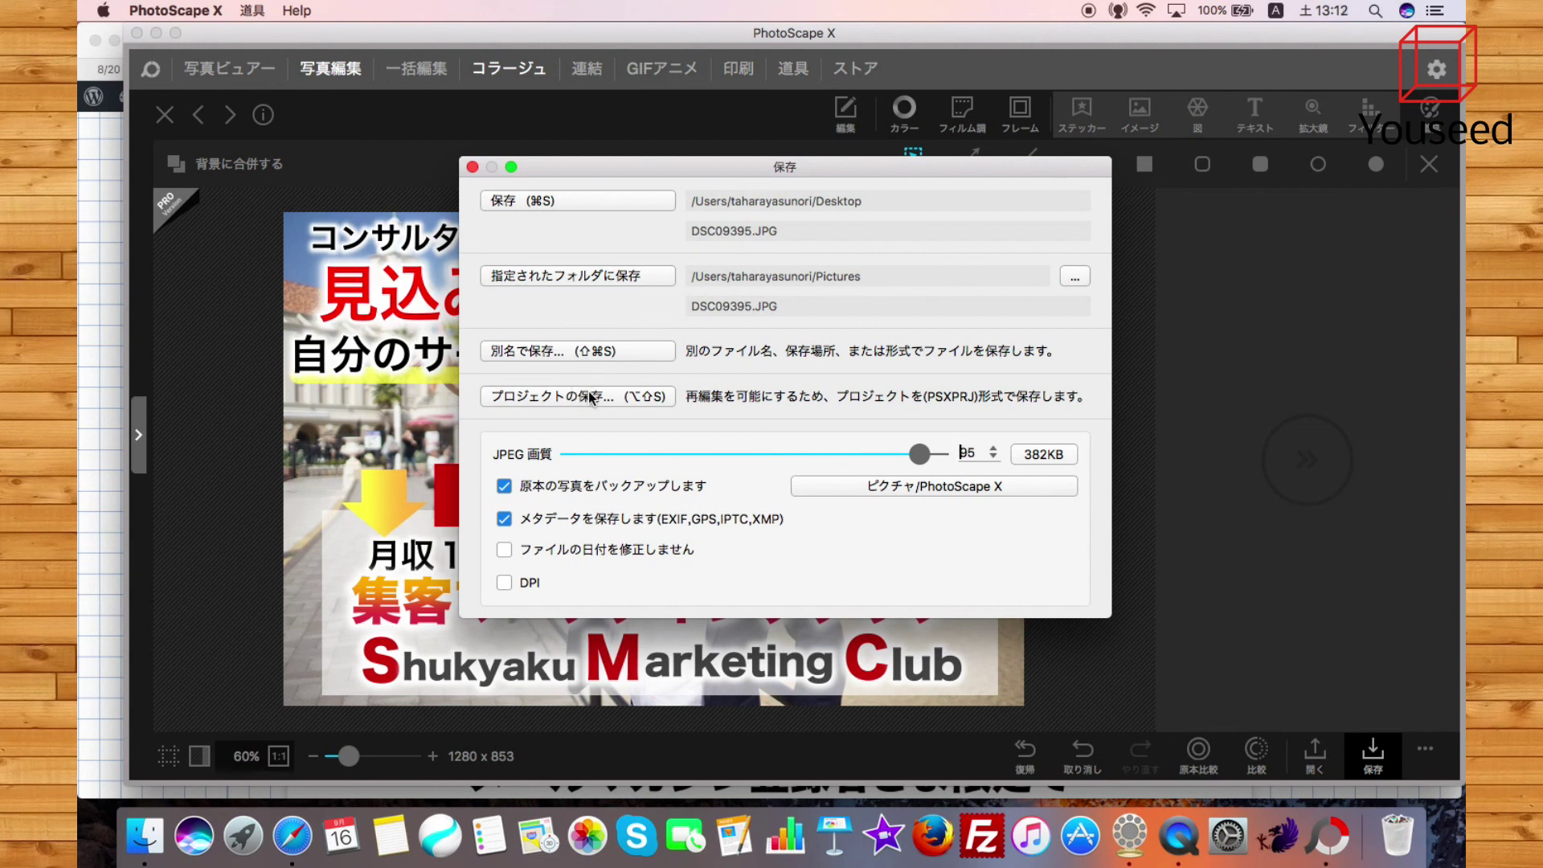
{"action": "left_click", "coordinate": [589, 397]}
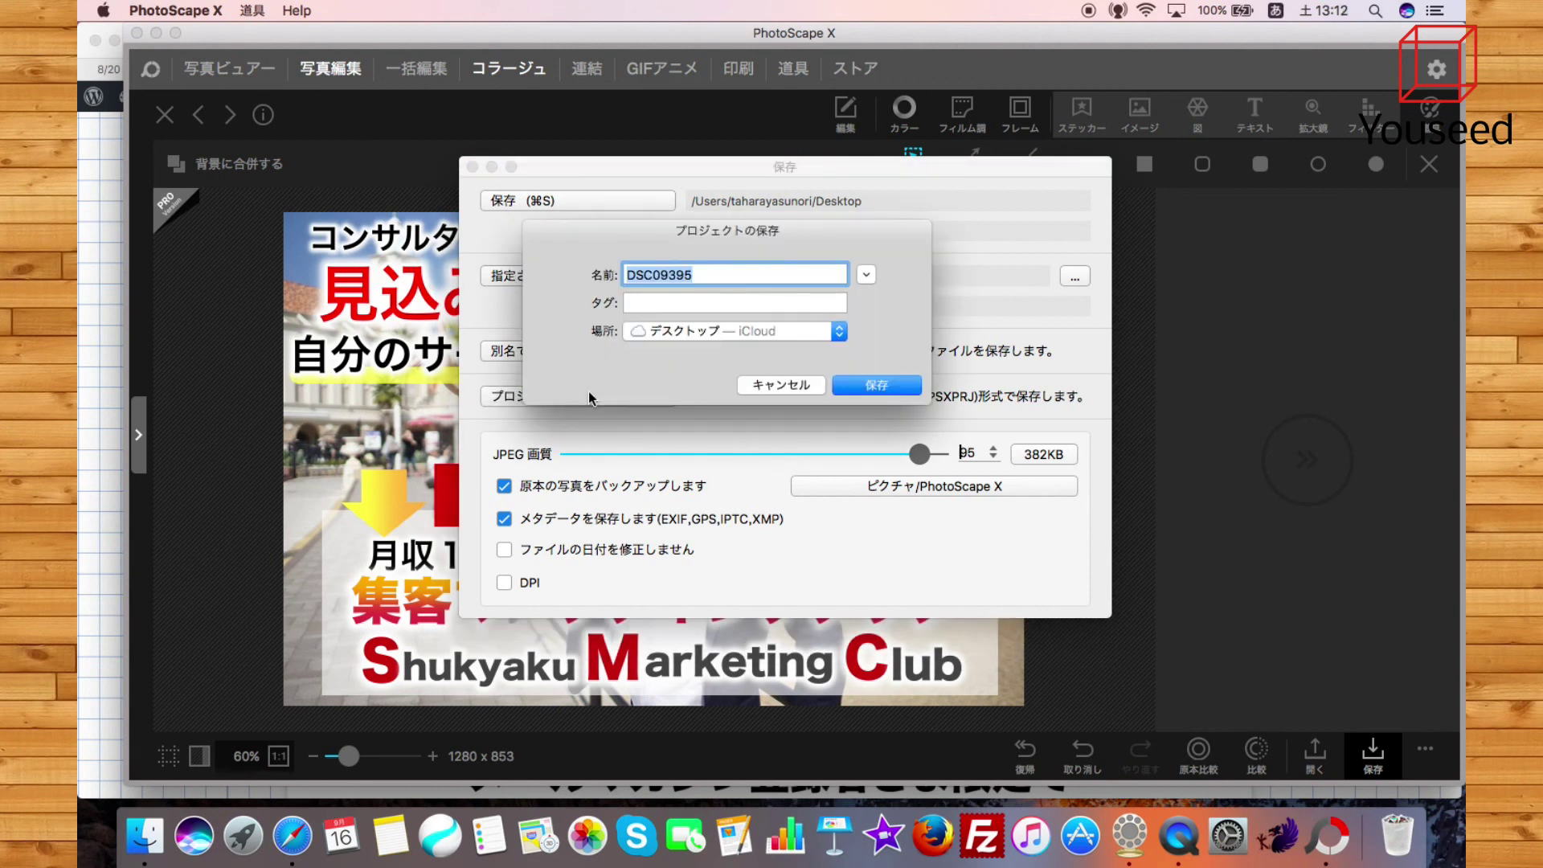
{"action": "type", "text": "ふ"}
{"action": "type", "text": "ロ"}
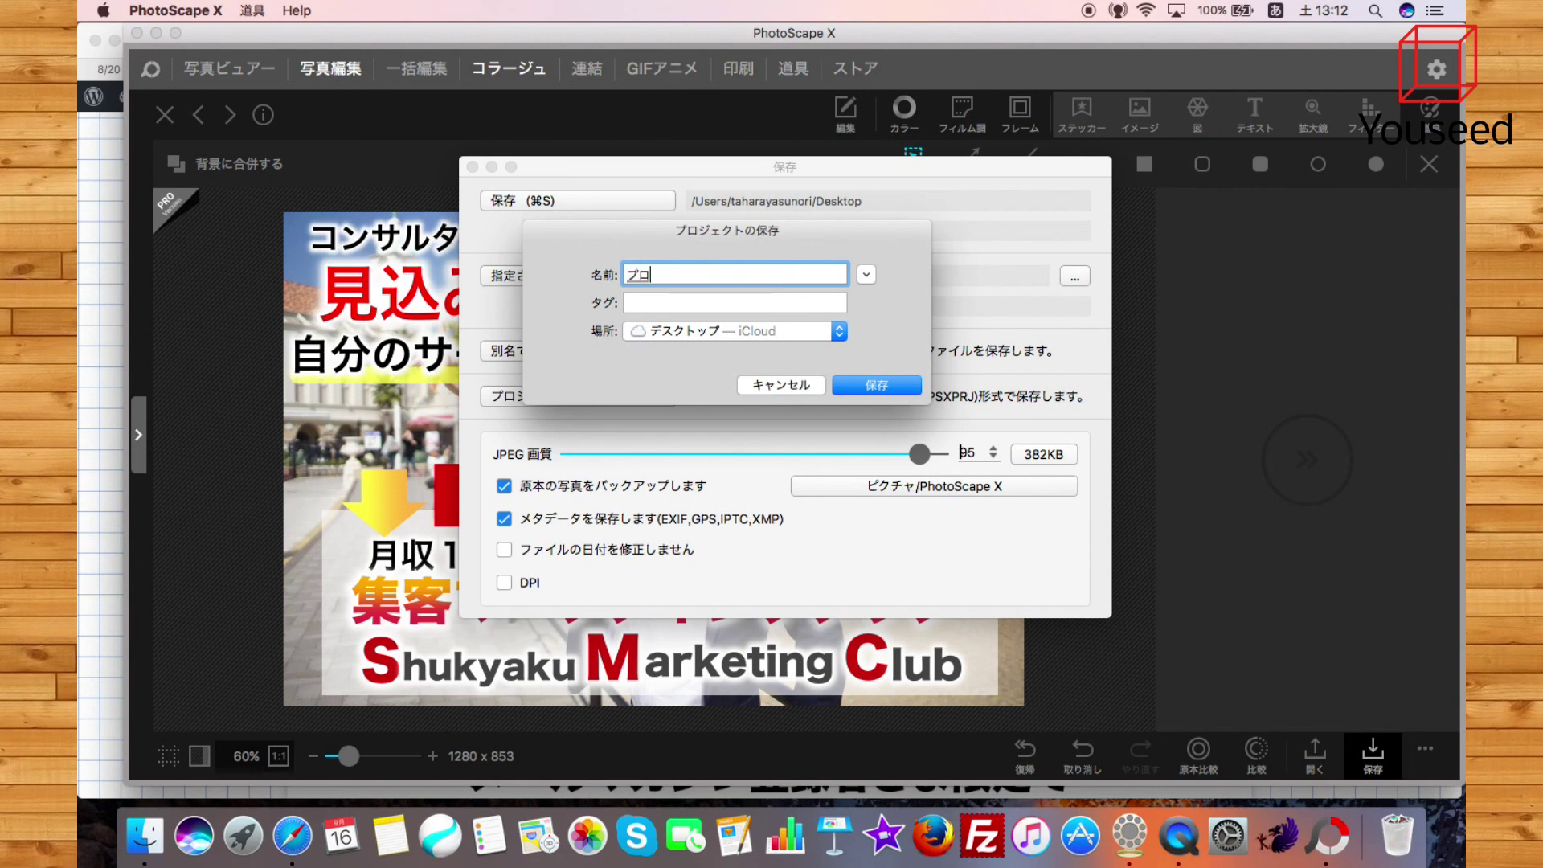
{"action": "type", "text": "ジェクト"}
{"action": "type", "text": "1"}
{"action": "key", "text": "Return"}
{"action": "left_click", "coordinate": [891, 385]}
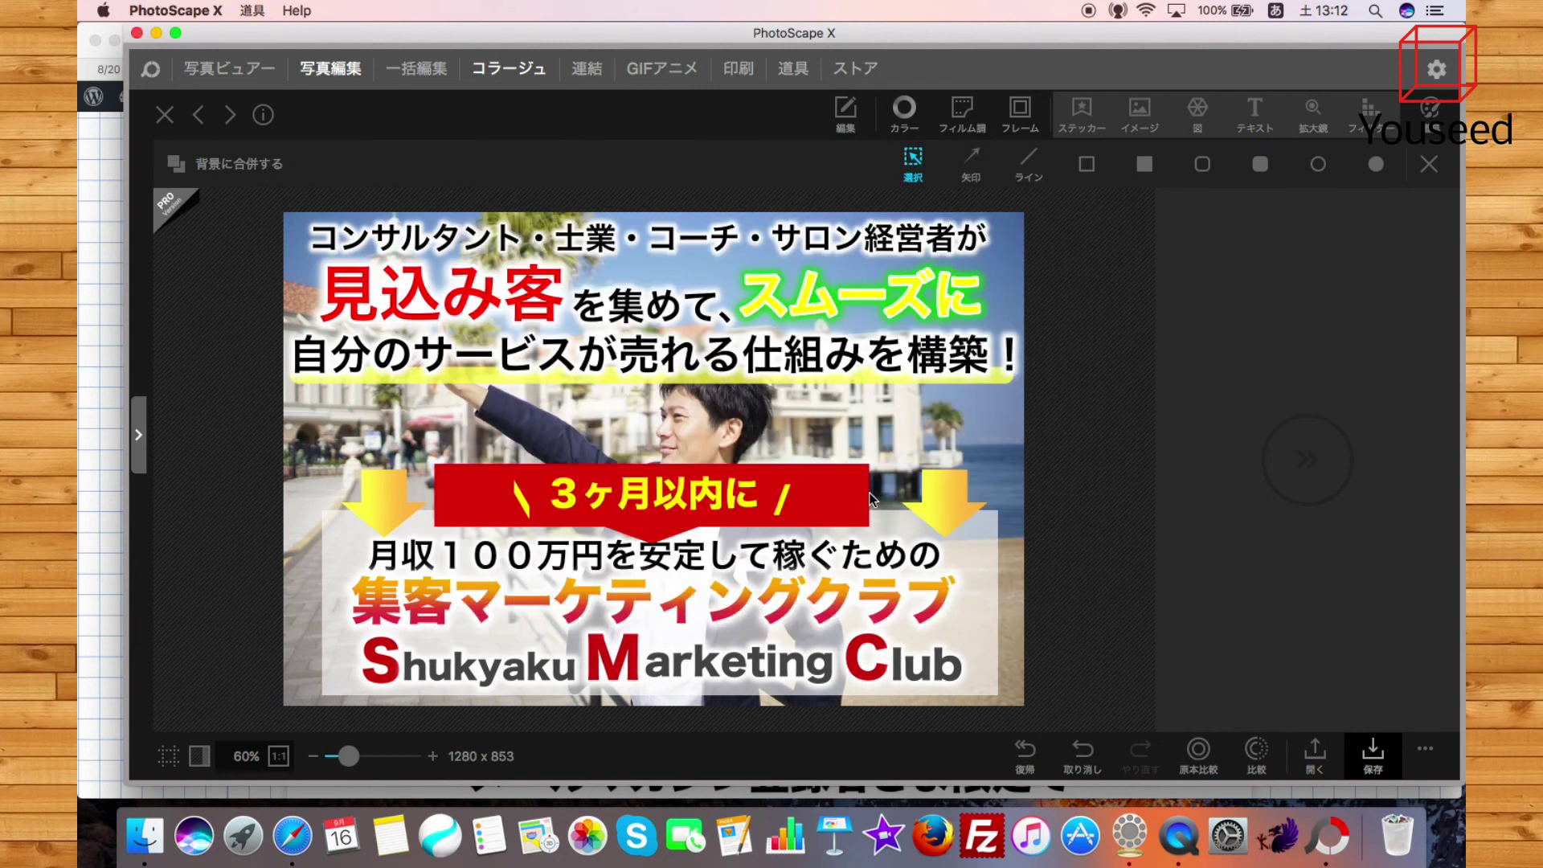
Save the image separately to the desktop as a JPEG named プロジェクト１の画像
{"action": "left_click", "coordinate": [1374, 756]}
{"action": "left_click", "coordinate": [520, 353]}
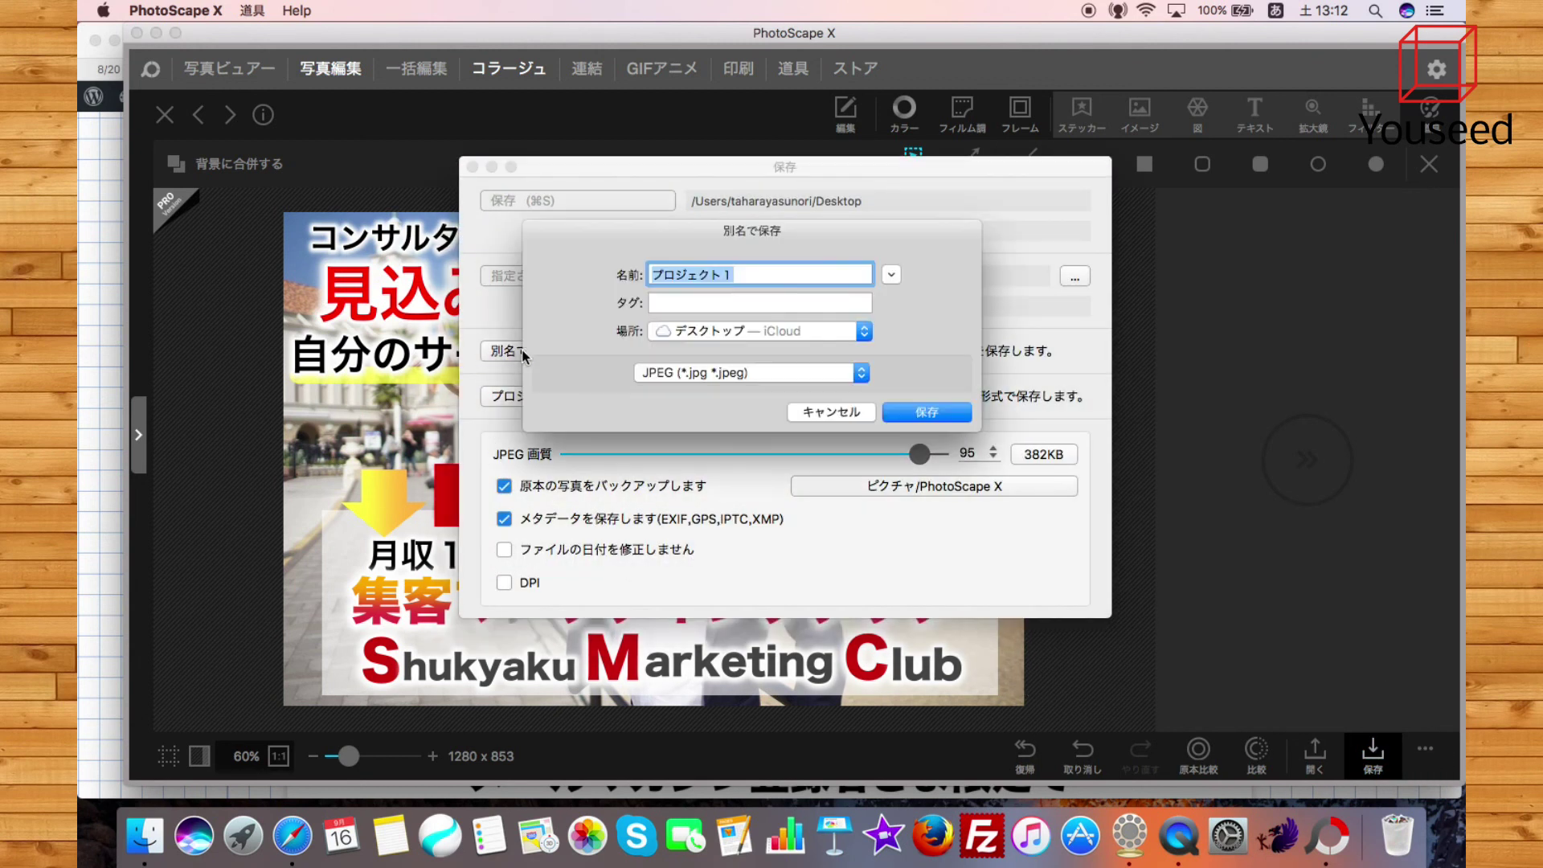
{"action": "left_click", "coordinate": [764, 275]}
{"action": "type", "text": "の画像"}
{"action": "key", "text": "Return"}
{"action": "left_click", "coordinate": [904, 412]}
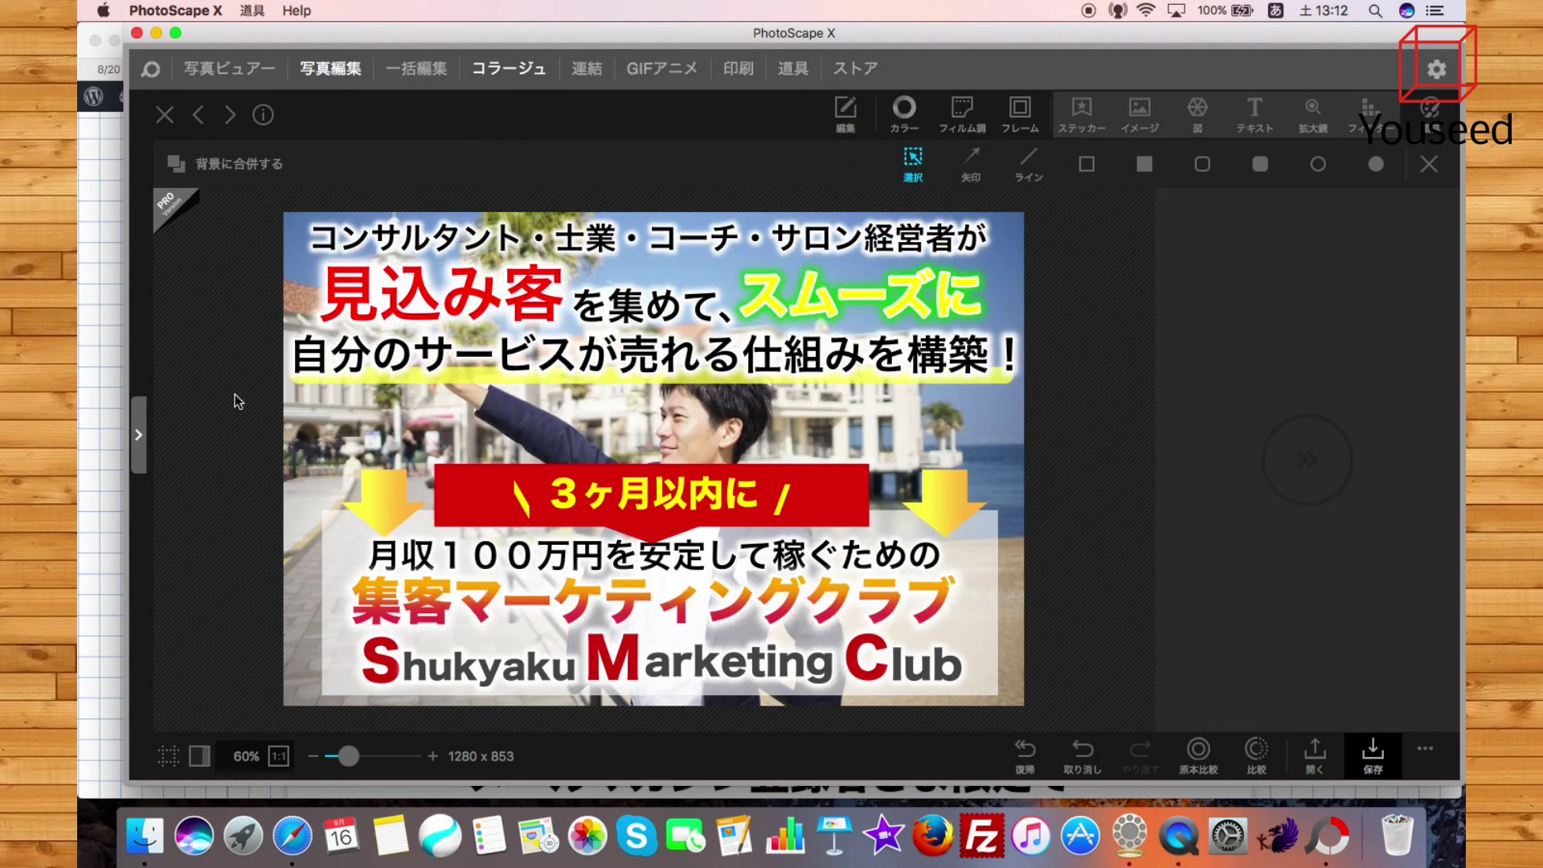
Minimize the PhotoScape X and Safari windows to check the saved files on the desktop, then restore Safari
{"action": "left_click", "coordinate": [157, 35]}
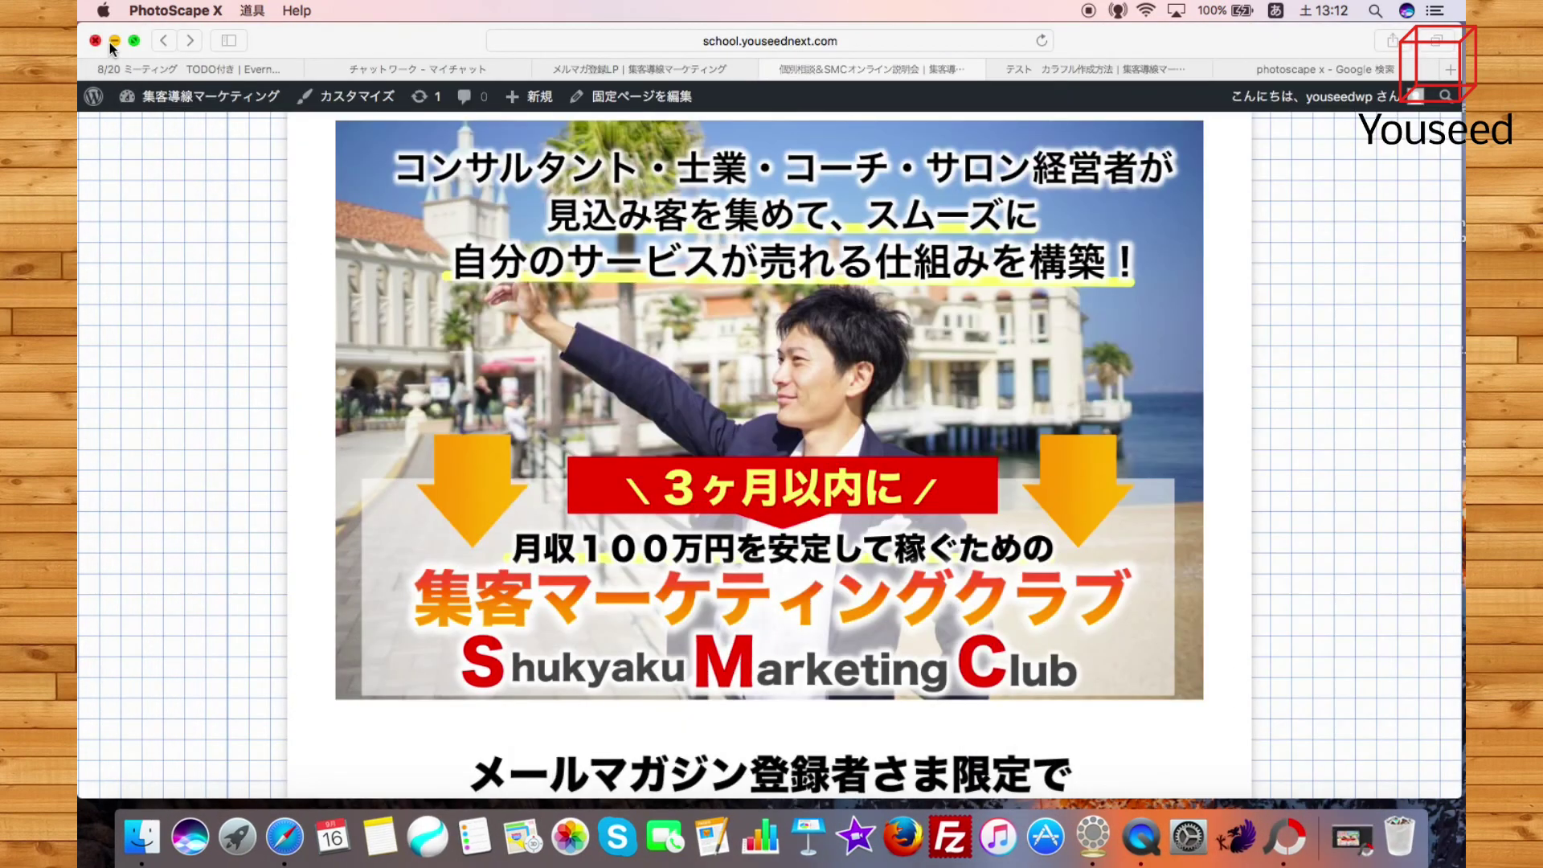
{"action": "left_click", "coordinate": [114, 40]}
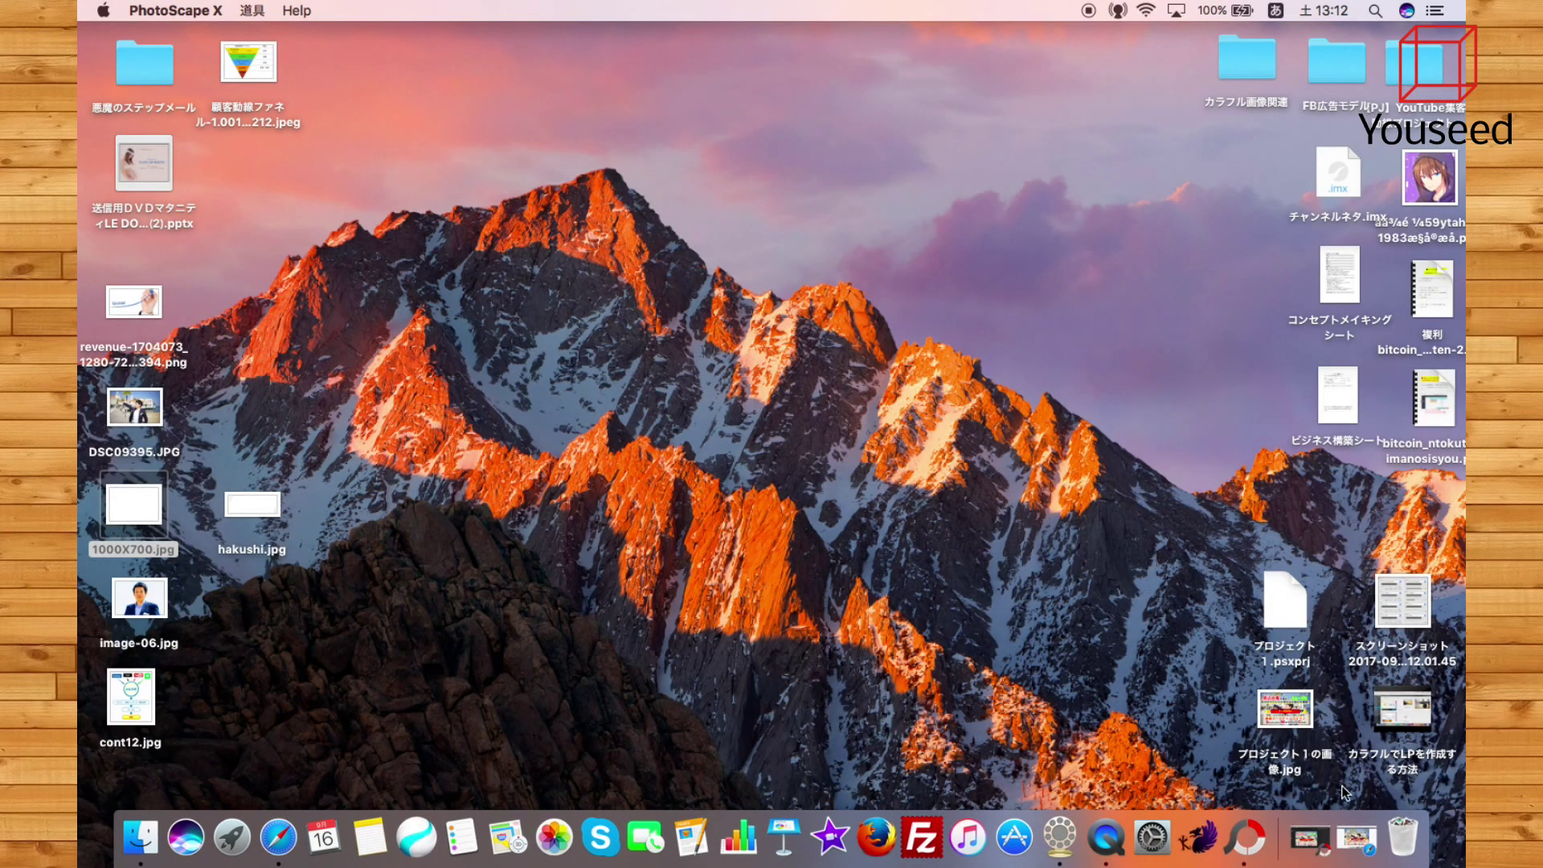
{"action": "left_click", "coordinate": [1360, 840]}
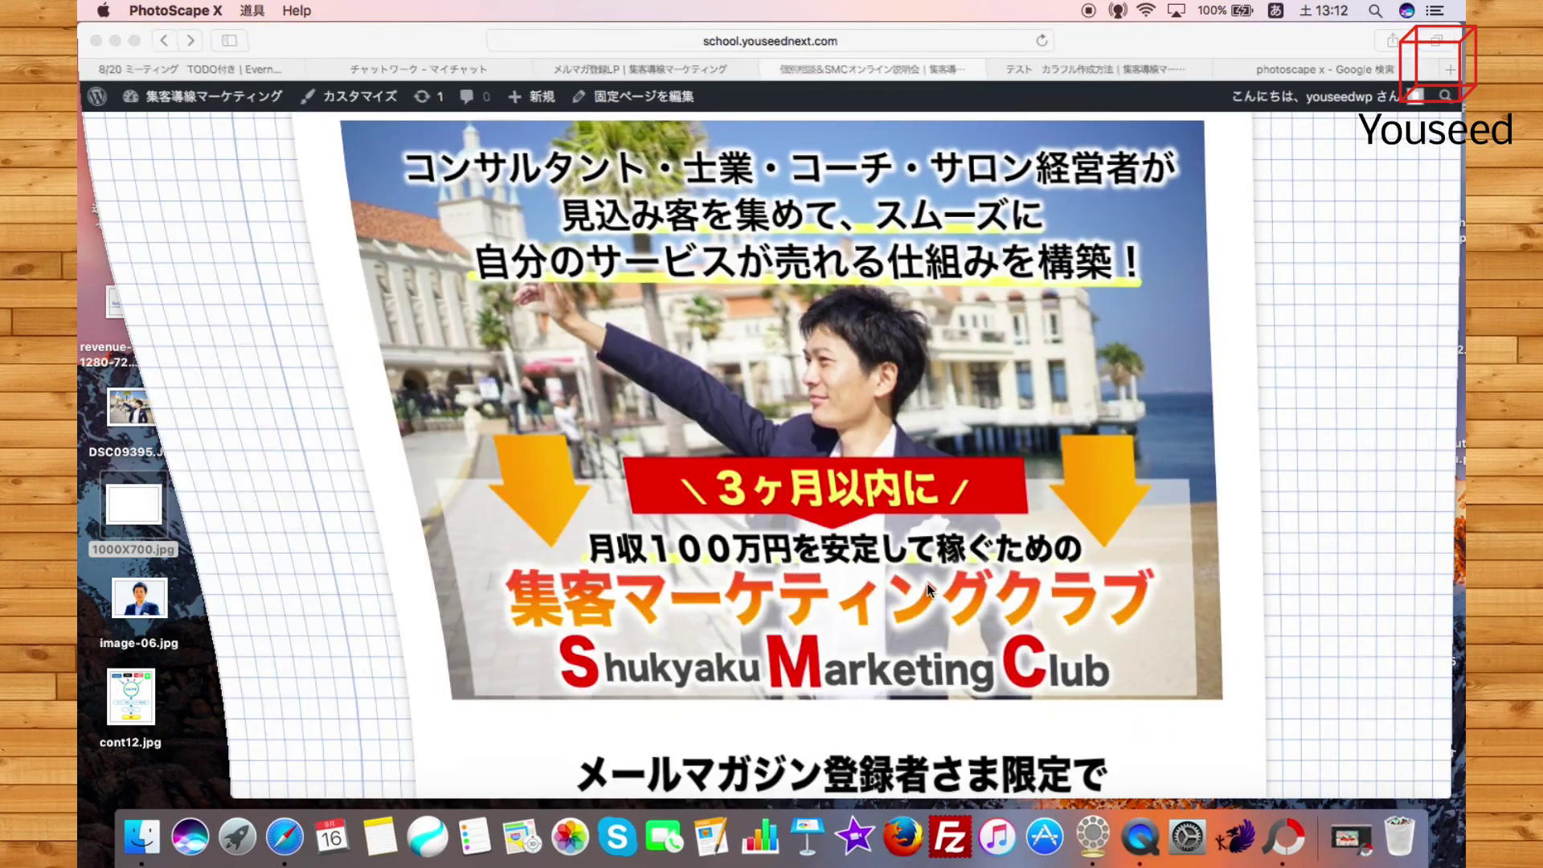
Look over the headers of the reference page, the メルマガ登録LP page and the テスト カラフル作成方法 page
{"action": "scroll", "coordinate": [238, 362], "scroll_direction": "up", "scroll_amount": 5}
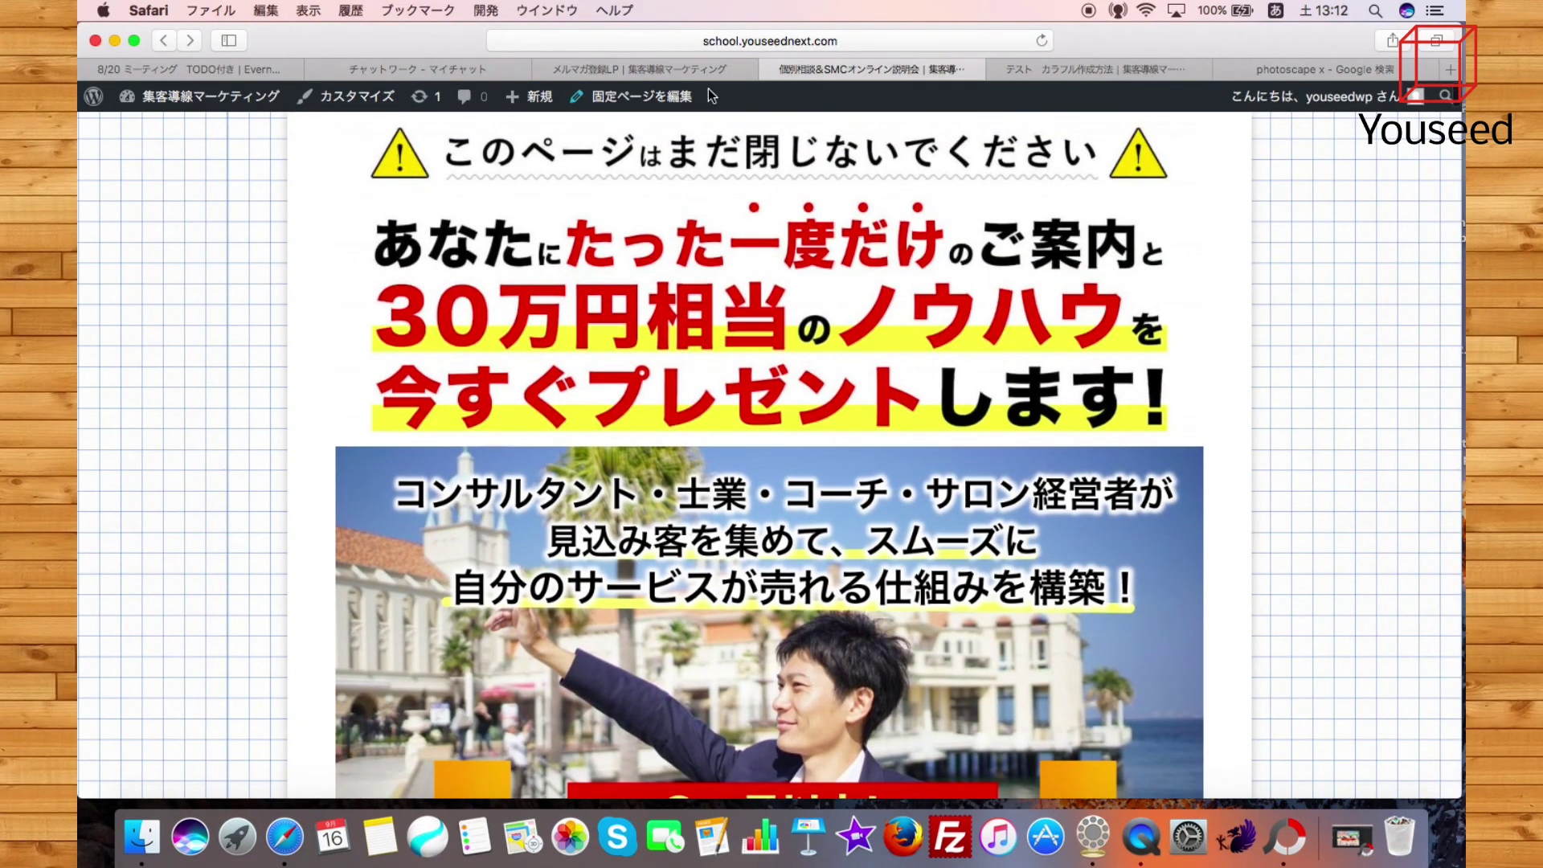
{"action": "left_click", "coordinate": [687, 71]}
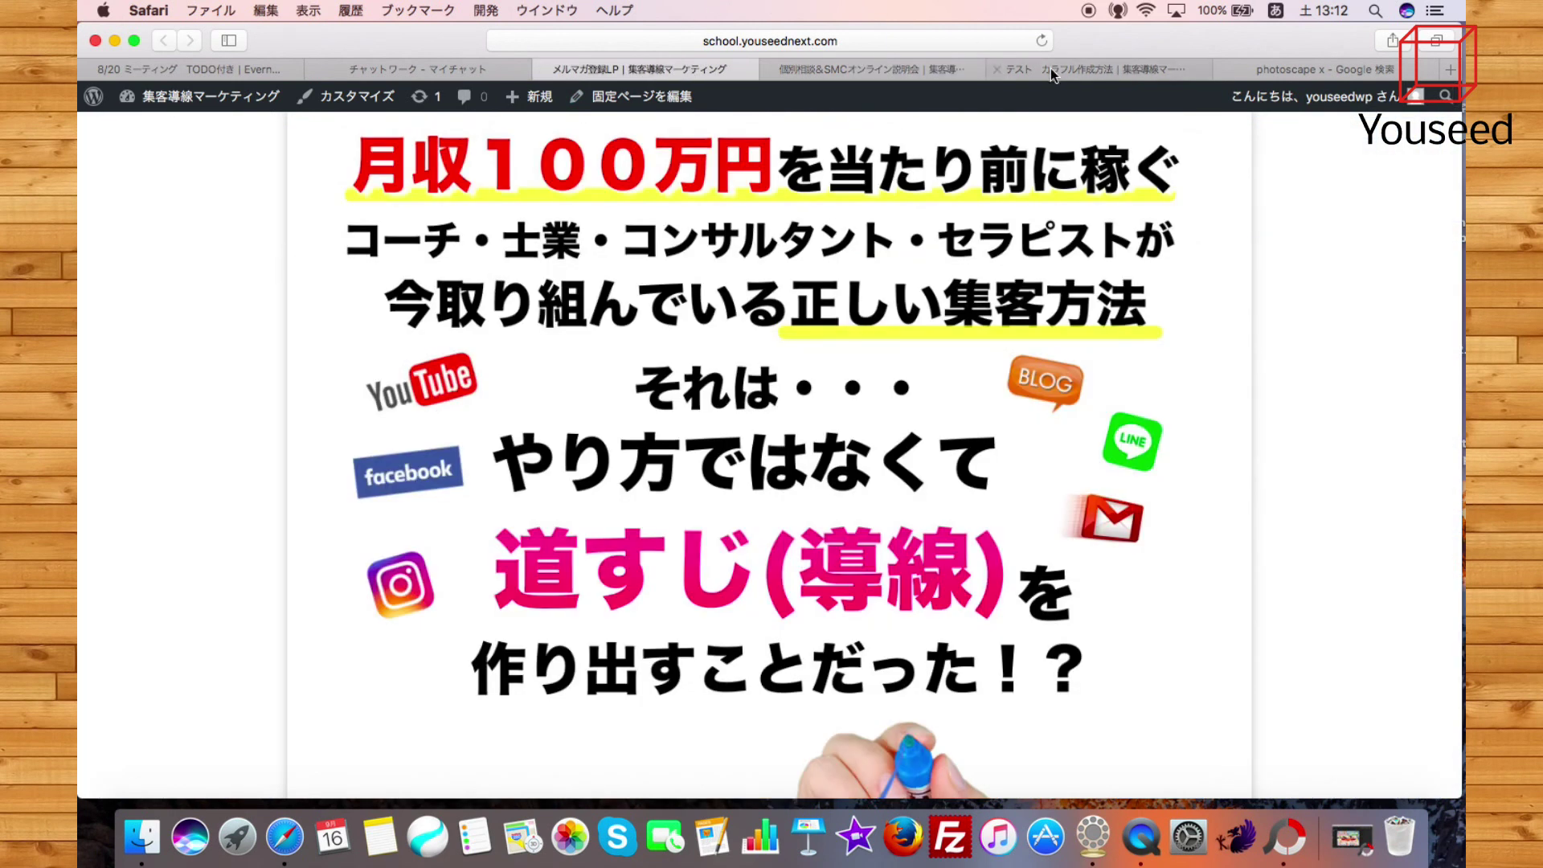
{"action": "left_click", "coordinate": [994, 69]}
{"action": "scroll", "coordinate": [587, 213], "scroll_direction": "down", "scroll_amount": 1}
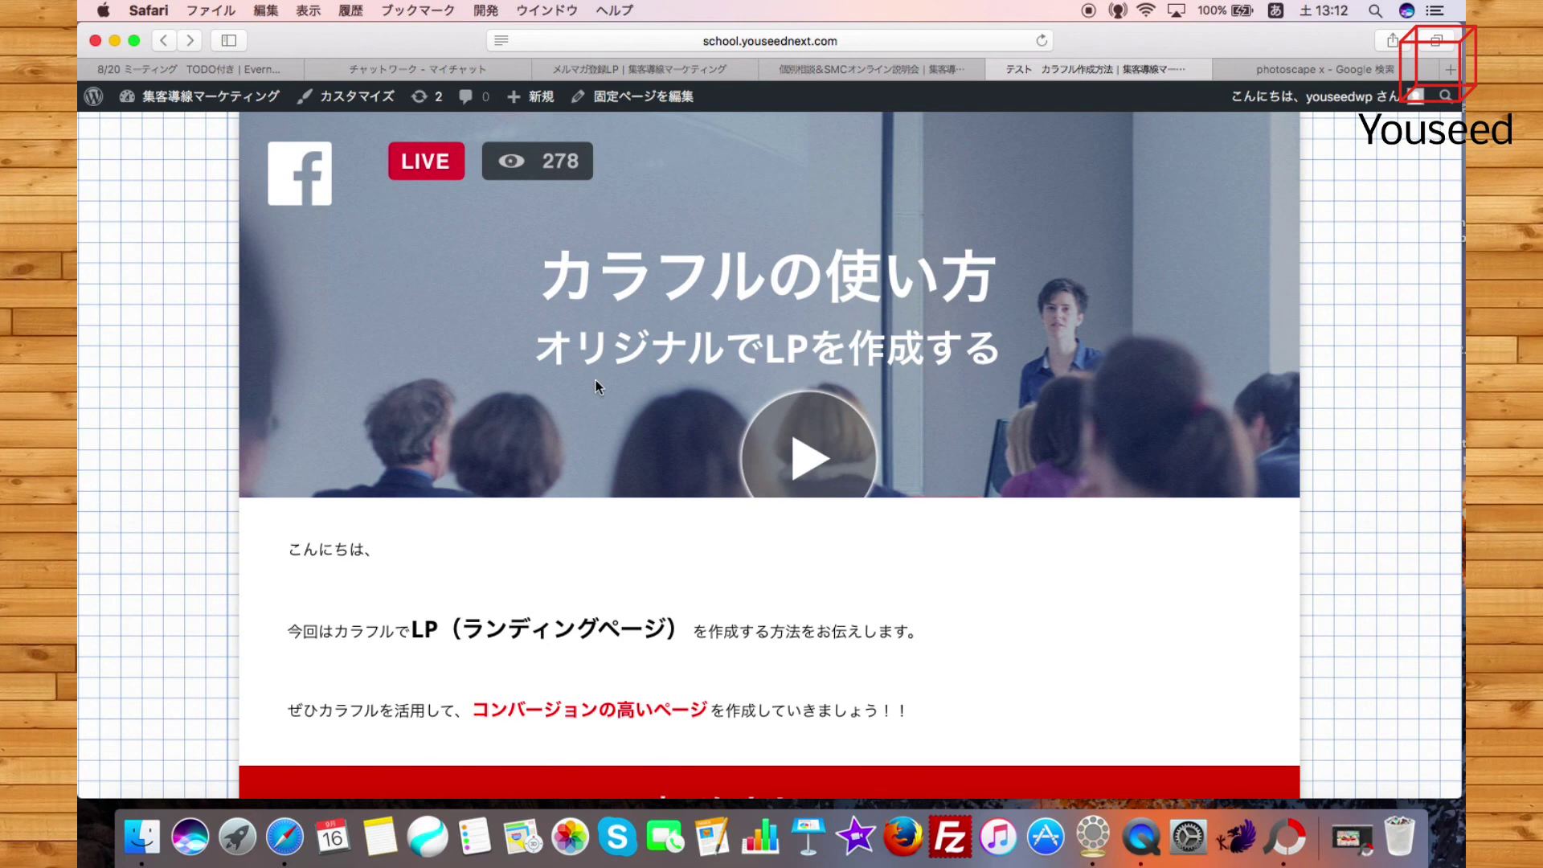
{"action": "scroll", "coordinate": [596, 381], "scroll_direction": "down", "scroll_amount": 15}
{"action": "scroll", "coordinate": [596, 385], "scroll_direction": "up", "scroll_amount": 15}
Return to the WordPress editor for the テスト カラフル作成方法 page and place the cursor in its header
{"action": "left_click", "coordinate": [166, 42]}
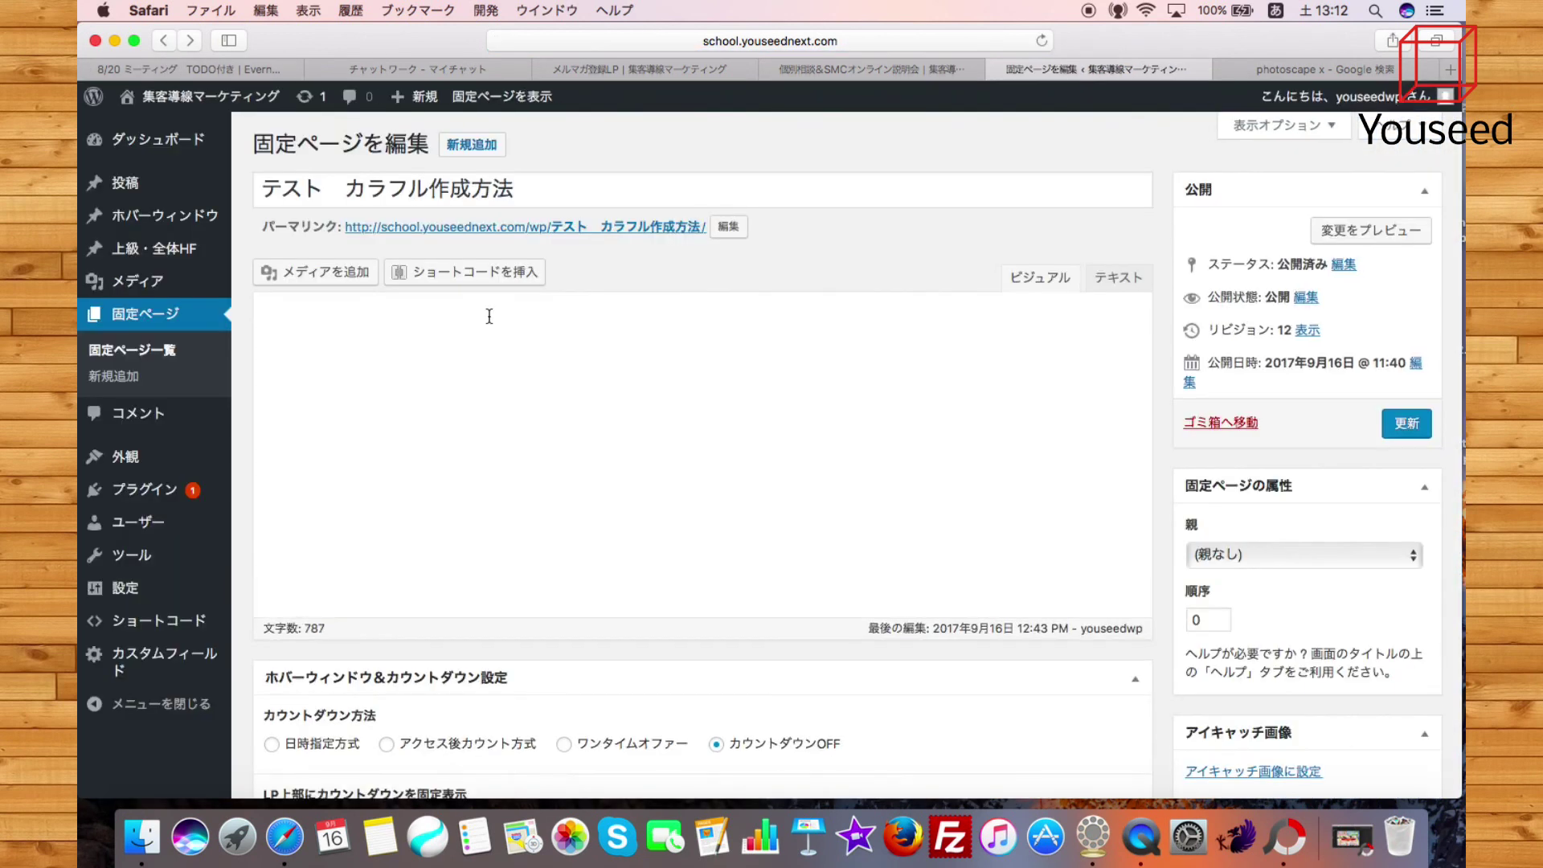
{"action": "scroll", "coordinate": [491, 323], "scroll_direction": "down", "scroll_amount": 5}
{"action": "scroll", "coordinate": [491, 323], "scroll_direction": "up", "scroll_amount": 5}
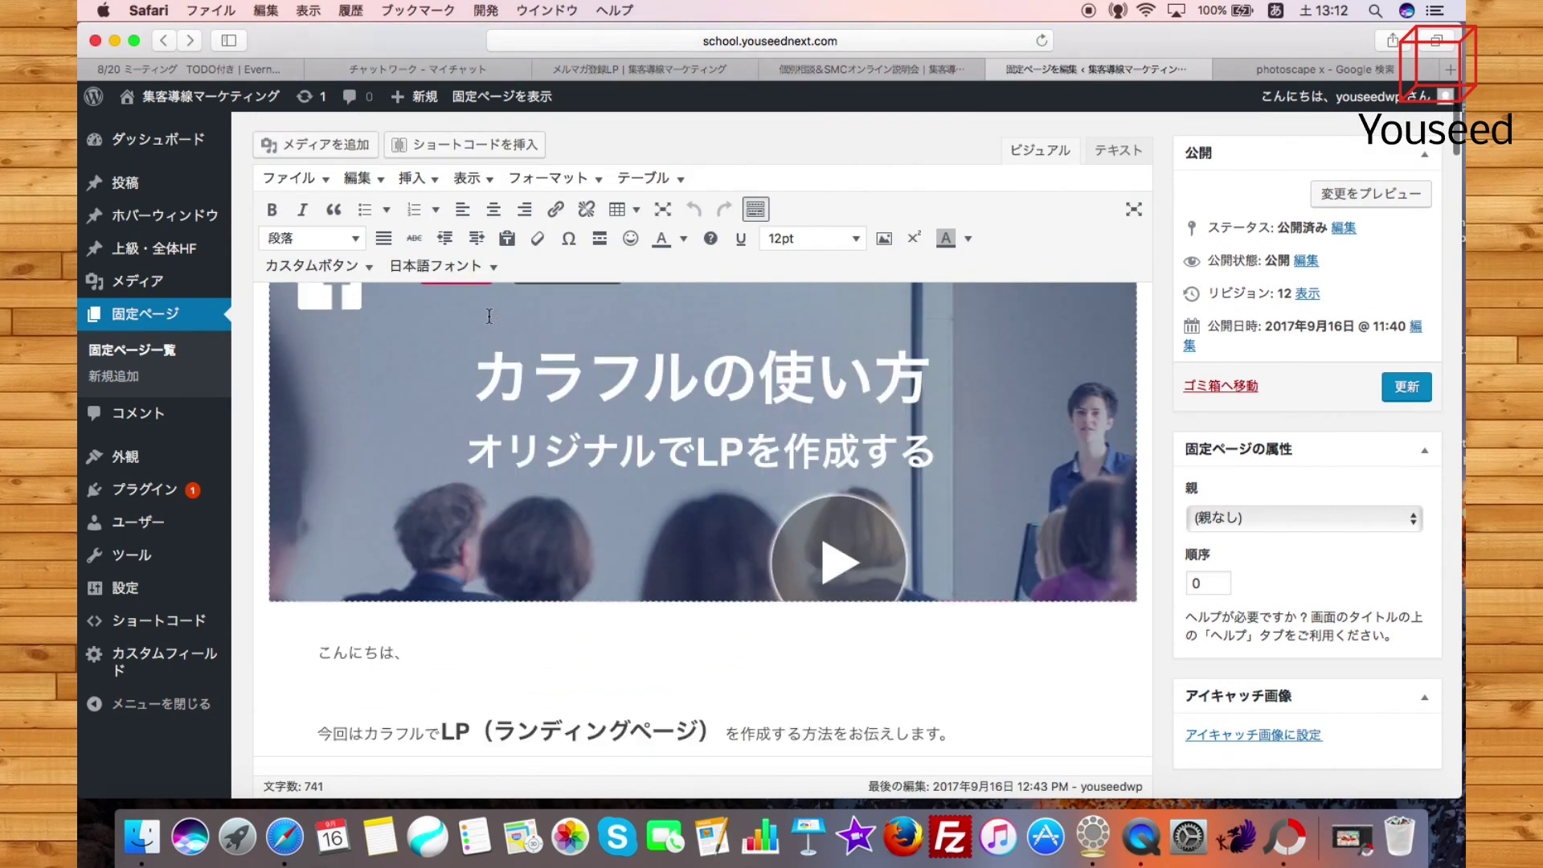
{"action": "left_click", "coordinate": [681, 502]}
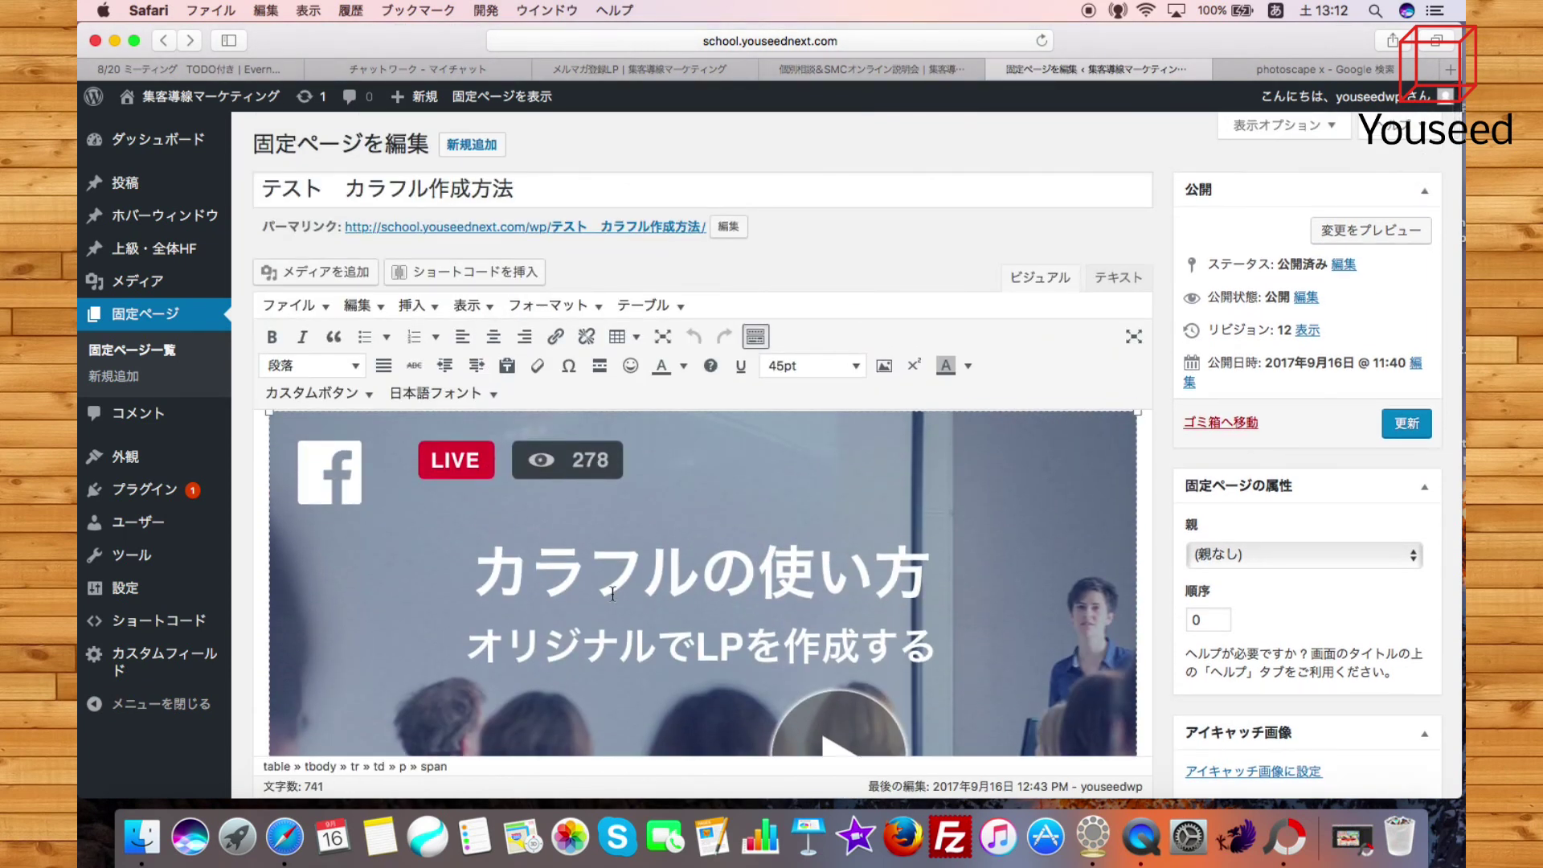
Delete the existing header block with the カラフルの使い方 title and seminar background image from the page content
{"action": "scroll", "coordinate": [657, 602], "scroll_direction": "down", "scroll_amount": 2}
{"action": "left_click", "coordinate": [621, 730]}
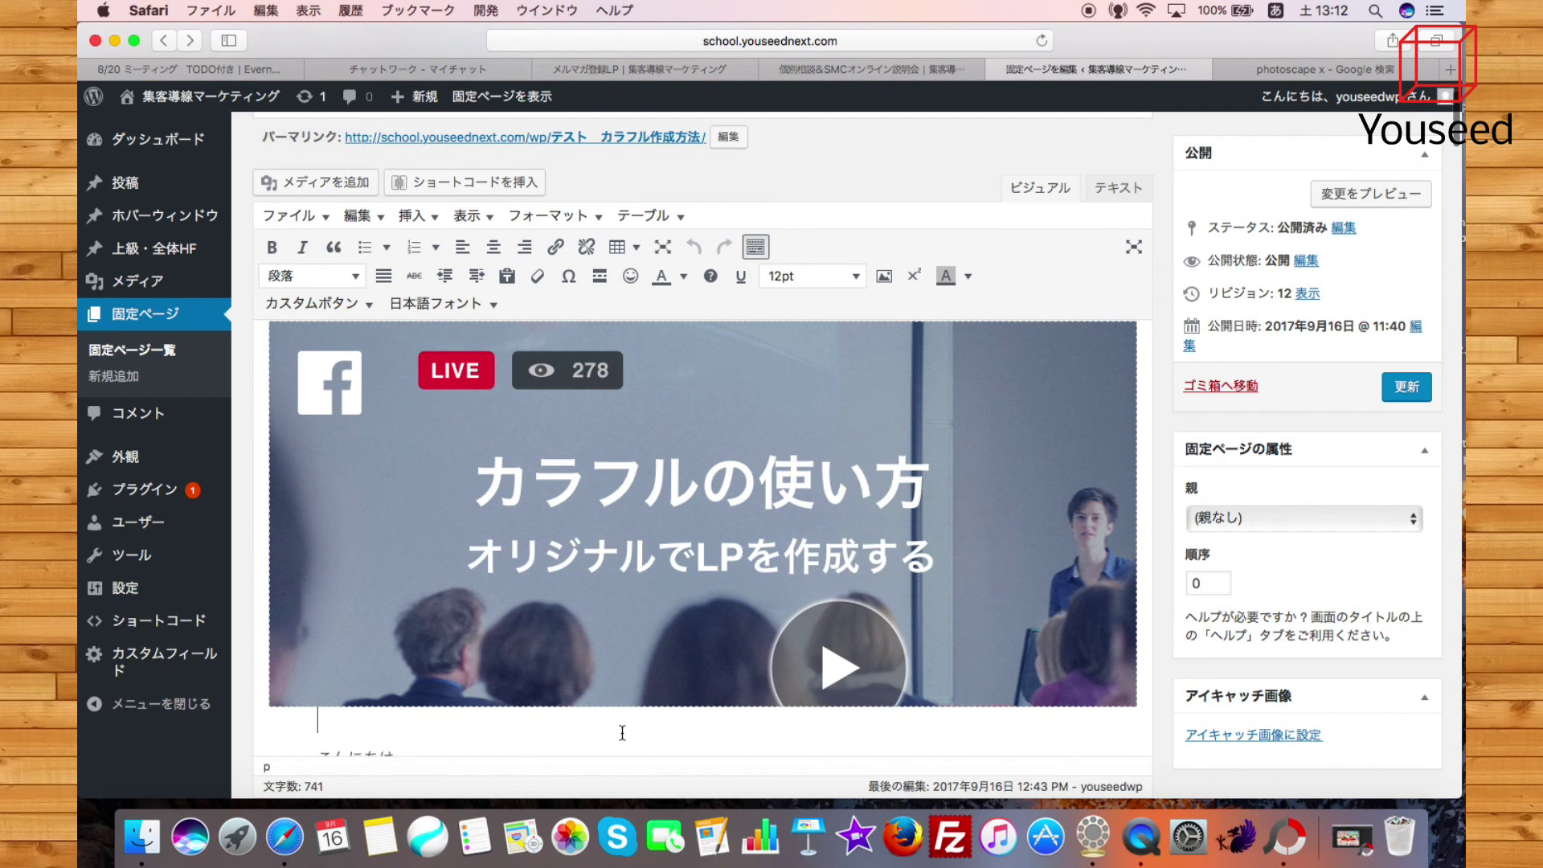
{"action": "scroll", "coordinate": [622, 733], "scroll_direction": "down", "scroll_amount": 3}
{"action": "key", "text": "Return"}
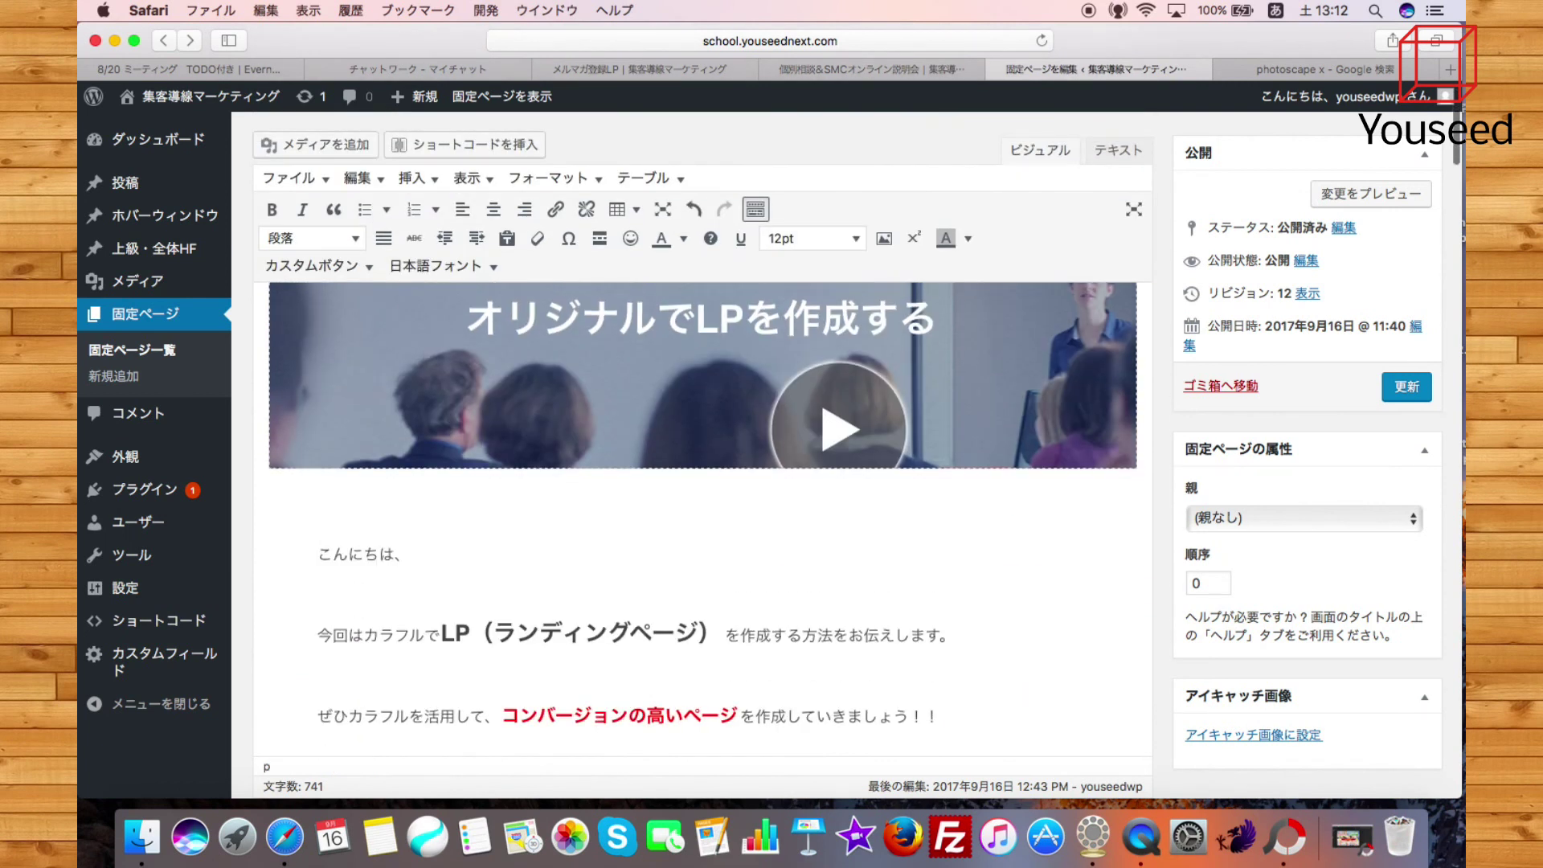
{"action": "key", "text": "ctrl+z"}
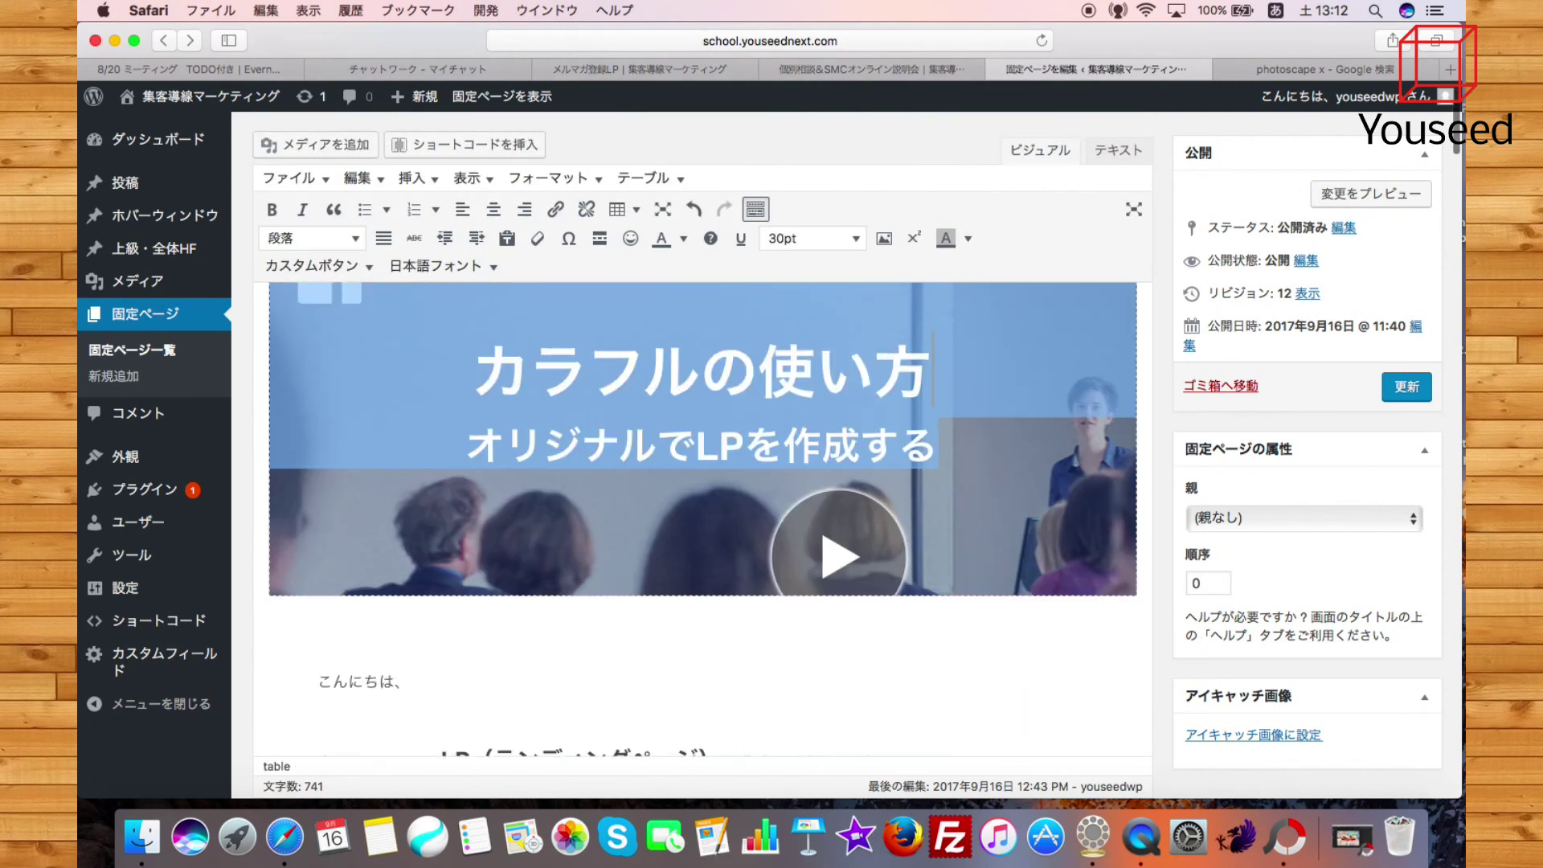
{"action": "key", "text": "BackSpace"}
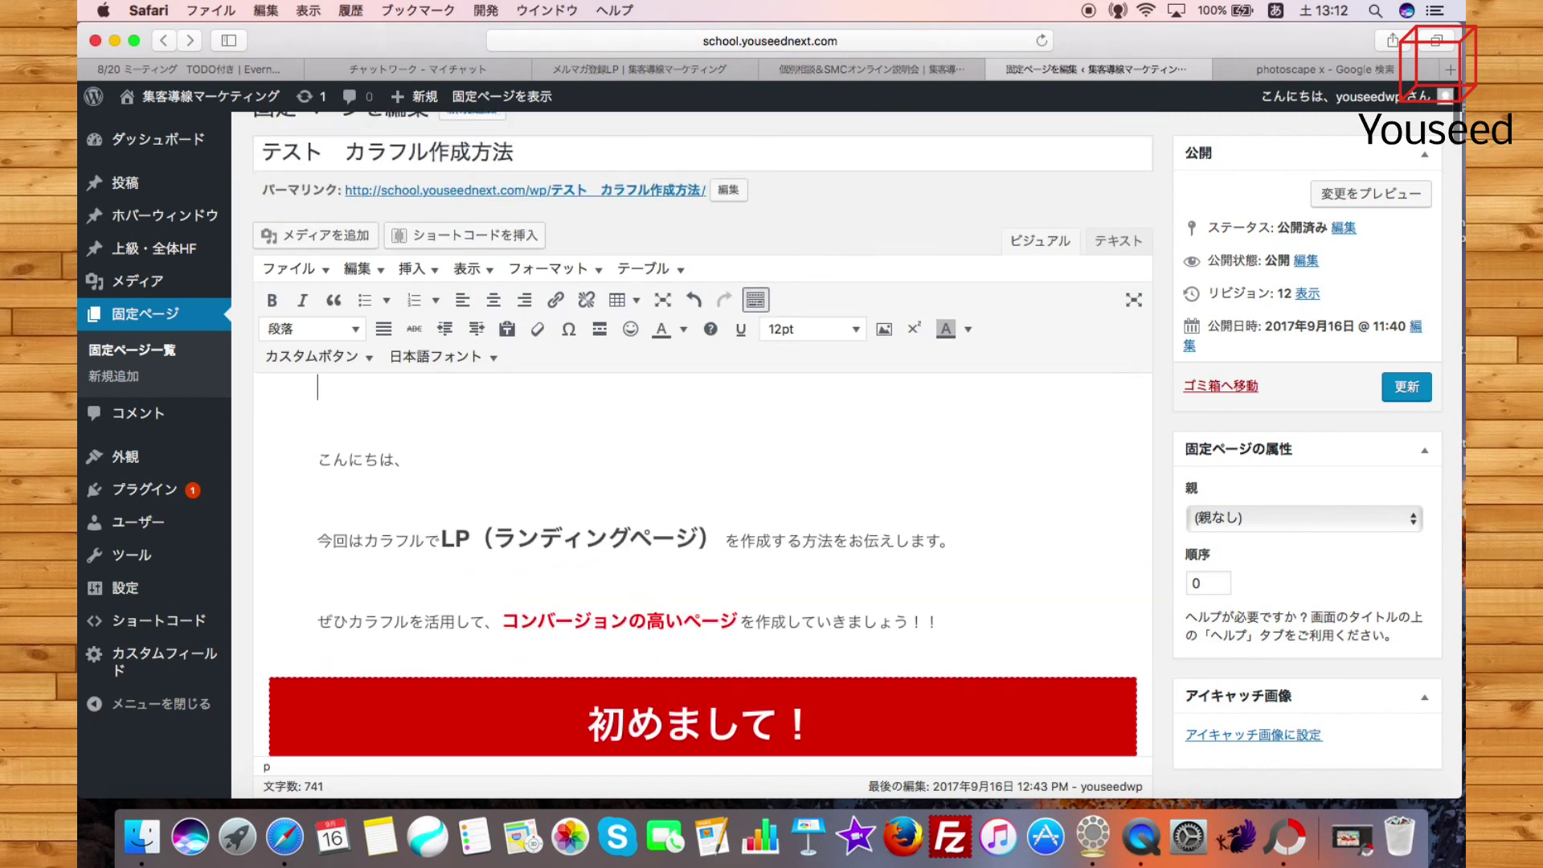
Upload プロジェクト１の画像.jpg from the desktop into the media library for insertion into the page
{"action": "left_click", "coordinate": [345, 244]}
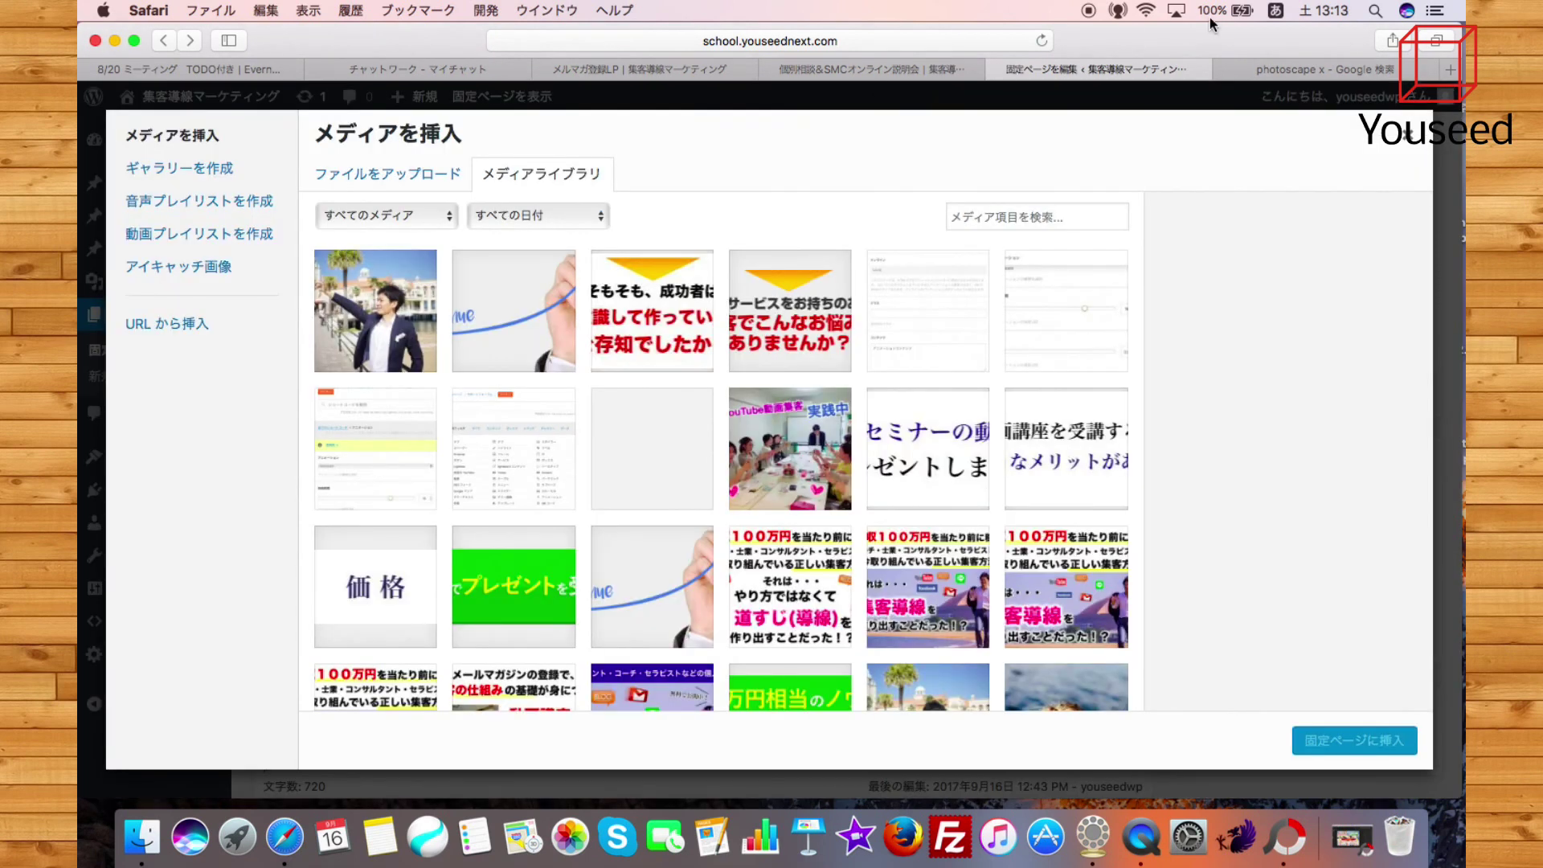
{"action": "left_click", "coordinate": [1209, 17]}
{"action": "left_click", "coordinate": [1114, 36]}
{"action": "left_click_drag", "start_coordinate": [1114, 36], "coordinate": [874, 29]}
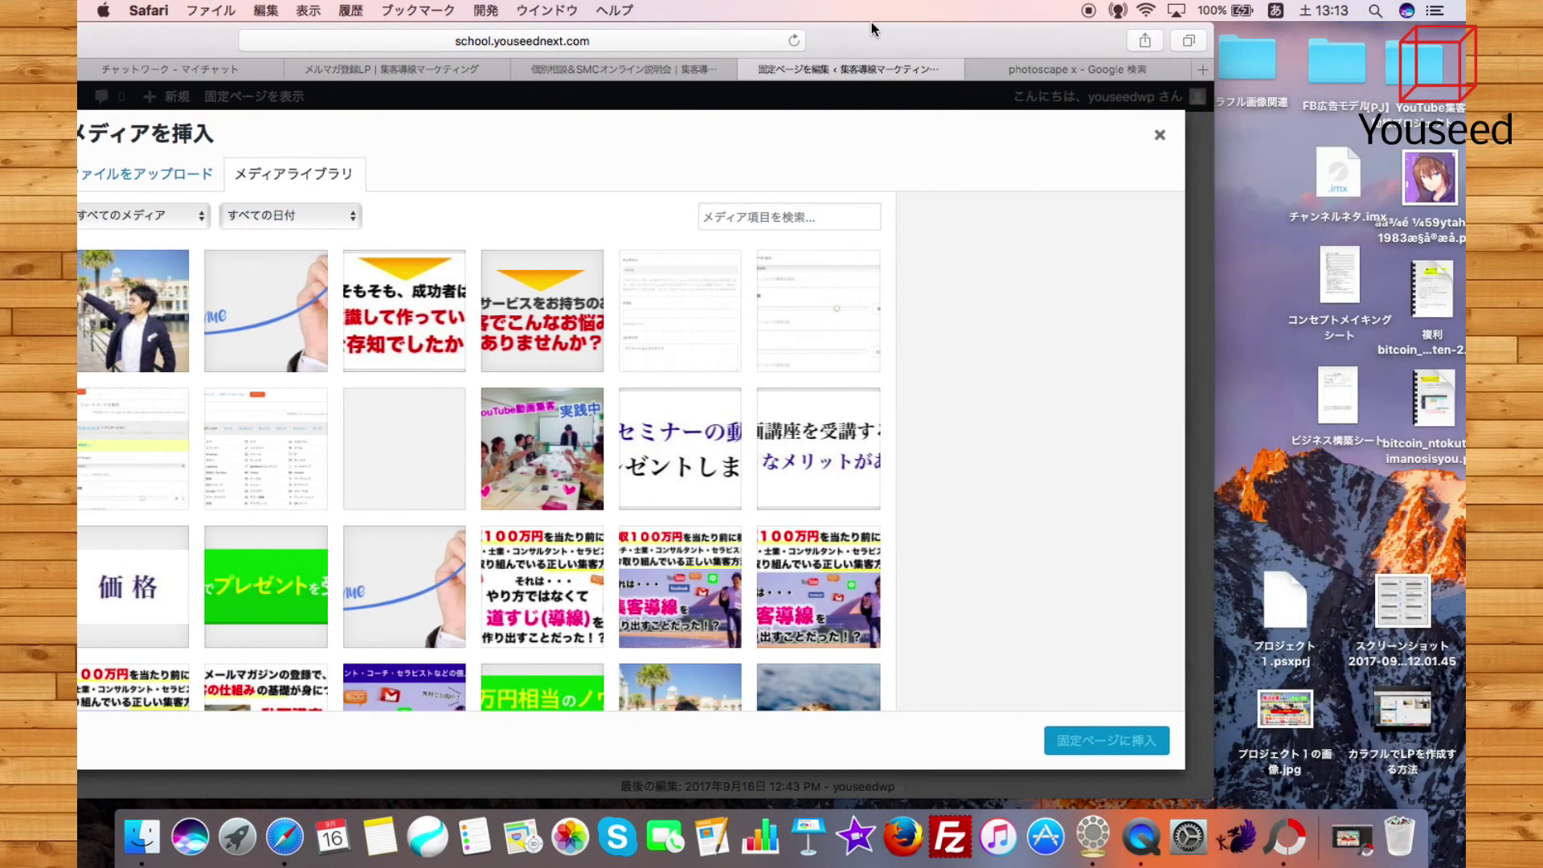
{"action": "left_click_drag", "start_coordinate": [1285, 709], "coordinate": [667, 358]}
{"action": "left_click_drag", "start_coordinate": [974, 47], "coordinate": [1250, 52]}
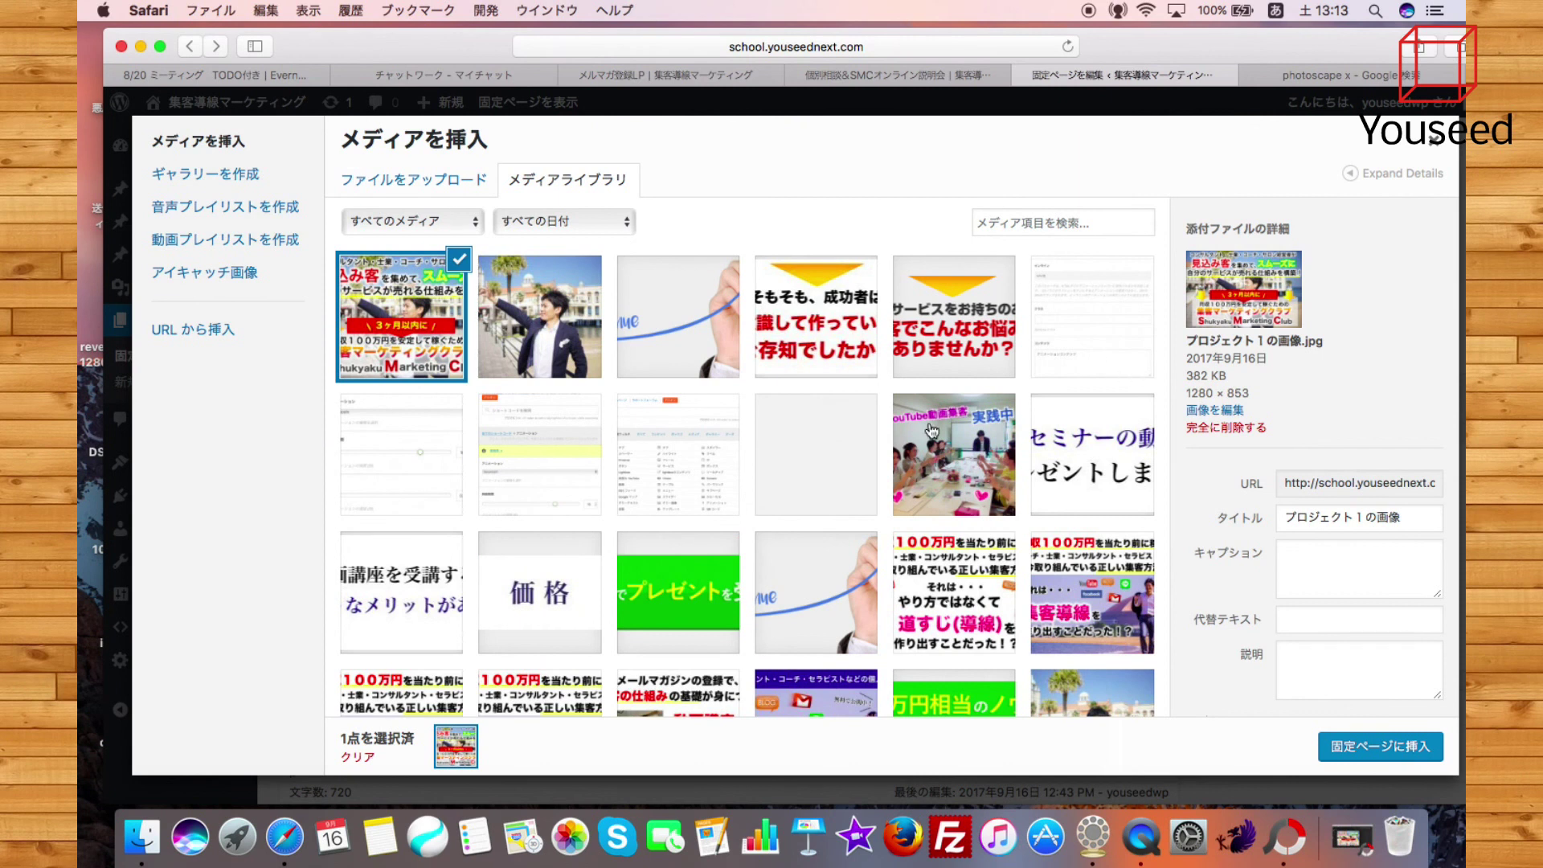
Set the uploaded image's display size to フルサイズ – 1280 × 853 and insert it into the page
{"action": "scroll", "coordinate": [1325, 440], "scroll_direction": "down", "scroll_amount": 5}
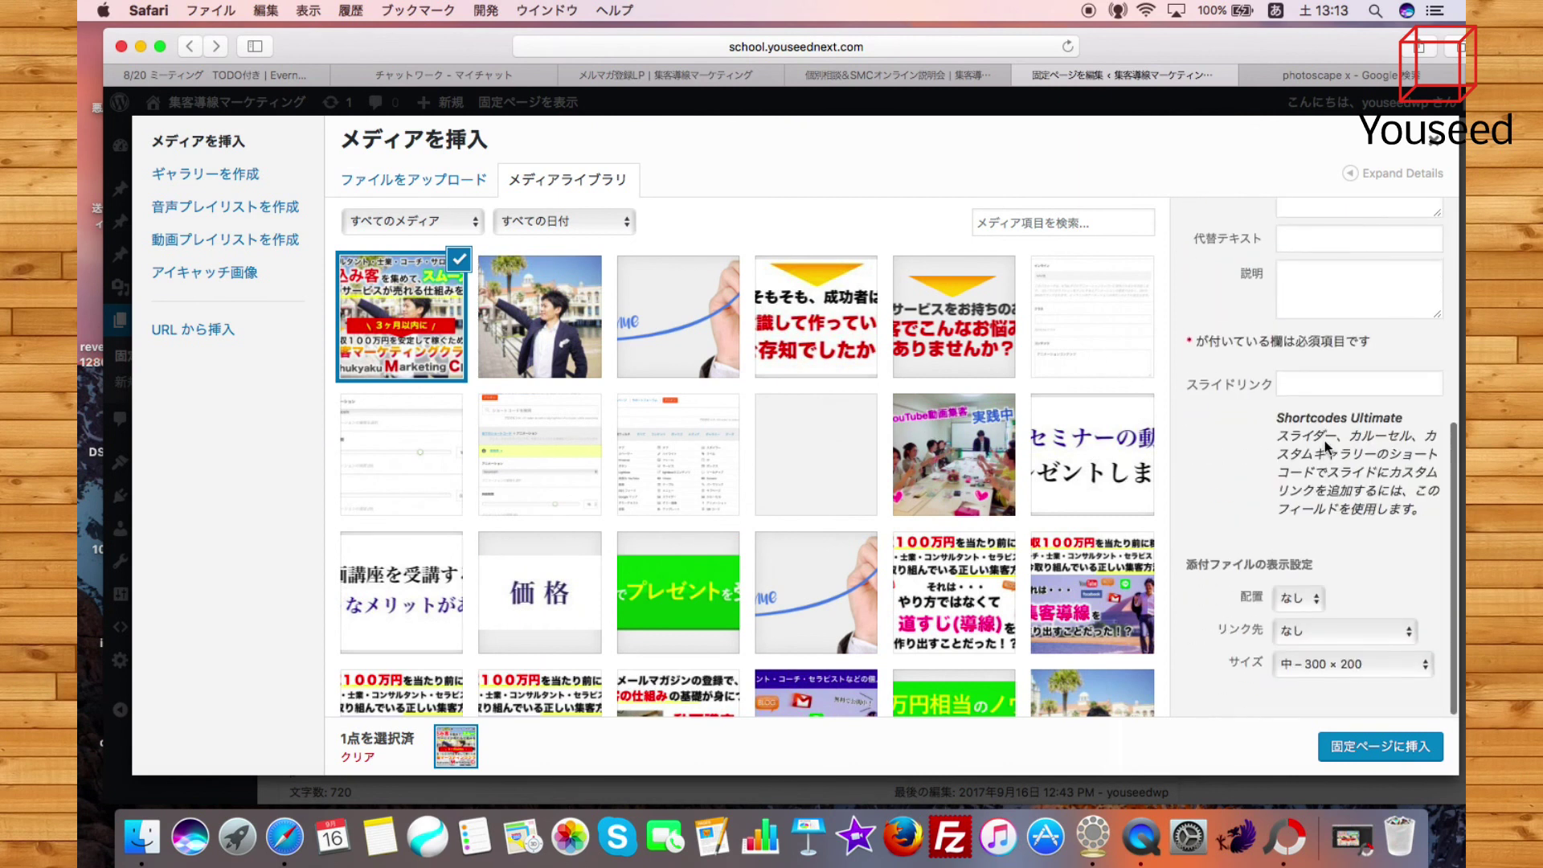
{"action": "left_click", "coordinate": [1340, 678]}
{"action": "left_click", "coordinate": [1335, 679]}
{"action": "left_click", "coordinate": [1334, 678]}
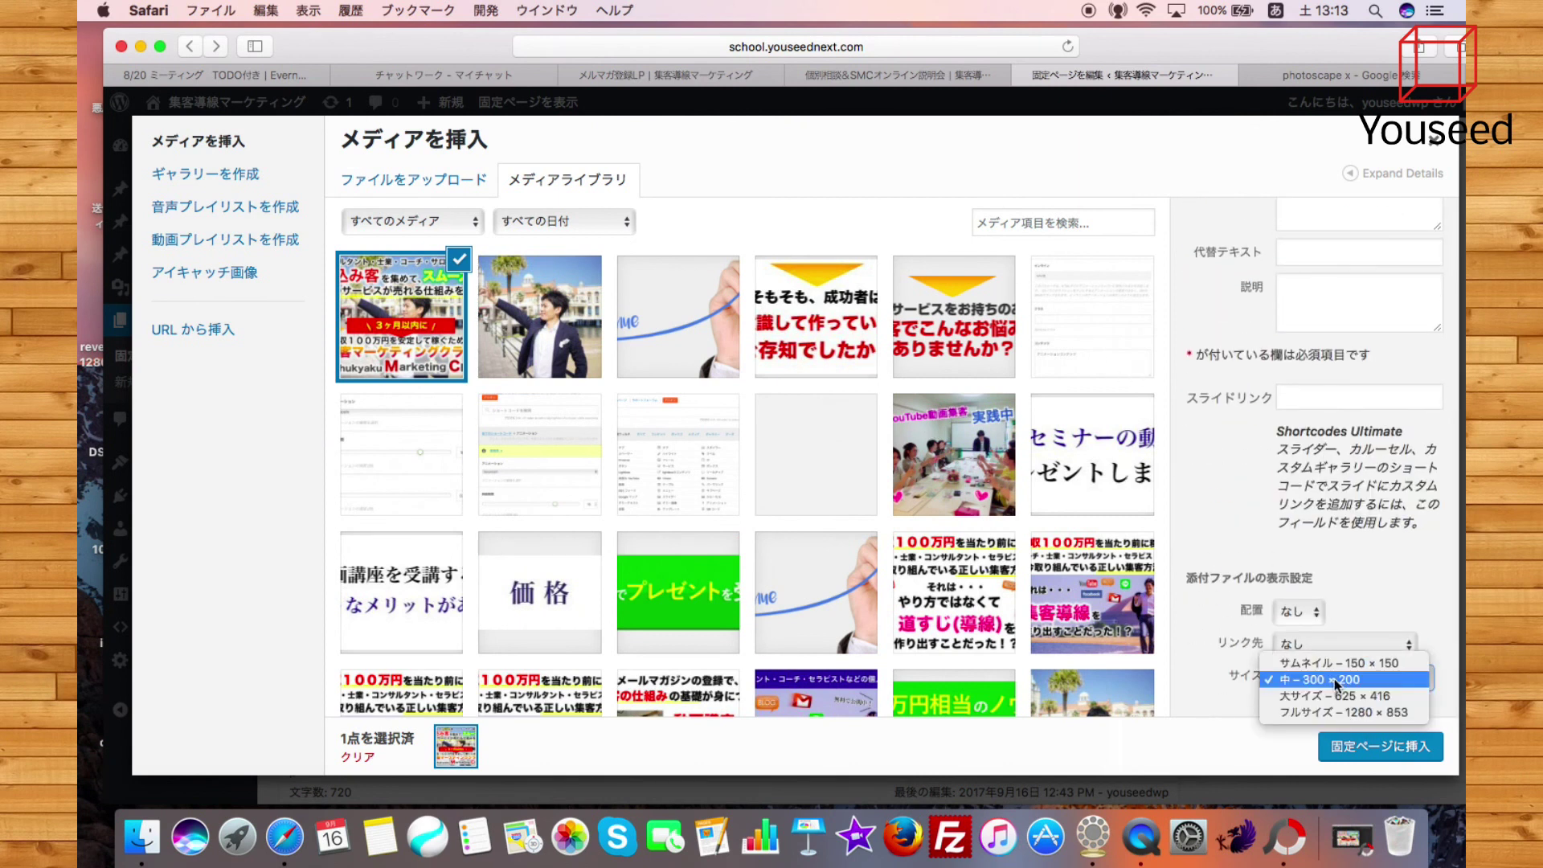
{"action": "left_click", "coordinate": [1325, 712]}
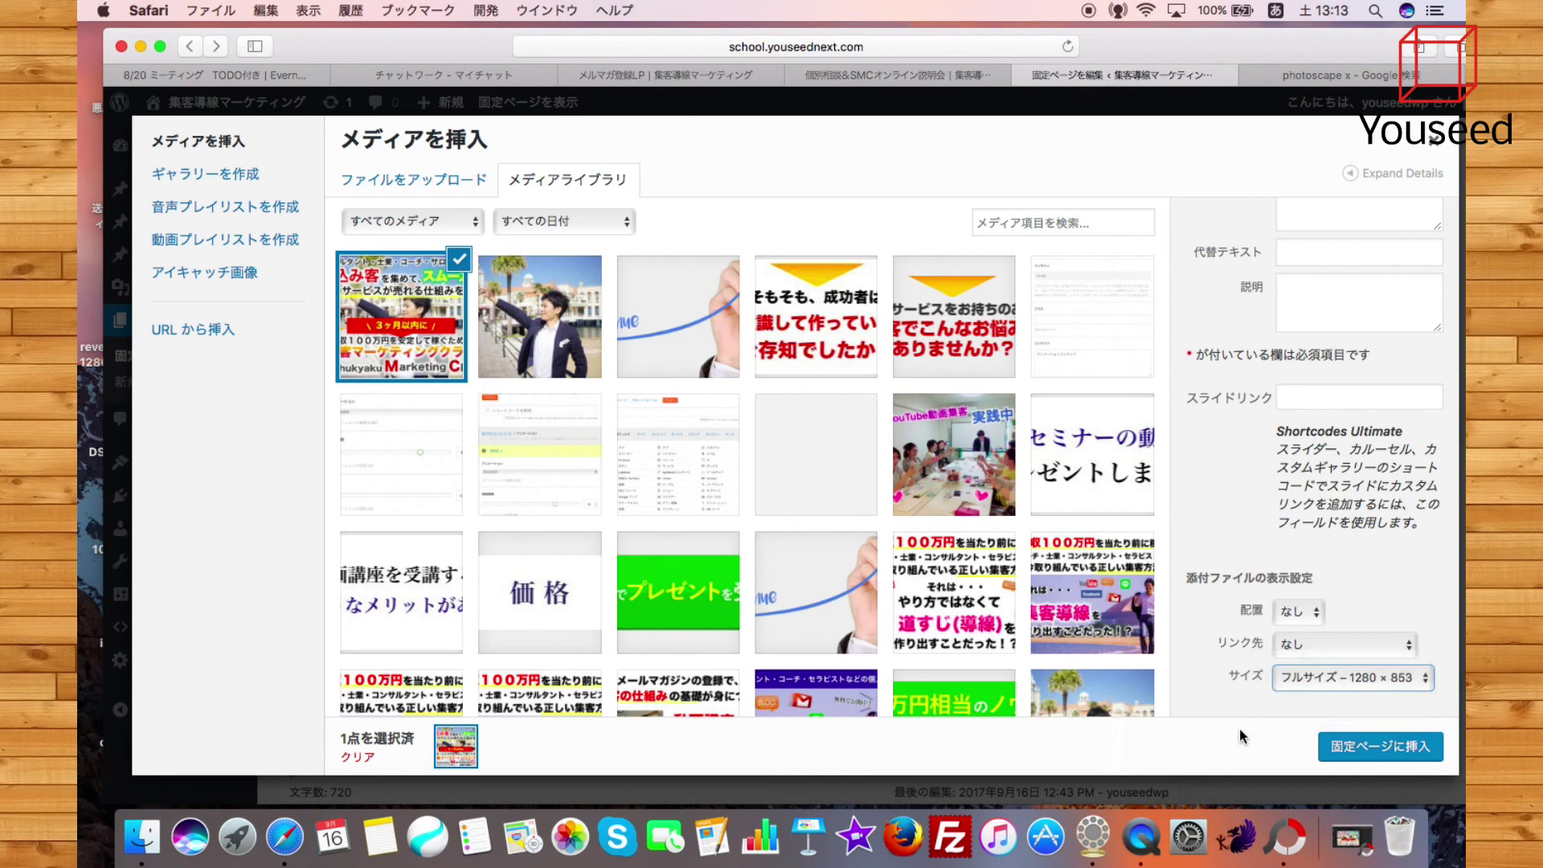
{"action": "left_click", "coordinate": [1361, 746]}
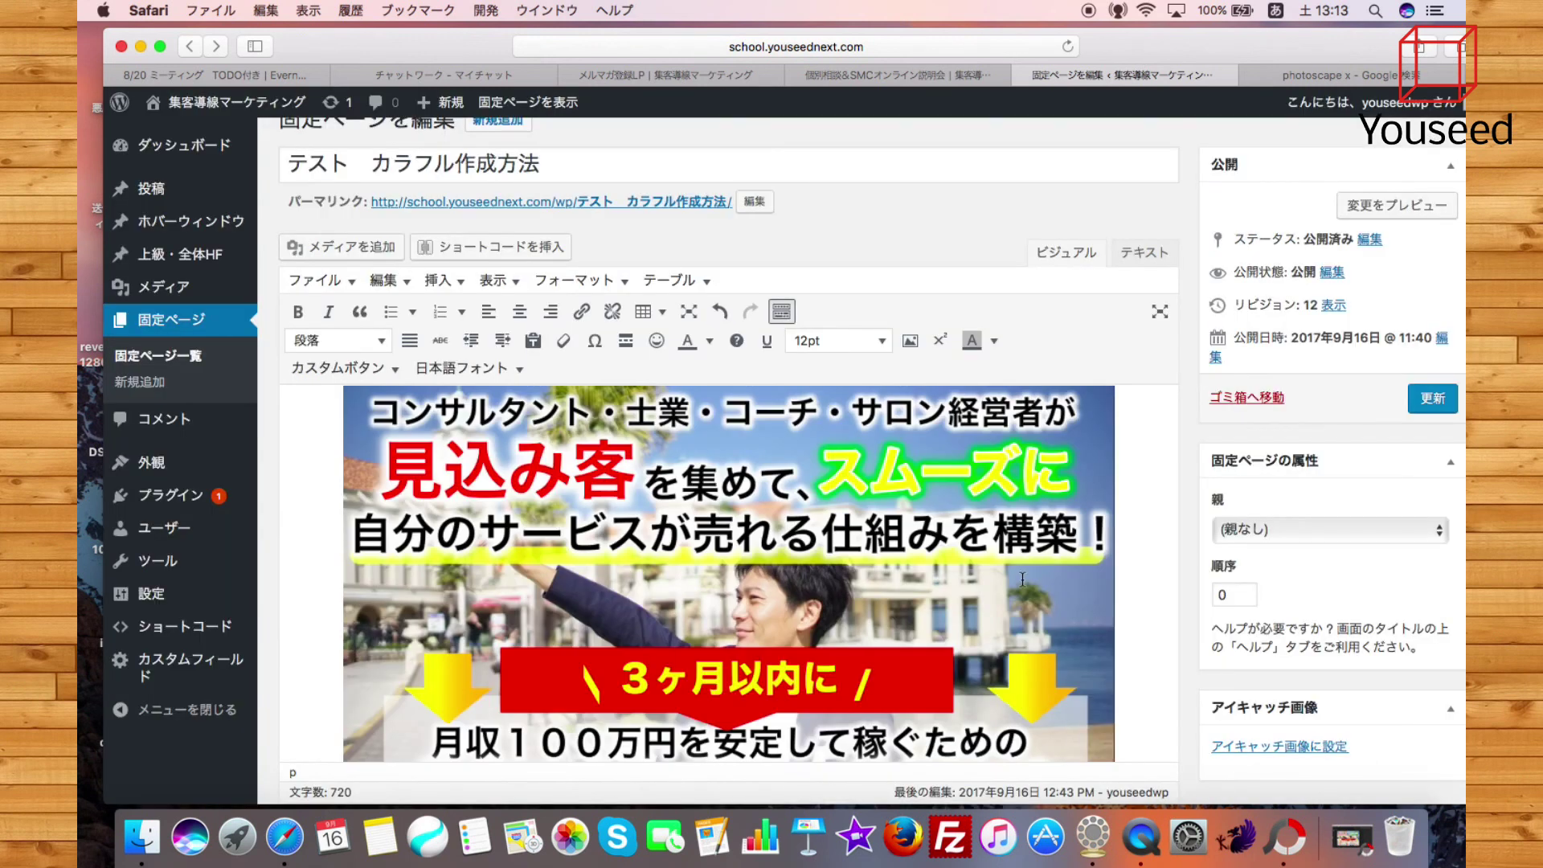
Update the page with the new header image and check how it looks on the published page
{"action": "scroll", "coordinate": [1023, 579], "scroll_direction": "down", "scroll_amount": 5}
{"action": "scroll", "coordinate": [1022, 579], "scroll_direction": "up", "scroll_amount": 3}
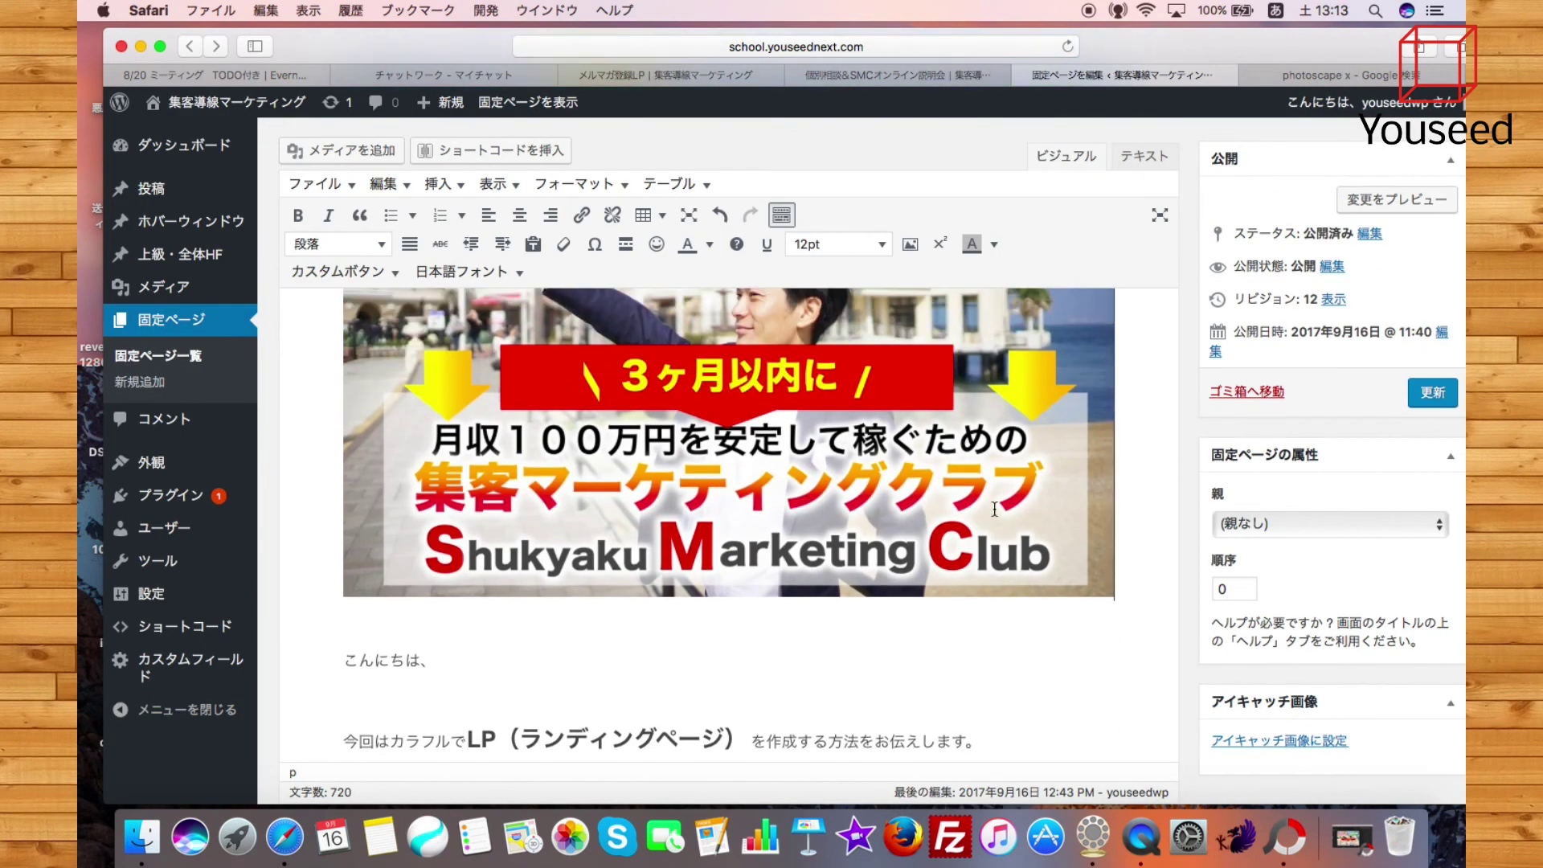
{"action": "left_click", "coordinate": [1433, 398]}
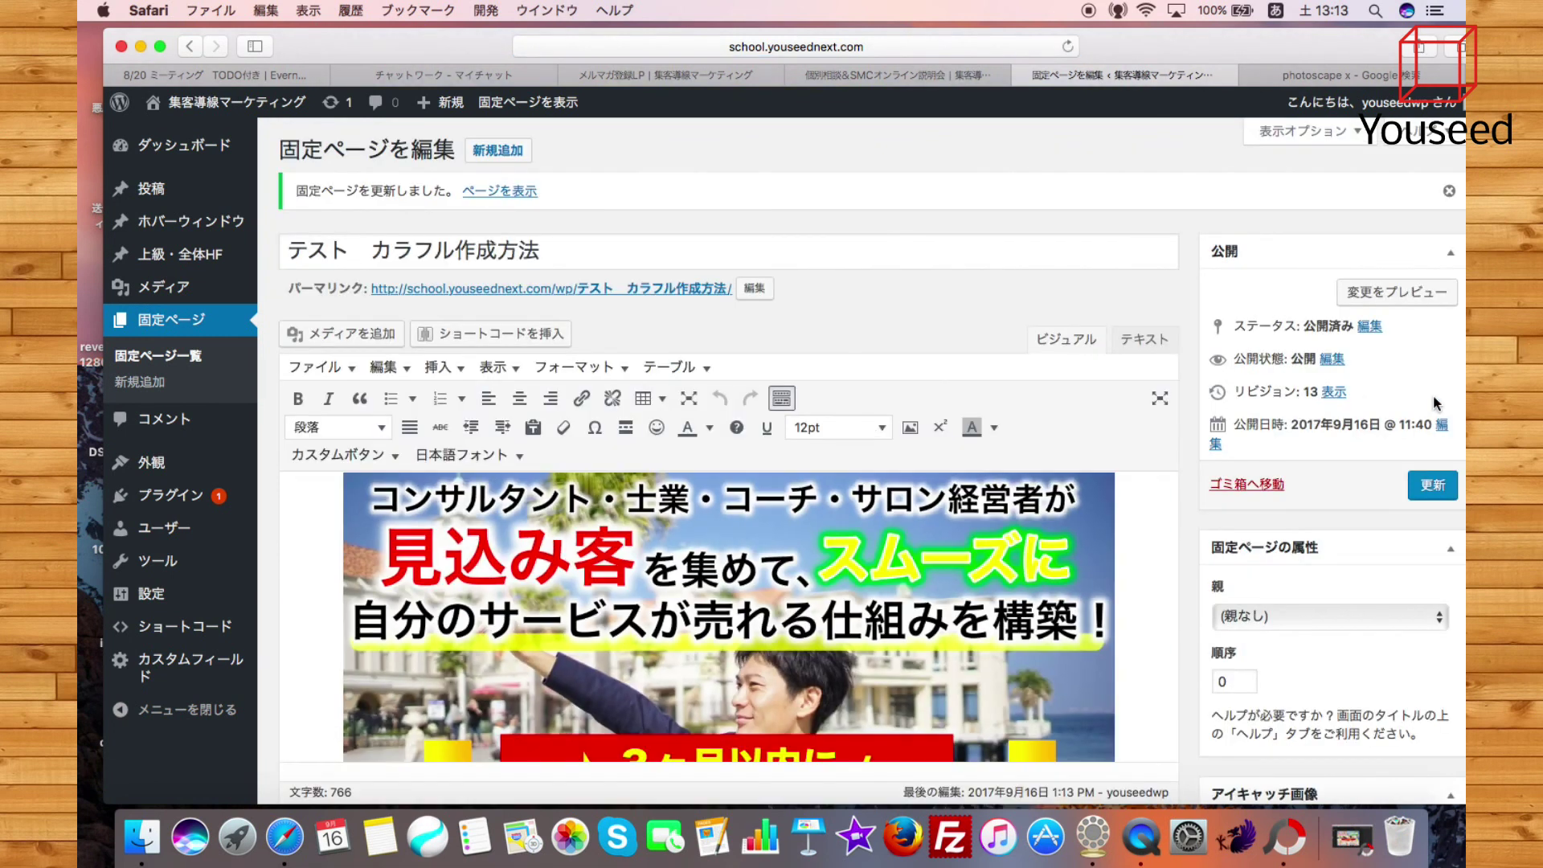
{"action": "left_click", "coordinate": [714, 291]}
{"action": "scroll", "coordinate": [735, 436], "scroll_direction": "down", "scroll_amount": 3}
{"action": "scroll", "coordinate": [735, 437], "scroll_direction": "down", "scroll_amount": 3}
{"action": "scroll", "coordinate": [735, 436], "scroll_direction": "up", "scroll_amount": 5}
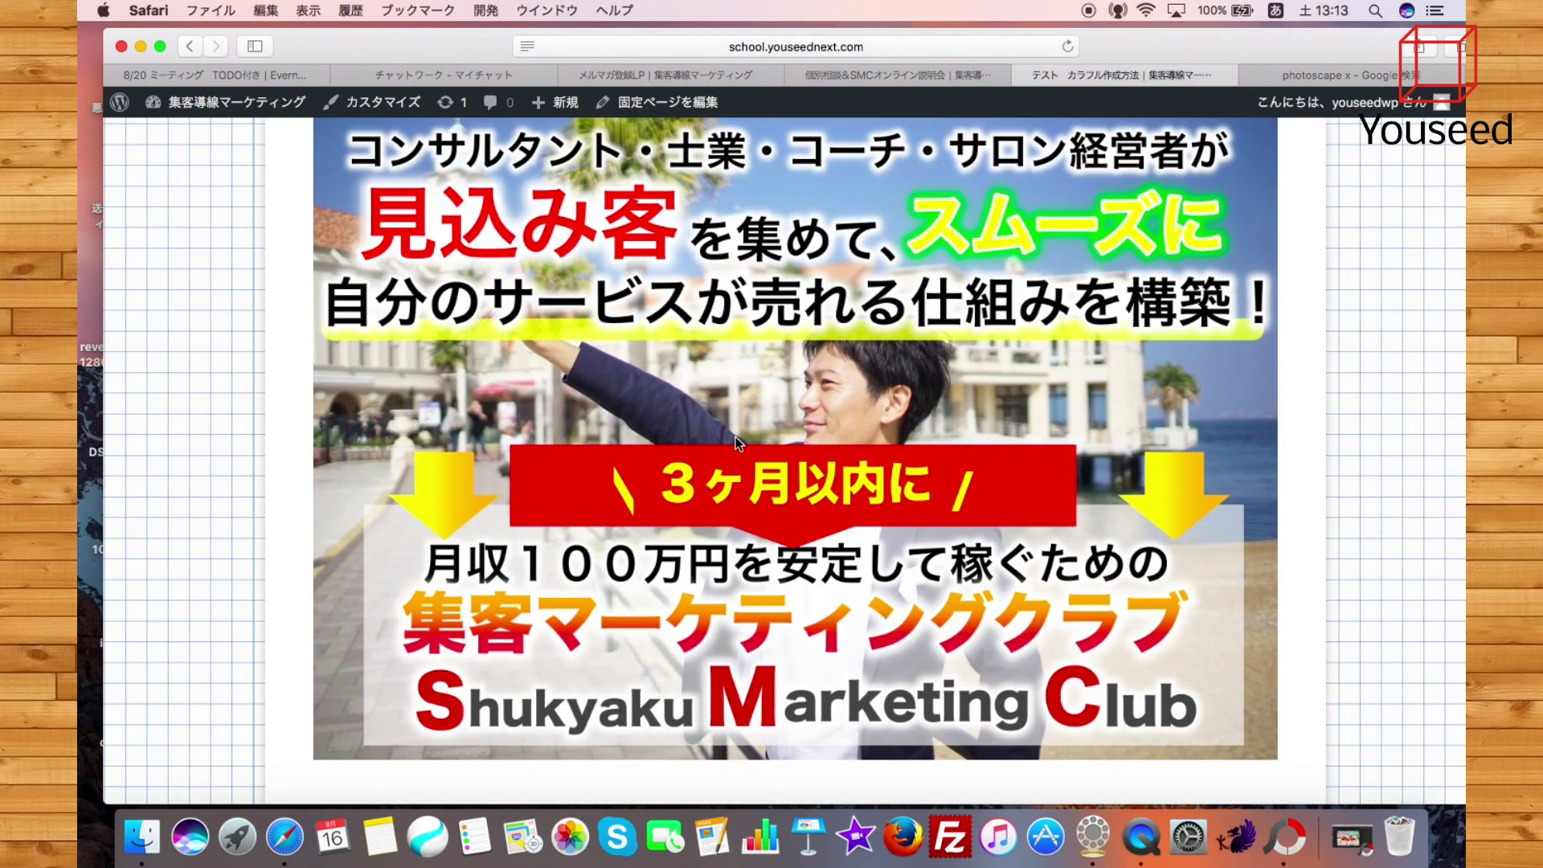
{"action": "scroll", "coordinate": [735, 436], "scroll_direction": "down", "scroll_amount": 5}
{"action": "scroll", "coordinate": [735, 436], "scroll_direction": "up", "scroll_amount": 5}
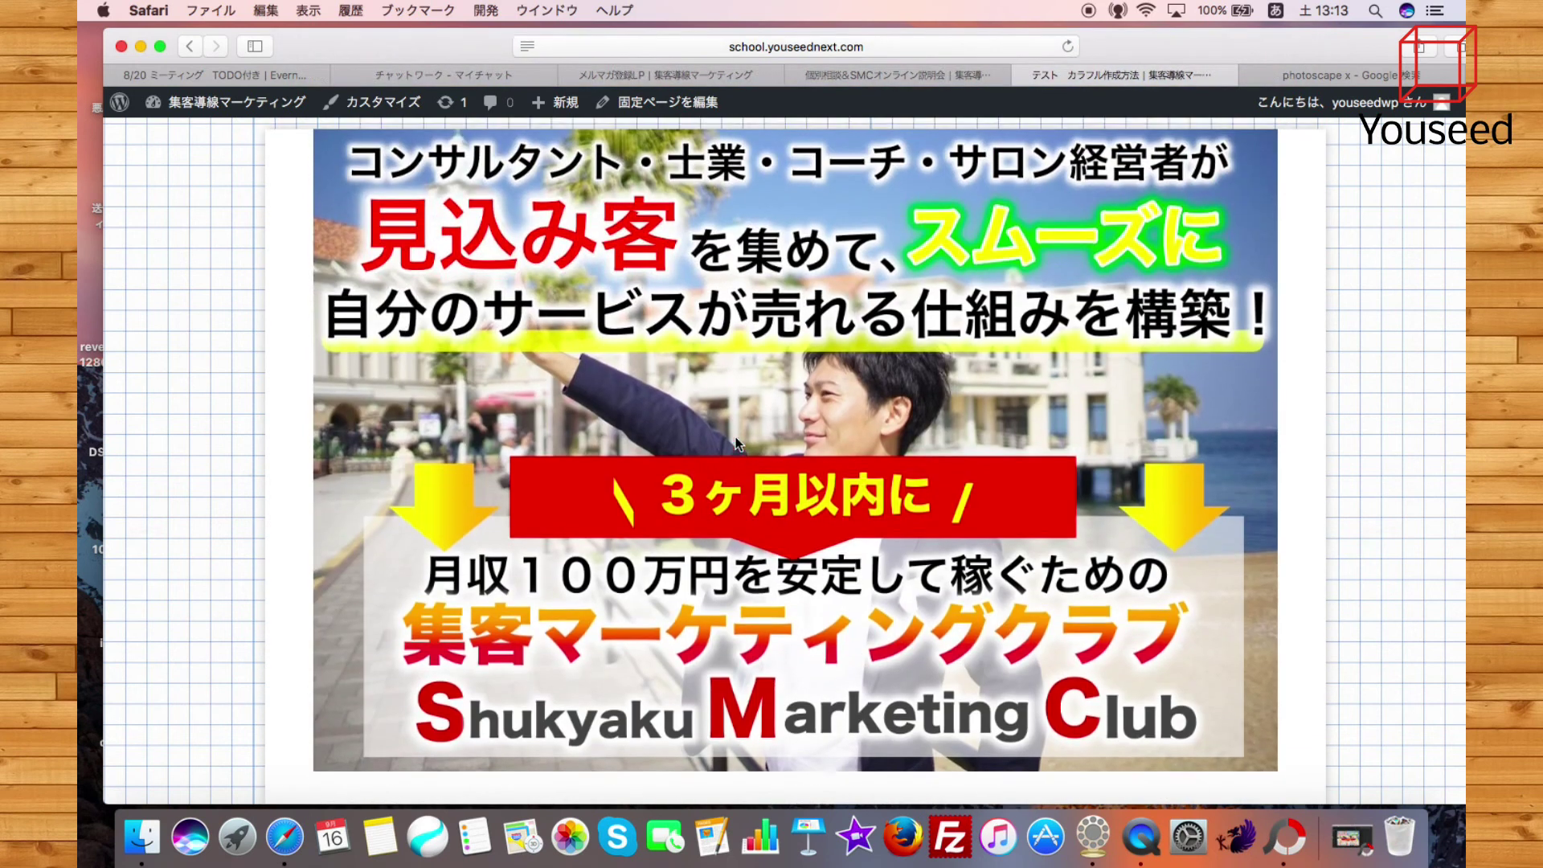
{"action": "scroll", "coordinate": [736, 436], "scroll_direction": "down", "scroll_amount": 1}
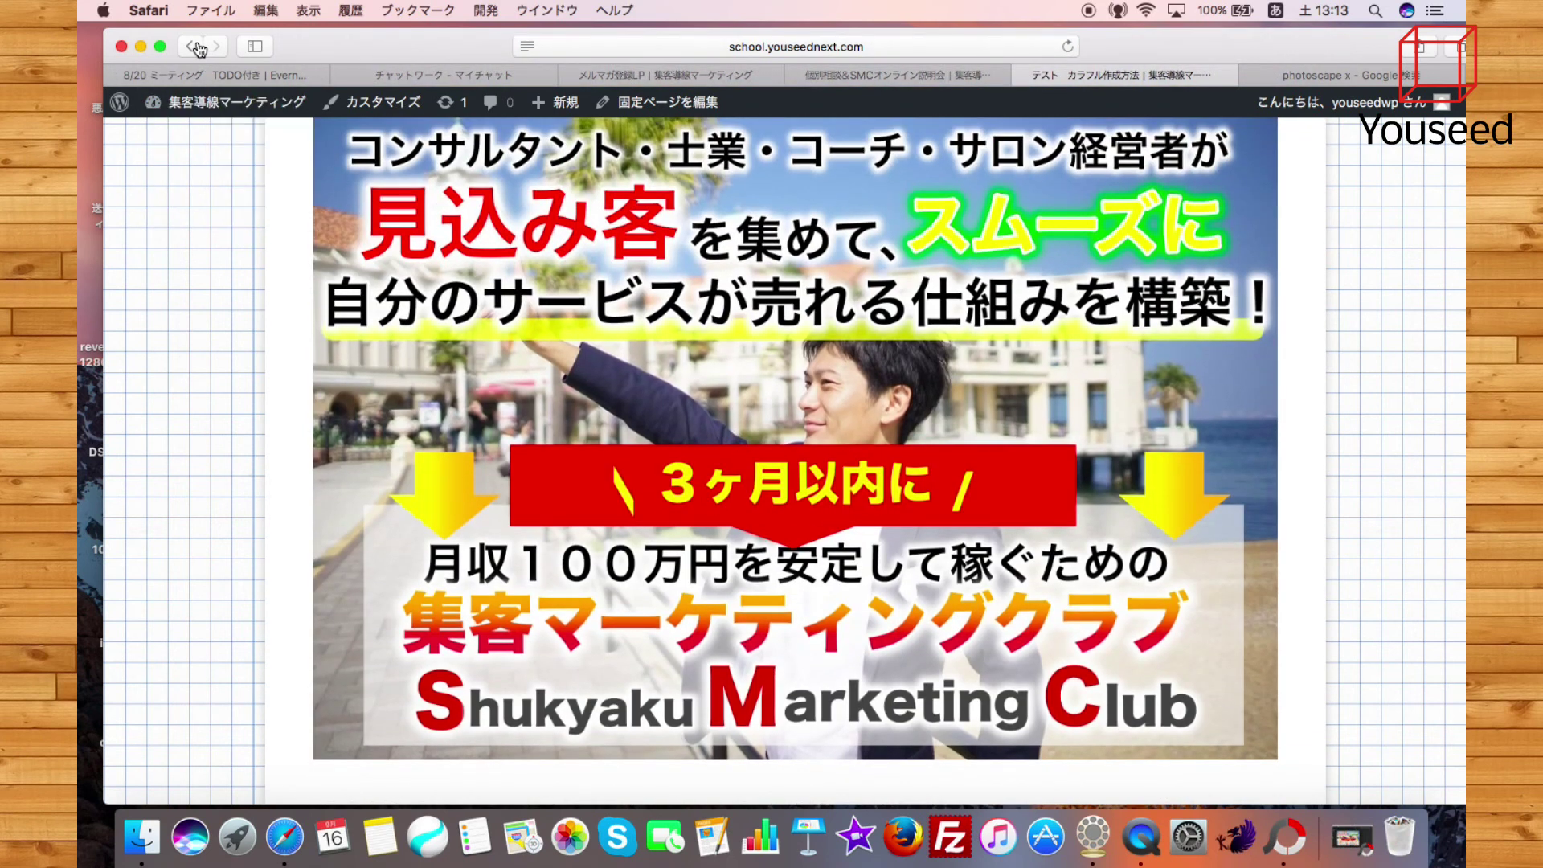
Examine the headline, header and announcement images on the 個別相談&SMCオンライン説明会 reference page
{"action": "left_click", "coordinate": [901, 81]}
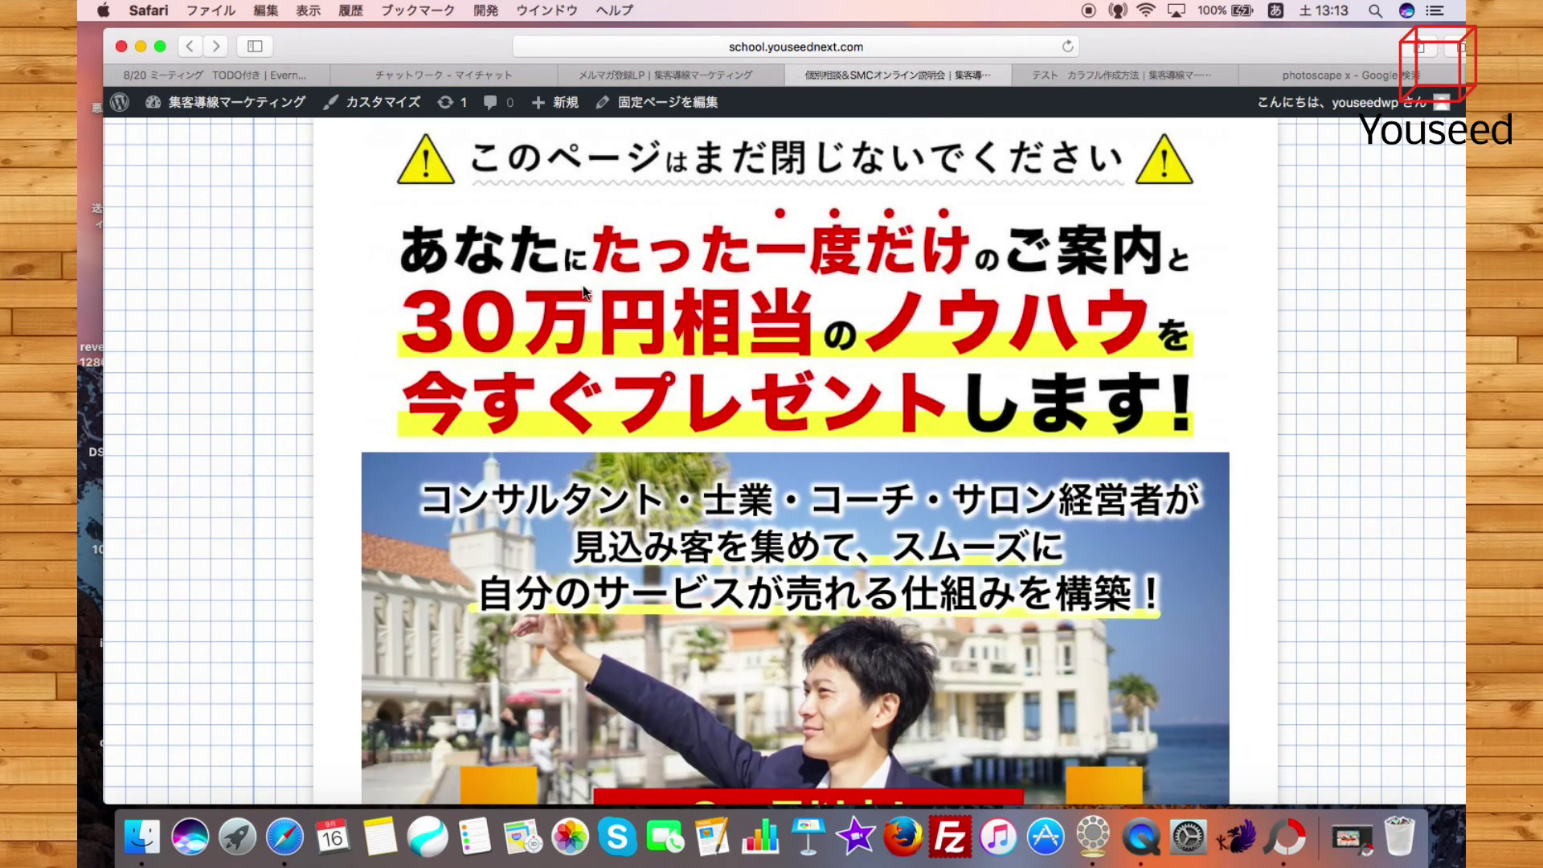
{"action": "scroll", "coordinate": [765, 256], "scroll_direction": "down", "scroll_amount": 1}
{"action": "scroll", "coordinate": [765, 256], "scroll_direction": "up", "scroll_amount": 1}
{"action": "scroll", "coordinate": [765, 256], "scroll_direction": "down", "scroll_amount": 6}
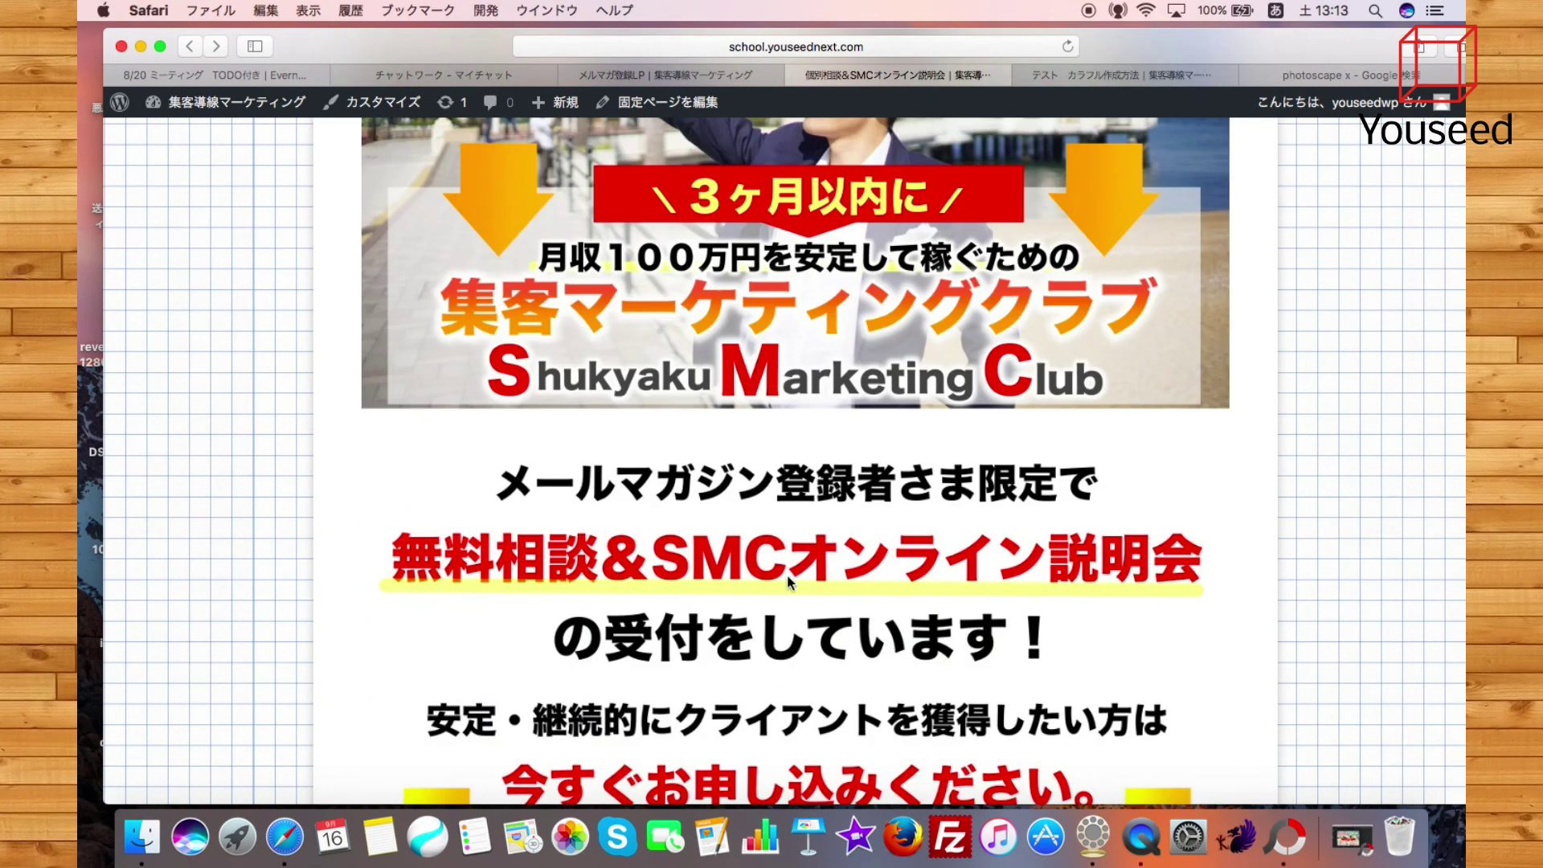
{"action": "scroll", "coordinate": [819, 561], "scroll_direction": "down", "scroll_amount": 1}
{"action": "scroll", "coordinate": [700, 577], "scroll_direction": "up", "scroll_amount": 6}
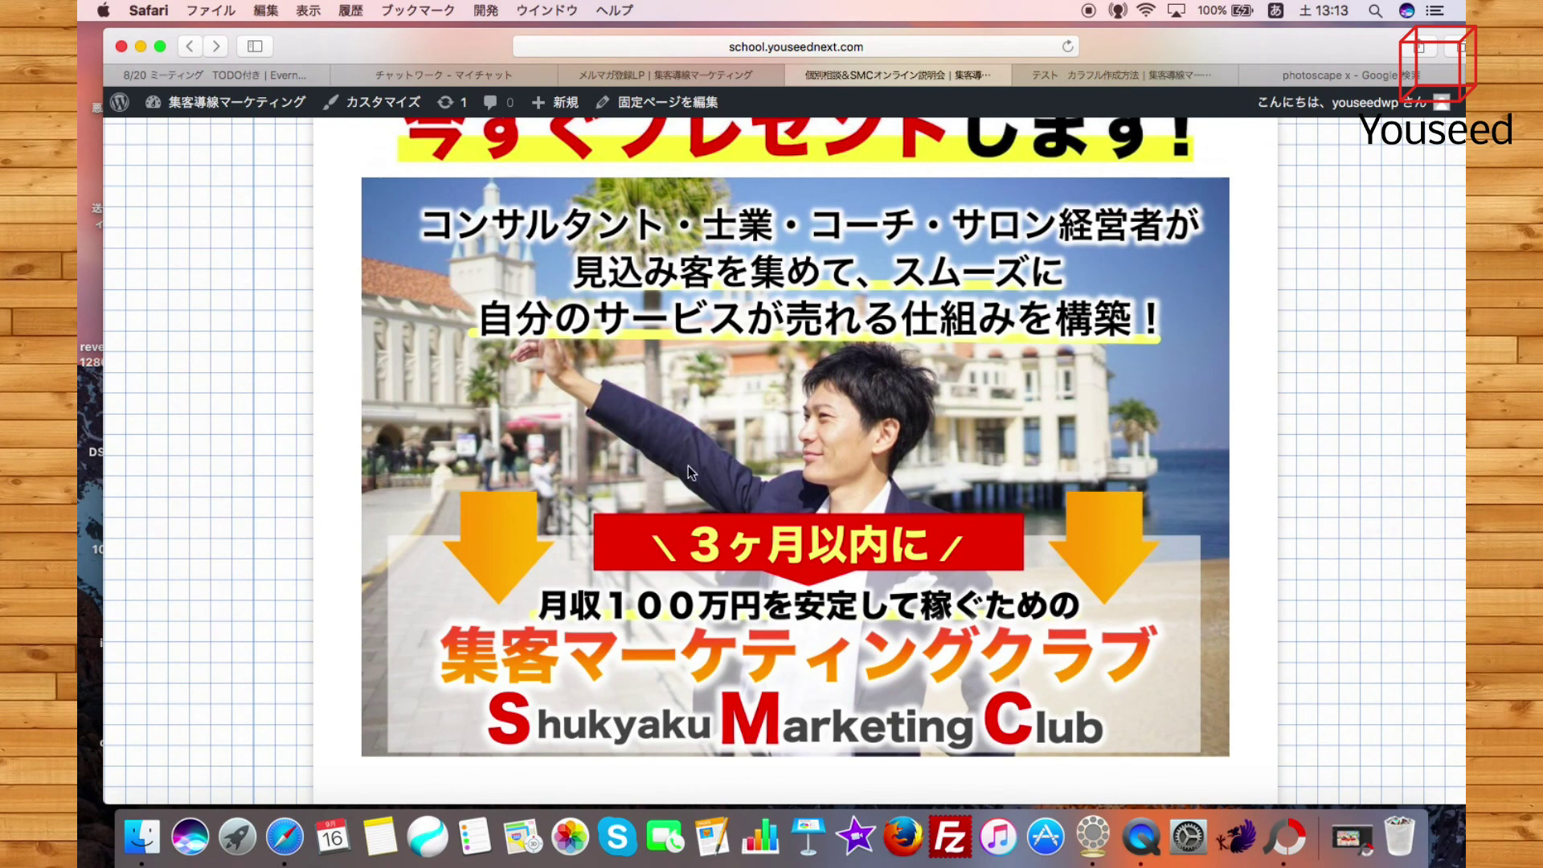
{"action": "left_click_drag", "start_coordinate": [652, 460], "coordinate": [201, 406]}
{"action": "scroll", "coordinate": [201, 406], "scroll_direction": "up", "scroll_amount": 3}
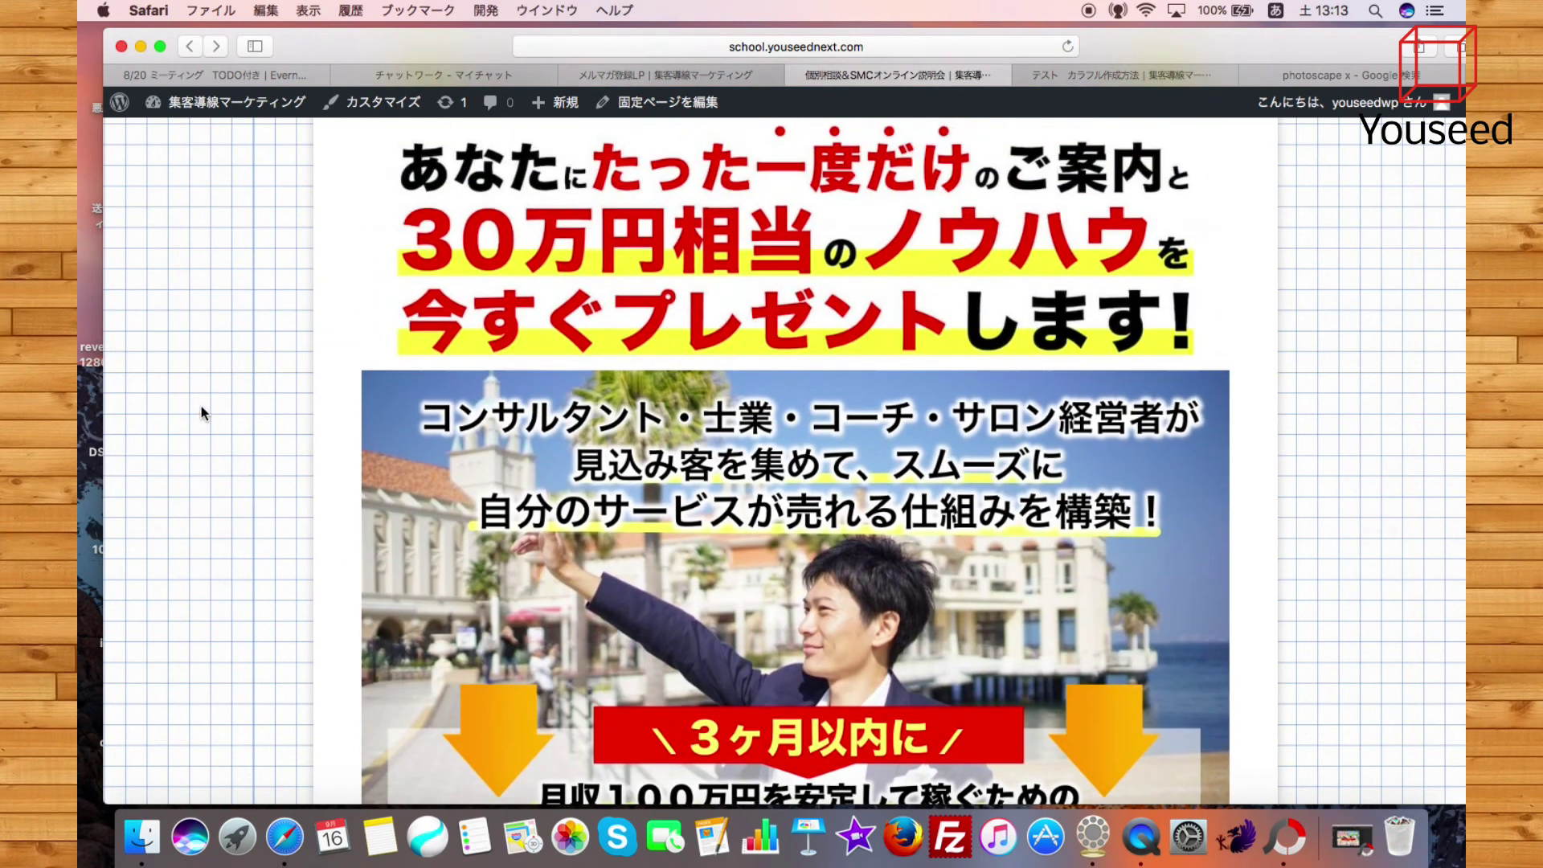
{"action": "left_click_drag", "start_coordinate": [621, 265], "coordinate": [254, 267]}
{"action": "scroll", "coordinate": [254, 267], "scroll_direction": "down", "scroll_amount": 5}
{"action": "scroll", "coordinate": [254, 266], "scroll_direction": "down", "scroll_amount": 2}
{"action": "left_click_drag", "start_coordinate": [529, 489], "coordinate": [306, 453]}
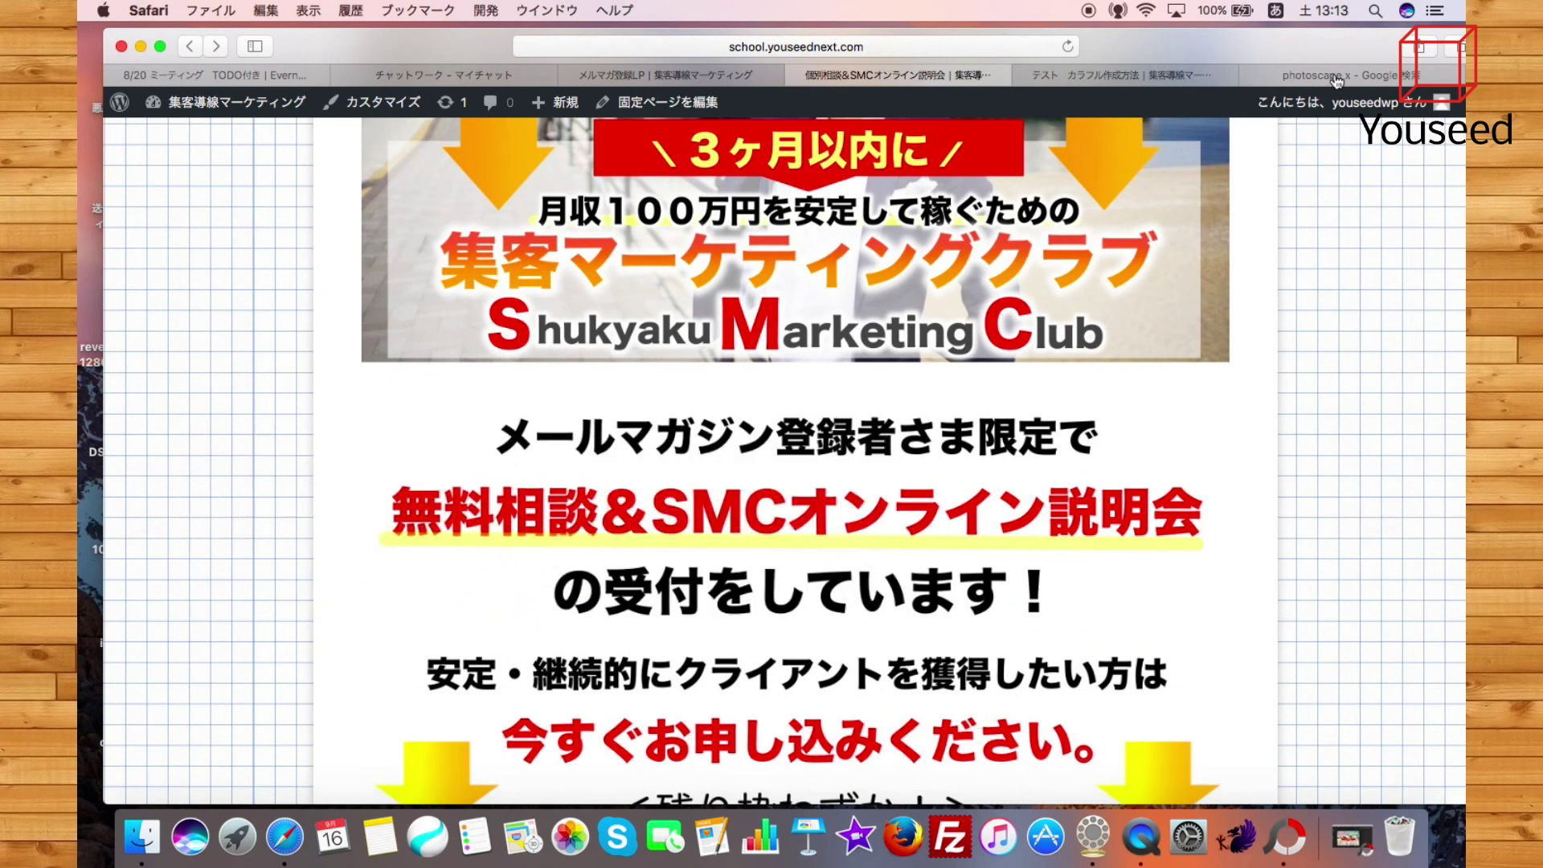
Move the Safari window aside and copy the reference page's 無料相談＆SMCオンライン説明会 image and 30万円相当のノウハウ headline image to the desktop
{"action": "left_click_drag", "start_coordinate": [1283, 53], "coordinate": [1423, 12]}
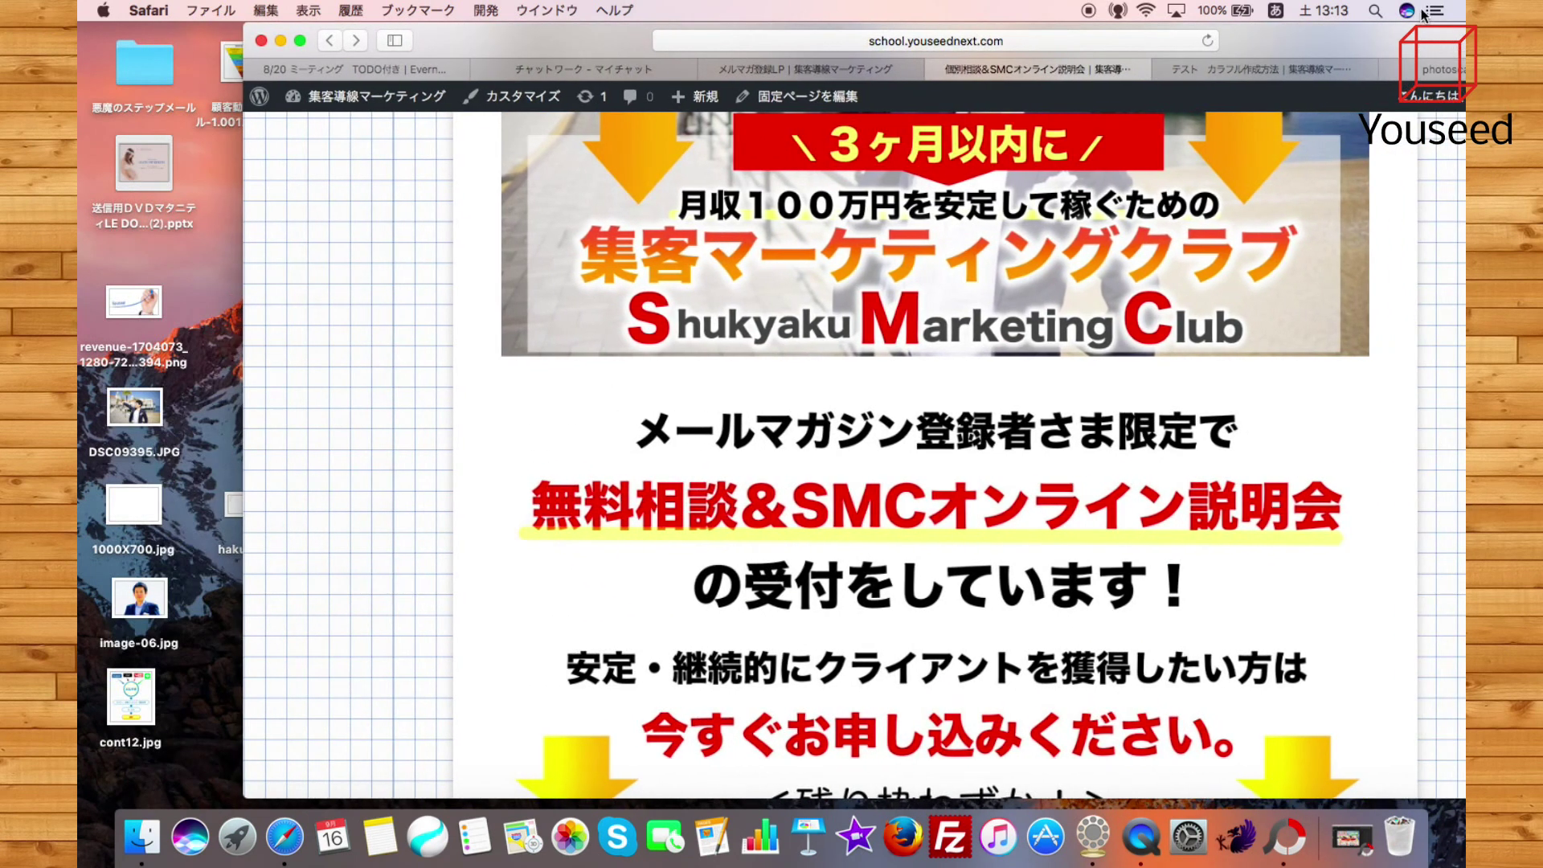
{"action": "left_click_drag", "start_coordinate": [861, 481], "coordinate": [213, 702]}
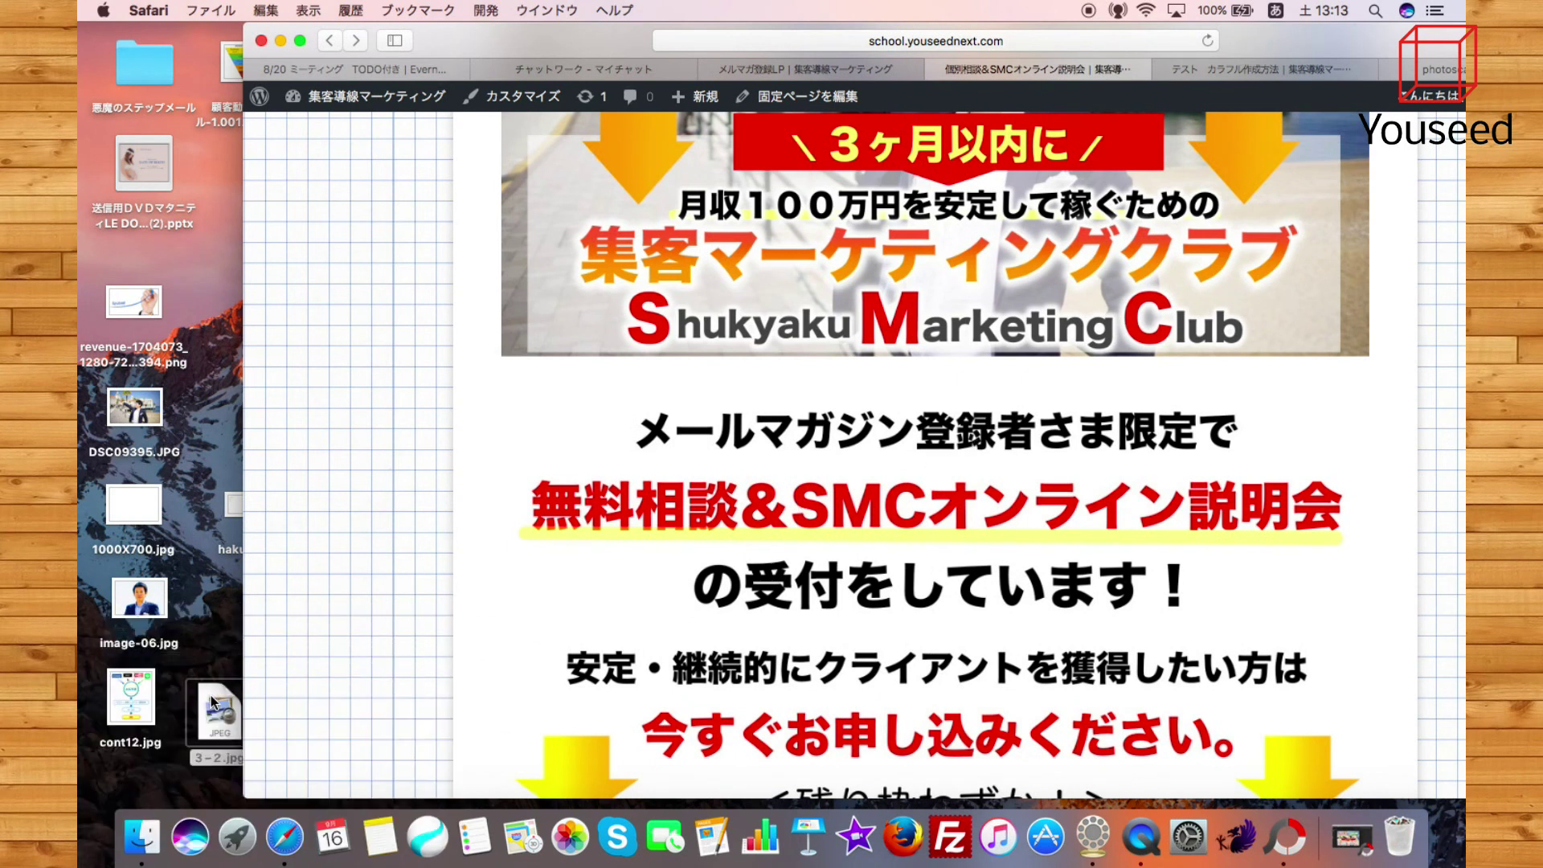
{"action": "scroll", "coordinate": [548, 522], "scroll_direction": "up", "scroll_amount": 10}
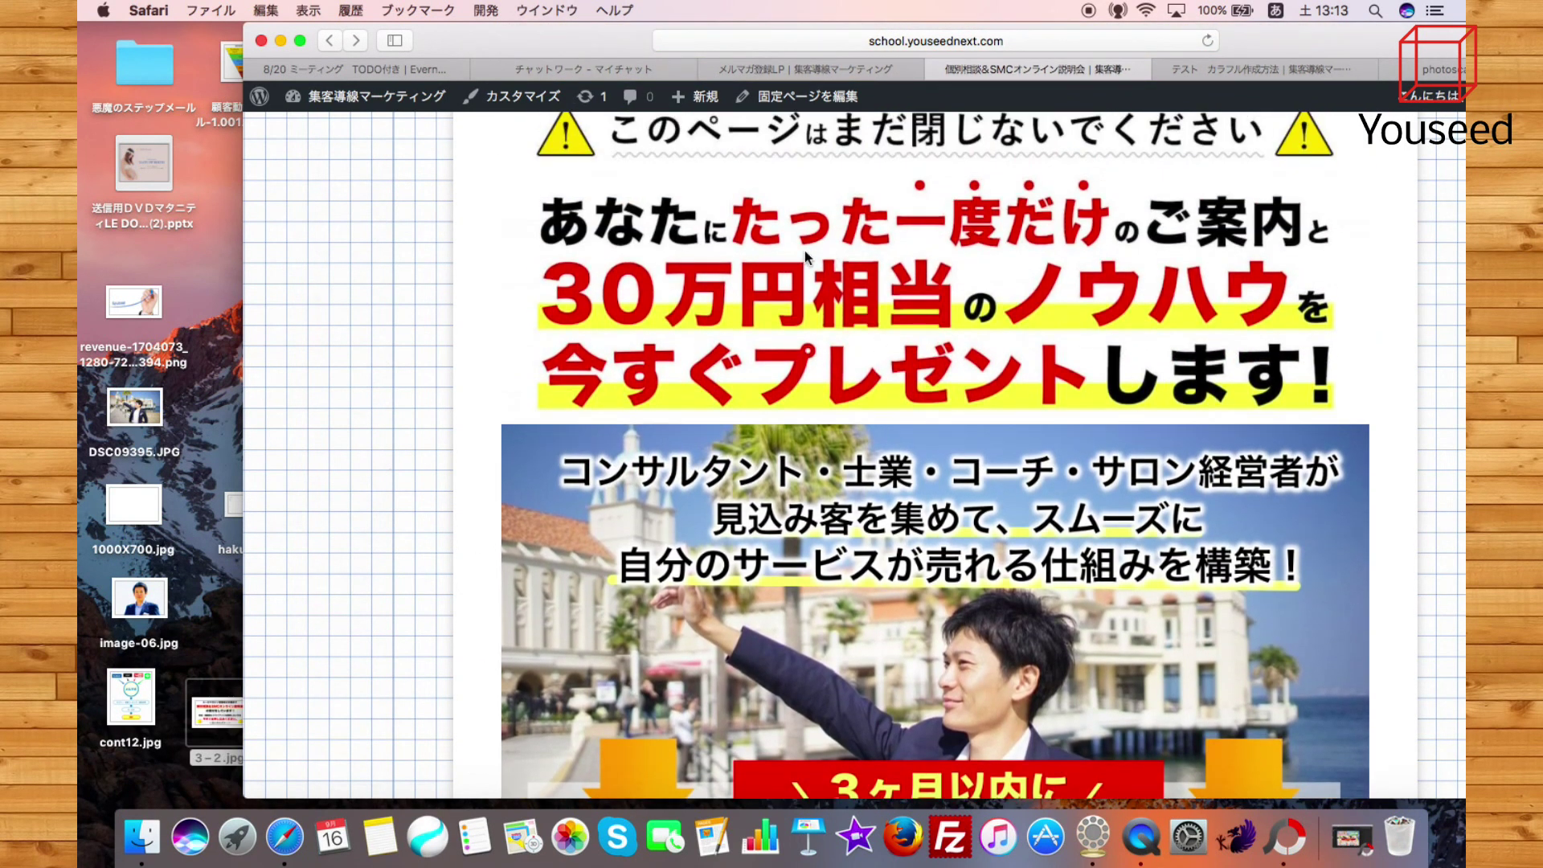
{"action": "left_click_drag", "start_coordinate": [804, 249], "coordinate": [228, 606]}
Return to the editor for the テスト カラフル作成方法 page and make an empty line above the header image
{"action": "left_click", "coordinate": [859, 67]}
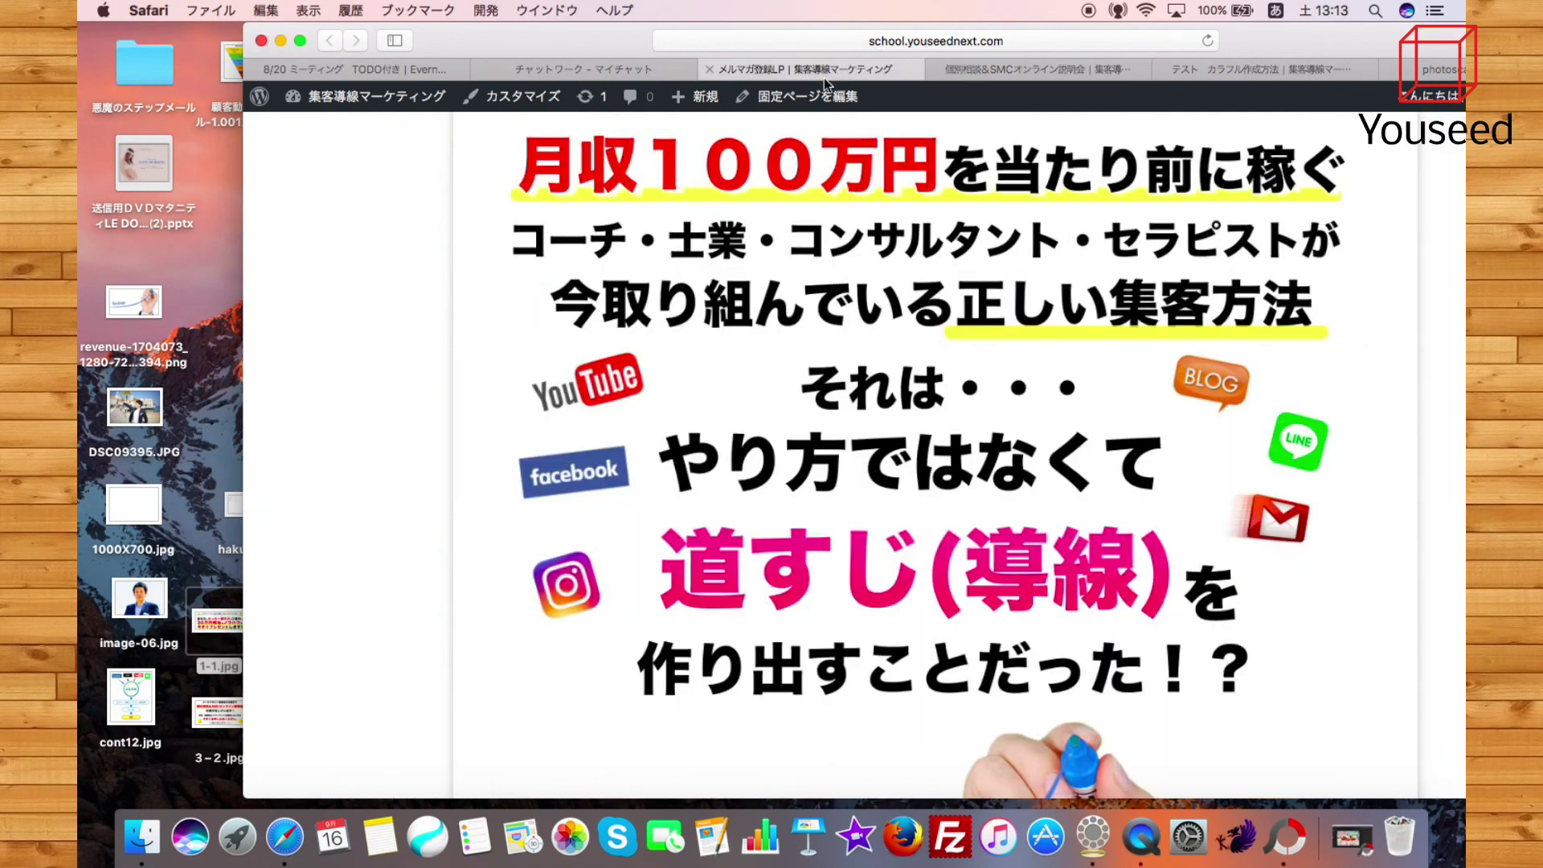
{"action": "left_click", "coordinate": [1206, 72]}
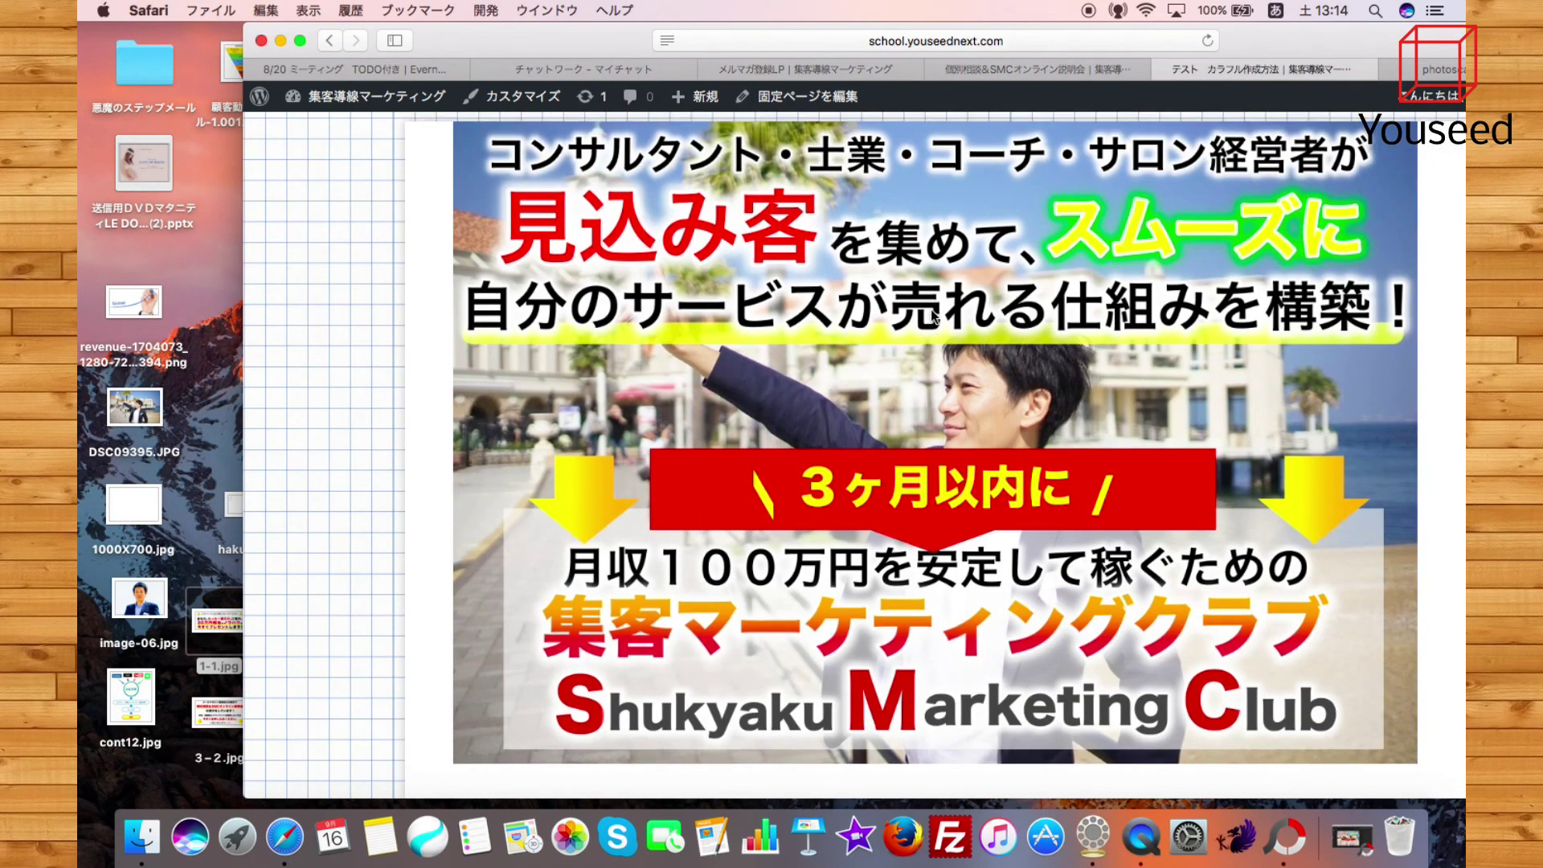
{"action": "left_click", "coordinate": [330, 40]}
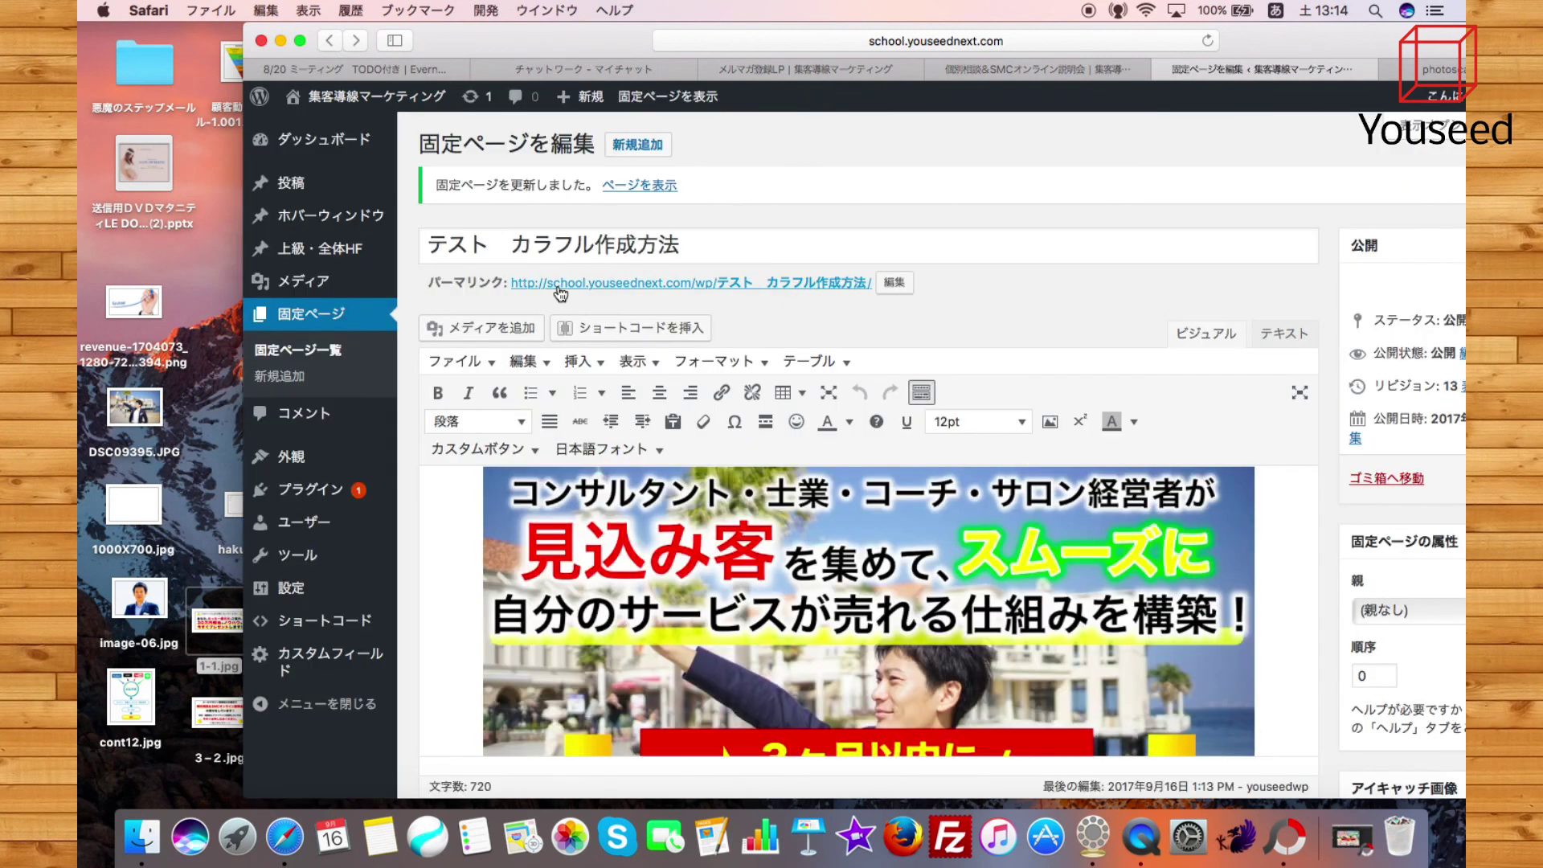
{"action": "scroll", "coordinate": [608, 526], "scroll_direction": "down", "scroll_amount": 3}
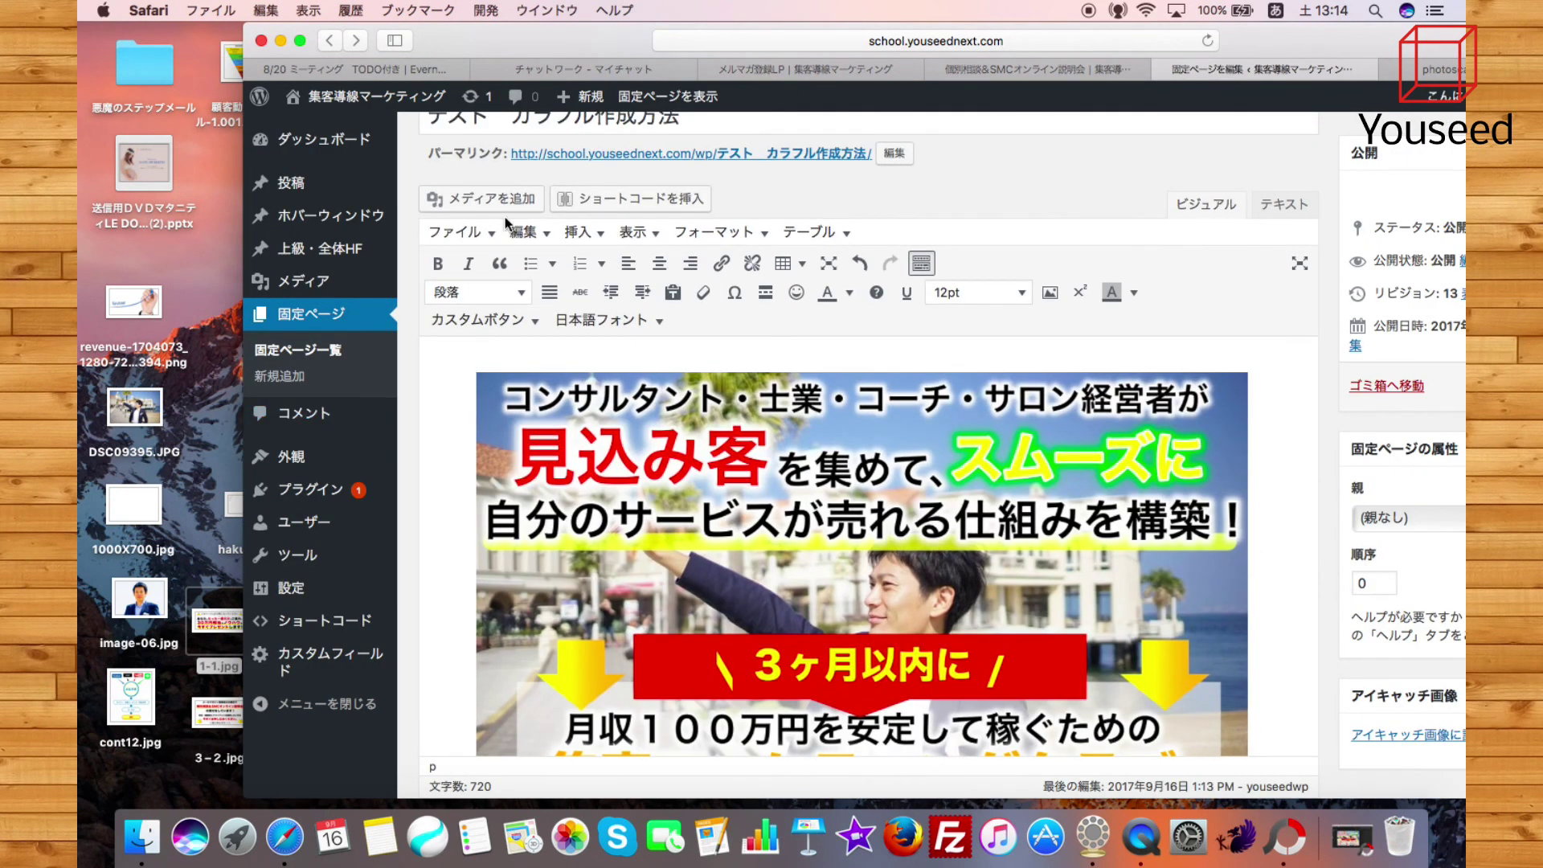
Upload 1-1.jpg from the desktop to the media library and insert it above the header image
{"action": "left_click", "coordinate": [514, 195]}
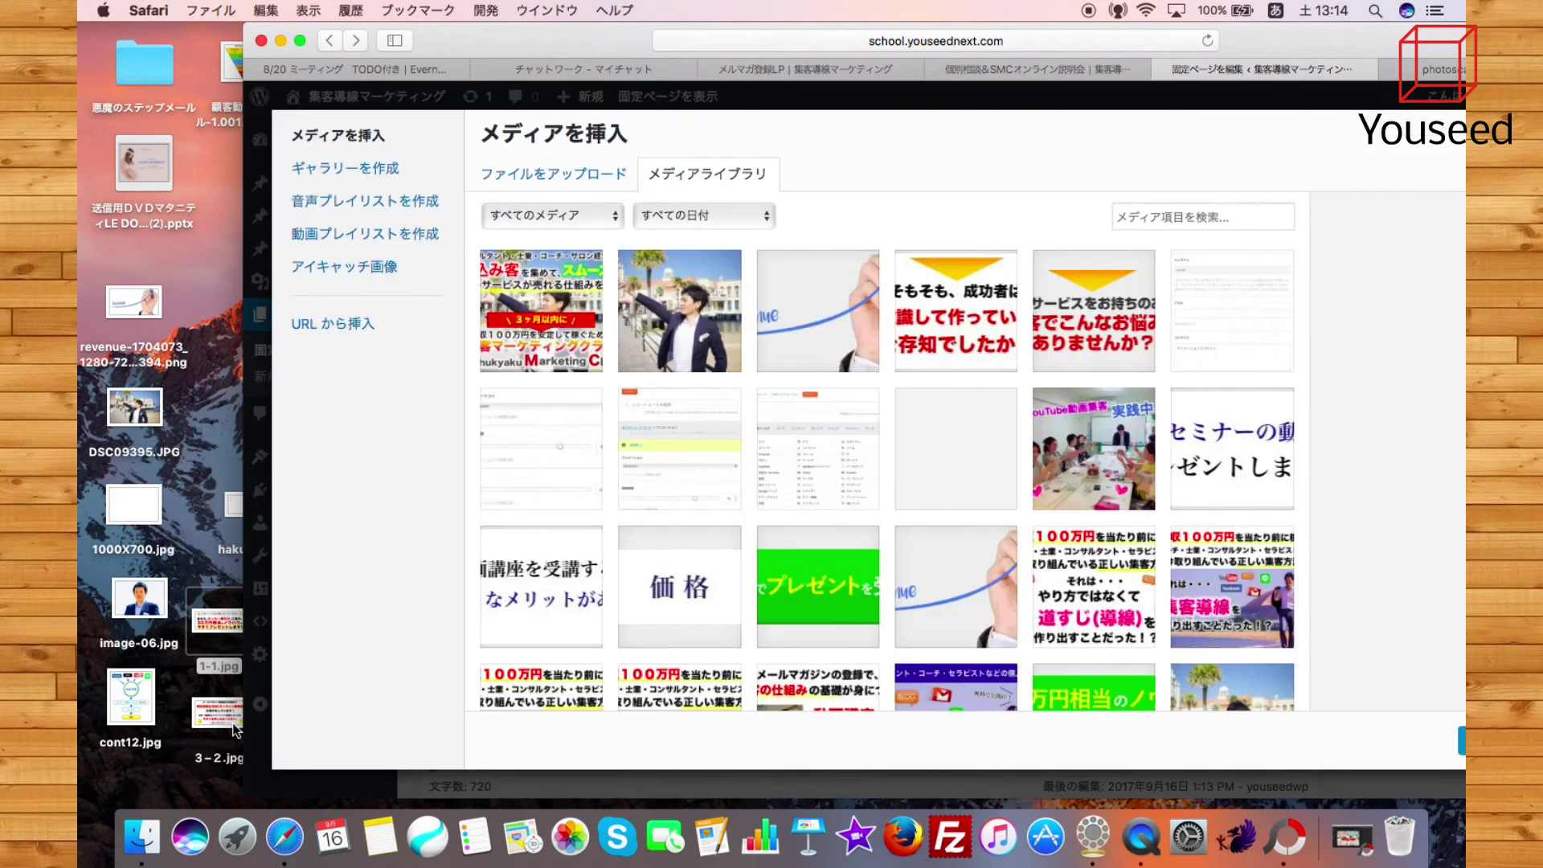
{"action": "left_click_drag", "start_coordinate": [219, 624], "coordinate": [771, 450]}
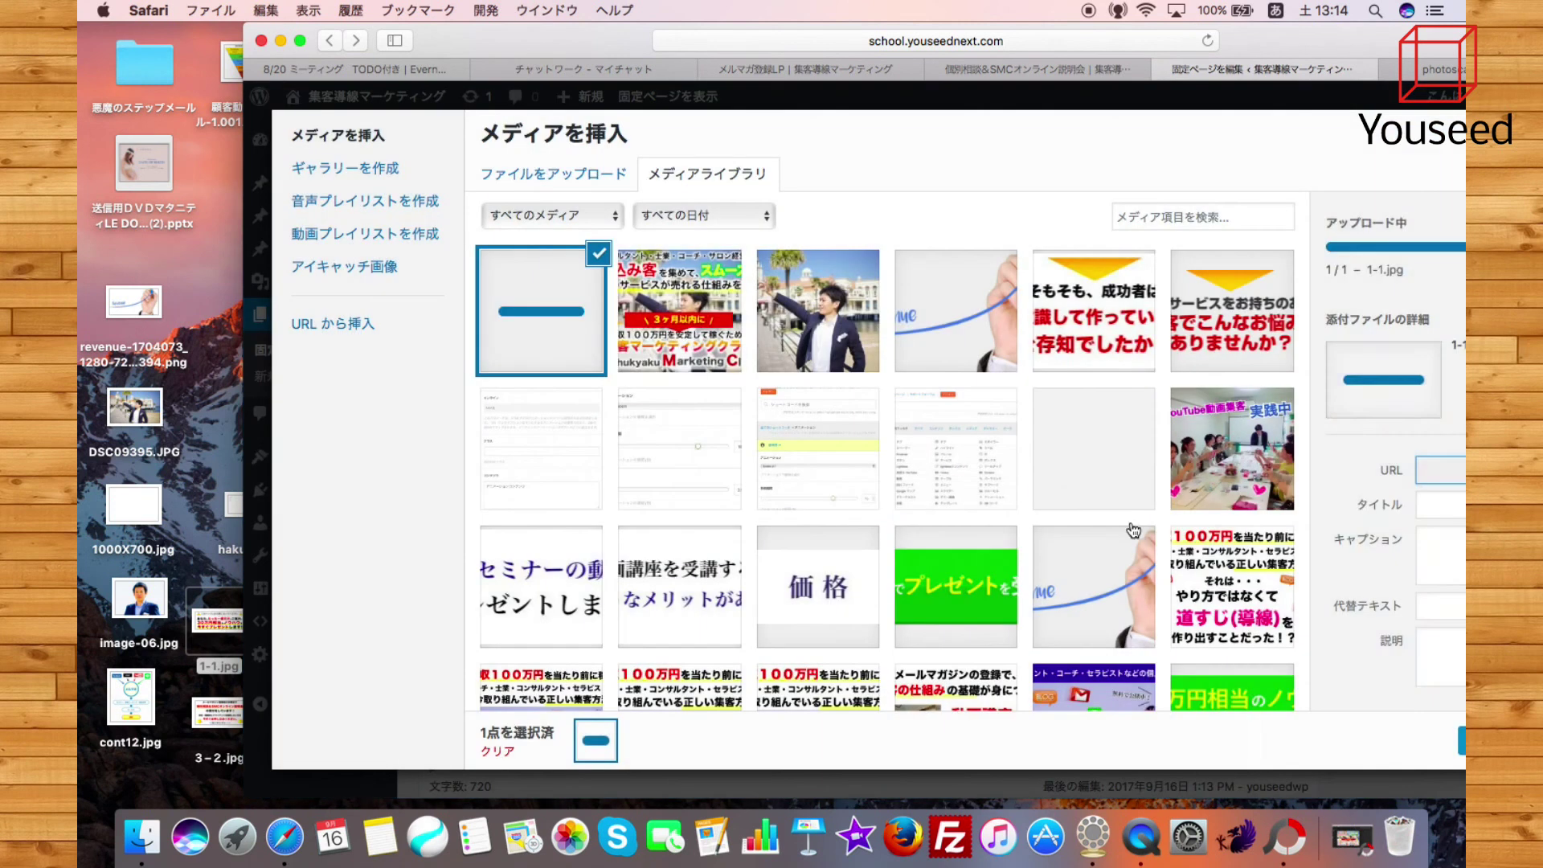
{"action": "left_click", "coordinate": [1463, 747]}
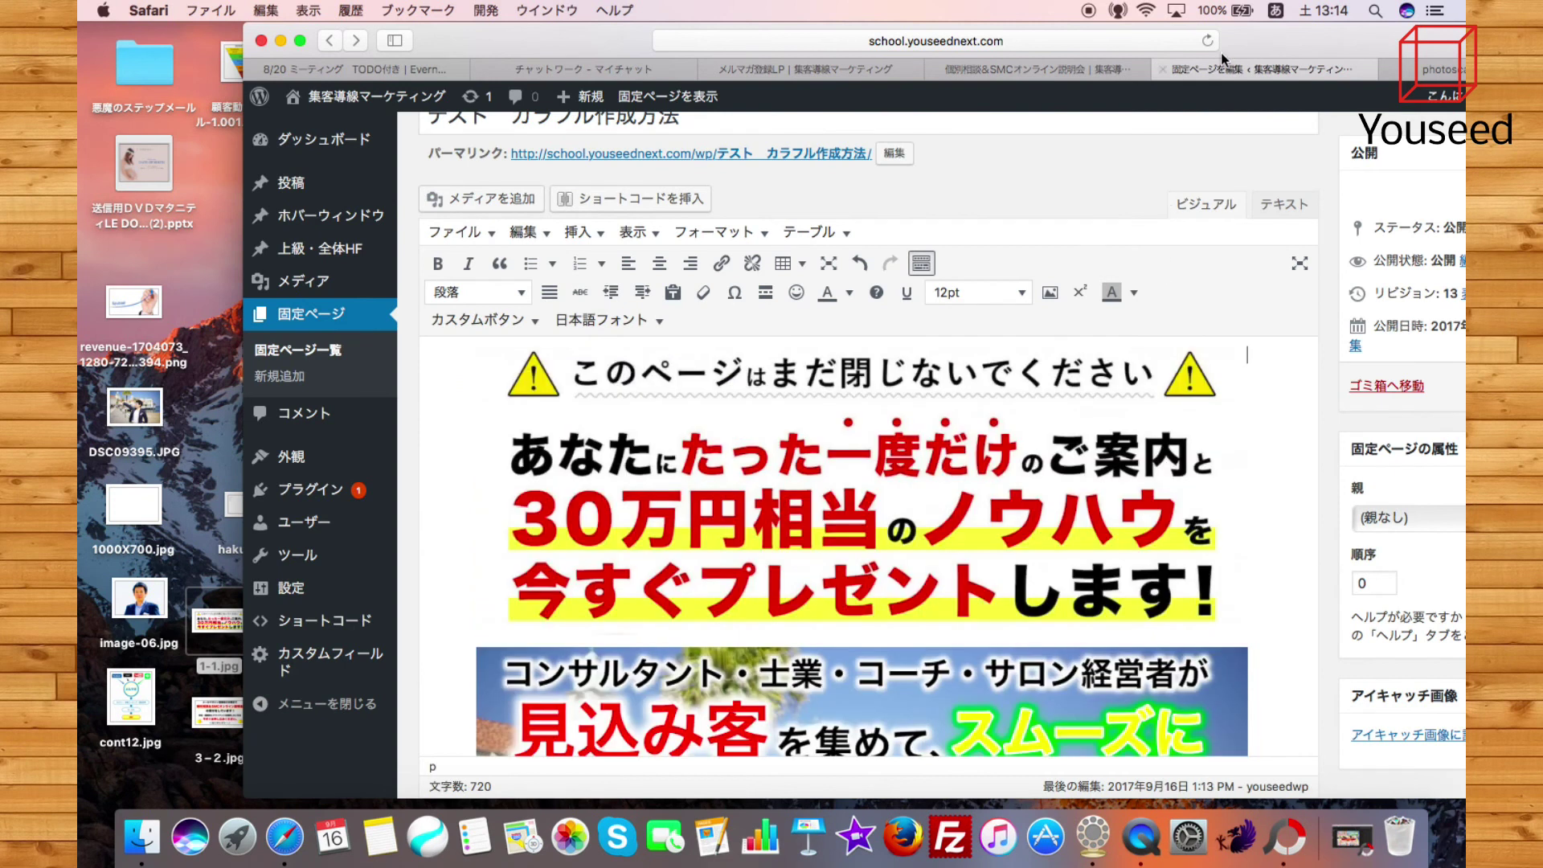
Restore the window to its wide position, update the page, and check both header images on the published page
{"action": "double_click", "coordinate": [1098, 30]}
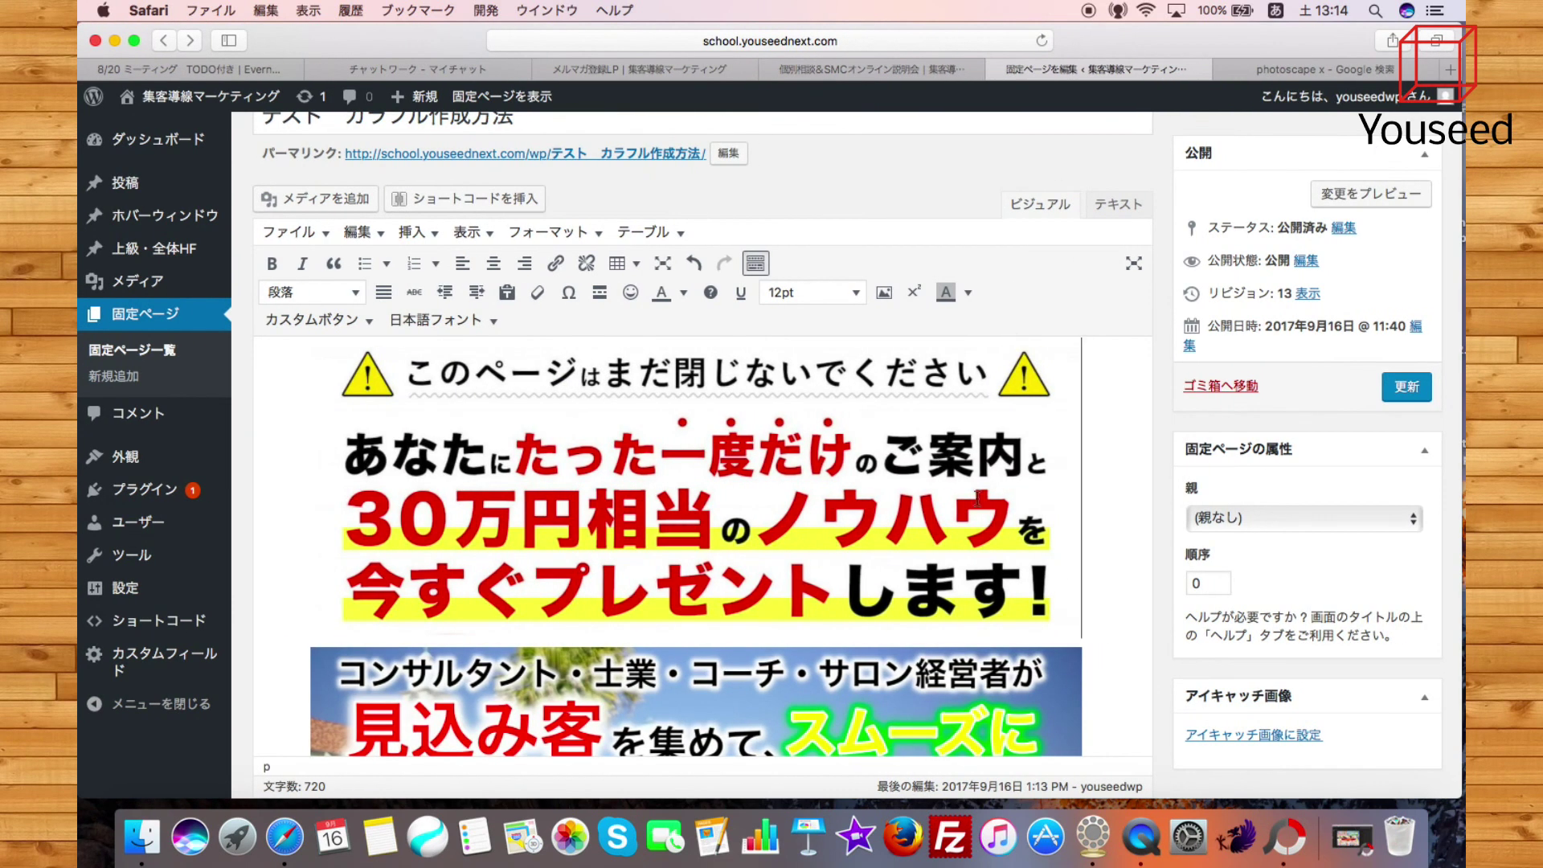
{"action": "left_click", "coordinate": [1390, 397]}
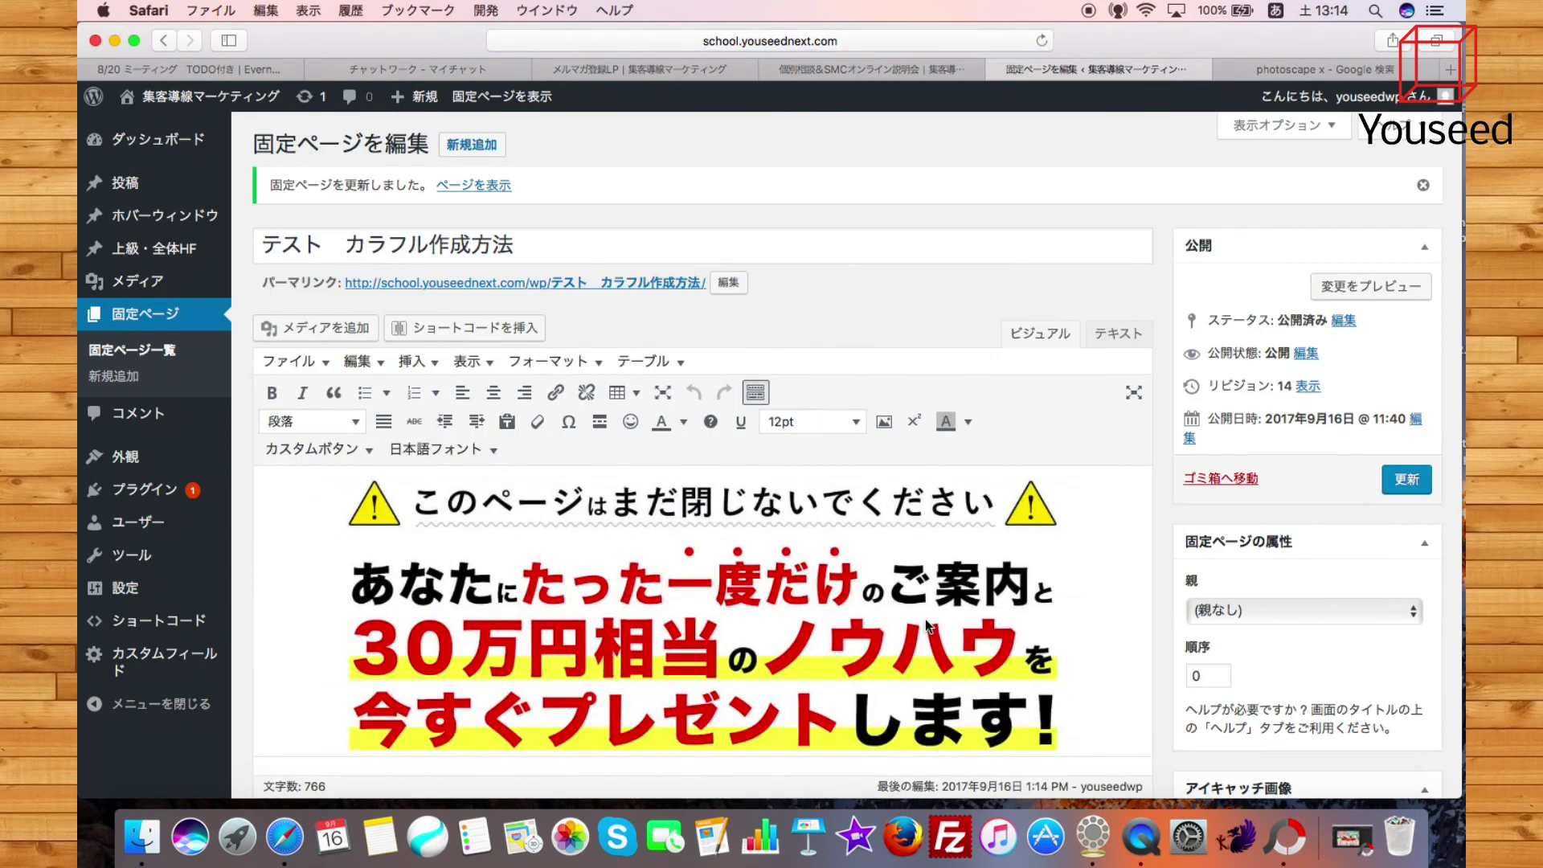
{"action": "left_click", "coordinate": [567, 285]}
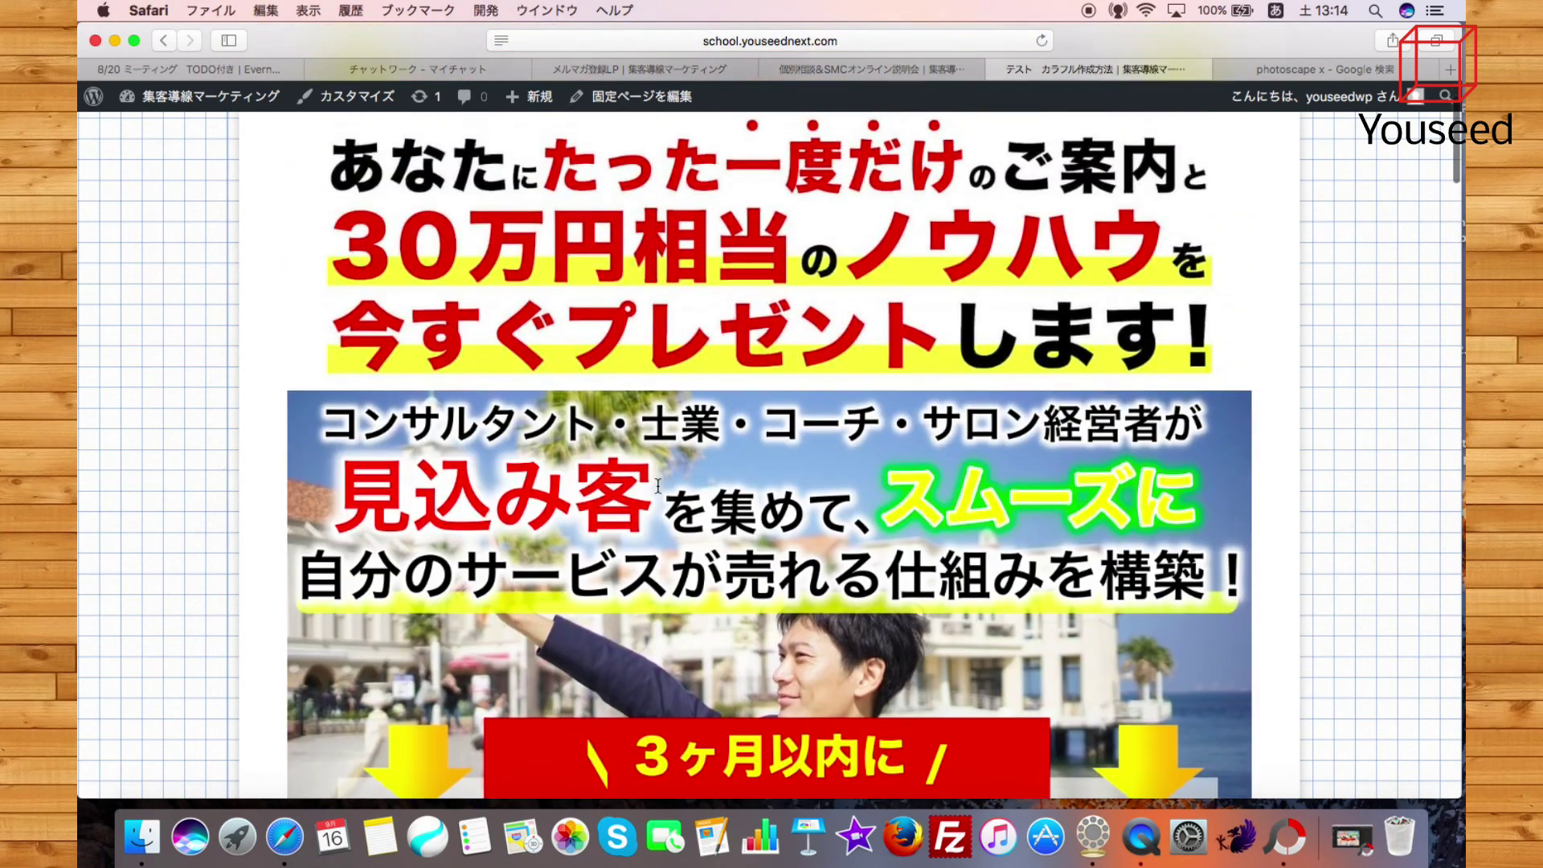
{"action": "scroll", "coordinate": [657, 485], "scroll_direction": "down", "scroll_amount": 6}
{"action": "scroll", "coordinate": [657, 485], "scroll_direction": "up", "scroll_amount": 7}
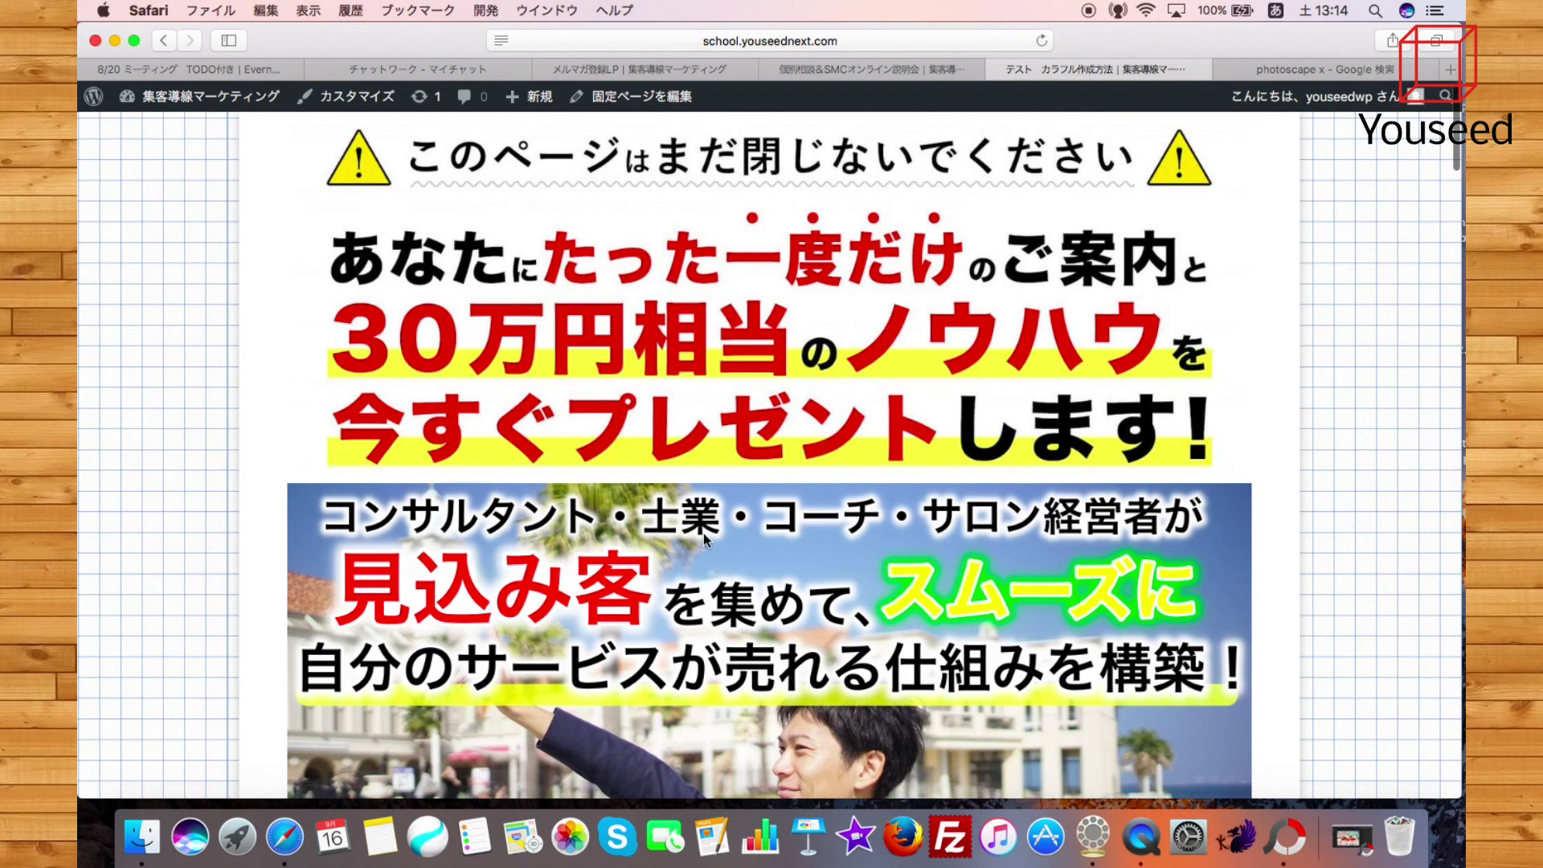
Return to the page editor and check the ページ幅設定 value of the テスト カラフル作成方法 page
{"action": "scroll", "coordinate": [705, 536], "scroll_direction": "down", "scroll_amount": 2}
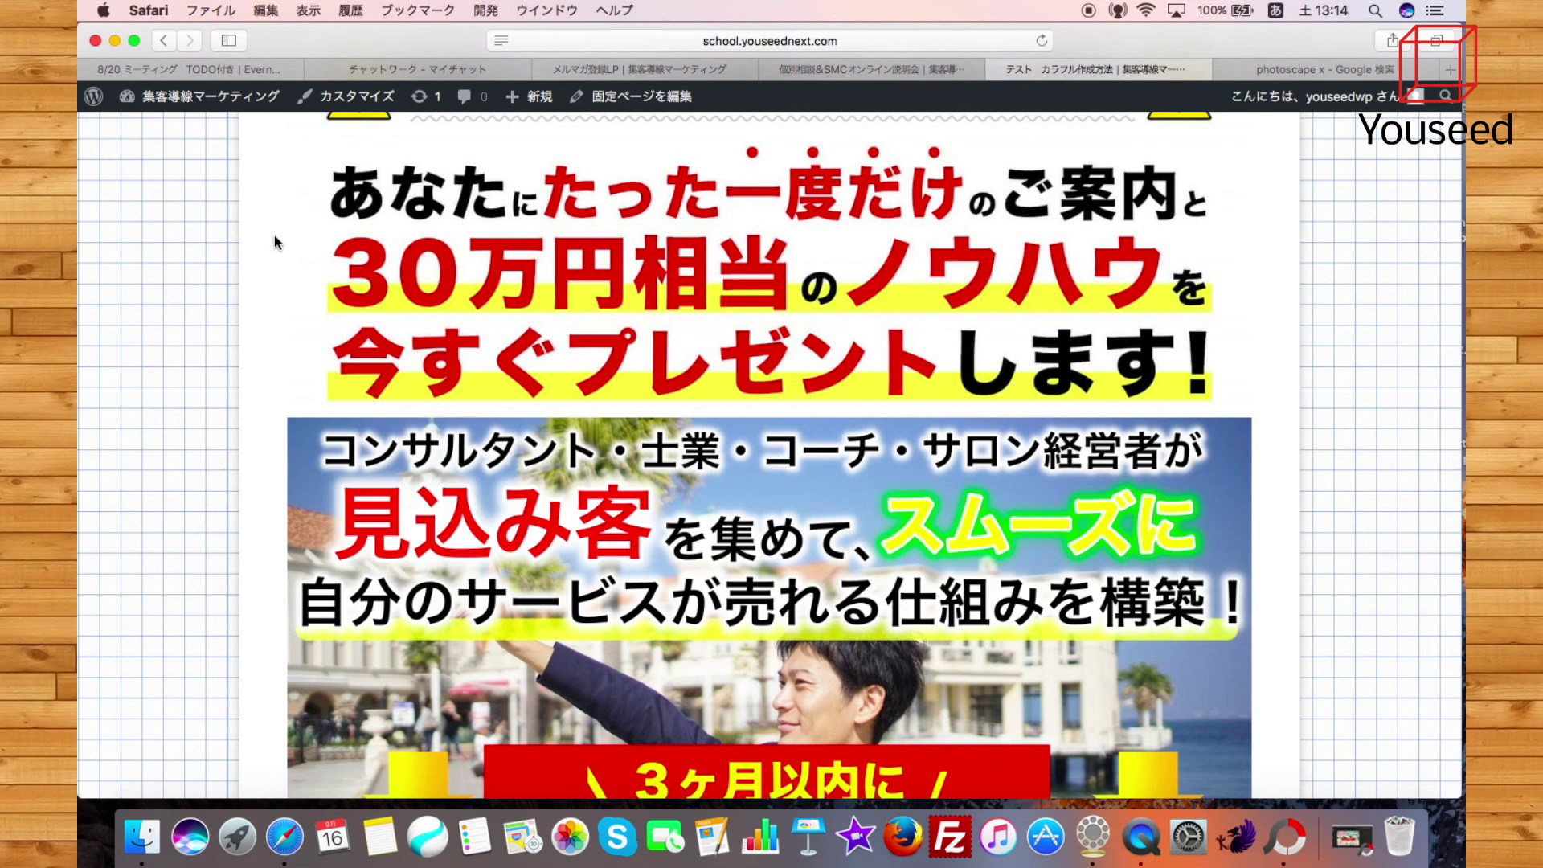
{"action": "left_click", "coordinate": [164, 42]}
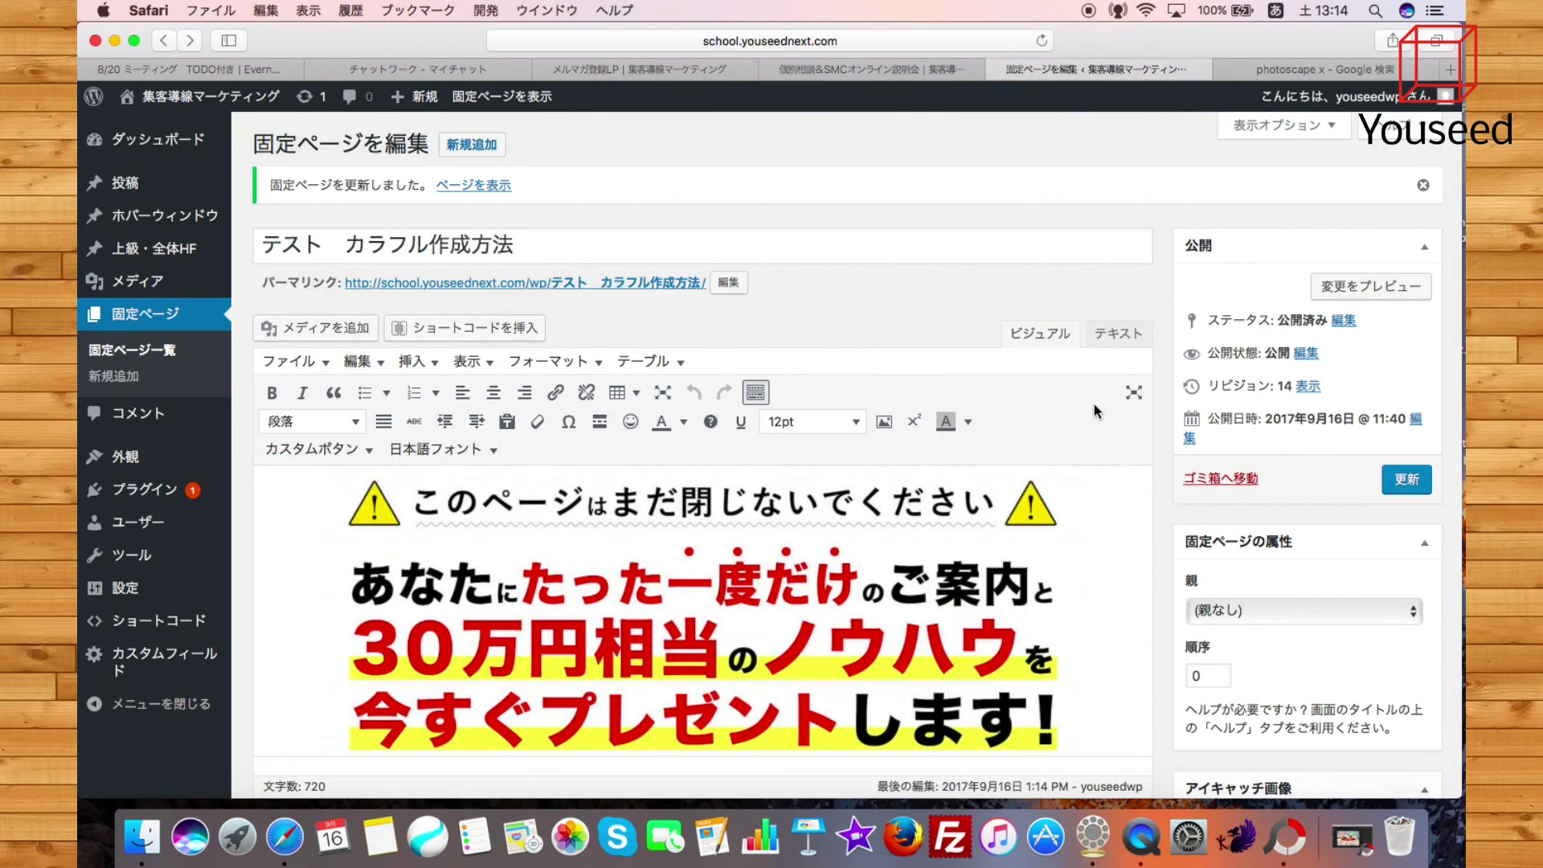
{"action": "scroll", "coordinate": [1348, 397], "scroll_direction": "down", "scroll_amount": 15}
{"action": "scroll", "coordinate": [1349, 397], "scroll_direction": "down", "scroll_amount": 10}
{"action": "scroll", "coordinate": [1349, 397], "scroll_direction": "up", "scroll_amount": 8}
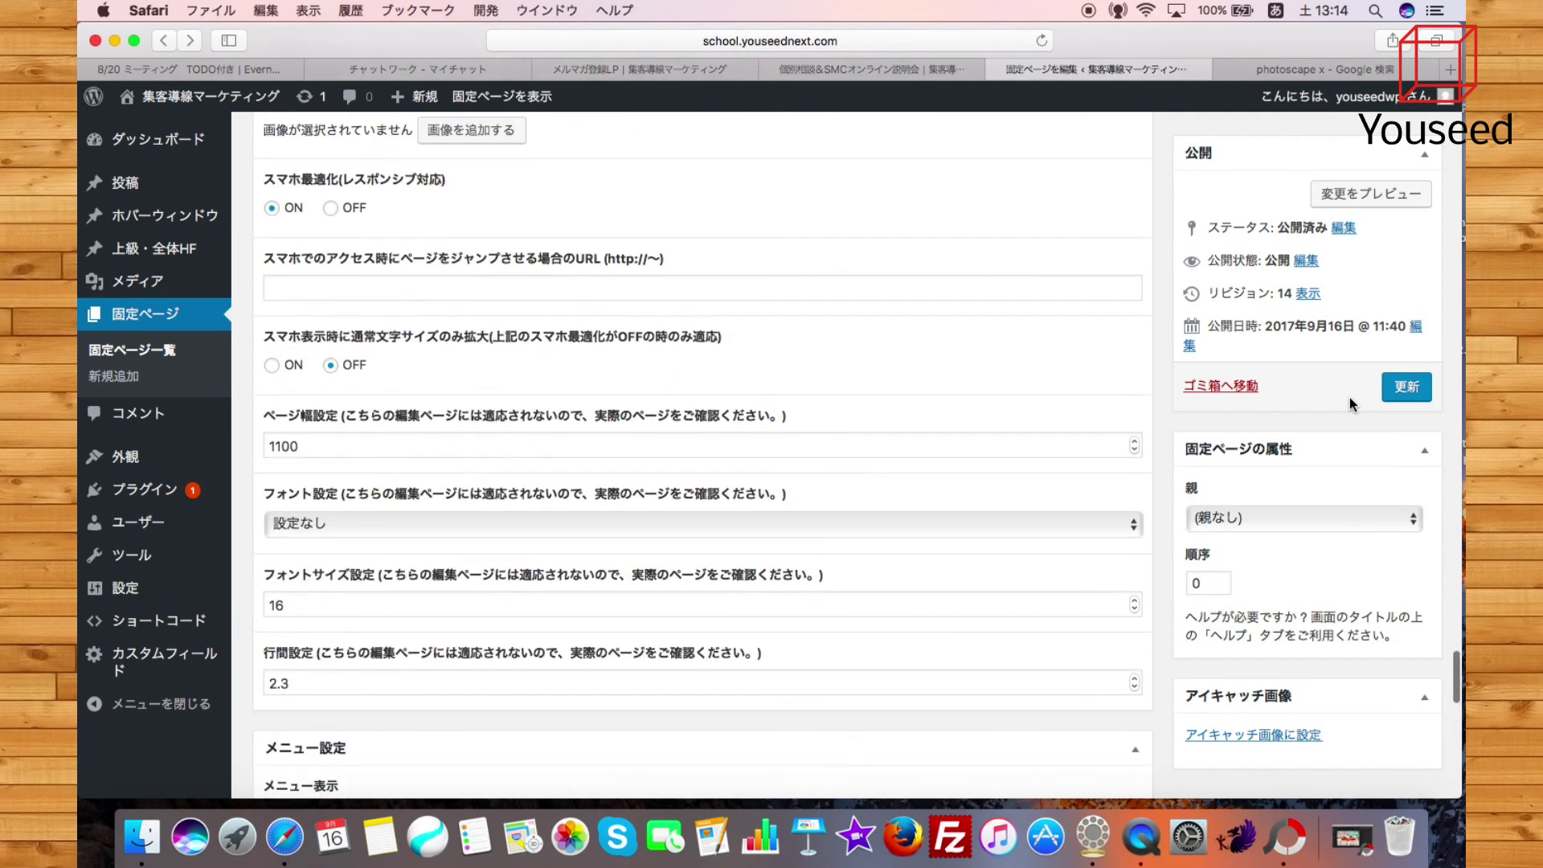
{"action": "double_click", "coordinate": [344, 454]}
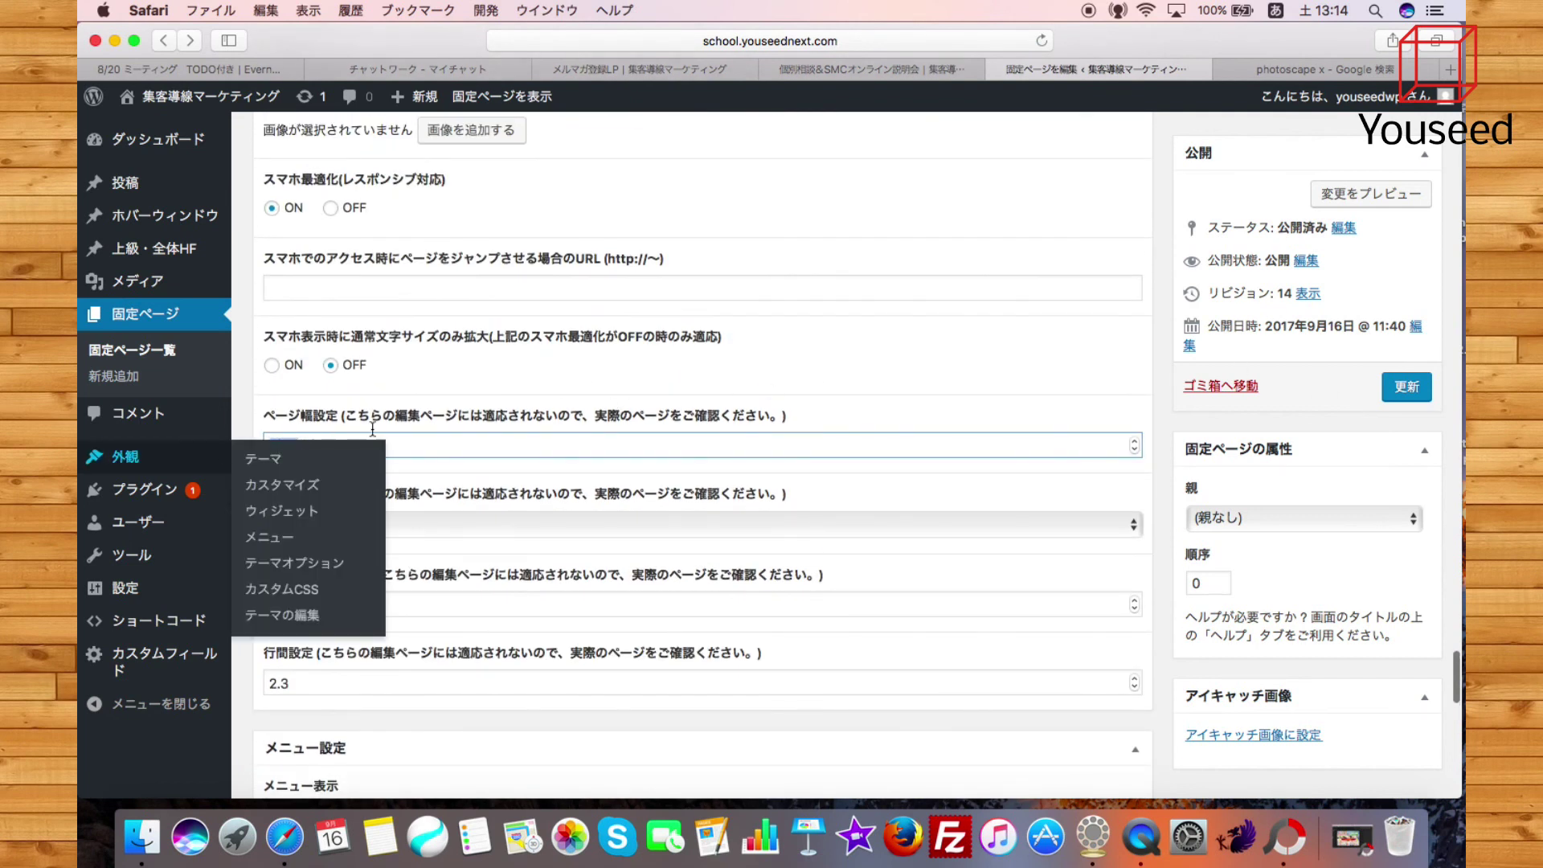
{"action": "left_click", "coordinate": [432, 450]}
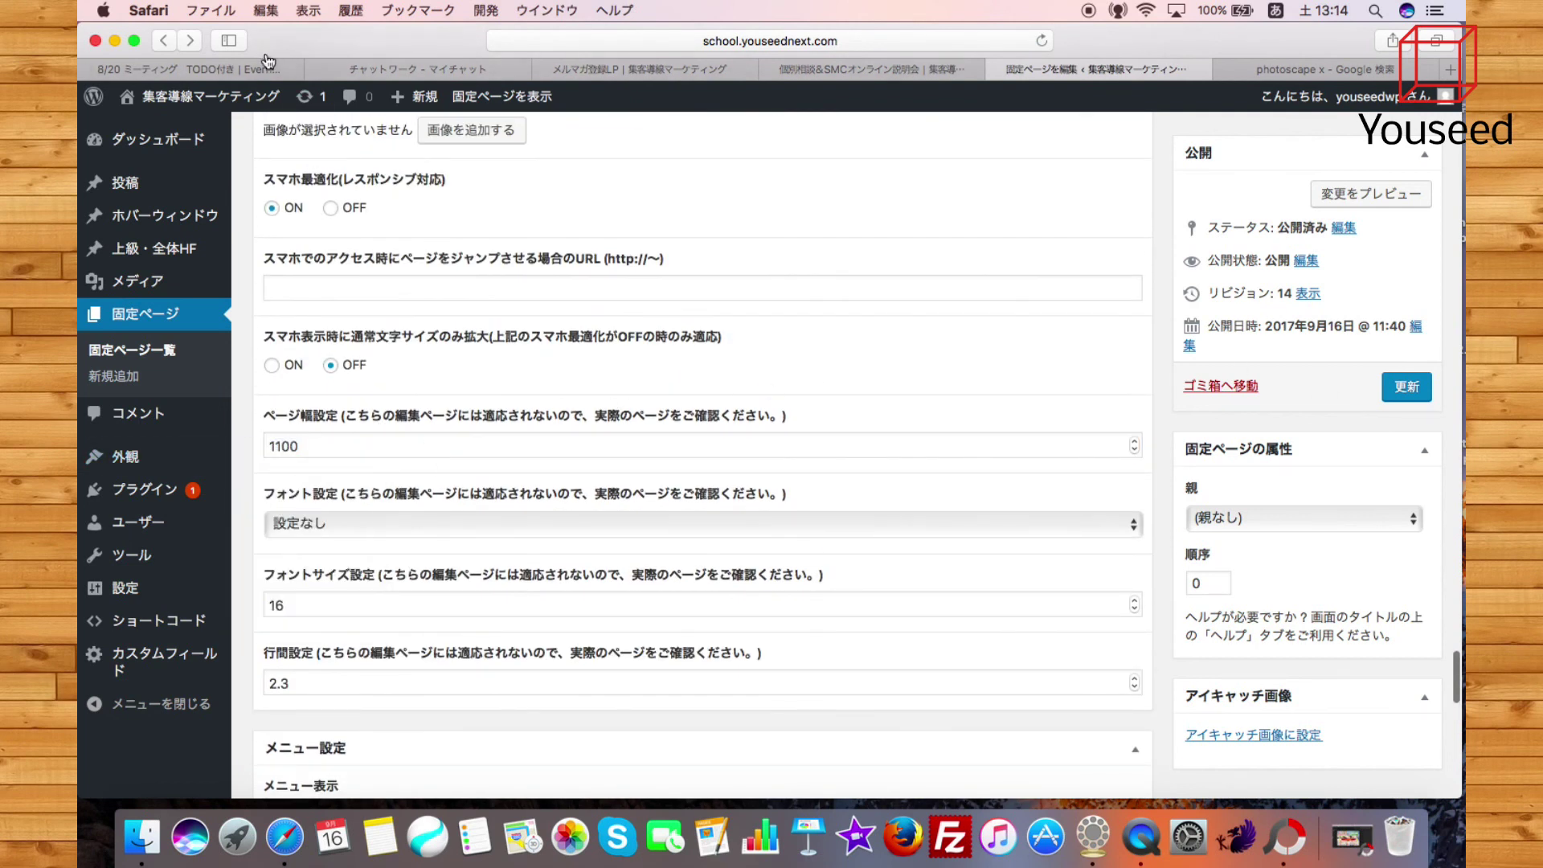
Minimize Safari, switch to PhotoScape X with the promotional image, and leave its object editing mode
{"action": "left_click", "coordinate": [114, 40]}
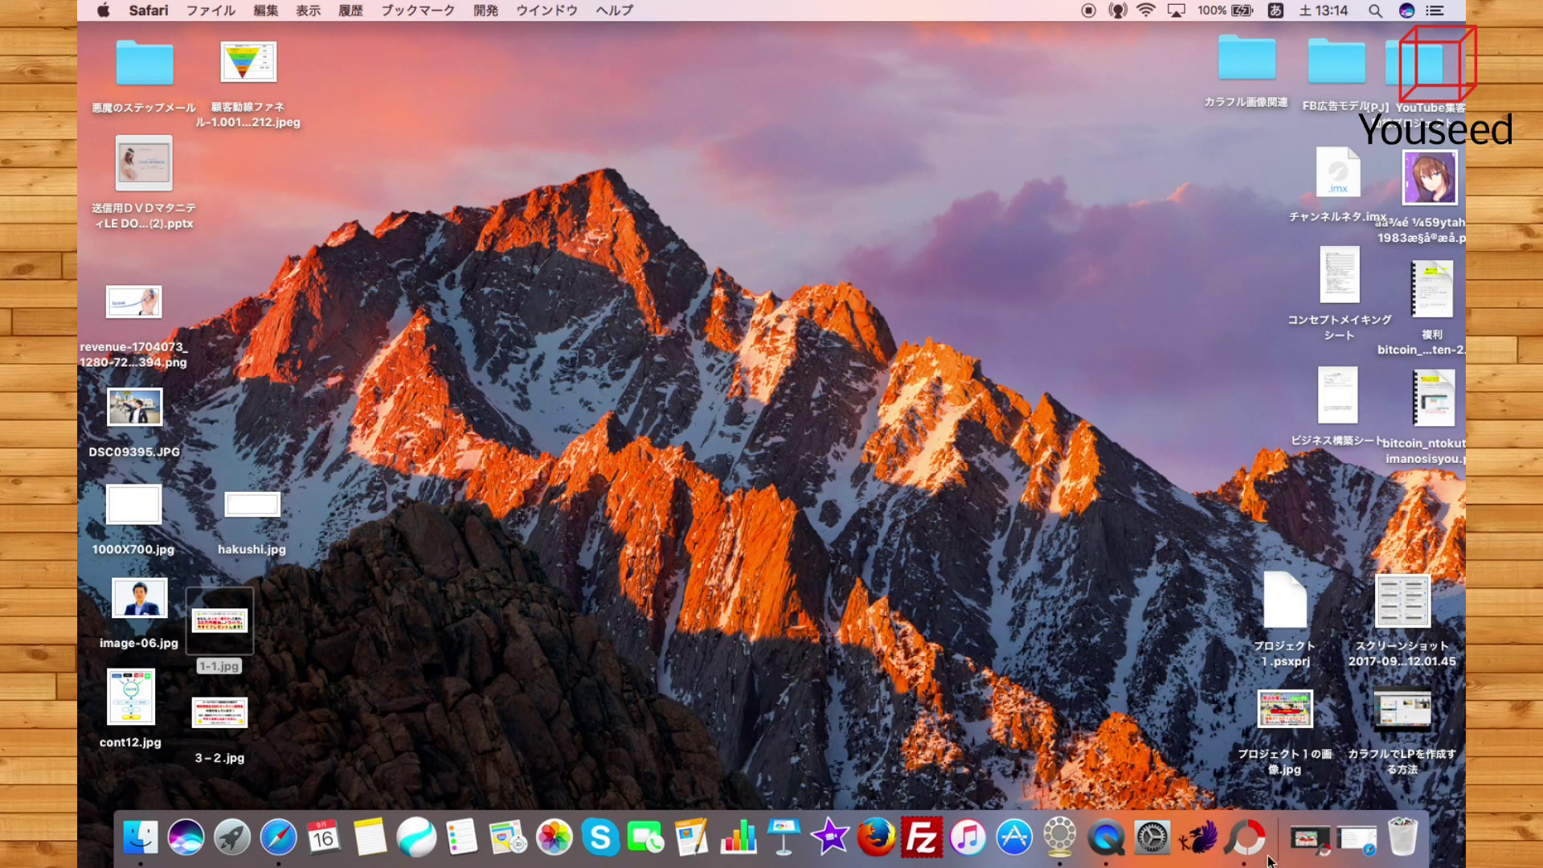
{"action": "left_click", "coordinate": [1326, 836]}
{"action": "left_click", "coordinate": [1346, 836]}
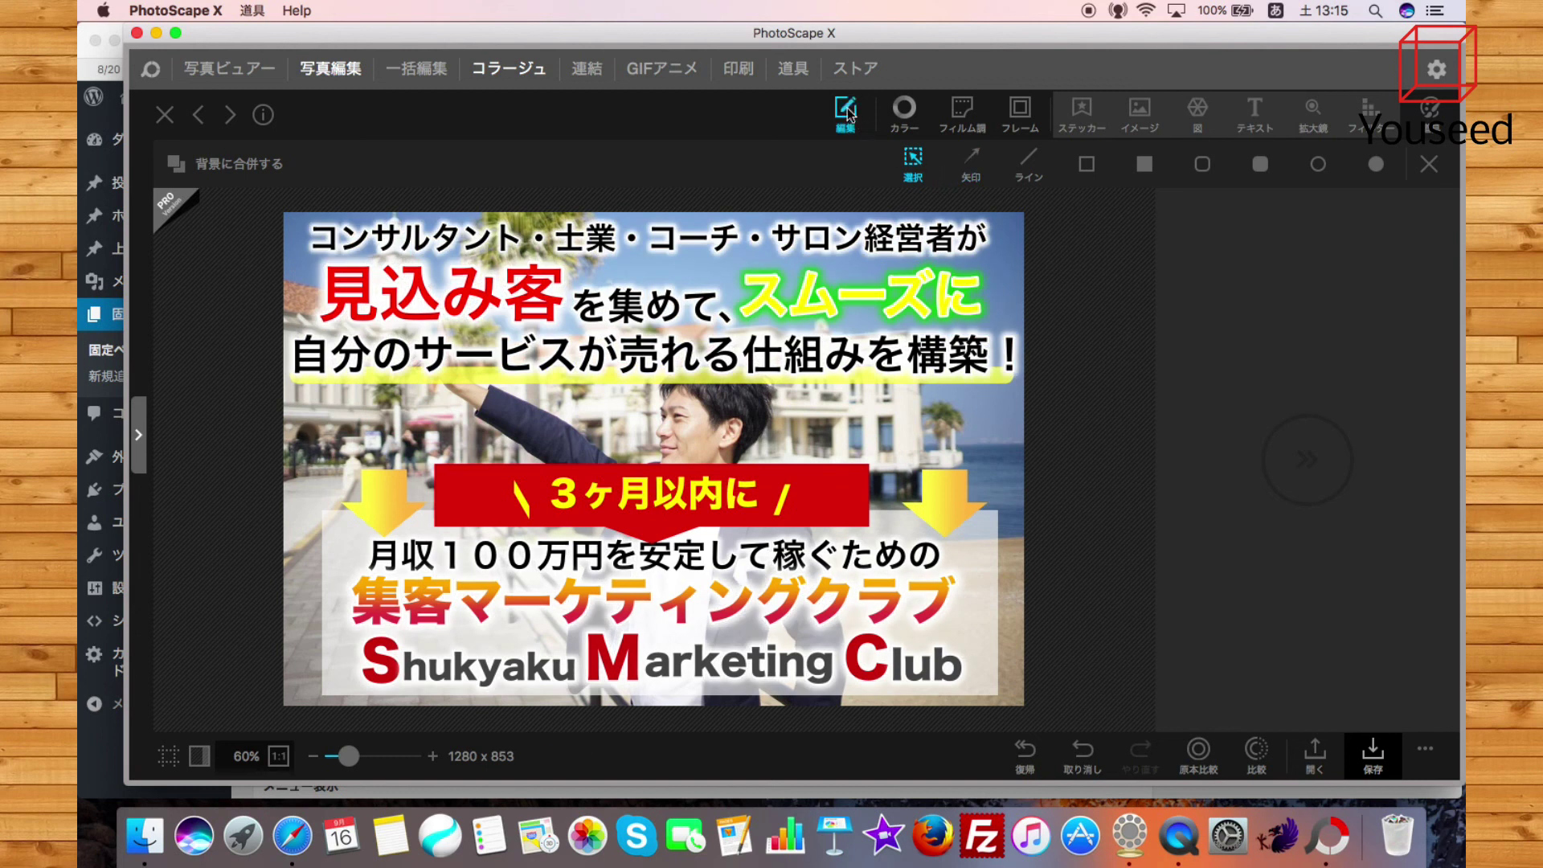
{"action": "left_click", "coordinate": [1431, 166]}
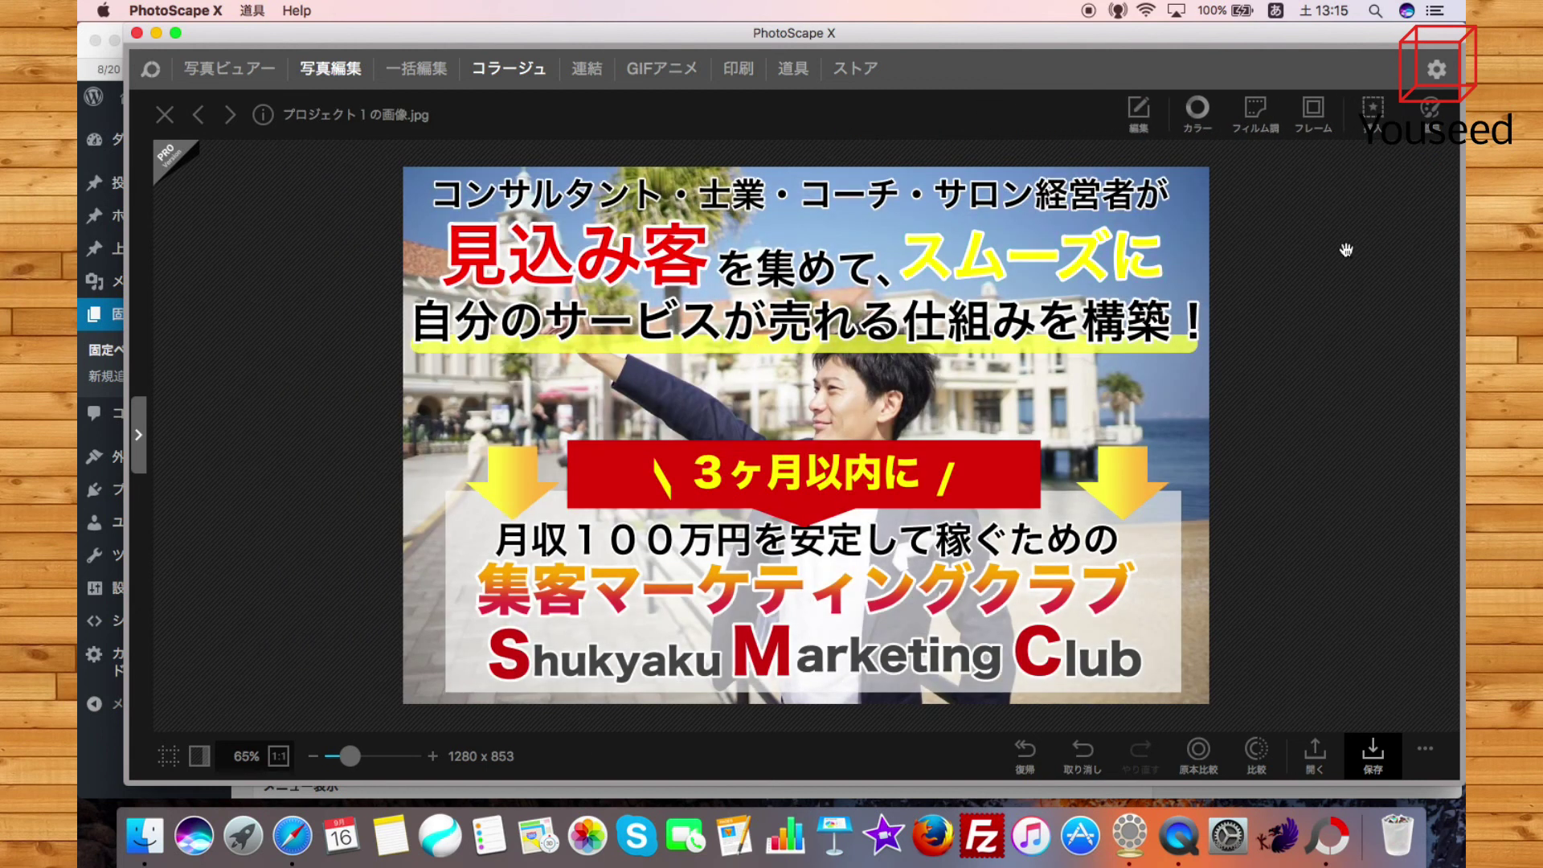
Resize the promotional image to 1100 px wide with the aspect ratio locked
{"action": "left_click", "coordinate": [1140, 129]}
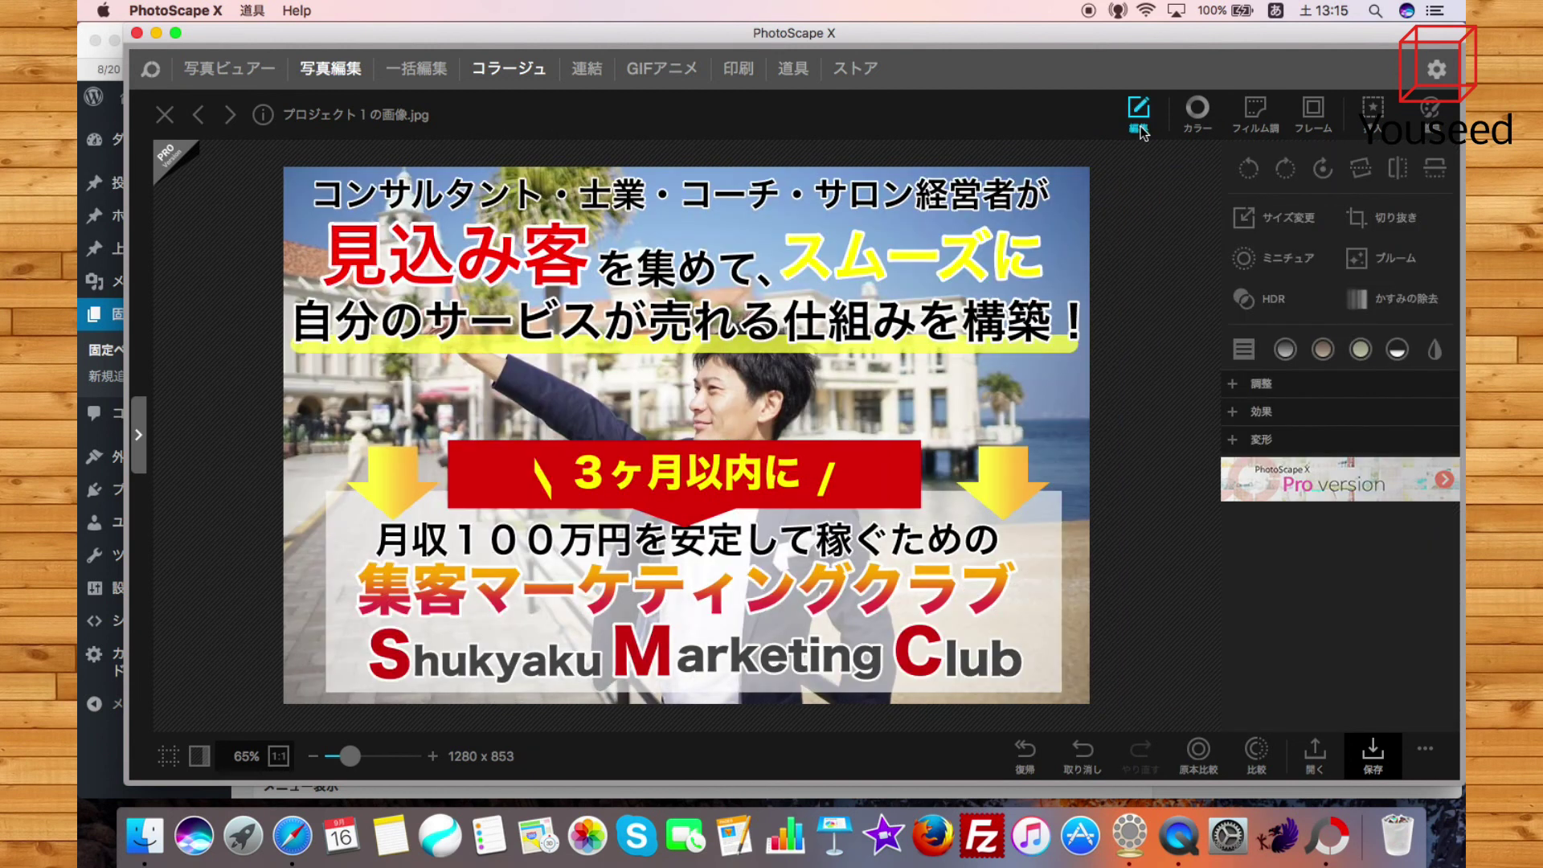
{"action": "left_click", "coordinate": [1307, 225]}
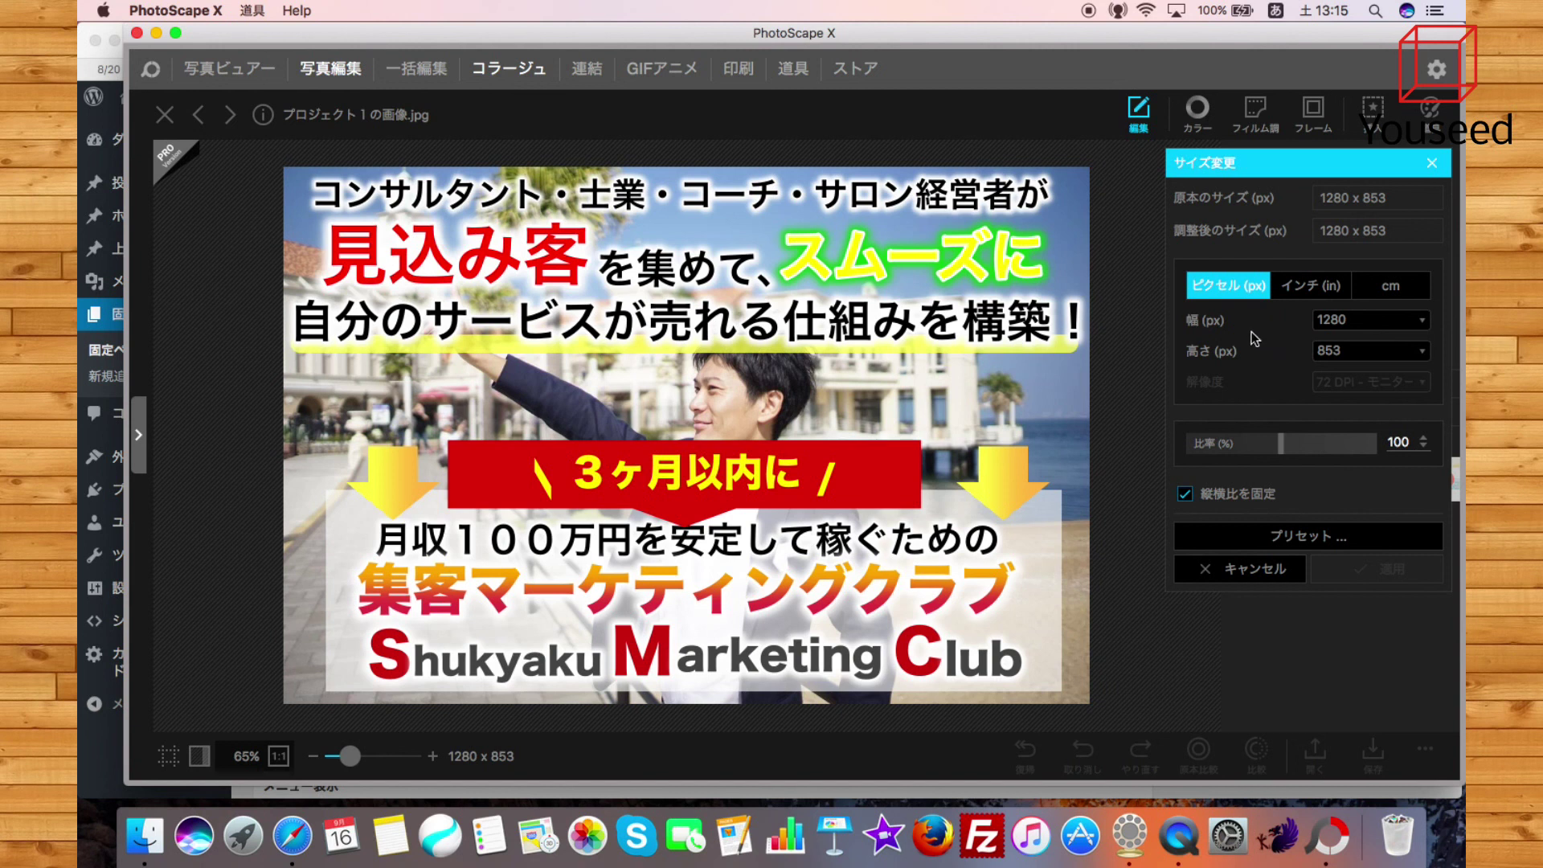
{"action": "left_click_drag", "start_coordinate": [1363, 319], "coordinate": [1276, 313]}
{"action": "type", "text": "1"}
{"action": "key", "text": "Return"}
{"action": "type", "text": "100"}
{"action": "left_click", "coordinate": [1407, 575]}
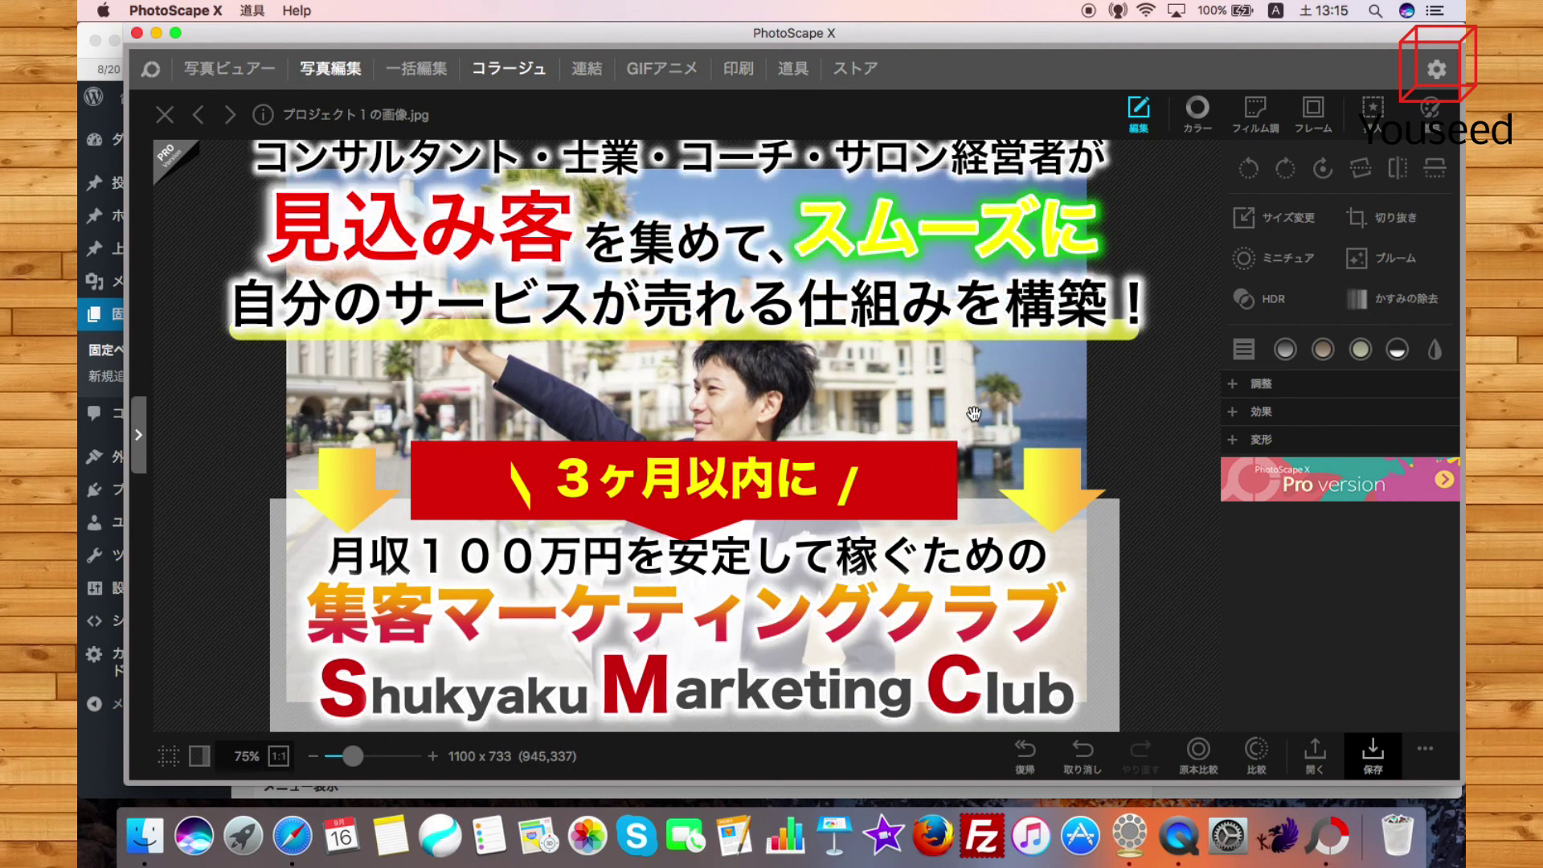
Reopen the image's text objects, reduce スムーズに to size 66, and shrink the red 見込み客 text
{"action": "double_click", "coordinate": [956, 244]}
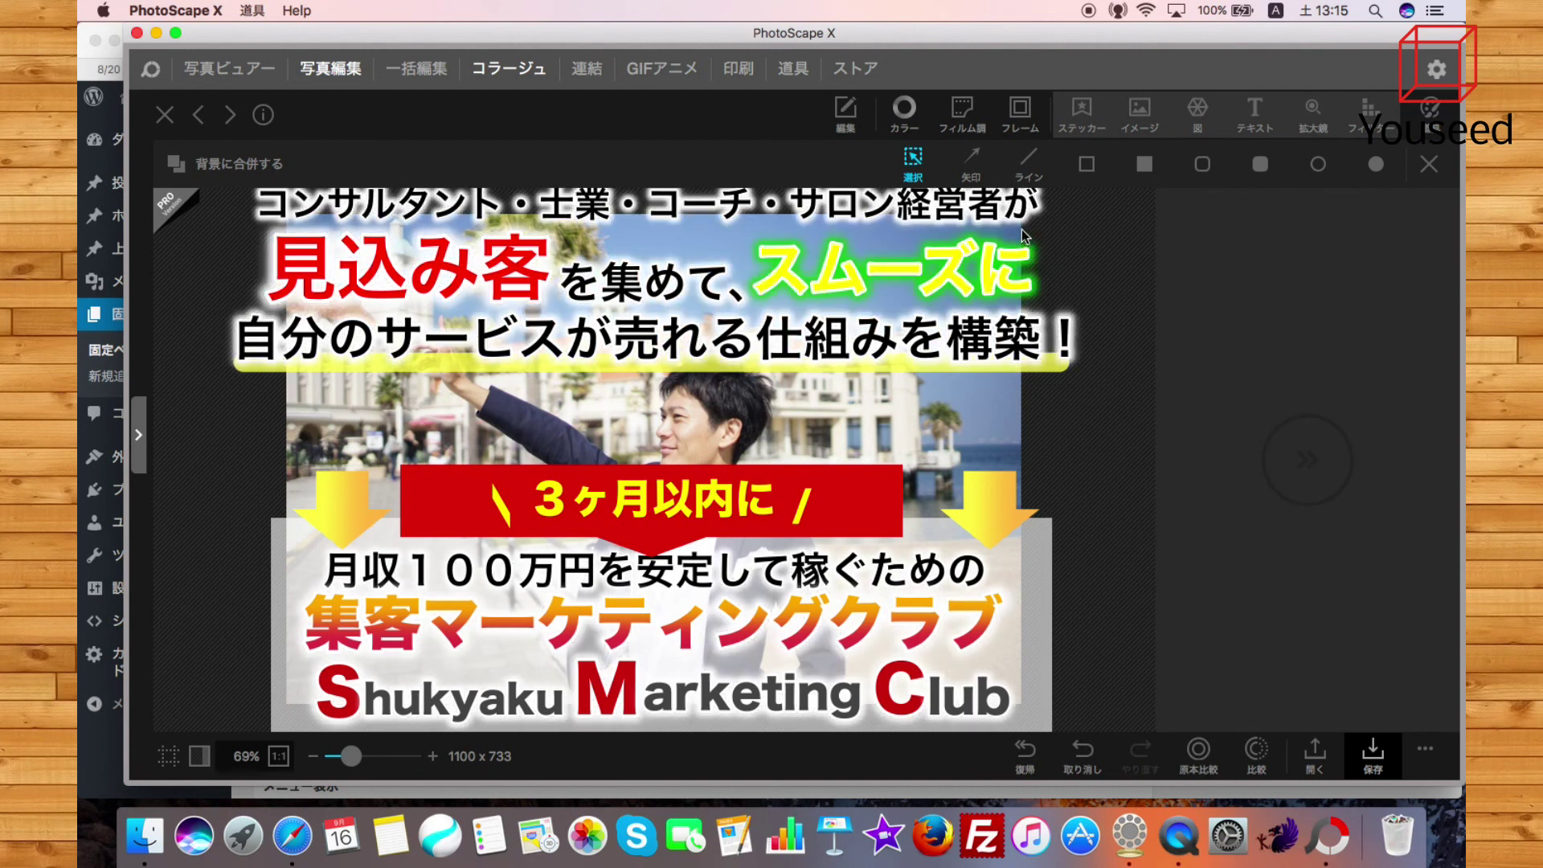
{"action": "left_click_drag", "start_coordinate": [1032, 237], "coordinate": [959, 253]}
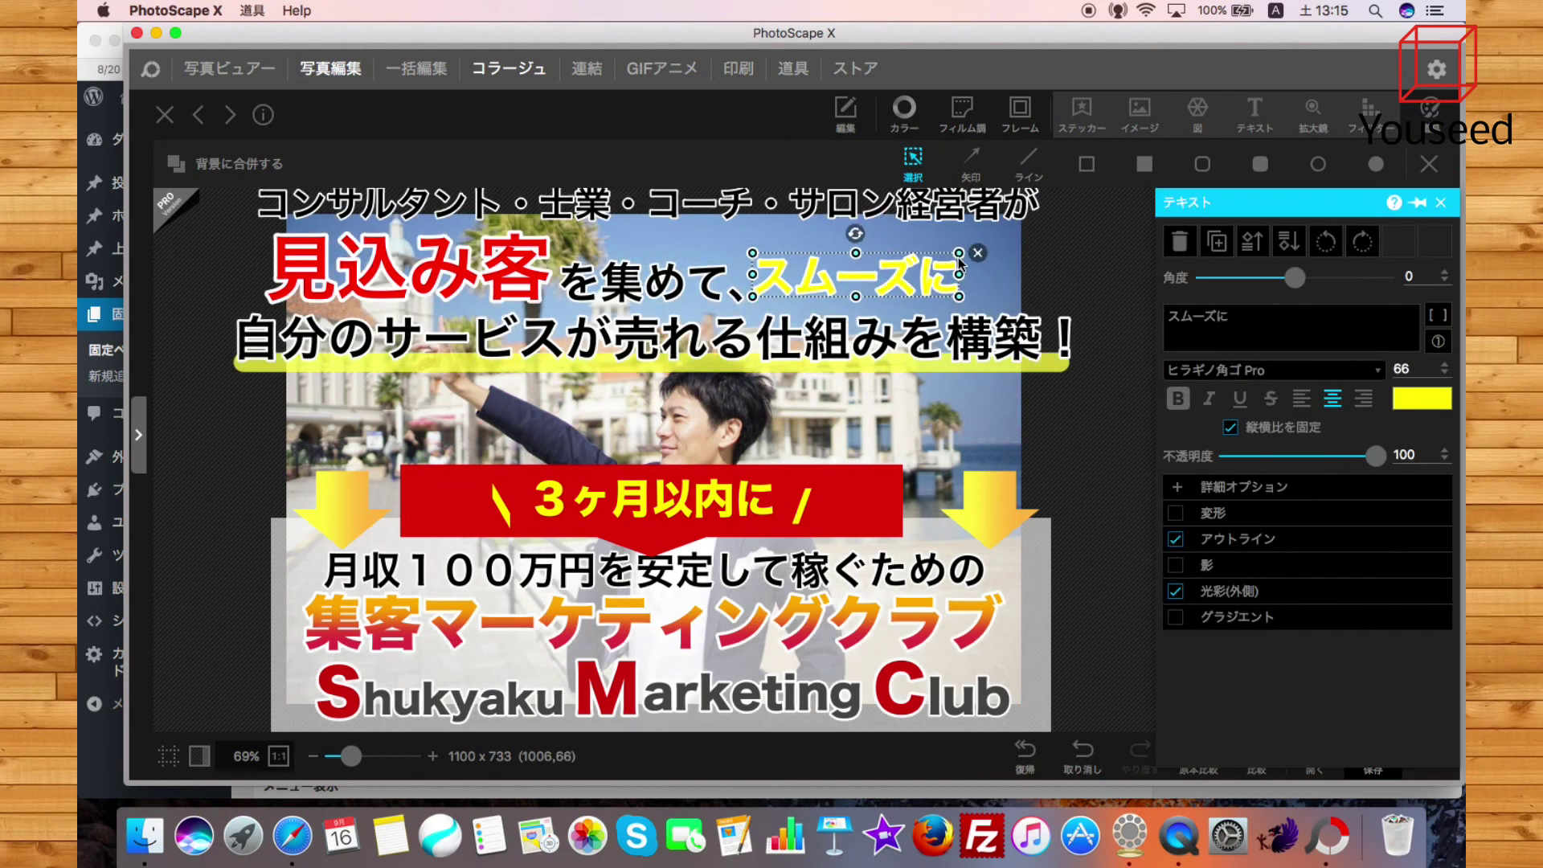
{"action": "left_click", "coordinate": [536, 273]}
{"action": "mouse_move", "coordinate": [548, 274]}
{"action": "left_mouse_down"}
{"action": "mouse_move", "coordinate": [492, 274]}
{"action": "mouse_move", "coordinate": [523, 279]}
{"action": "left_mouse_up"}
Reduce the 自分のサービスが売れる仕組みを構築！ line to size 66 and shorten the yellow underline so it ends within the photo
{"action": "left_click", "coordinate": [1045, 337]}
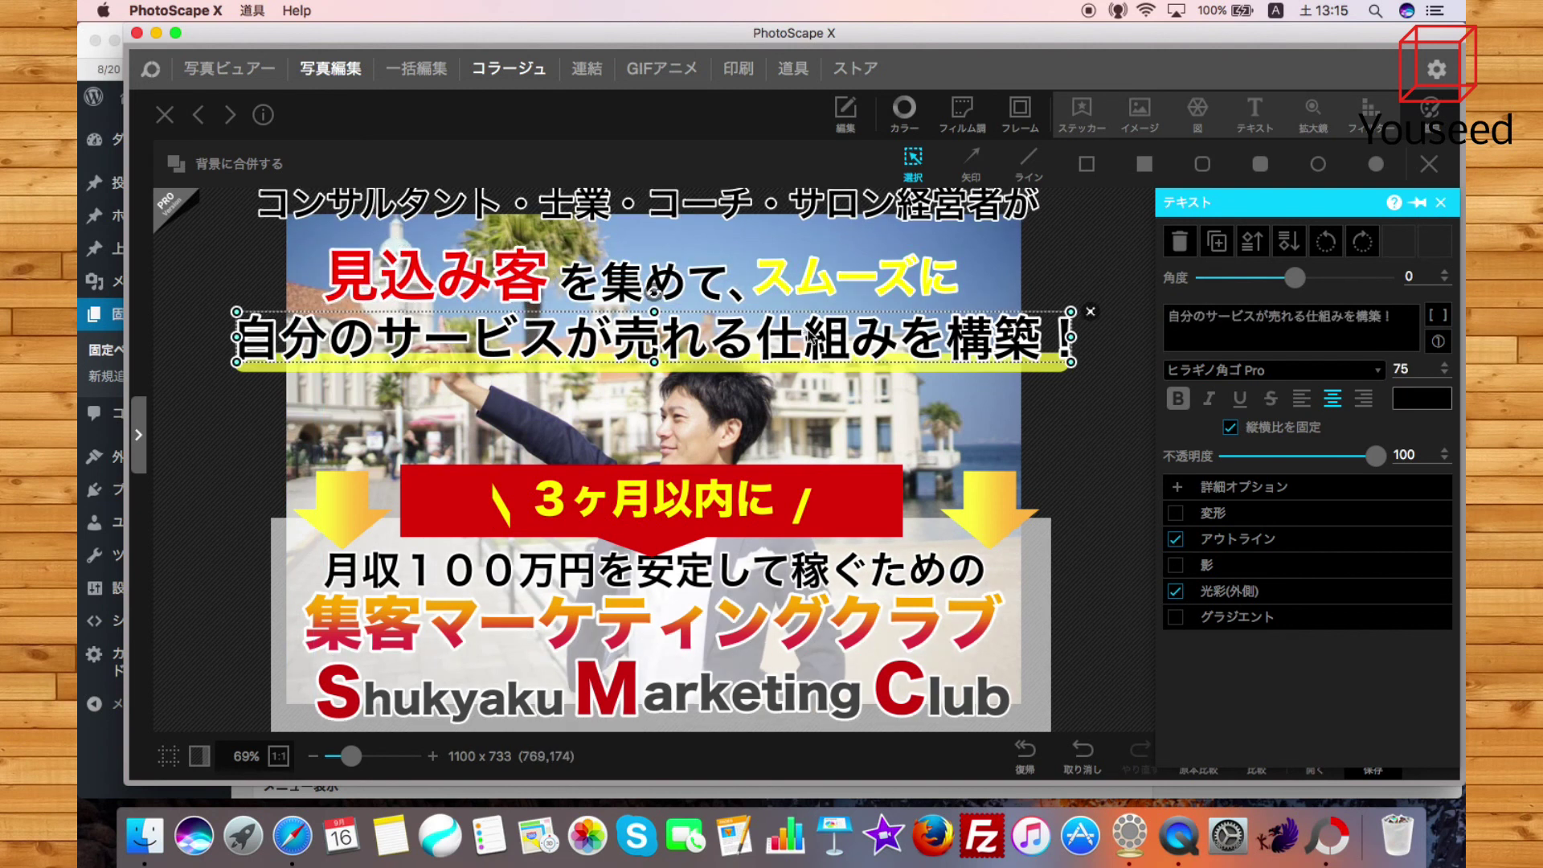
{"action": "left_click_drag", "start_coordinate": [1071, 311], "coordinate": [941, 327]}
{"action": "left_click", "coordinate": [1066, 363]}
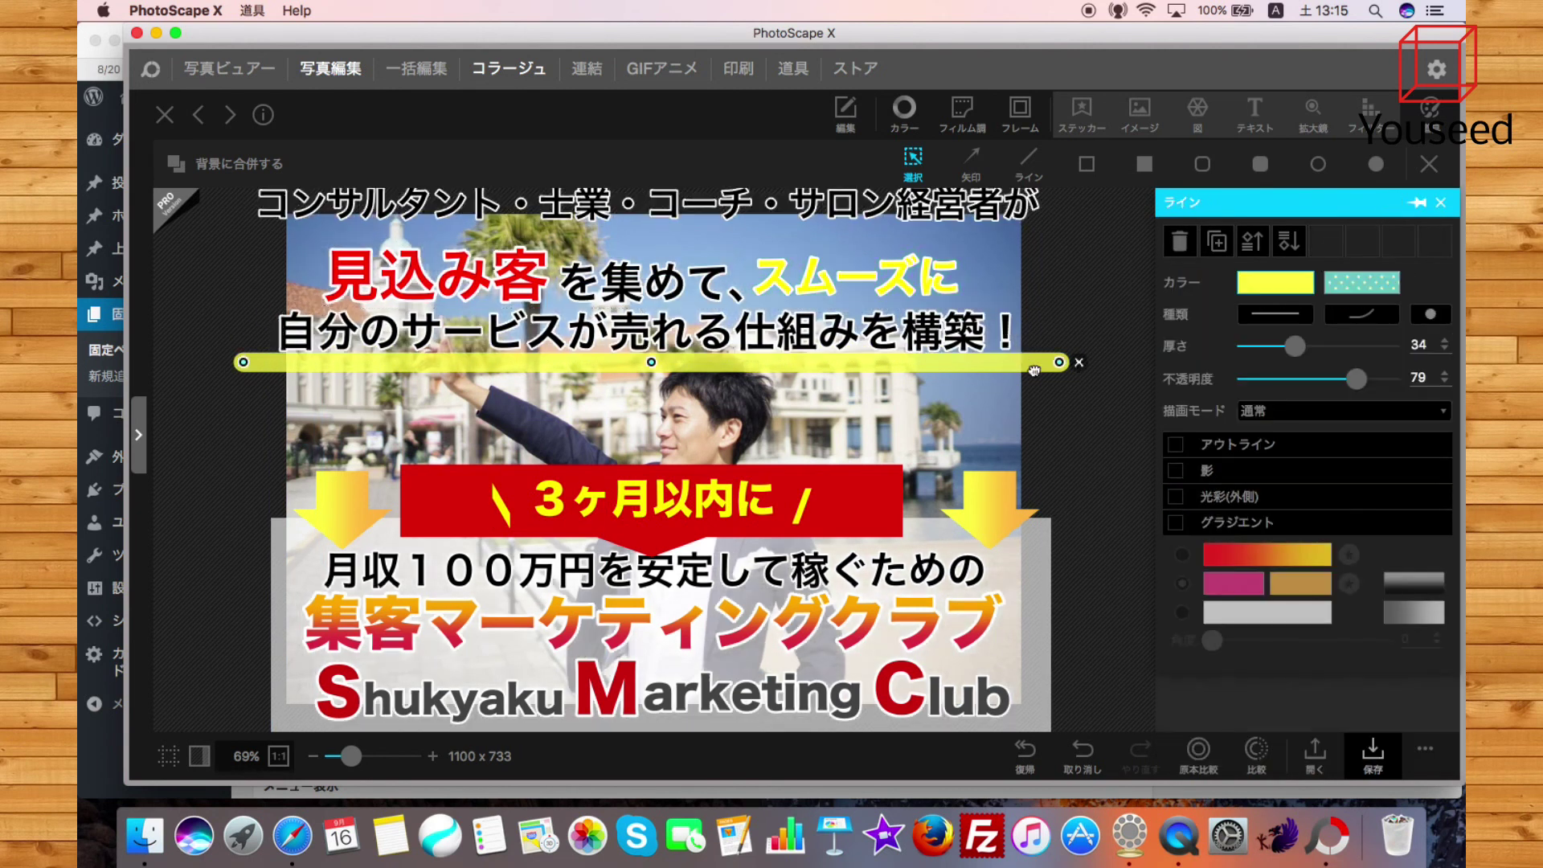
{"action": "left_click_drag", "start_coordinate": [1078, 366], "coordinate": [940, 342]}
Shift the 自分のサービスが売れる仕組みを構築！ line slightly right and shrink the コンサルタント・士業・コーチ・サロン経営者が line to fit the photo's width
{"action": "left_click", "coordinate": [975, 326]}
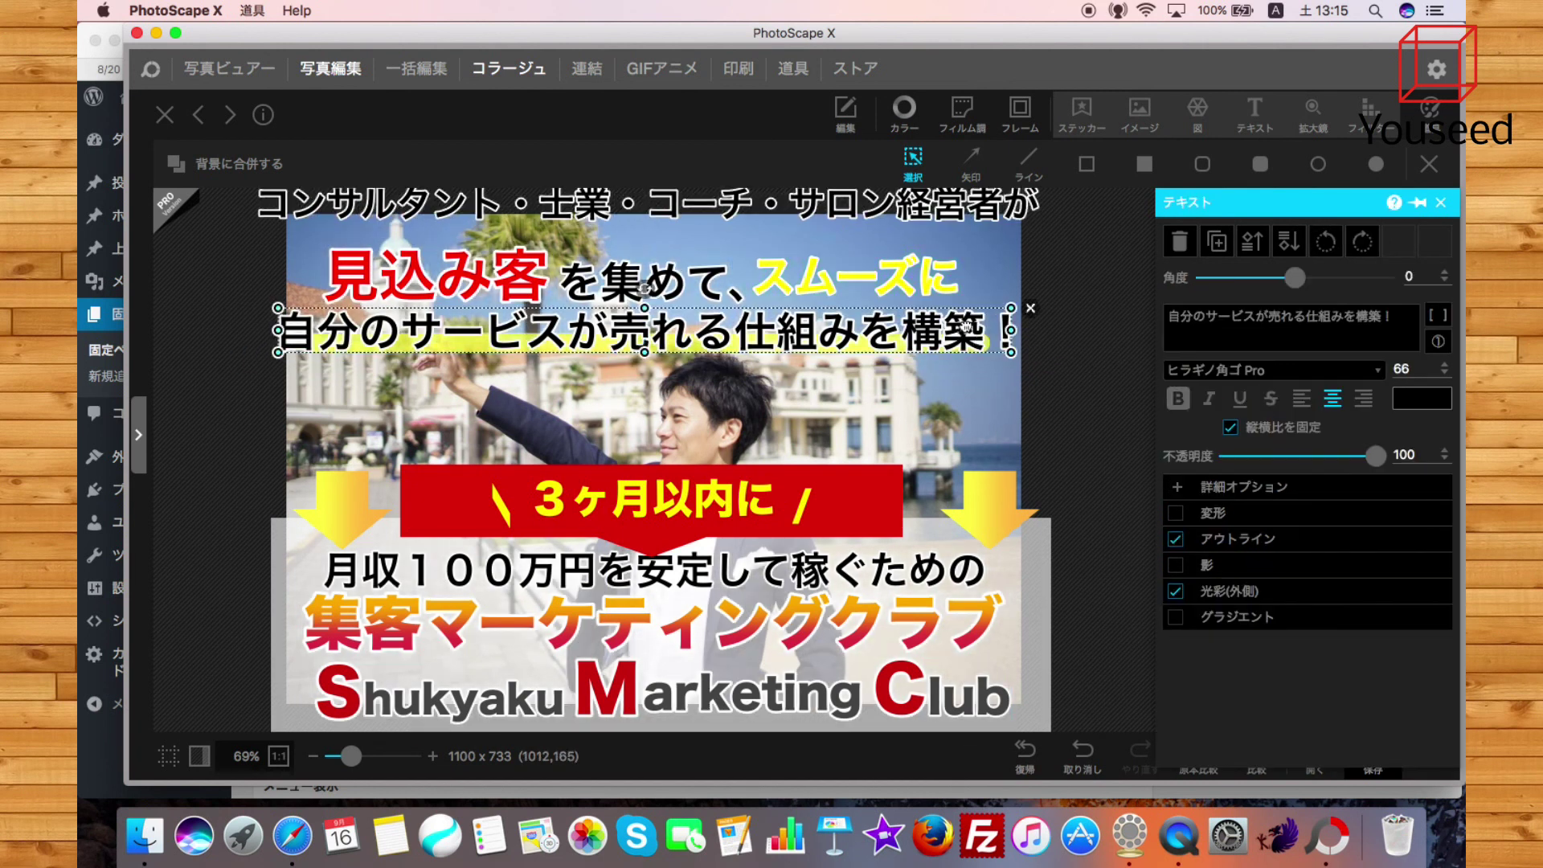
{"action": "left_click", "coordinate": [1003, 208]}
{"action": "left_click_drag", "start_coordinate": [1003, 208], "coordinate": [962, 221]}
{"action": "left_click", "coordinate": [915, 388]}
{"action": "left_click", "coordinate": [836, 498]}
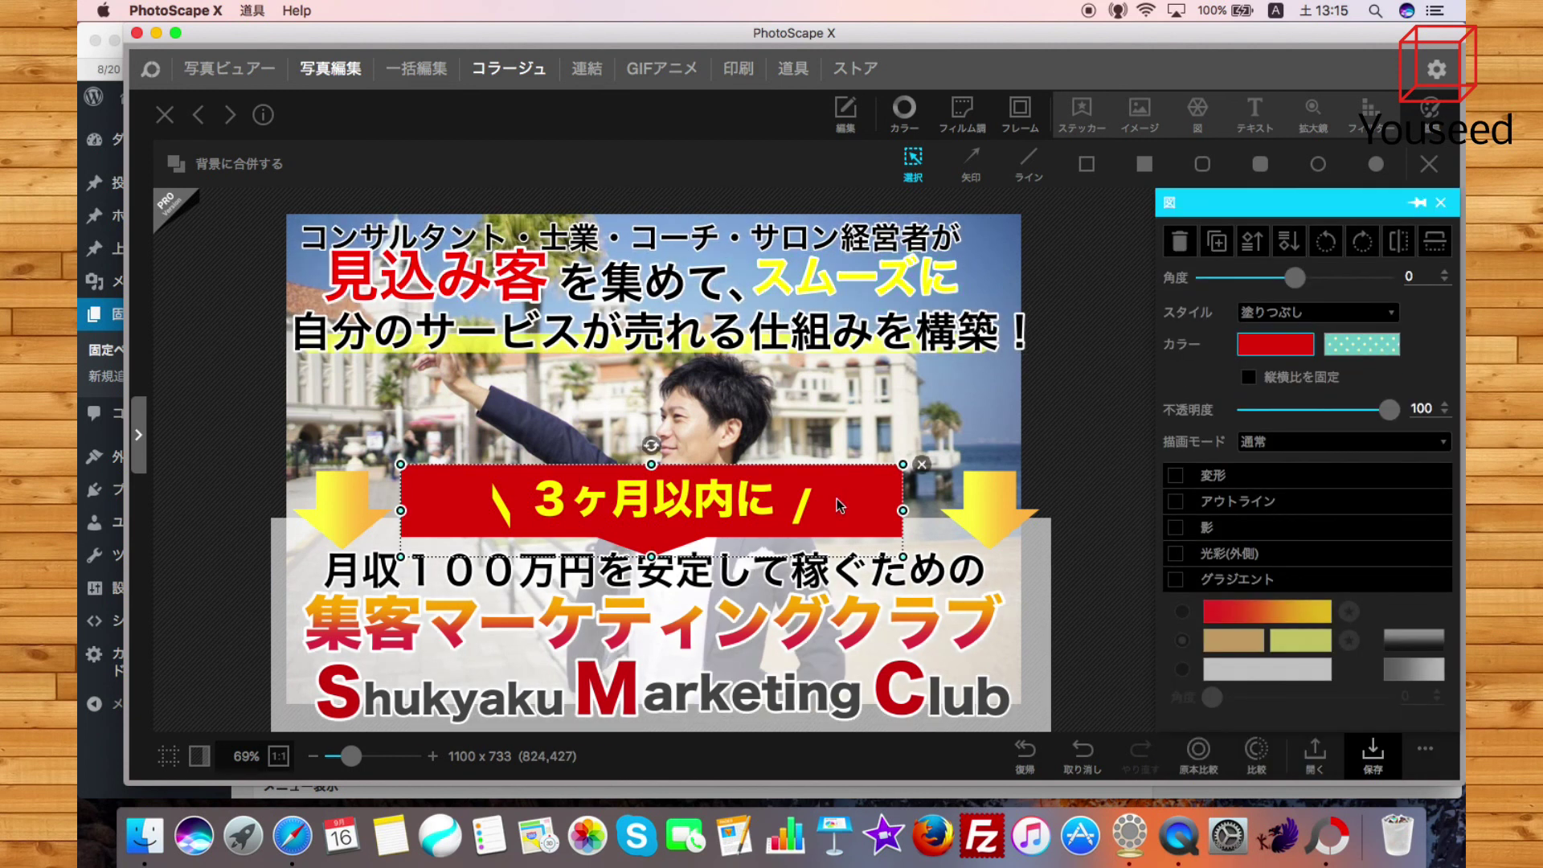
{"action": "left_click", "coordinate": [919, 445]}
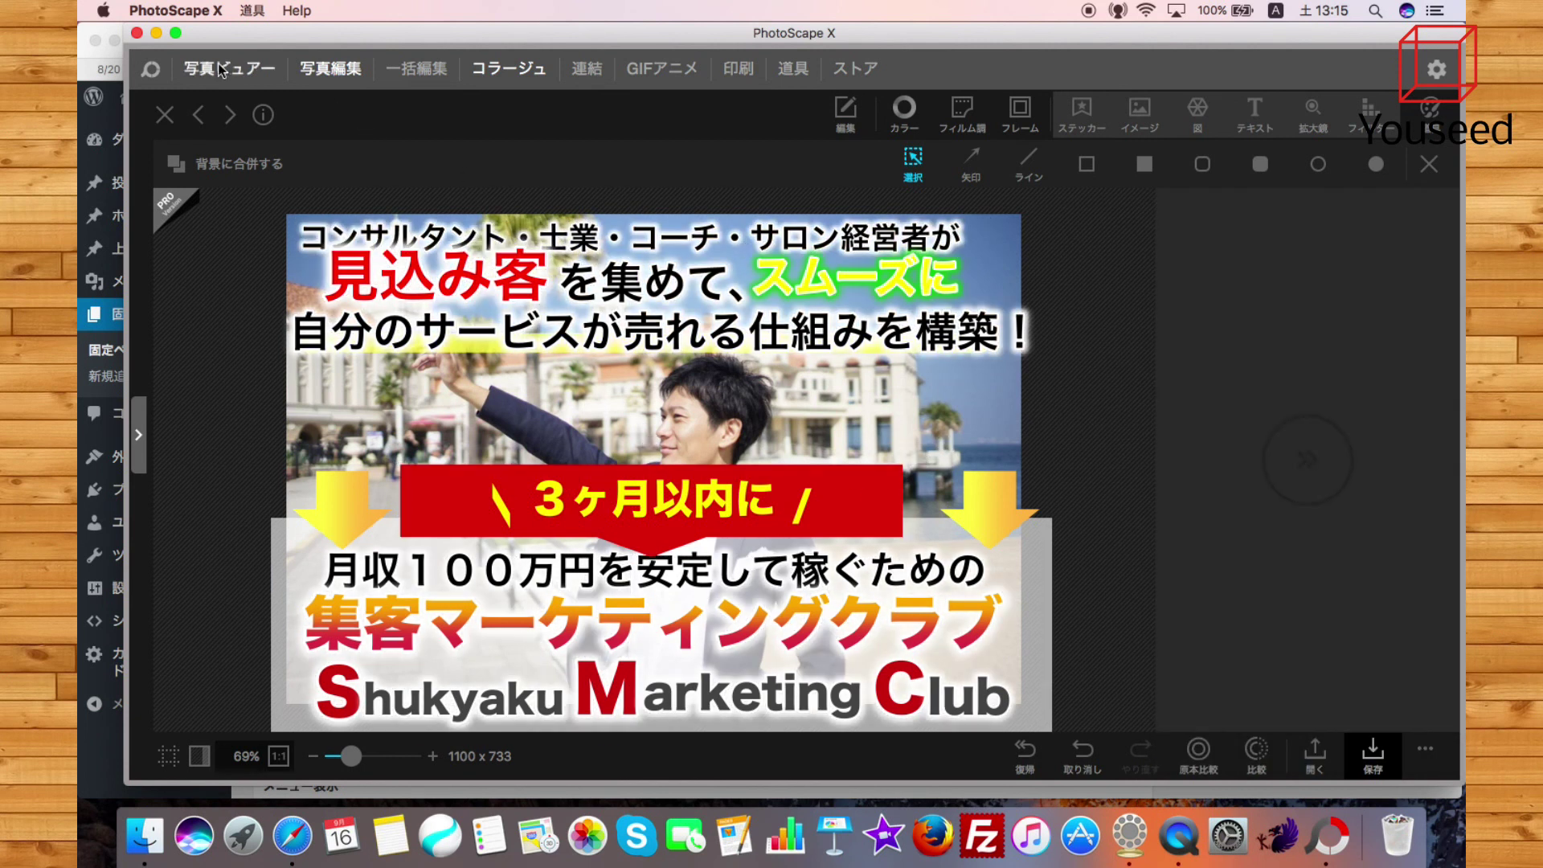
Minimize PhotoScape X, switch back to Safari, and examine the headline and header image on the 個別相談＆SMCオンライン説明会 reference page
{"action": "left_click", "coordinate": [158, 34]}
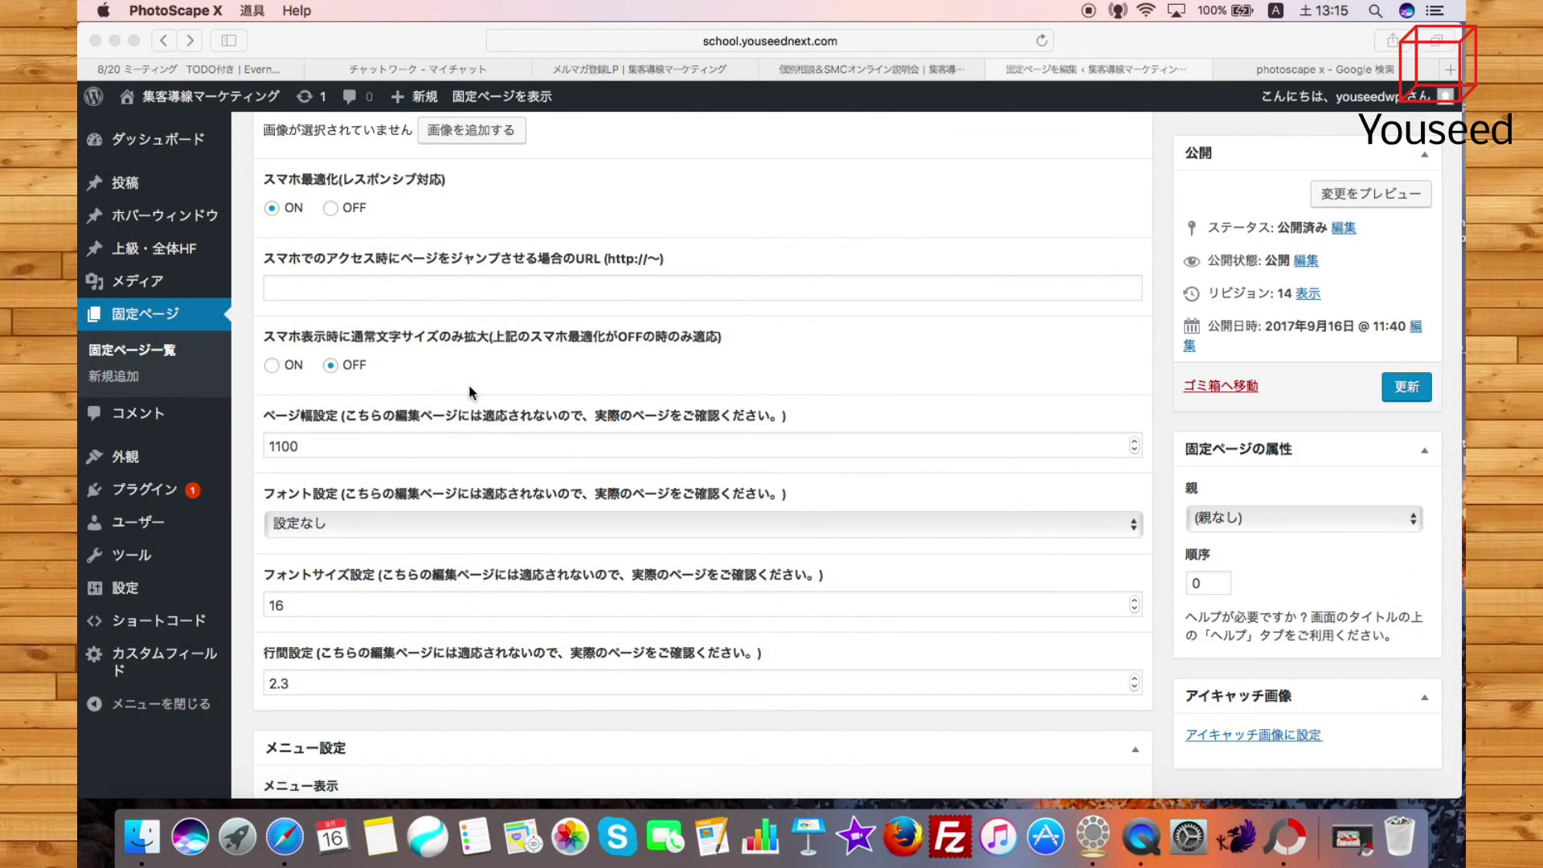
{"action": "scroll", "coordinate": [469, 384], "scroll_direction": "up", "scroll_amount": 10}
{"action": "left_click", "coordinate": [905, 70]}
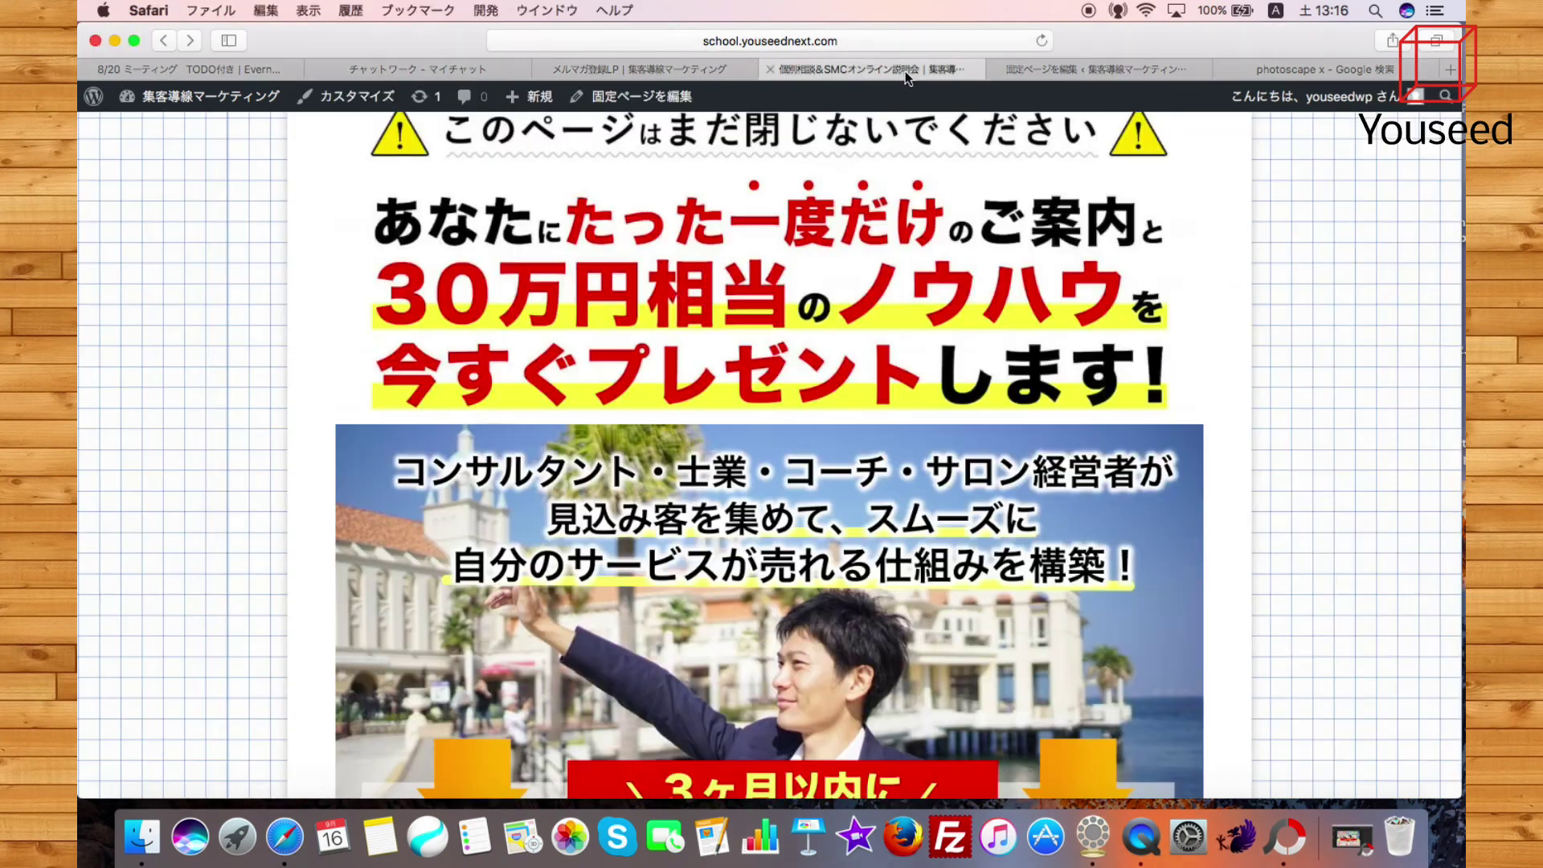
{"action": "scroll", "coordinate": [874, 369], "scroll_direction": "up", "scroll_amount": 1}
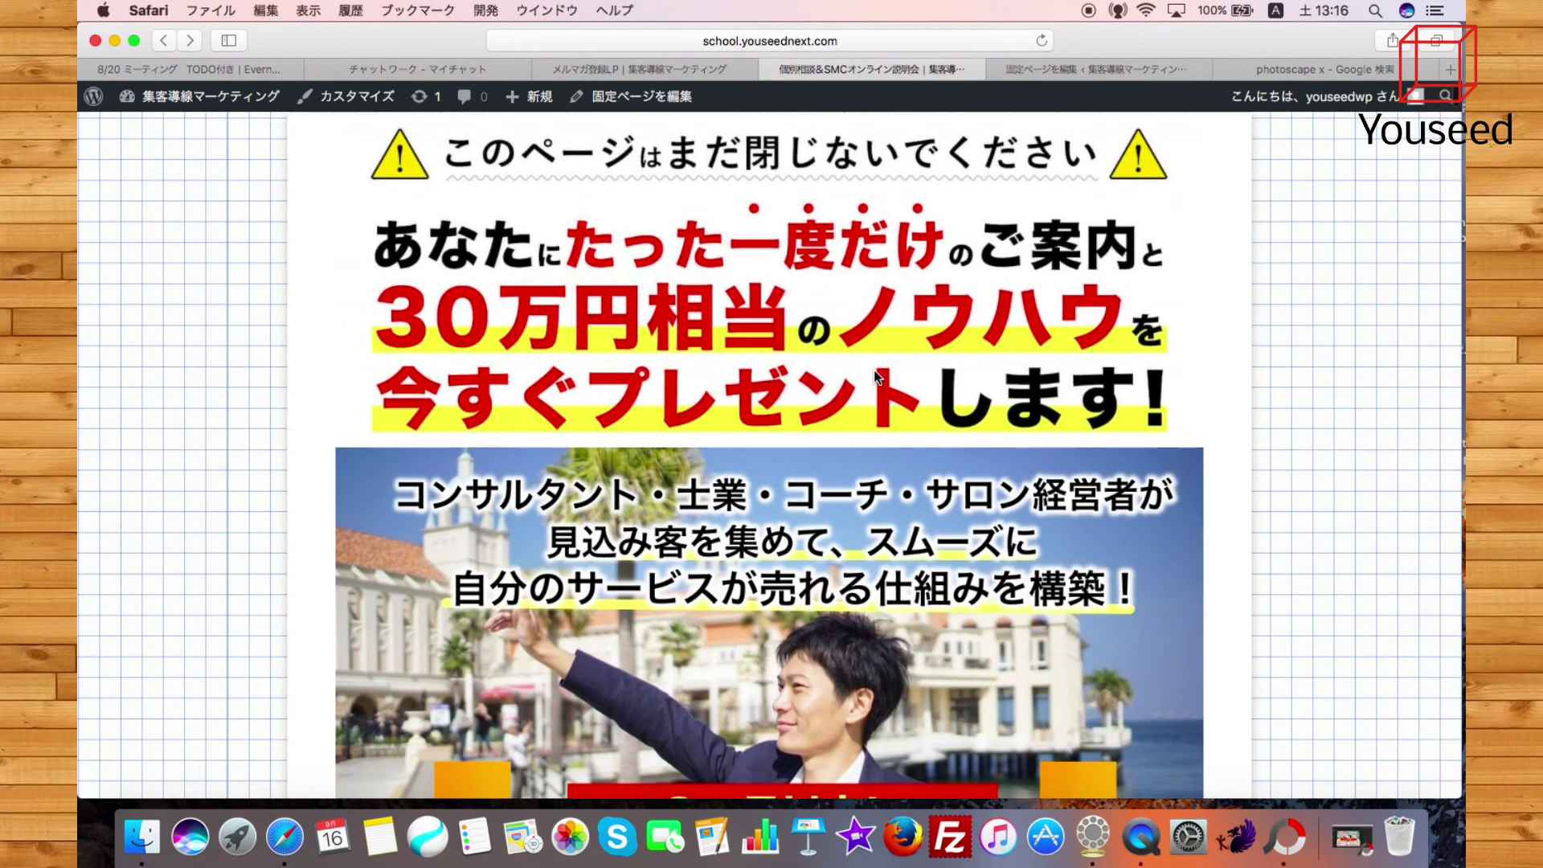